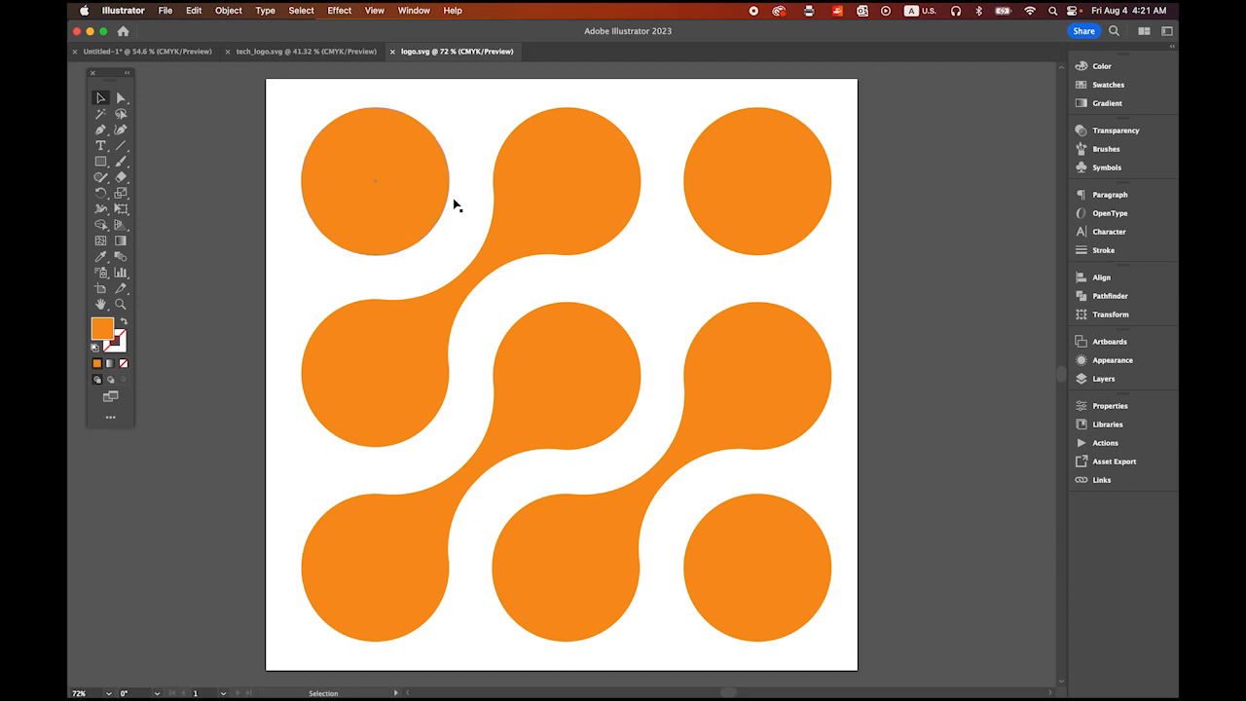
Create a new 600 x 600 px document with the units set to Pixels.
{"action": "left_click", "coordinate": [164, 11]}
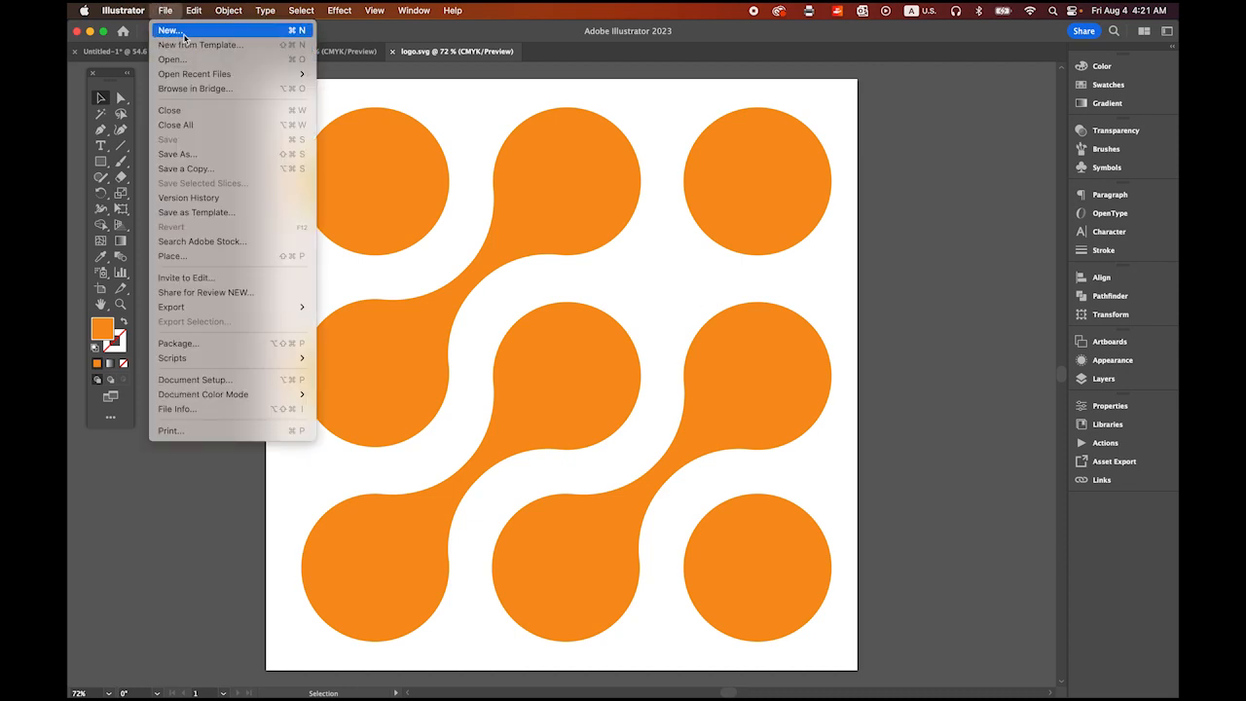
{"action": "left_click", "coordinate": [171, 30]}
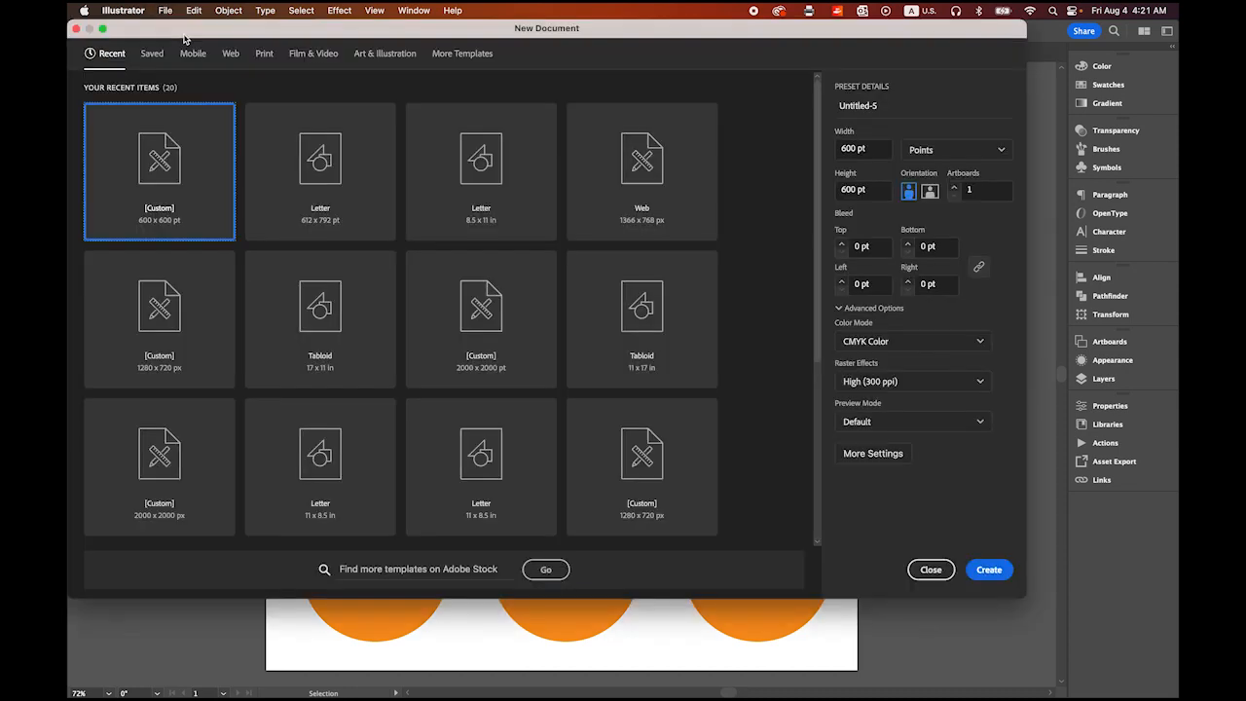
{"action": "left_click", "coordinate": [875, 151]}
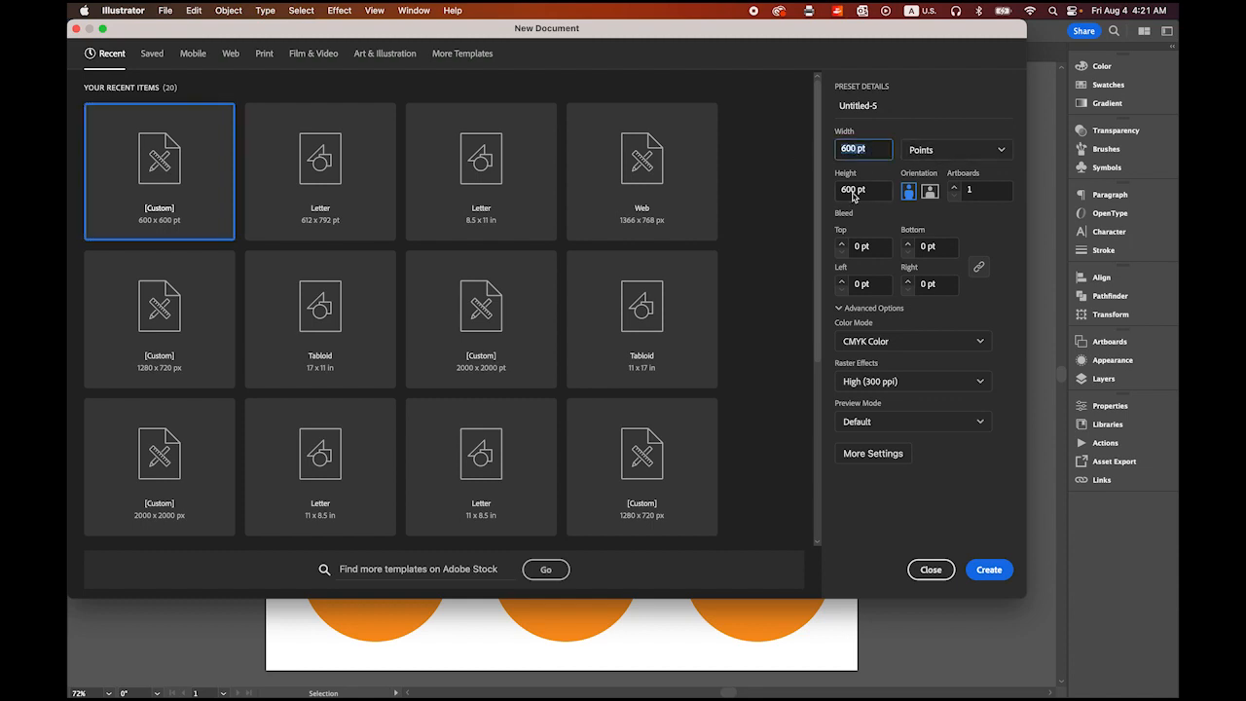
{"action": "left_click", "coordinate": [869, 192]}
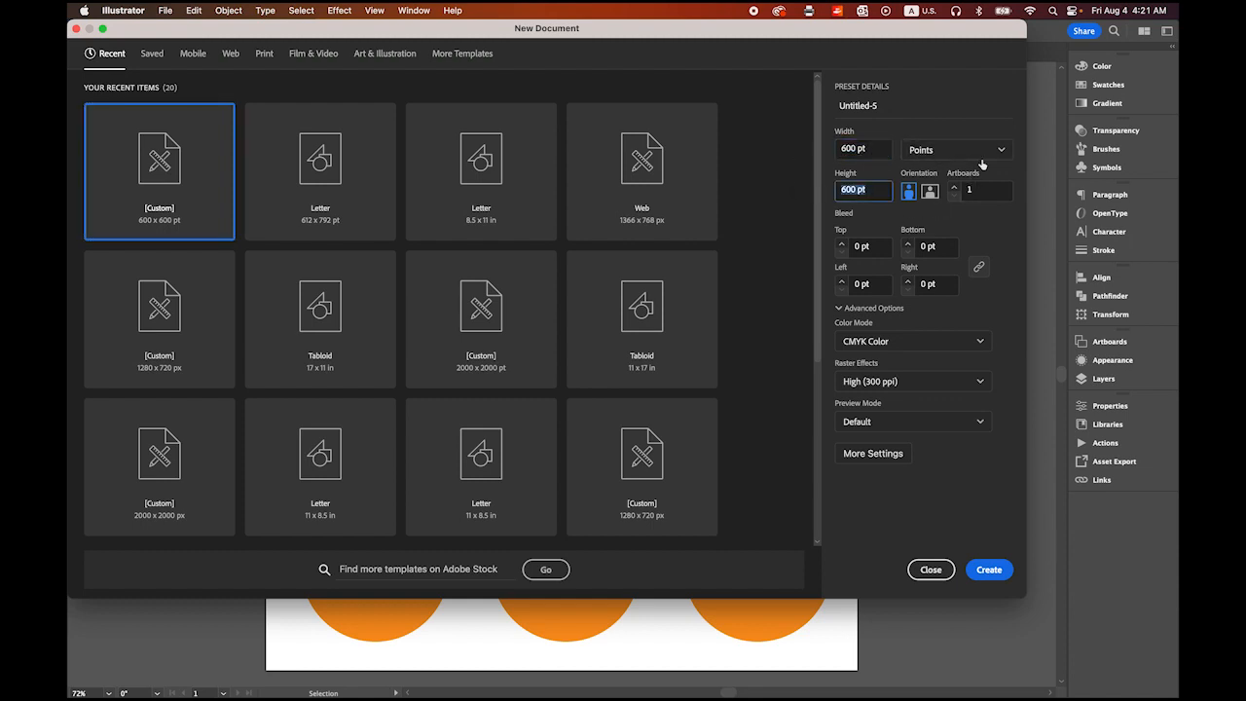
{"action": "left_click", "coordinate": [983, 151]}
{"action": "left_click", "coordinate": [949, 172]}
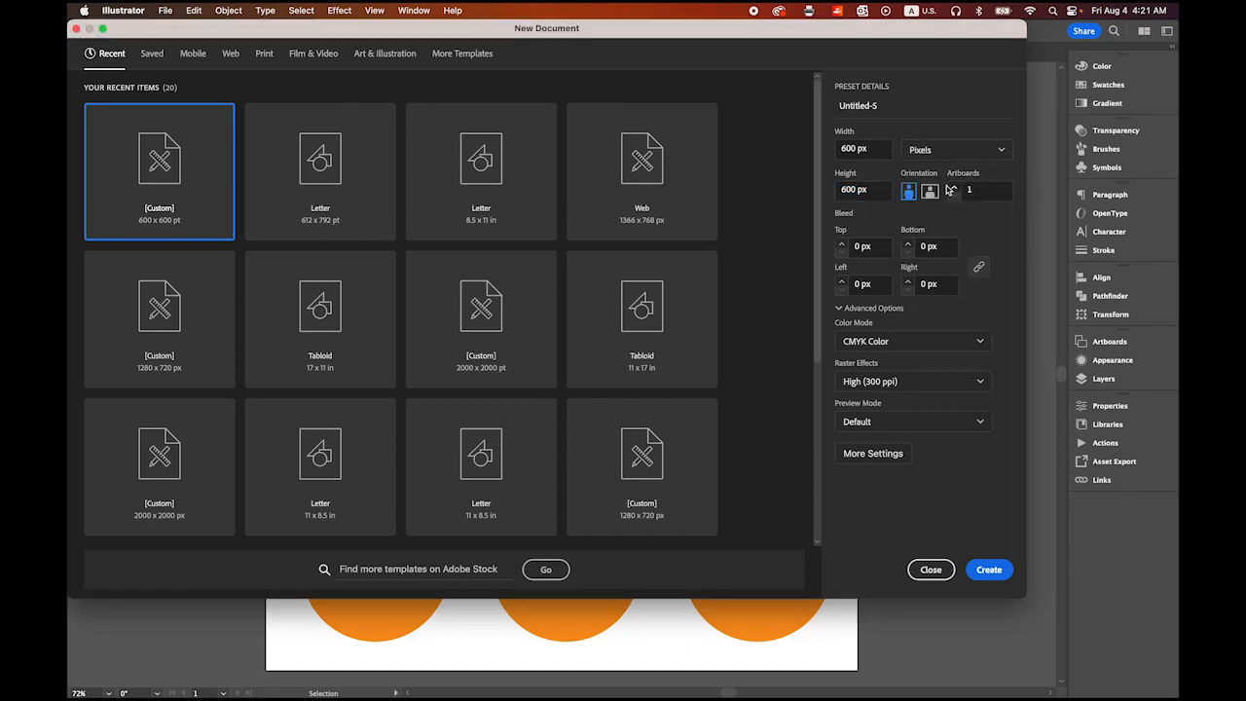
{"action": "left_click", "coordinate": [989, 571]}
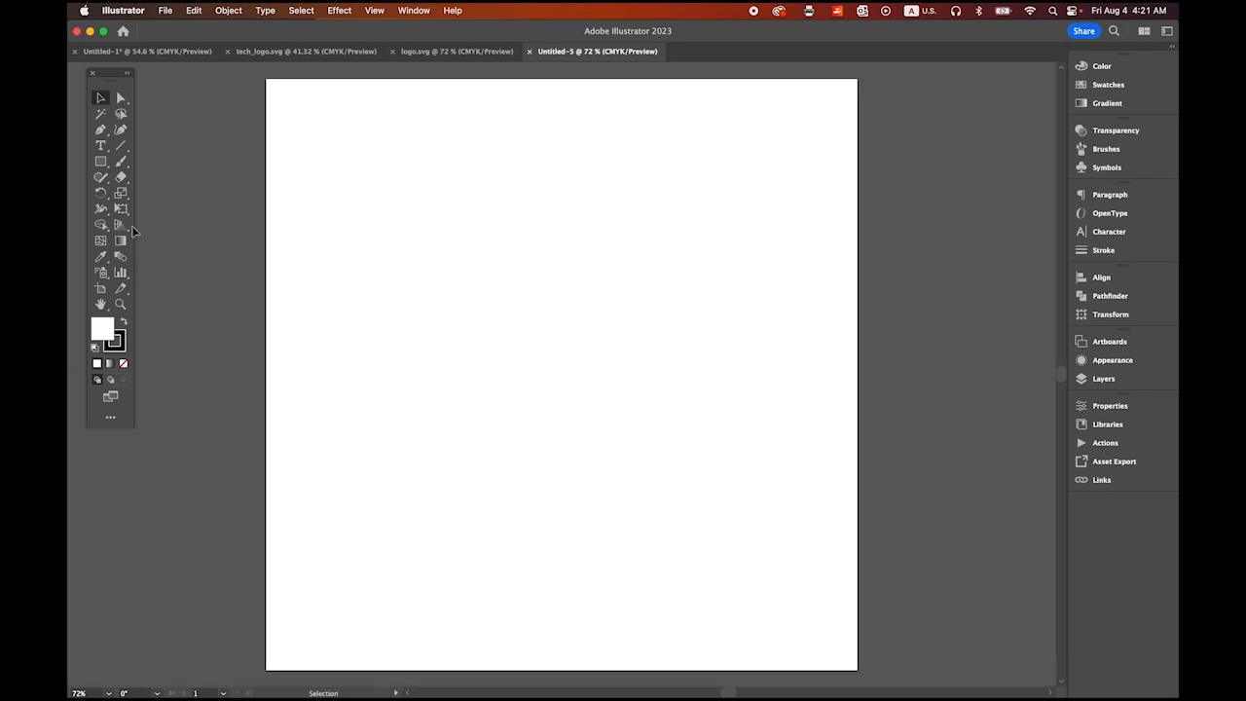
Pick the Ellipse tool and set the drawing colors to no stroke and an orange swatch fill.
{"action": "left_click", "coordinate": [102, 162]}
{"action": "left_click", "coordinate": [104, 162]}
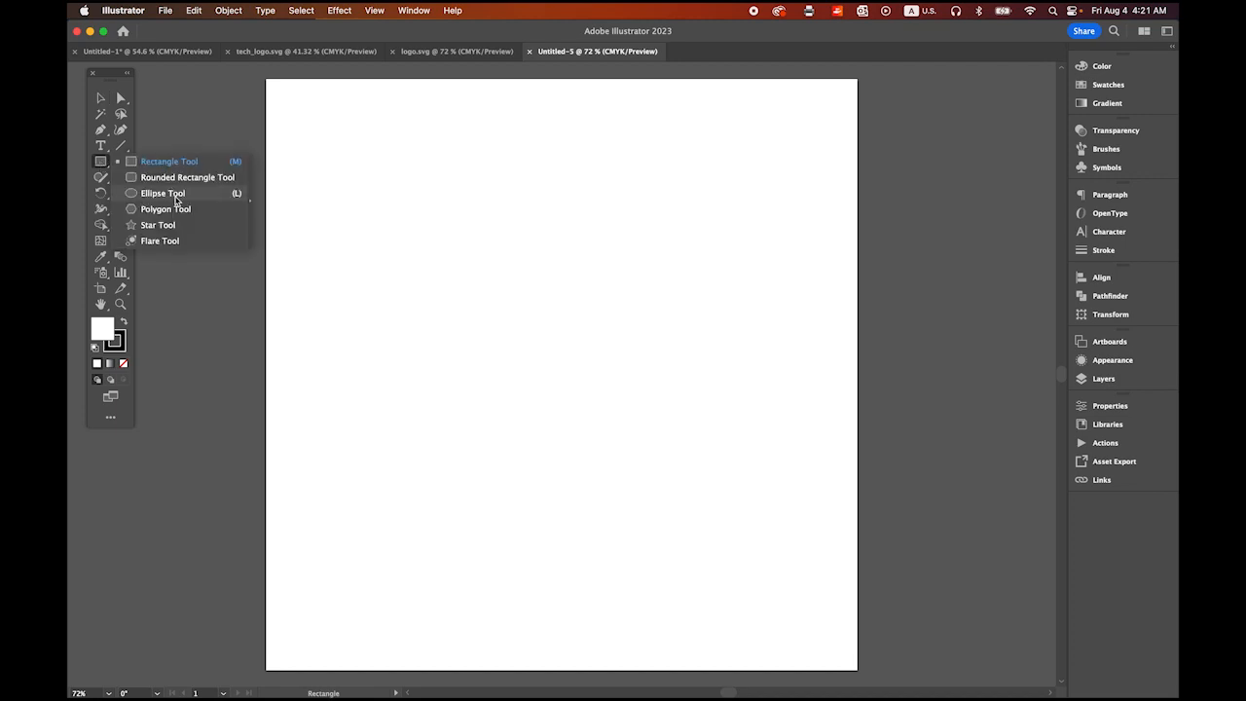
{"action": "left_click", "coordinate": [175, 192]}
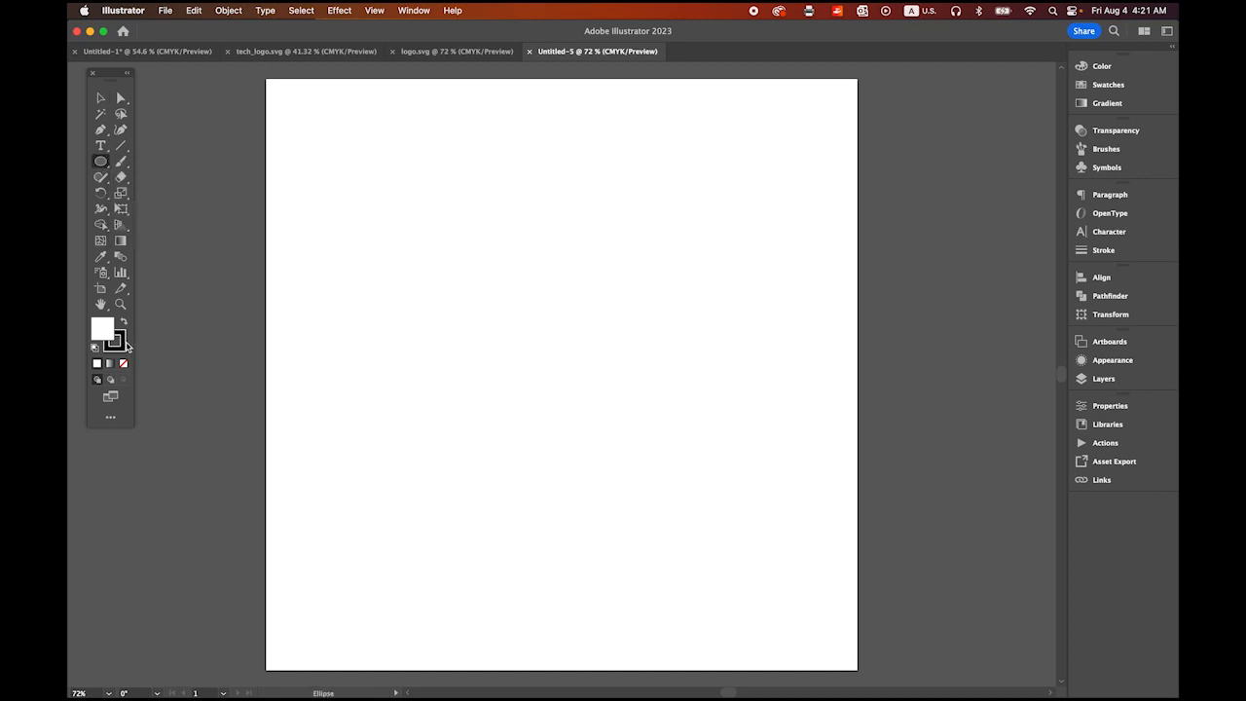
{"action": "left_click", "coordinate": [121, 345]}
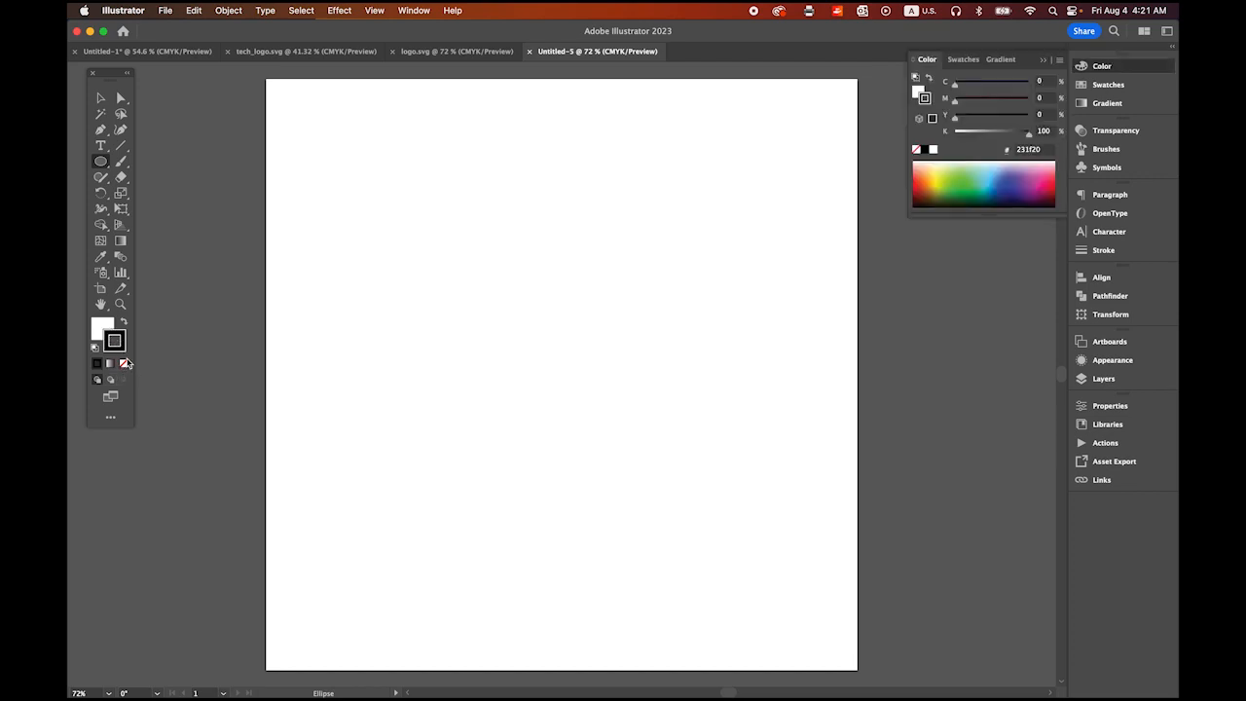
{"action": "left_click", "coordinate": [123, 363]}
{"action": "left_click", "coordinate": [103, 326]}
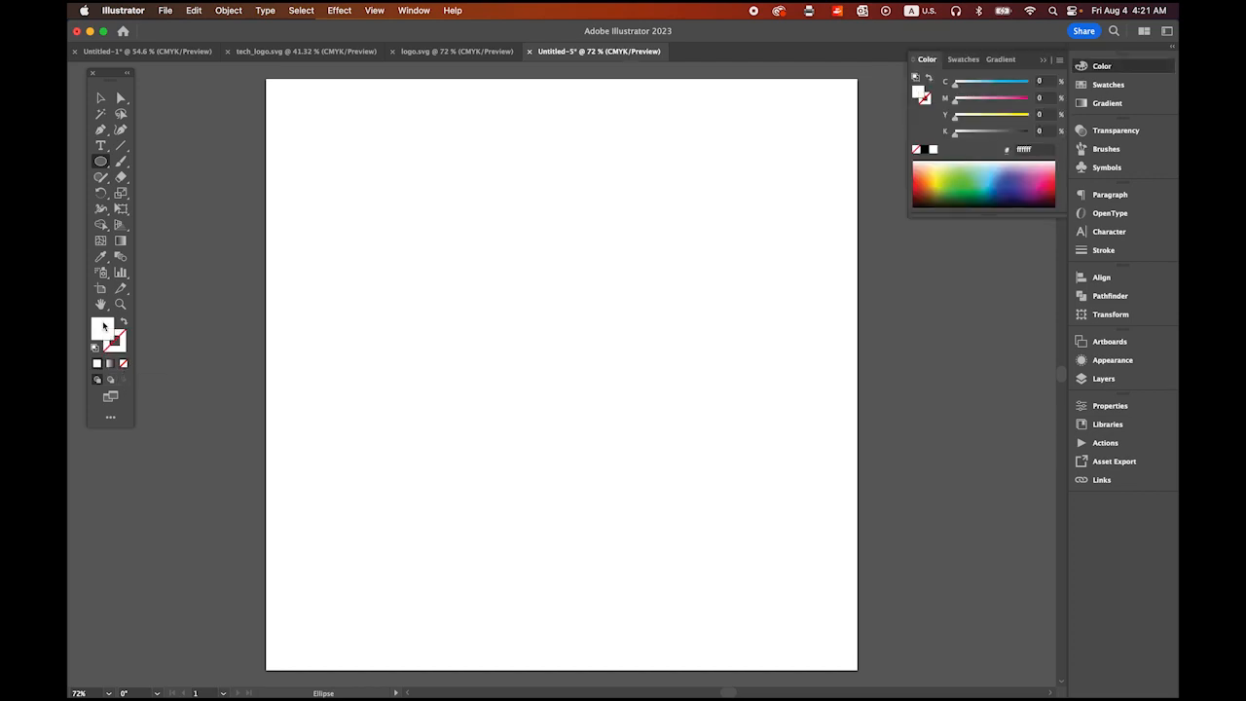
{"action": "left_click", "coordinate": [1105, 86]}
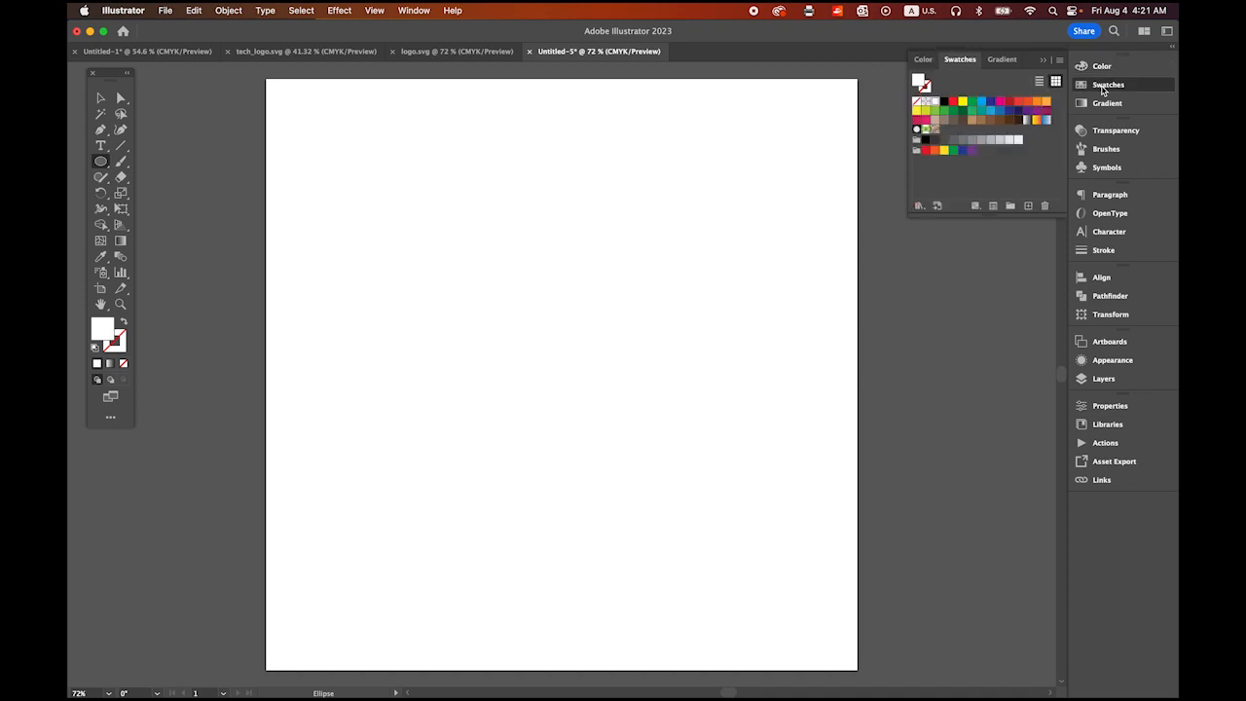
{"action": "left_click", "coordinate": [1038, 103]}
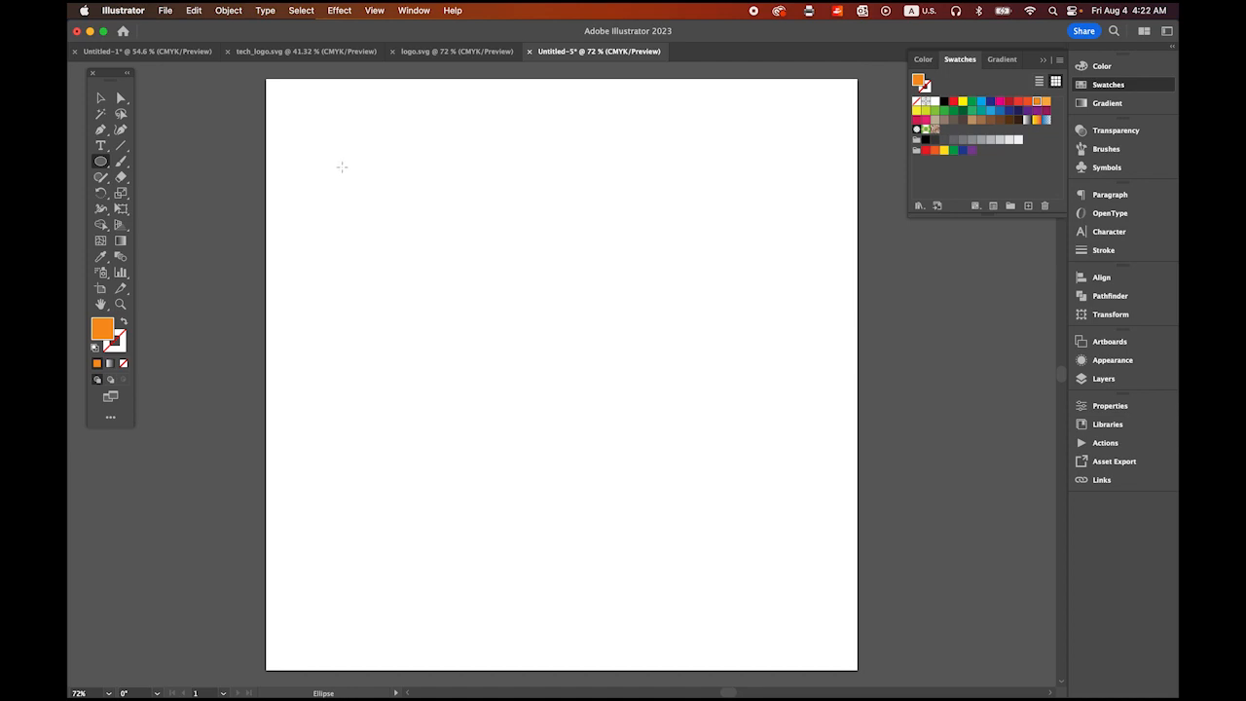
Create a 150 x 150 px circle and move it near the artboard's upper-left corner.
{"action": "left_click", "coordinate": [342, 167]}
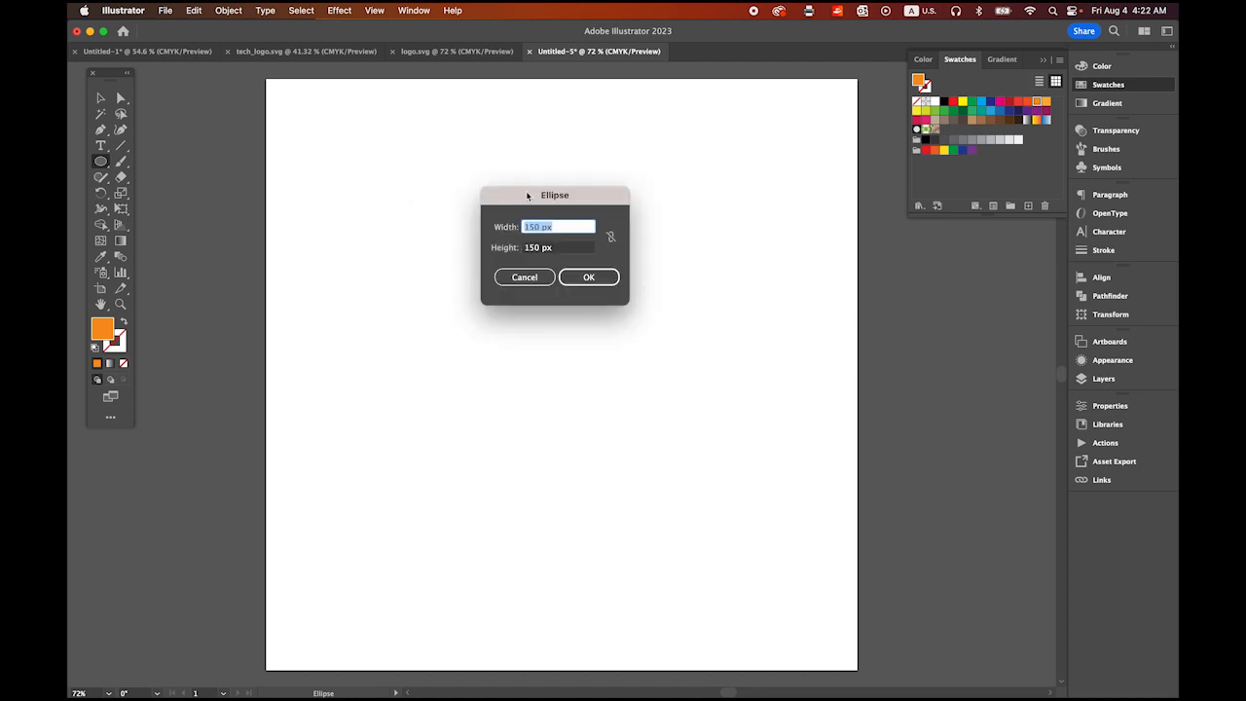
{"action": "left_click_drag", "start_coordinate": [527, 196], "coordinate": [536, 166]}
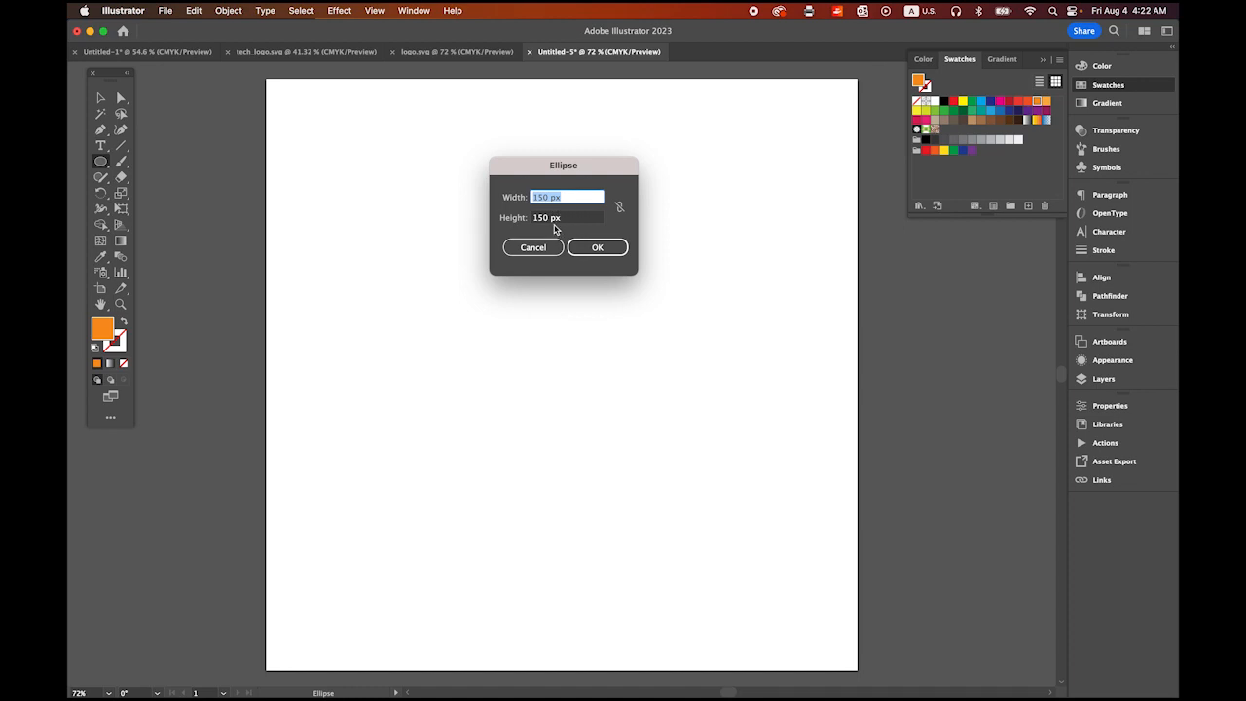
{"action": "left_click", "coordinate": [606, 248]}
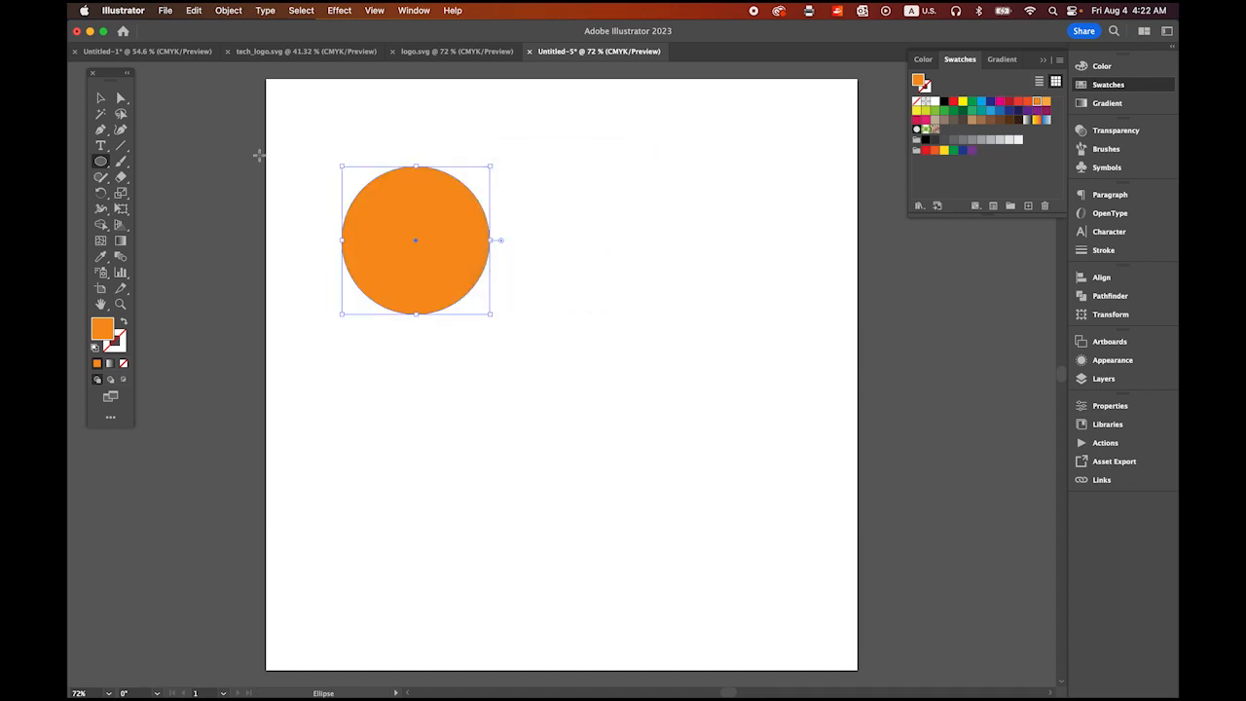
{"action": "left_click", "coordinate": [102, 99]}
{"action": "left_click_drag", "start_coordinate": [403, 203], "coordinate": [382, 175]}
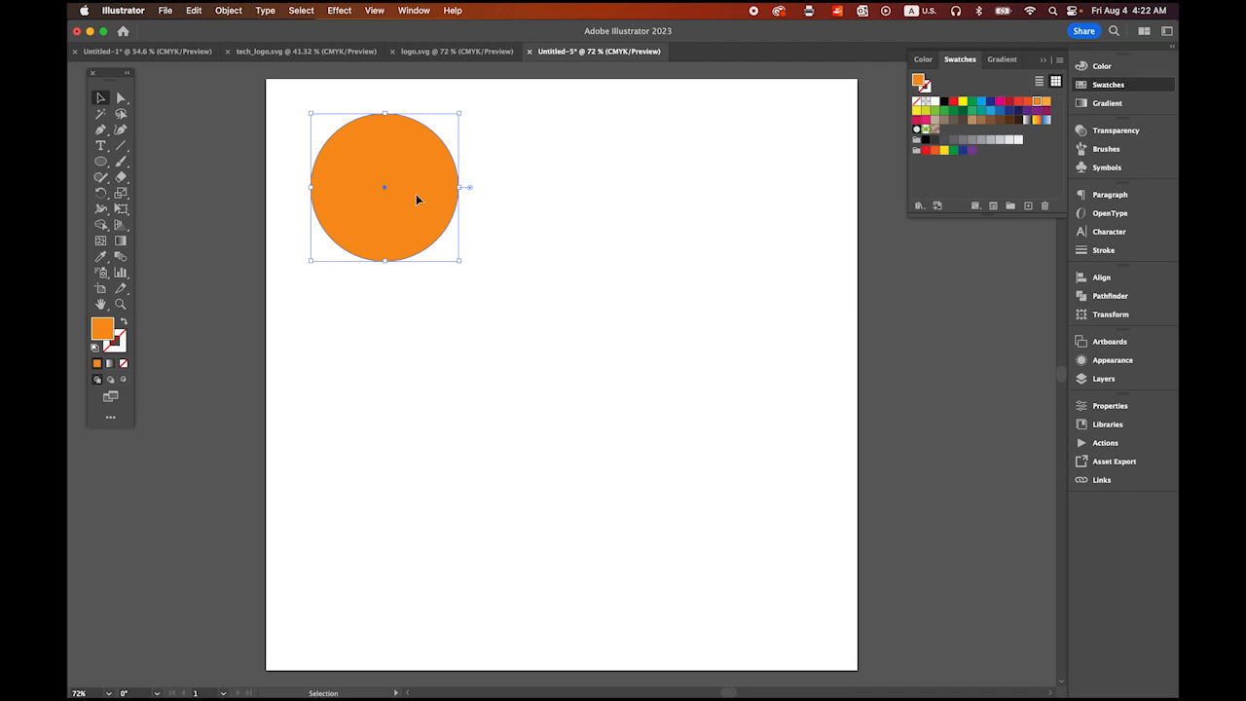
Duplicate the circle straight below itself, then copy that duplicate 275 px horizontally and 0 px vertically.
{"action": "left_click_drag", "start_coordinate": [417, 198], "coordinate": [419, 394]}
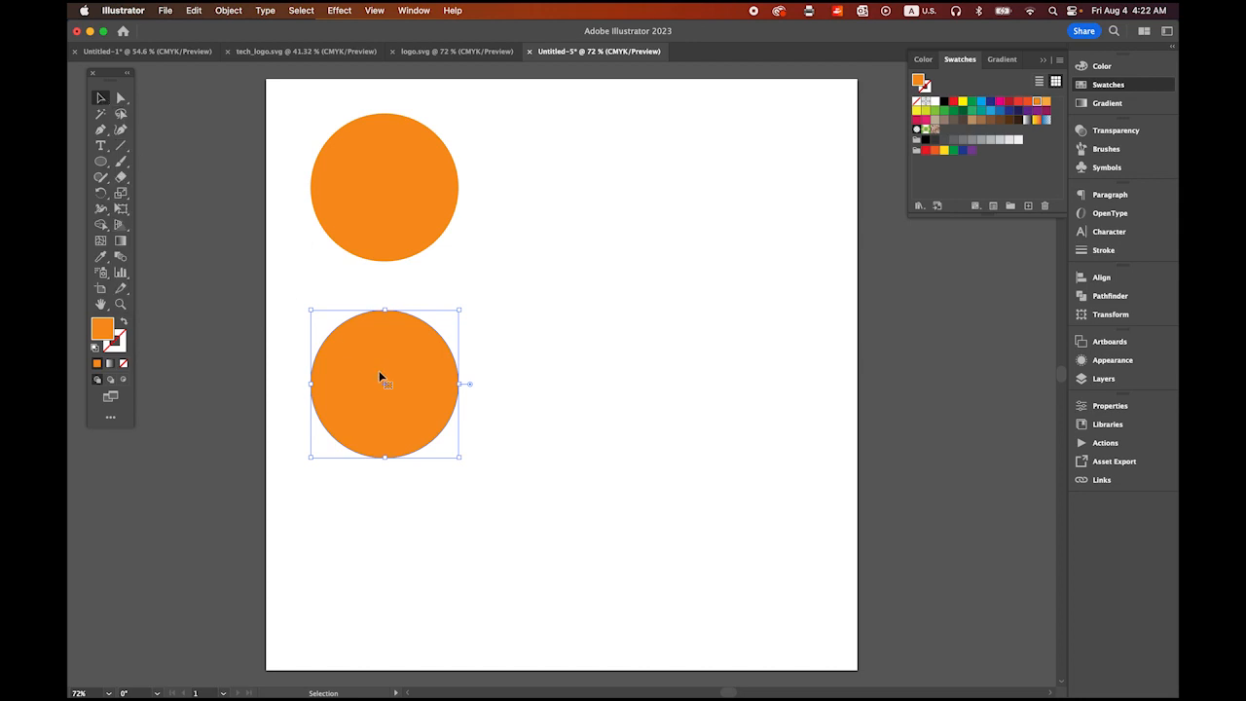
{"action": "key", "text": "Return"}
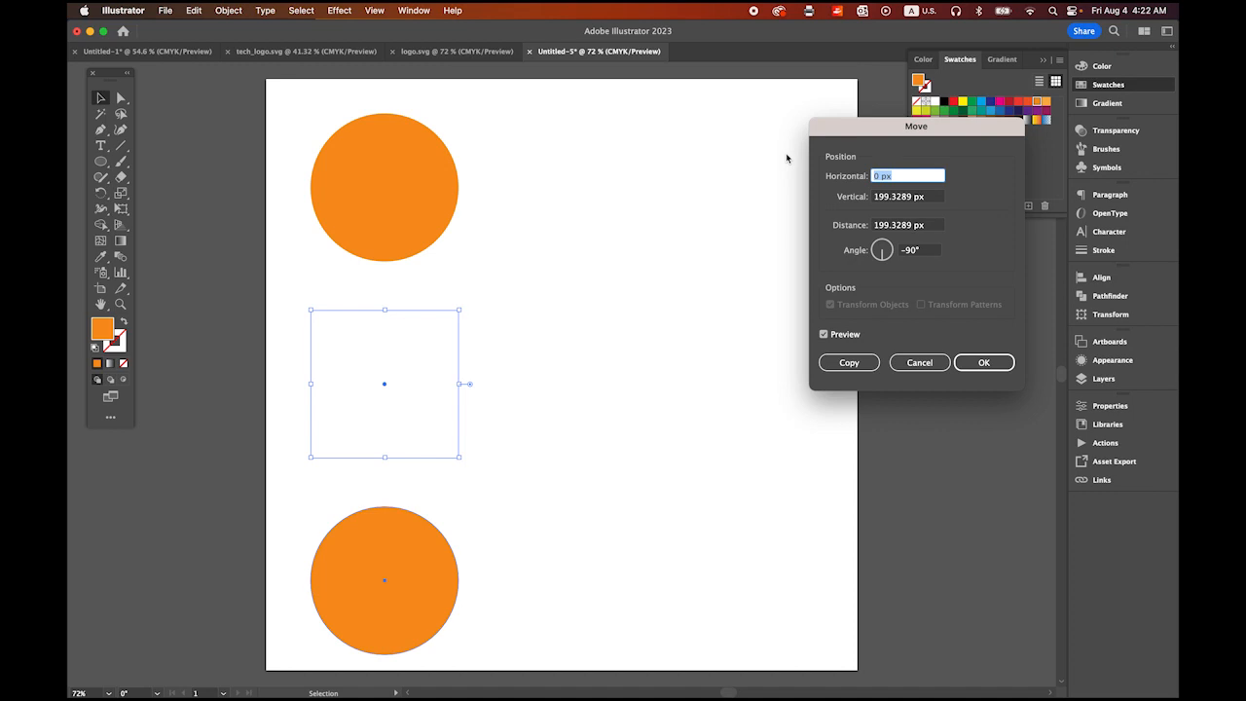
{"action": "type", "text": "275"}
{"action": "left_click", "coordinate": [925, 196]}
{"action": "type", "text": "0"}
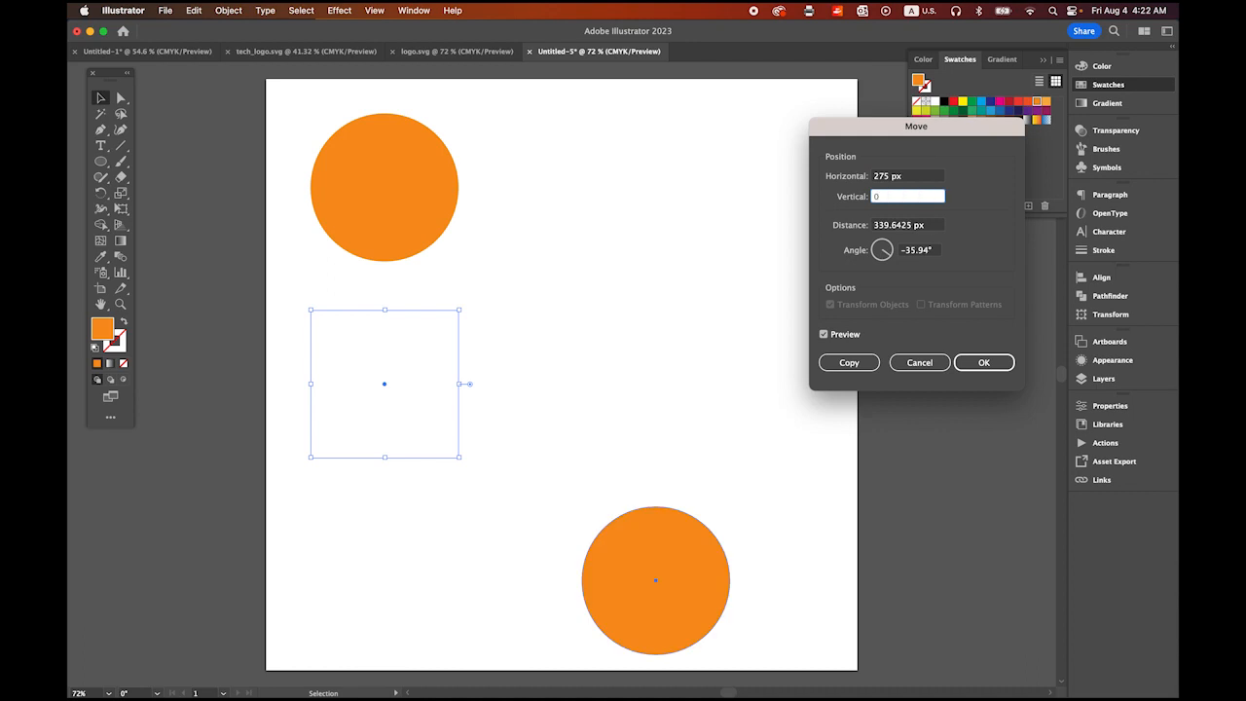
{"action": "left_click", "coordinate": [930, 254]}
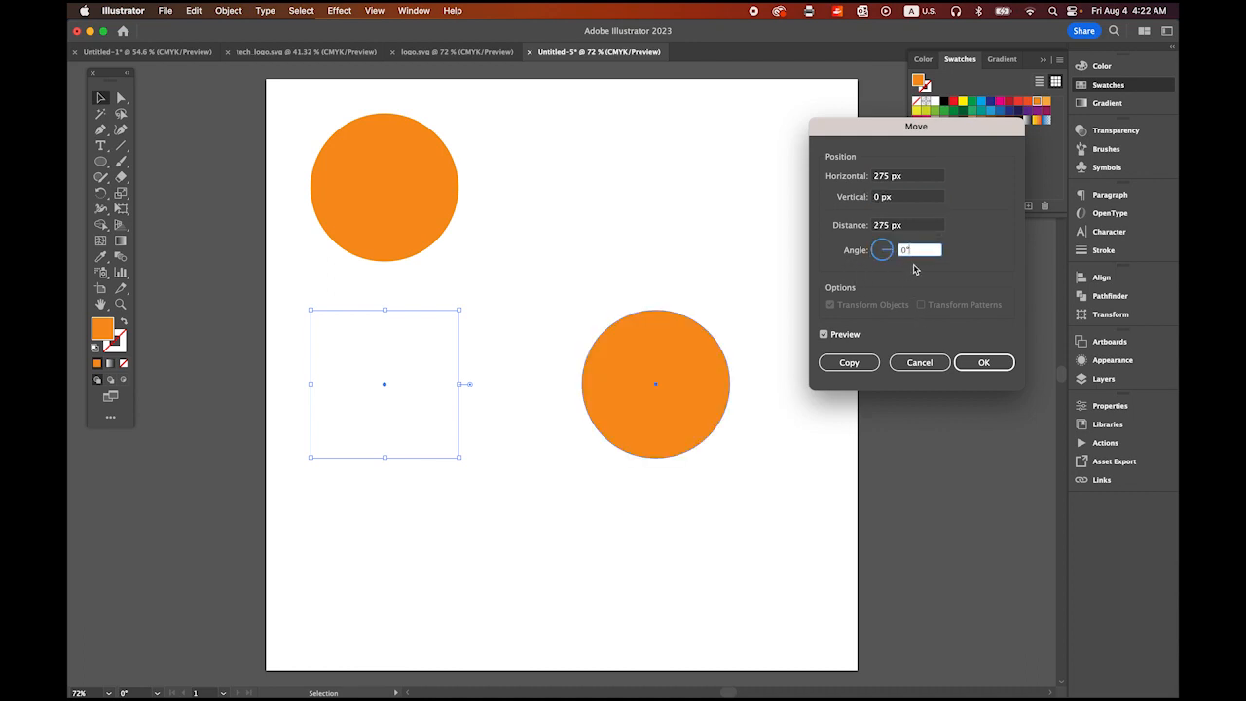
{"action": "left_click", "coordinate": [847, 364]}
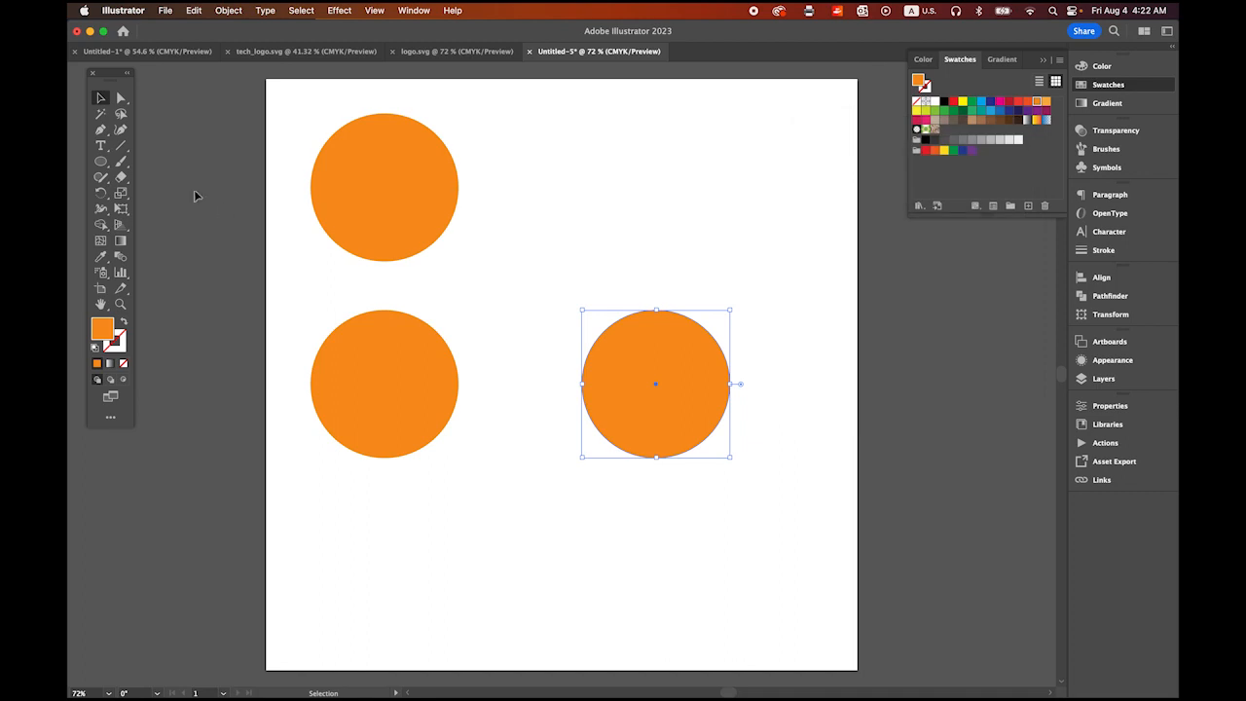
{"action": "left_click", "coordinate": [582, 513]}
Create a 300 x 20 px rectangle and move it so it bridges the two lower circles.
{"action": "left_click", "coordinate": [99, 162]}
{"action": "left_click", "coordinate": [98, 163]}
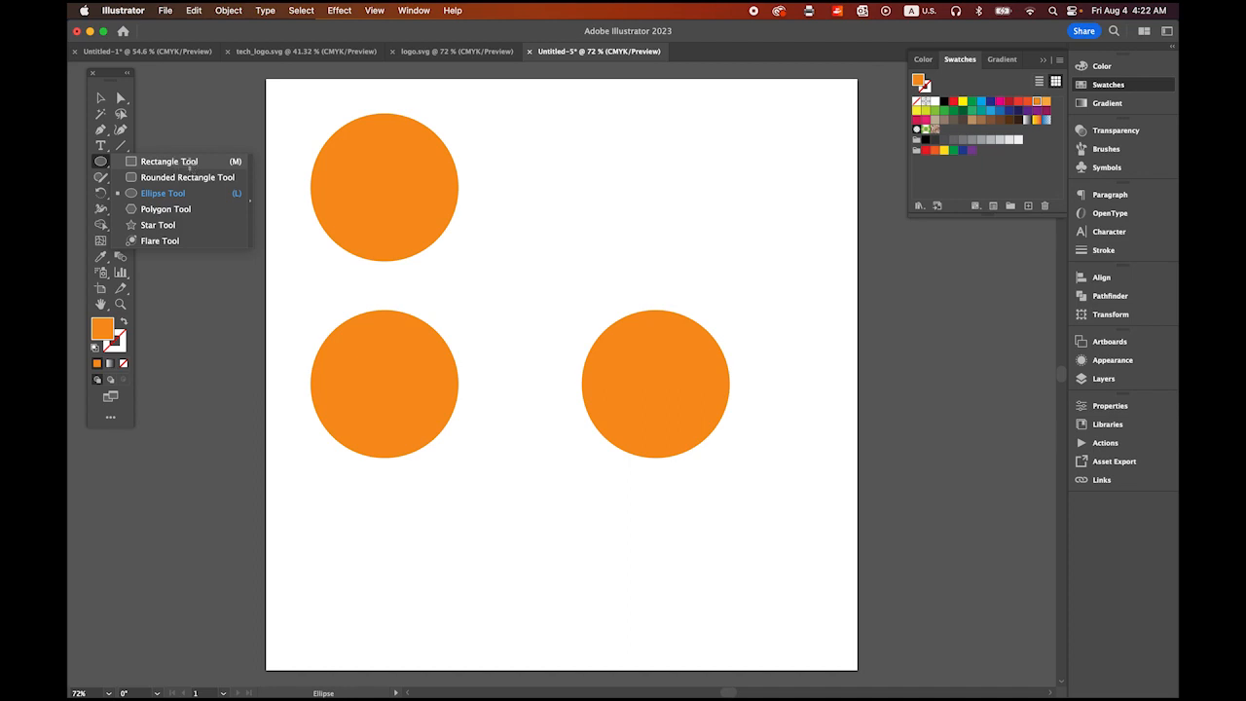
{"action": "left_click", "coordinate": [189, 168]}
{"action": "left_click", "coordinate": [474, 313]}
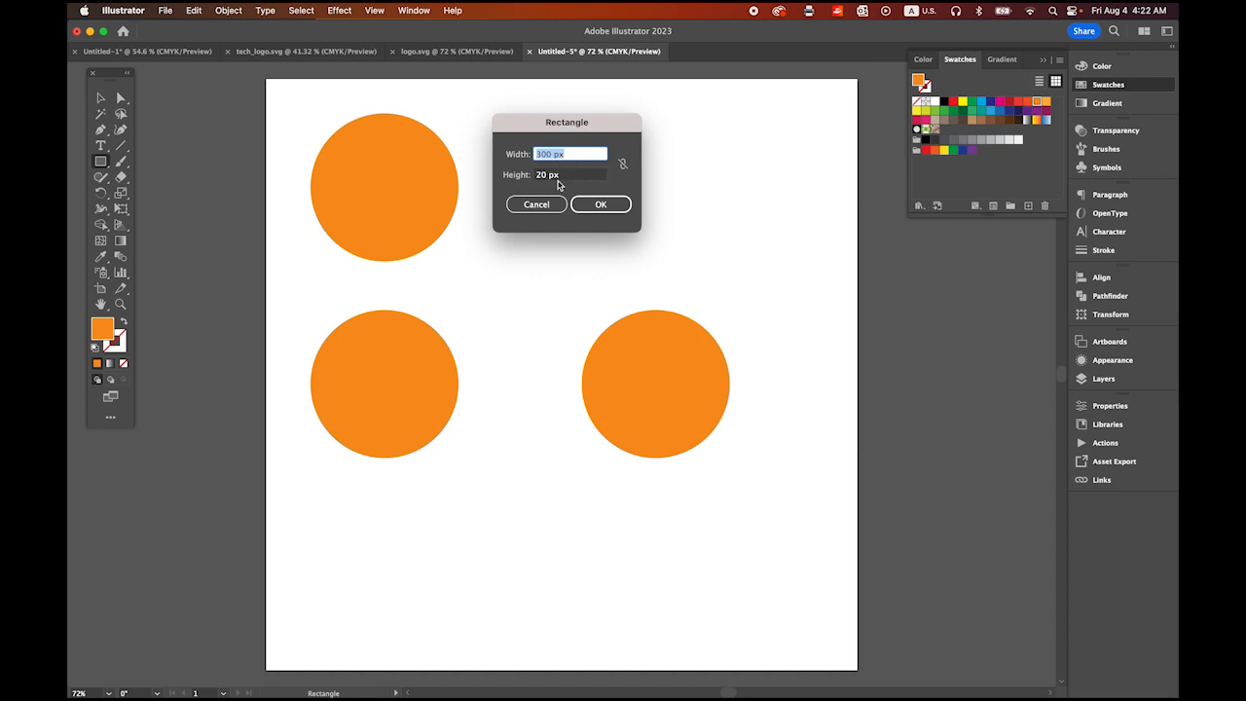
{"action": "left_click", "coordinate": [616, 204]}
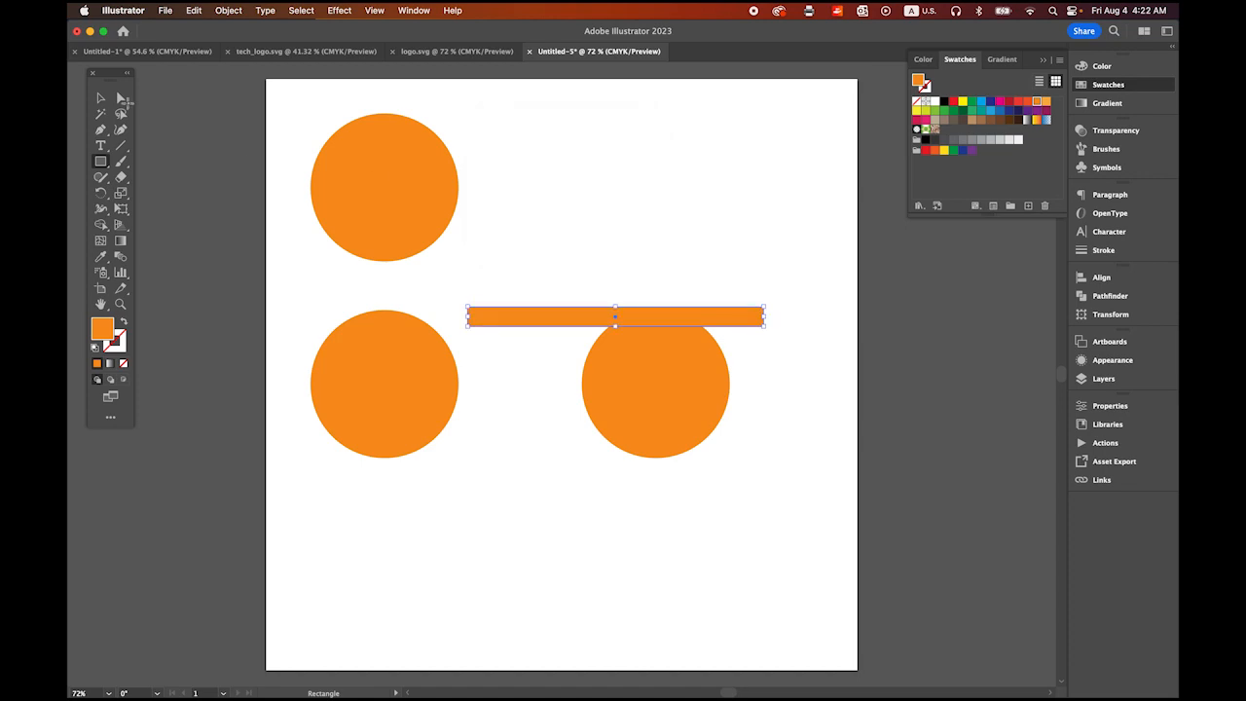
{"action": "key", "text": "v"}
{"action": "left_click_drag", "start_coordinate": [529, 309], "coordinate": [449, 361]}
Align the two lower circles and the bar by their vertical centers and distribute them by horizontal centers.
{"action": "left_click_drag", "start_coordinate": [302, 295], "coordinate": [713, 484]}
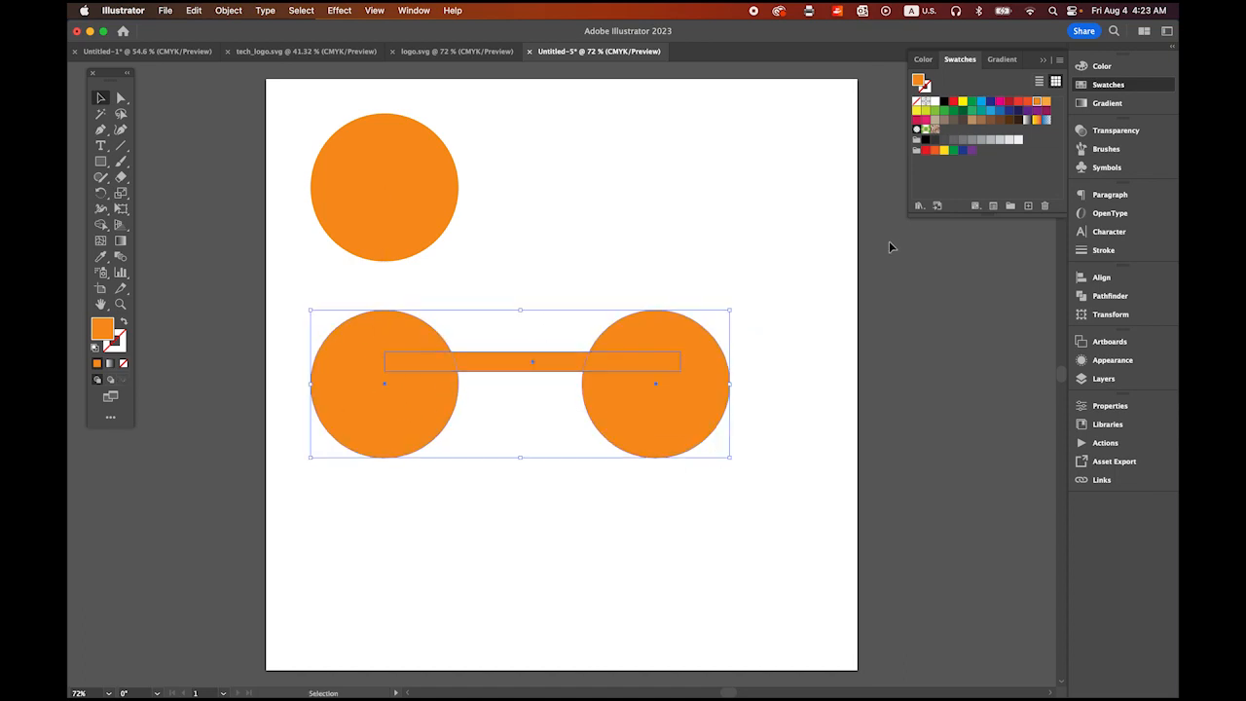
{"action": "left_click", "coordinate": [1118, 283]}
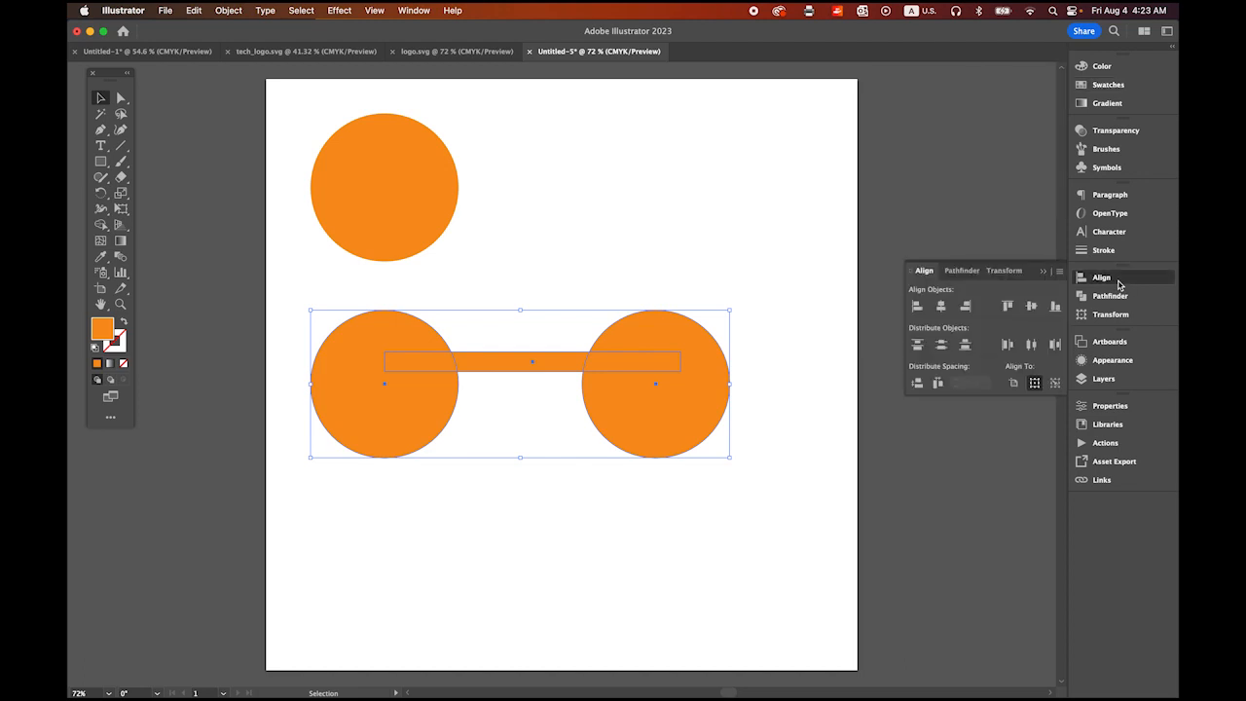
{"action": "left_click", "coordinate": [1031, 308]}
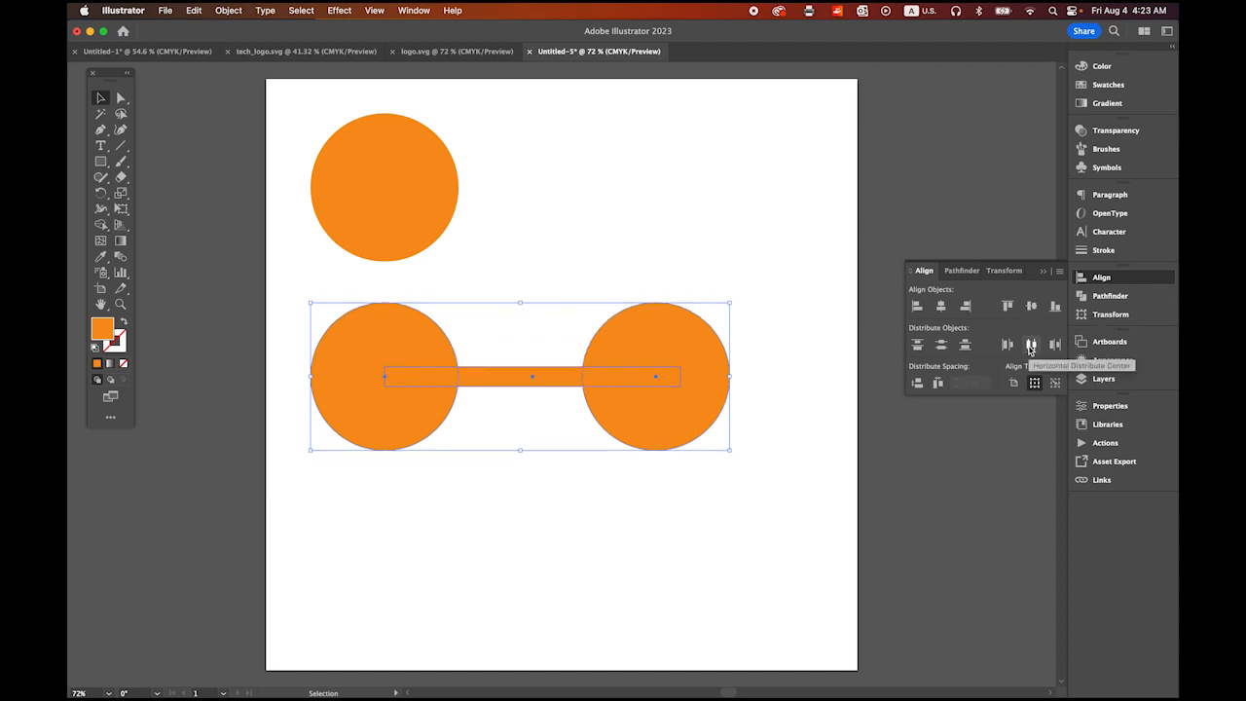
{"action": "left_click", "coordinate": [1031, 347]}
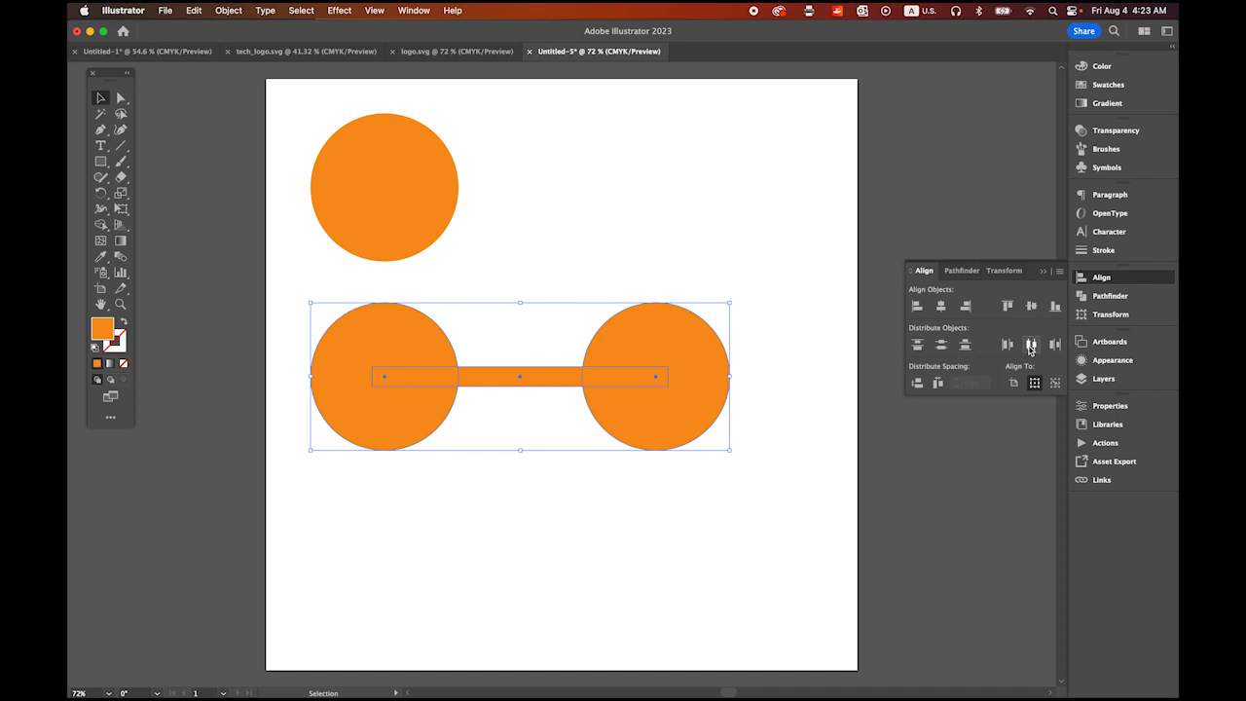
{"action": "left_click", "coordinate": [516, 264]}
Unite the two lower circles and the connecting bar into a single shape with Pathfinder.
{"action": "left_click", "coordinate": [443, 351]}
{"action": "left_click", "coordinate": [513, 370]}
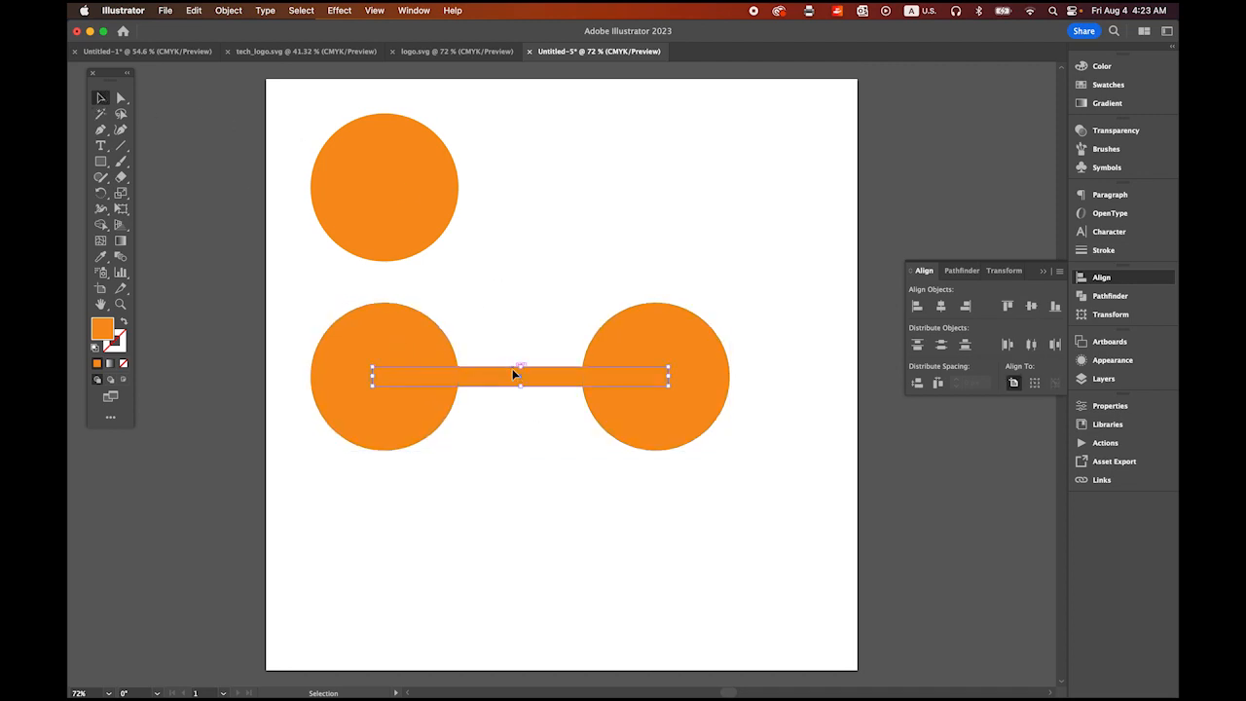
{"action": "left_click", "coordinate": [642, 338]}
{"action": "left_click_drag", "start_coordinate": [319, 284], "coordinate": [749, 454]}
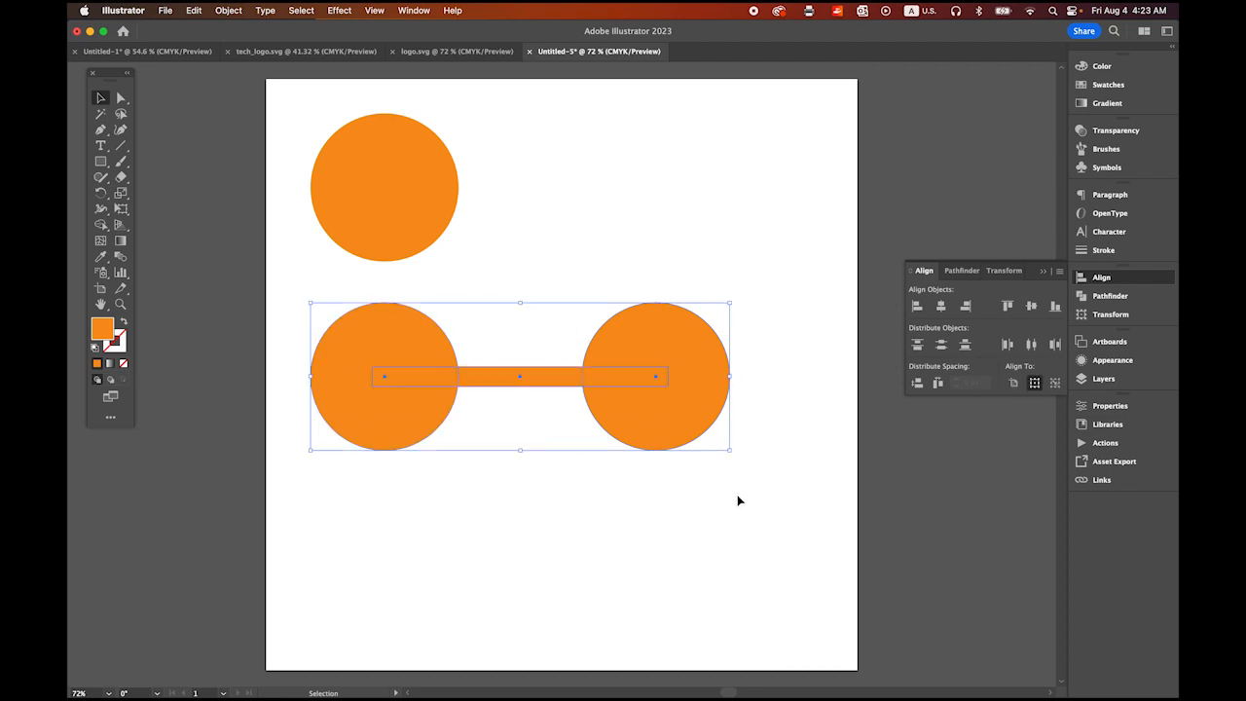
{"action": "left_click", "coordinate": [1097, 300]}
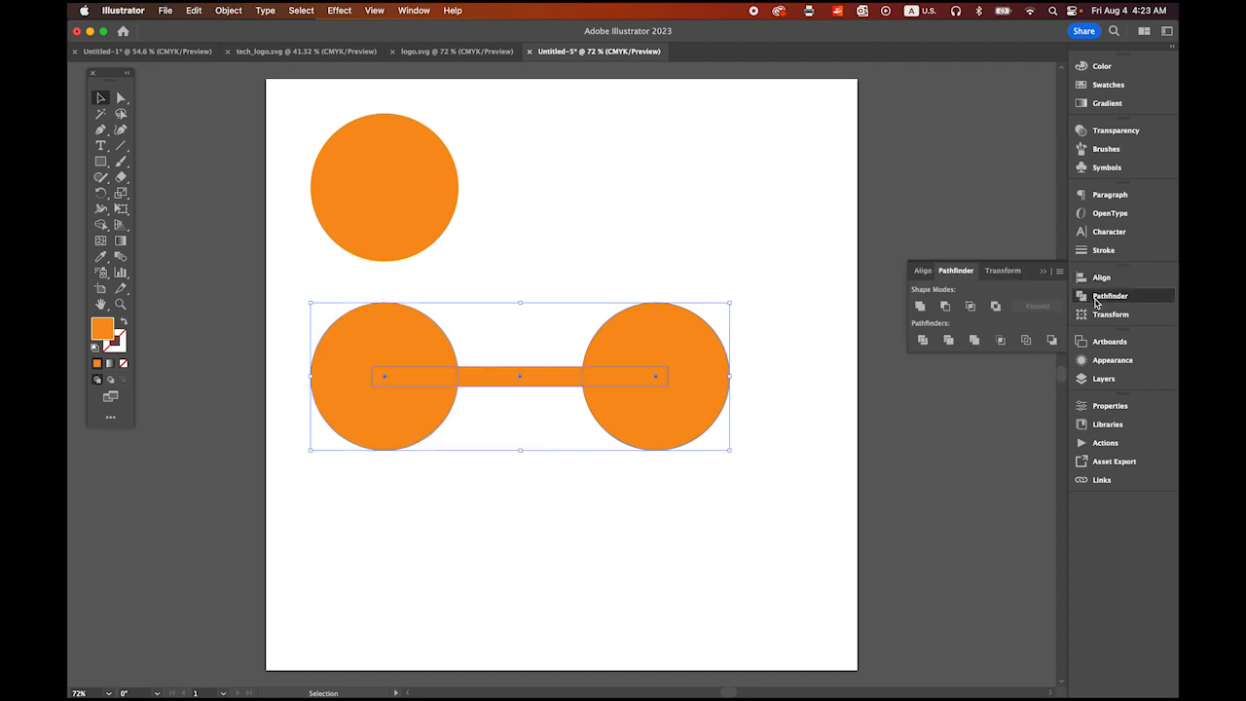
{"action": "left_click", "coordinate": [921, 307]}
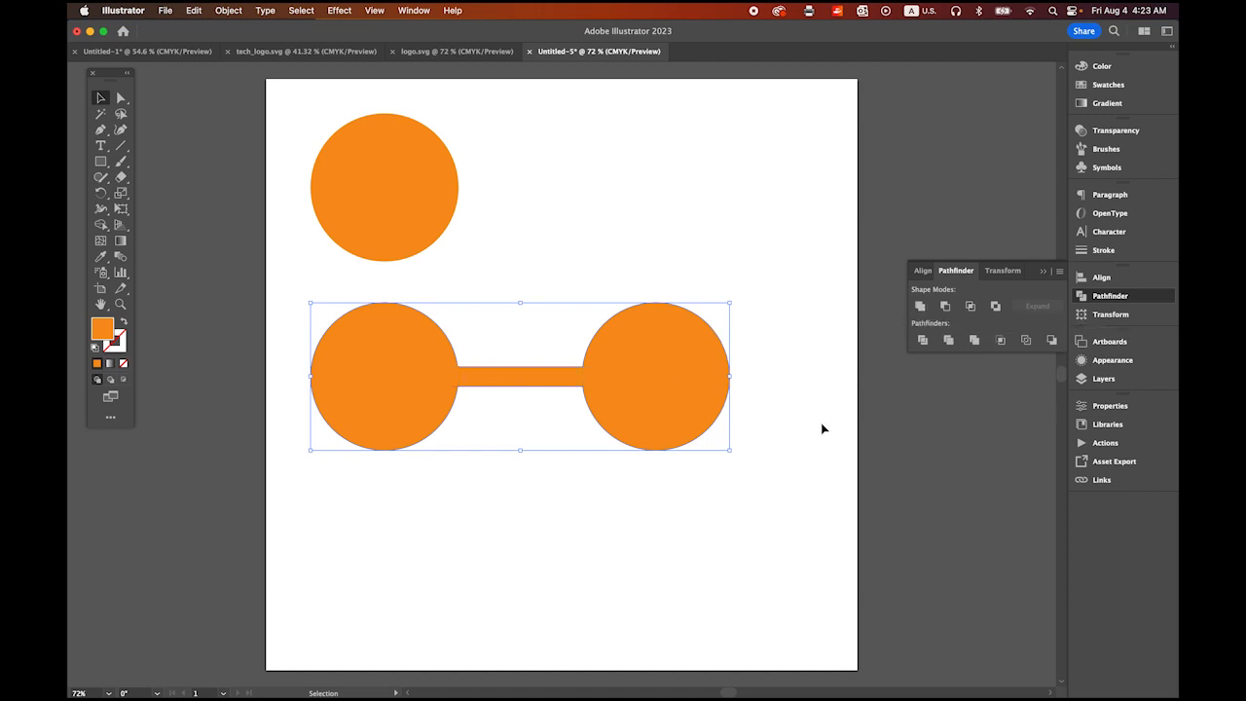
{"action": "left_click", "coordinate": [796, 283]}
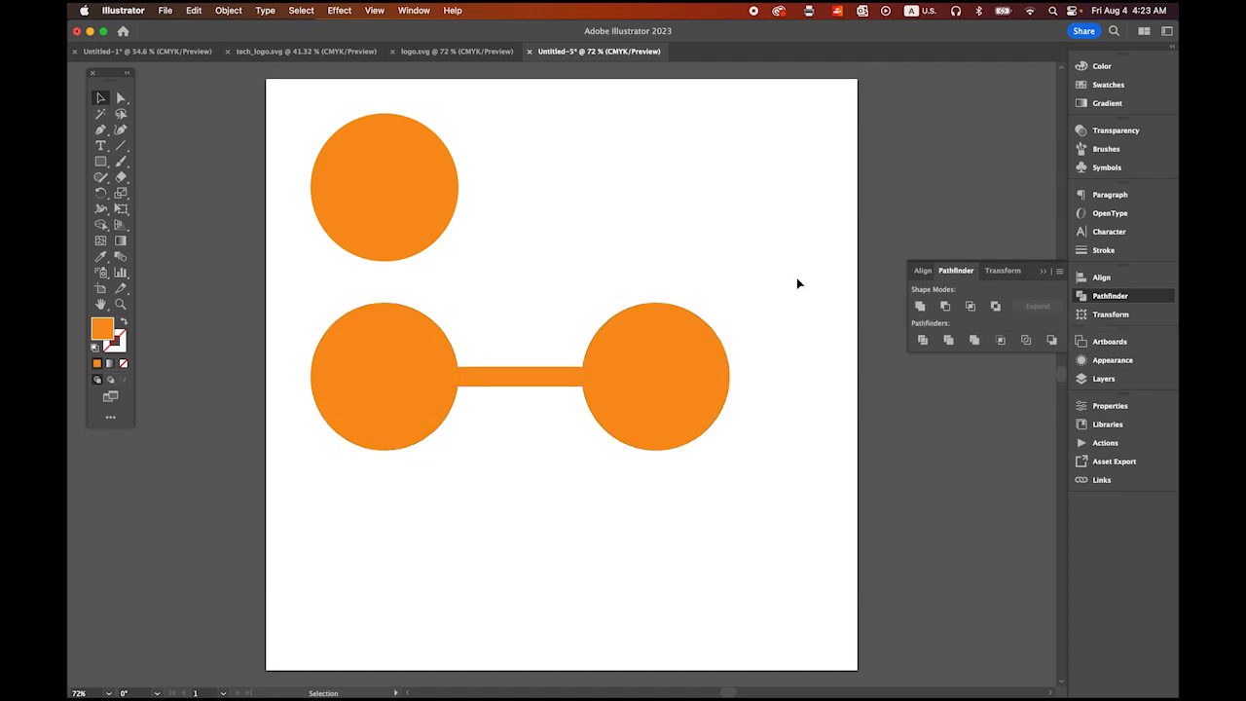
Round all four inner corners where the bar meets the two circles to their maximum radius, forming a smooth curved connector.
{"action": "left_click", "coordinate": [119, 98]}
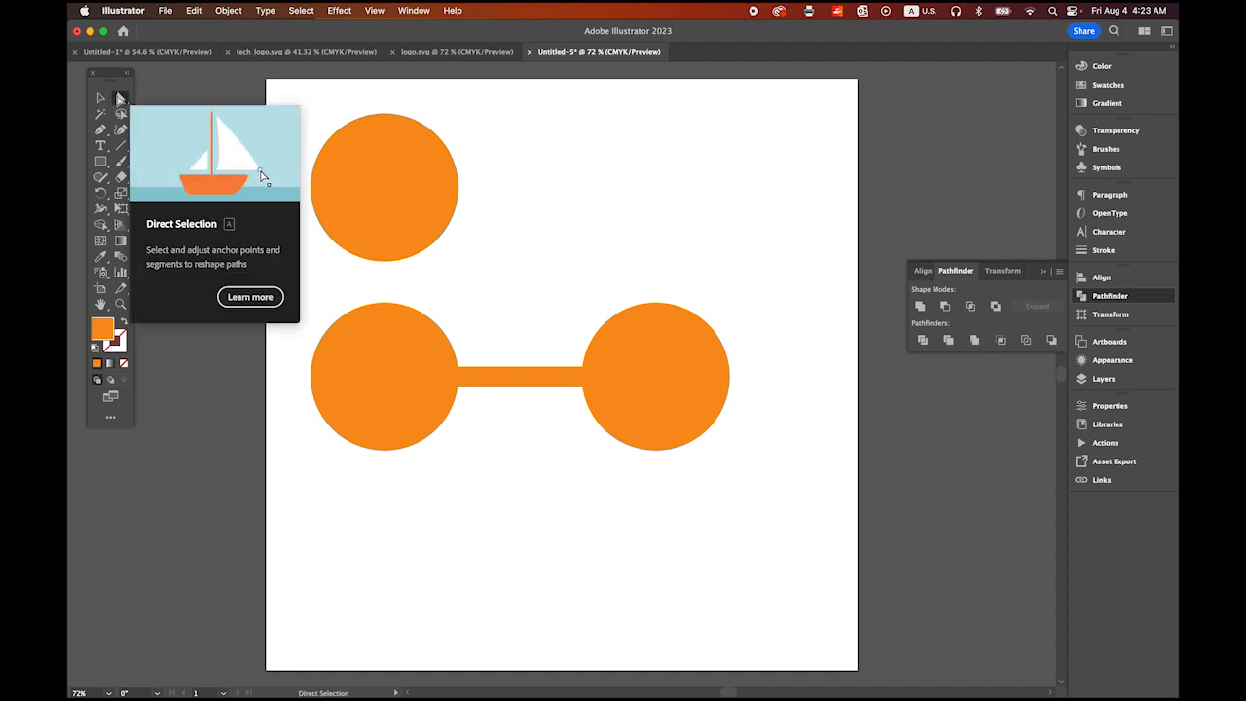
{"action": "left_click", "coordinate": [459, 368]}
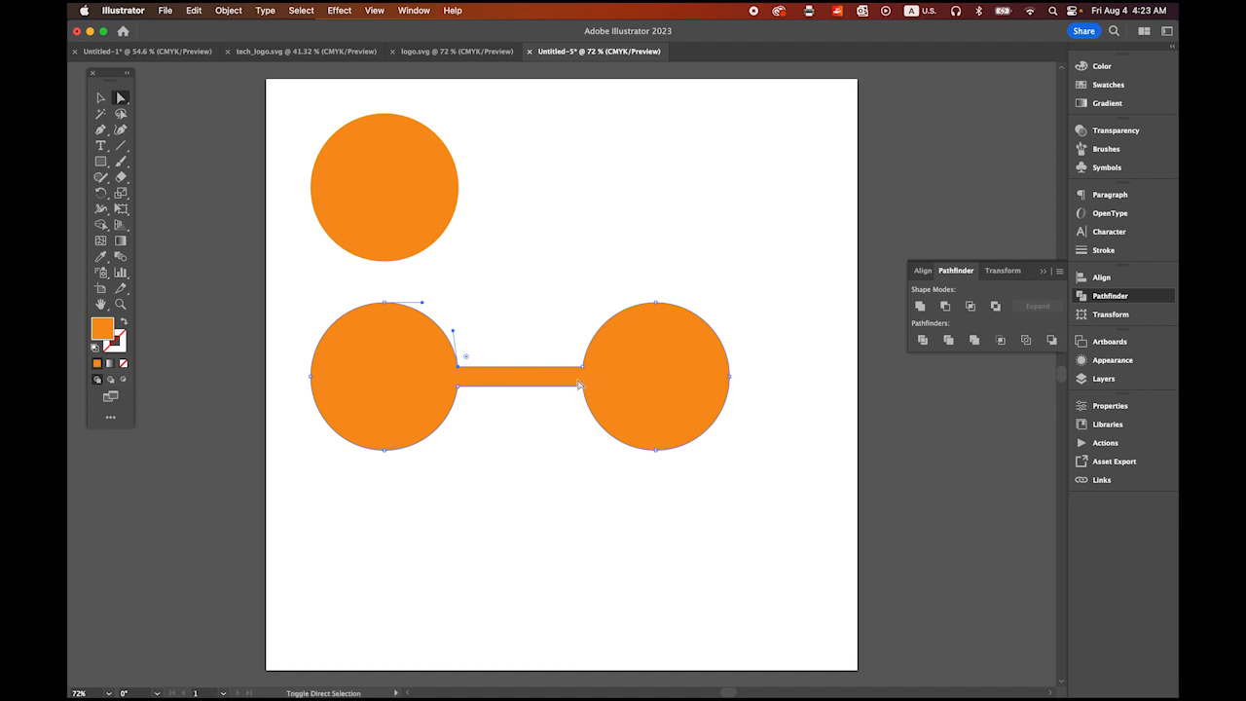
{"action": "left_click", "coordinate": [584, 370]}
{"action": "left_click", "coordinate": [584, 388], "text": "shift"}
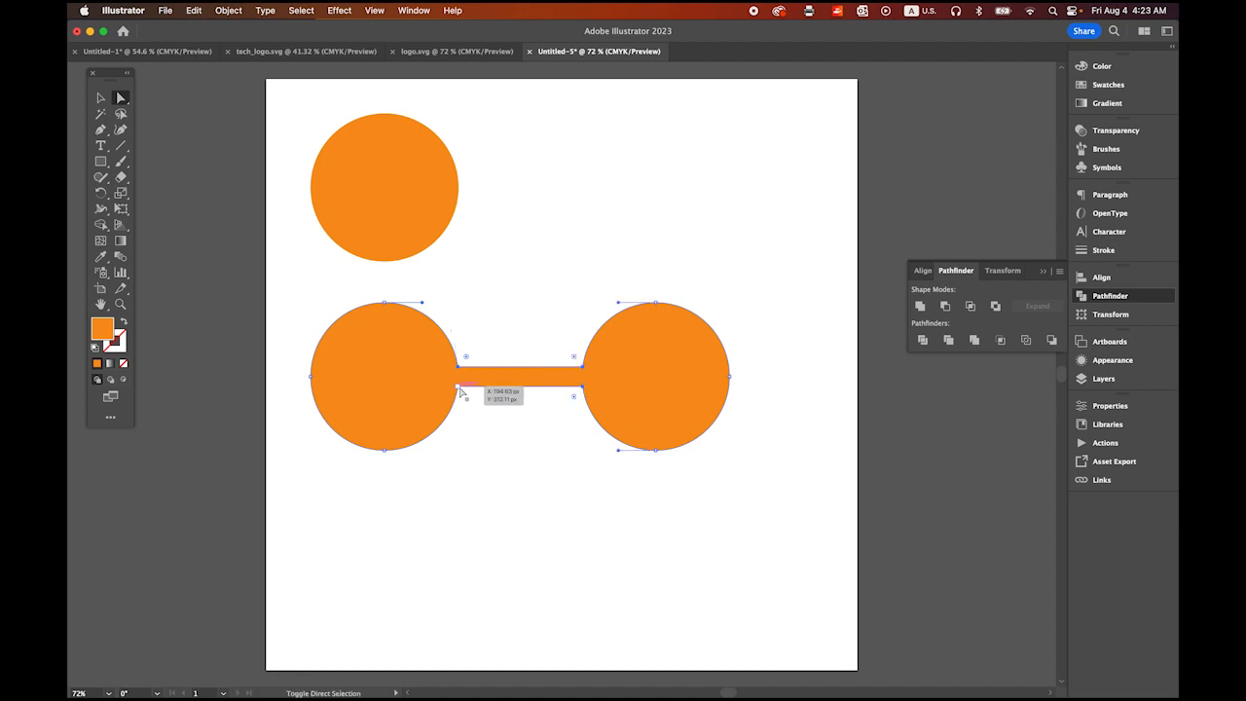
{"action": "left_click", "coordinate": [459, 387], "text": "shift"}
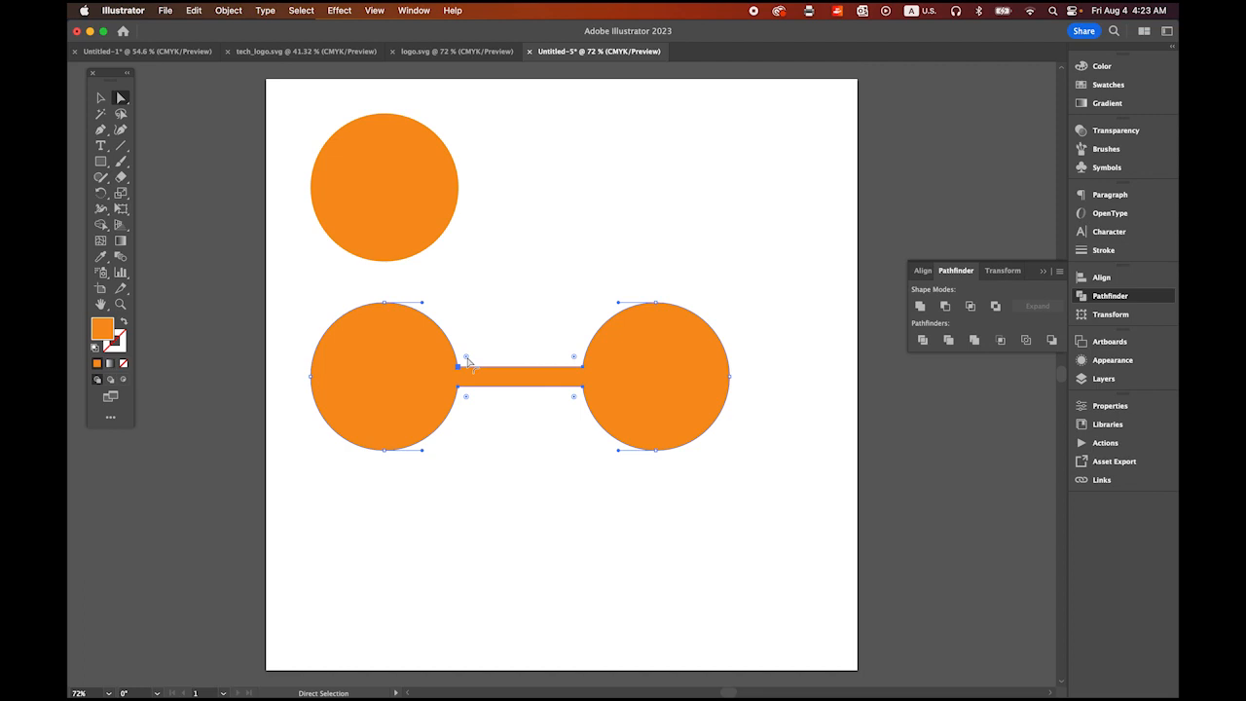
{"action": "left_click_drag", "start_coordinate": [468, 358], "coordinate": [582, 267]}
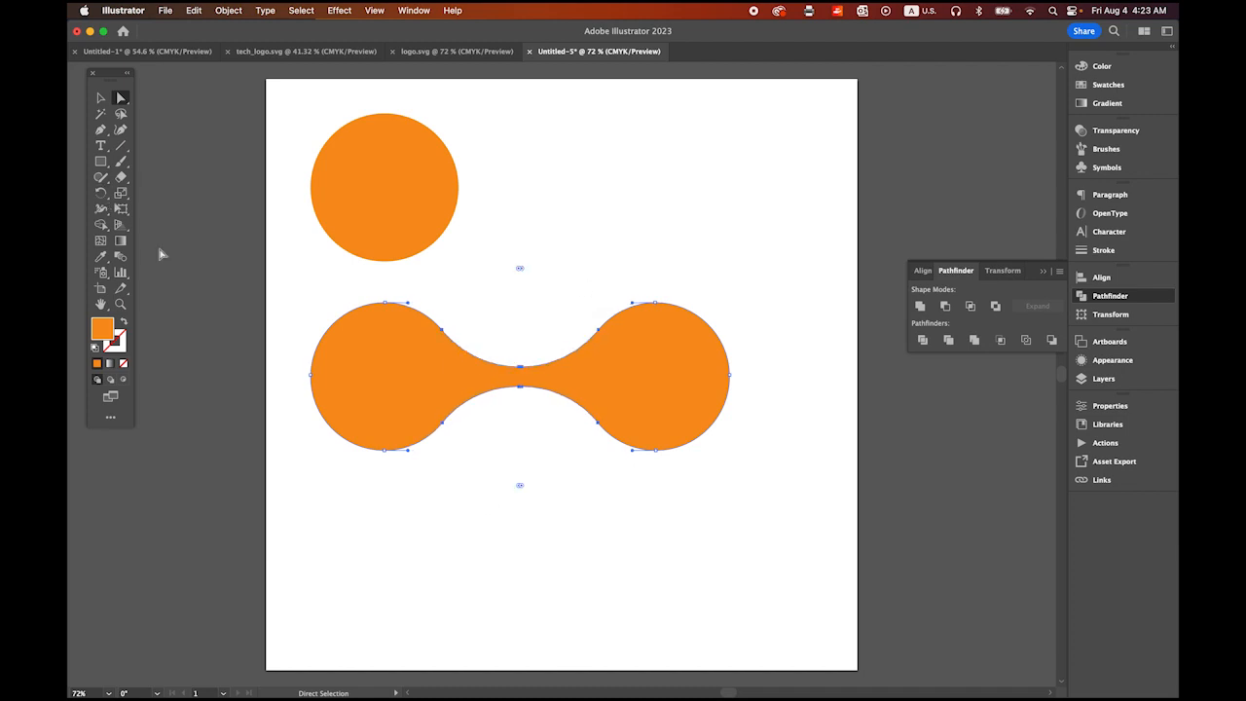
Rotate the connected shape about 45° counterclockwise and move it so its lower circle sits directly below the single circle.
{"action": "left_click", "coordinate": [101, 98]}
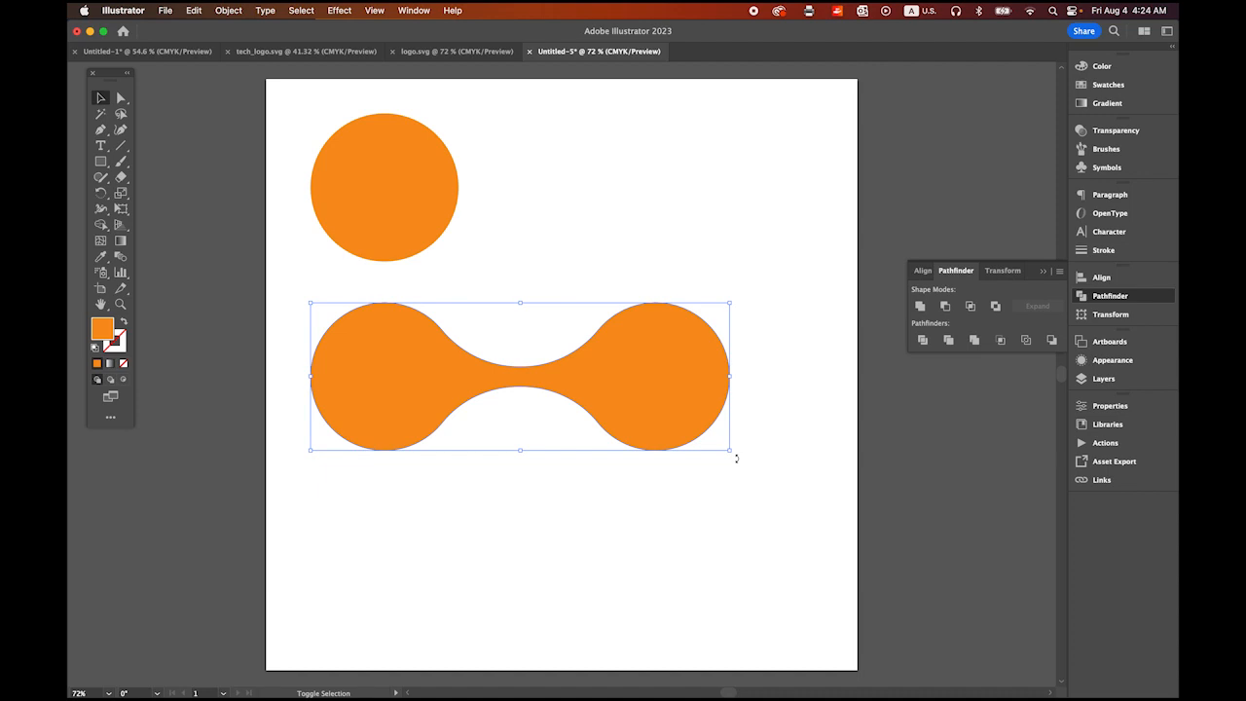
{"action": "left_click_drag", "start_coordinate": [736, 457], "coordinate": [716, 313]}
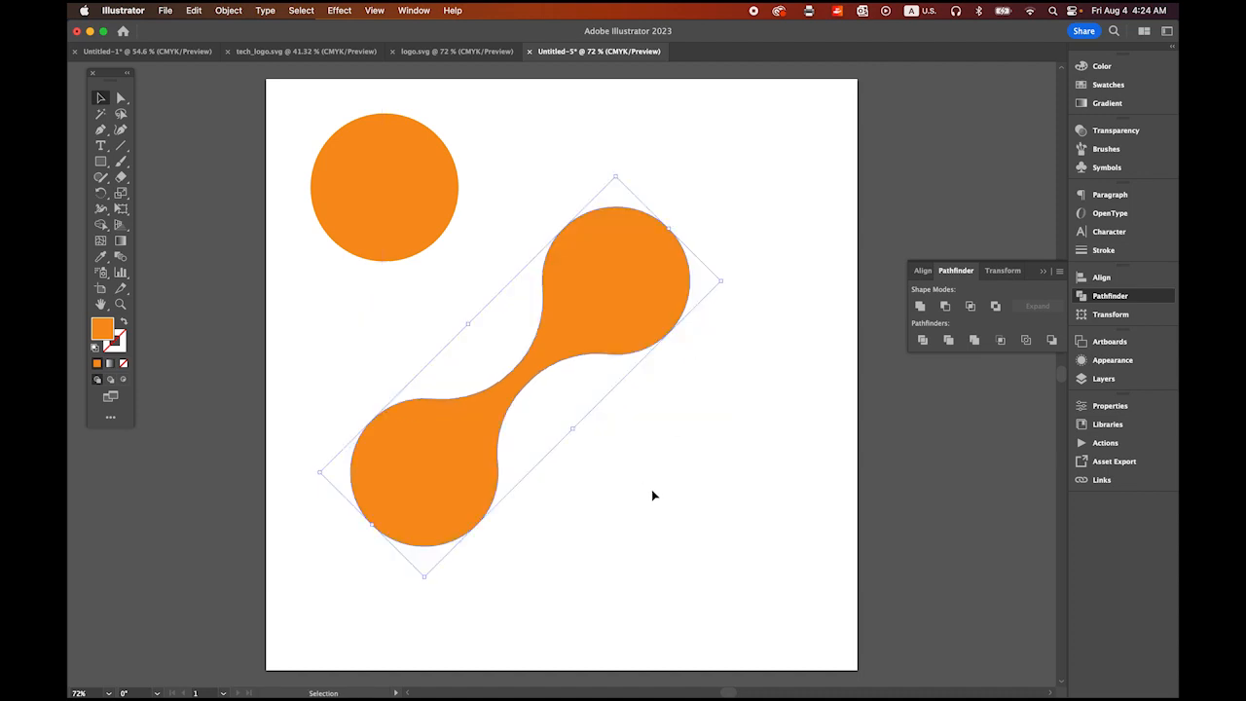
{"action": "left_click", "coordinate": [98, 96]}
{"action": "left_click_drag", "start_coordinate": [400, 460], "coordinate": [362, 373]}
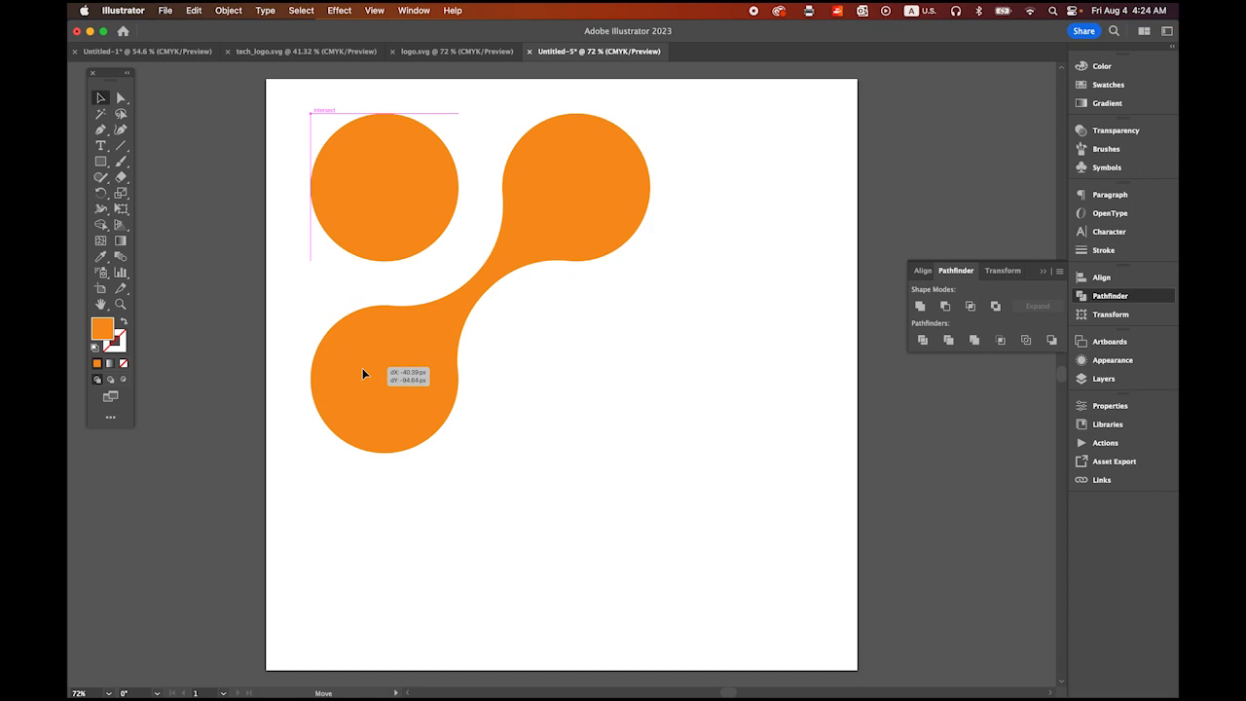
{"action": "left_click_drag", "start_coordinate": [363, 373], "coordinate": [362, 373]}
{"action": "left_click_drag", "start_coordinate": [362, 370], "coordinate": [362, 370]}
{"action": "left_click", "coordinate": [581, 471]}
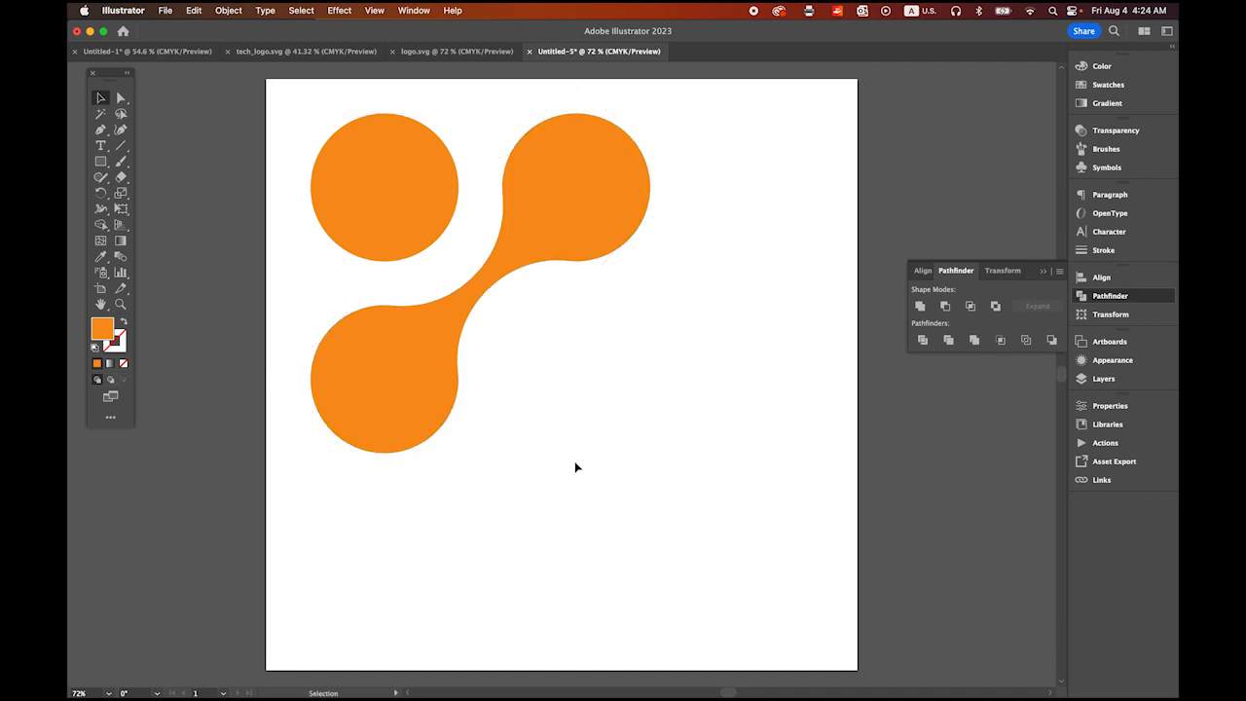
Copy the single circle about 387 px horizontally to the upper-right corner of the artboard, level with the original.
{"action": "left_click", "coordinate": [415, 194]}
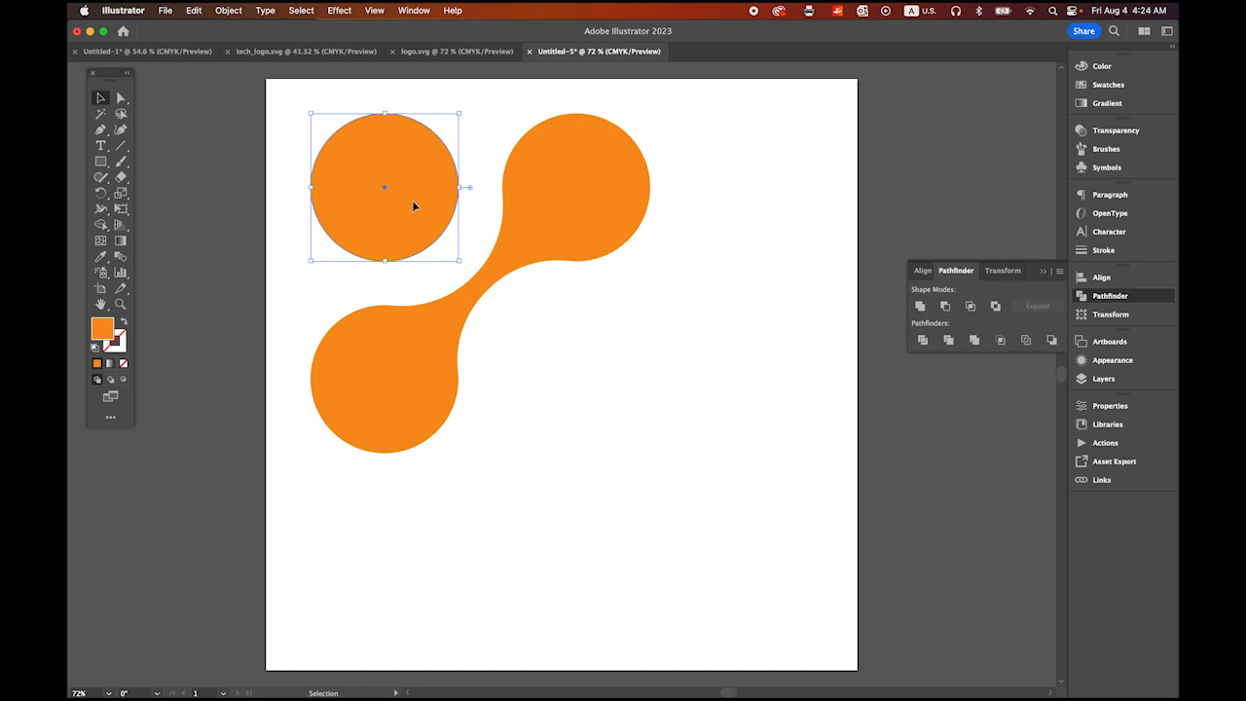
{"action": "left_click_drag", "start_coordinate": [412, 204], "coordinate": [740, 253]}
{"action": "left_click_drag", "start_coordinate": [767, 257], "coordinate": [795, 265]}
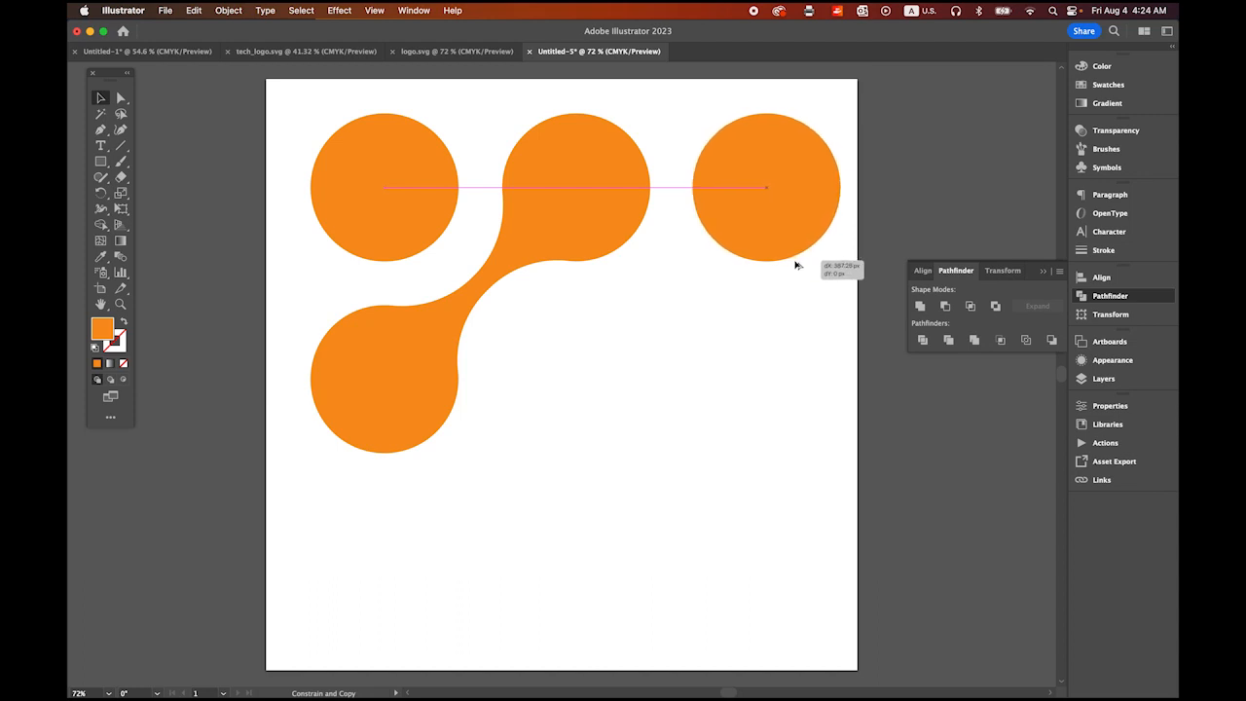
{"action": "left_click_drag", "start_coordinate": [795, 265], "coordinate": [795, 264]}
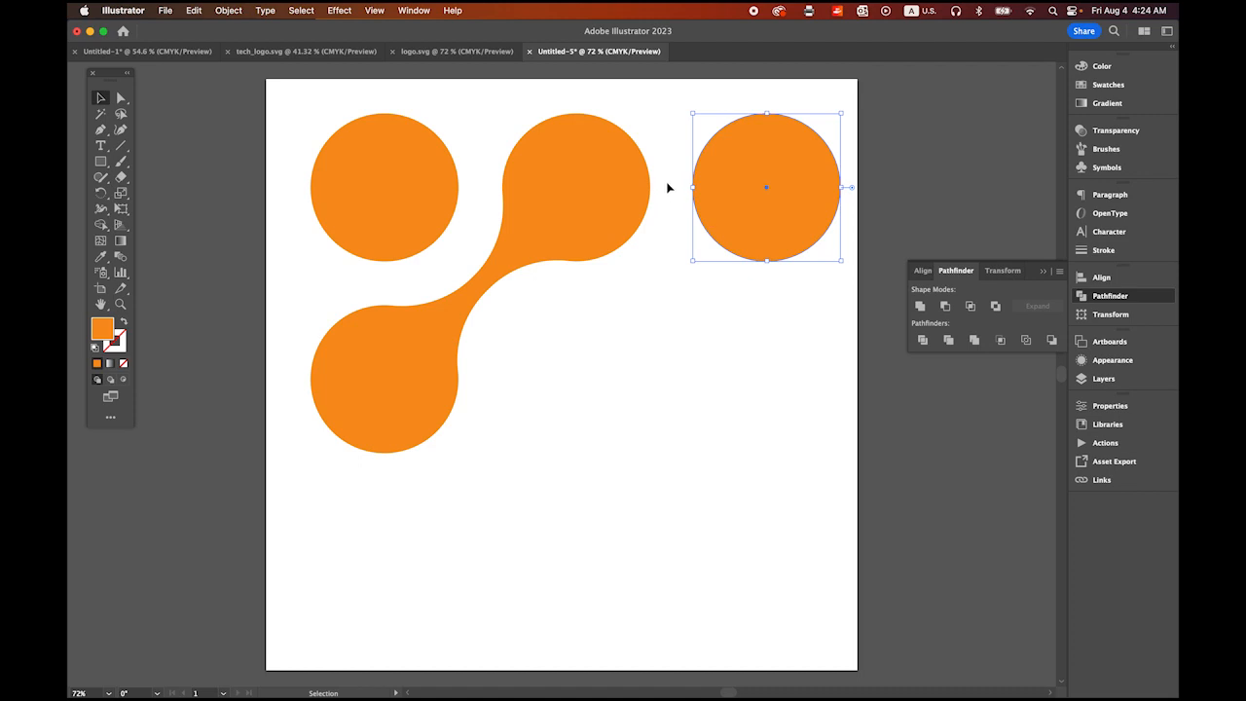
{"action": "left_click", "coordinate": [599, 417]}
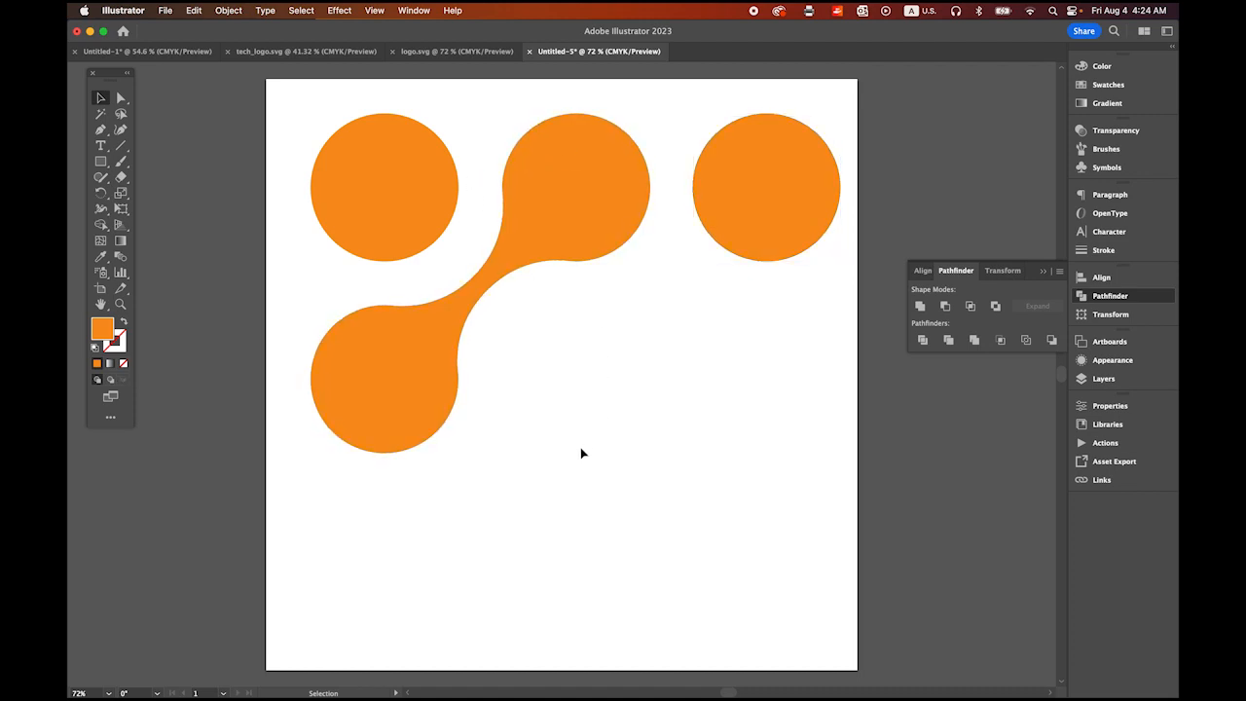
Copy the diagonal connected shape straight down by about 197 px.
{"action": "left_click", "coordinate": [373, 376]}
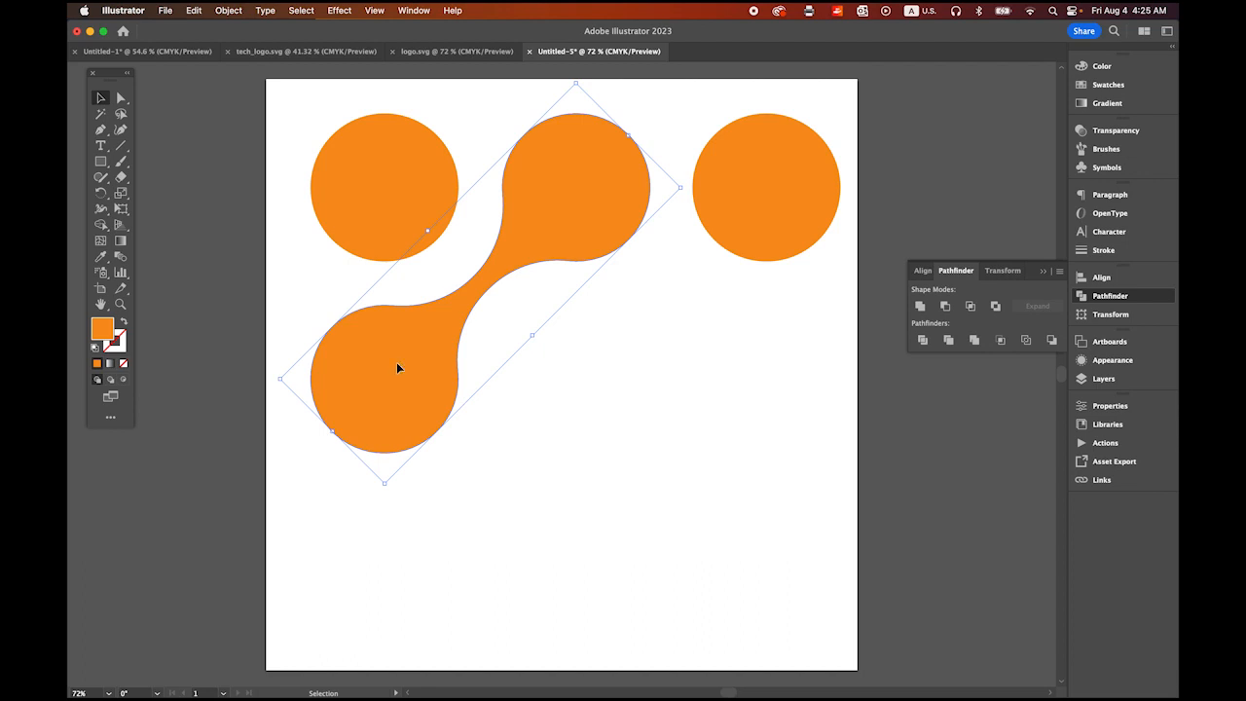
{"action": "left_click_drag", "start_coordinate": [397, 368], "coordinate": [397, 561]}
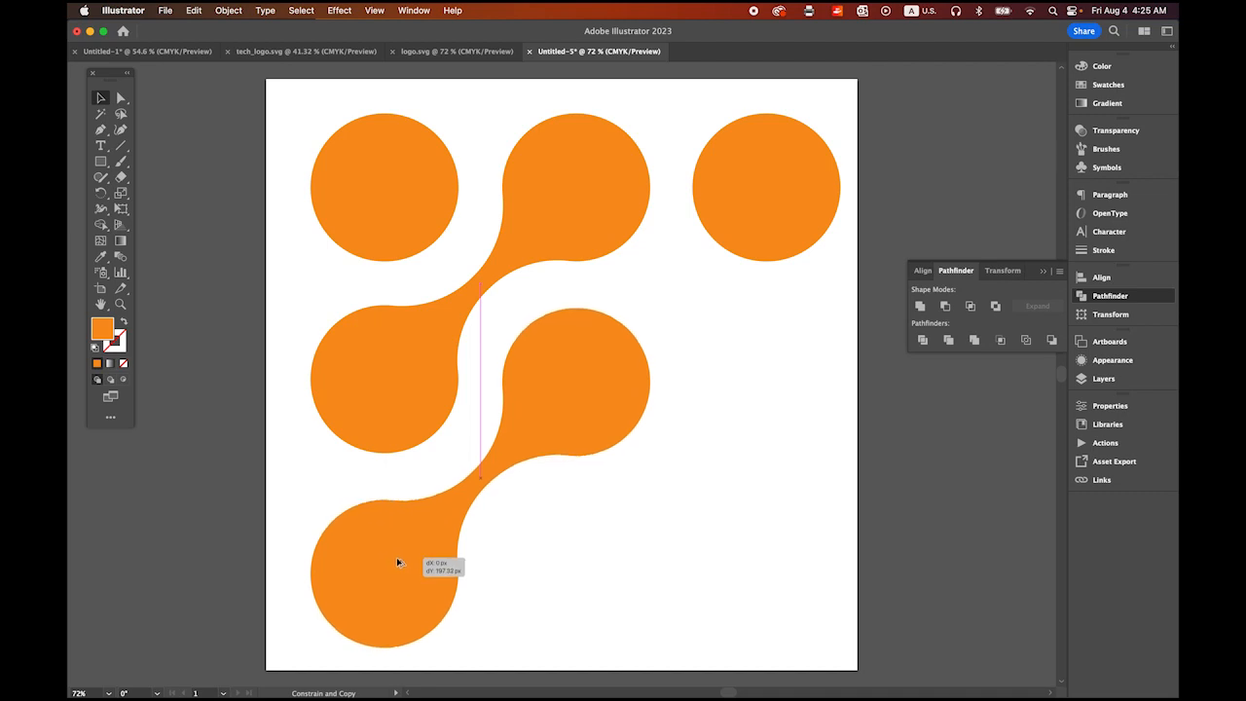
{"action": "left_click_drag", "start_coordinate": [397, 561], "coordinate": [397, 563]}
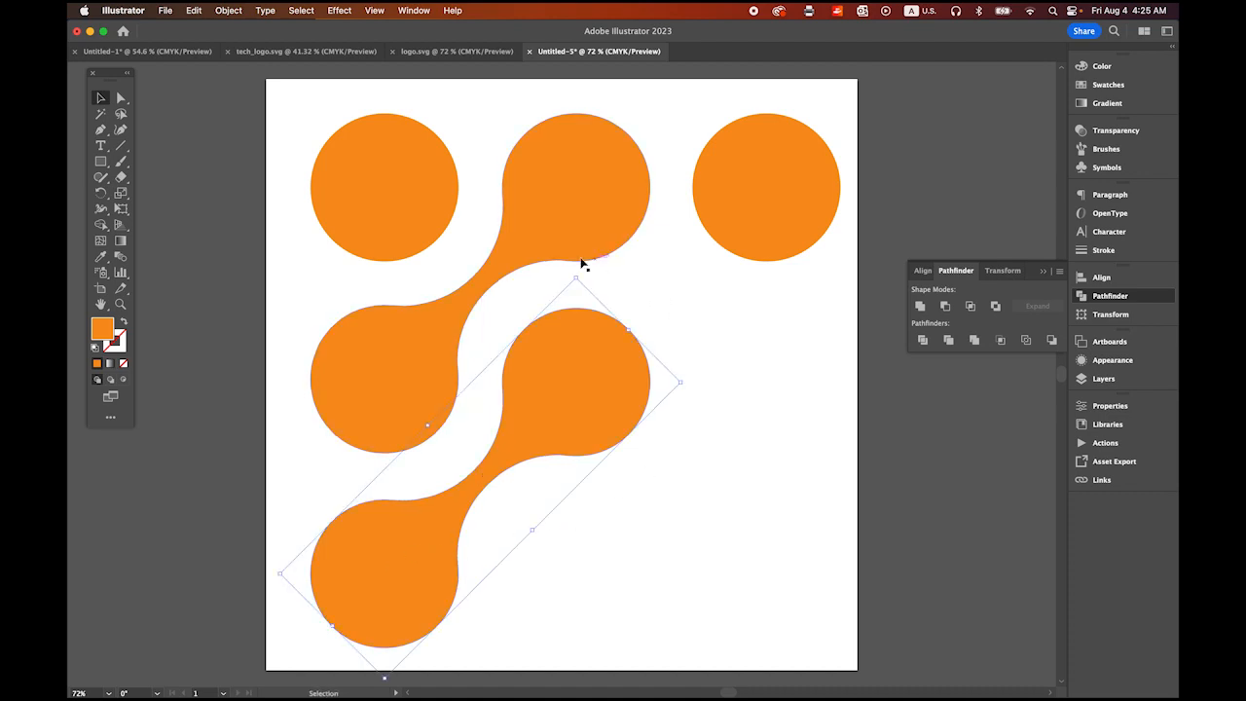
{"action": "left_click", "coordinate": [784, 390]}
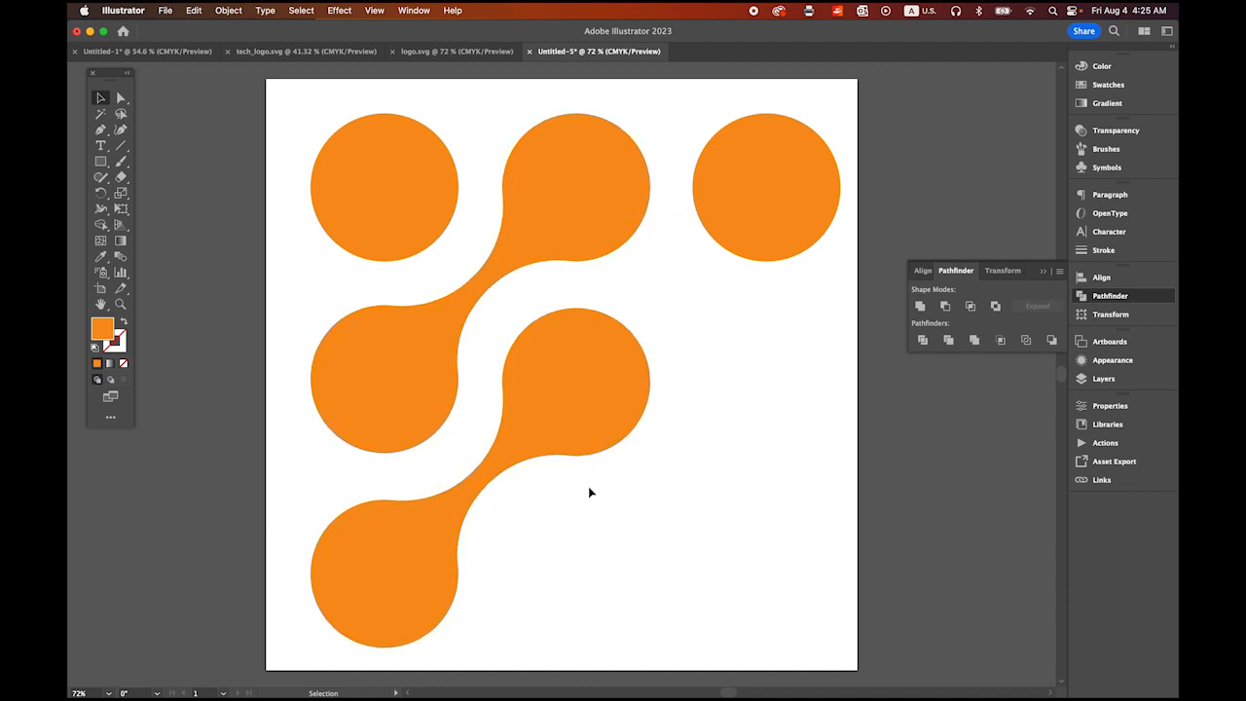
Copy the lower connected shape about 193 px horizontally, lining up its upper circle with the upper-right single circle.
{"action": "left_click", "coordinate": [361, 578]}
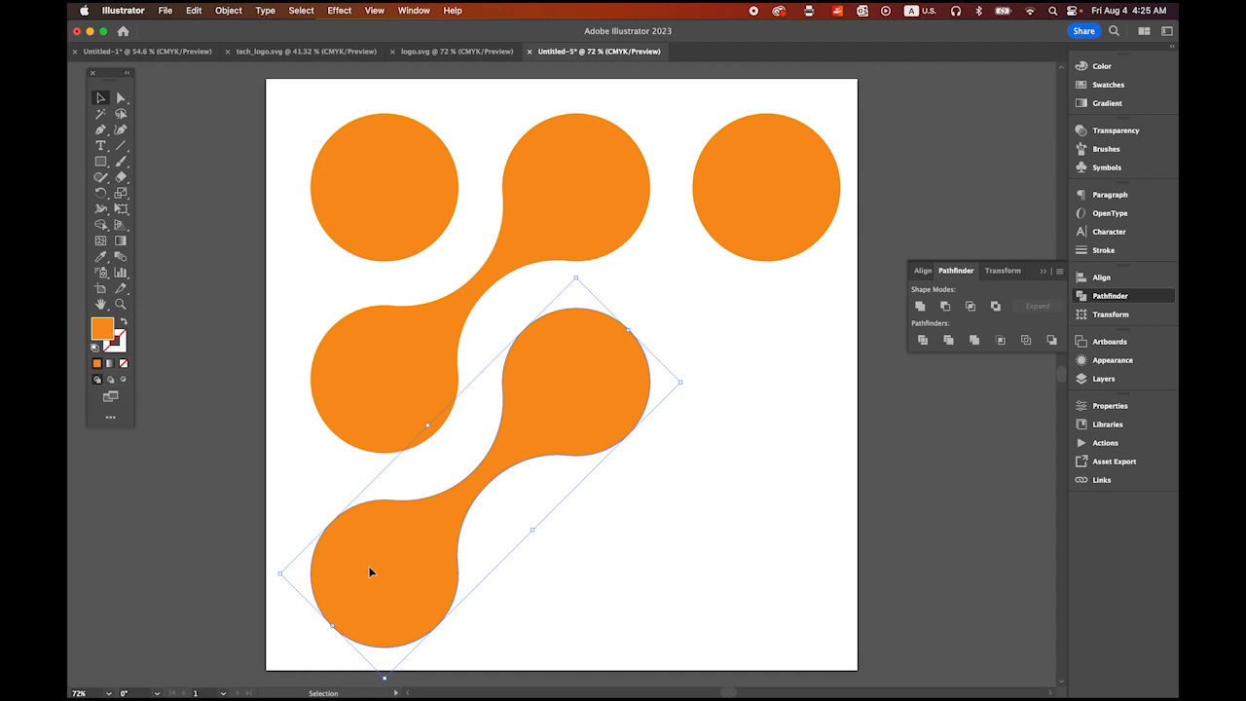
{"action": "left_click_drag", "start_coordinate": [389, 570], "coordinate": [558, 599]}
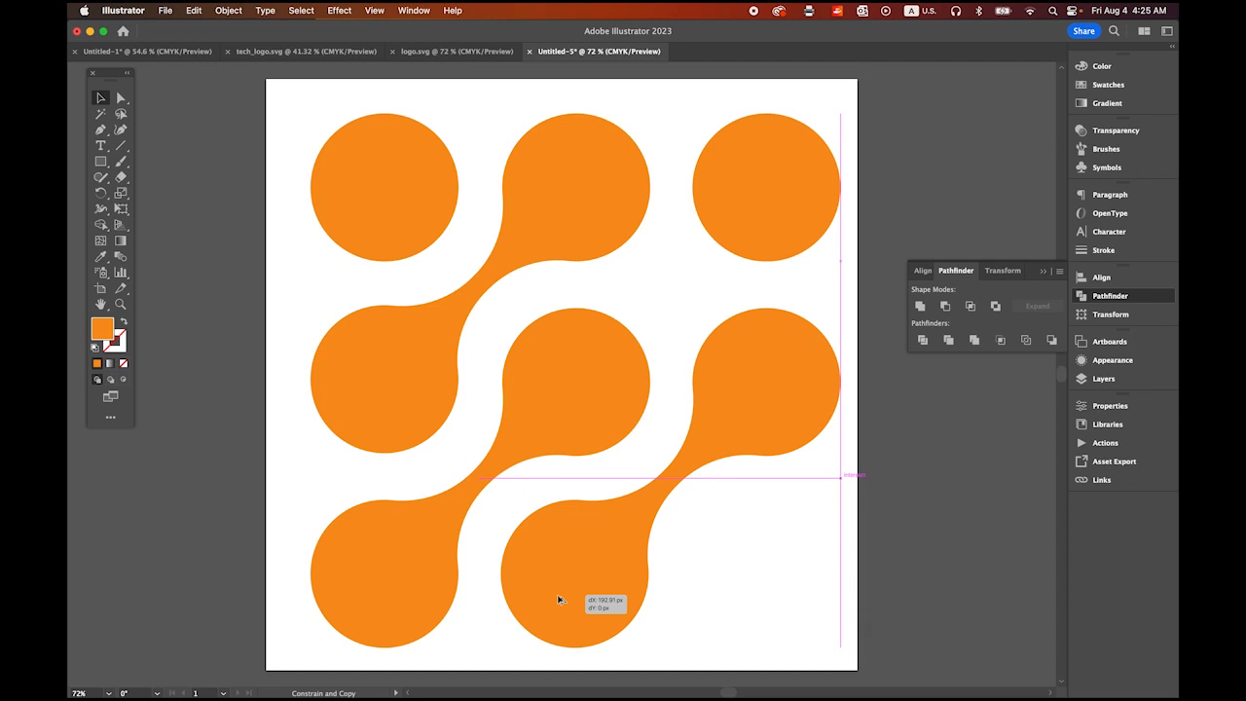
{"action": "left_click_drag", "start_coordinate": [558, 599], "coordinate": [556, 598]}
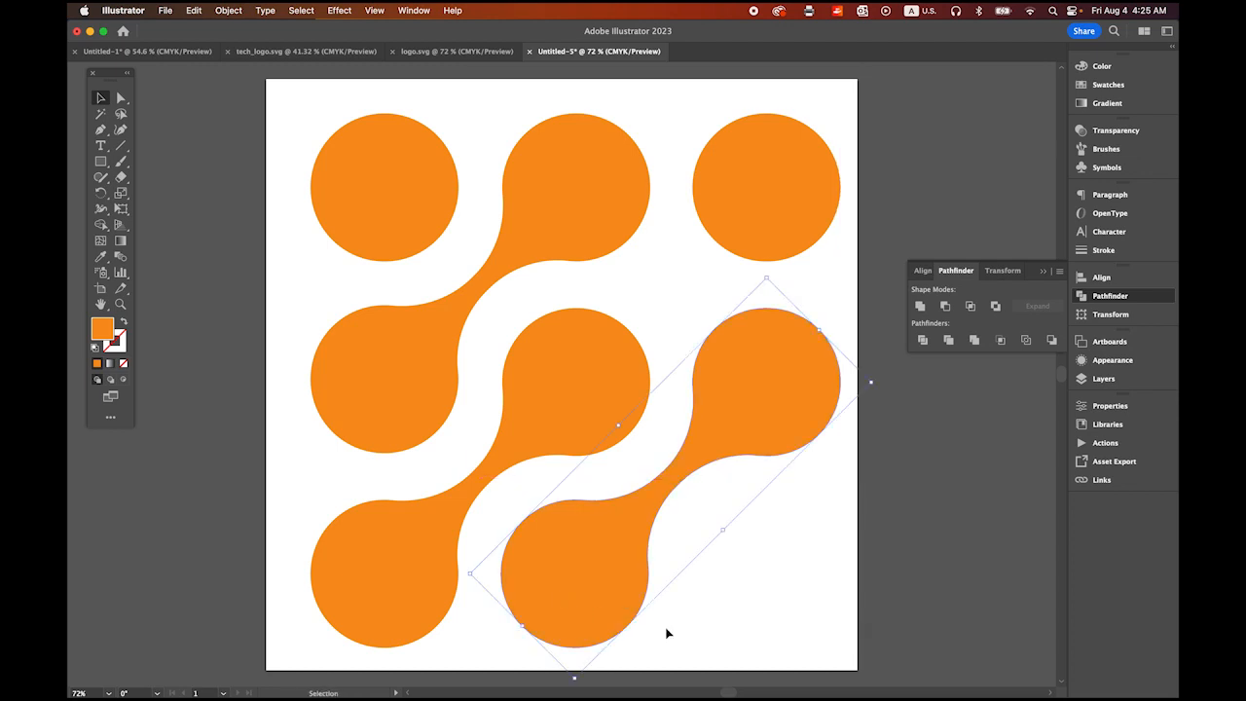
Copy the upper-right circle about 392 px straight down into the artboard's lower-right corner, completing the three-by-three grid.
{"action": "left_click", "coordinate": [795, 189]}
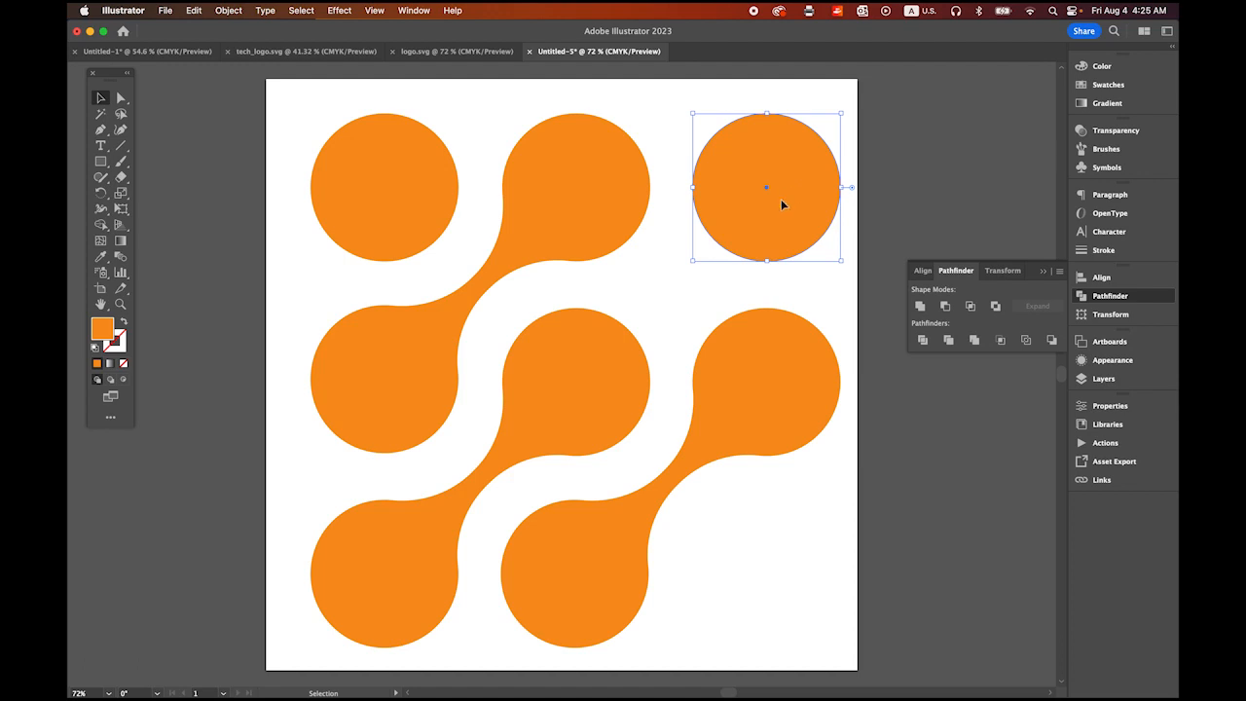
{"action": "left_click_drag", "start_coordinate": [781, 203], "coordinate": [777, 590]}
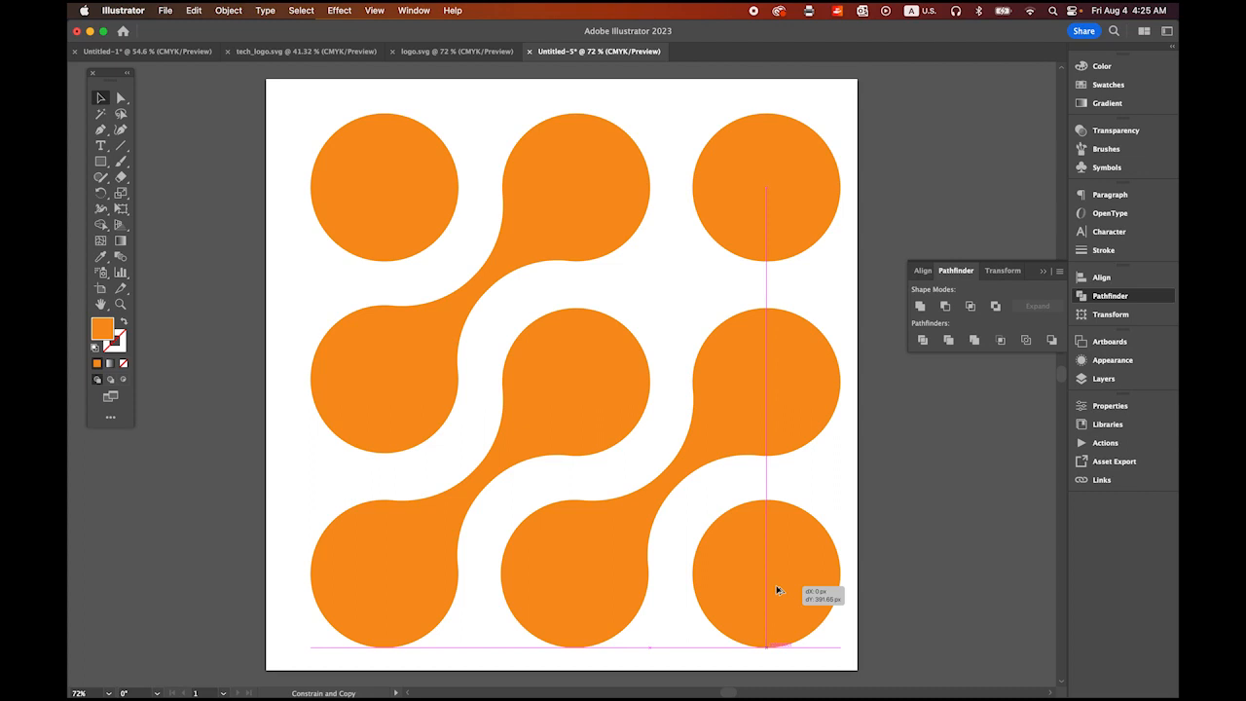
{"action": "left_click_drag", "start_coordinate": [777, 589], "coordinate": [776, 585]}
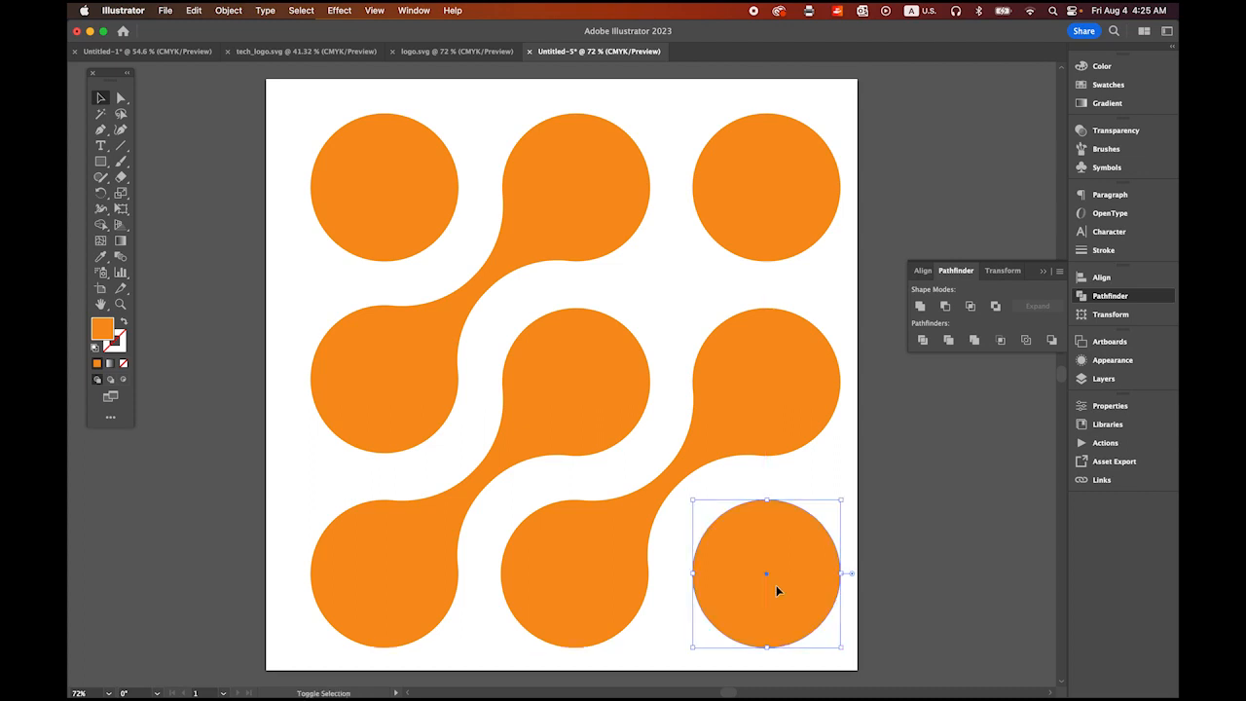
{"action": "left_click", "coordinate": [934, 477]}
Select the whole logo and shift it slightly up and left to center it on the artboard.
{"action": "key", "text": "super+a"}
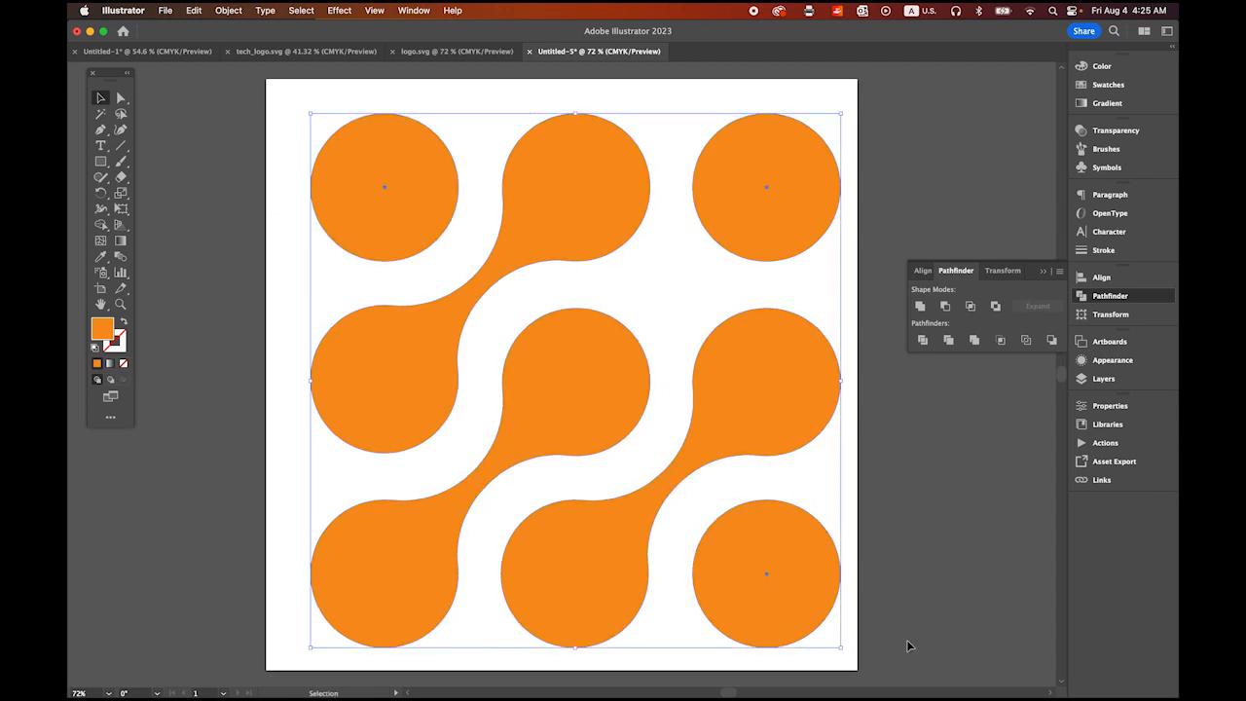
{"action": "left_click_drag", "start_coordinate": [790, 590], "coordinate": [779, 578]}
{"action": "left_click", "coordinate": [925, 554]}
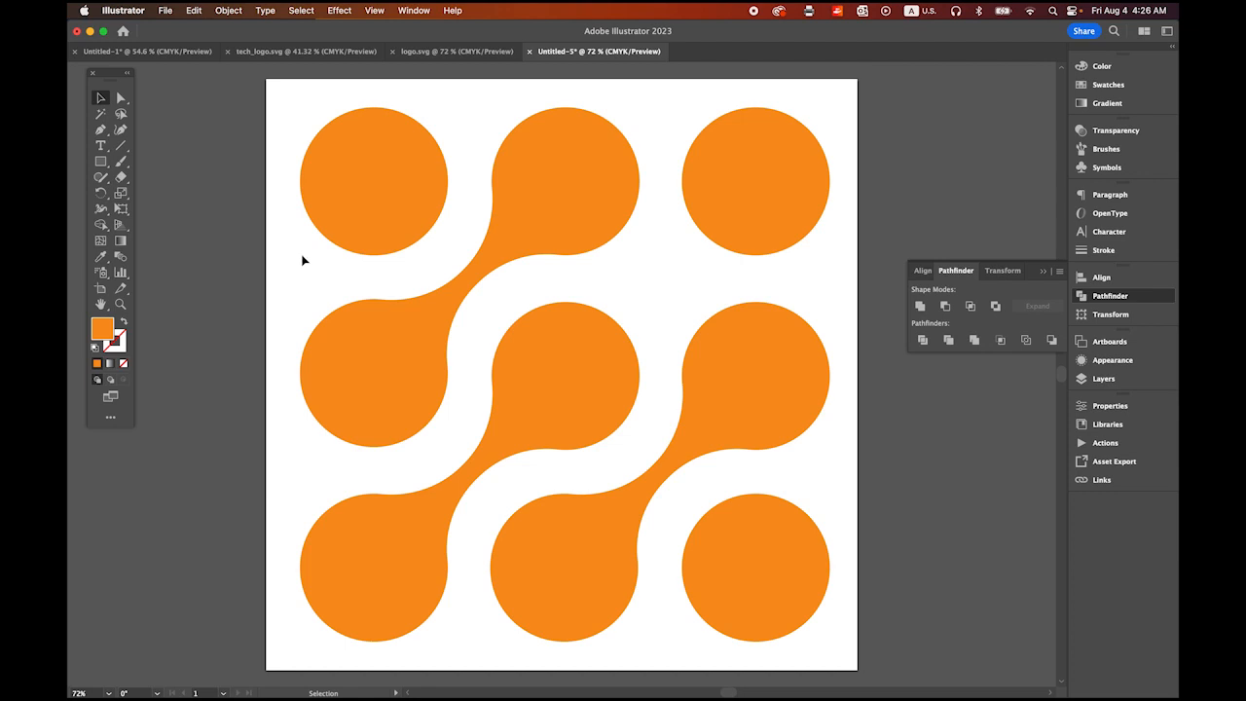
Save the logo as logo2 in SVG format in the TechCompany folder, using the SVG 1.1 profile.
{"action": "left_click", "coordinate": [165, 10]}
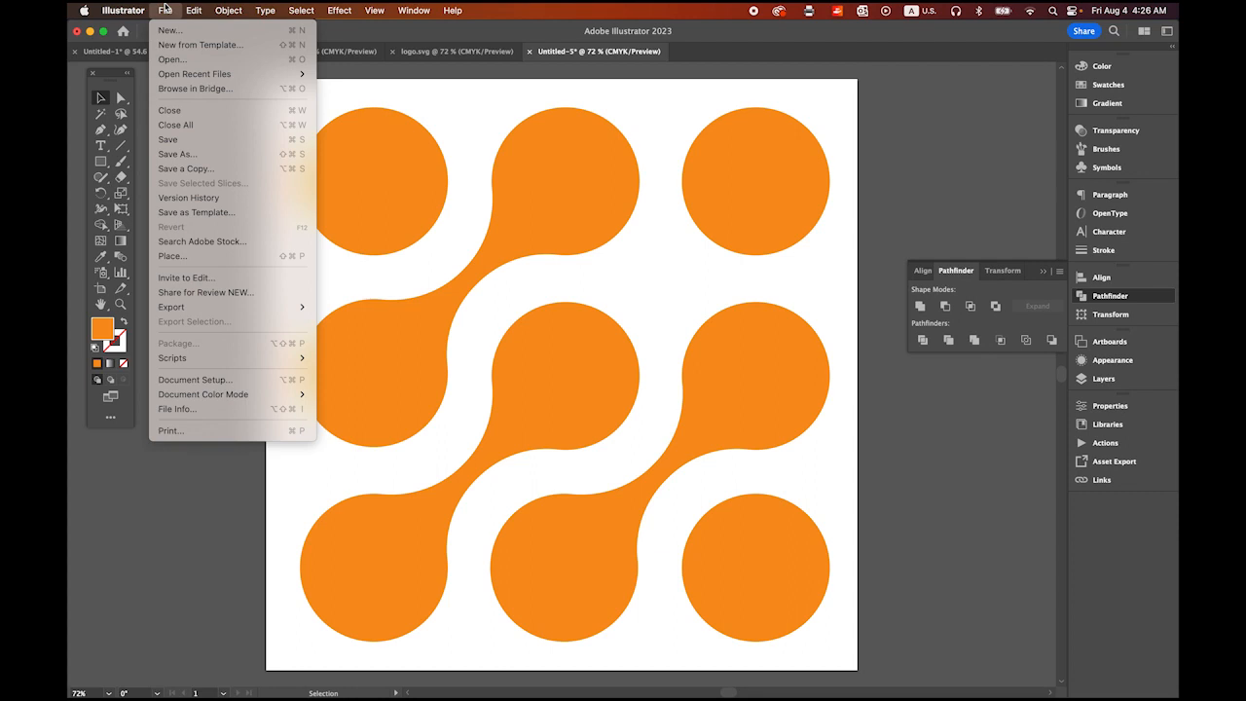
{"action": "left_click", "coordinate": [214, 154]}
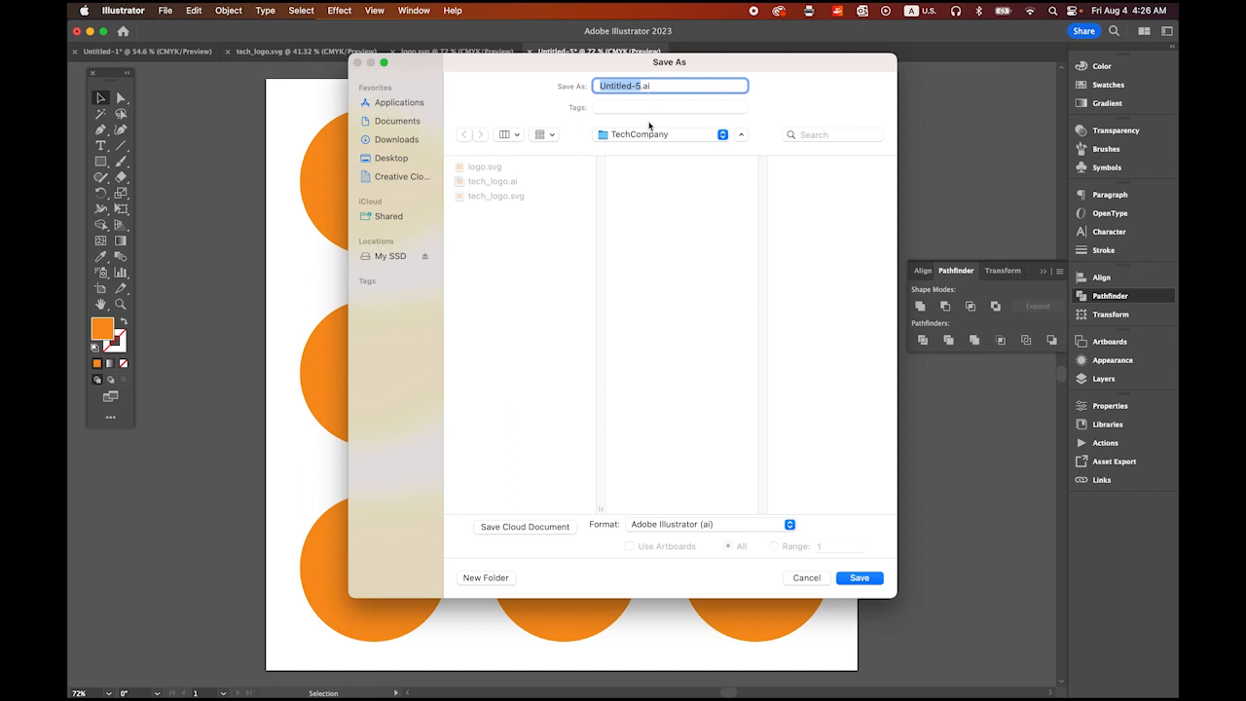
{"action": "left_click", "coordinate": [740, 527]}
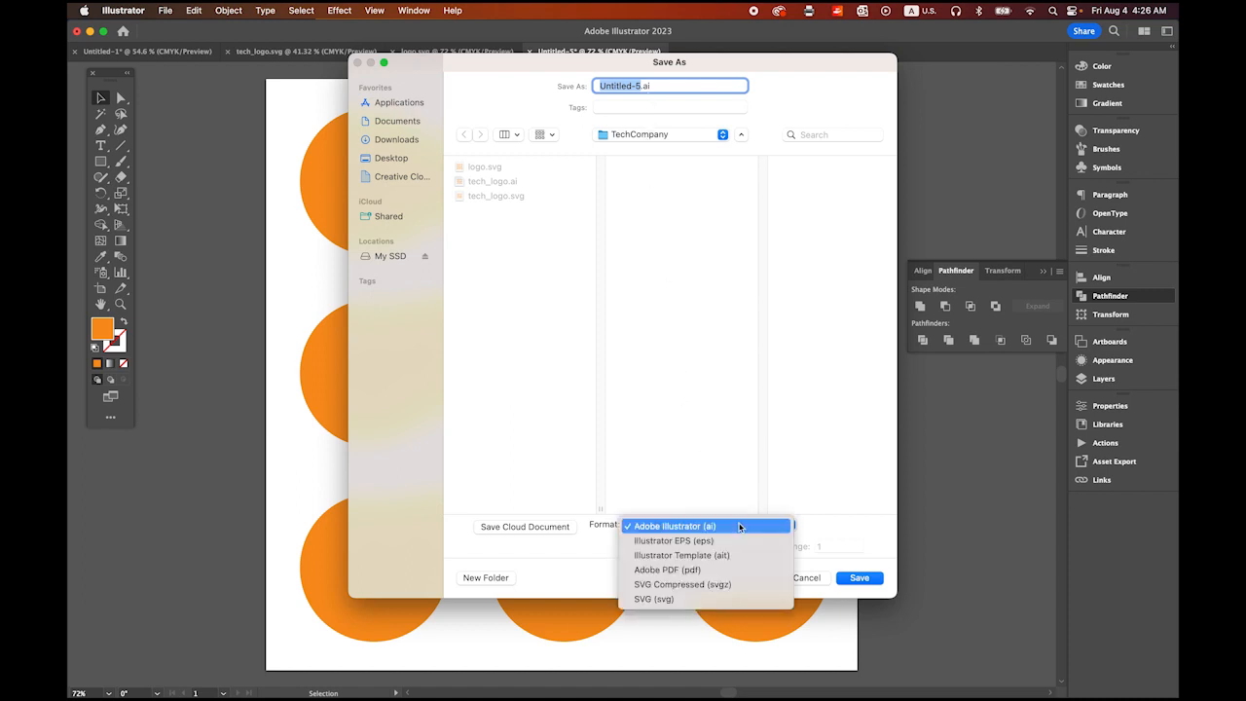
{"action": "left_click", "coordinate": [725, 599]}
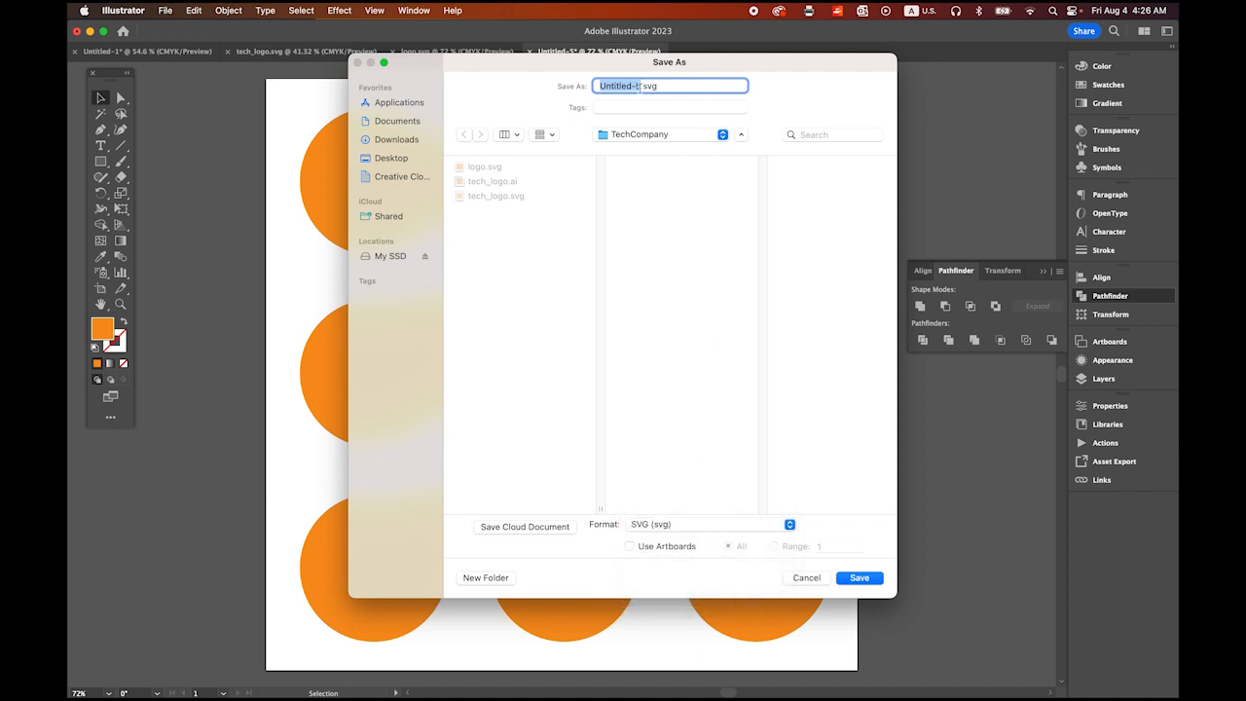
{"action": "type", "text": "logo2"}
{"action": "left_click", "coordinate": [860, 579]}
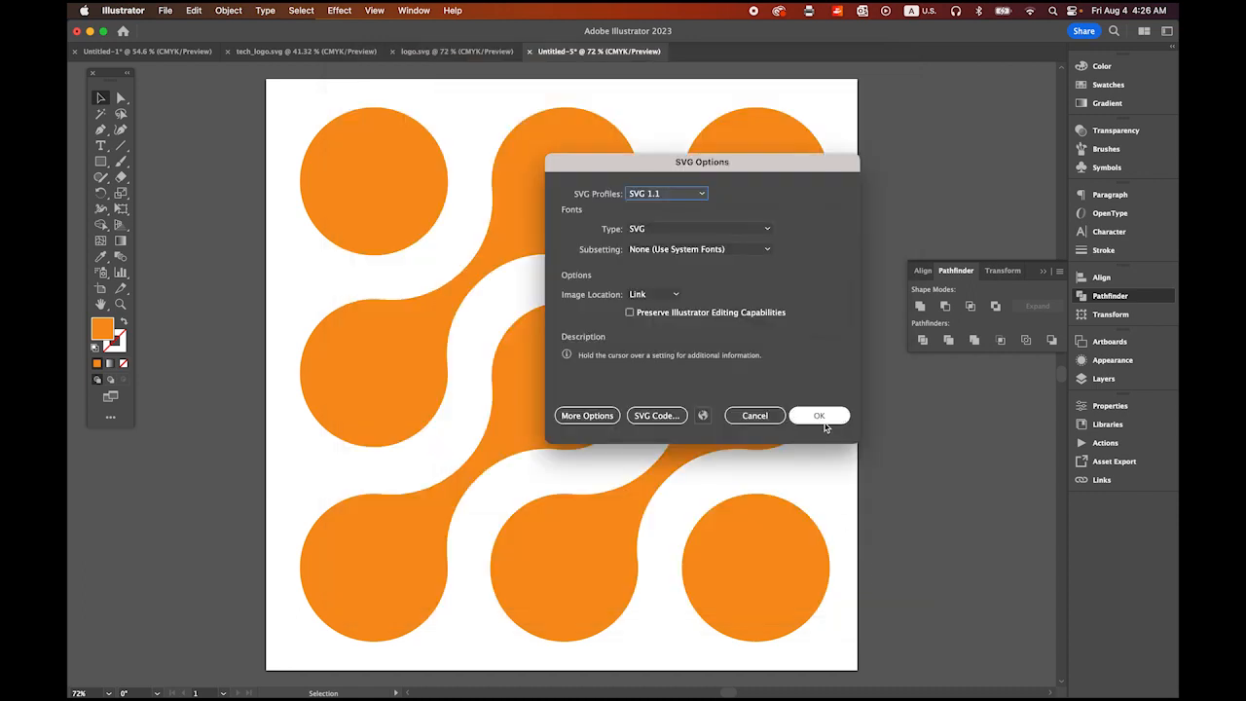
{"action": "left_click", "coordinate": [818, 417]}
Switch to Adobe Animate and show the timeline of the open document.
{"action": "mouse_move", "coordinate": [407, 686]}
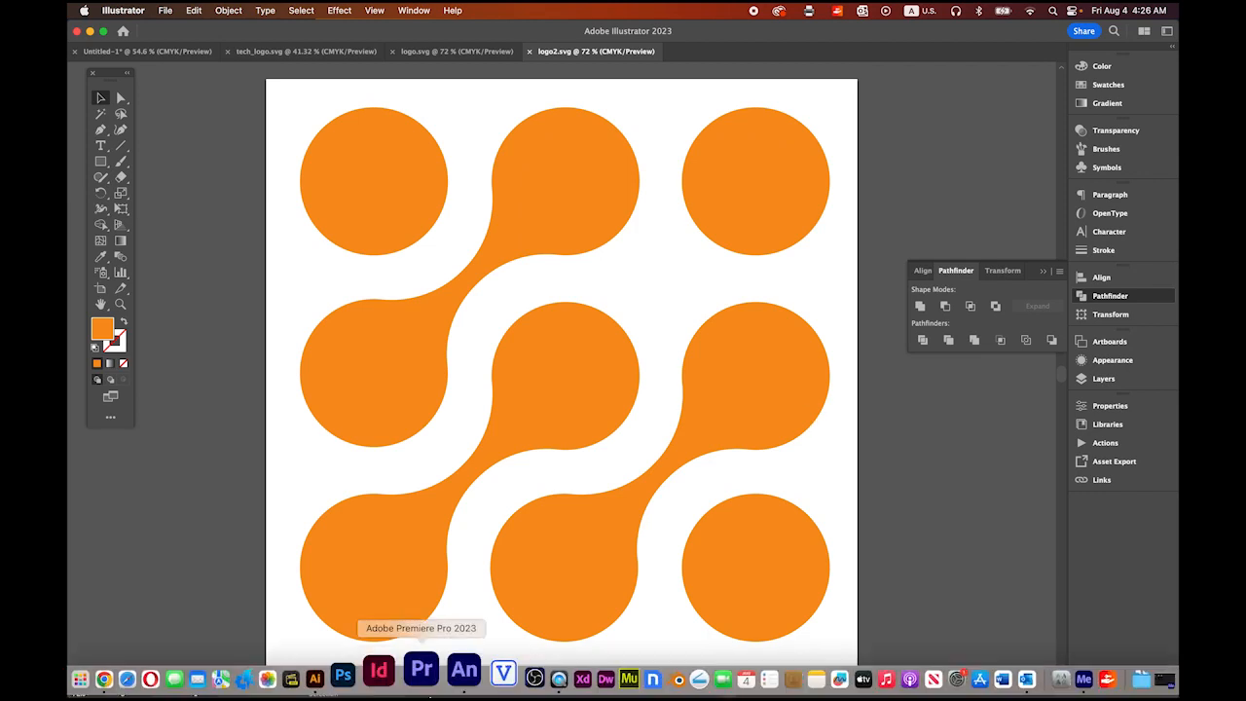
{"action": "left_click", "coordinate": [449, 679]}
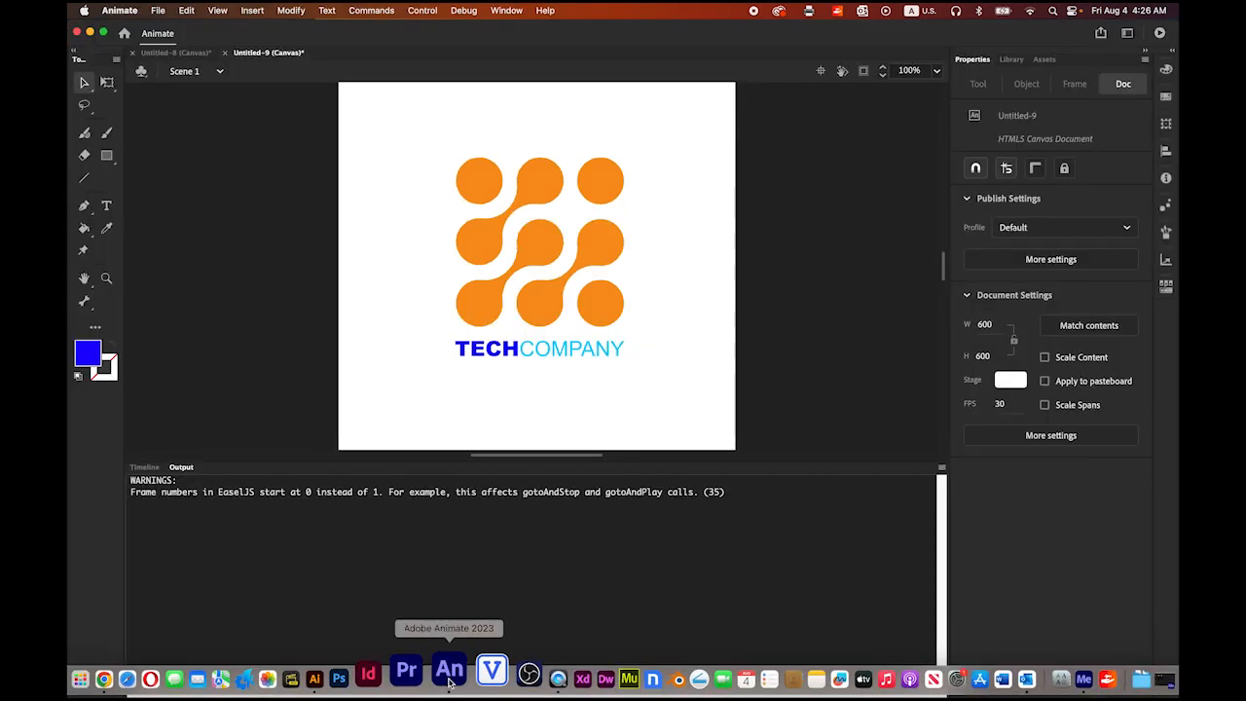
{"action": "left_click", "coordinate": [144, 466]}
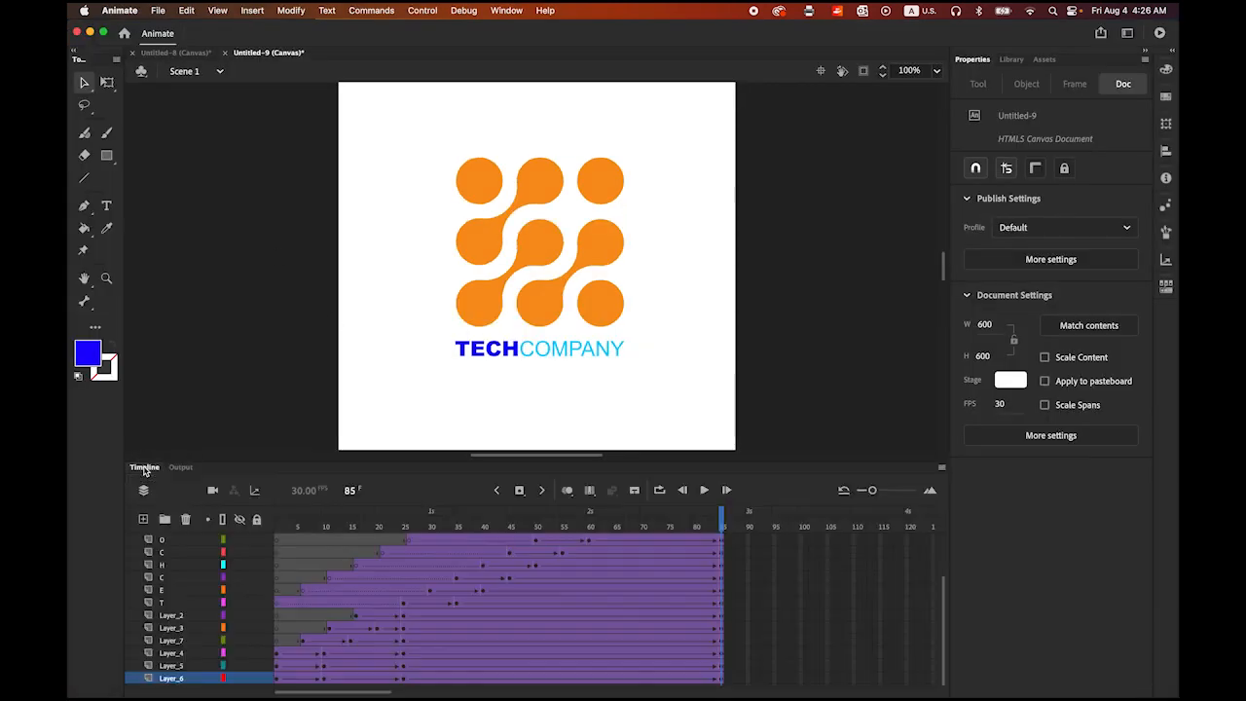
Create a new HTML5 Canvas document 600 by 600 pixels with a frame rate of 30.
{"action": "left_click", "coordinate": [161, 11]}
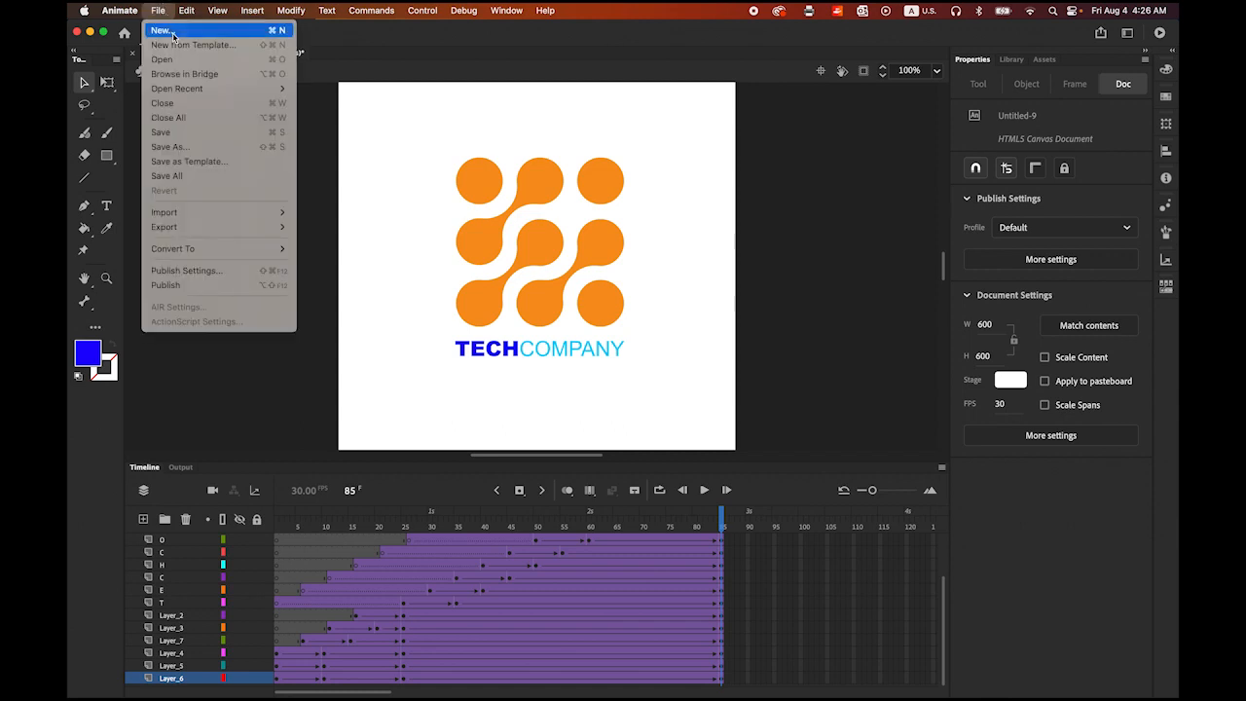
{"action": "left_click", "coordinate": [169, 31]}
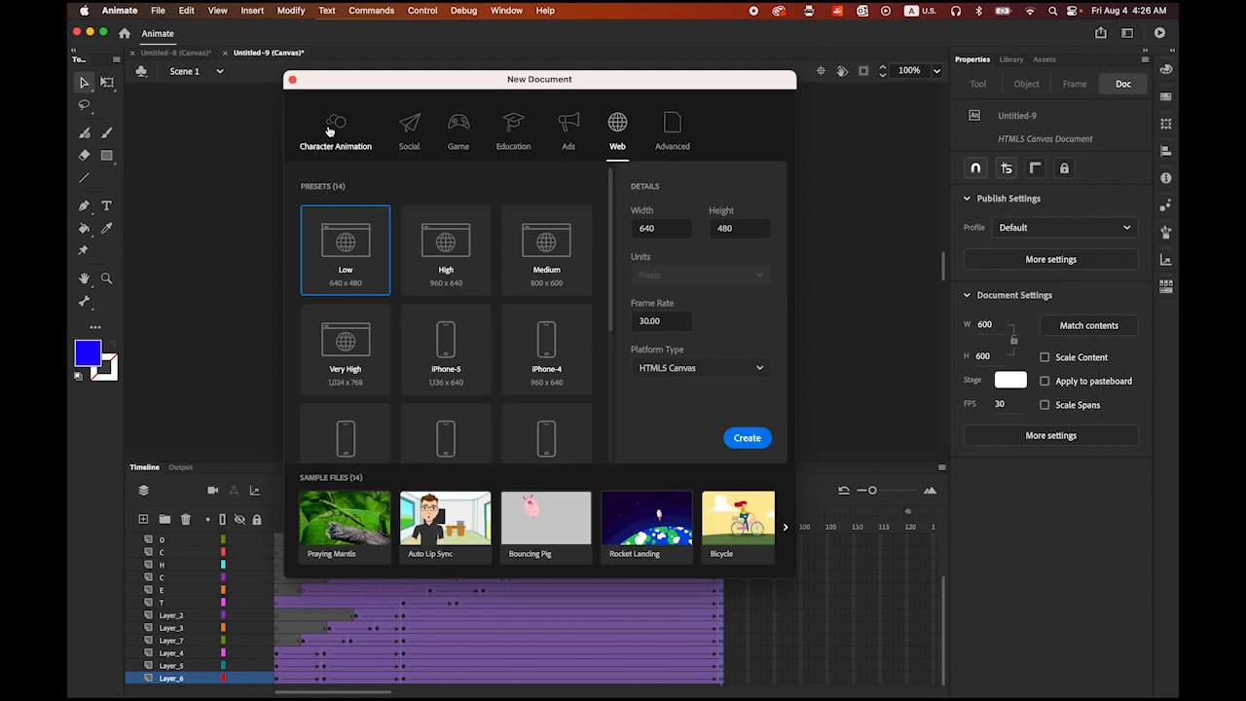
{"action": "double_click", "coordinate": [669, 228]}
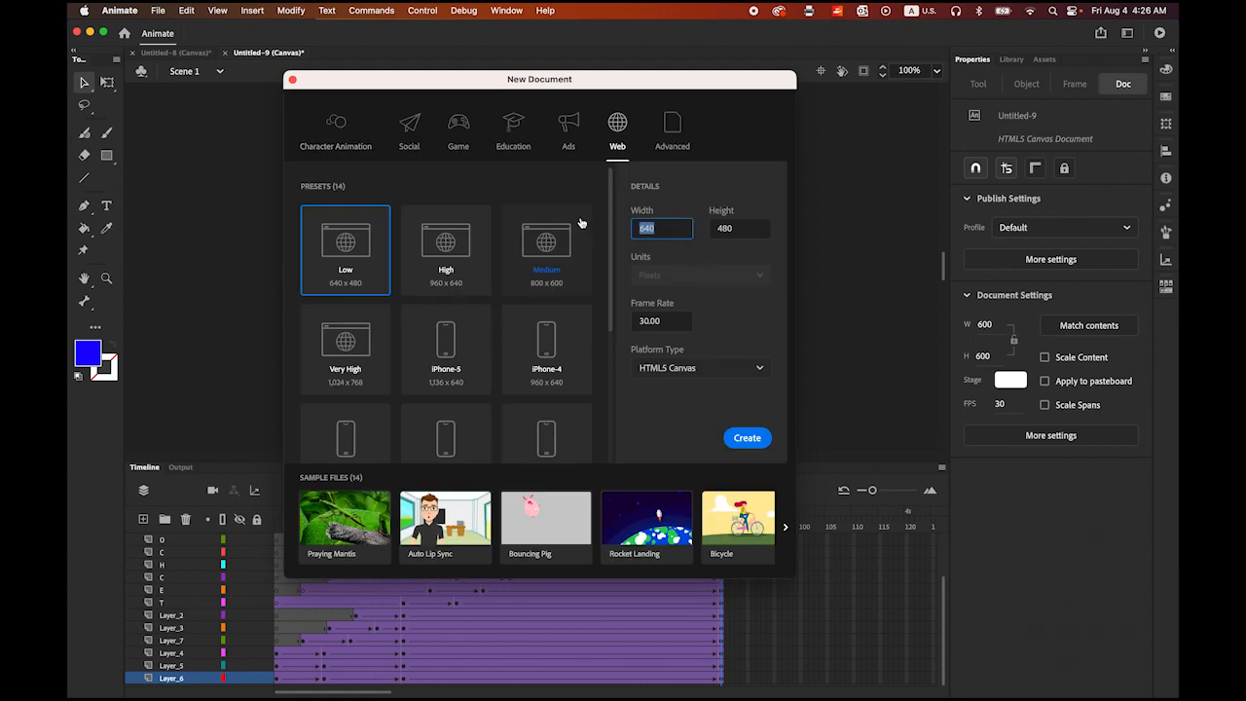
{"action": "type", "text": "600"}
{"action": "double_click", "coordinate": [743, 230]}
{"action": "type", "text": "600"}
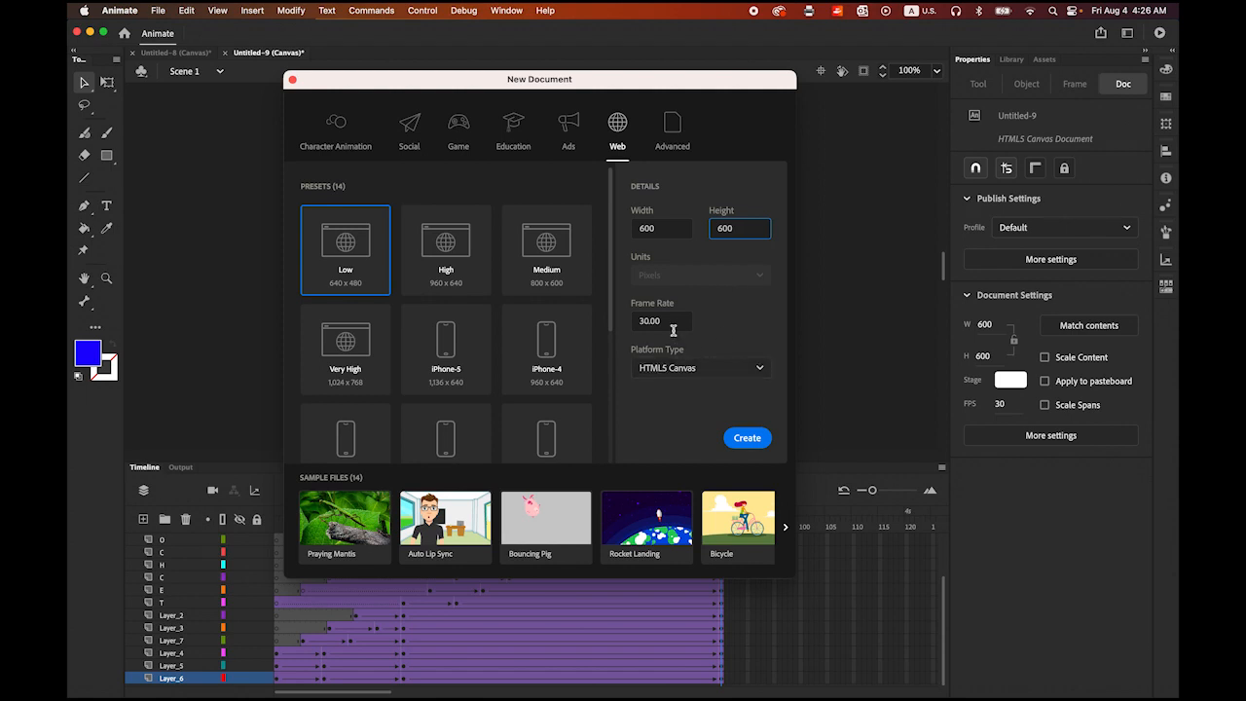
{"action": "left_click_drag", "start_coordinate": [674, 324], "coordinate": [621, 320]}
{"action": "left_click", "coordinate": [747, 438]}
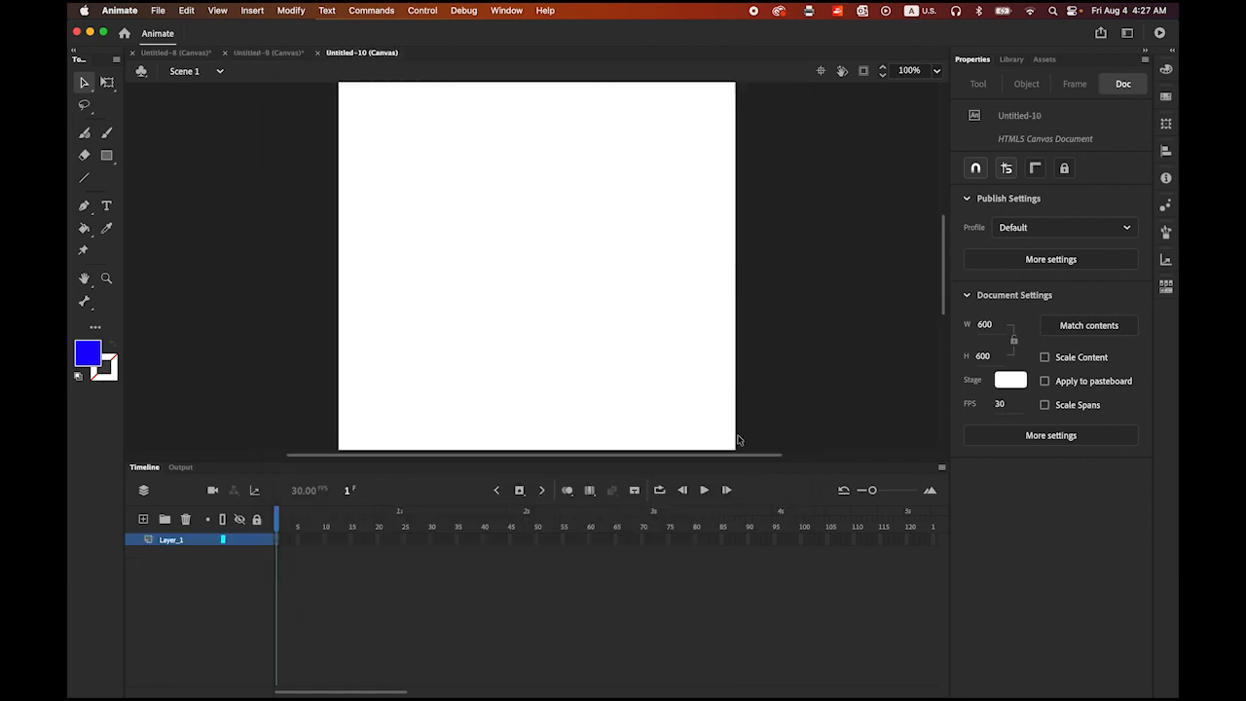
Play the finished logo animation in the Untitled-8 document and return to the Untitled-10 document.
{"action": "left_click", "coordinate": [175, 53]}
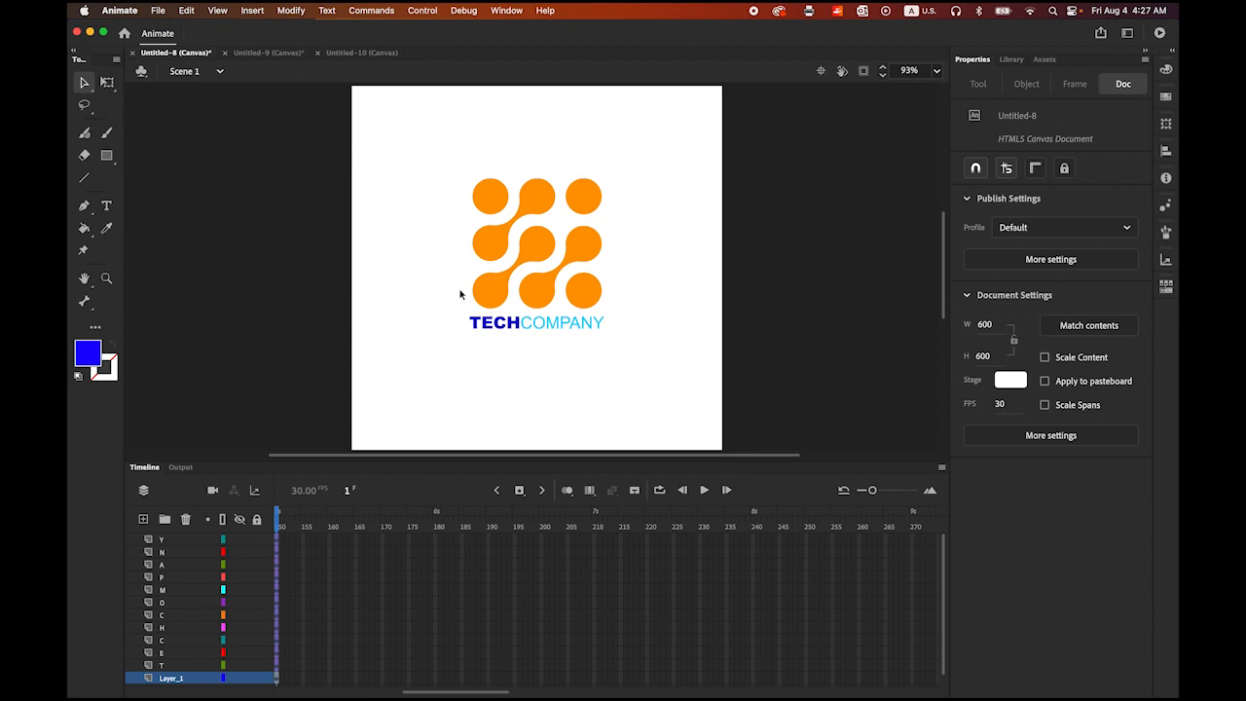
{"action": "left_click", "coordinate": [705, 491]}
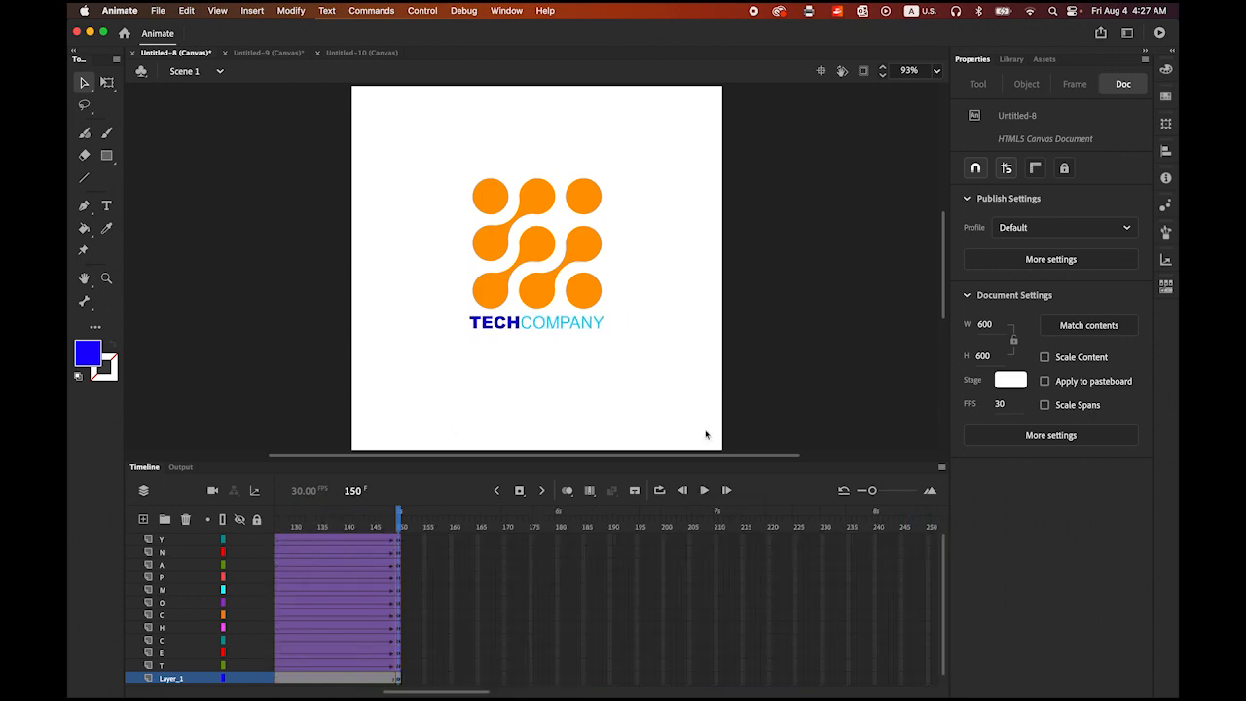
{"action": "left_click", "coordinate": [356, 54]}
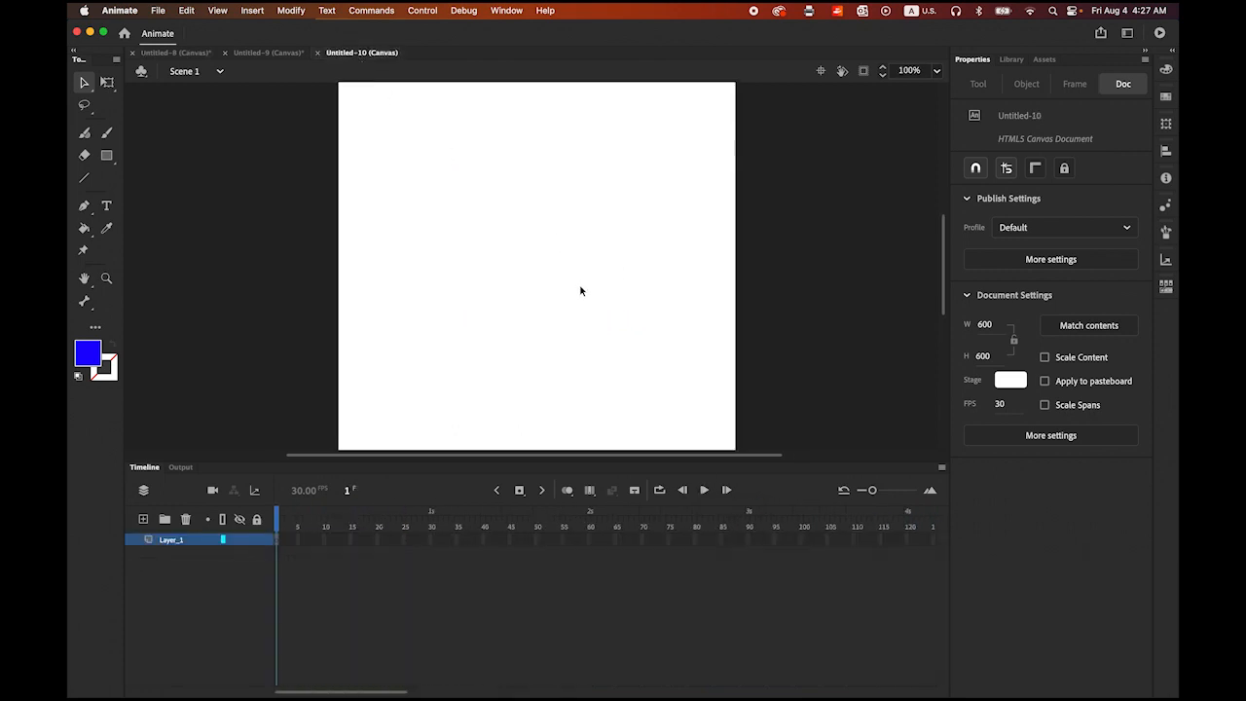
Draw a borderless orange #FF9900 square about 154 px wide below the middle of the stage, viewed at 80% zoom.
{"action": "left_click", "coordinate": [913, 70]}
{"action": "type", "text": "80"}
{"action": "key", "text": "Return"}
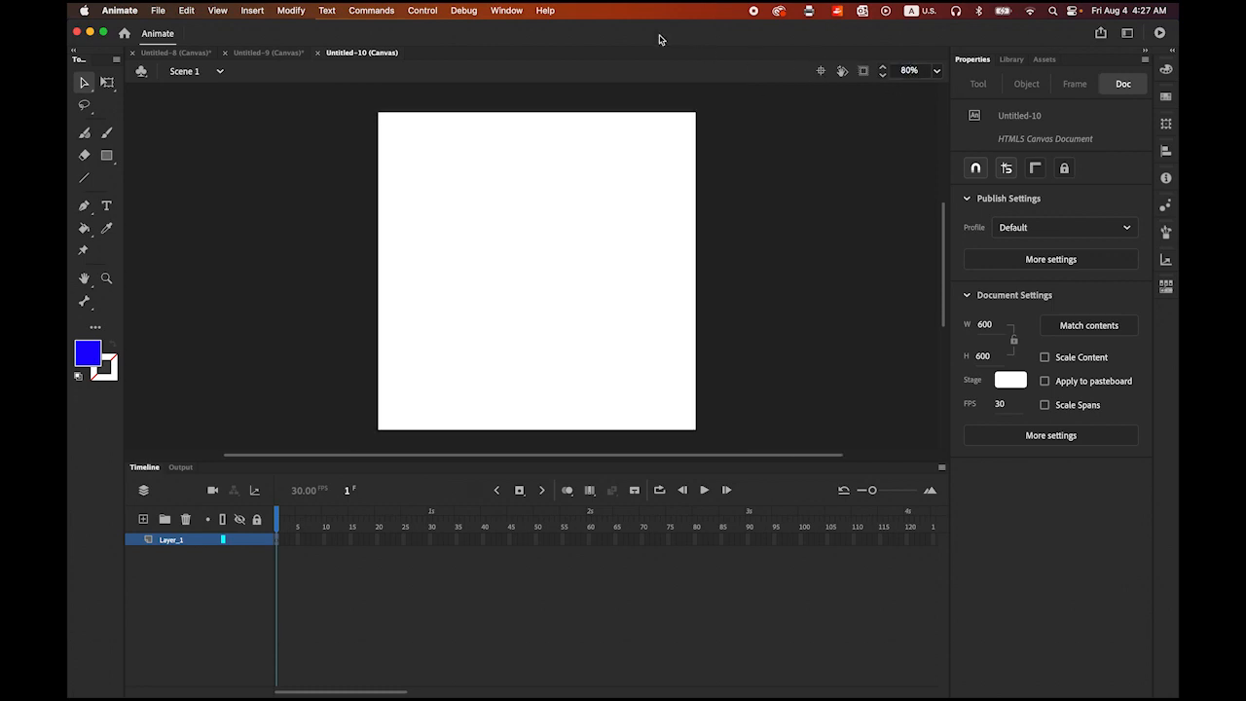
{"action": "left_click", "coordinate": [108, 157]}
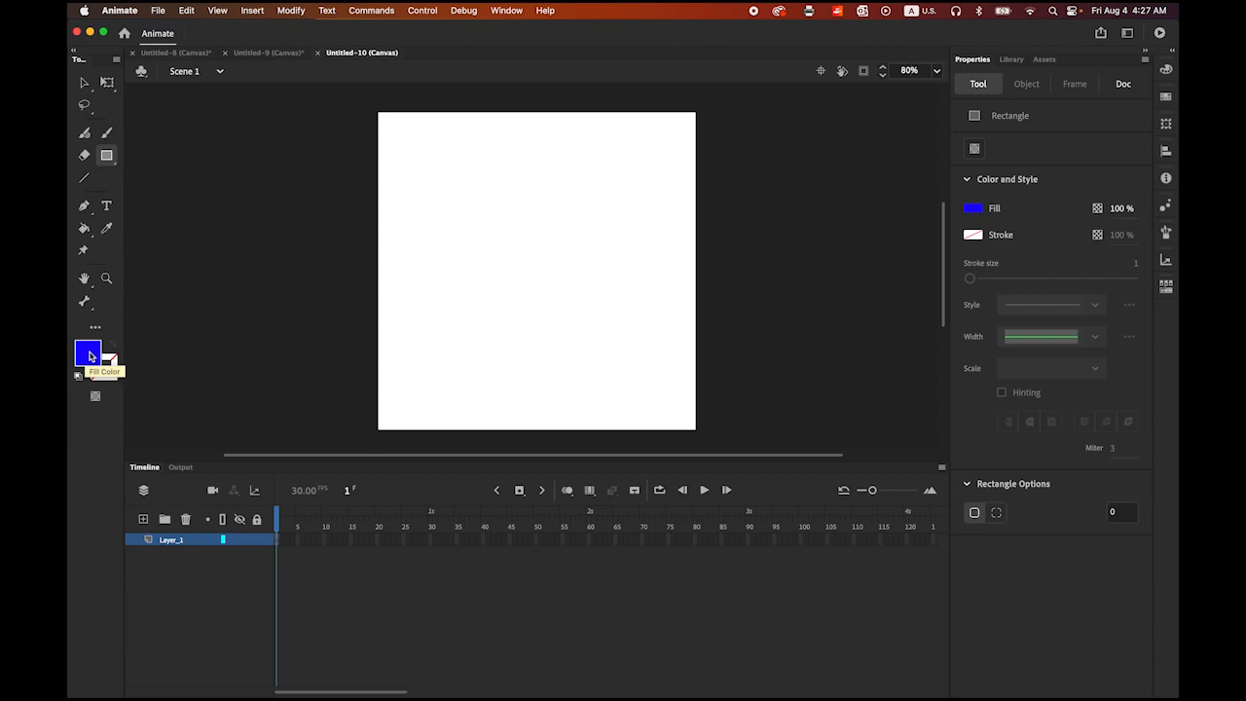
{"action": "left_click", "coordinate": [90, 356]}
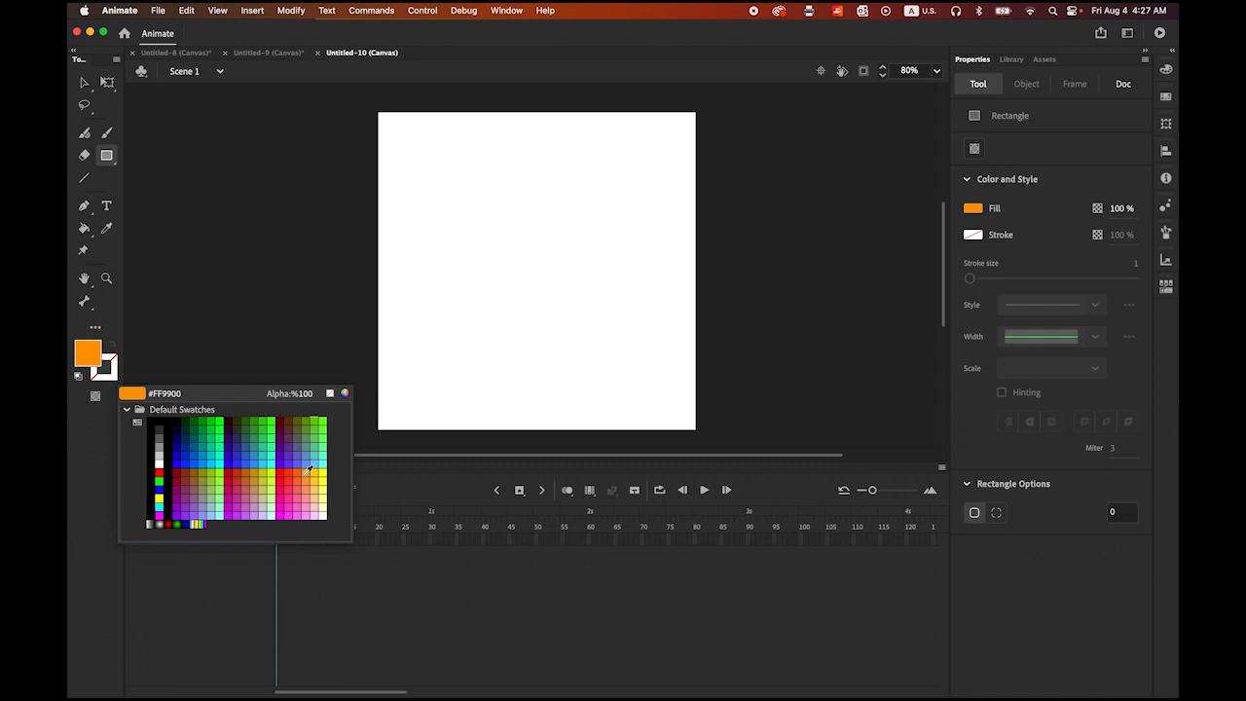
{"action": "left_click", "coordinate": [307, 472]}
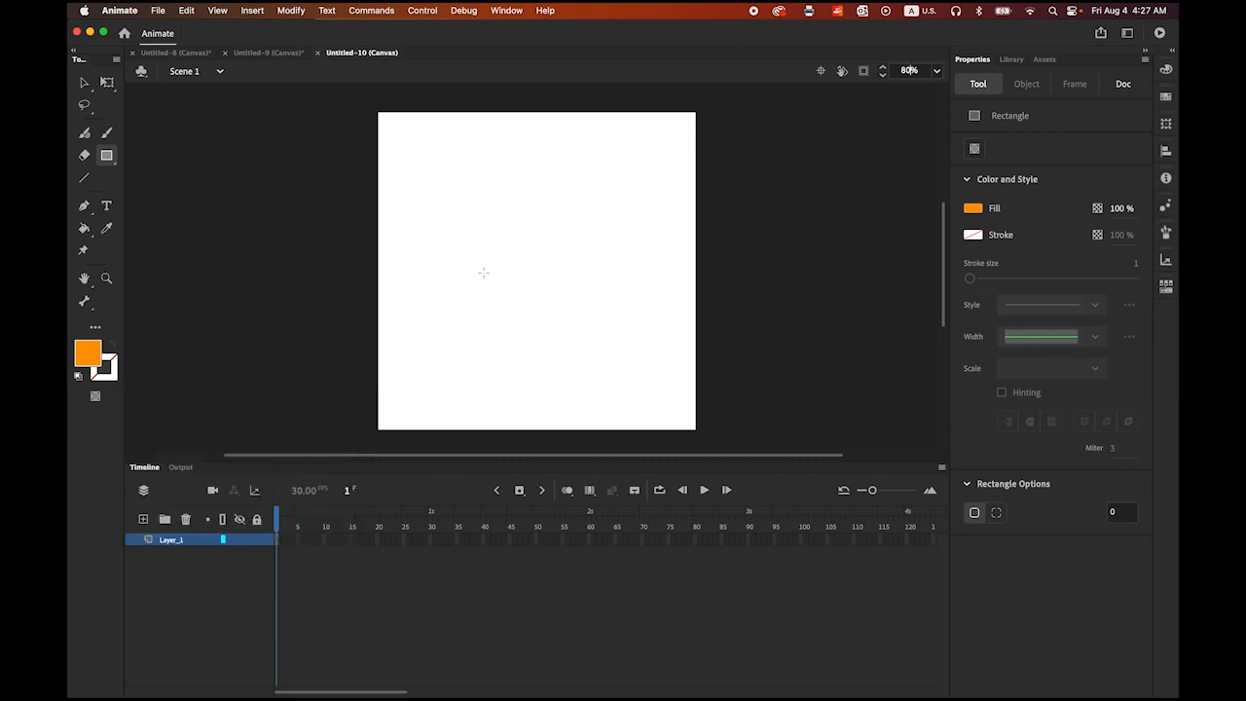
{"action": "left_click_drag", "start_coordinate": [493, 258], "coordinate": [576, 334]}
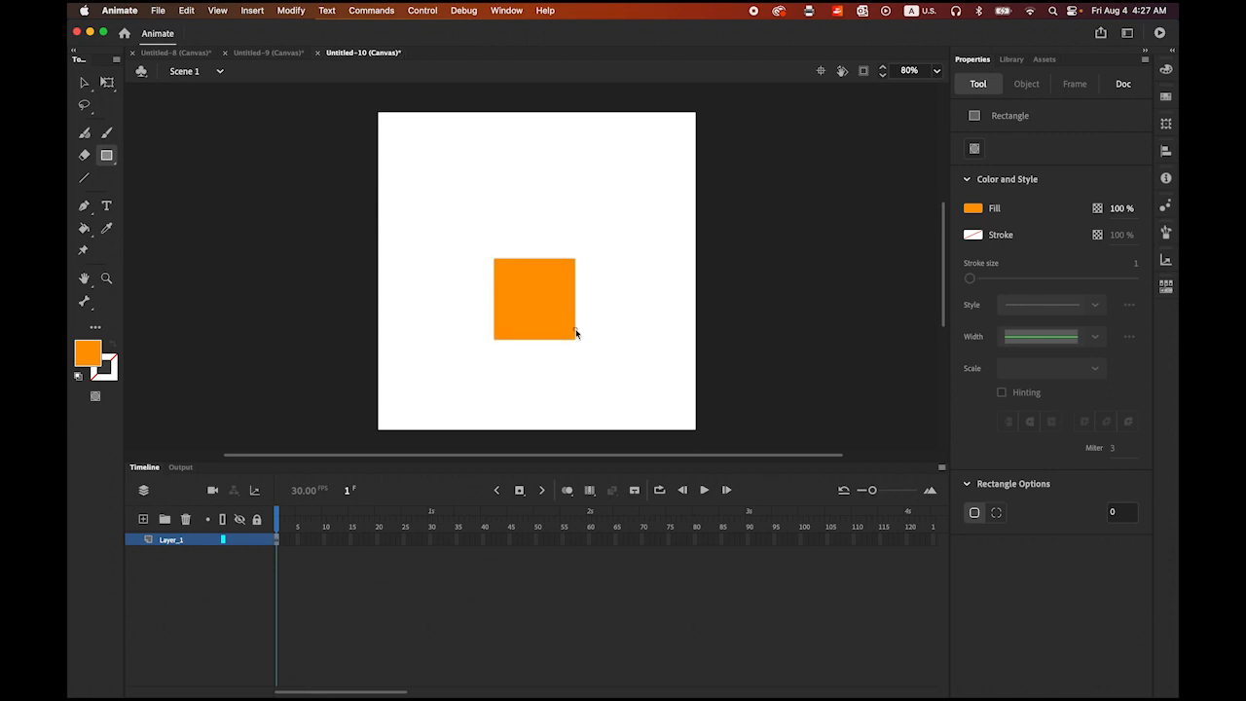
Center the orange square horizontally on the stage and move it down to a Y position of about 334.
{"action": "left_click", "coordinate": [84, 82]}
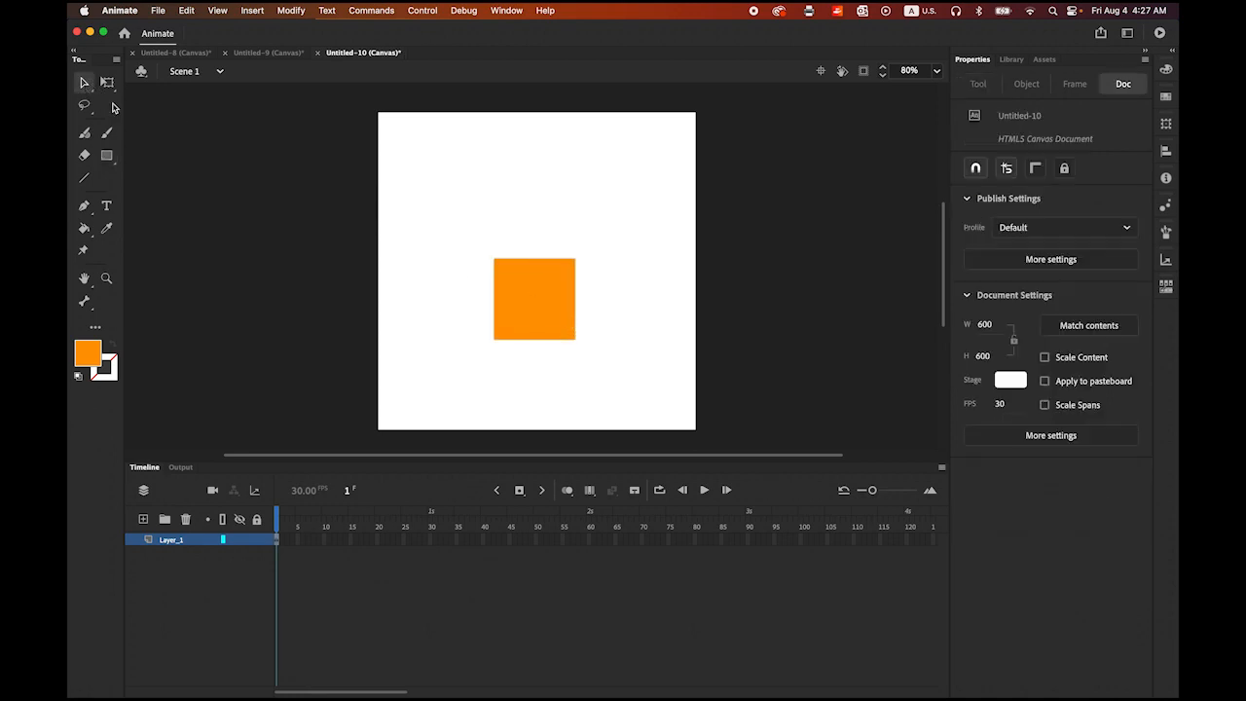
{"action": "left_click", "coordinate": [533, 318]}
{"action": "left_click", "coordinate": [1166, 153]}
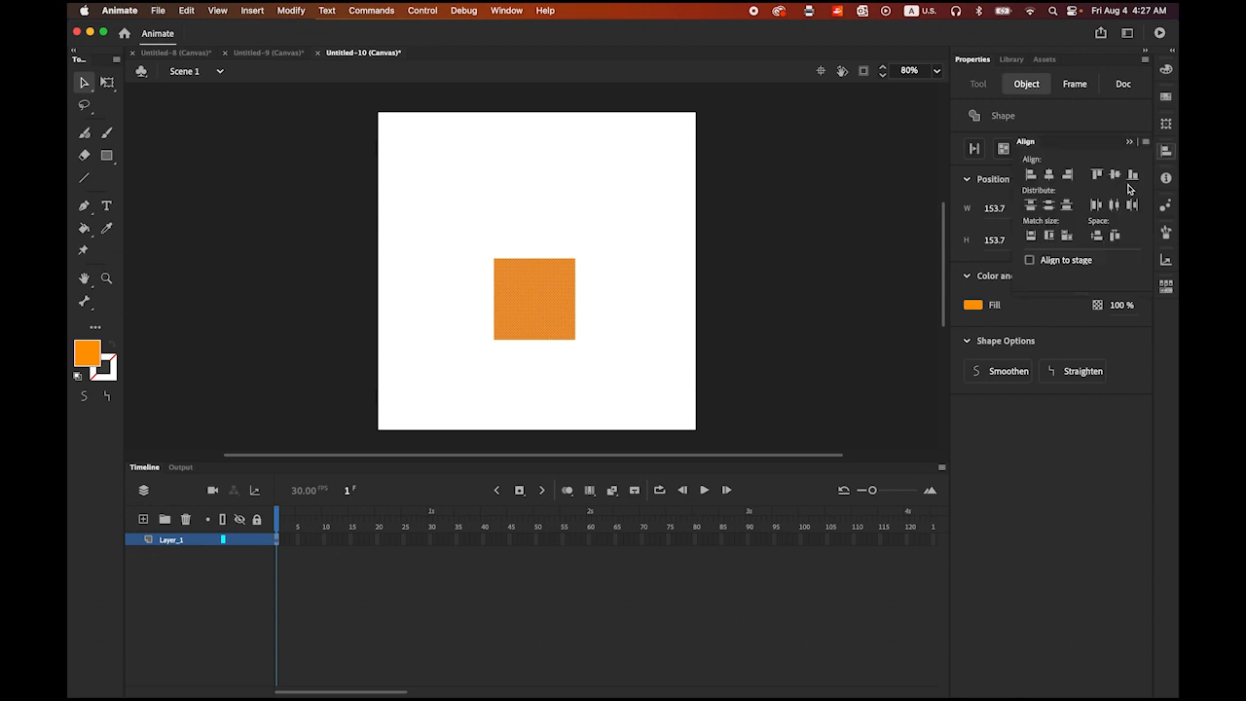
{"action": "left_click", "coordinate": [1029, 261]}
{"action": "left_click", "coordinate": [1049, 175]}
{"action": "left_click", "coordinate": [546, 314]}
{"action": "left_click_drag", "start_coordinate": [548, 314], "coordinate": [553, 338]}
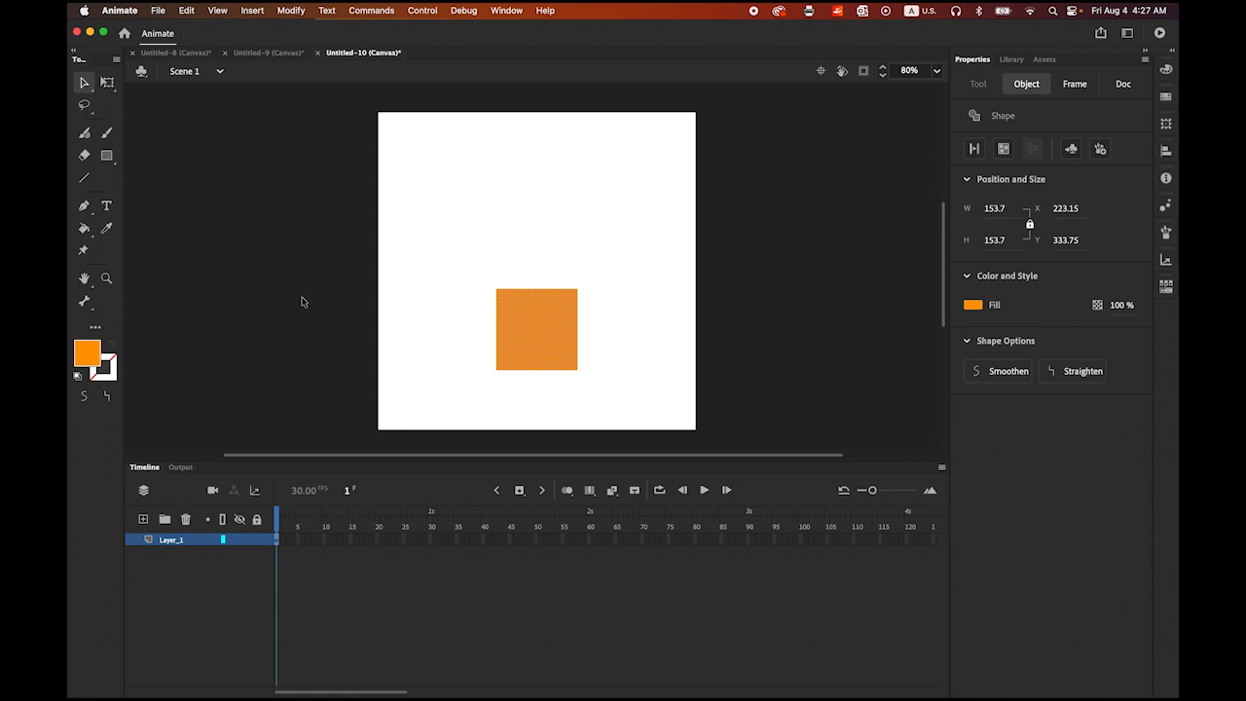
Examine the opening frames of the Untitled-8 timeline and return to the Untitled-10 document.
{"action": "left_click", "coordinate": [174, 53]}
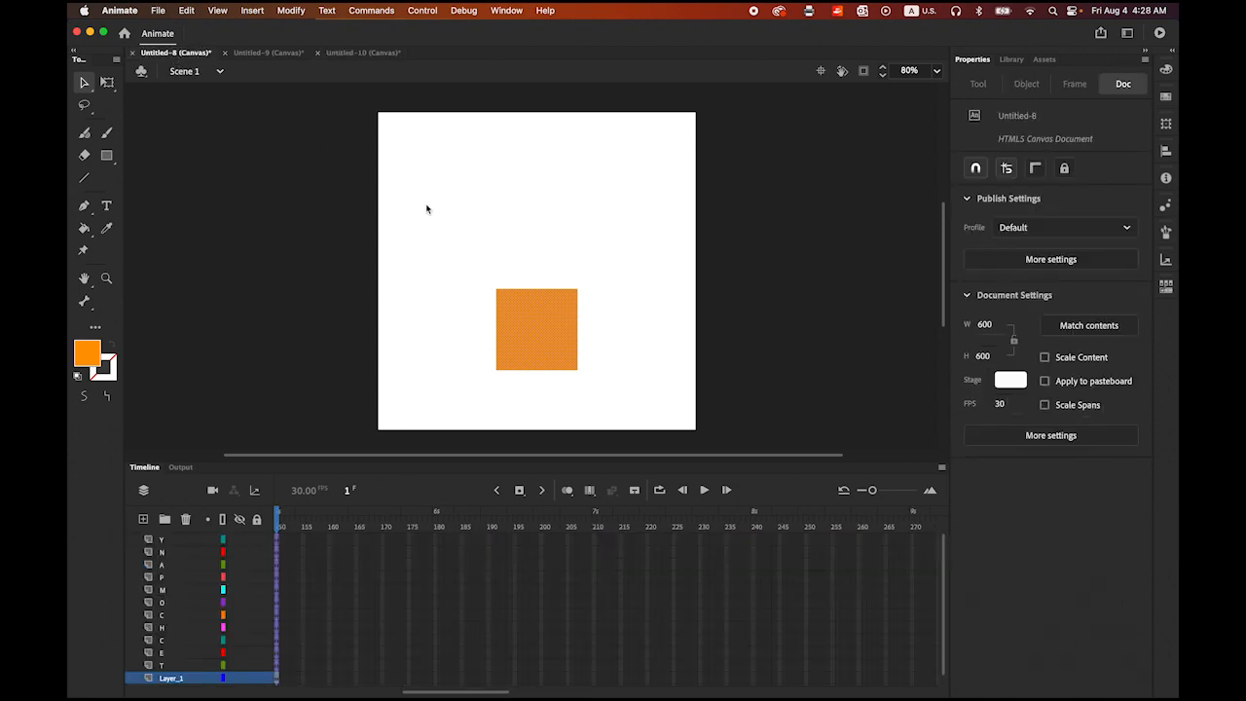
{"action": "left_click_drag", "start_coordinate": [380, 691], "coordinate": [310, 691]}
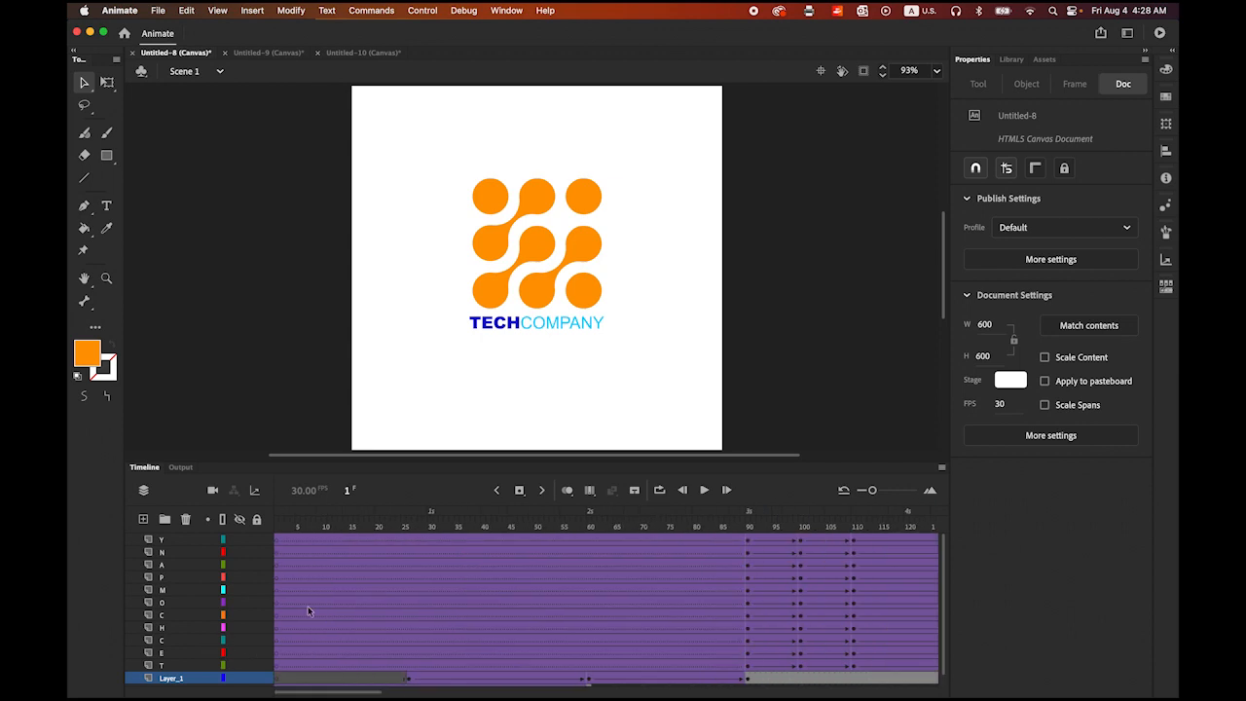
{"action": "mouse_move", "coordinate": [296, 523]}
{"action": "left_mouse_down"}
{"action": "mouse_move", "coordinate": [253, 521]}
{"action": "mouse_move", "coordinate": [431, 559]}
{"action": "mouse_move", "coordinate": [315, 555]}
{"action": "mouse_move", "coordinate": [419, 562]}
{"action": "mouse_move", "coordinate": [281, 517]}
{"action": "left_mouse_up"}
{"action": "left_click", "coordinate": [370, 56]}
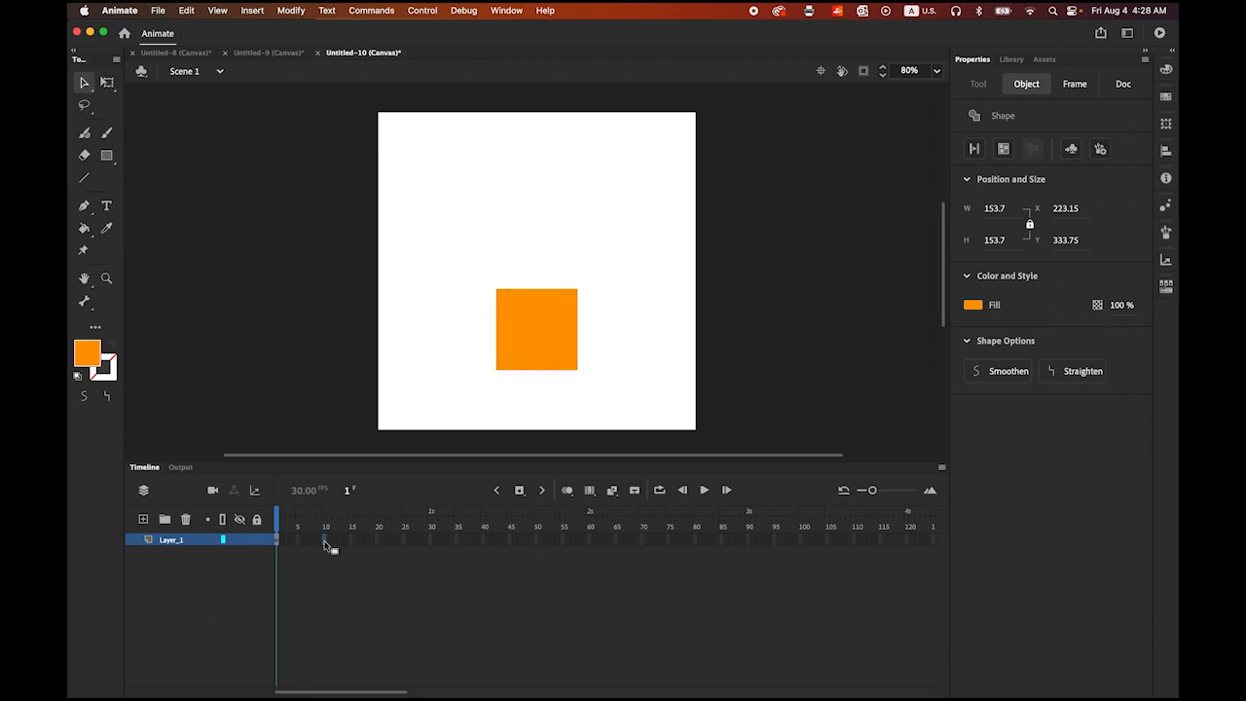
Insert a keyframe at frame 10 of Layer_1.
{"action": "left_click", "coordinate": [325, 541]}
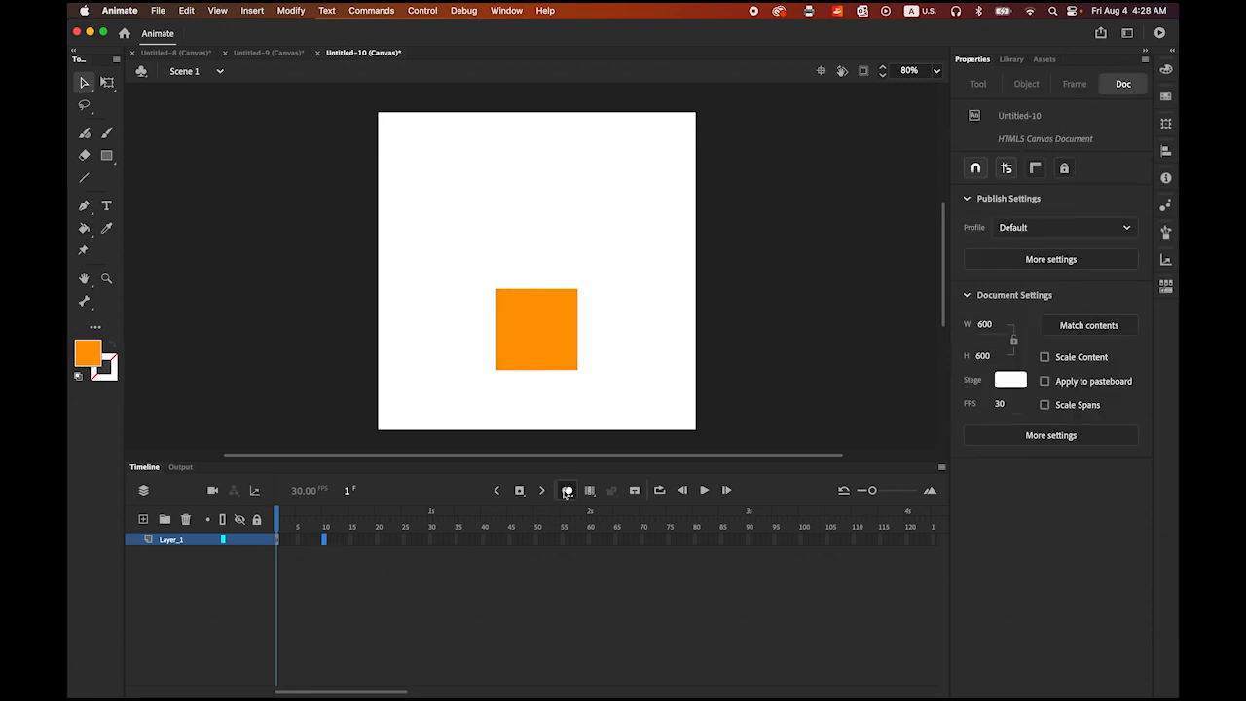
{"action": "left_click", "coordinate": [519, 492]}
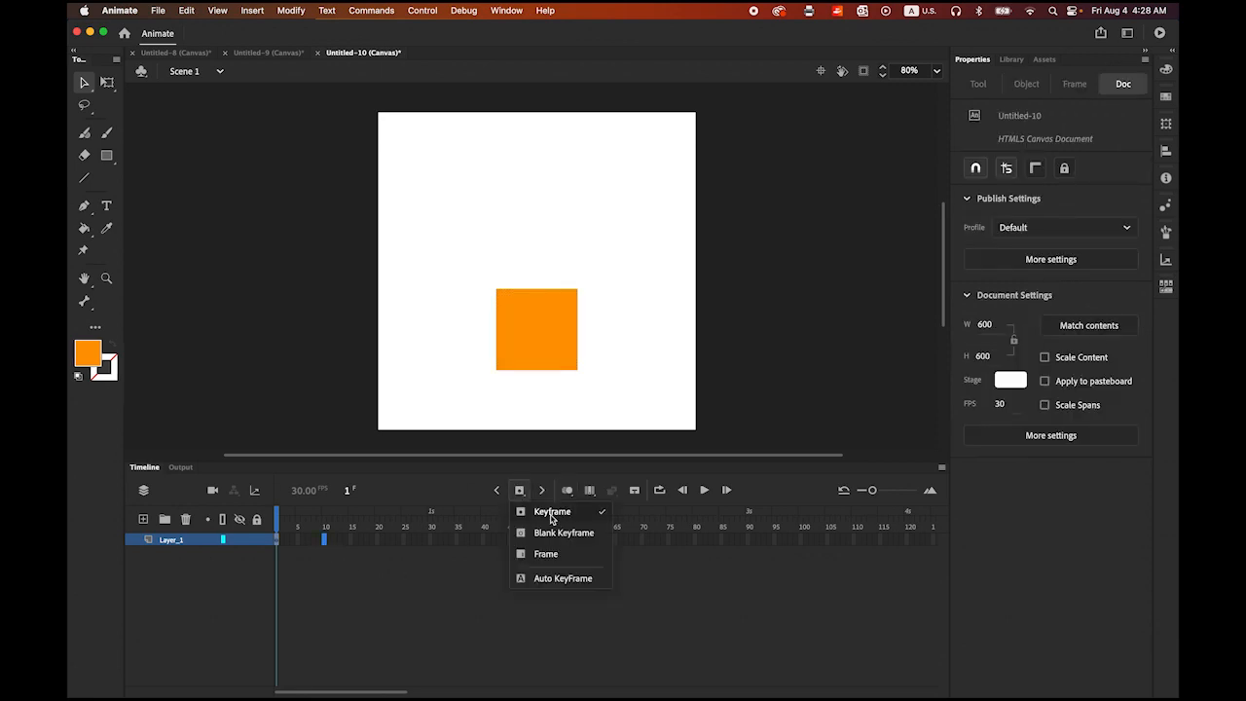
{"action": "left_click", "coordinate": [549, 514]}
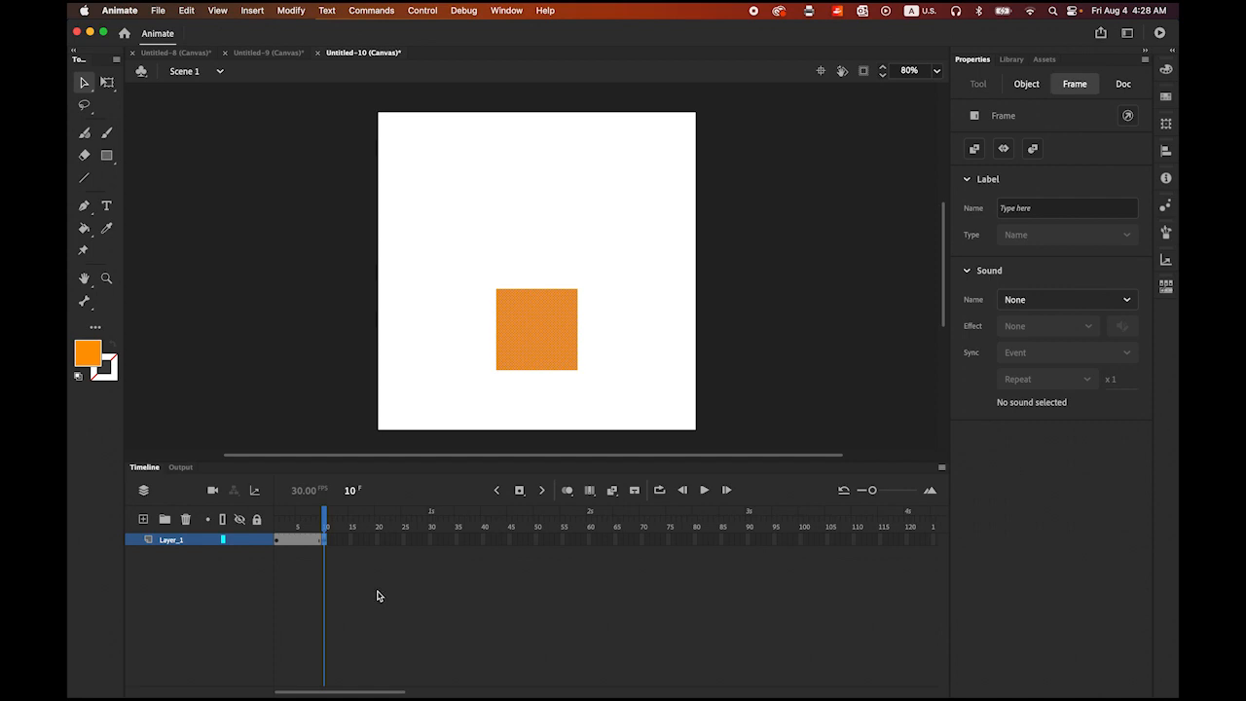
Scrub the Untitled-8 animation from frame 1 to 26 to examine the square's keyframes, and return to Untitled-10.
{"action": "left_click", "coordinate": [167, 53]}
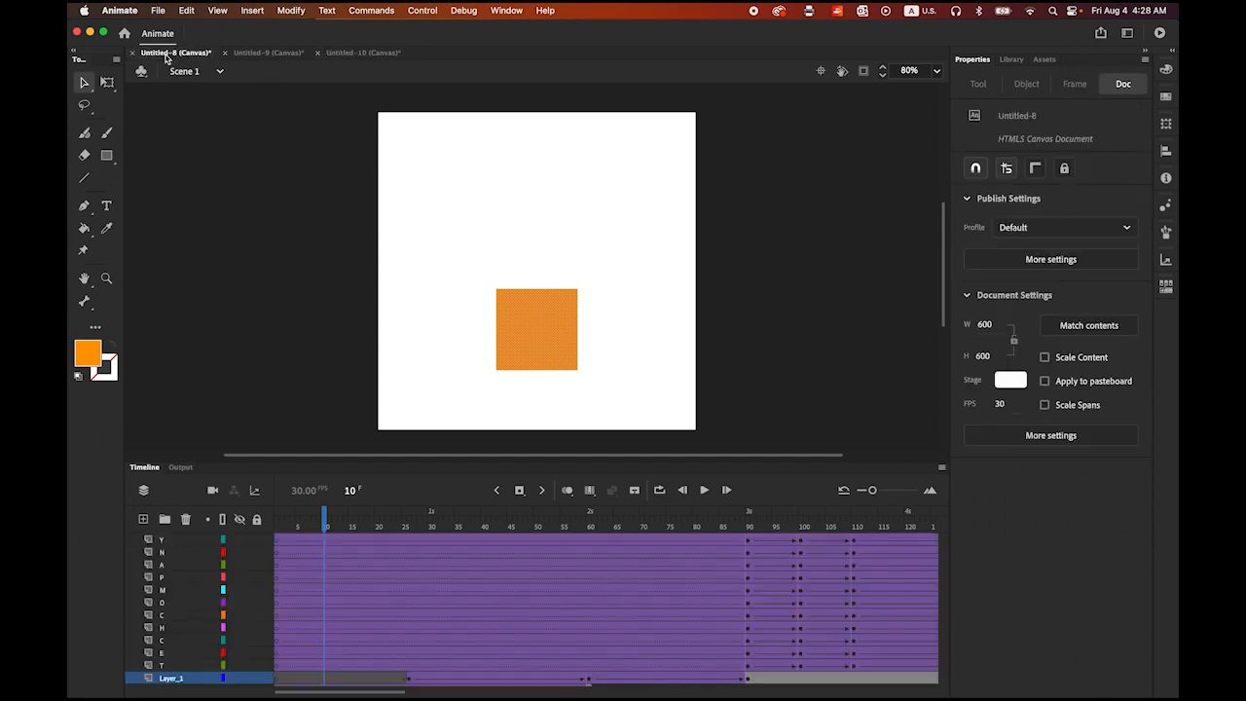
{"action": "scroll", "coordinate": [942, 584], "scroll_direction": "down", "scroll_amount": 1}
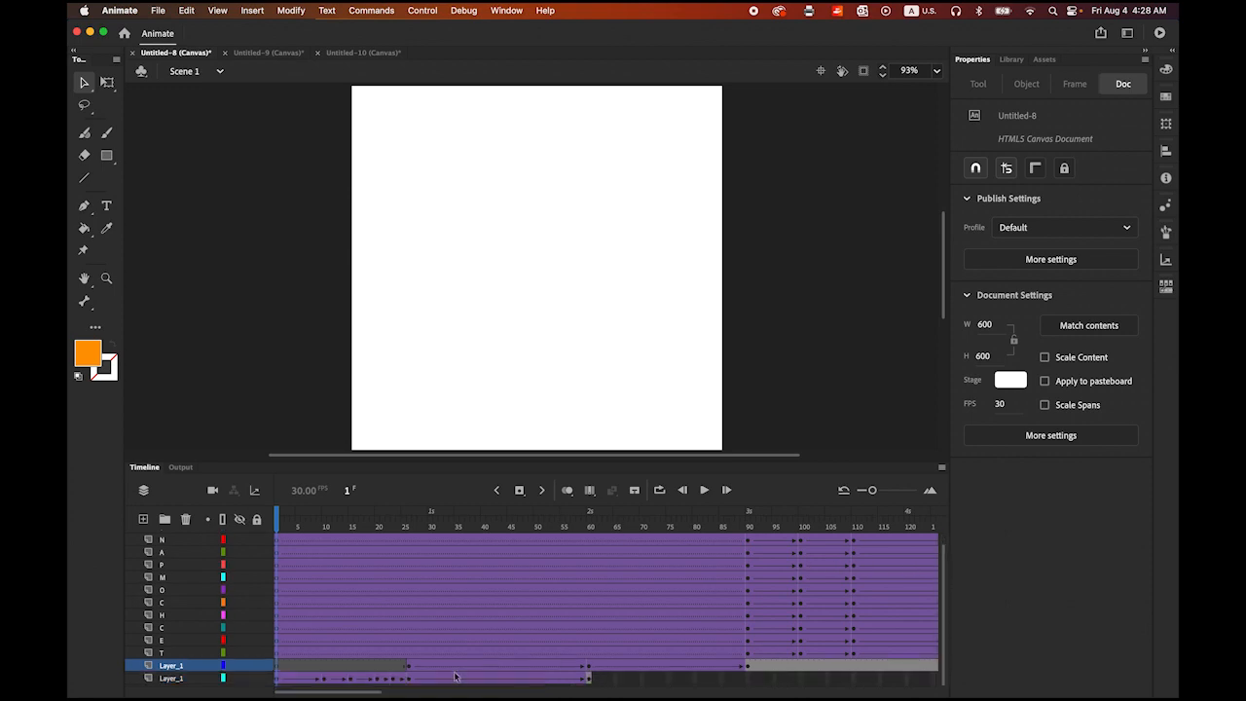
{"action": "left_click_drag", "start_coordinate": [279, 524], "coordinate": [408, 568]}
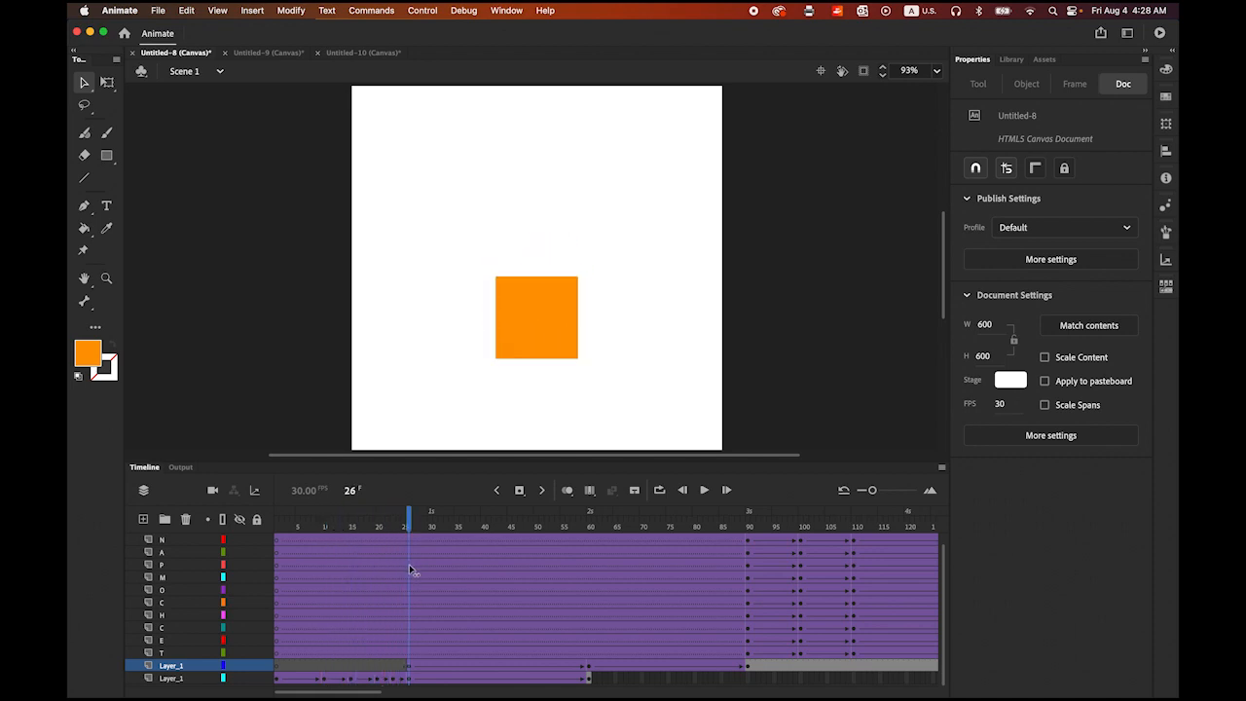
{"action": "left_click", "coordinate": [388, 51]}
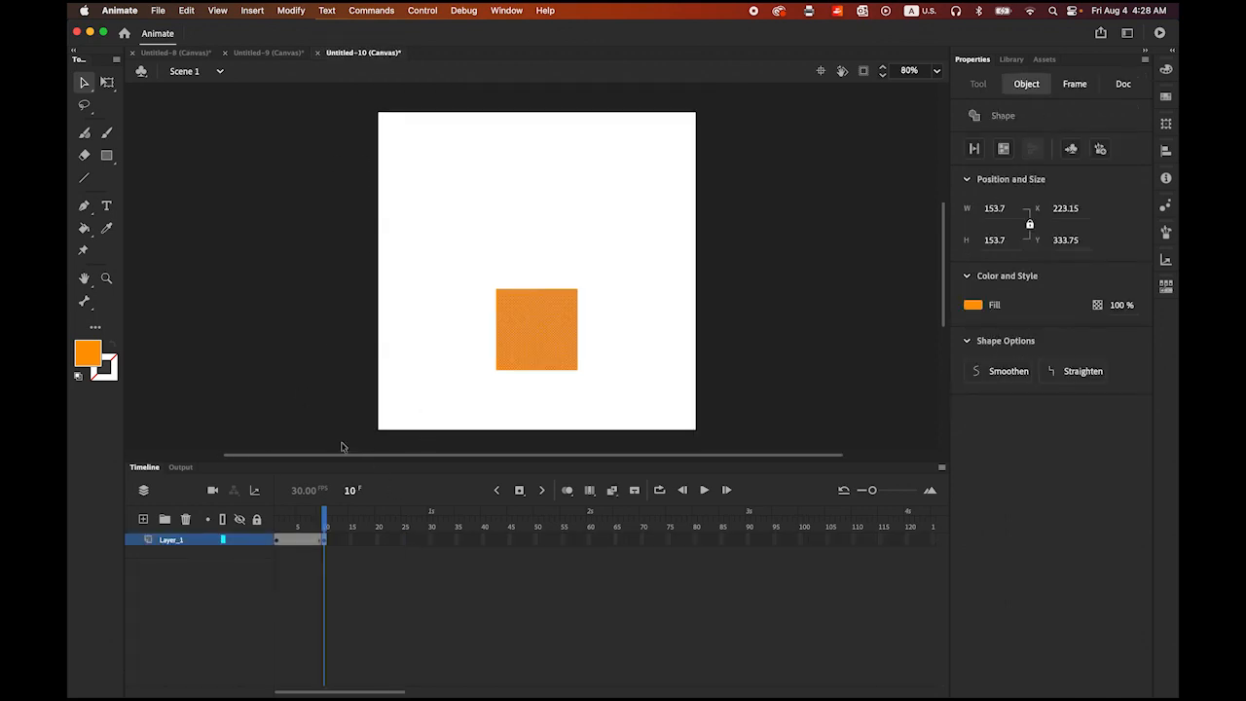
Insert keyframes at frames 15, 20, 23 and 26 of Layer_1.
{"action": "mouse_move", "coordinate": [330, 518]}
{"action": "left_mouse_down"}
{"action": "mouse_move", "coordinate": [289, 521]}
{"action": "mouse_move", "coordinate": [327, 524]}
{"action": "left_mouse_up"}
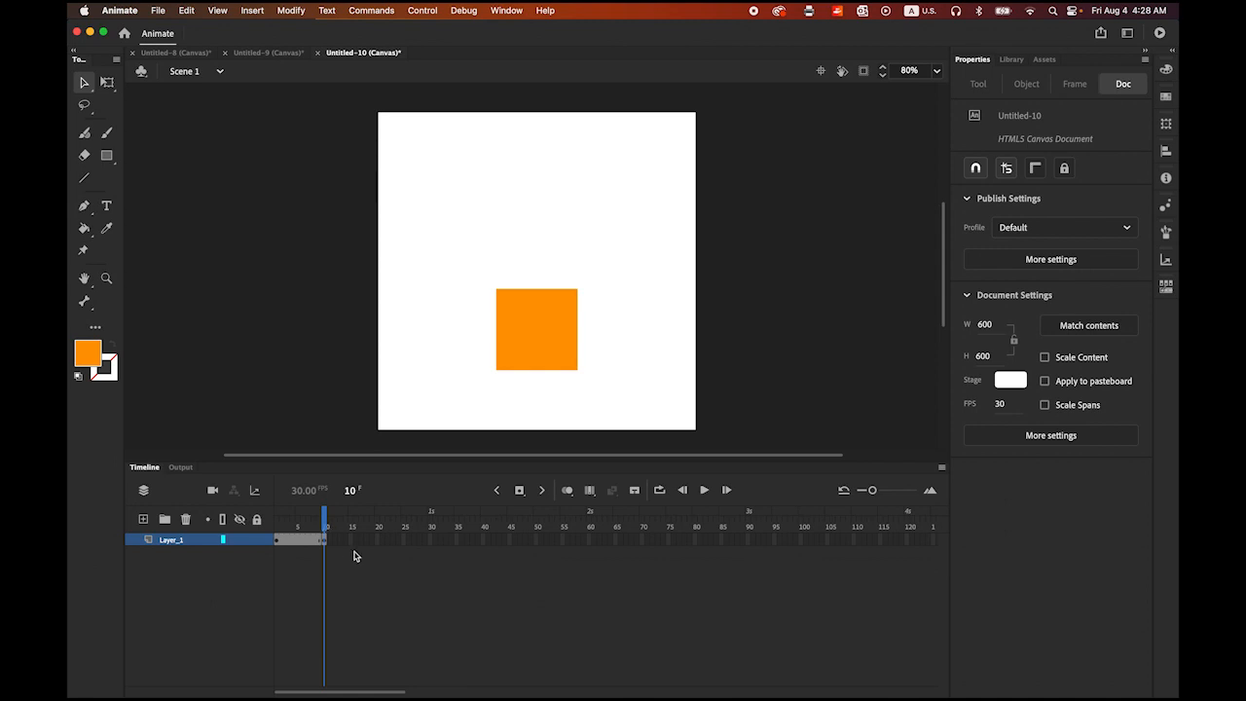
{"action": "left_click", "coordinate": [350, 541]}
{"action": "left_click", "coordinate": [521, 490]}
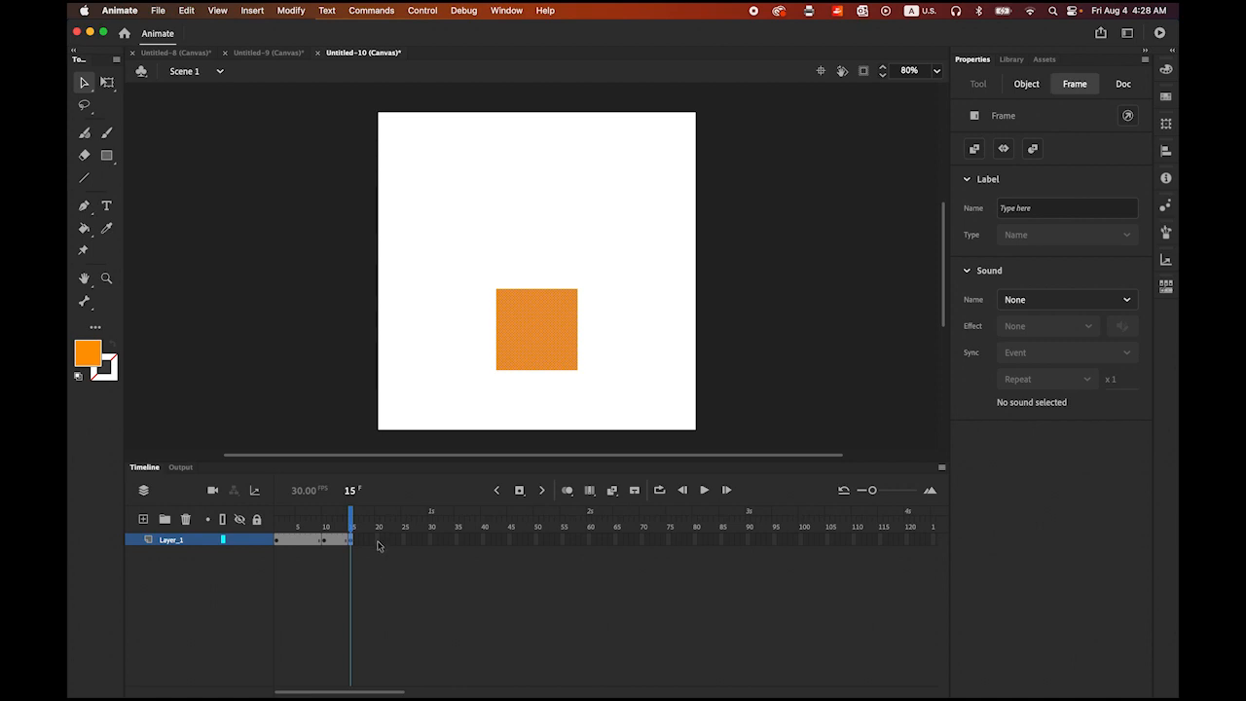
{"action": "left_click", "coordinate": [378, 542]}
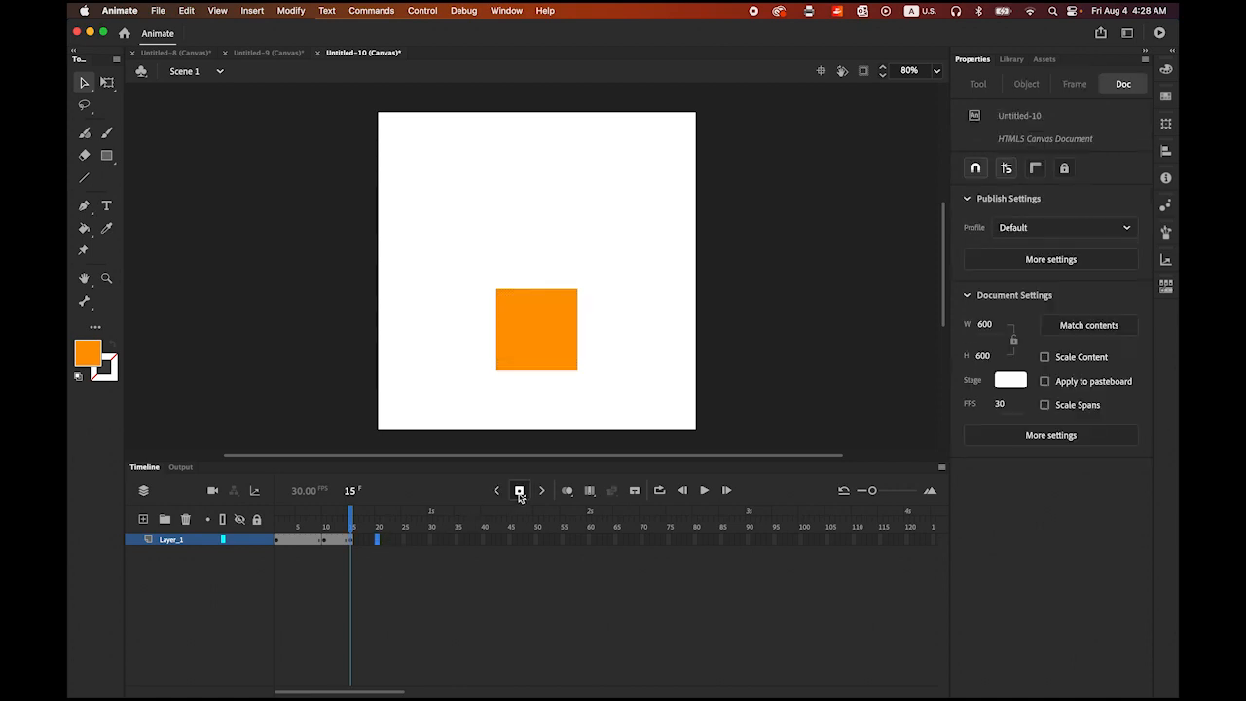
{"action": "left_click", "coordinate": [521, 491]}
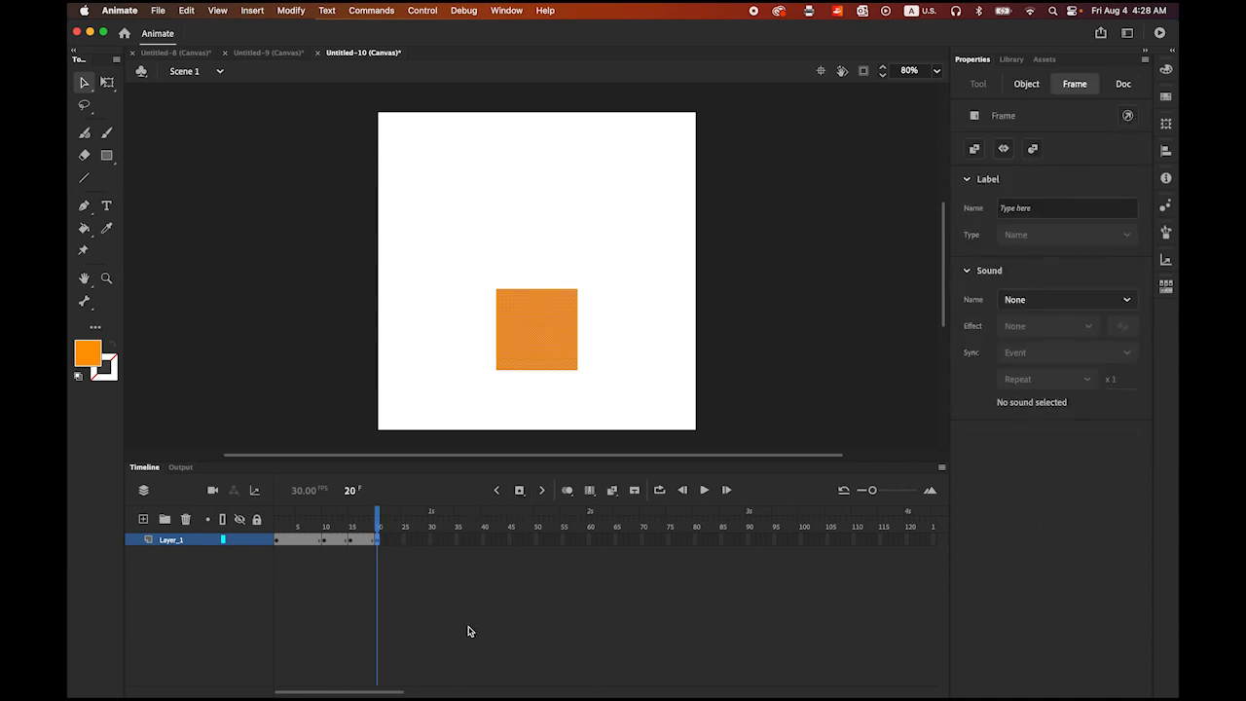
{"action": "left_click", "coordinate": [393, 541]}
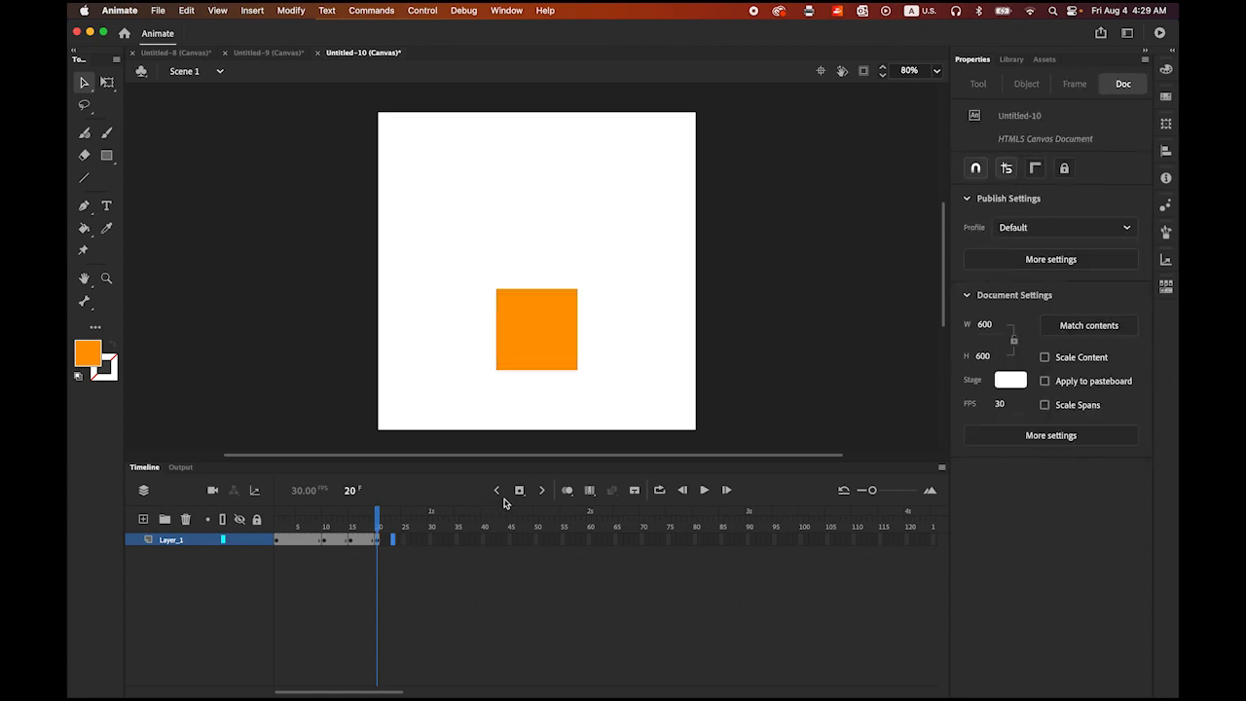
{"action": "left_click", "coordinate": [519, 490]}
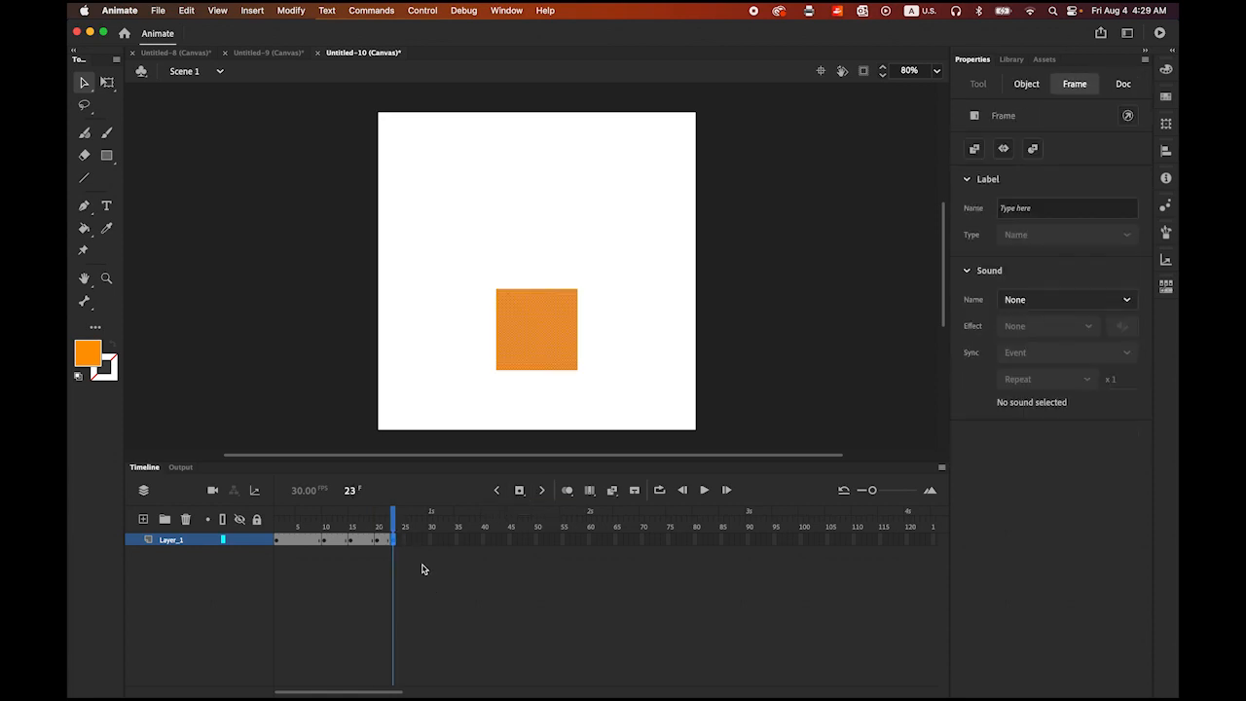
{"action": "left_click", "coordinate": [410, 545]}
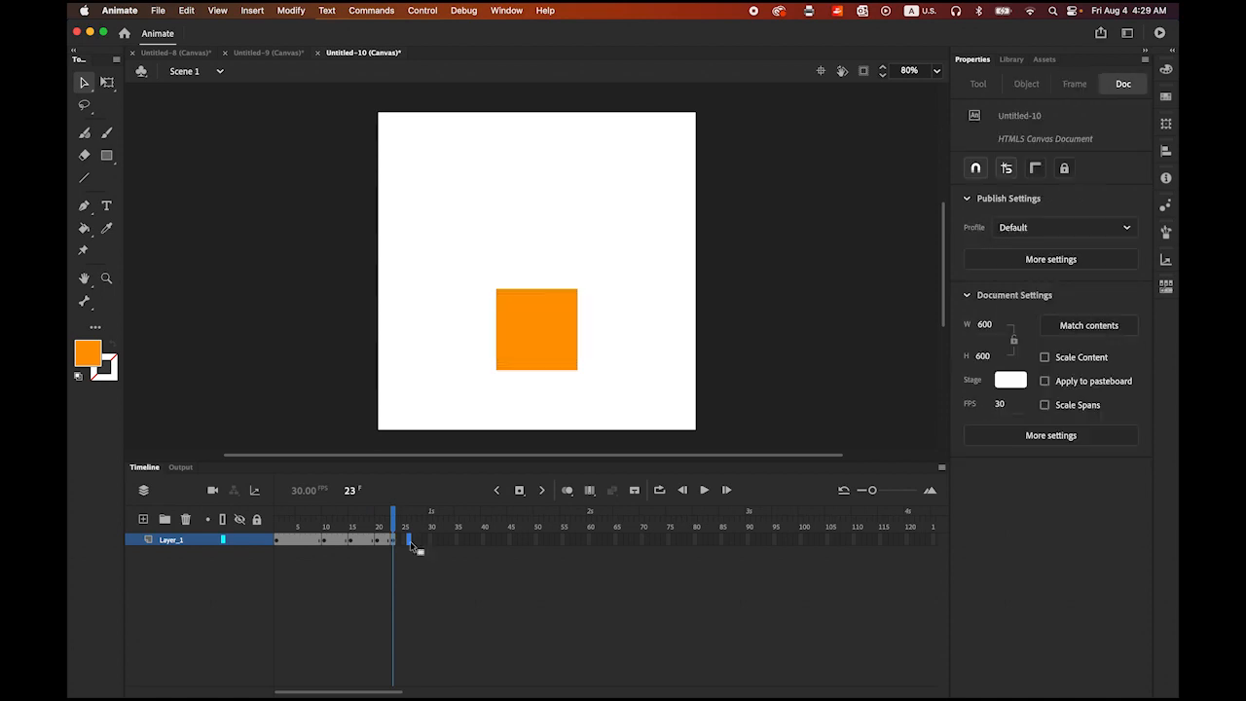
{"action": "left_click", "coordinate": [519, 490]}
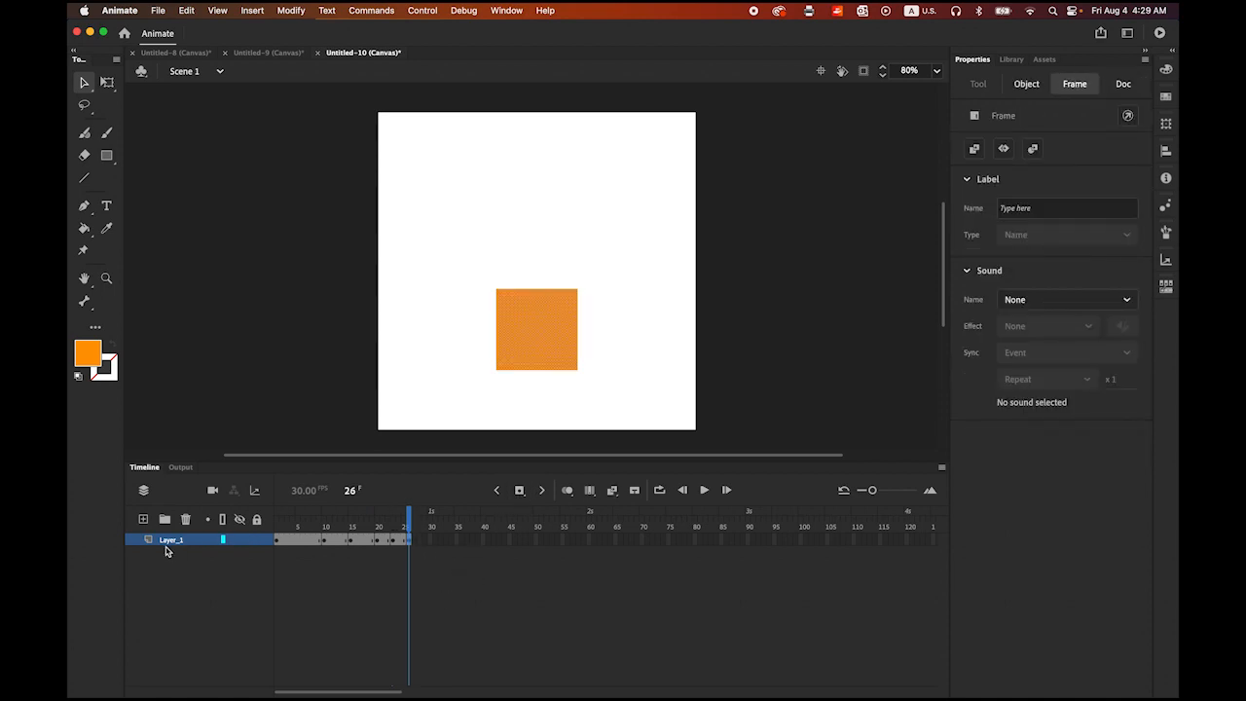
Create classic tweens on Layer_1 between keyframes 1 and 10 and between keyframes 10 and 15.
{"action": "left_click", "coordinate": [297, 540]}
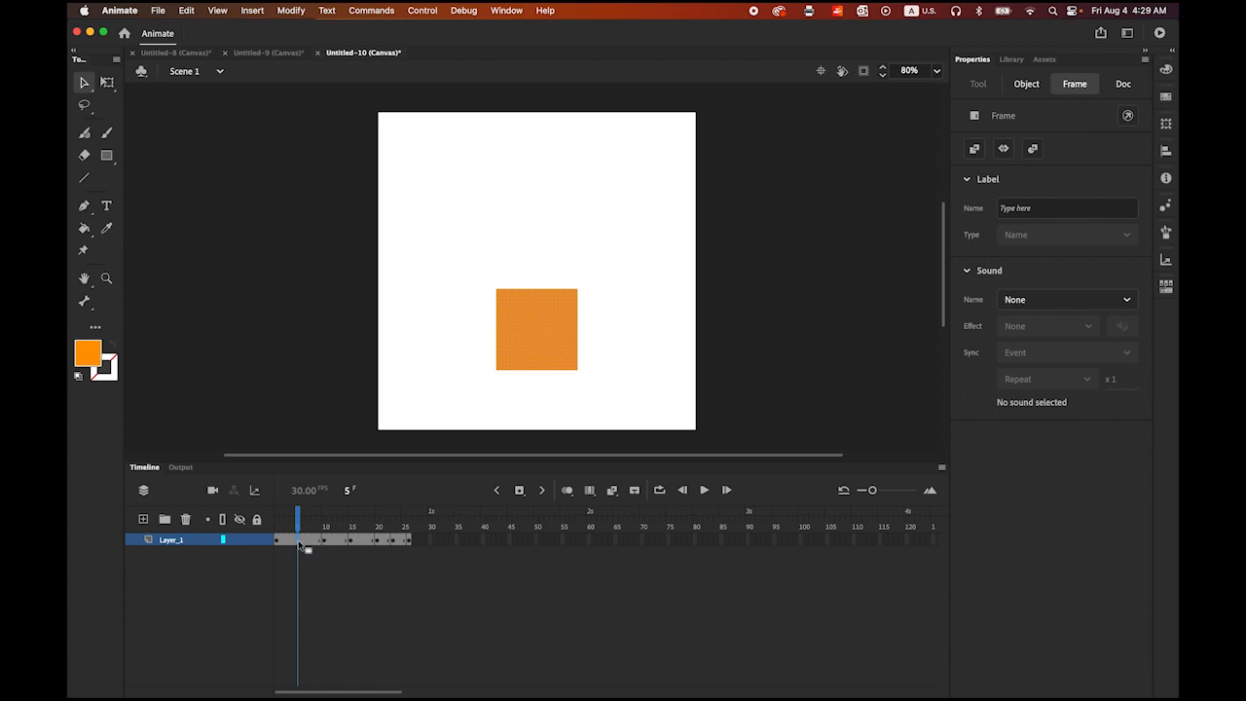
{"action": "right_click", "coordinate": [299, 543]}
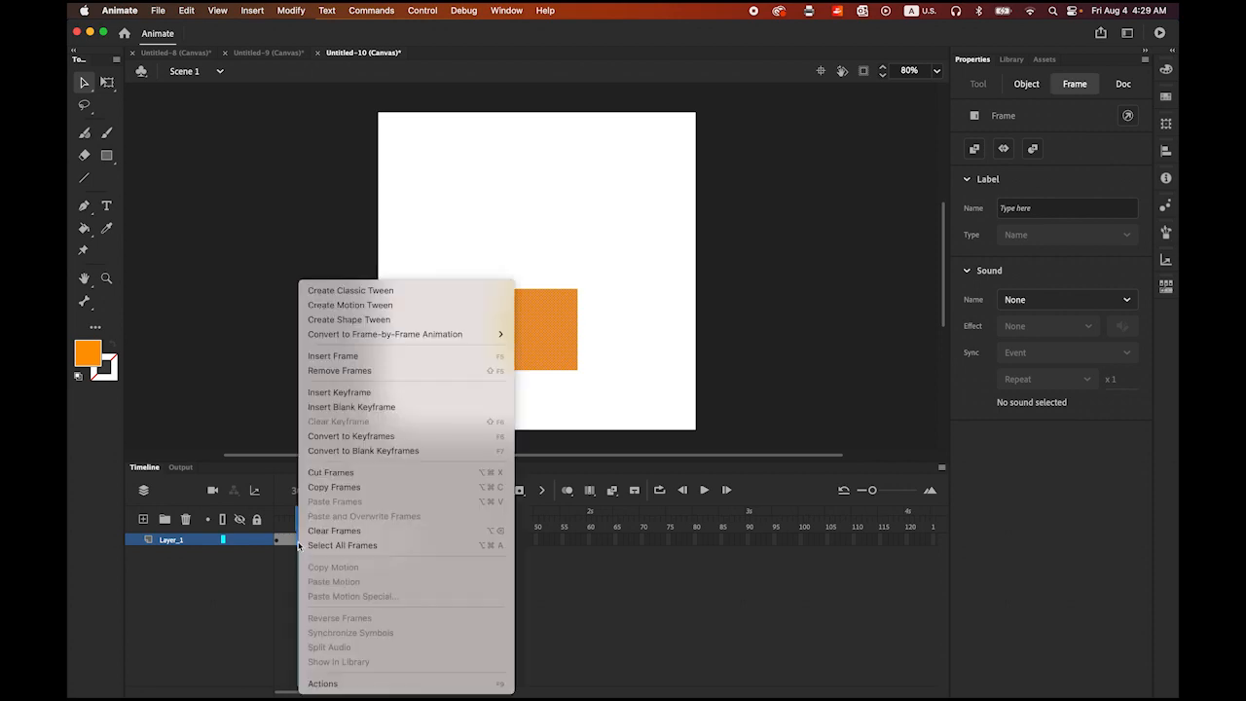
{"action": "left_click", "coordinate": [381, 291]}
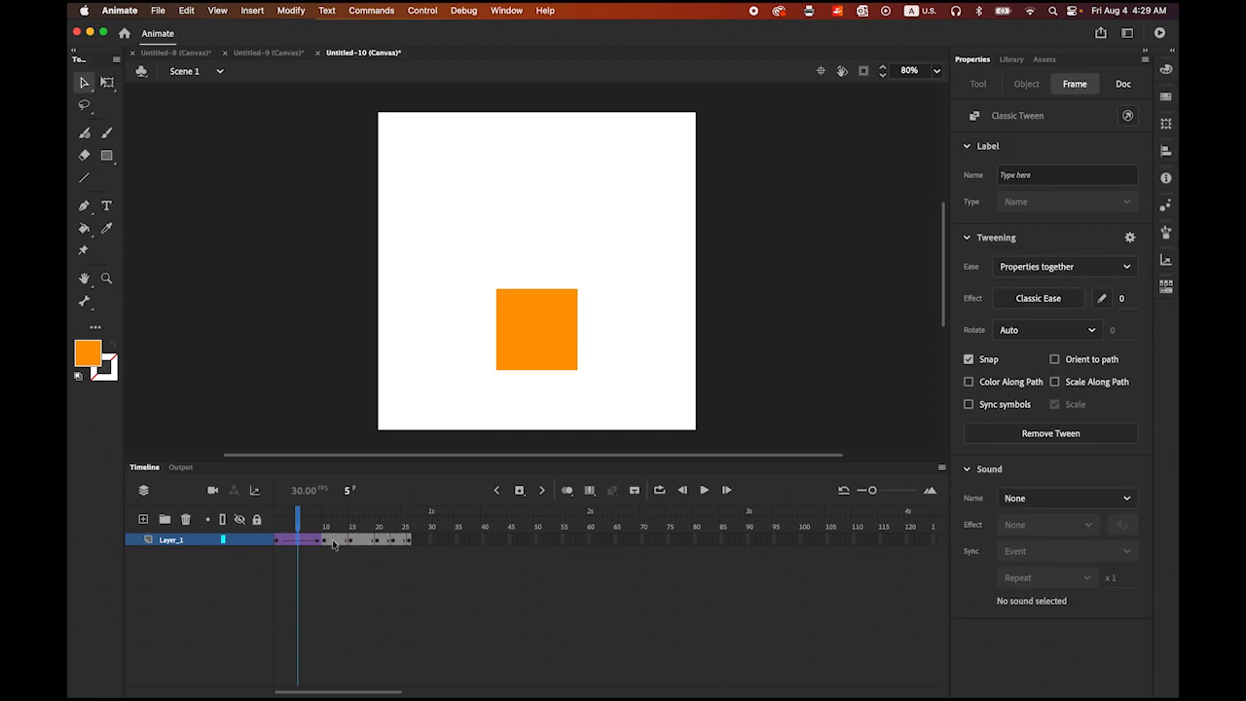
{"action": "left_click", "coordinate": [333, 543]}
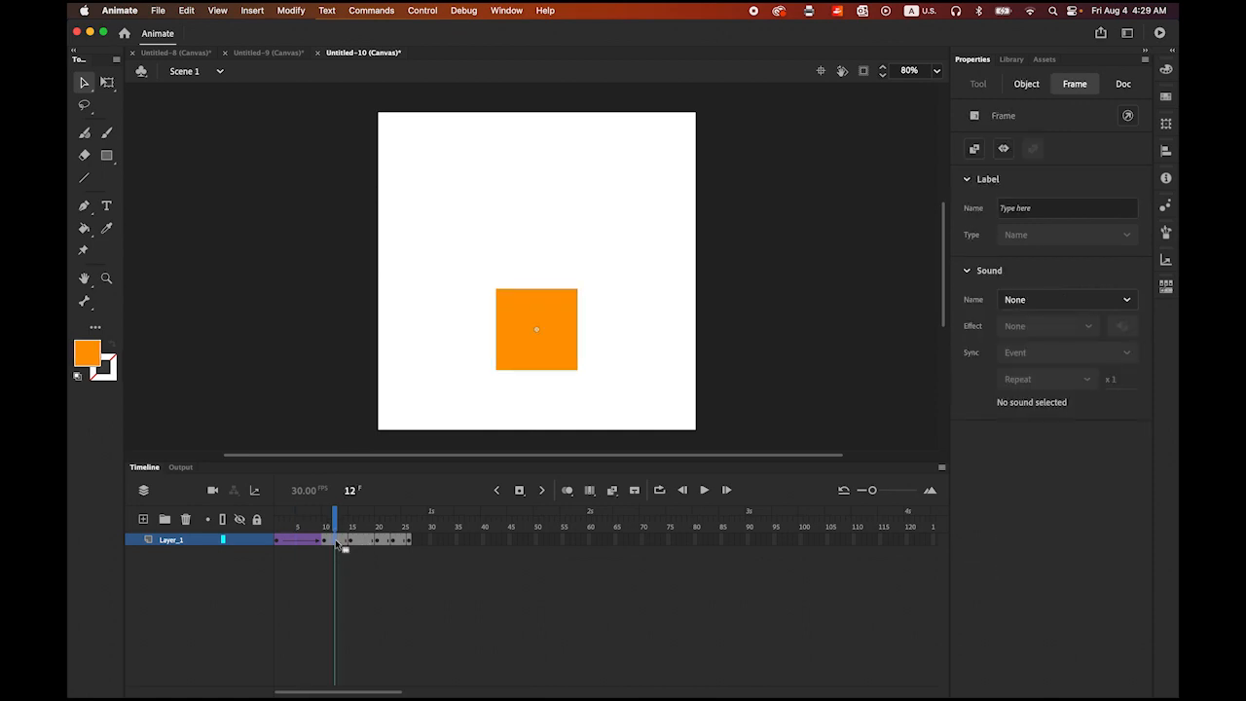
{"action": "right_click", "coordinate": [336, 542]}
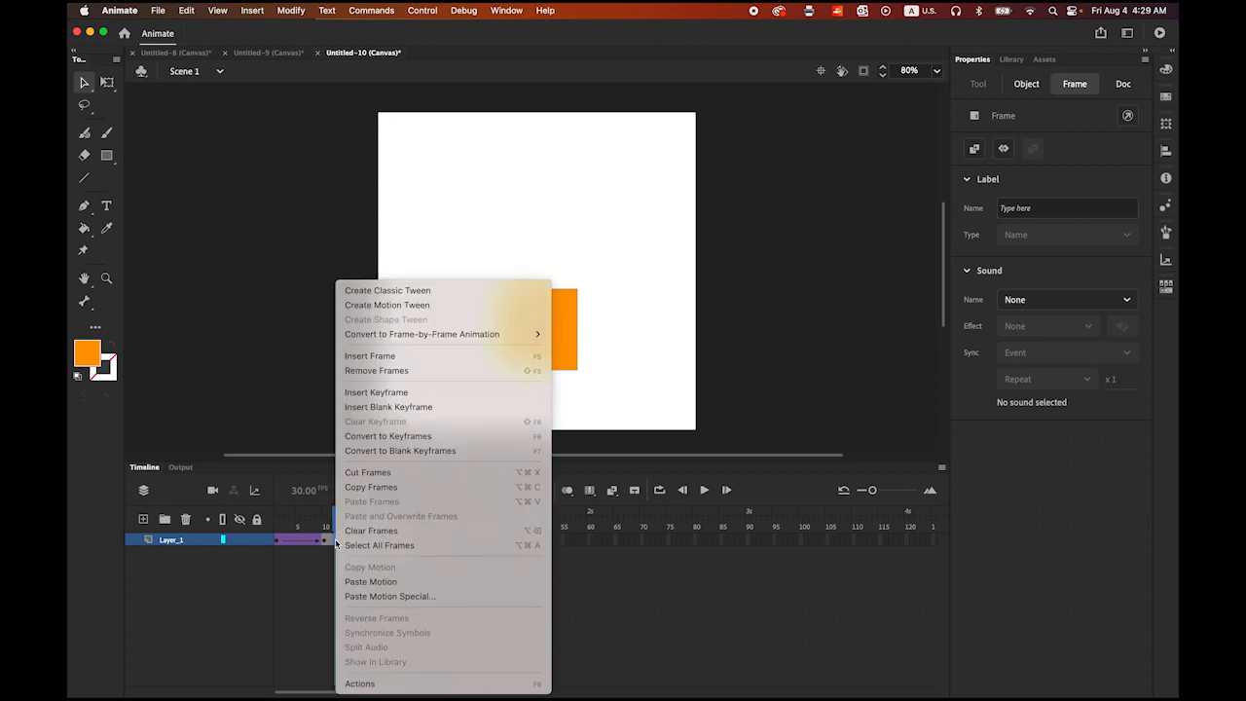
{"action": "left_click", "coordinate": [410, 290]}
Create classic tweens on Layer_1 for the spans from keyframes 15 to 20, 20 to 23 and 23 to 26.
{"action": "left_click", "coordinate": [361, 540]}
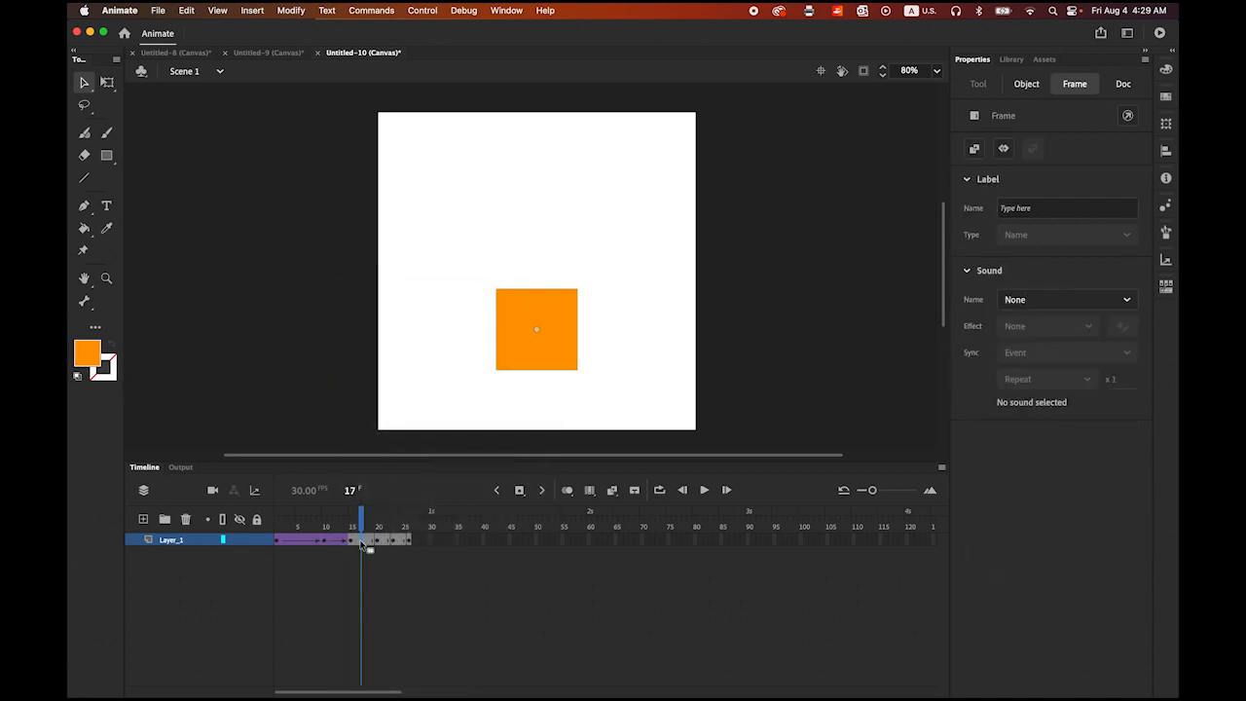
{"action": "right_click", "coordinate": [361, 543]}
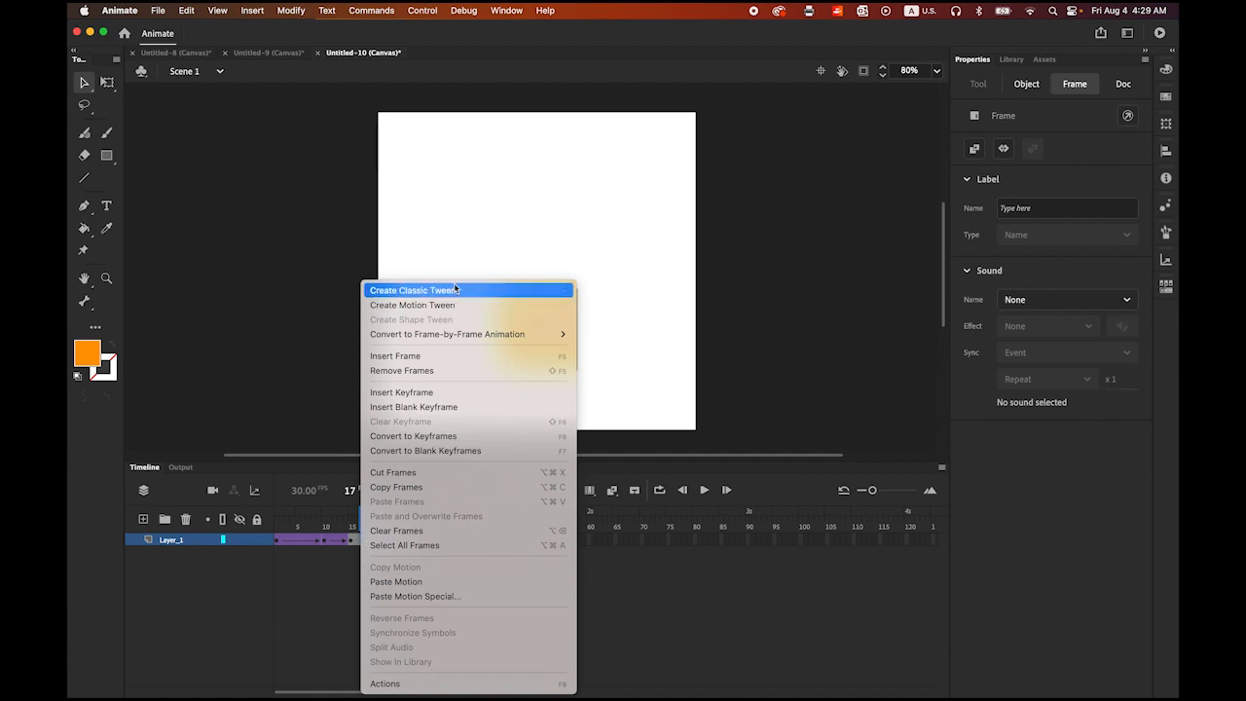
{"action": "left_click", "coordinate": [448, 291]}
{"action": "left_click", "coordinate": [383, 541]}
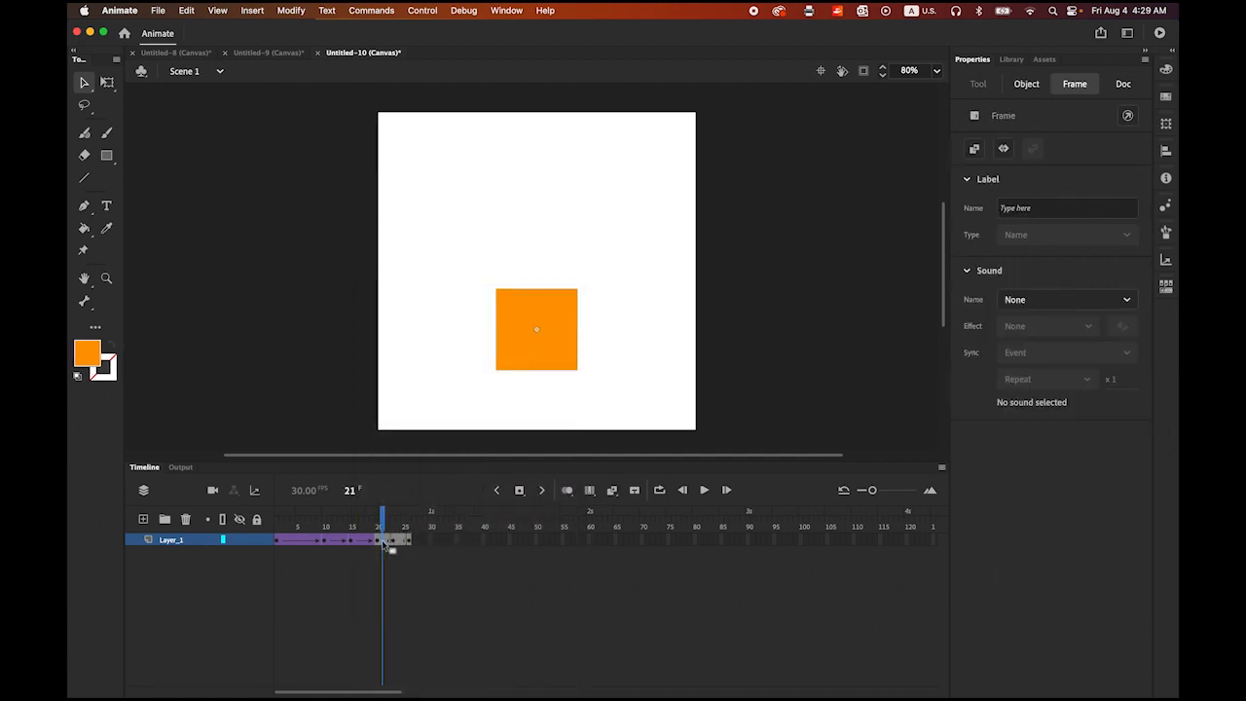
{"action": "right_click", "coordinate": [383, 543]}
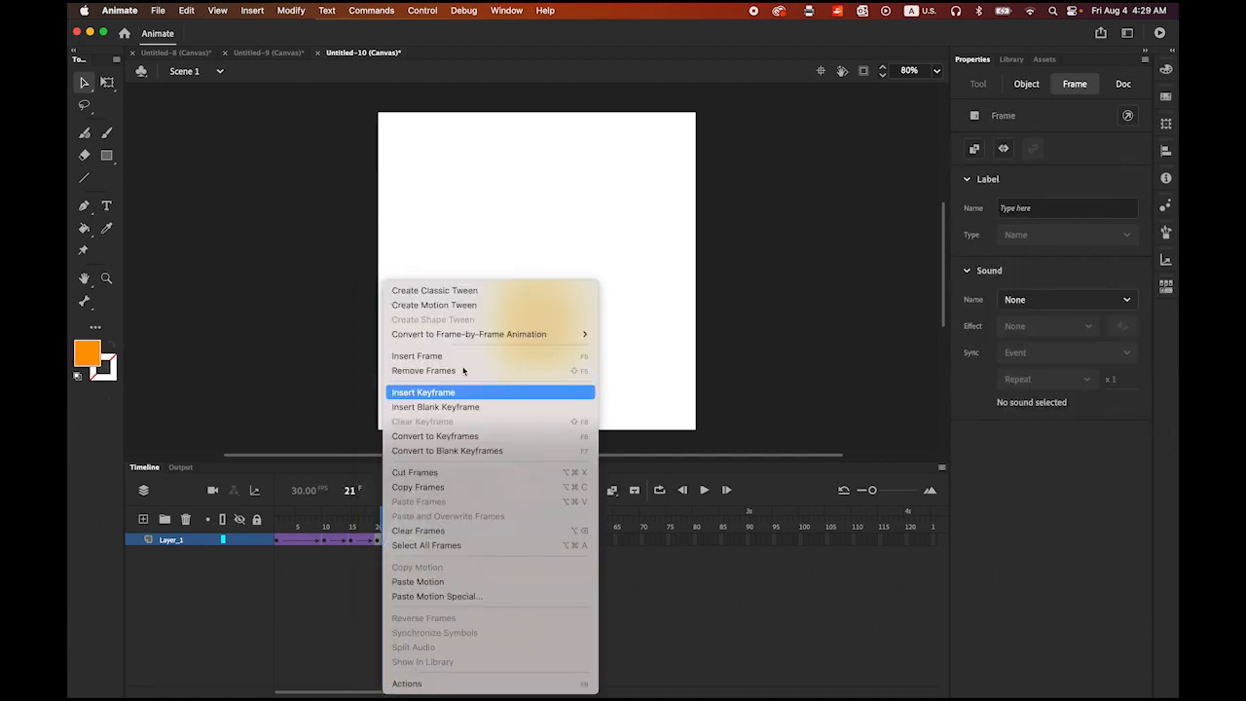
{"action": "left_click", "coordinate": [463, 284]}
{"action": "right_click", "coordinate": [399, 542]}
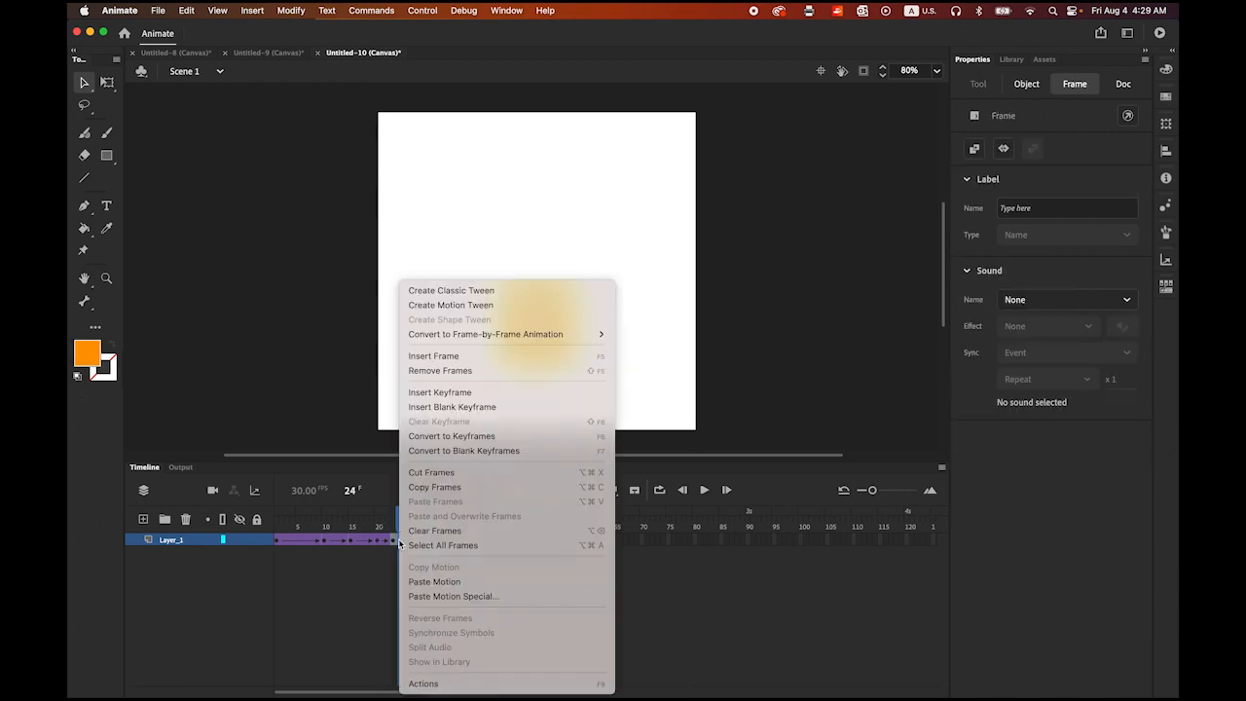
{"action": "left_click", "coordinate": [483, 288]}
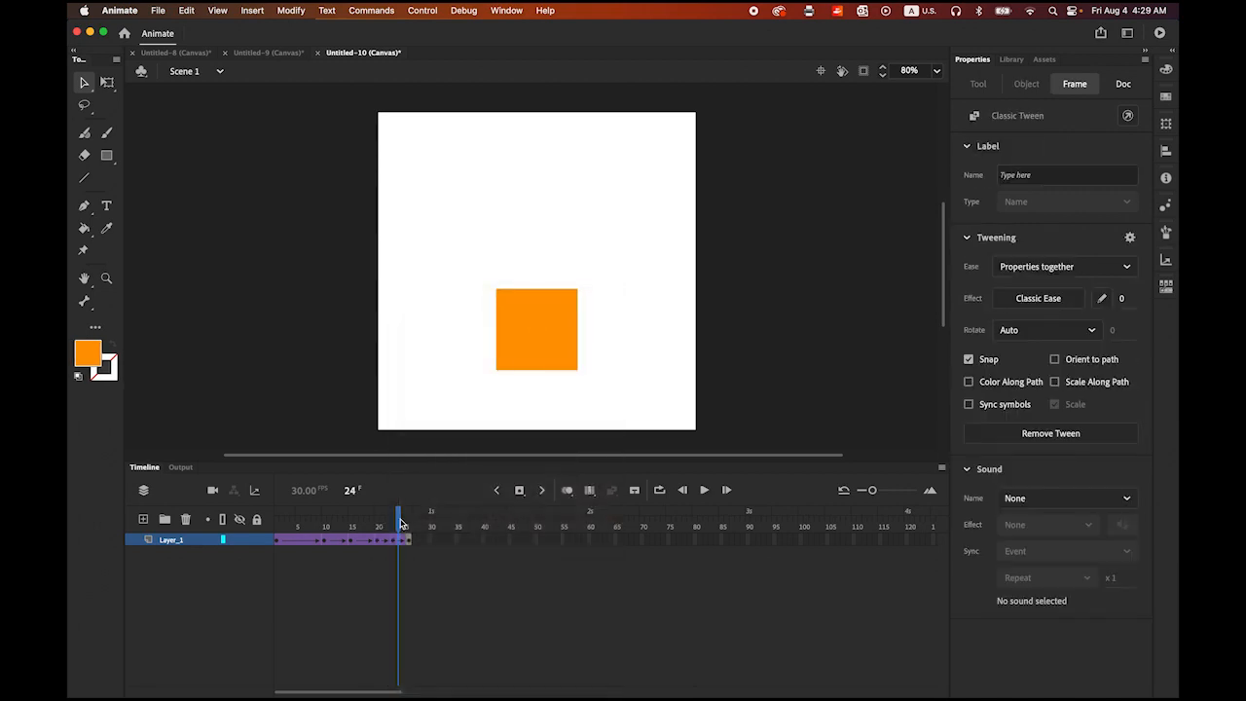
At frame 1, move the orange square straight up off the stage to Y about -83 and play the animation.
{"action": "left_click_drag", "start_coordinate": [400, 513], "coordinate": [278, 521]}
{"action": "left_click", "coordinate": [276, 553]}
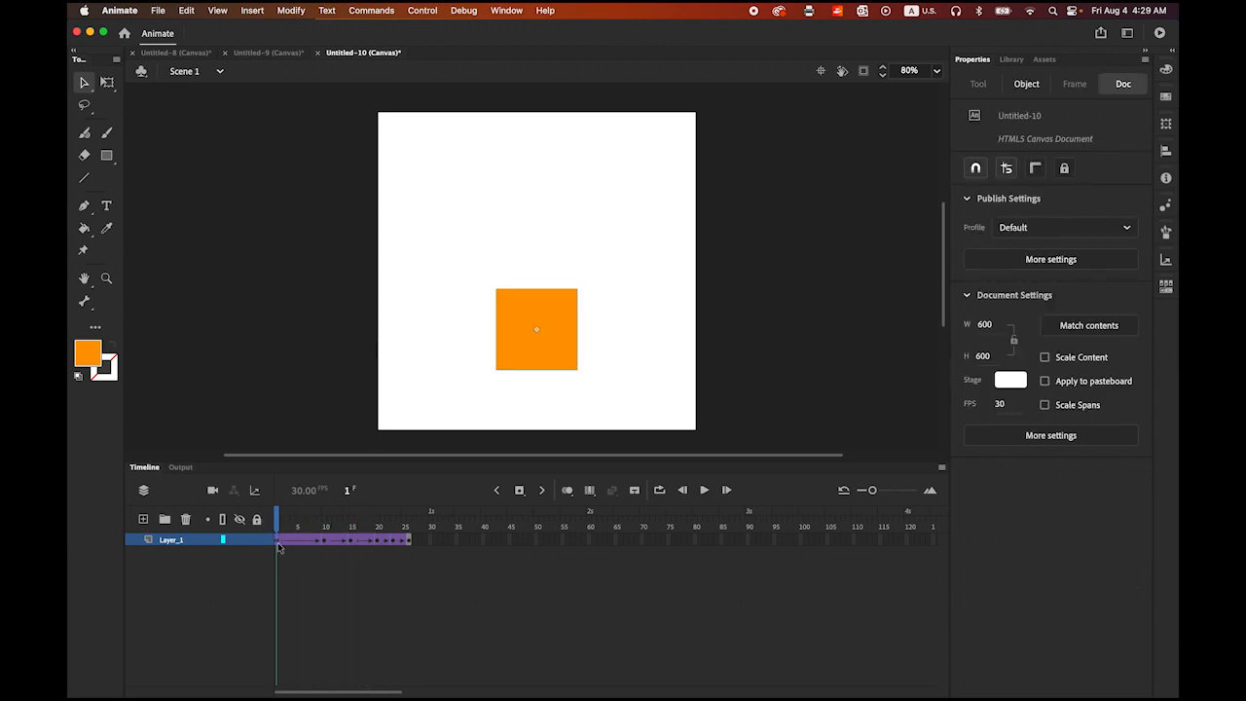
{"action": "left_click", "coordinate": [282, 541]}
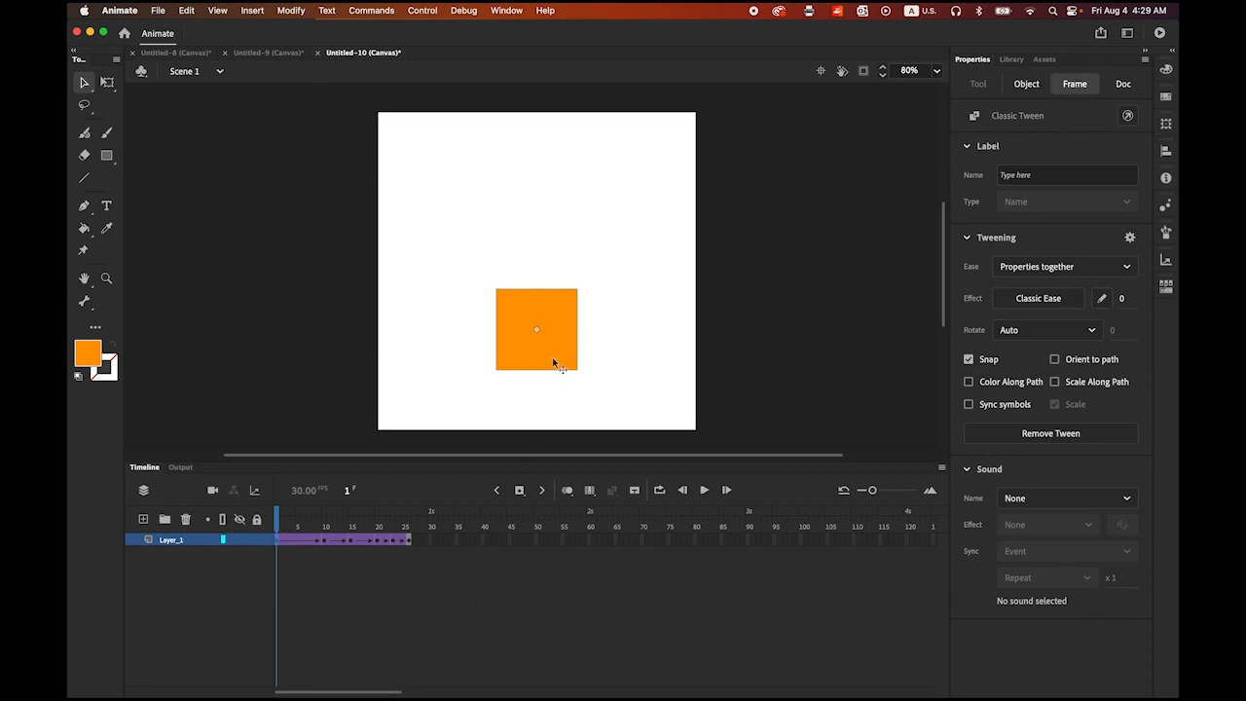
{"action": "left_click", "coordinate": [553, 363]}
{"action": "left_click_drag", "start_coordinate": [556, 365], "coordinate": [564, 103]}
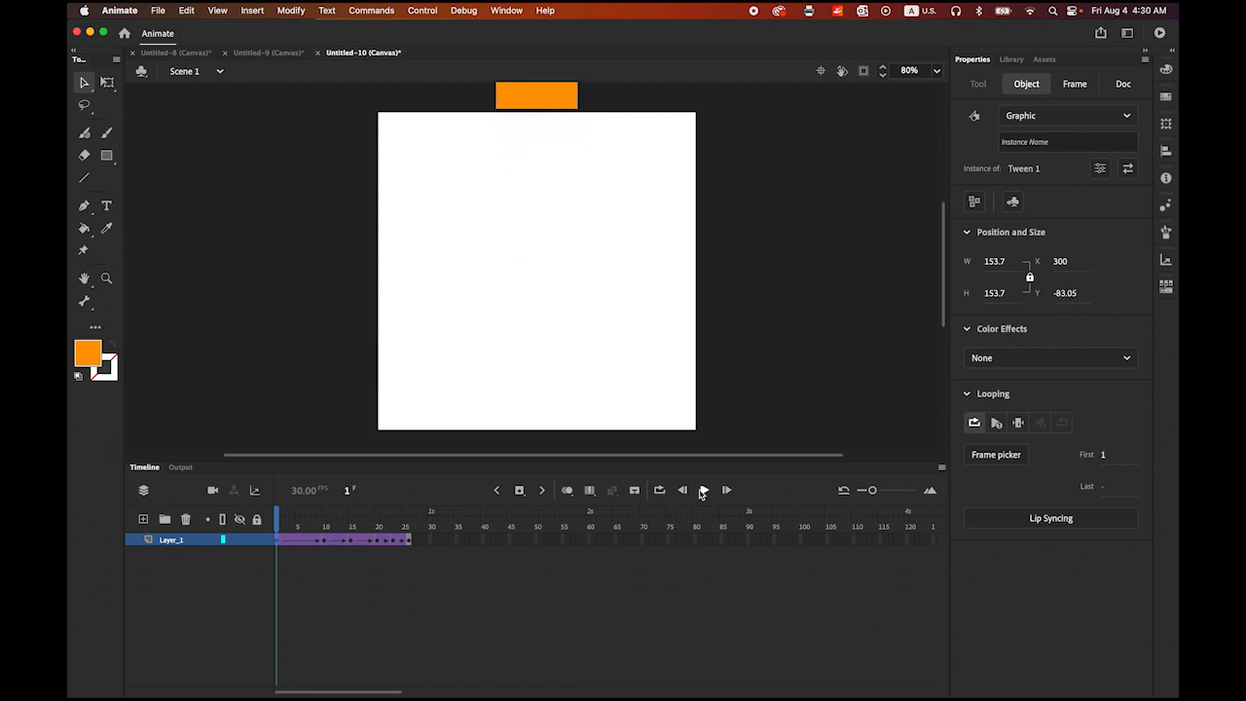
{"action": "left_click", "coordinate": [704, 489]}
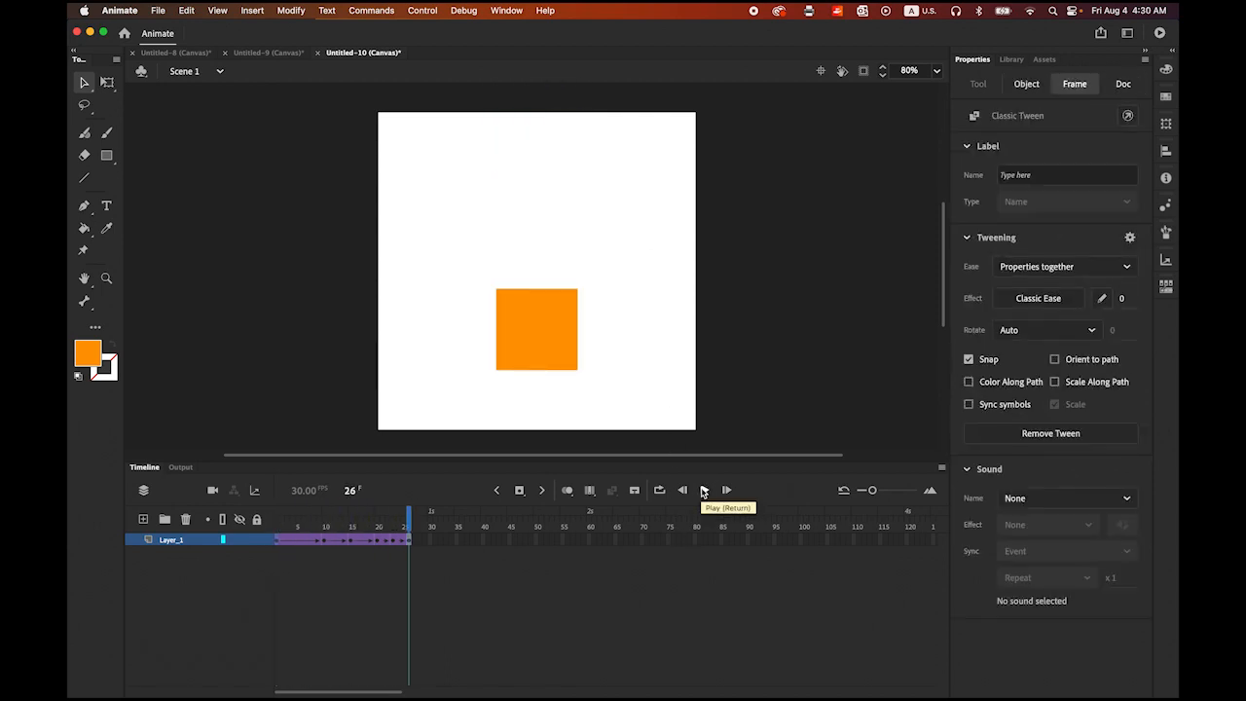
At the frame 15 keyframe, move the orange square straight up to Y about 306.
{"action": "left_click_drag", "start_coordinate": [409, 531], "coordinate": [353, 543]}
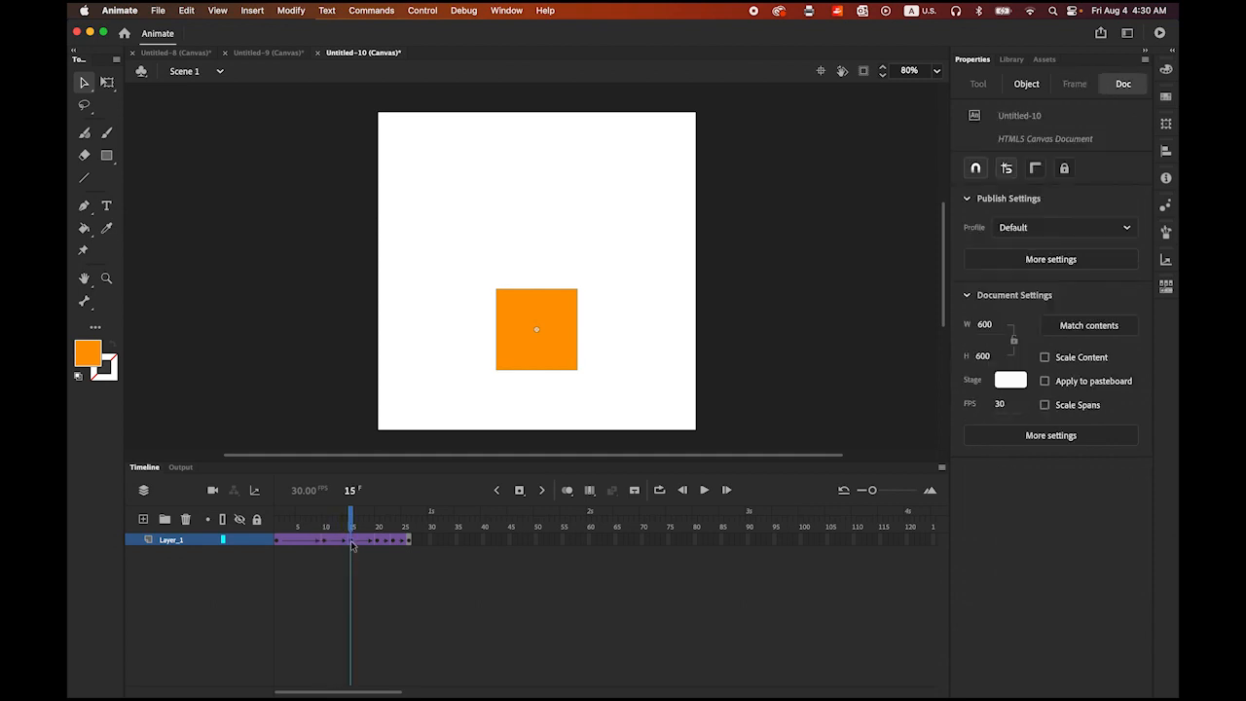
{"action": "left_click", "coordinate": [352, 541]}
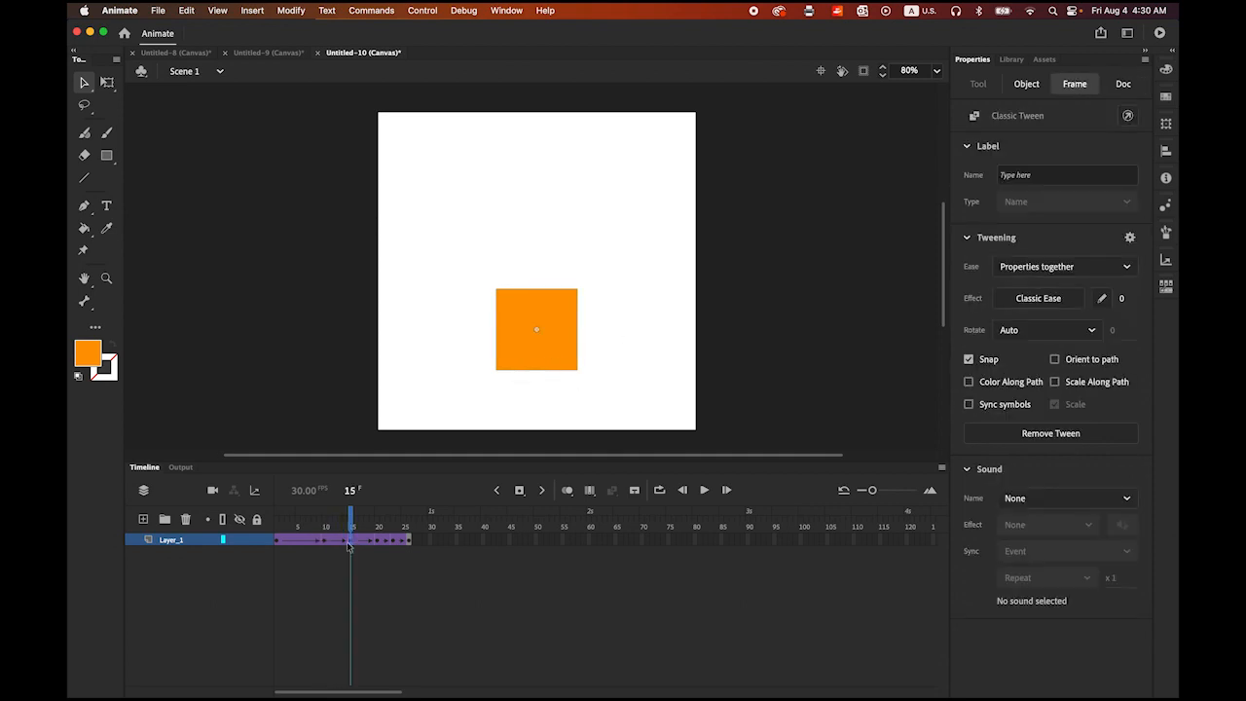
{"action": "left_click", "coordinate": [548, 360]}
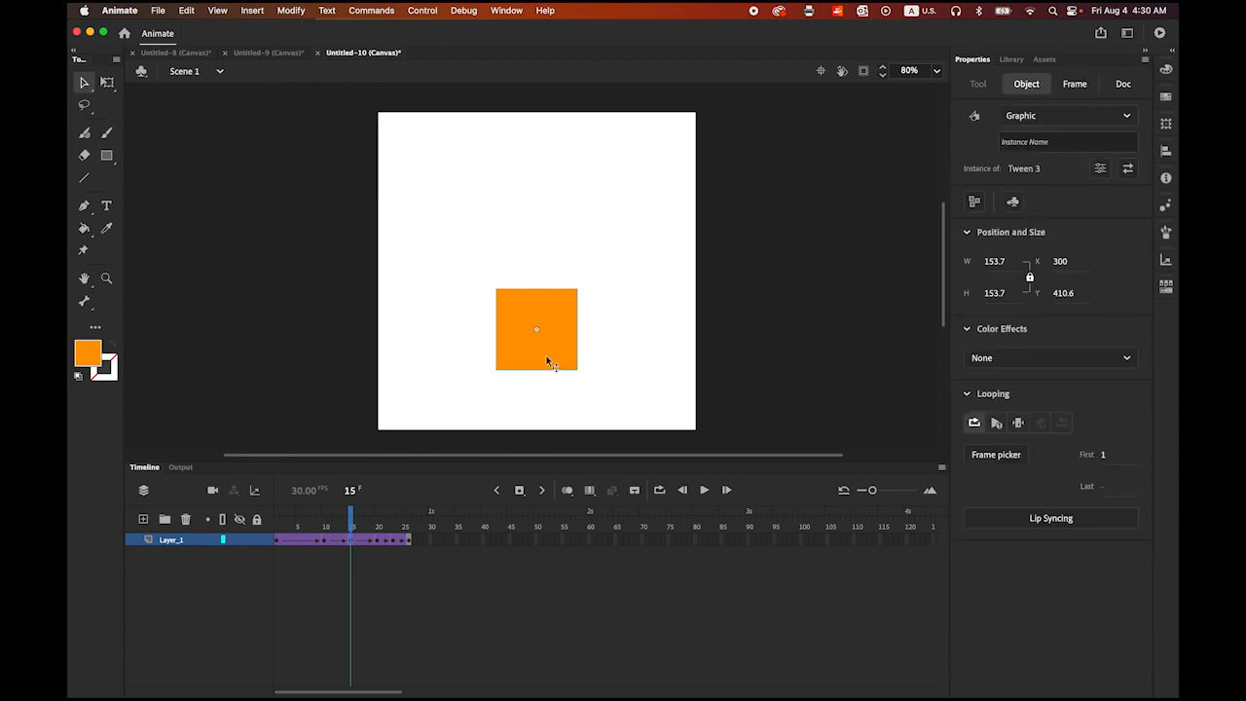
{"action": "left_click_drag", "start_coordinate": [550, 360], "coordinate": [559, 302]}
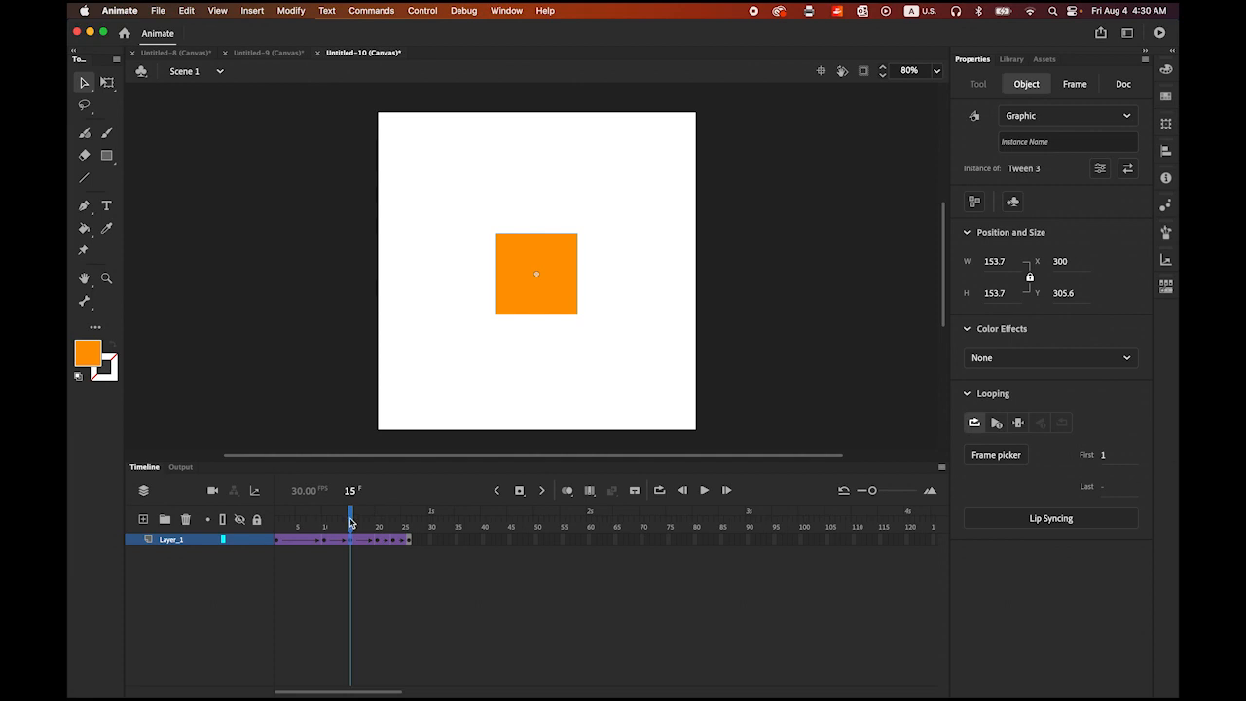
At the frame 23 keyframe, move the orange square straight up to Y about 364.
{"action": "left_click_drag", "start_coordinate": [353, 524], "coordinate": [393, 526]}
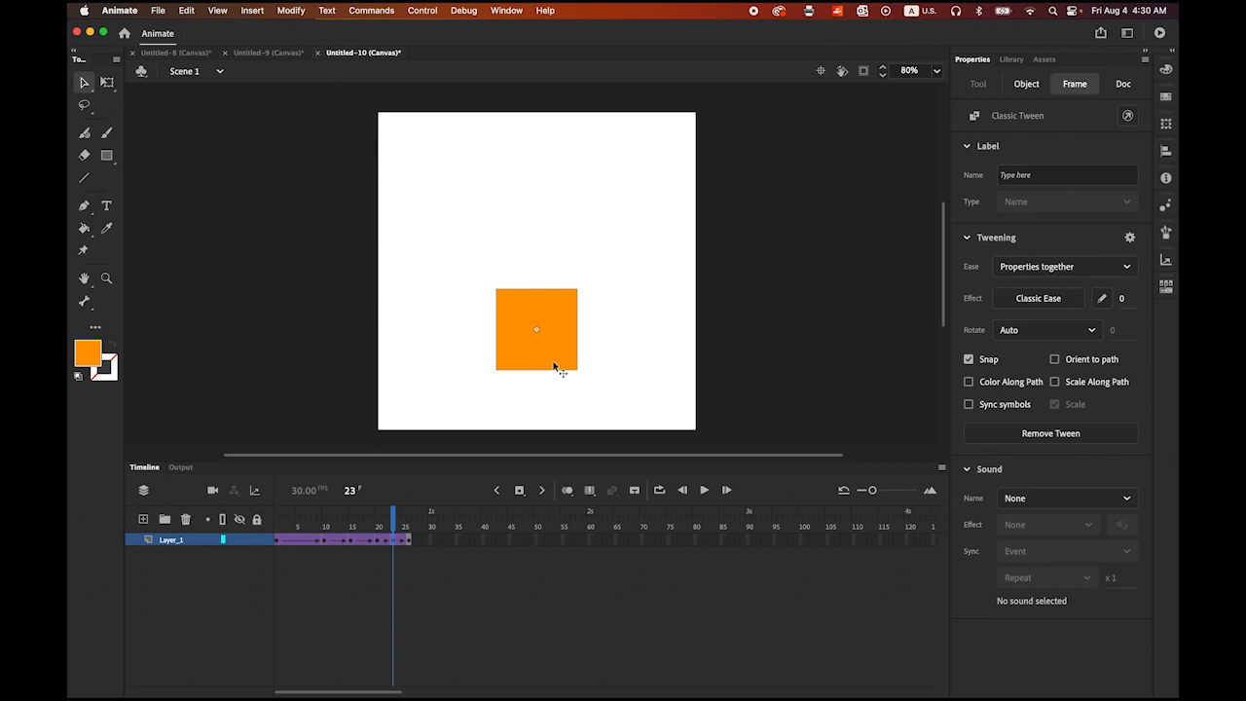
{"action": "left_click_drag", "start_coordinate": [554, 367], "coordinate": [557, 343]}
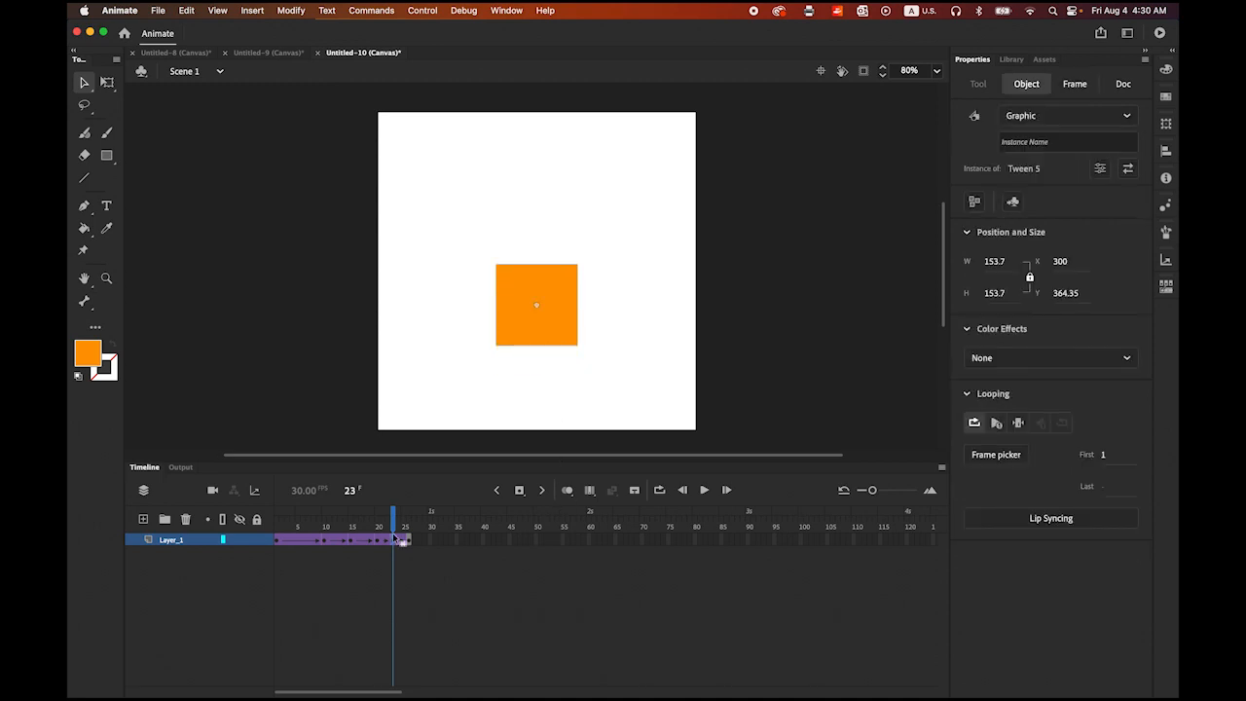
{"action": "left_click", "coordinate": [393, 538]}
Play the animation from frame 1 to review the square's drop and bounces.
{"action": "left_click", "coordinate": [278, 524]}
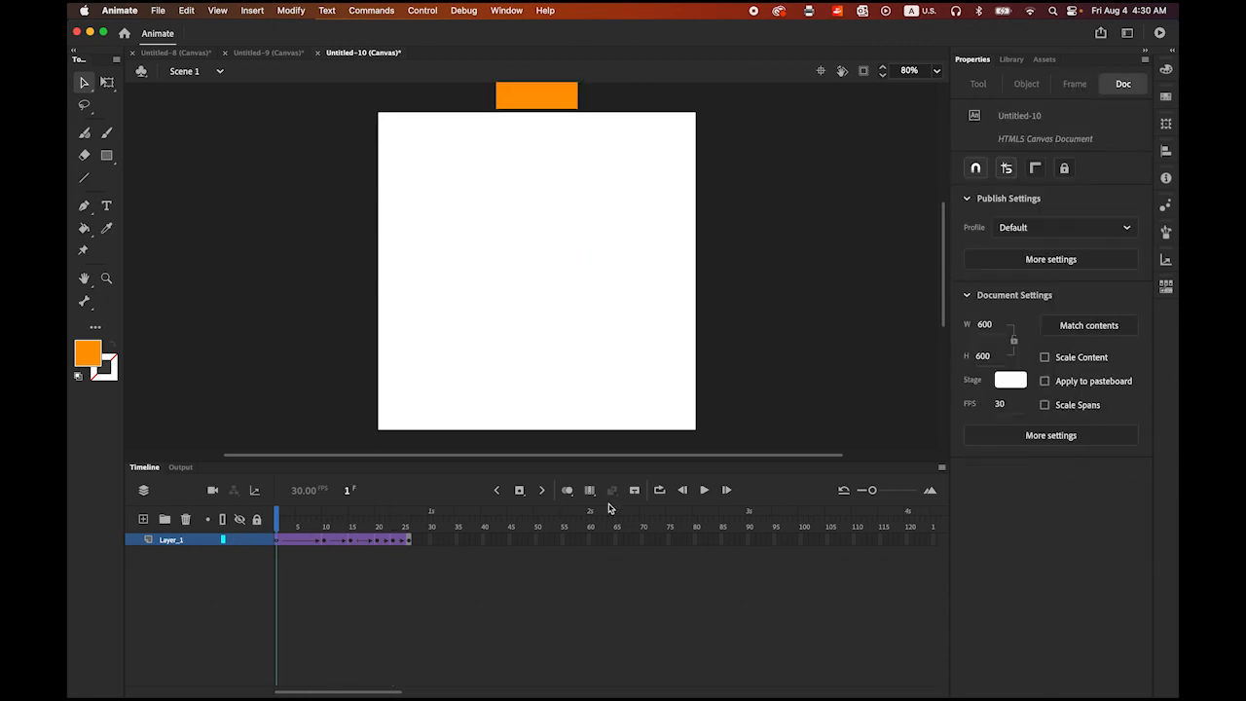
{"action": "left_click", "coordinate": [705, 490]}
{"action": "left_click", "coordinate": [705, 490]}
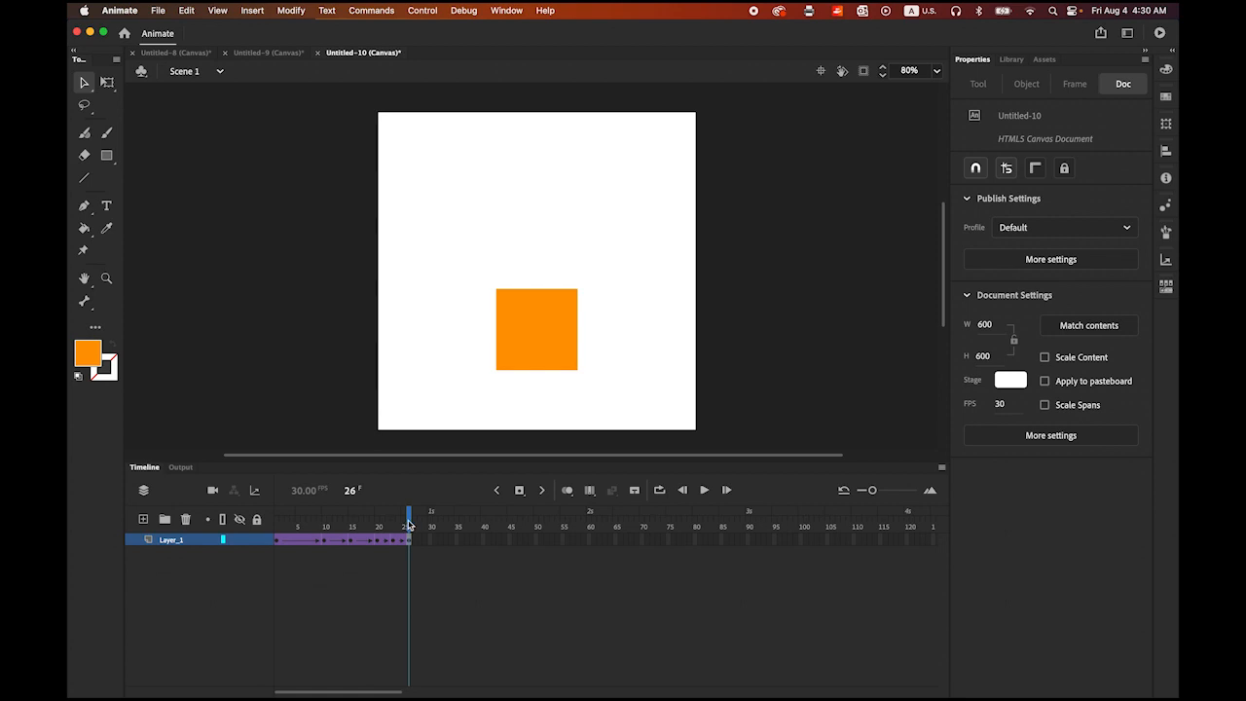
At the frame 15 keyframe, rotate the orange square slightly clockwise with Free Transform.
{"action": "left_click_drag", "start_coordinate": [410, 525], "coordinate": [351, 542]}
{"action": "left_click", "coordinate": [352, 542]}
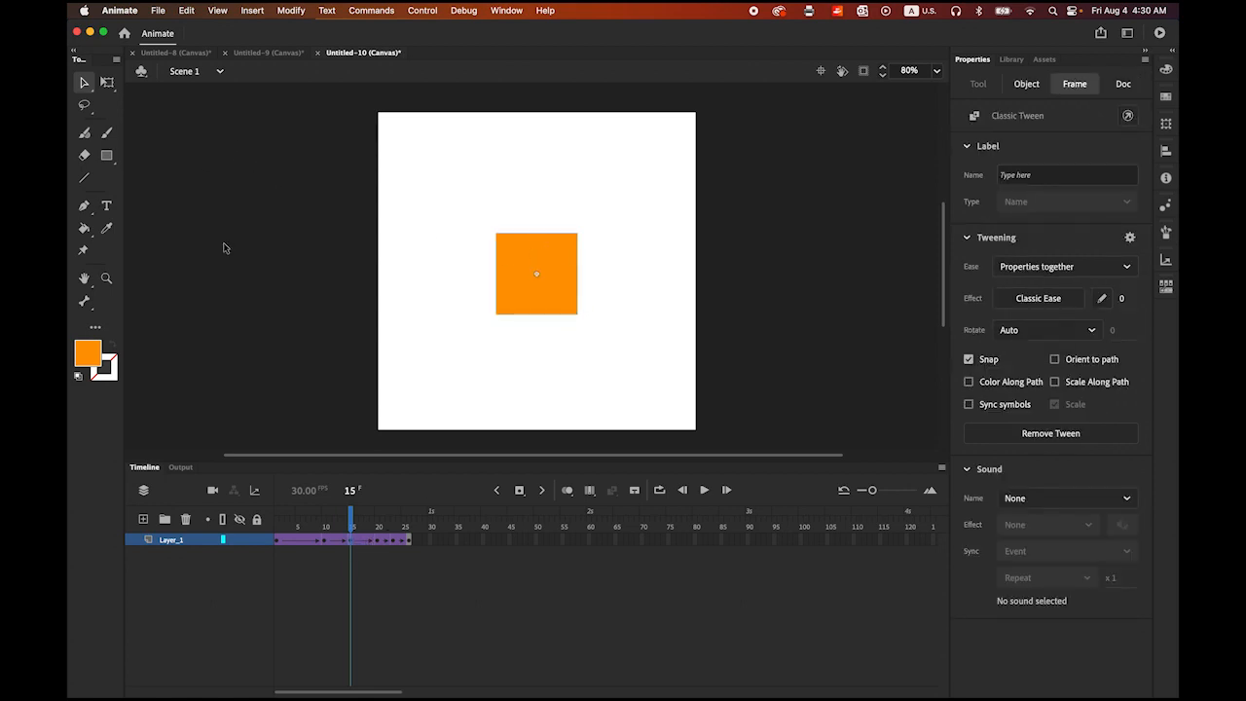
{"action": "left_click", "coordinate": [107, 82]}
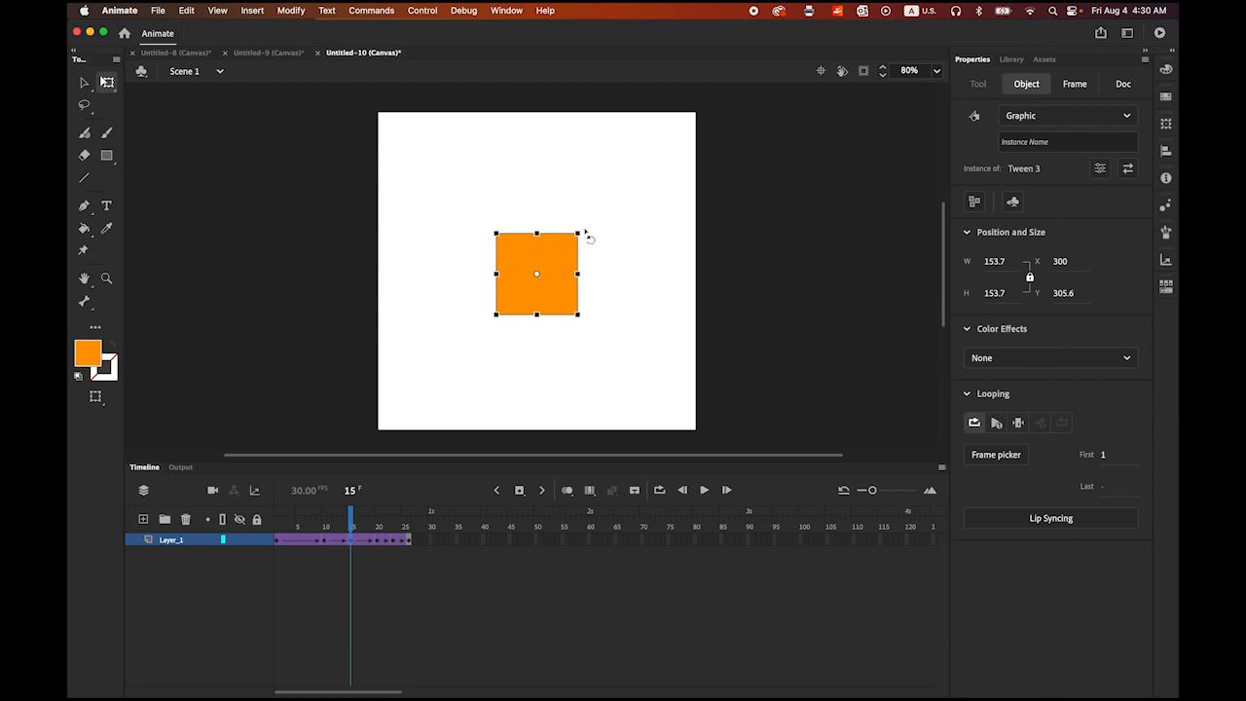
{"action": "mouse_move", "coordinate": [589, 238]}
{"action": "left_mouse_down"}
{"action": "mouse_move", "coordinate": [596, 255]}
{"action": "mouse_move", "coordinate": [591, 239]}
{"action": "left_mouse_up"}
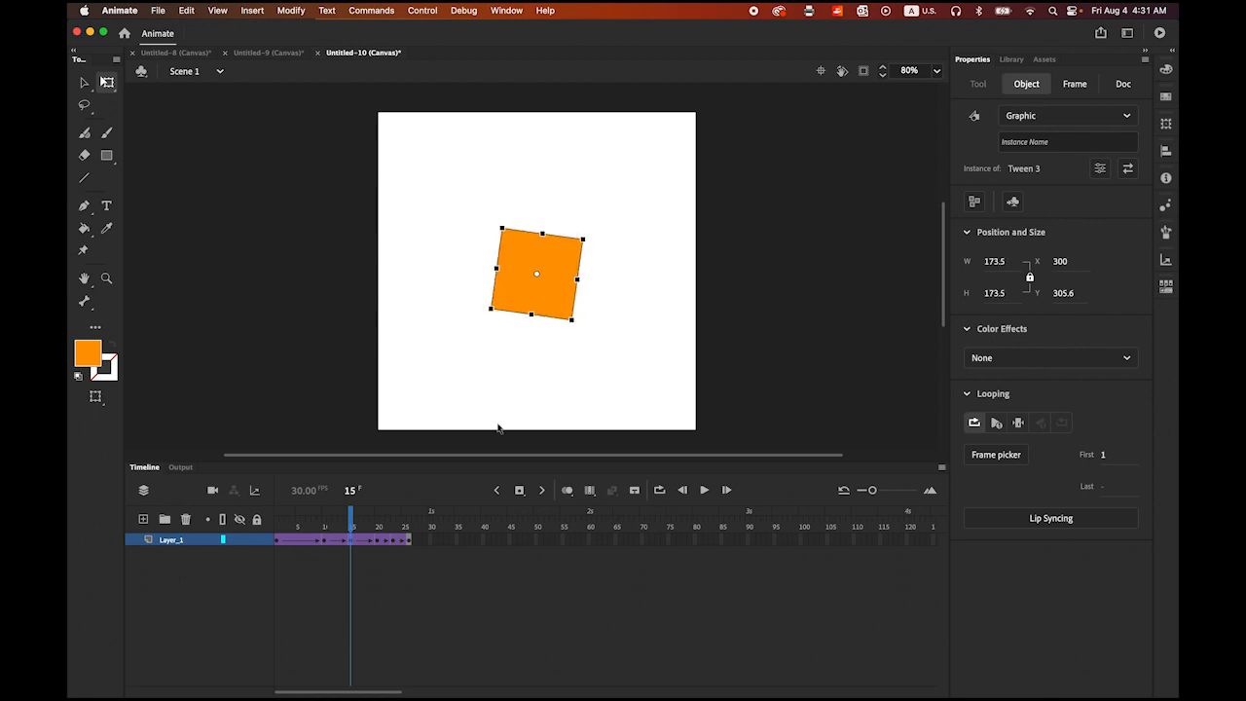
At the frame 23 keyframe, rotate the orange square slightly counterclockwise with Free Transform and return to the Selection tool.
{"action": "left_click_drag", "start_coordinate": [352, 524], "coordinate": [394, 522]}
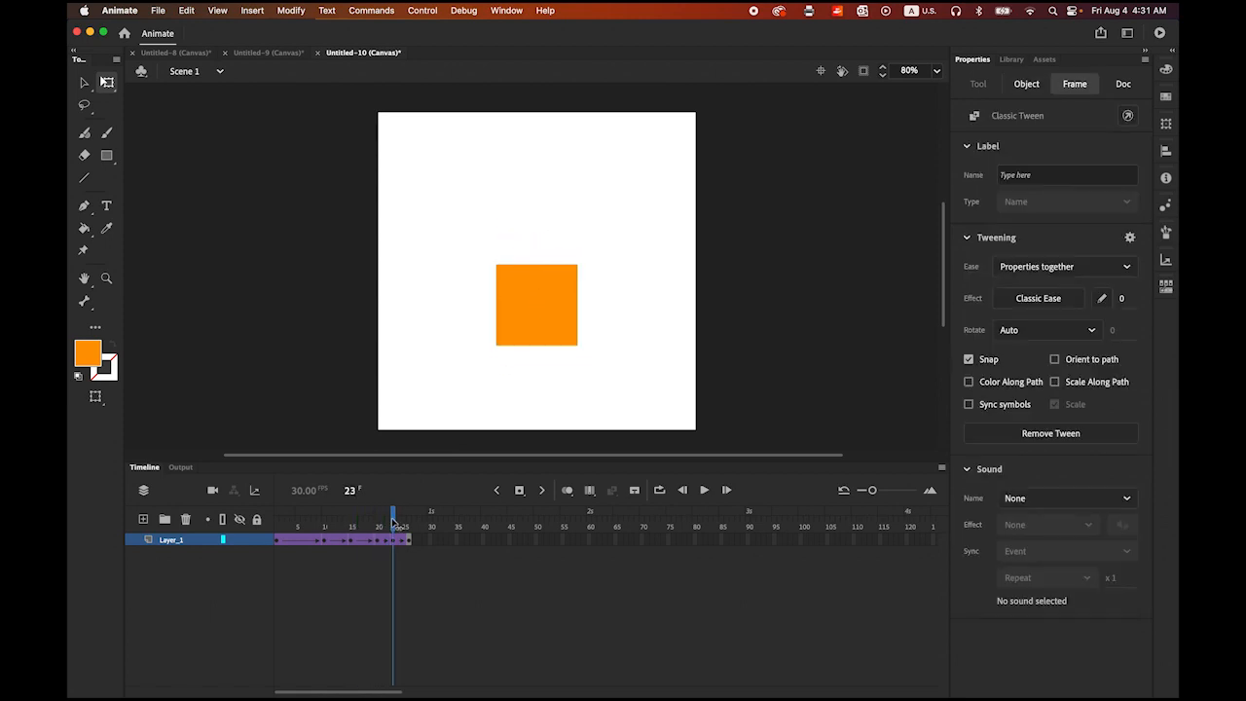
{"action": "left_click", "coordinate": [484, 441]}
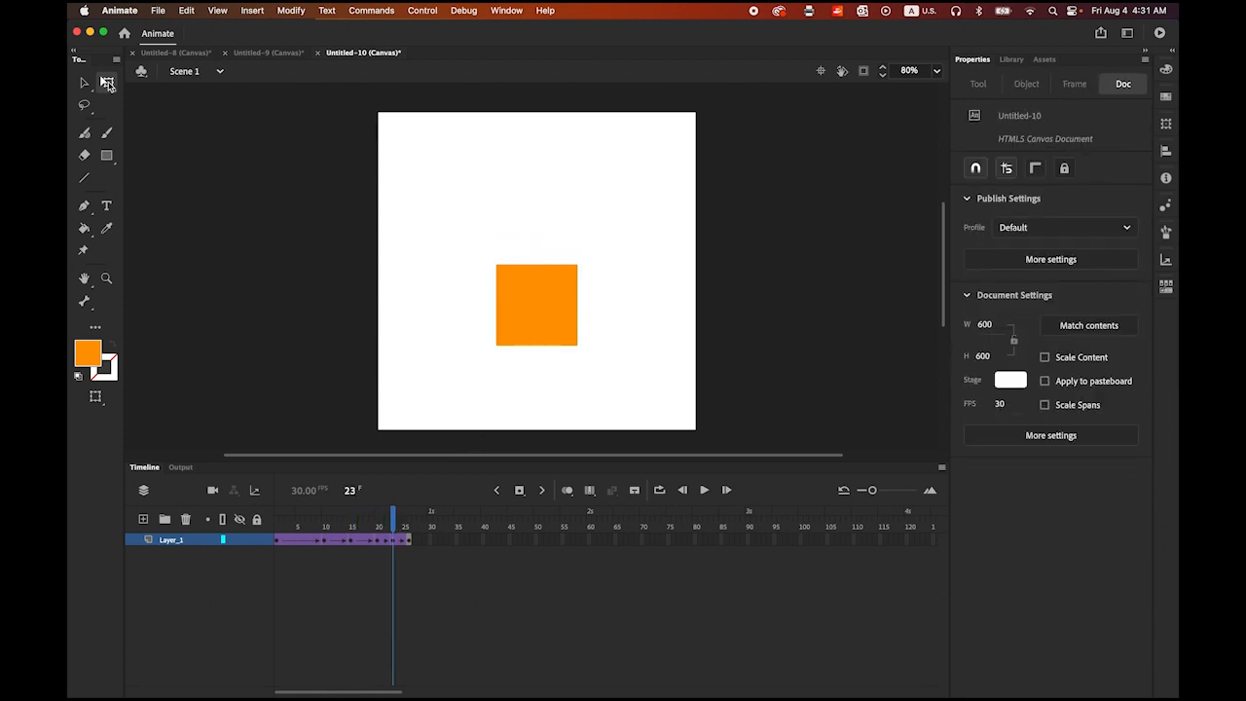
{"action": "left_click", "coordinate": [519, 302]}
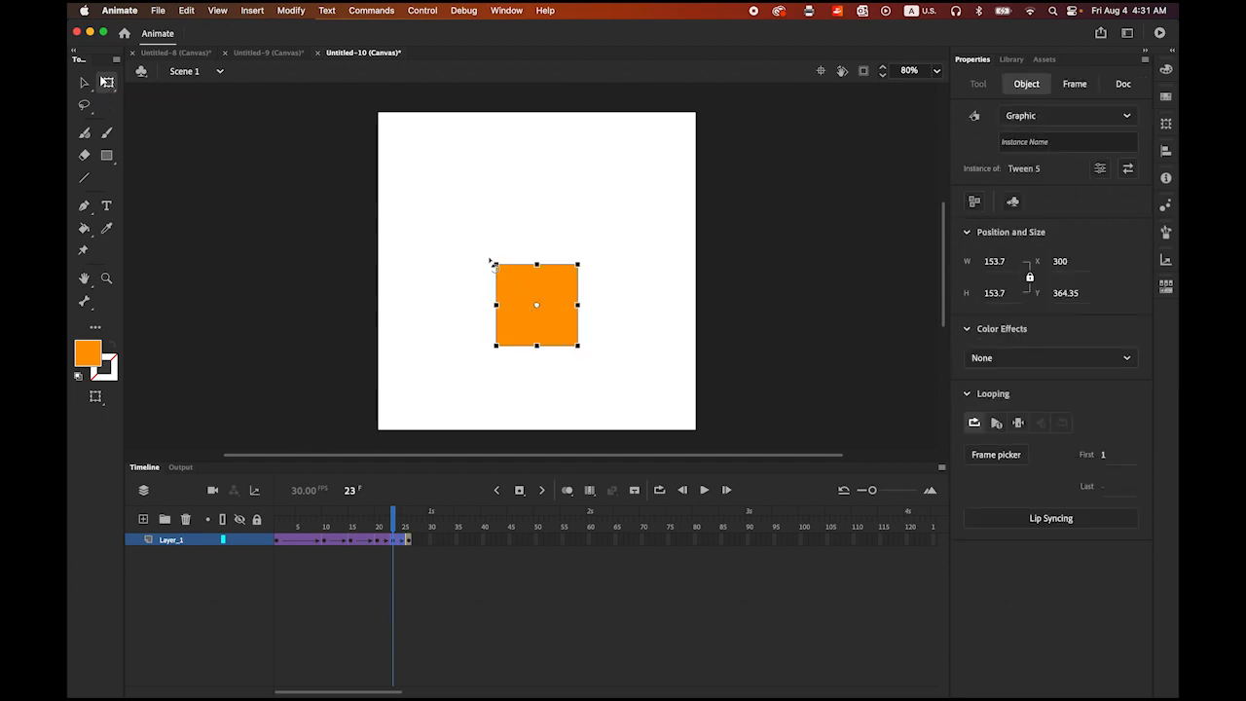
{"action": "mouse_move", "coordinate": [486, 266]}
{"action": "left_mouse_down"}
{"action": "mouse_move", "coordinate": [502, 251]}
{"action": "mouse_move", "coordinate": [484, 265]}
{"action": "left_mouse_up"}
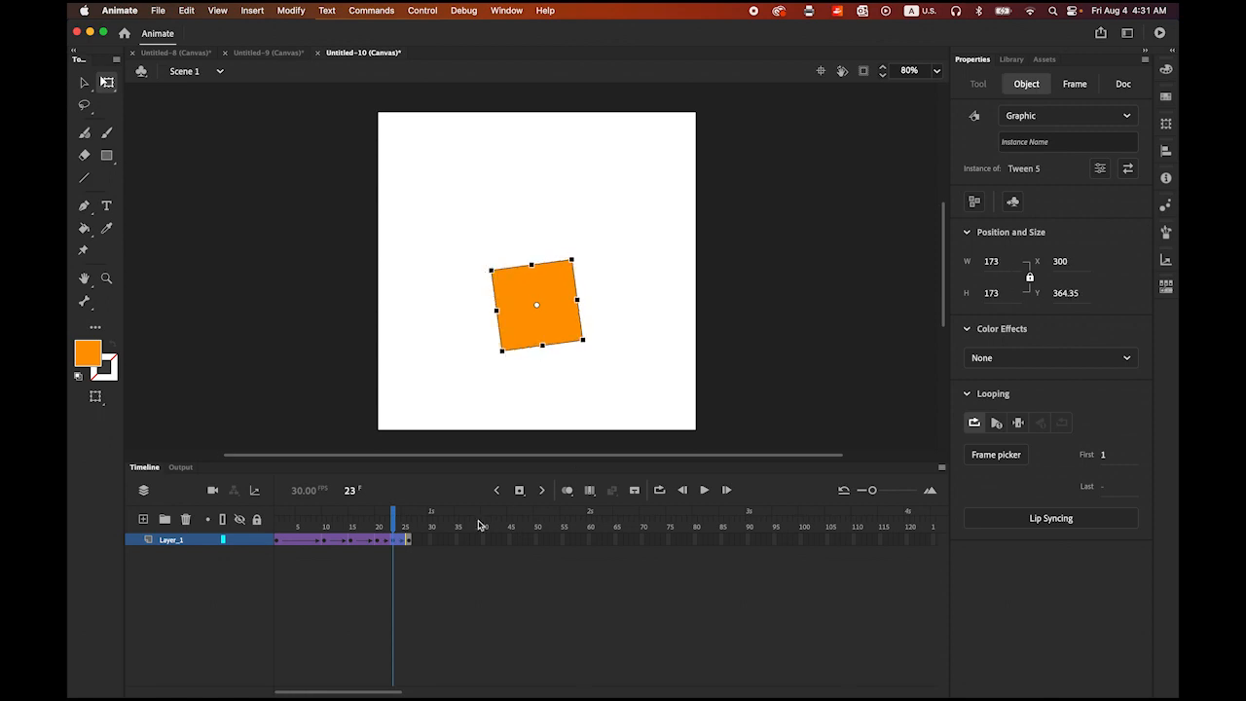
{"action": "left_click", "coordinate": [83, 82]}
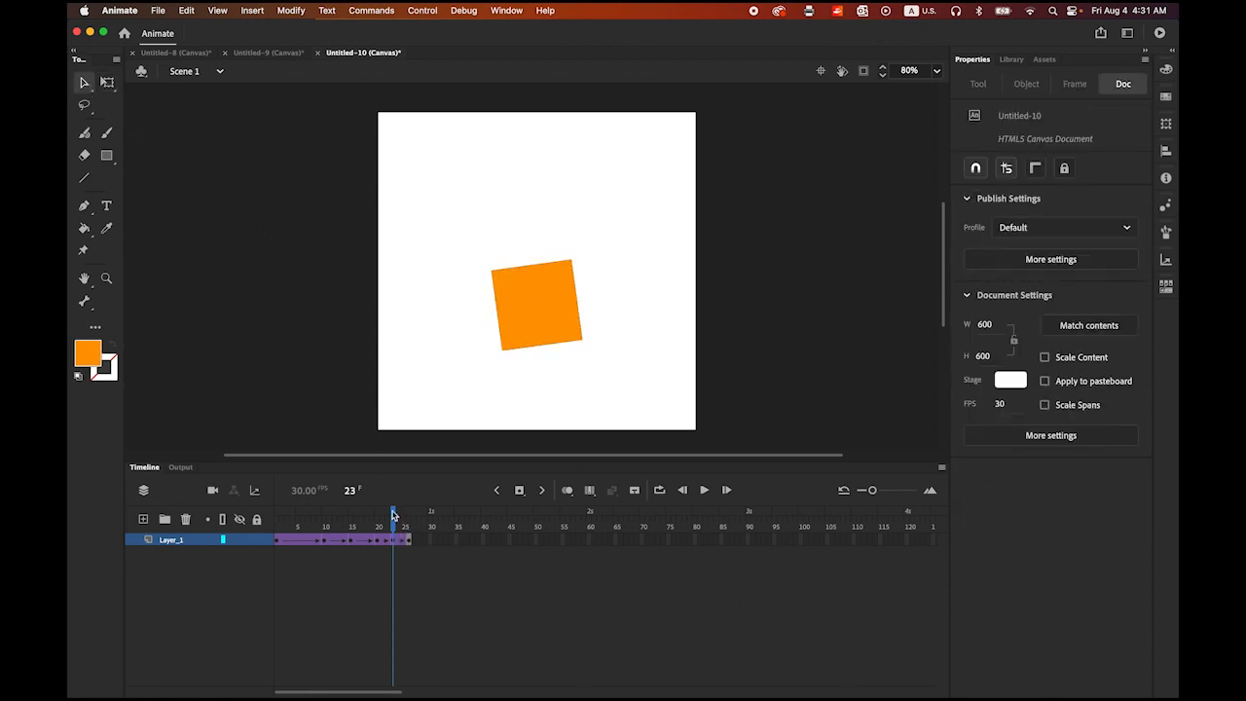
Play the animation from frame 1 to review the square's tilt during the bounces.
{"action": "left_click_drag", "start_coordinate": [394, 518], "coordinate": [225, 516]}
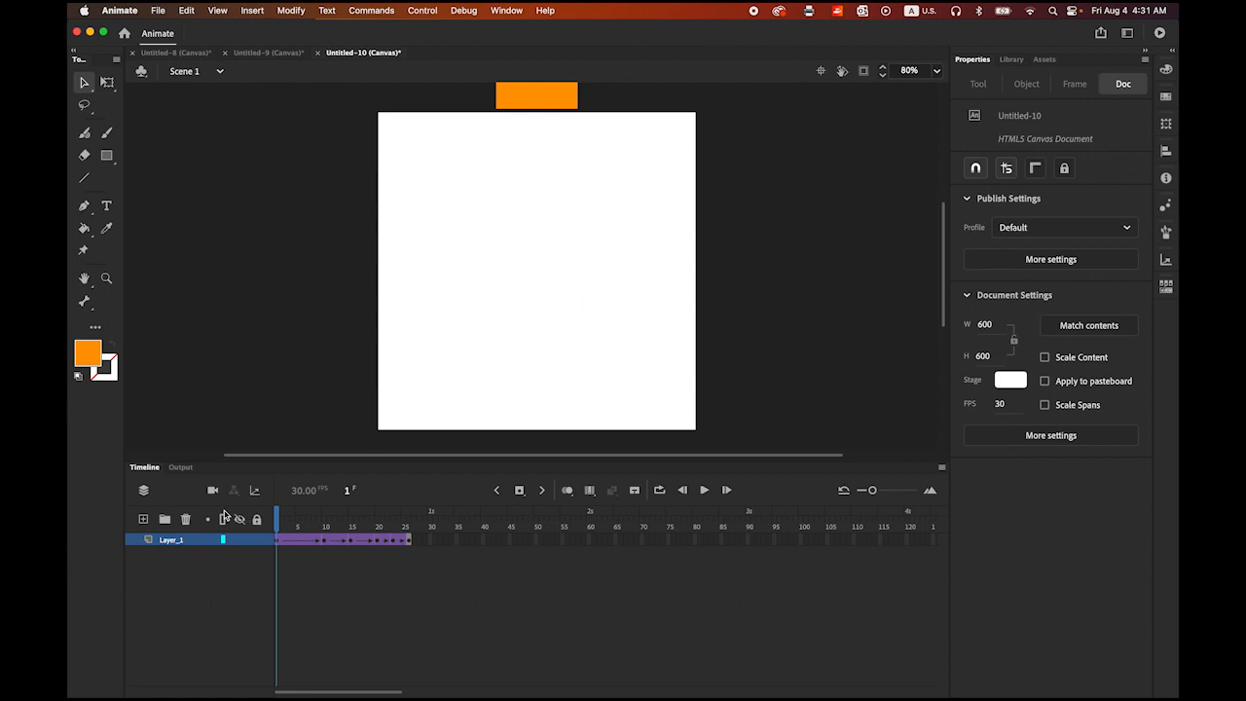
{"action": "left_click", "coordinate": [704, 491]}
{"action": "left_click", "coordinate": [704, 491]}
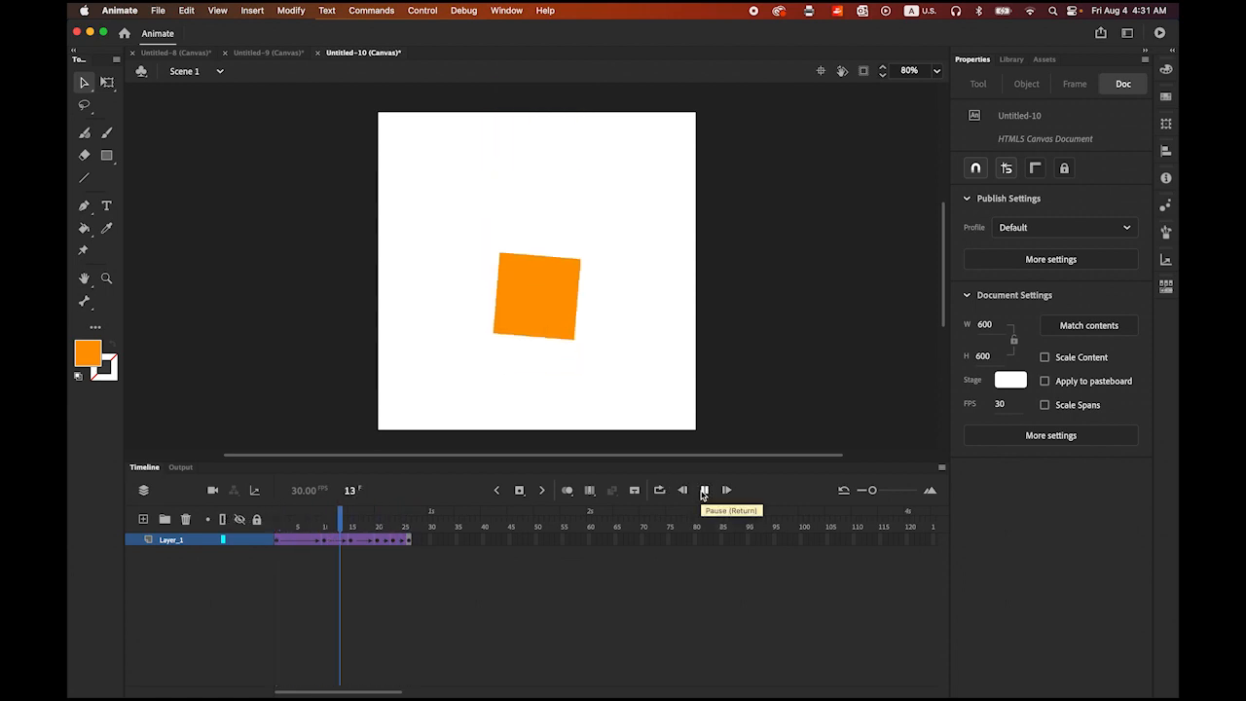
Set the easing of the classic tween starting at frame 1 to 100 and play the animation to review the drop.
{"action": "left_click_drag", "start_coordinate": [410, 527], "coordinate": [280, 530]}
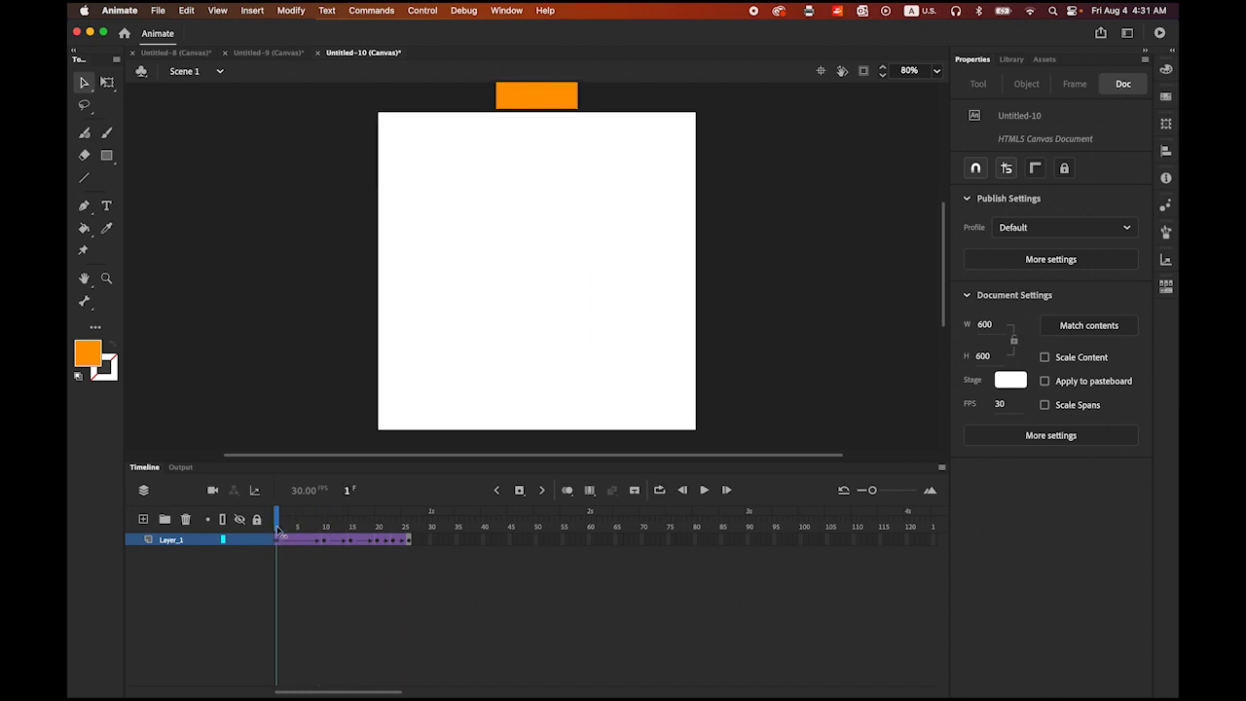
{"action": "left_click", "coordinate": [278, 542]}
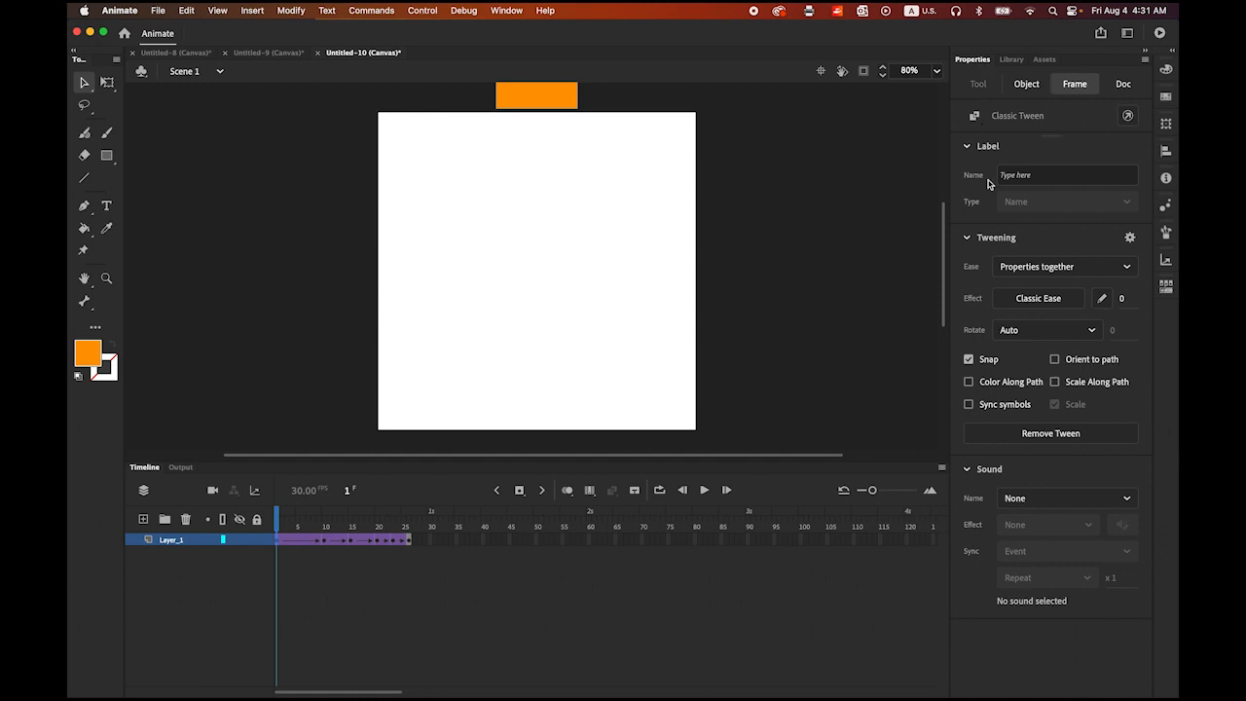
{"action": "left_click", "coordinate": [1124, 299]}
{"action": "type", "text": "100"}
{"action": "key", "text": "Return"}
{"action": "left_click", "coordinate": [704, 491]}
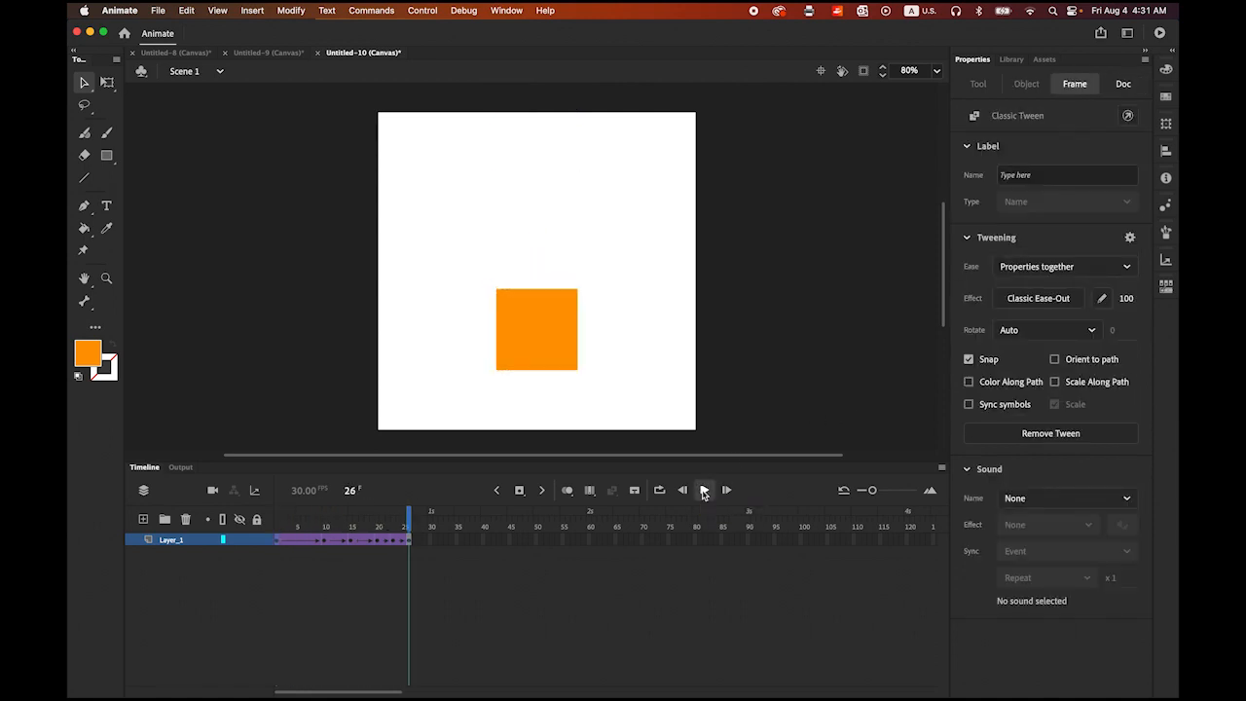
{"action": "left_click", "coordinate": [704, 494]}
{"action": "left_click", "coordinate": [704, 493]}
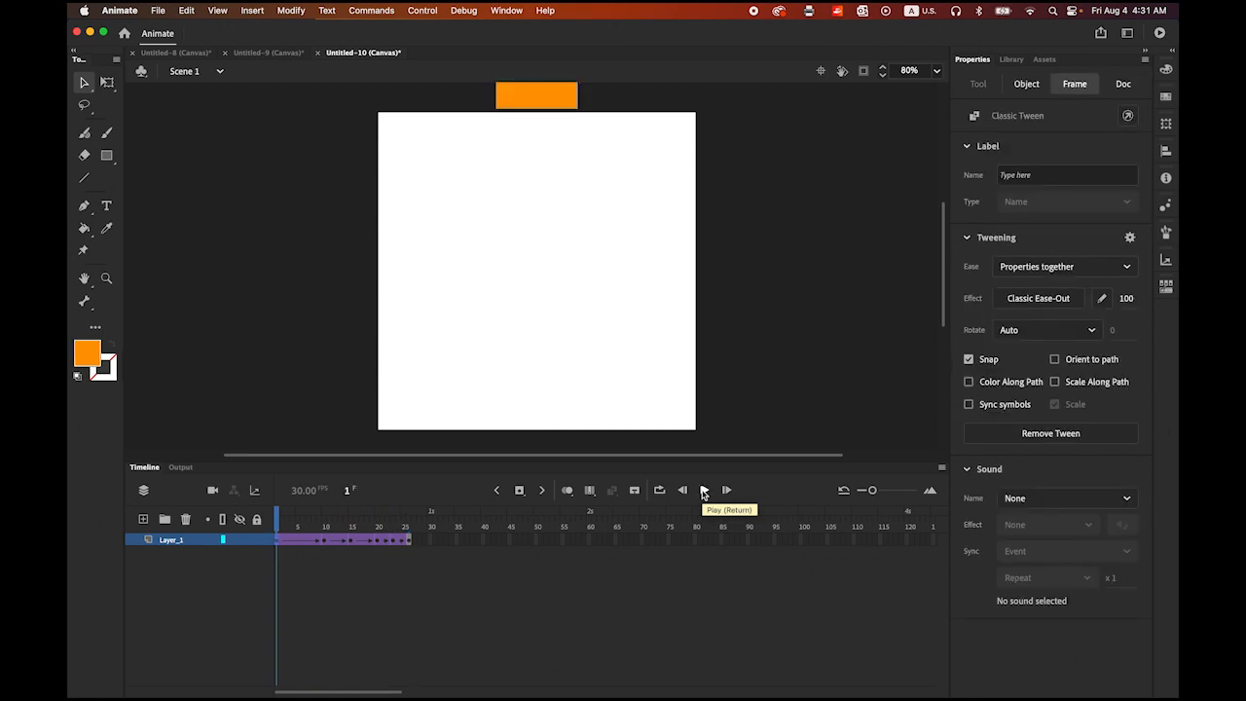
Set the easing of the classic tween starting at frame 1 to -100 and replay the animation to review the drop.
{"action": "left_click", "coordinate": [1137, 305]}
{"action": "type", "text": "-100"}
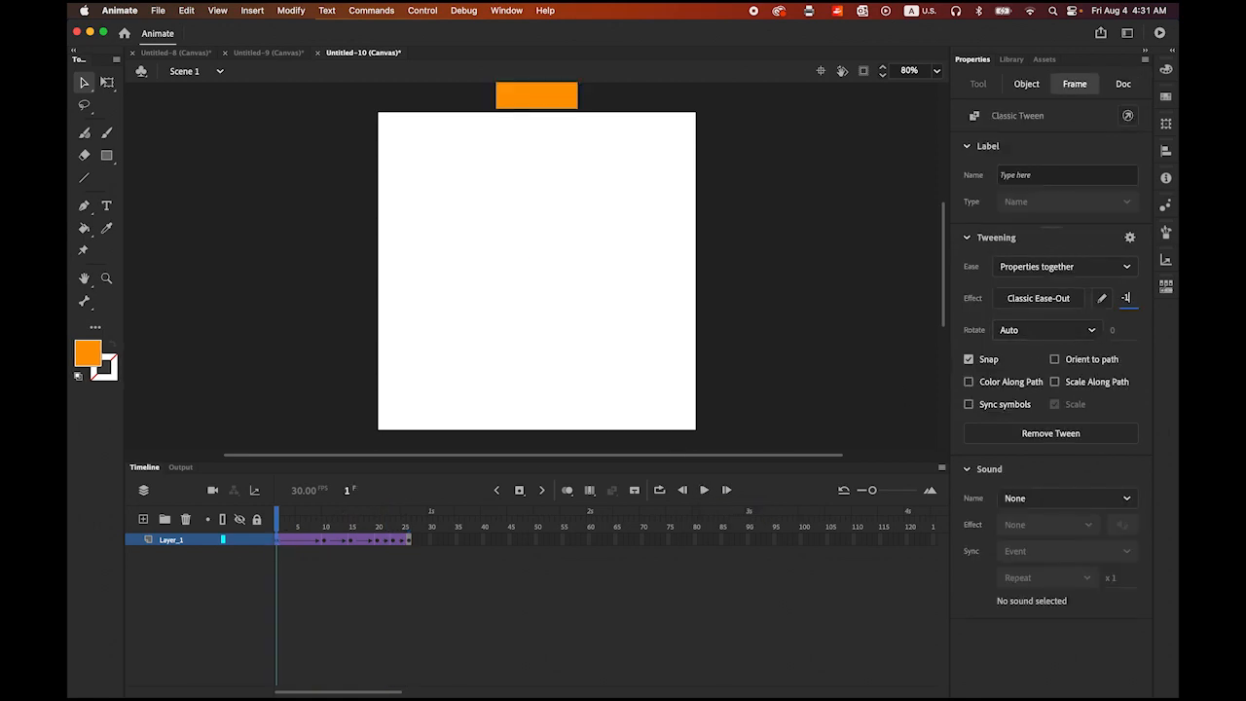
{"action": "key", "text": "Return"}
{"action": "left_click", "coordinate": [704, 489]}
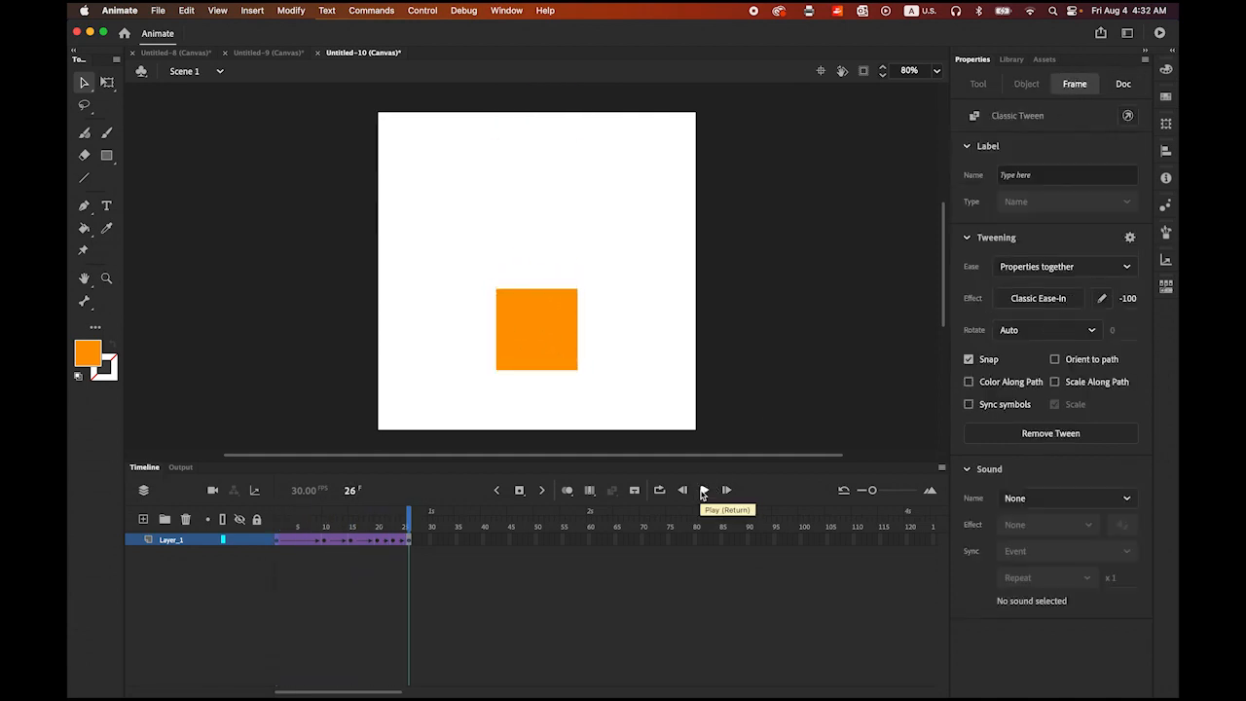
{"action": "left_click", "coordinate": [704, 489]}
{"action": "left_click", "coordinate": [704, 490]}
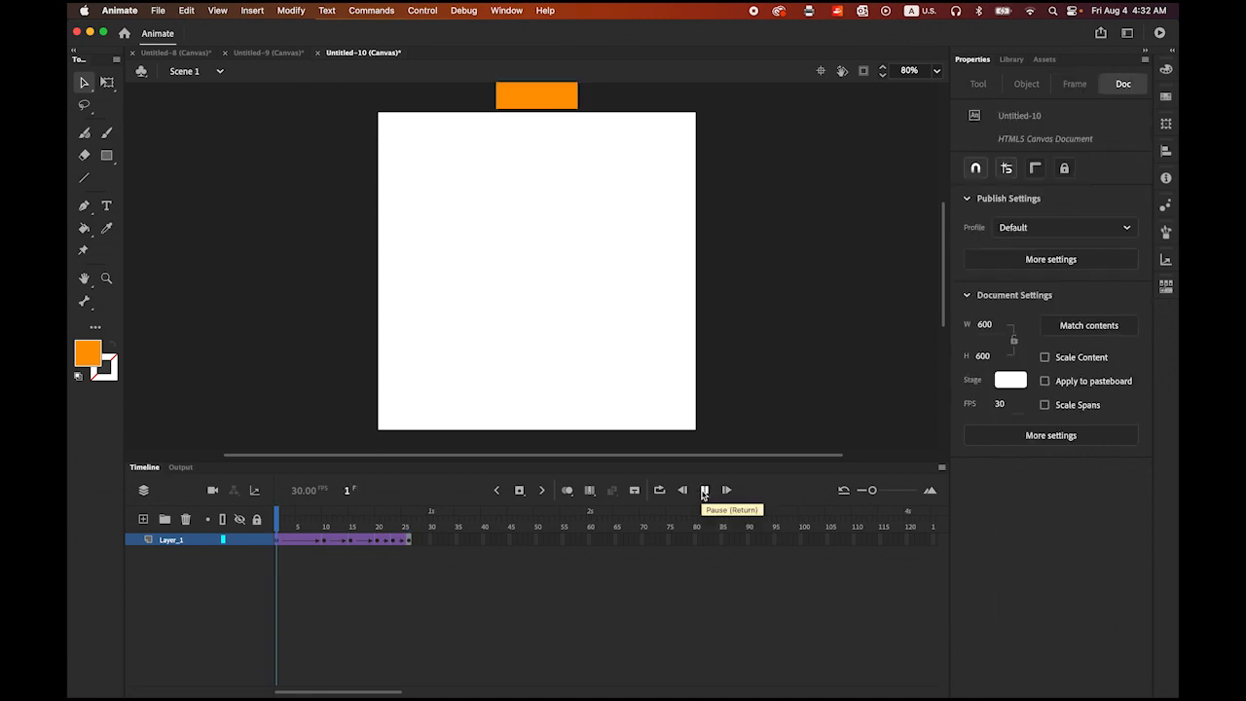
{"action": "left_click", "coordinate": [704, 490]}
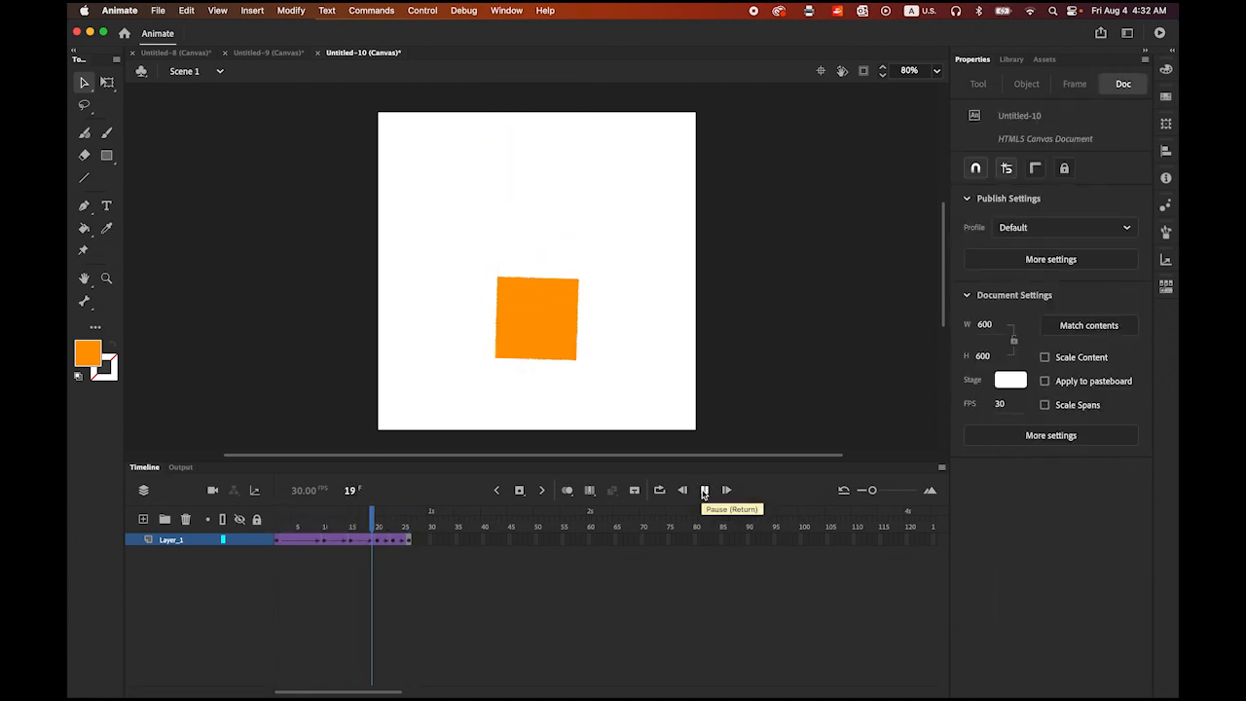
{"action": "left_click", "coordinate": [703, 490]}
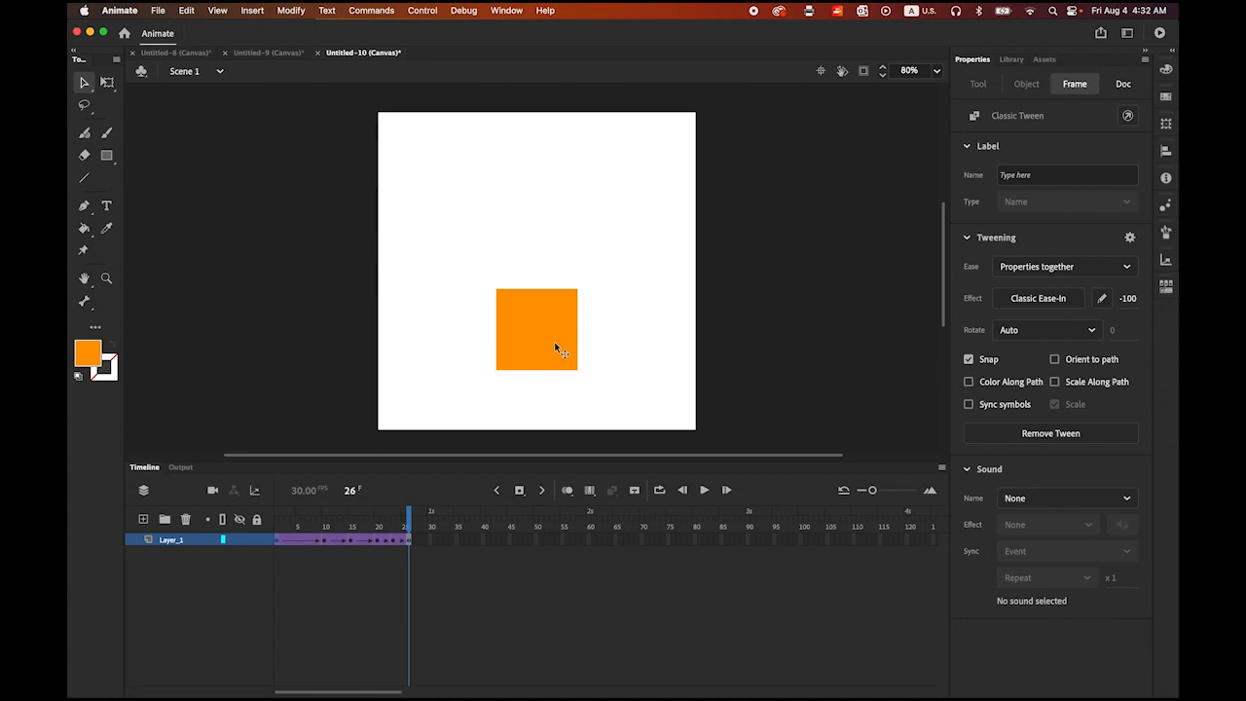
Insert a keyframe at frame 60 of Layer_1 and create a classic tween from frame 26 to it.
{"action": "left_click", "coordinate": [409, 541]}
{"action": "mouse_move", "coordinate": [409, 513]}
{"action": "left_mouse_down"}
{"action": "mouse_move", "coordinate": [258, 513]}
{"action": "mouse_move", "coordinate": [411, 536]}
{"action": "left_mouse_up"}
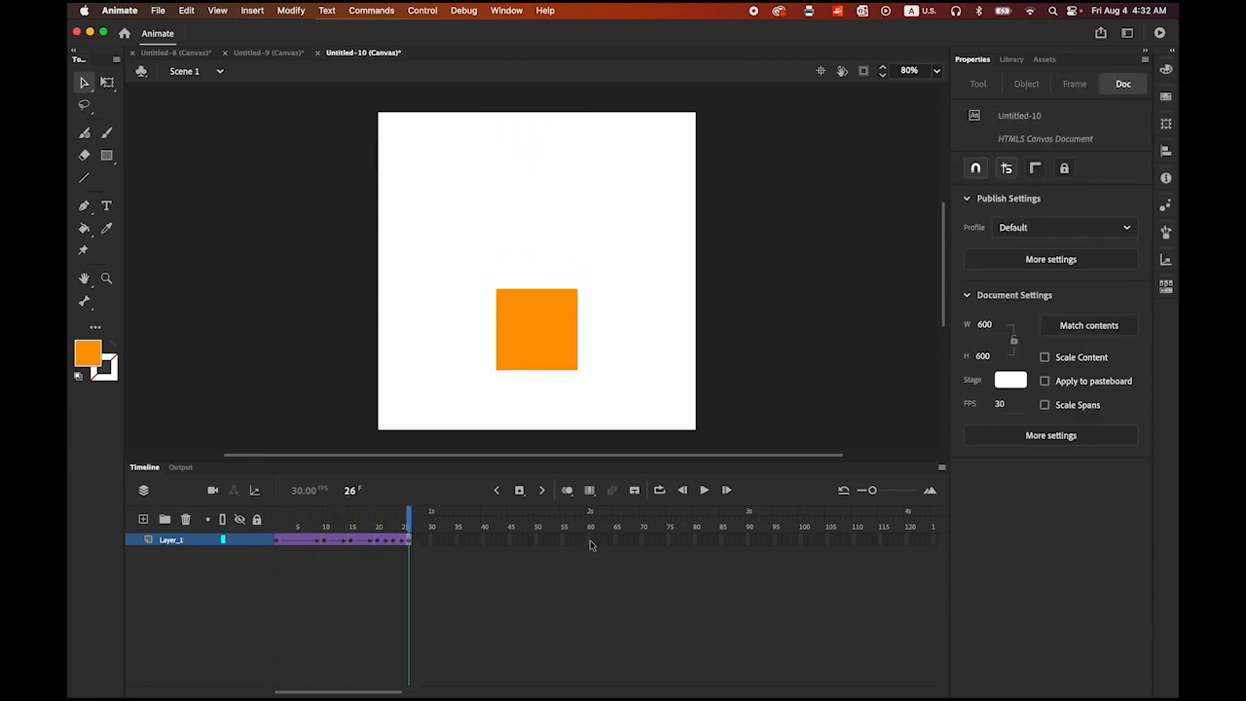
{"action": "left_click", "coordinate": [589, 541]}
{"action": "left_click", "coordinate": [519, 491]}
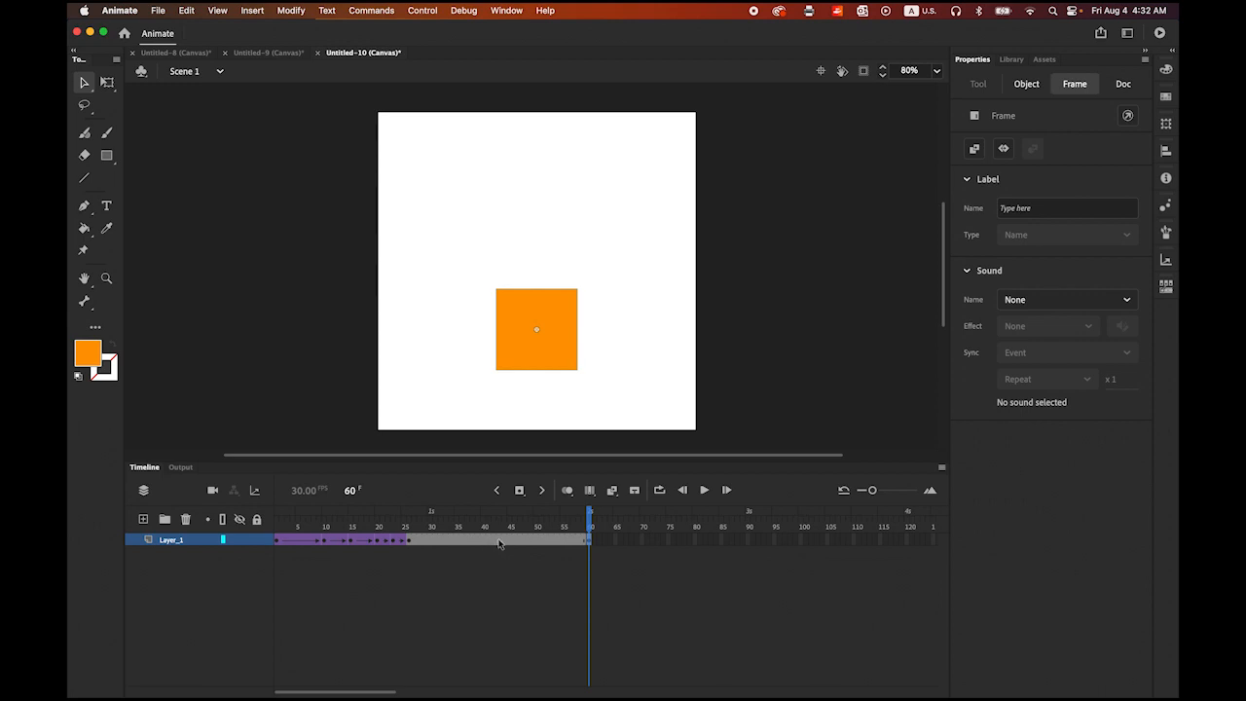
{"action": "right_click", "coordinate": [499, 544]}
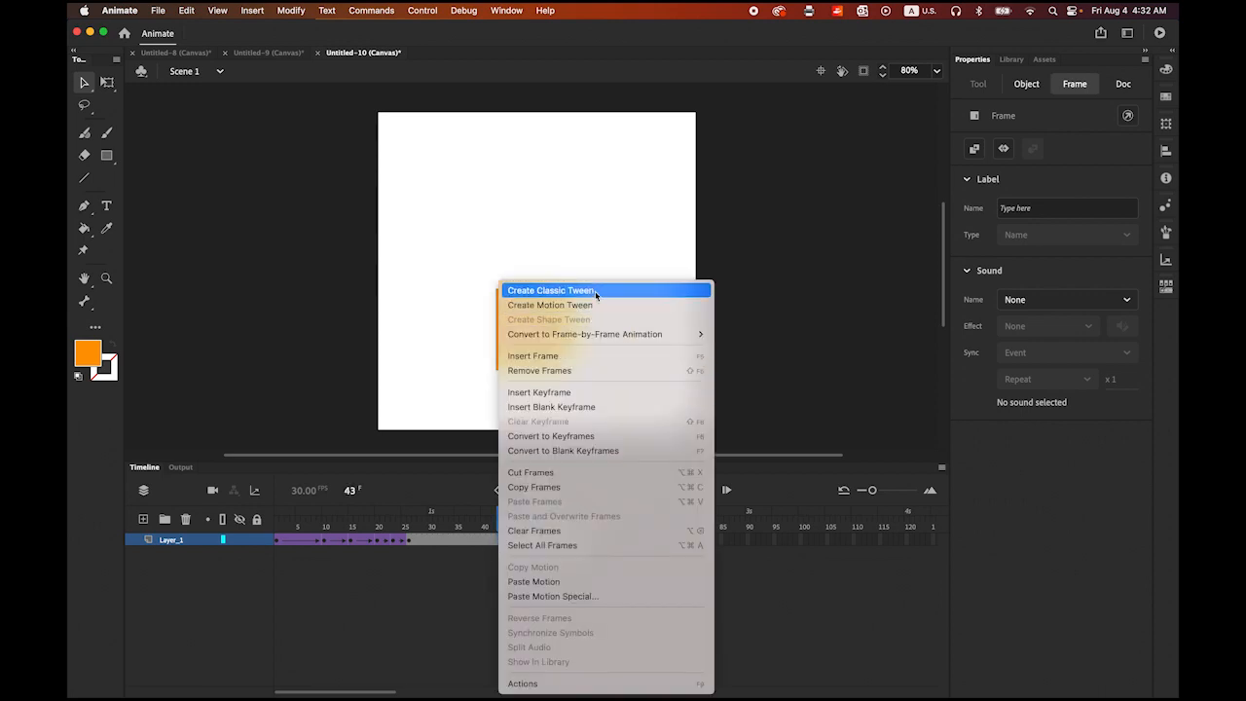
{"action": "left_click", "coordinate": [594, 291]}
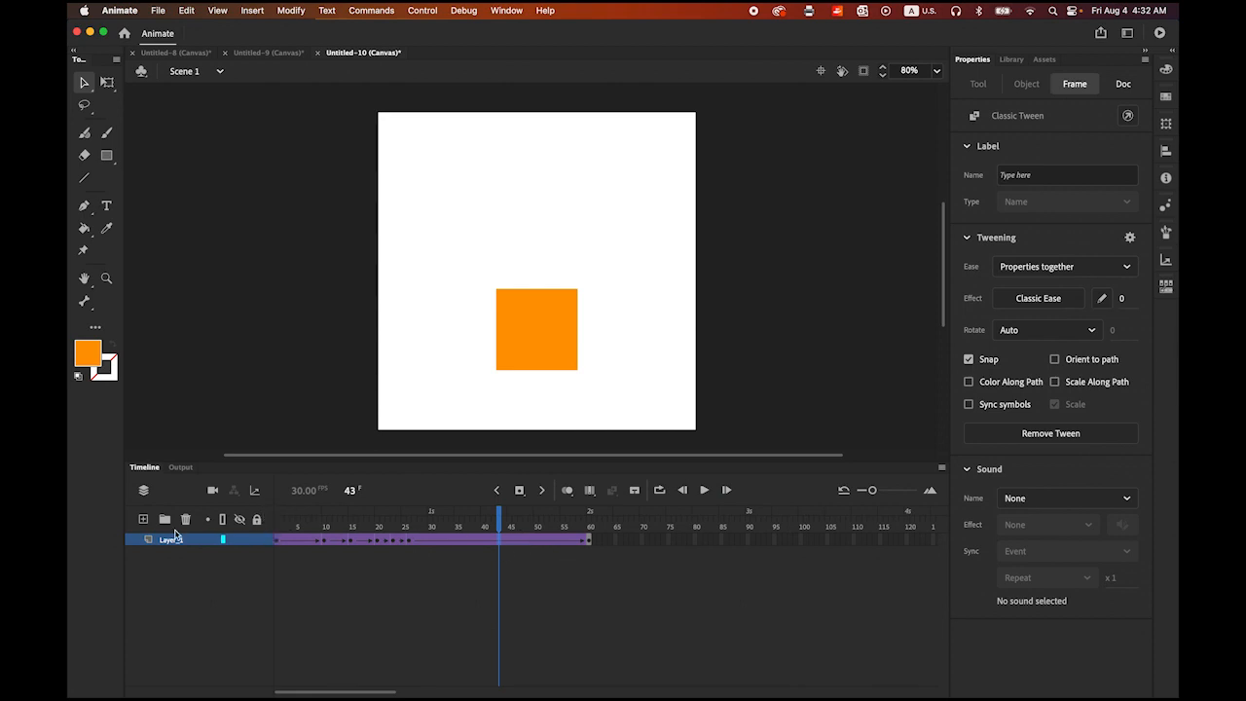
Add a new layer above Layer_1 and insert a keyframe on it at frame 26, where the square comes to rest.
{"action": "left_click", "coordinate": [142, 521]}
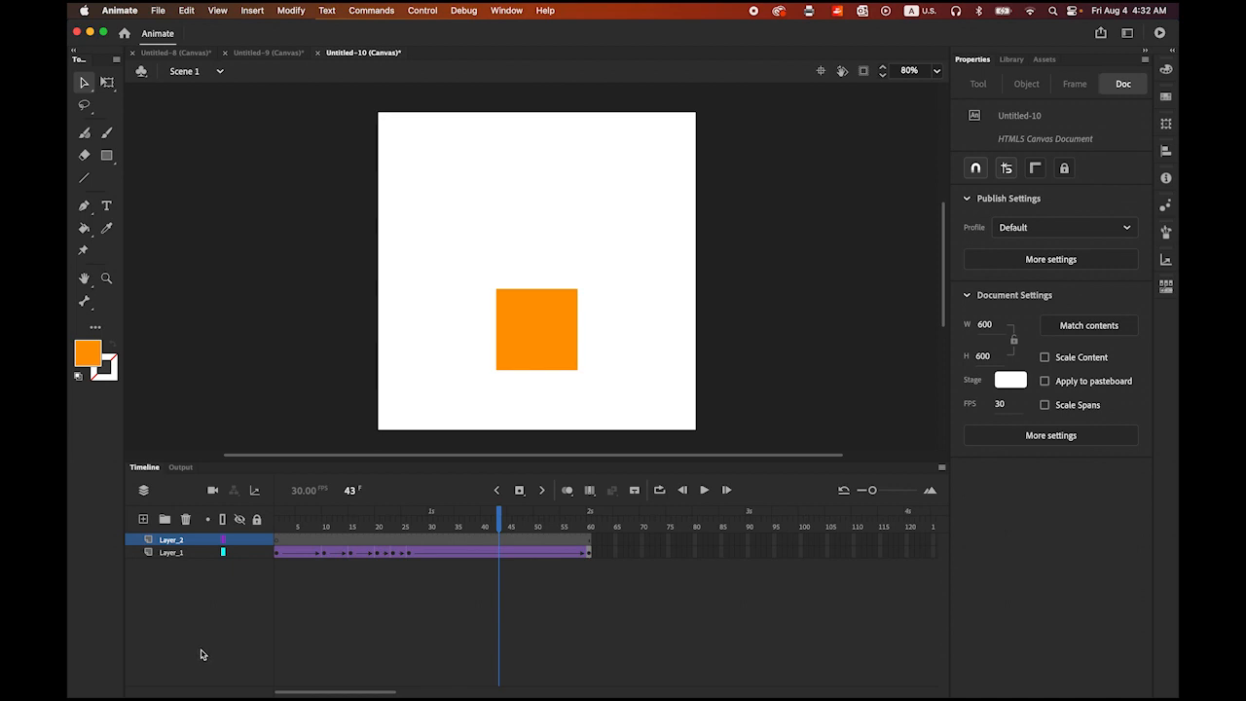
{"action": "left_click", "coordinate": [410, 537]}
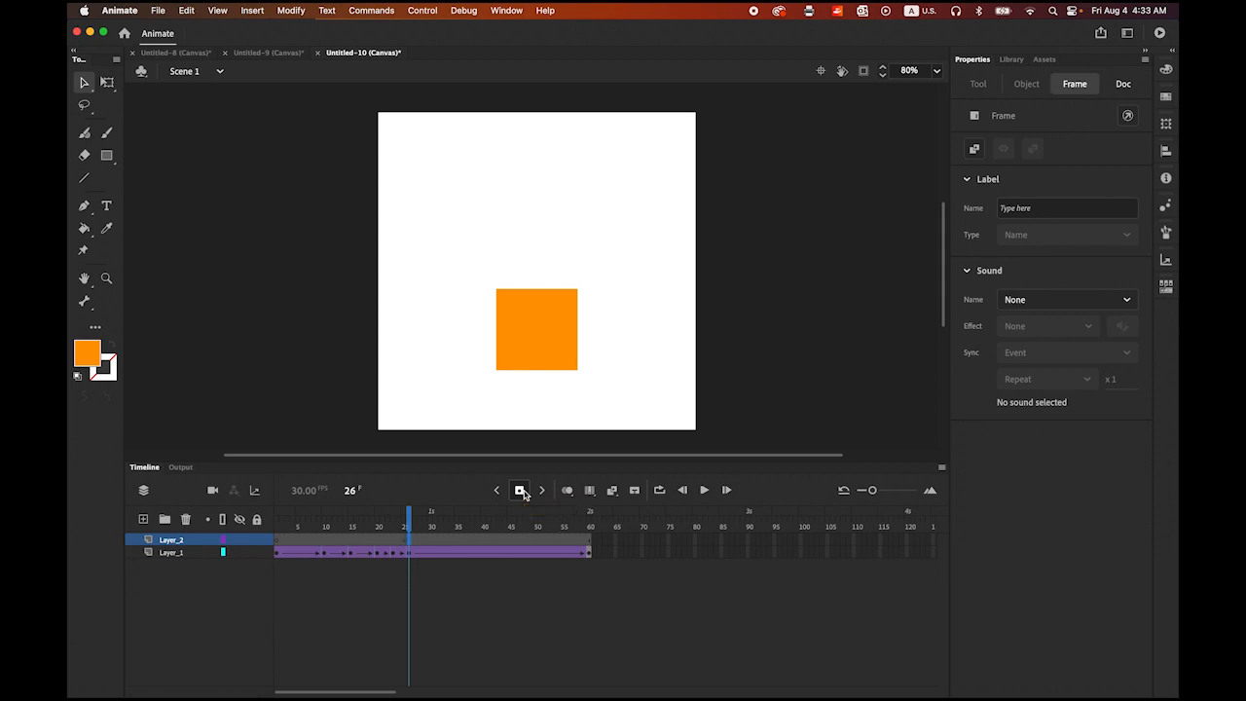
{"action": "left_click_drag", "start_coordinate": [411, 516], "coordinate": [371, 526]}
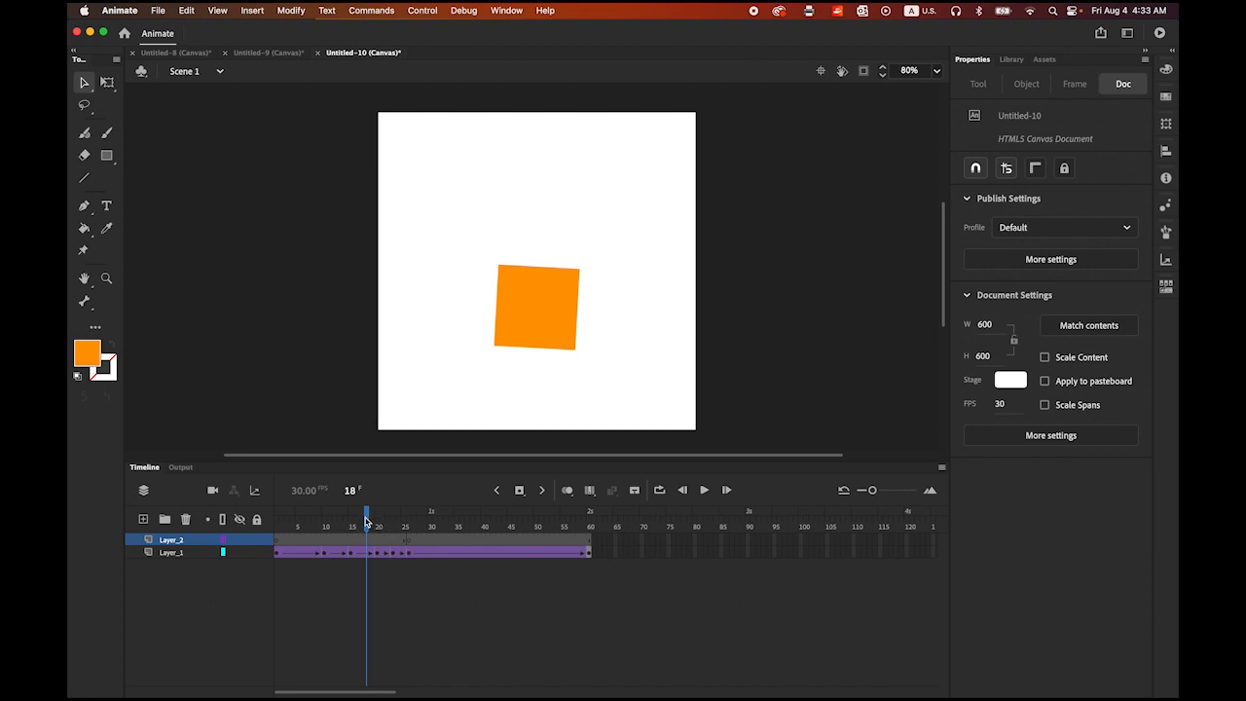
{"action": "left_click_drag", "start_coordinate": [367, 523], "coordinate": [419, 551]}
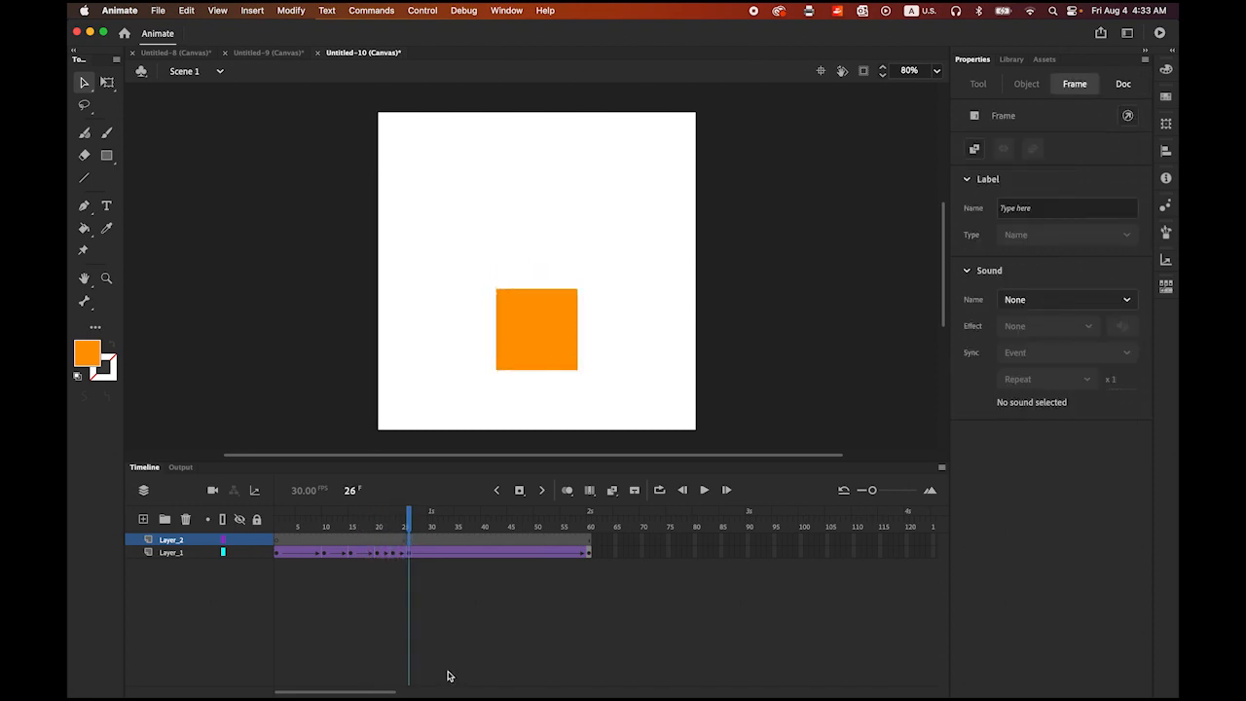
Import logo2.svg from the TechCompany folder into the library, with all paths in the same layer and frame.
{"action": "left_click", "coordinate": [155, 10]}
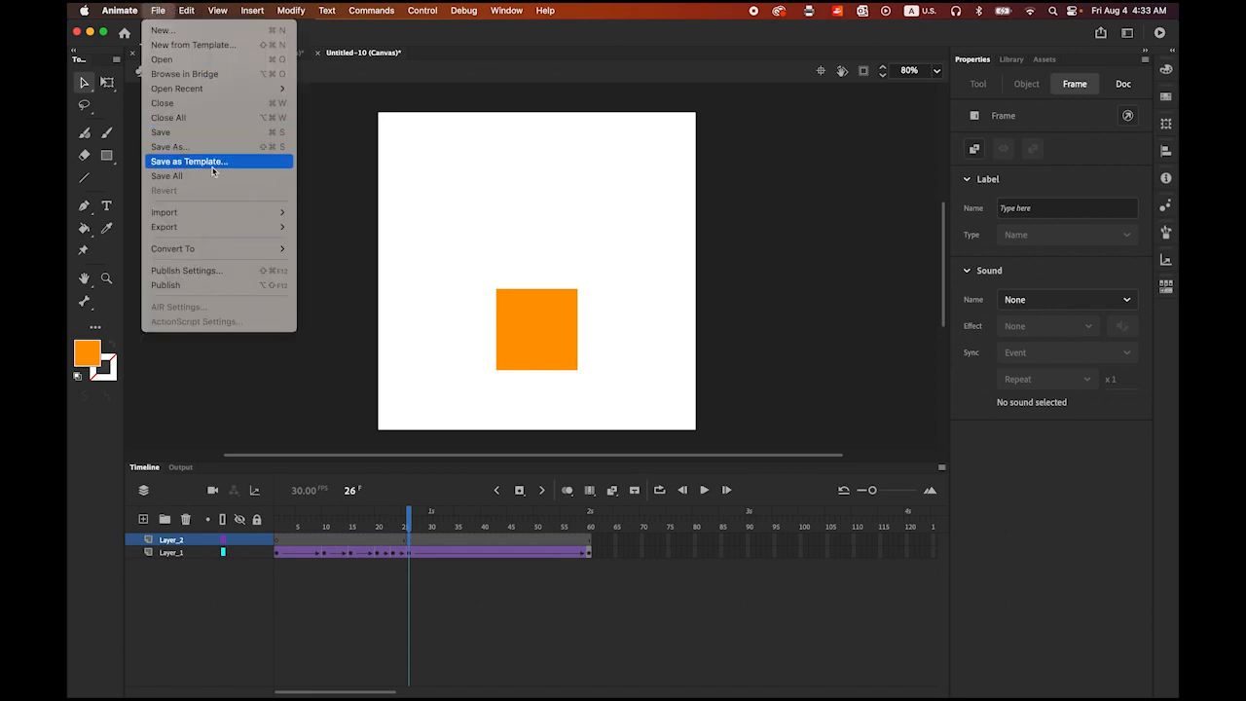
{"action": "mouse_move", "coordinate": [223, 211]}
{"action": "left_click", "coordinate": [324, 230]}
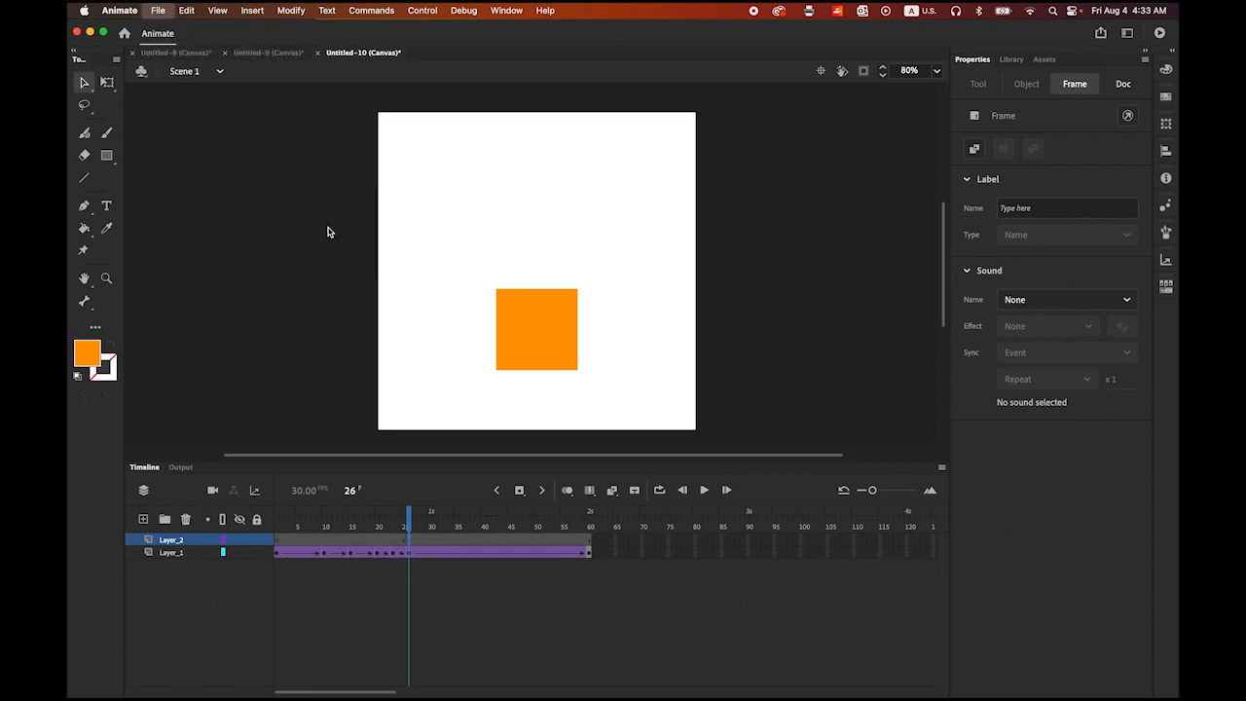
{"action": "left_click", "coordinate": [505, 184]}
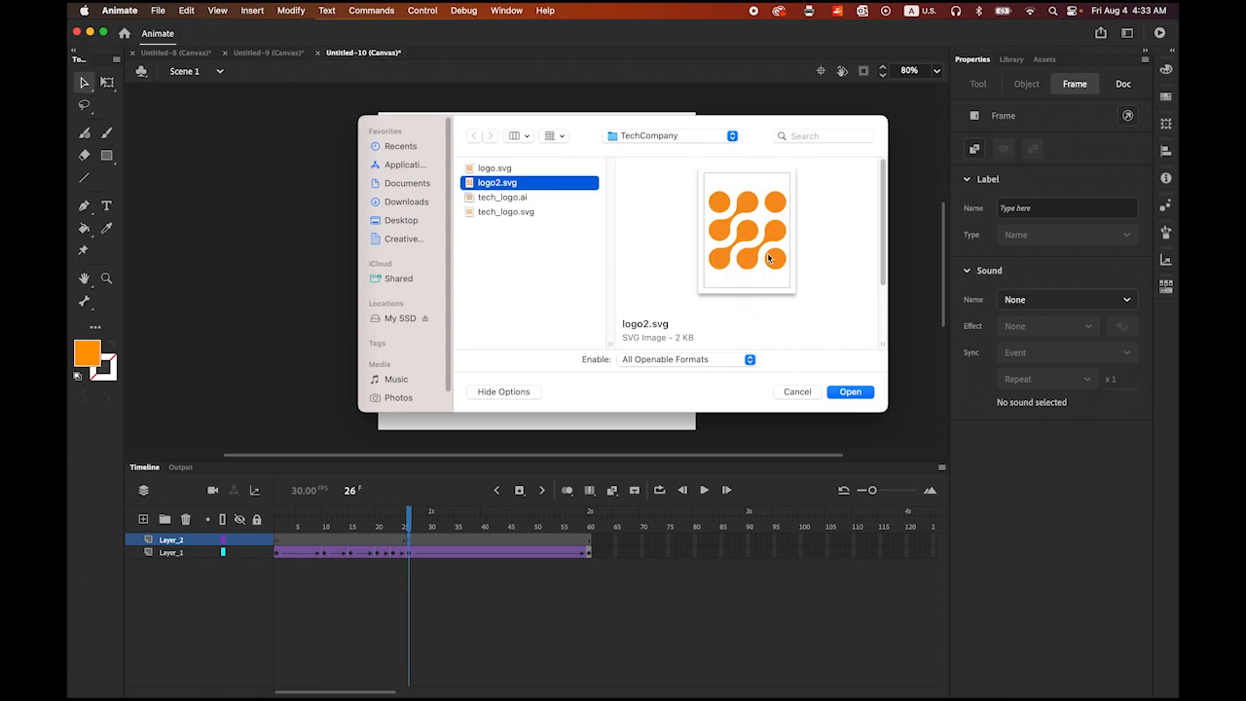
{"action": "left_click", "coordinate": [850, 391]}
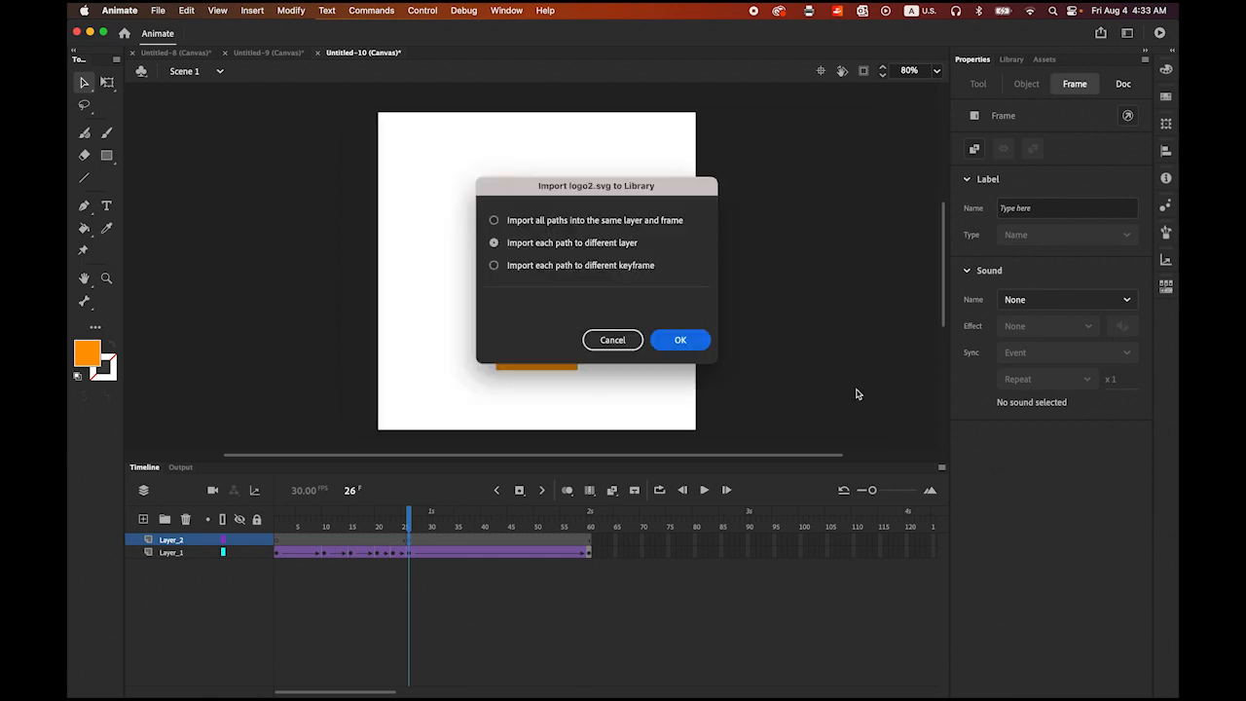
{"action": "left_click", "coordinate": [494, 221]}
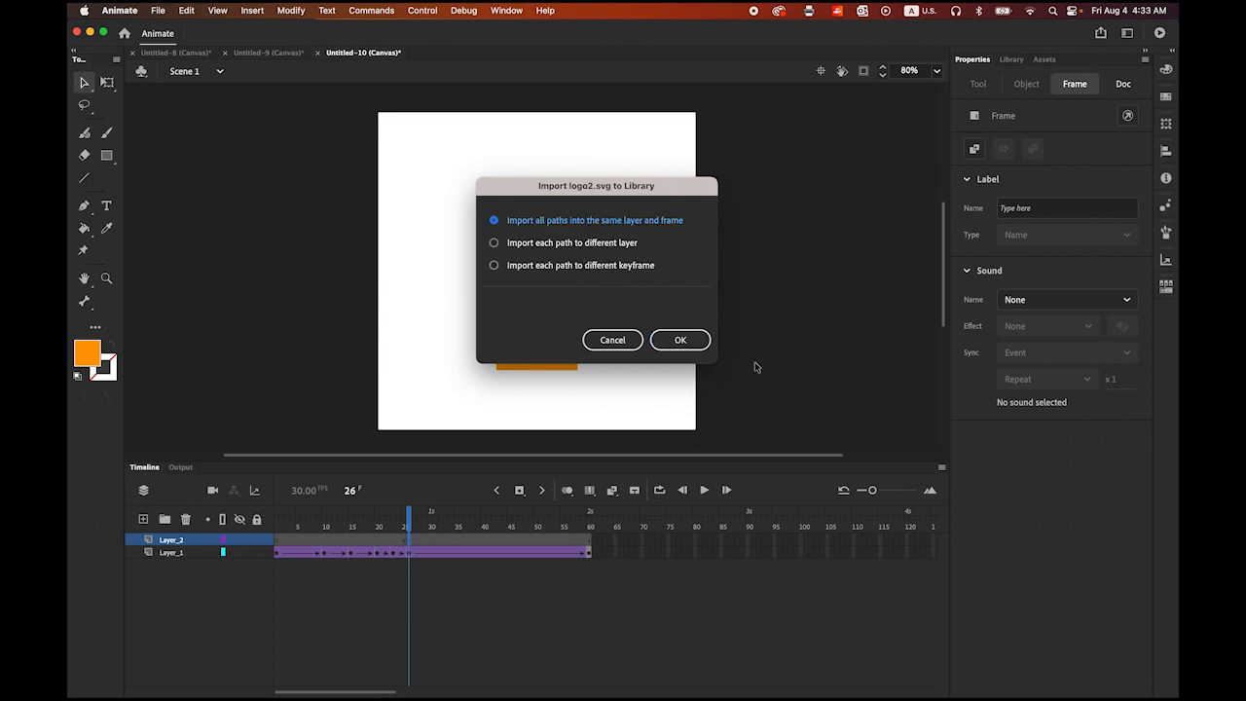
{"action": "left_click", "coordinate": [681, 340]}
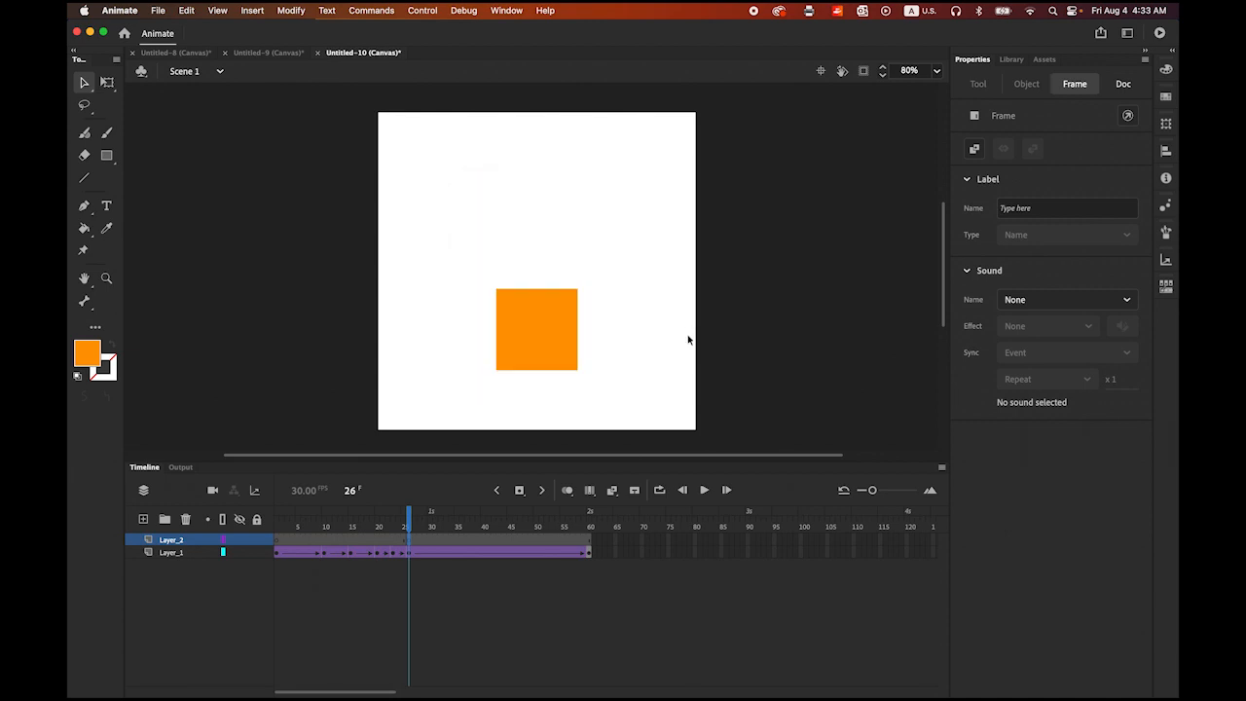
Place the logo2.svg symbol from the library on the stage at frame 26 of Layer_2, over the orange square.
{"action": "left_click", "coordinate": [1011, 62]}
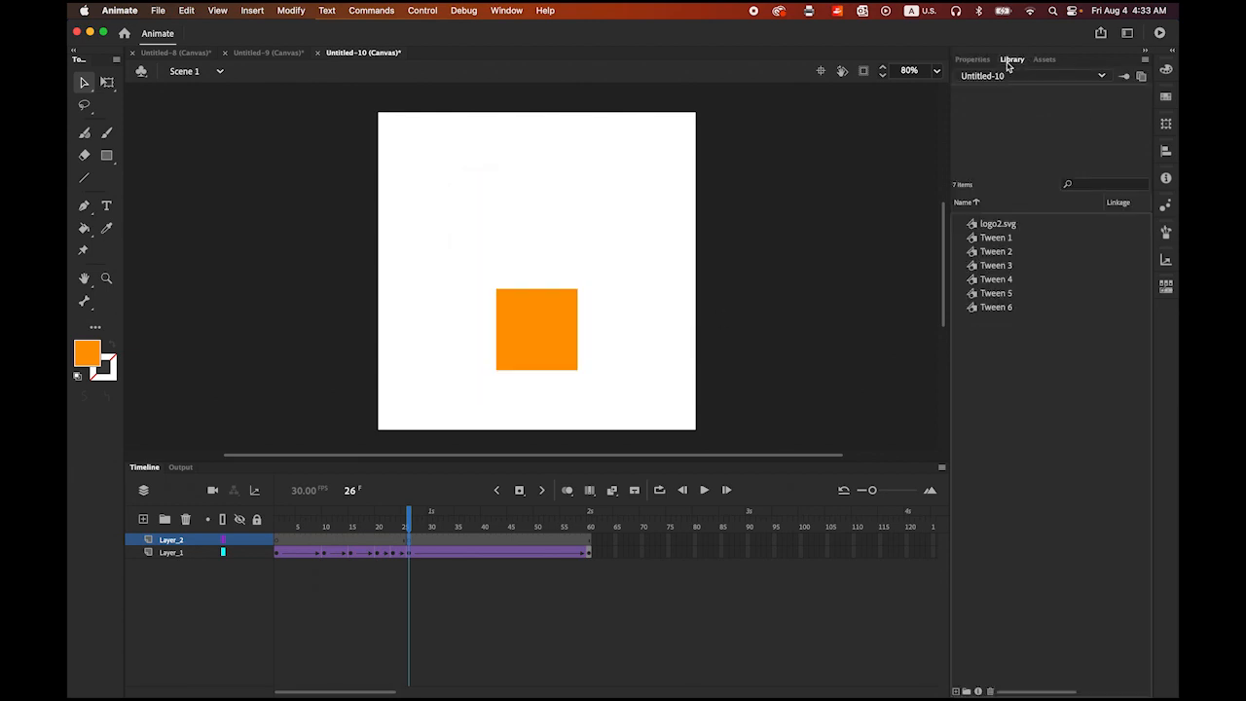
{"action": "left_click", "coordinate": [988, 223]}
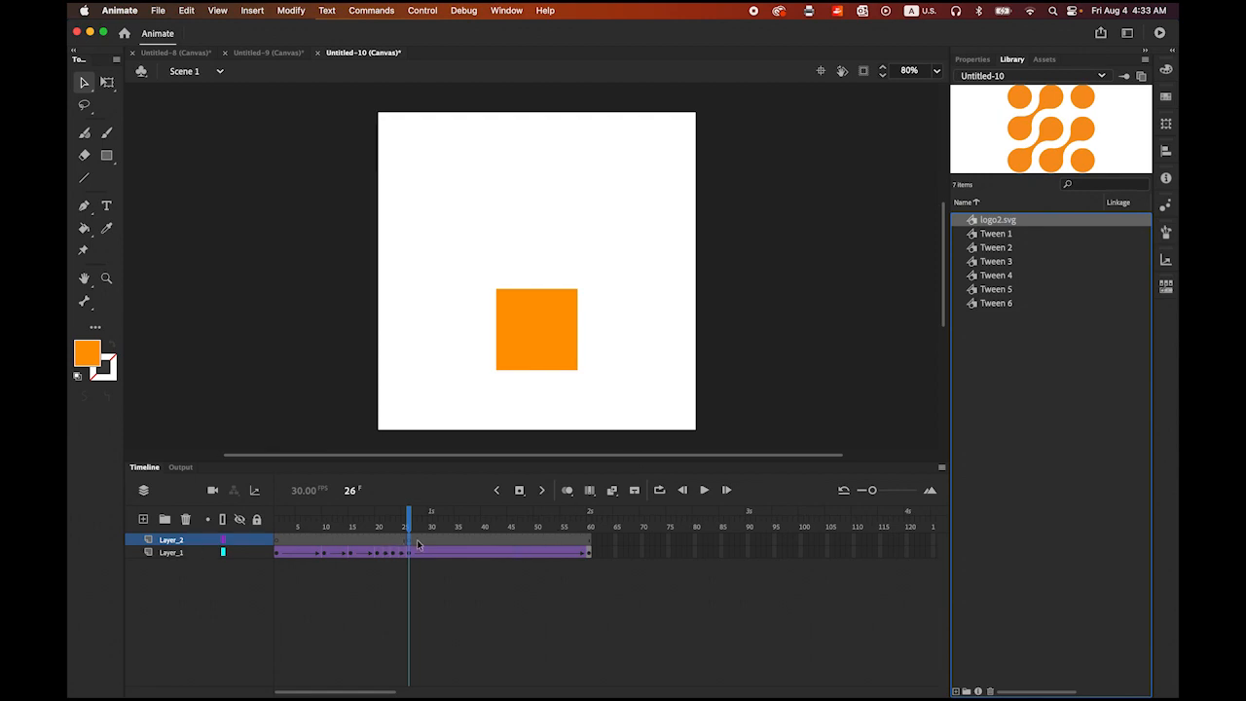
{"action": "left_click", "coordinate": [733, 430]}
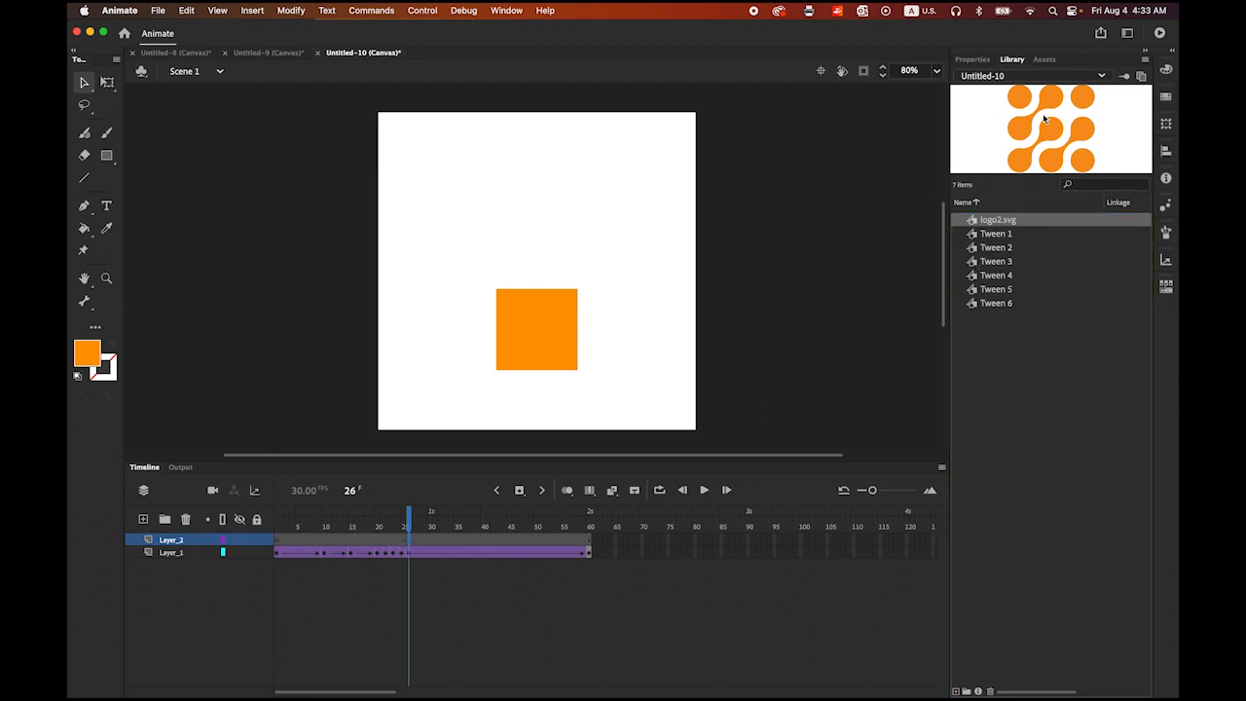
{"action": "left_click_drag", "start_coordinate": [1047, 128], "coordinate": [549, 327]}
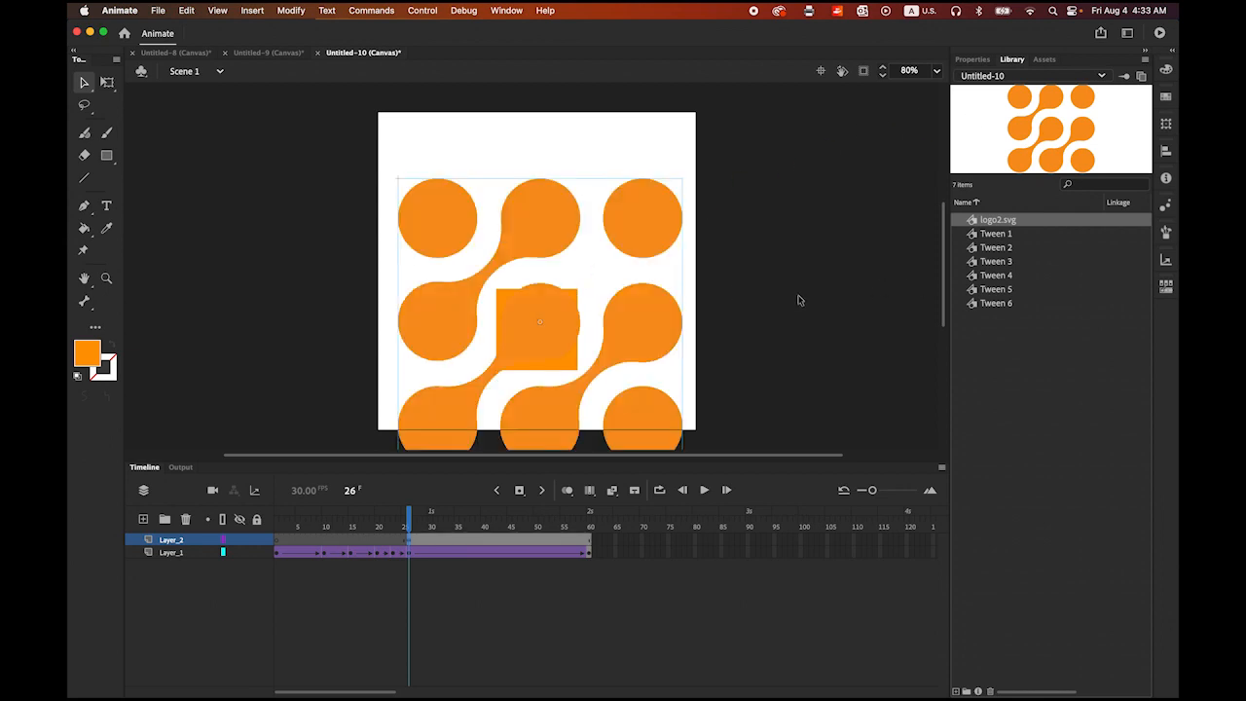
{"action": "left_click_drag", "start_coordinate": [639, 328], "coordinate": [648, 298]}
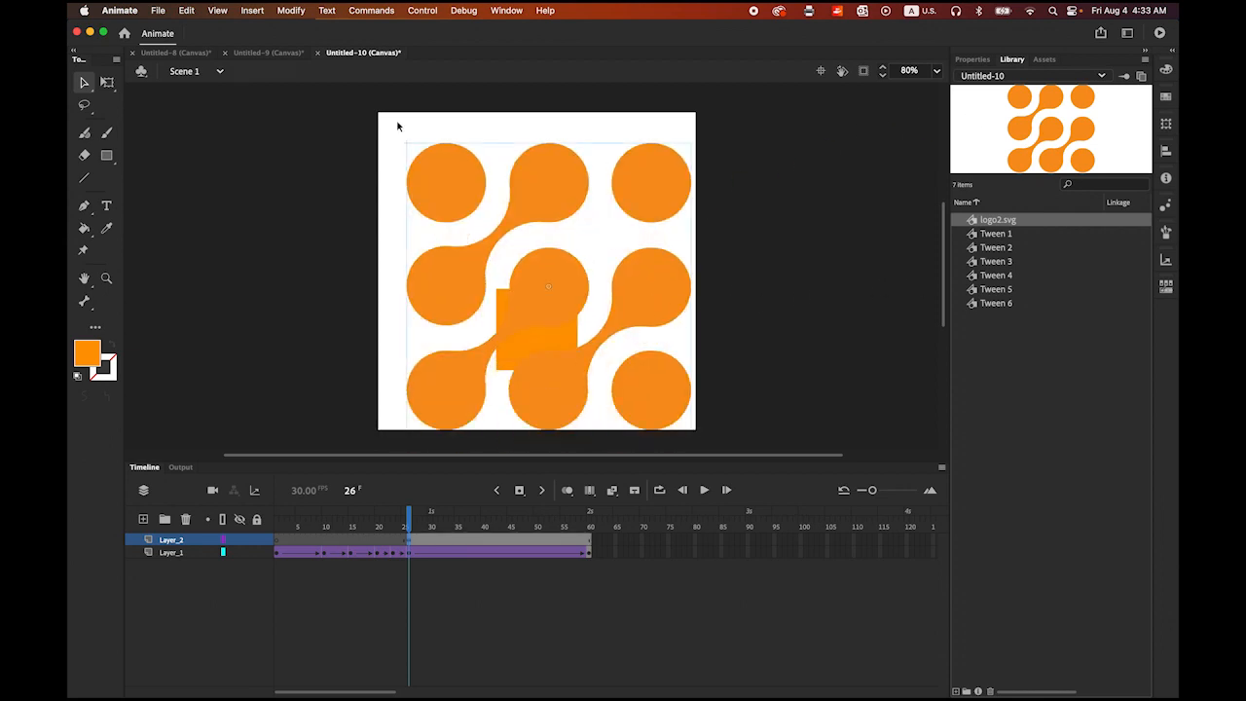
Scale the logo down with Free Transform to fit inside the orange square, center it there, and return to the Selection tool.
{"action": "left_click", "coordinate": [108, 82]}
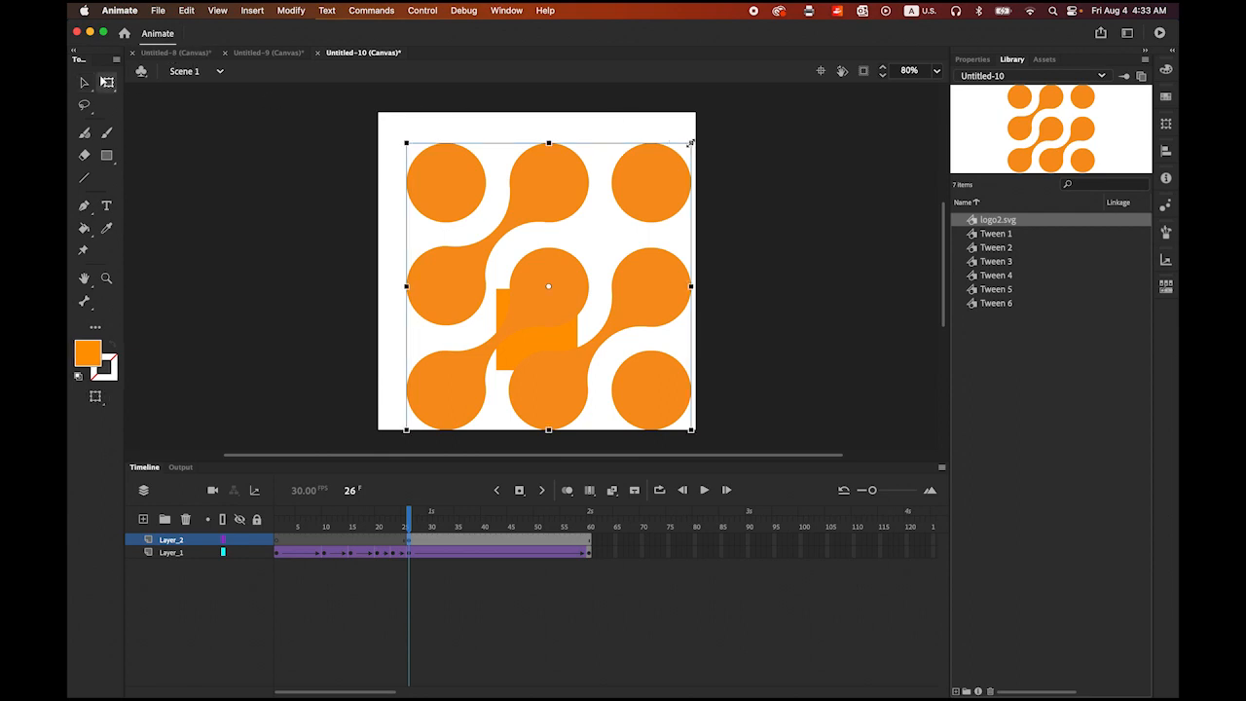
{"action": "left_click_drag", "start_coordinate": [680, 147], "coordinate": [583, 222]}
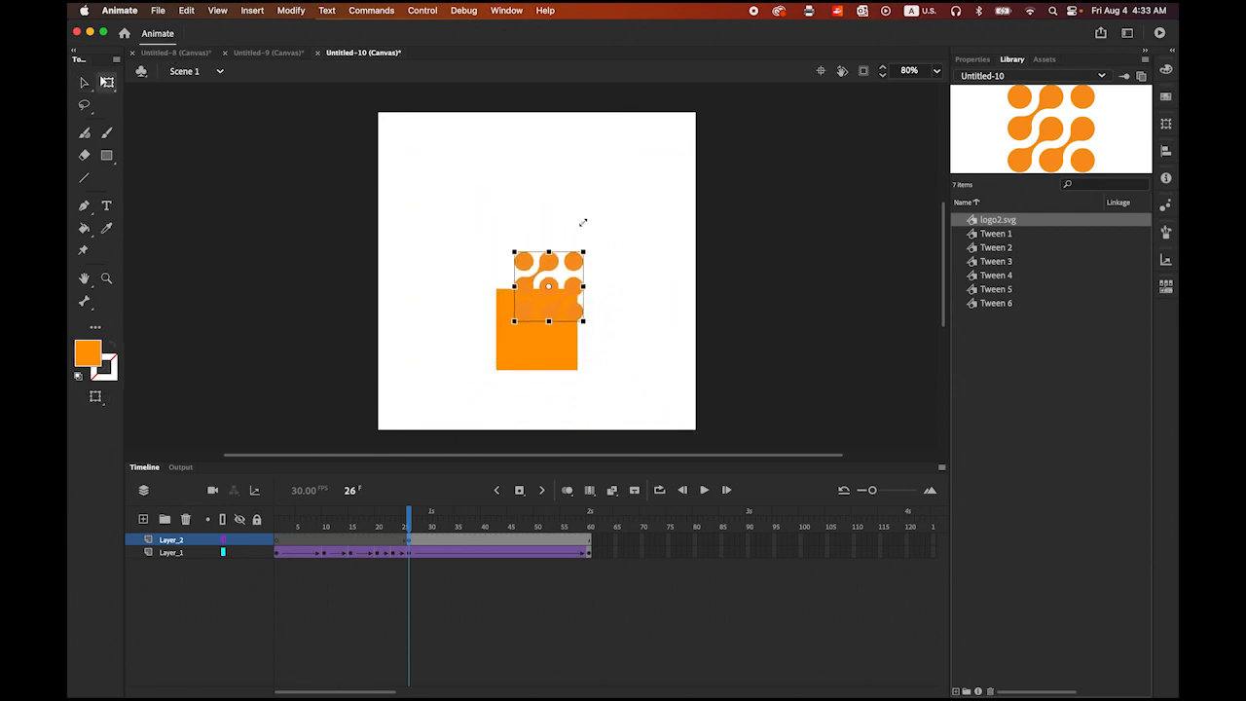
{"action": "left_click", "coordinate": [570, 306]}
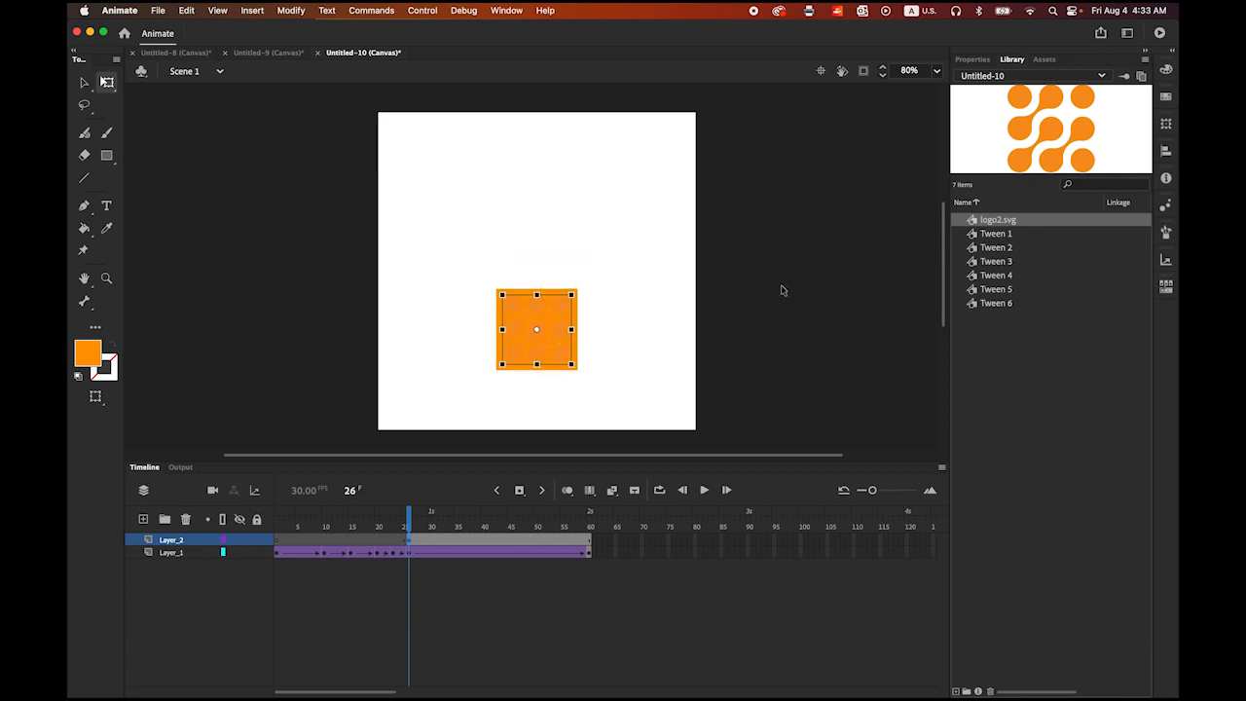
{"action": "left_click", "coordinate": [84, 83]}
{"action": "left_click", "coordinate": [331, 215]}
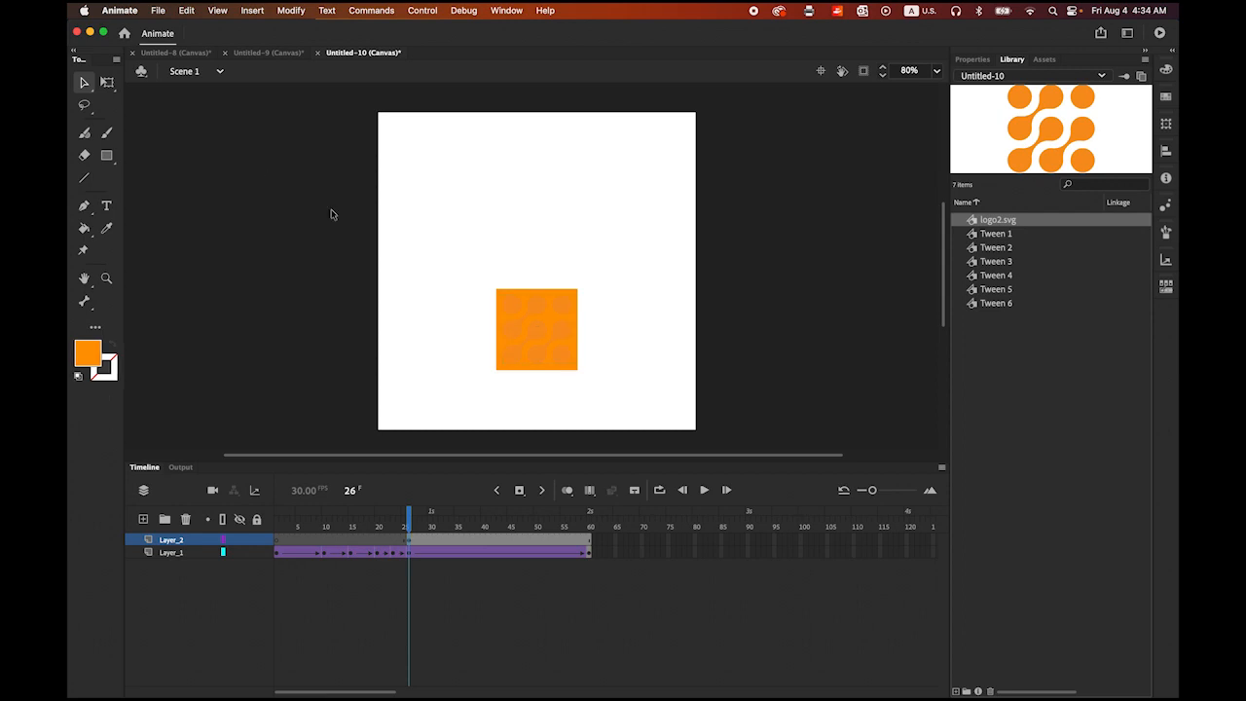
{"action": "left_click_drag", "start_coordinate": [537, 338], "coordinate": [628, 374]}
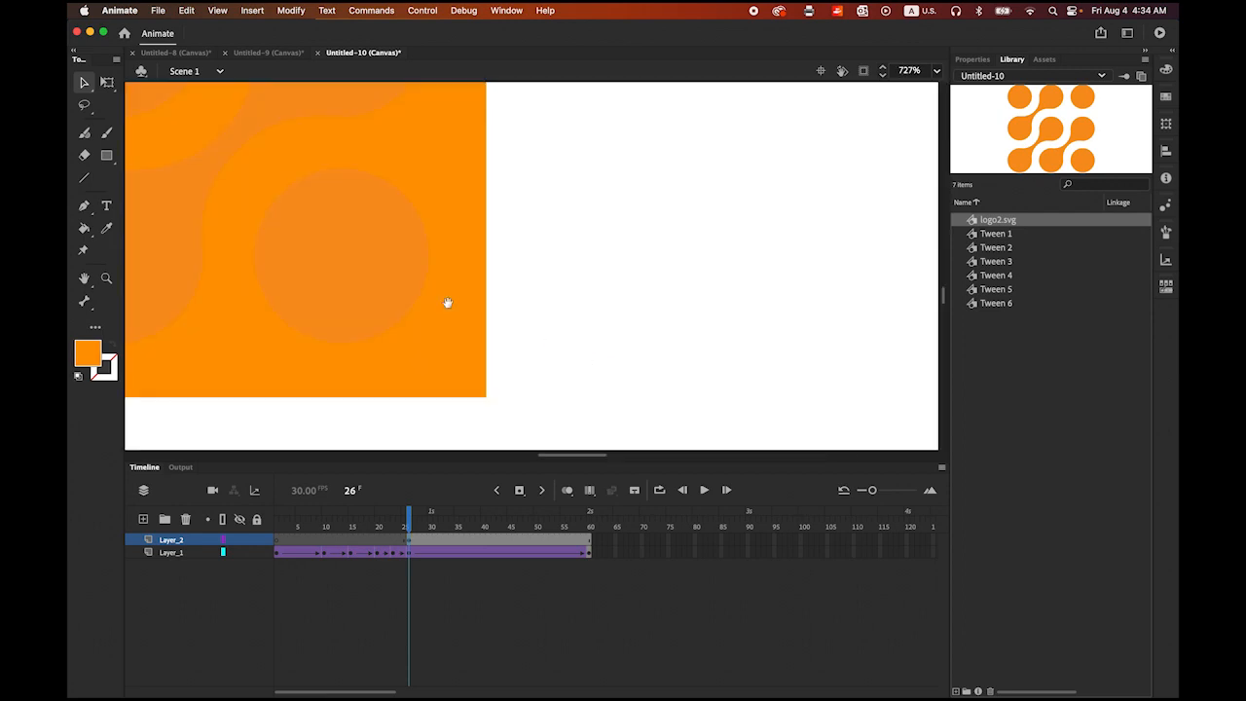
{"action": "left_click", "coordinate": [351, 252], "text": "alt"}
{"action": "left_click", "coordinate": [351, 251], "text": "alt"}
{"action": "scroll", "coordinate": [500, 270], "scroll_direction": "up", "scroll_amount": 2}
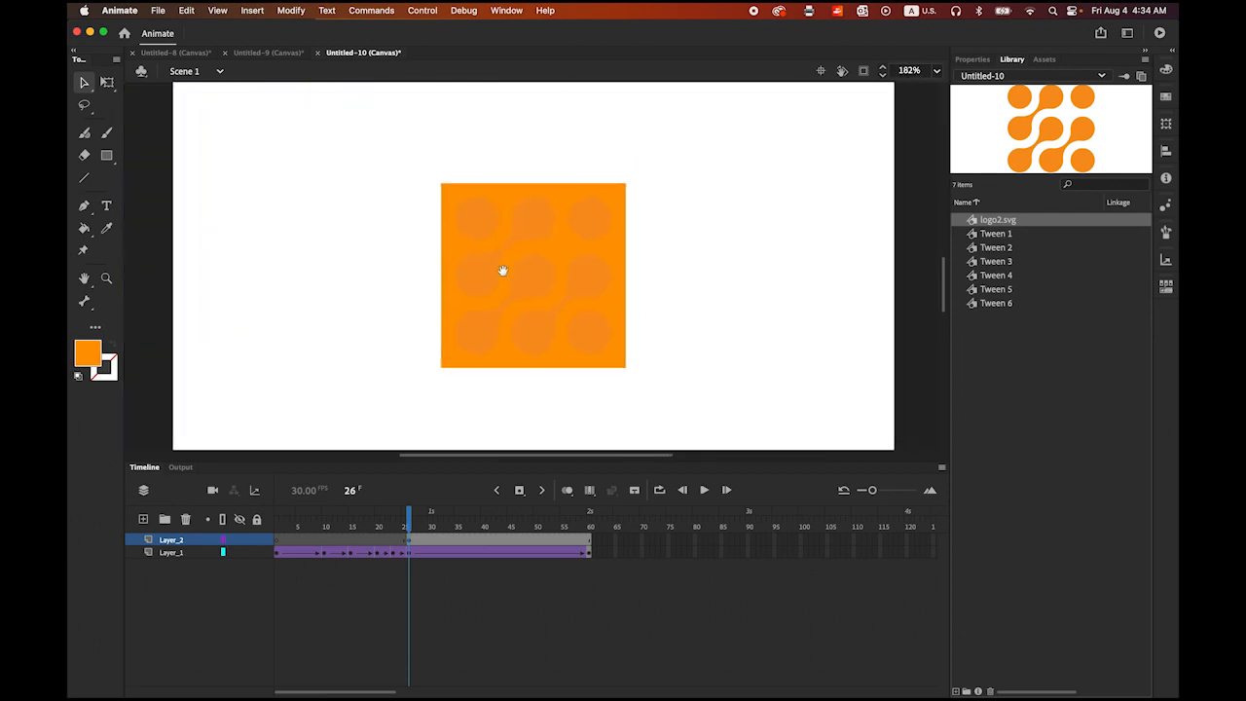
{"action": "left_click", "coordinate": [83, 83]}
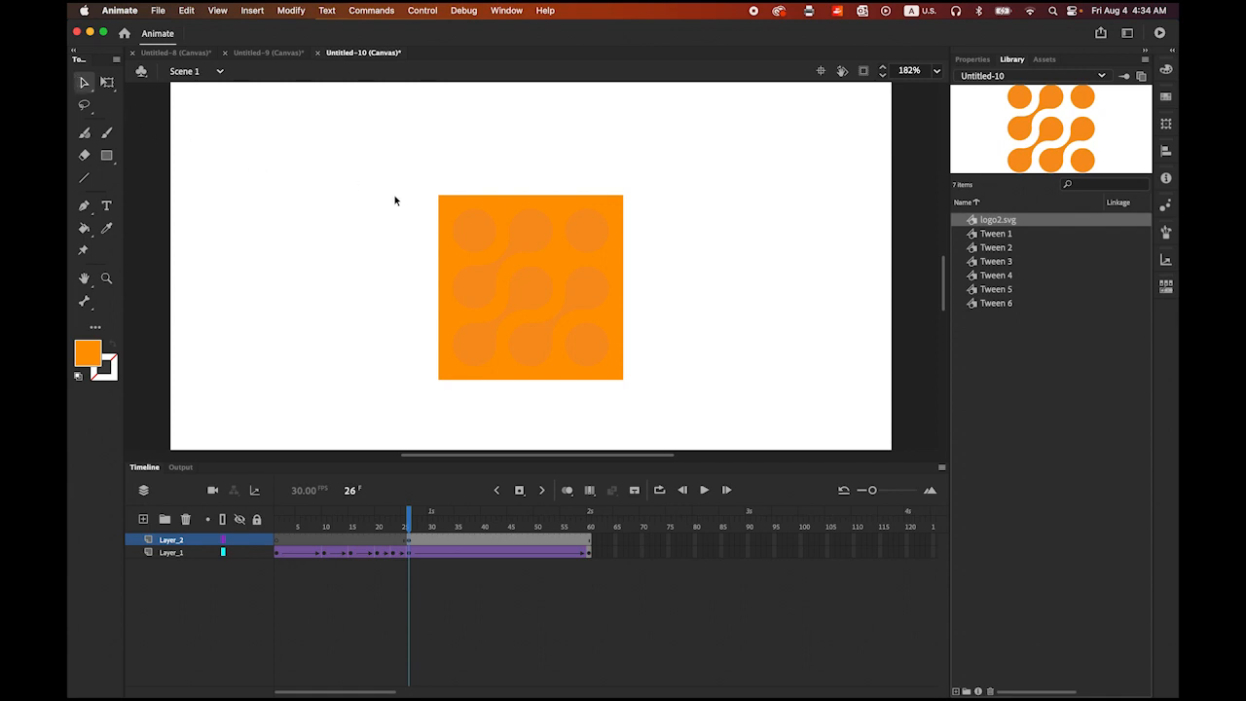
Break the logo on the square apart twice, reducing it to editable raw shapes.
{"action": "left_click", "coordinate": [537, 228]}
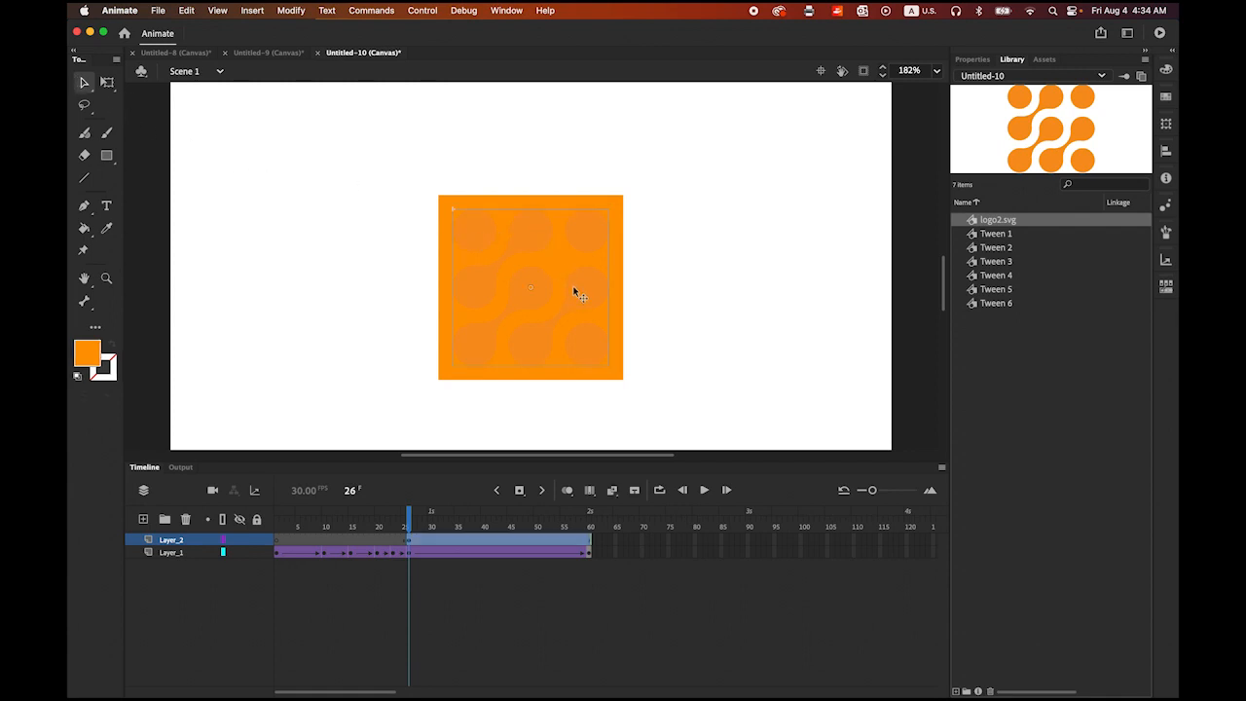
{"action": "left_click", "coordinate": [290, 11]}
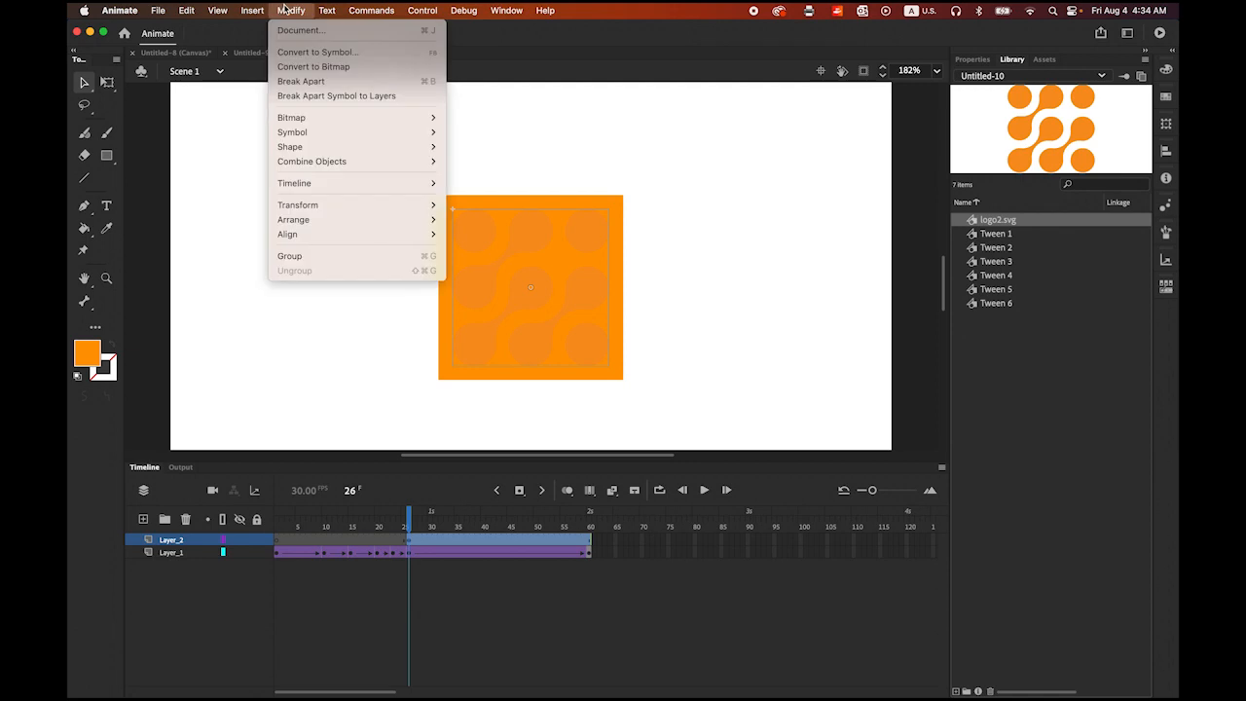
{"action": "left_click", "coordinate": [335, 81]}
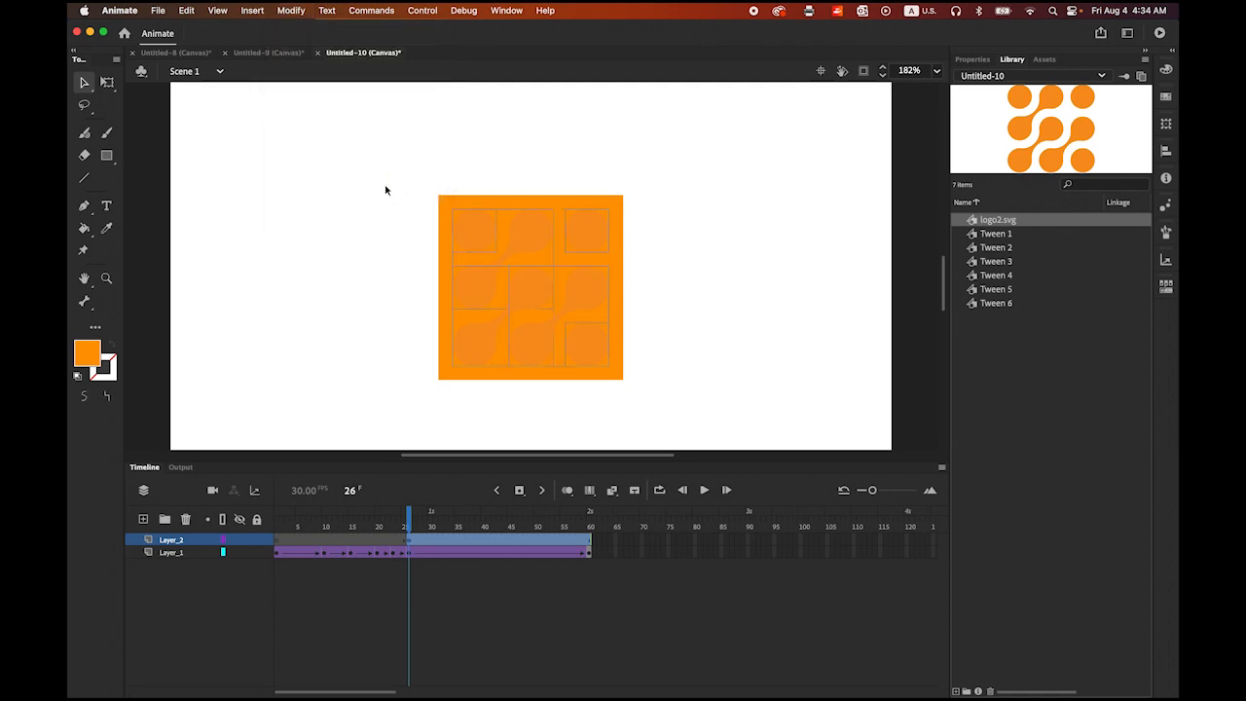
{"action": "left_click", "coordinate": [303, 12]}
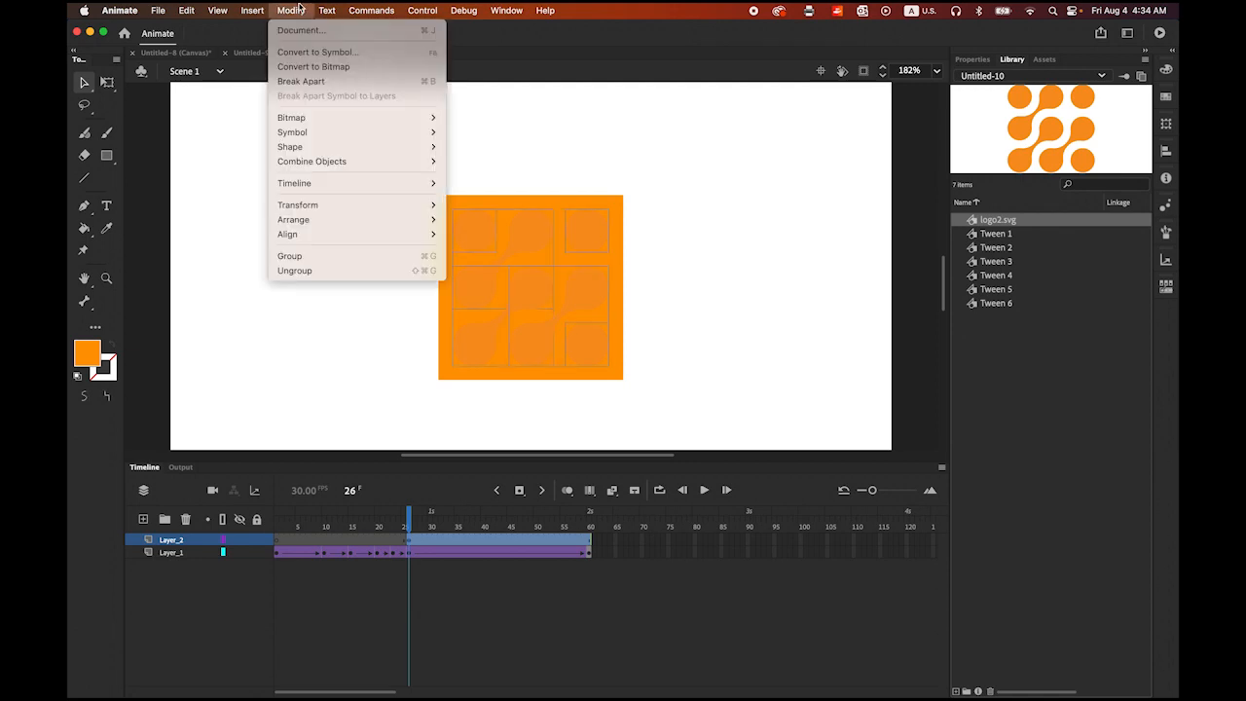
{"action": "left_click", "coordinate": [322, 84]}
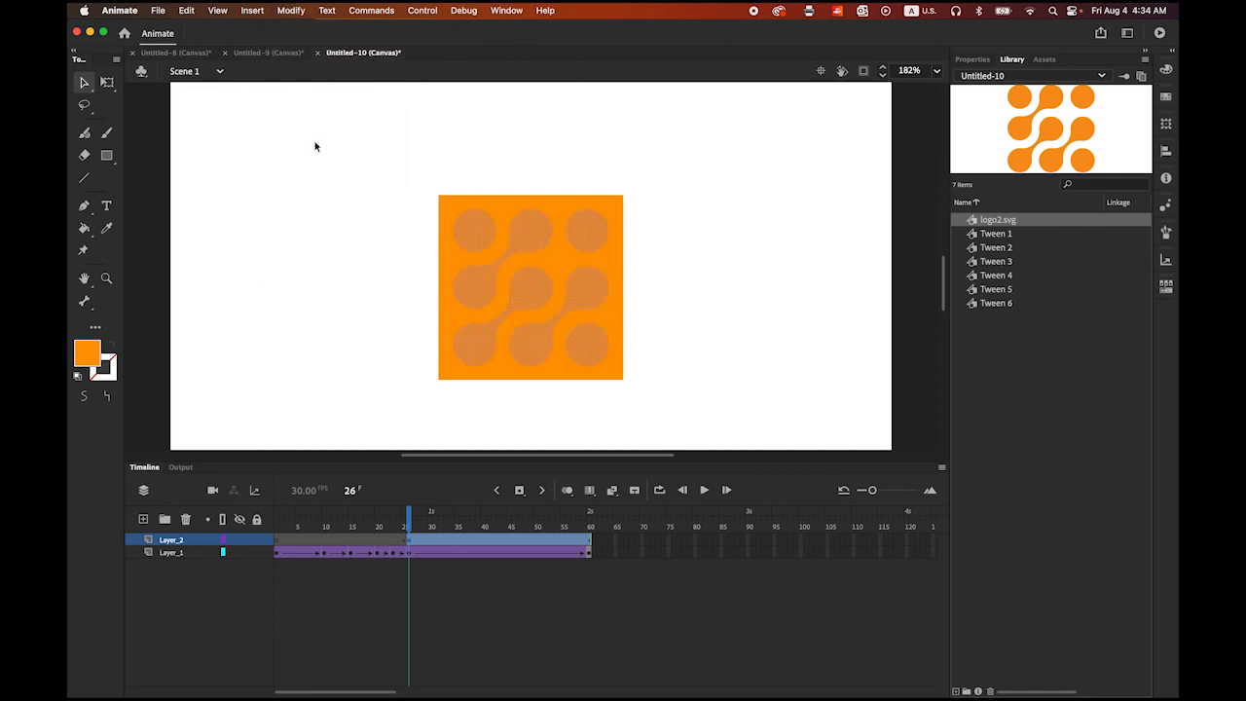
Recolor the logo shapes with the same orange fill as the square, #FF9900, and deselect them.
{"action": "left_click", "coordinate": [88, 356]}
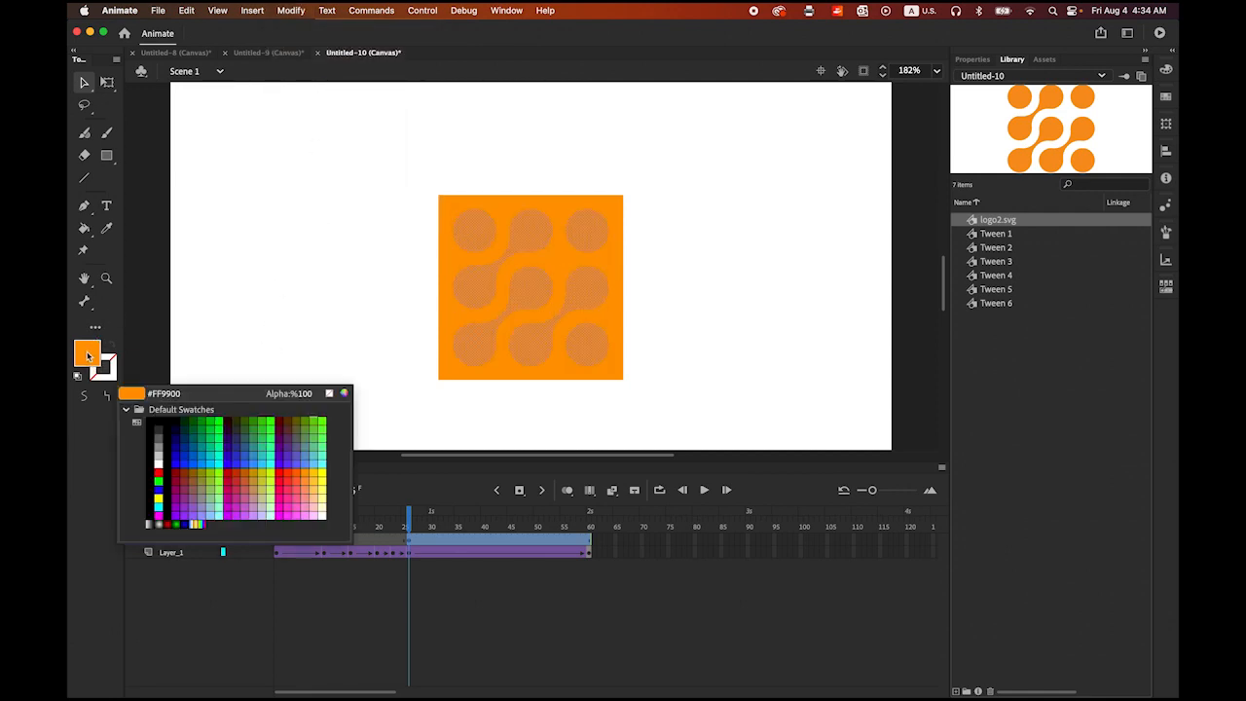
{"action": "left_click", "coordinate": [312, 468]}
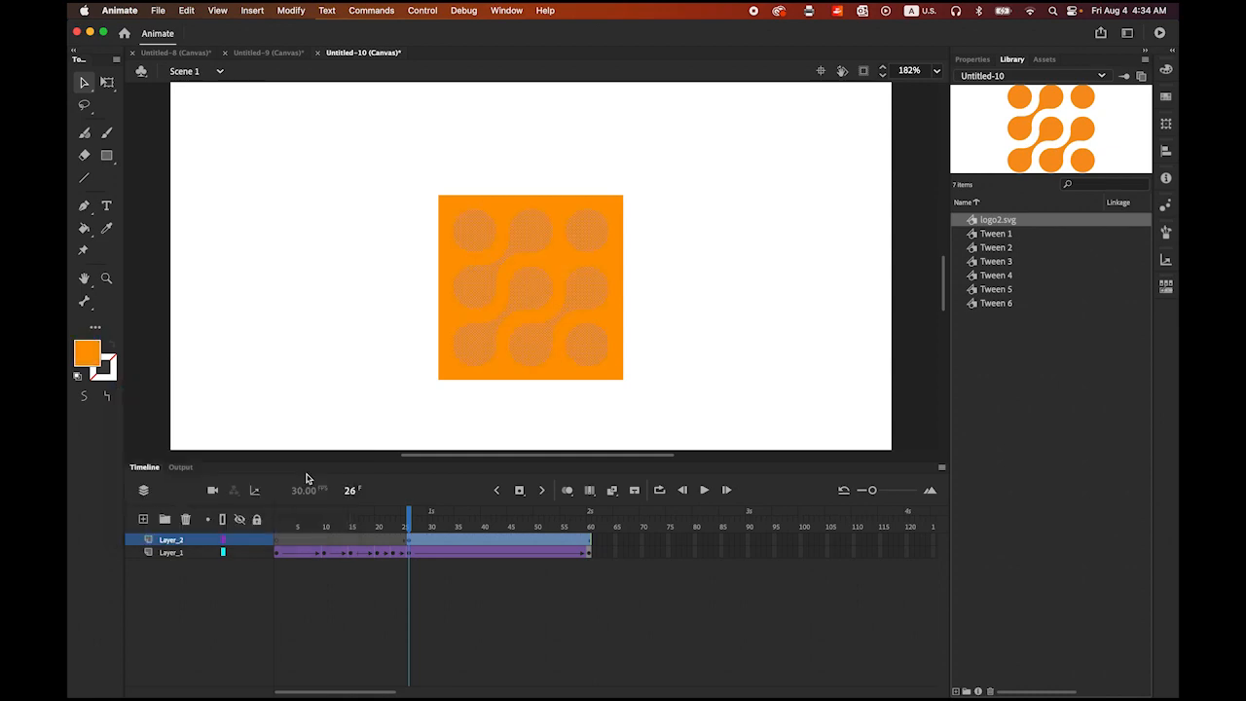
{"action": "left_click", "coordinate": [84, 83]}
{"action": "left_click", "coordinate": [259, 142]}
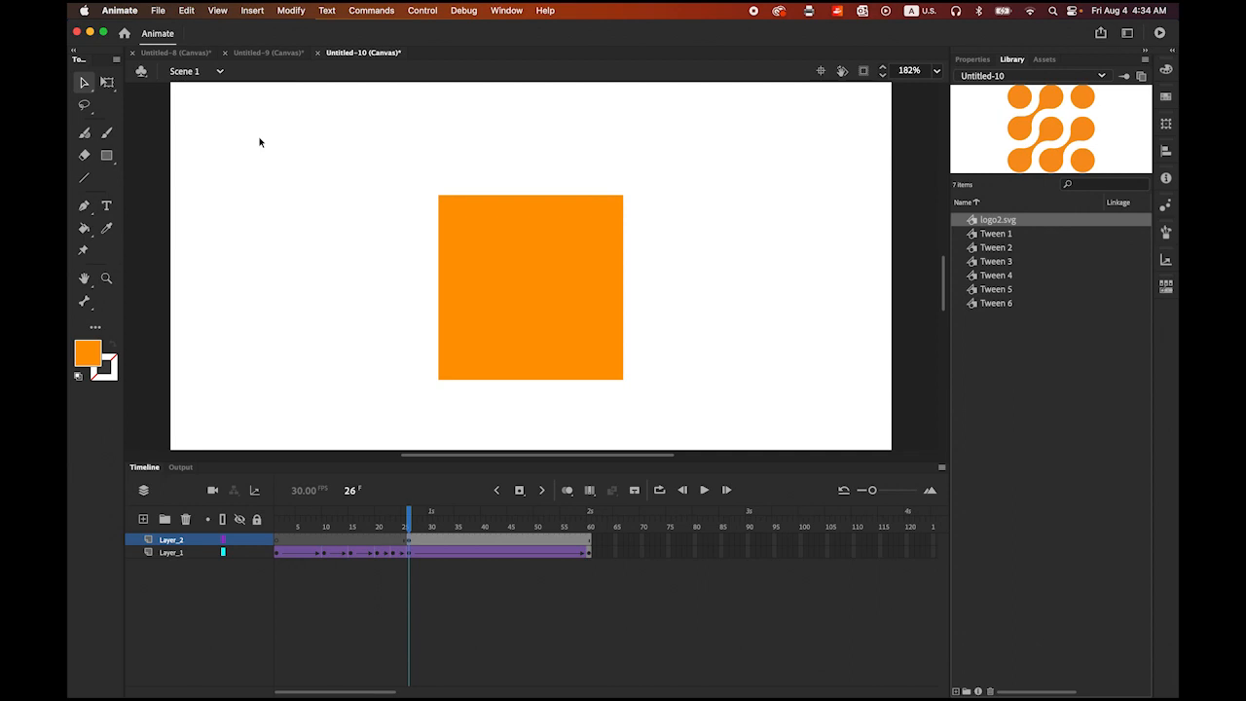
Insert a keyframe at frame 60 of Layer_2 and create a classic tween between frames 26 and 60.
{"action": "left_click", "coordinate": [589, 543]}
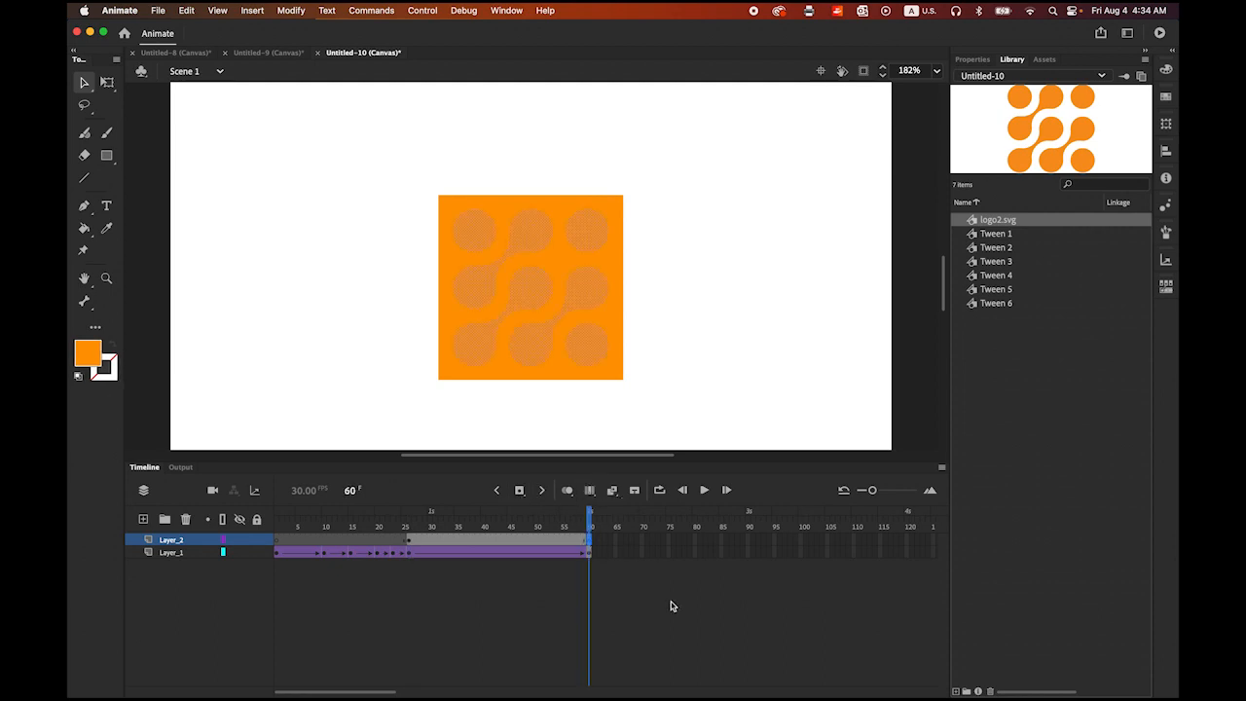
{"action": "right_click", "coordinate": [499, 538]}
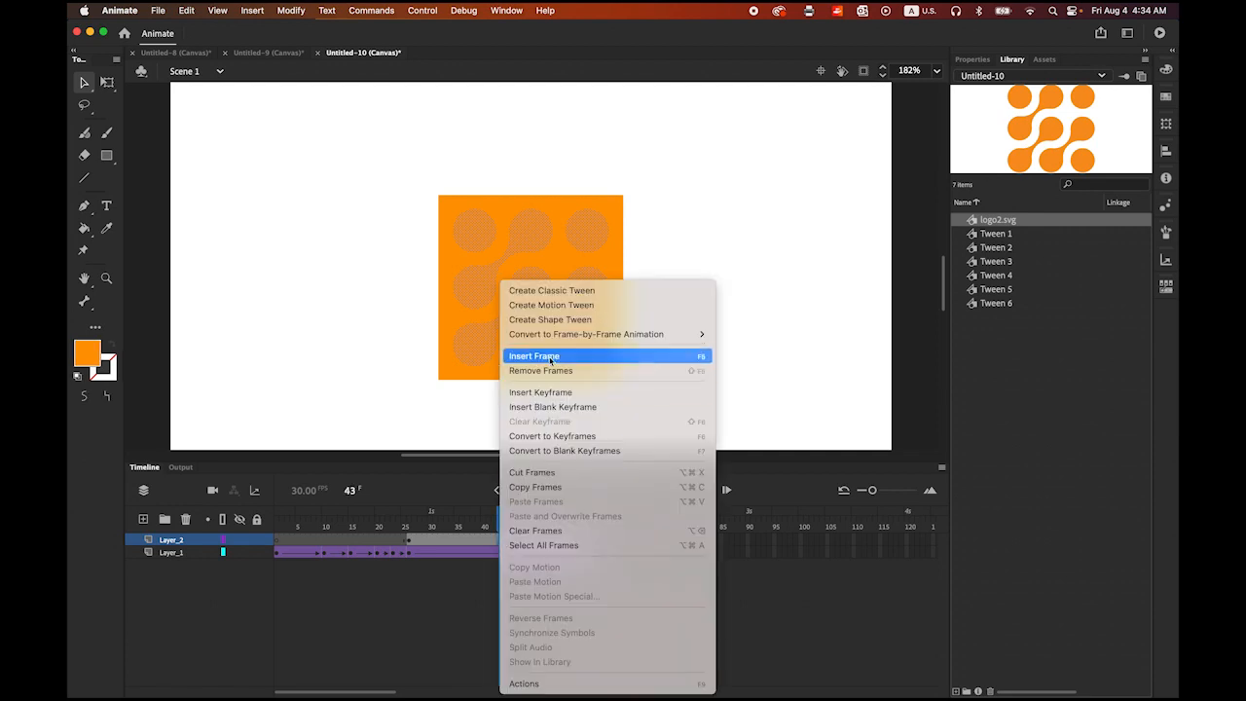
{"action": "left_click", "coordinate": [583, 289]}
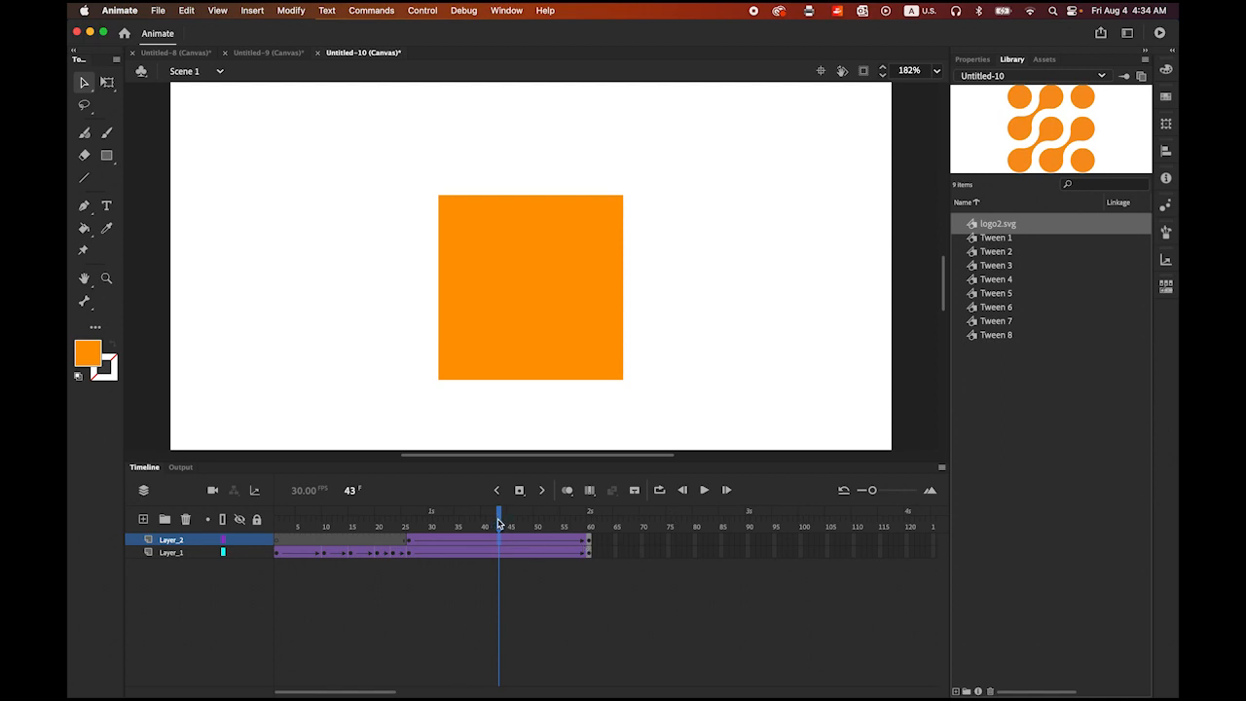
Apply an Alpha color effect of 0% to the orange square at frame 60 of Layer_1.
{"action": "left_click_drag", "start_coordinate": [498, 523], "coordinate": [591, 553]}
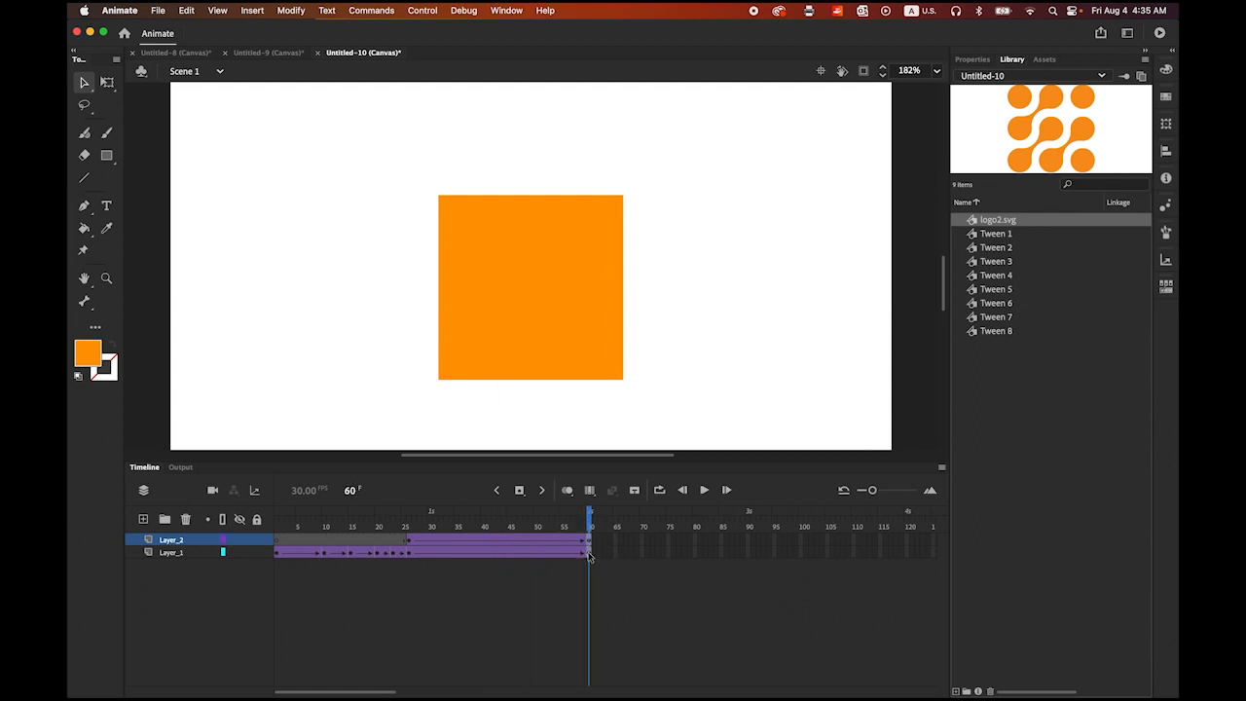
{"action": "left_click", "coordinate": [589, 552]}
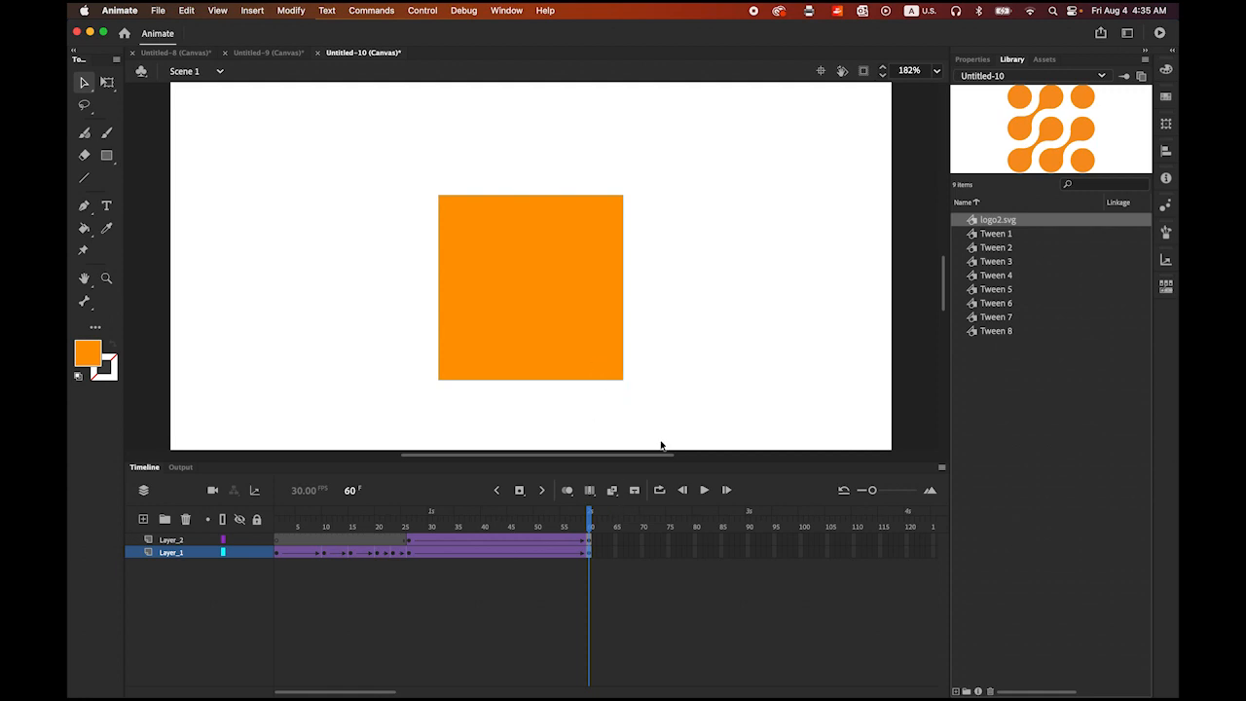
{"action": "left_click", "coordinate": [972, 60]}
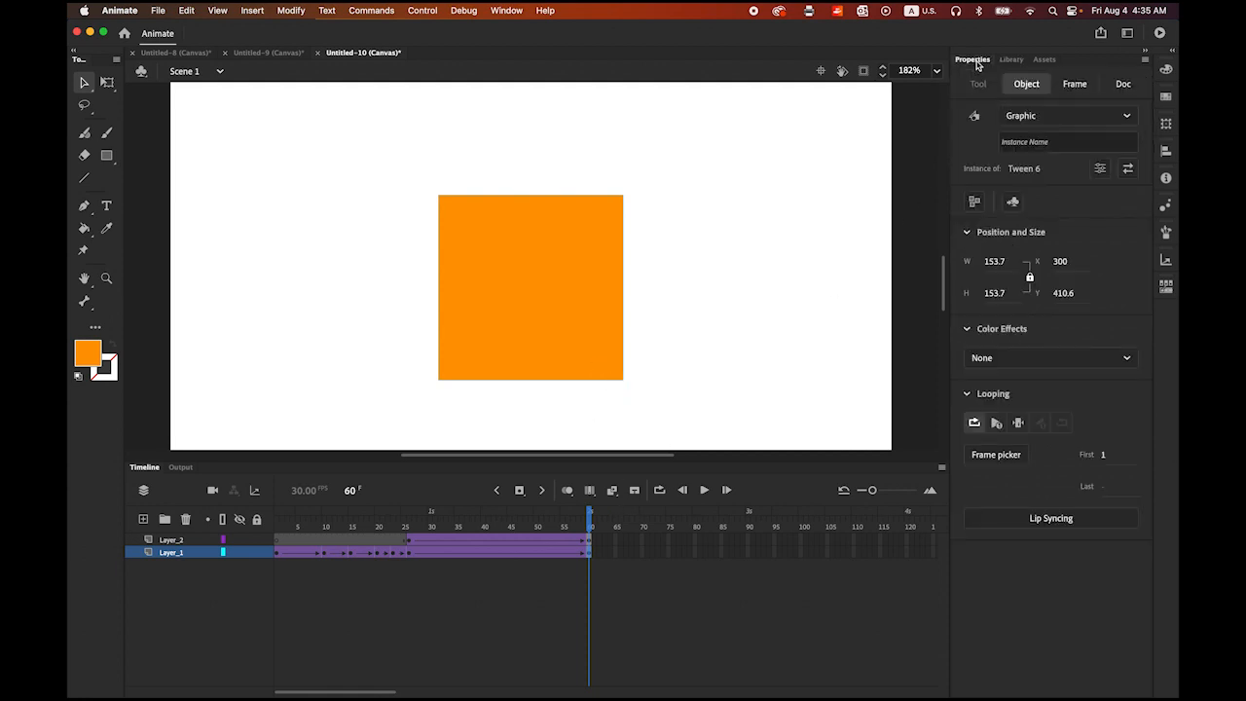
{"action": "left_click", "coordinate": [1130, 358]}
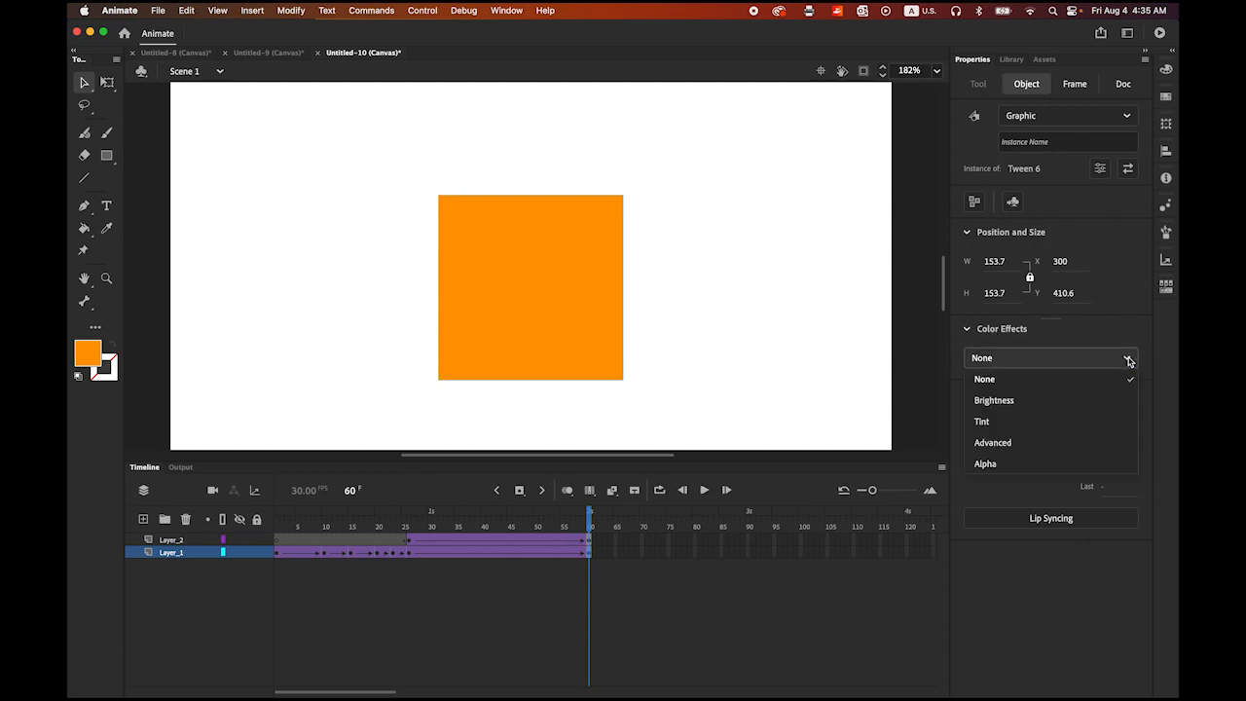
{"action": "left_click", "coordinate": [1005, 463]}
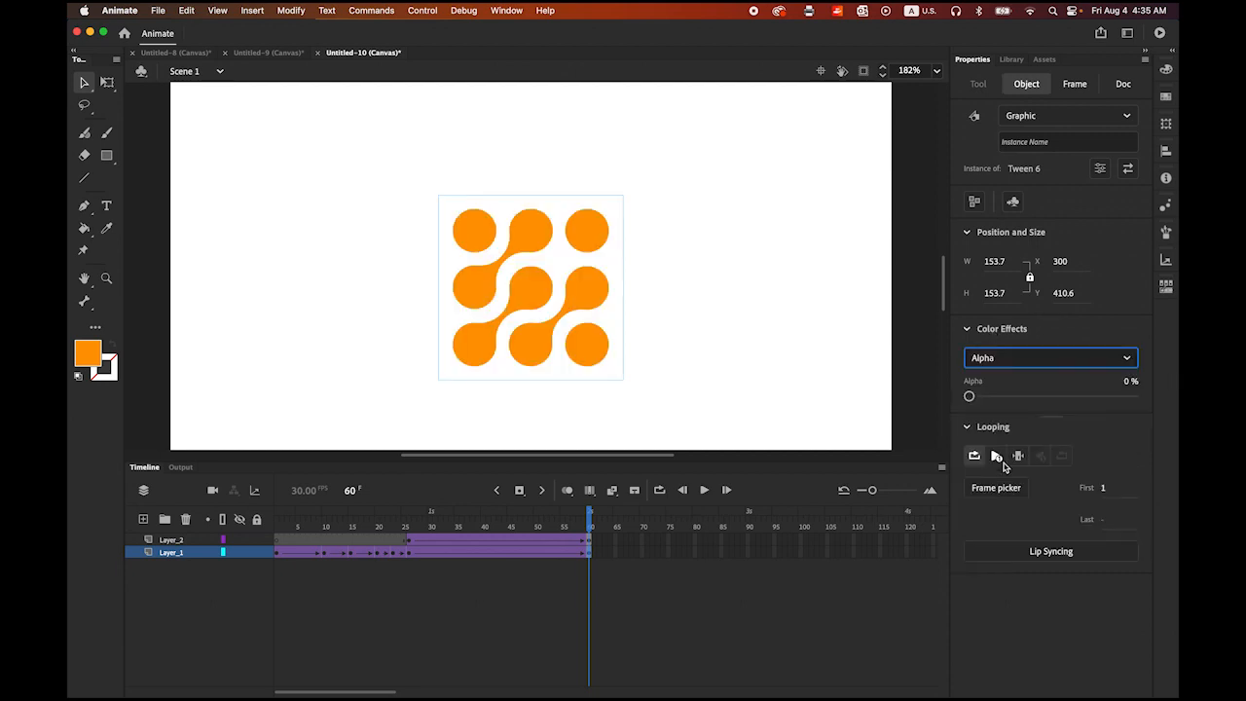
{"action": "left_click", "coordinate": [970, 397]}
{"action": "left_click_drag", "start_coordinate": [592, 516], "coordinate": [588, 553]}
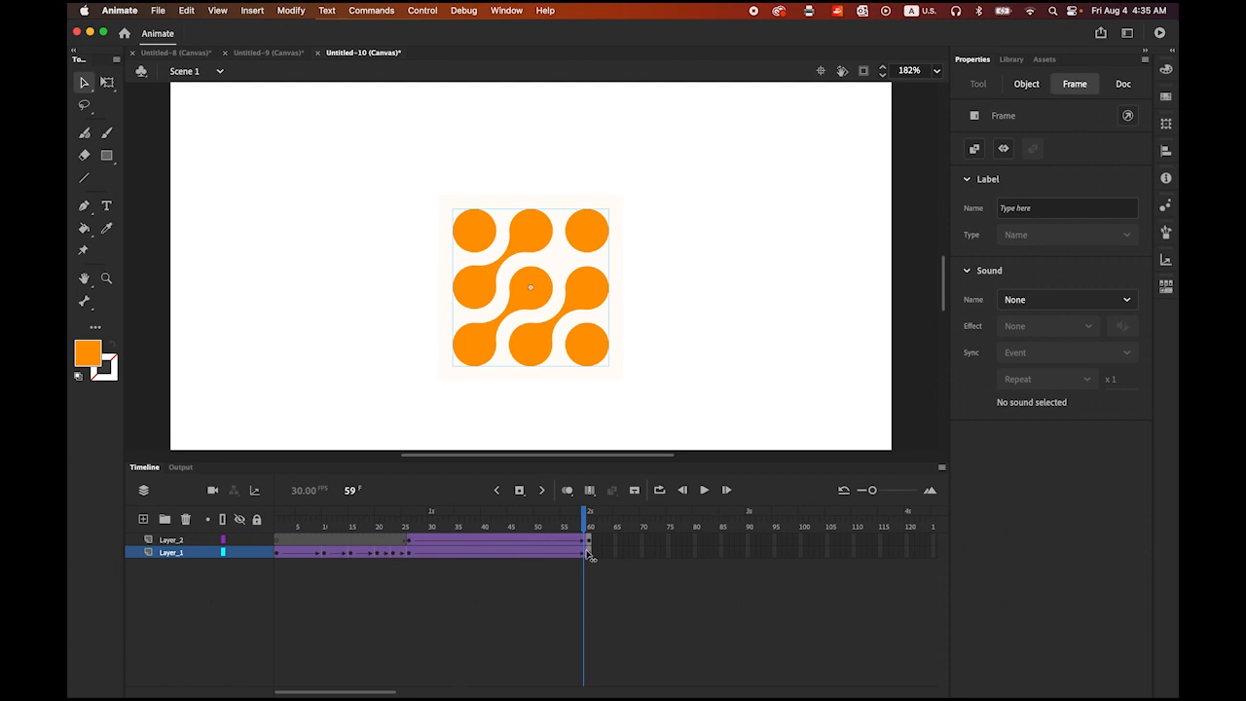
{"action": "left_click_drag", "start_coordinate": [587, 553], "coordinate": [590, 553]}
{"action": "left_click", "coordinate": [558, 395]}
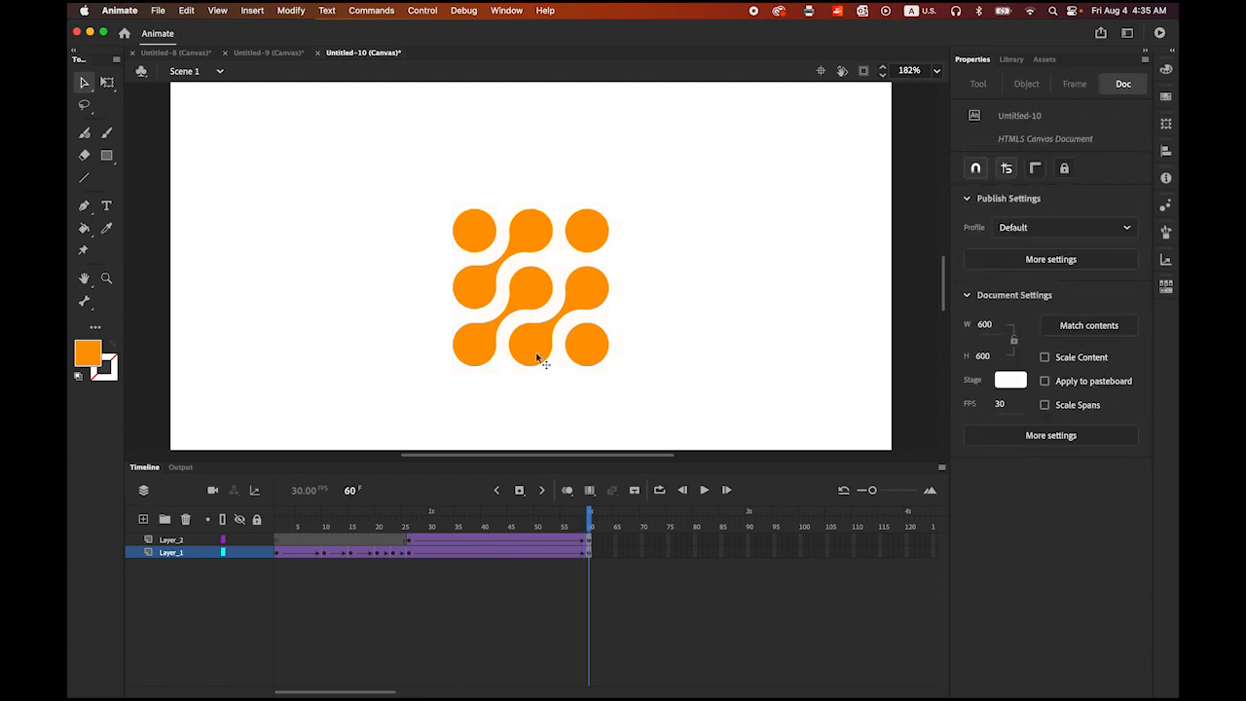
Apply an Alpha color effect of 0% to the logo at frame 26 of Layer_2.
{"action": "left_click", "coordinate": [537, 356]}
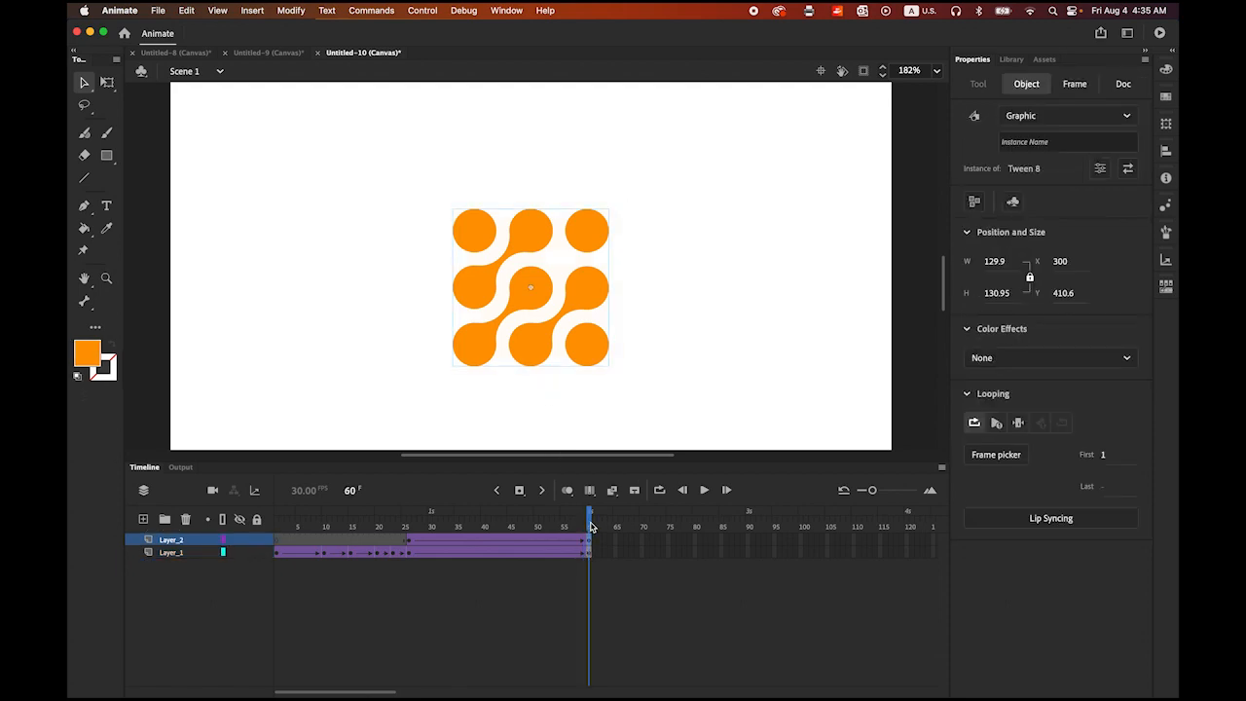
{"action": "left_click_drag", "start_coordinate": [590, 527], "coordinate": [412, 553]}
{"action": "left_click", "coordinate": [412, 551]}
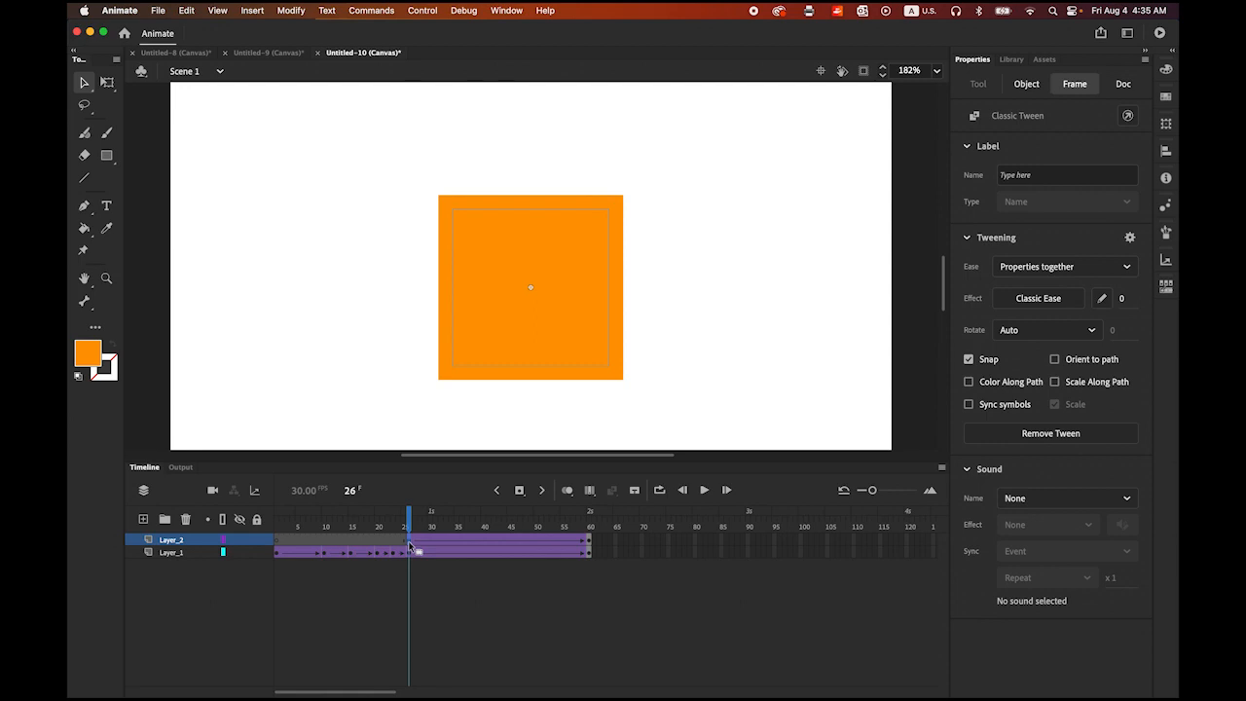
{"action": "left_click", "coordinate": [585, 355]}
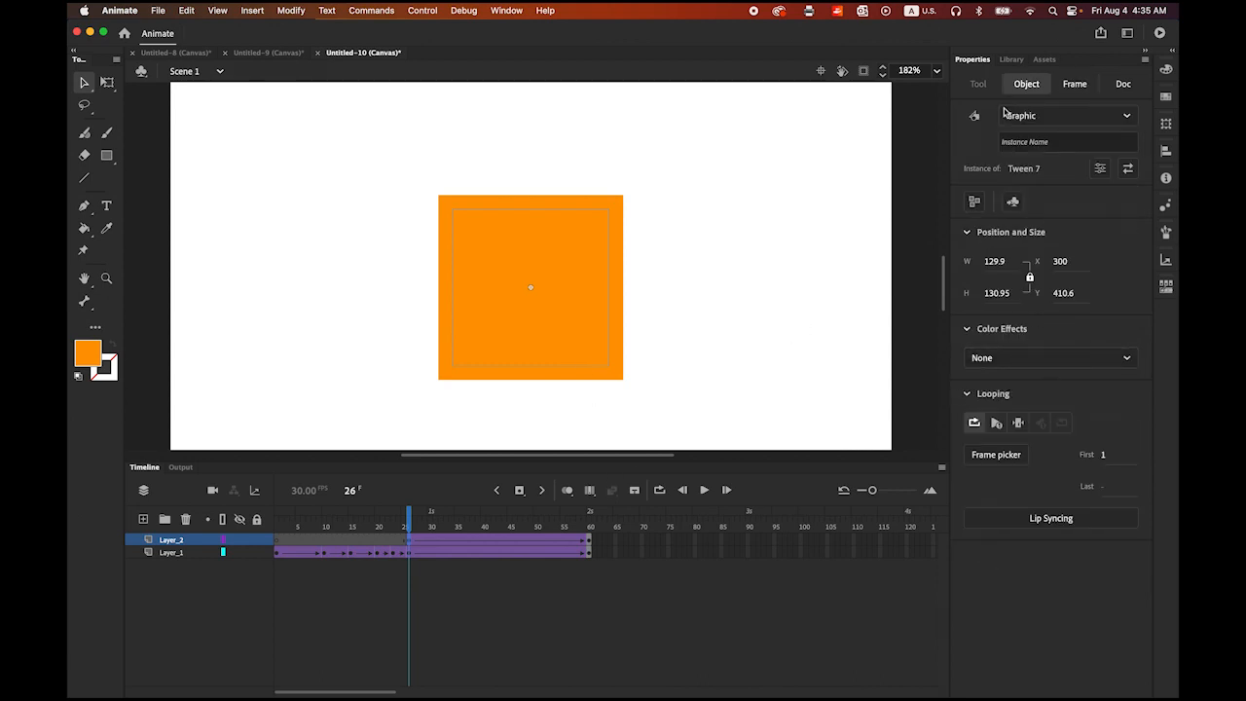
{"action": "left_click", "coordinate": [1123, 359]}
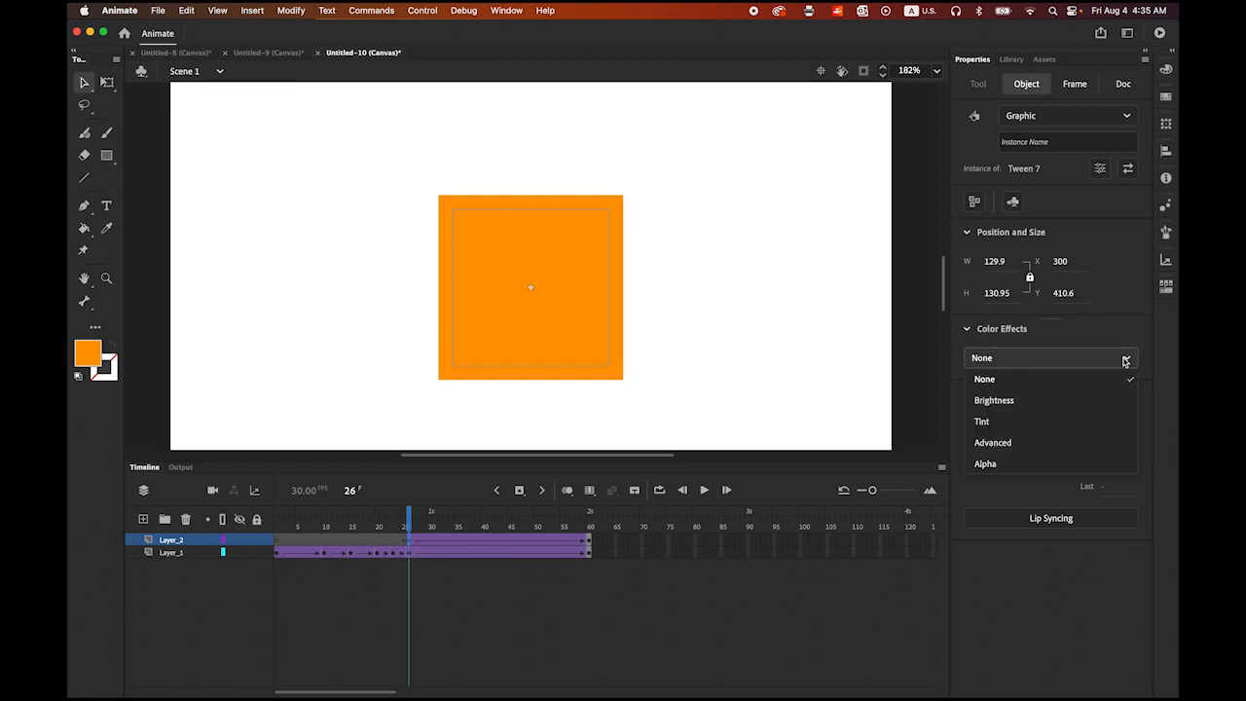
{"action": "left_click", "coordinate": [1013, 466]}
{"action": "left_click", "coordinate": [970, 396]}
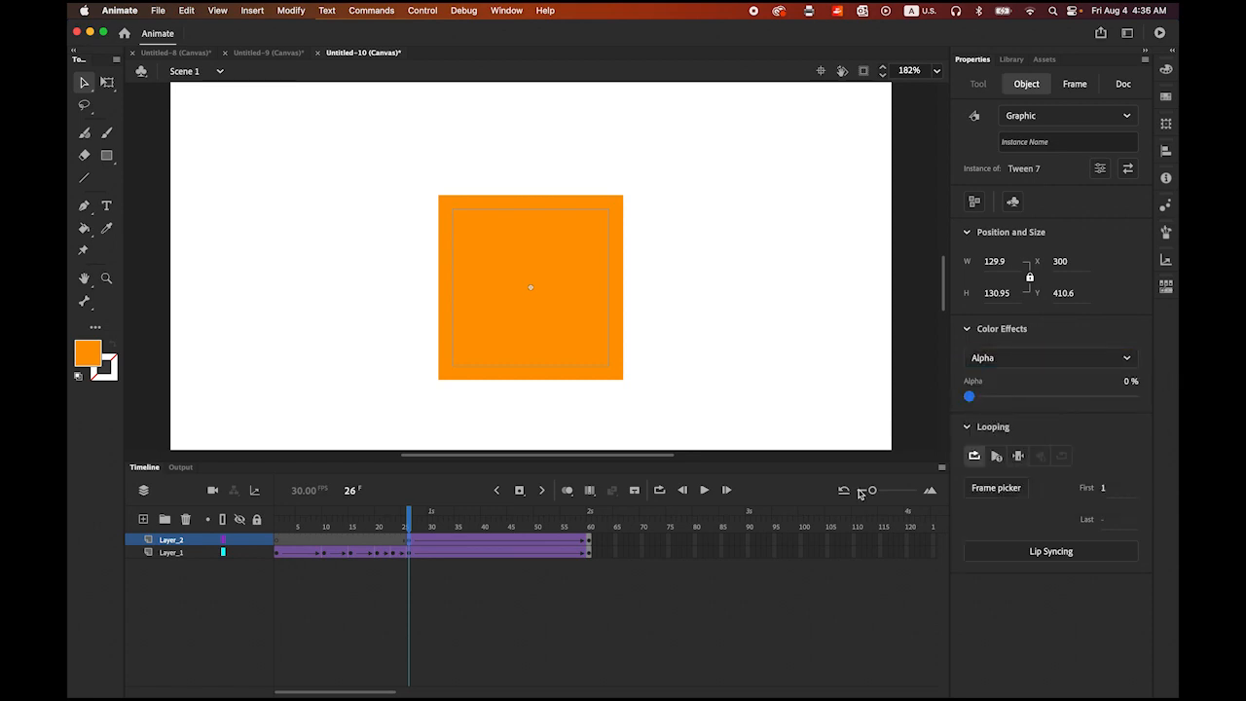
{"action": "left_click", "coordinate": [685, 403]}
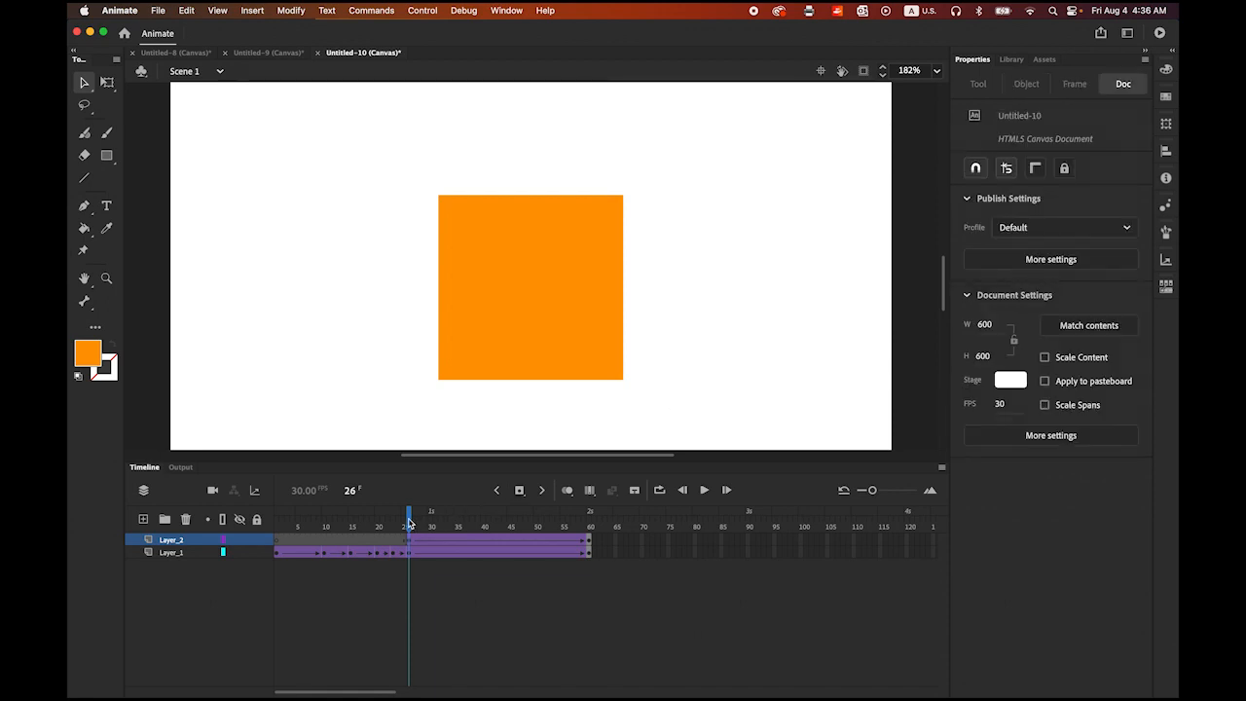
Scrub through the fade, fit the whole stage in view, and play the animation from frame 1.
{"action": "left_click_drag", "start_coordinate": [410, 523], "coordinate": [435, 543]}
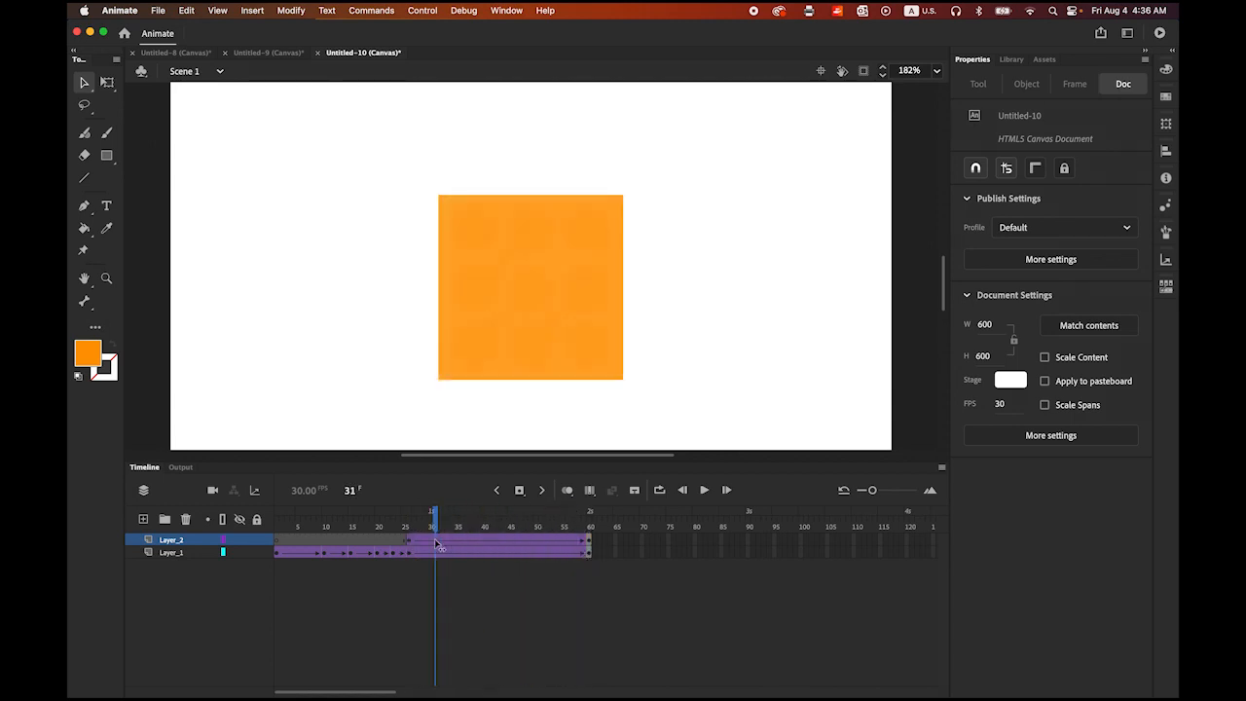
{"action": "double_click", "coordinate": [83, 280]}
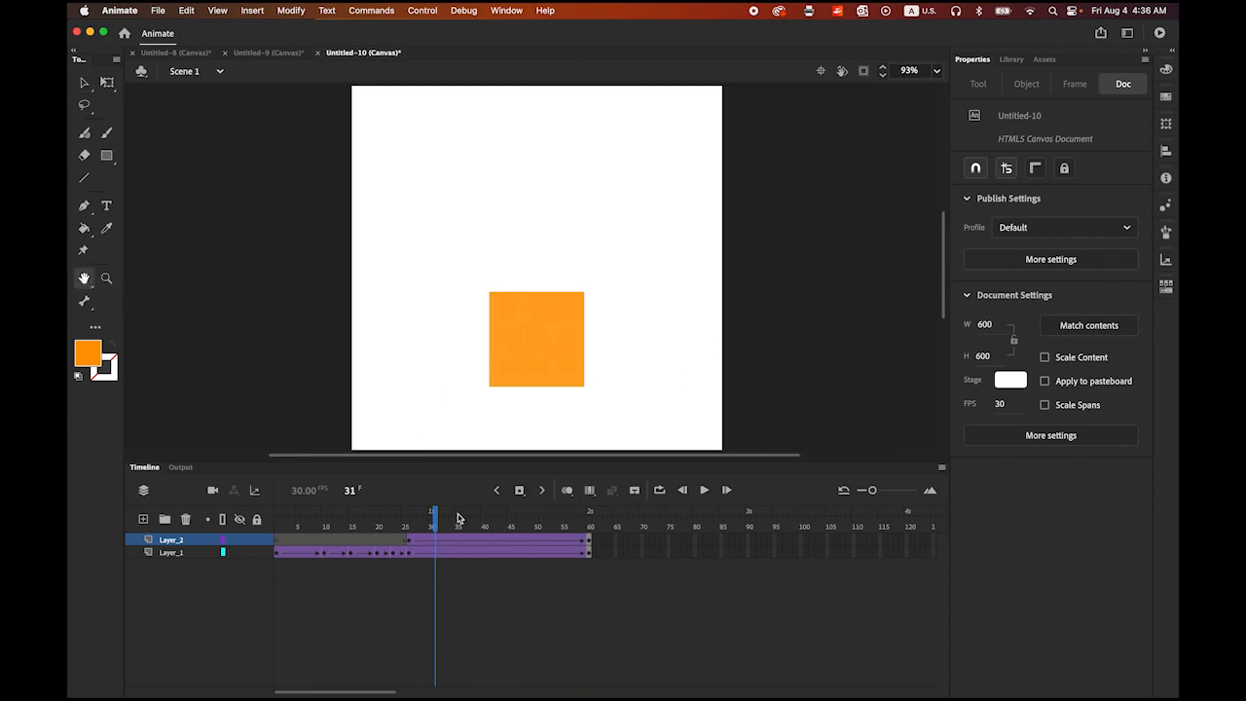
{"action": "left_click_drag", "start_coordinate": [435, 521], "coordinate": [219, 496]}
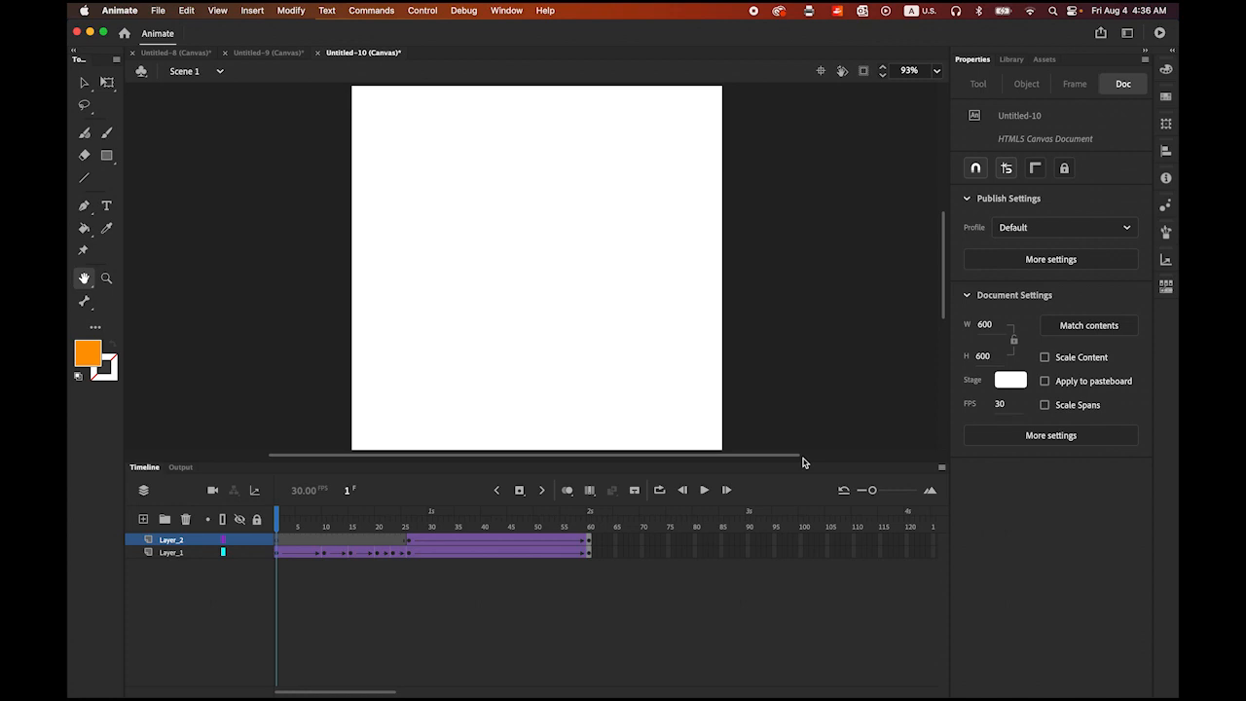
{"action": "left_click", "coordinate": [703, 489]}
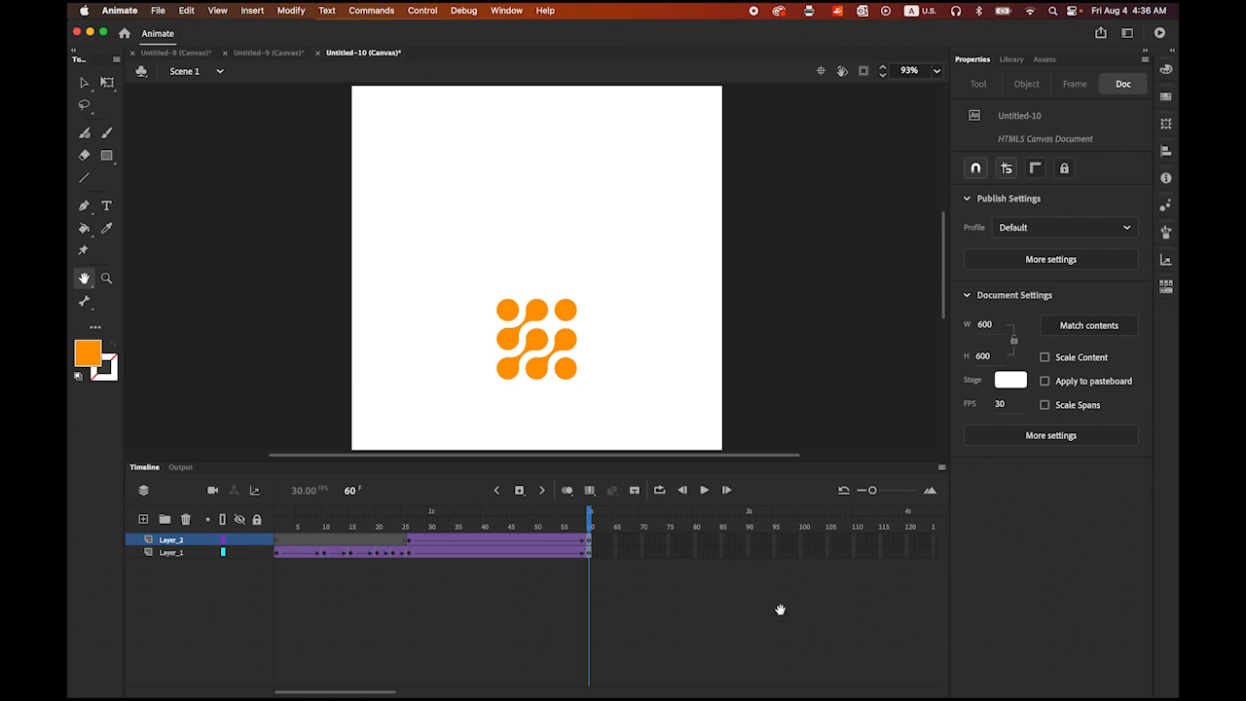
Insert a keyframe at frame 90 of Layer_2 and create a classic tween between frames 60 and 90.
{"action": "left_click", "coordinate": [85, 86]}
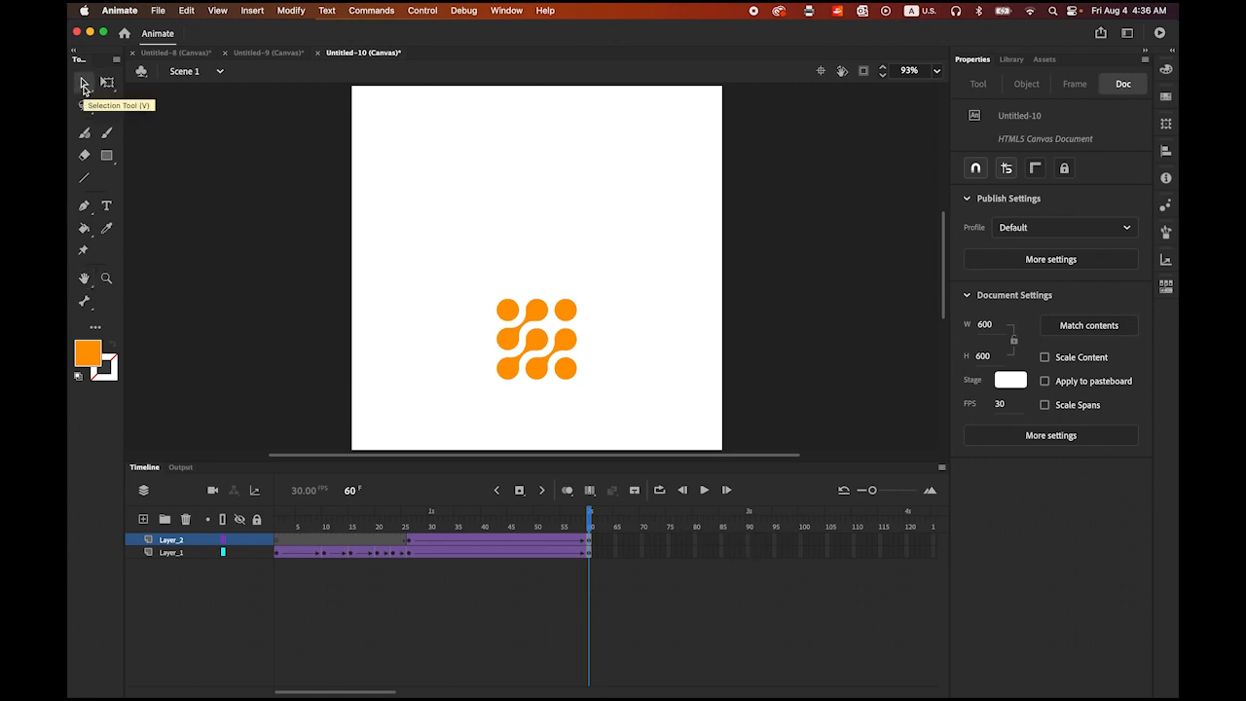
{"action": "left_click", "coordinate": [748, 543]}
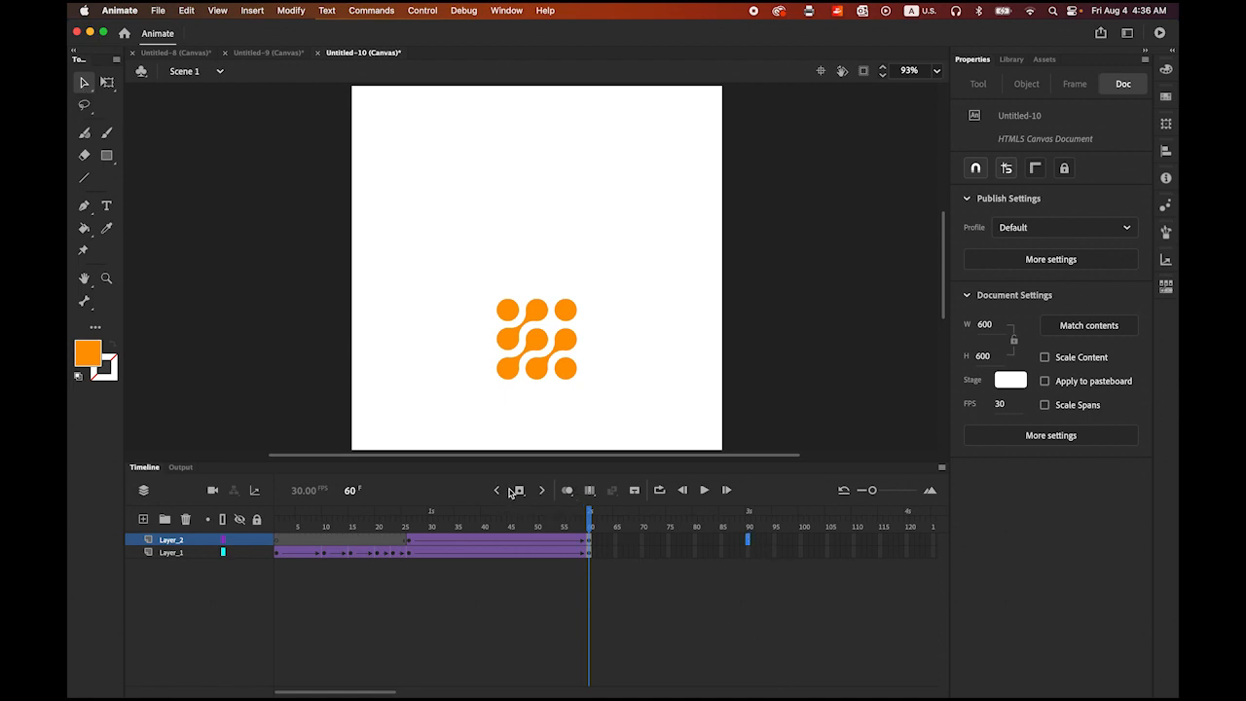
{"action": "left_click", "coordinate": [519, 490]}
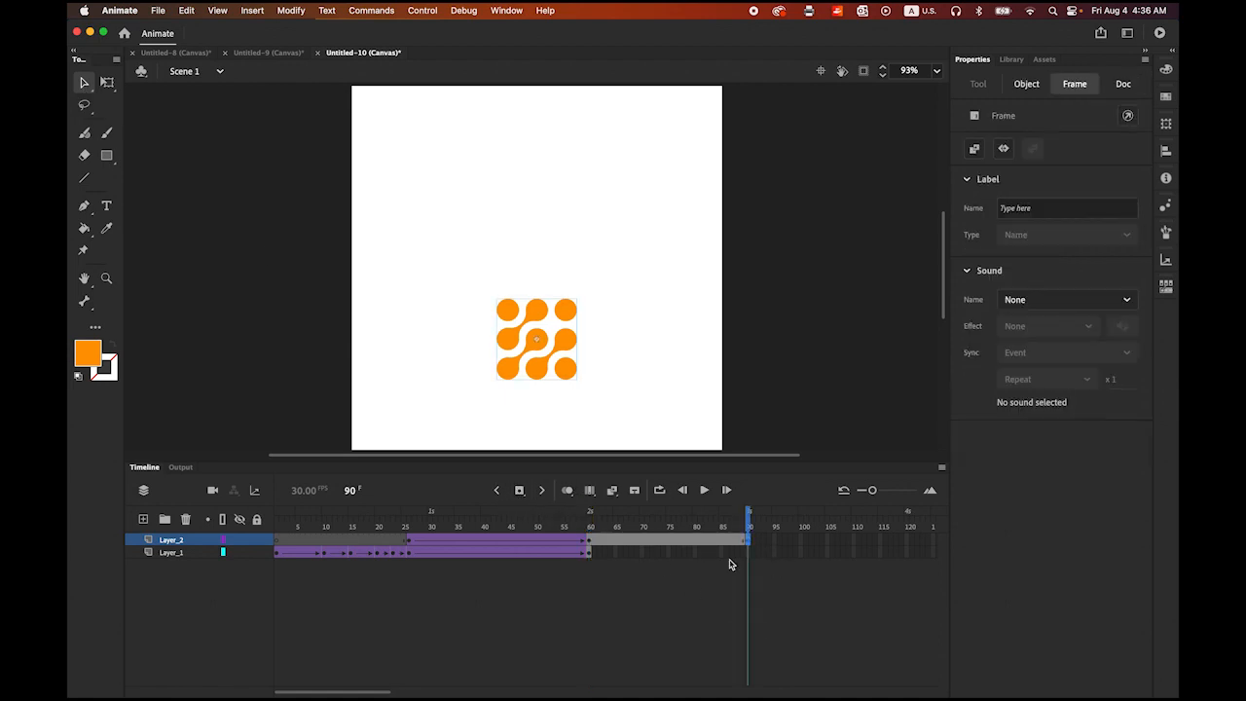
{"action": "left_click", "coordinate": [670, 542]}
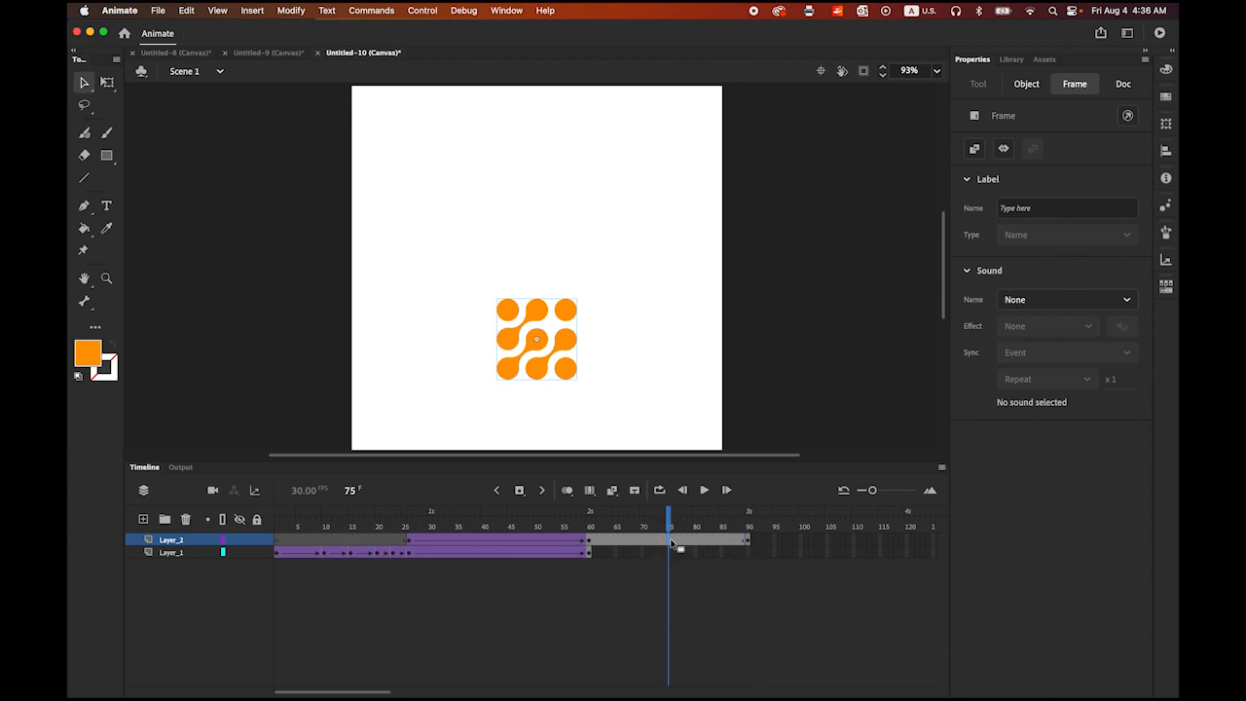
{"action": "right_click", "coordinate": [672, 543]}
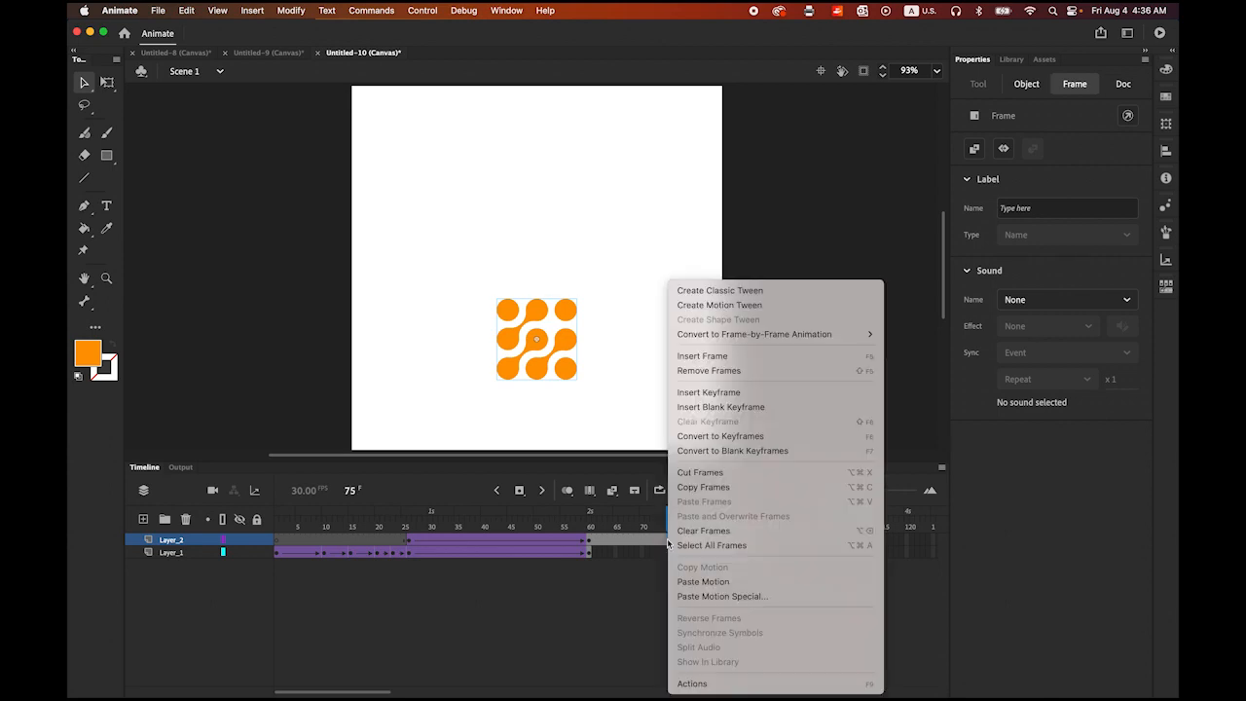
{"action": "left_click", "coordinate": [729, 290]}
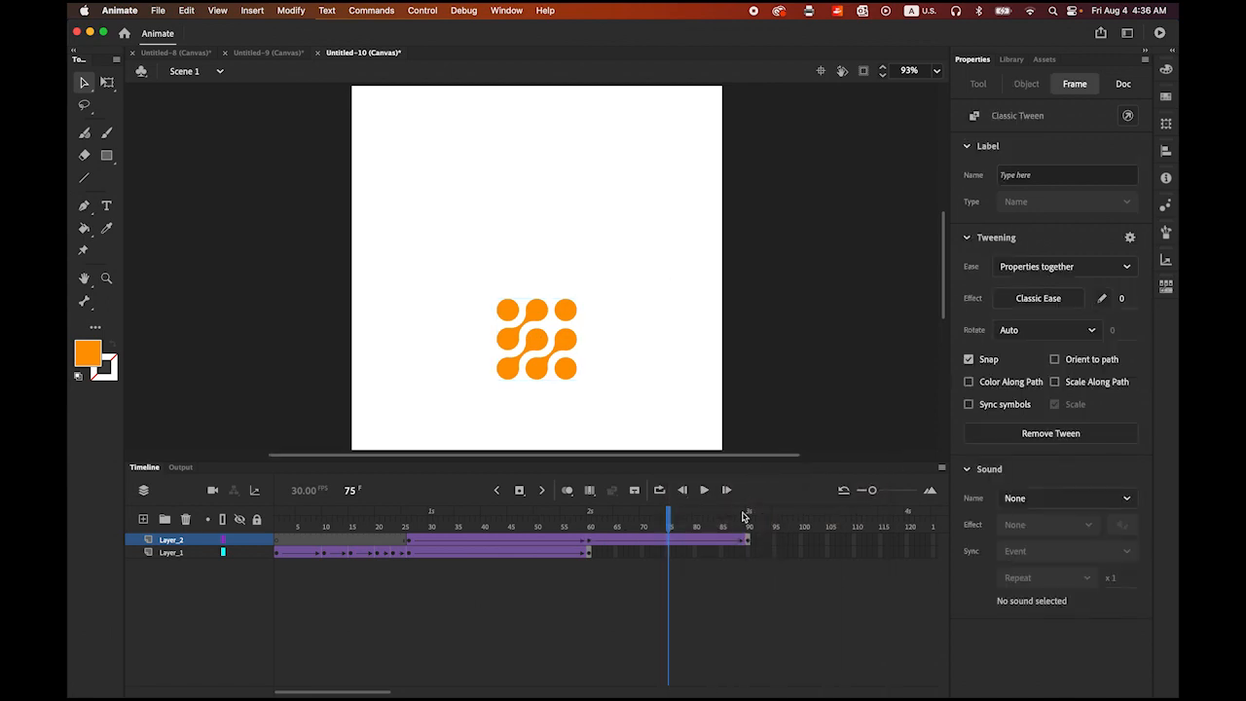
At frame 90 of Layer_2, move the logo up to Y 267 and enlarge it about its centre to about 233 × 235 px.
{"action": "left_click", "coordinate": [747, 542]}
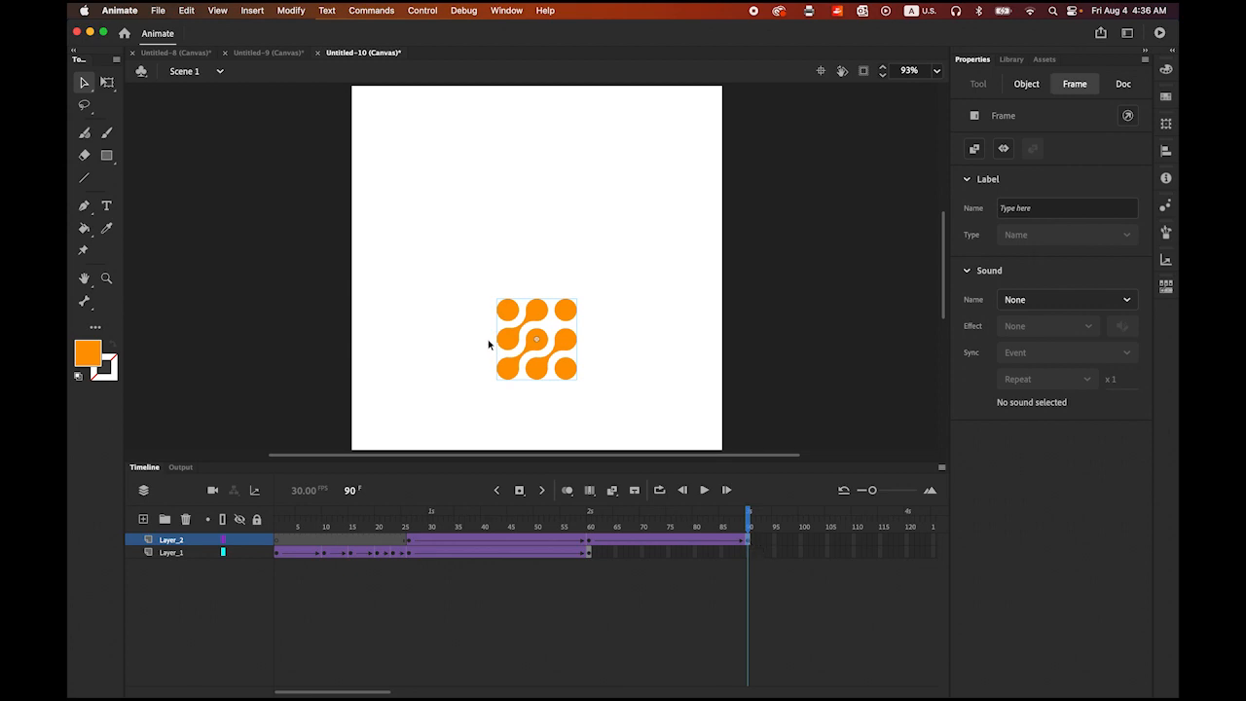
{"action": "left_click_drag", "start_coordinate": [536, 348], "coordinate": [539, 257]}
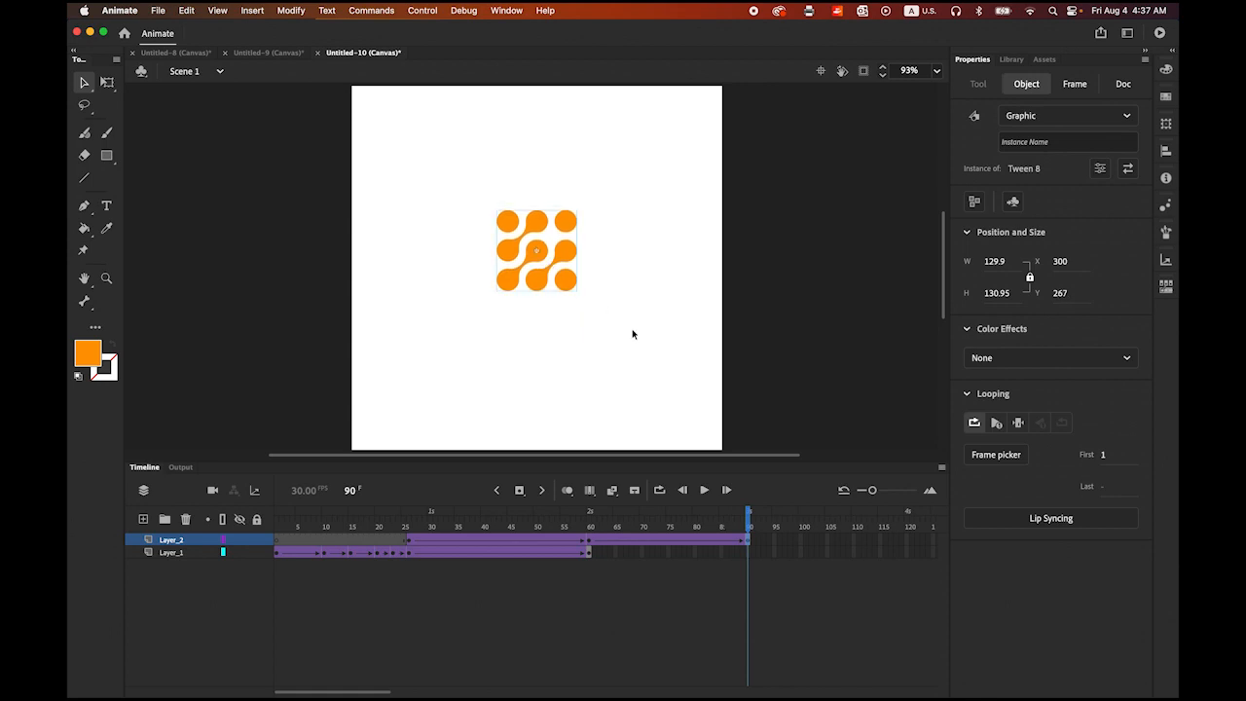
{"action": "left_click", "coordinate": [107, 83]}
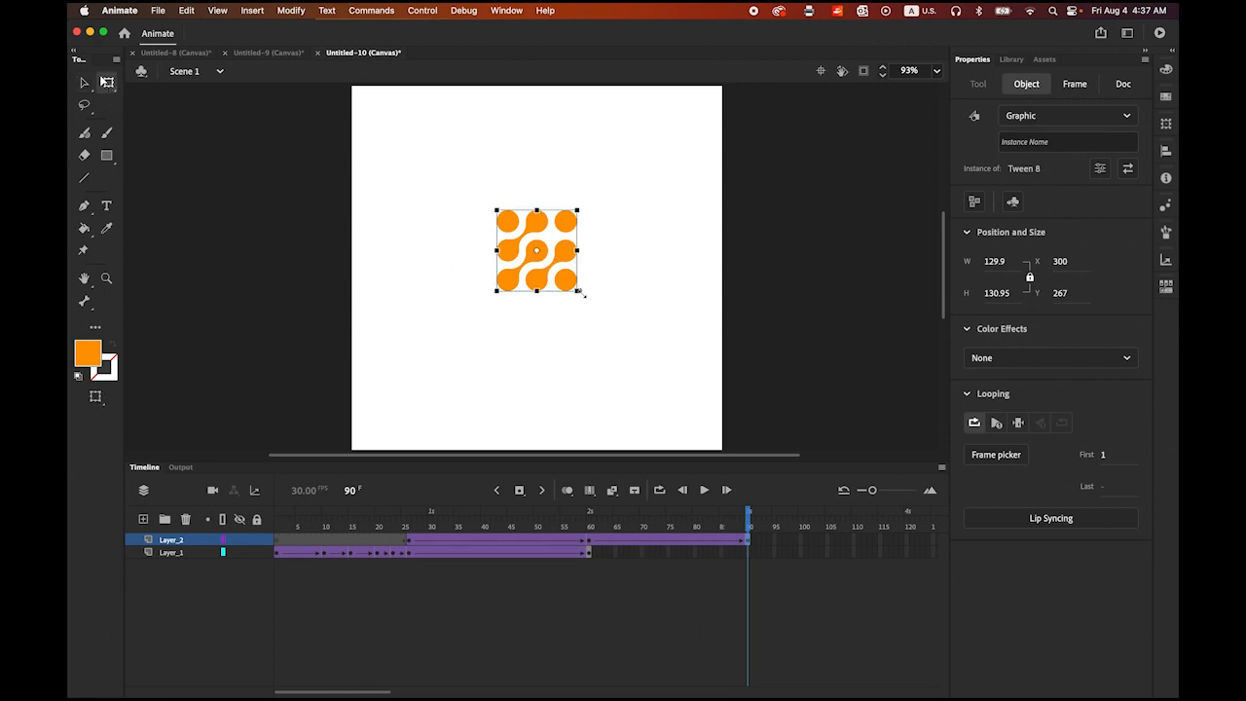
{"action": "left_click_drag", "start_coordinate": [582, 292], "coordinate": [611, 326]}
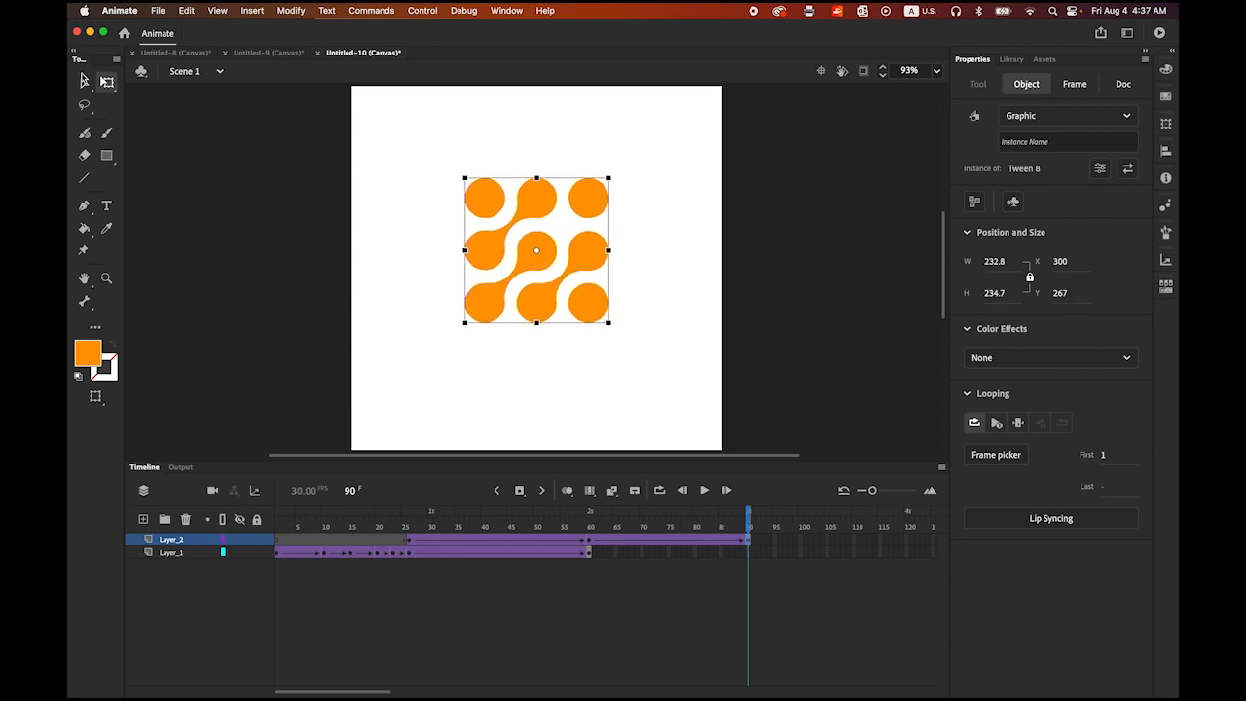
{"action": "left_click", "coordinate": [85, 83]}
{"action": "left_click", "coordinate": [200, 217]}
Play the animation from frame 1 to check the logo's rise and growth.
{"action": "left_click_drag", "start_coordinate": [748, 521], "coordinate": [276, 521]}
{"action": "left_click", "coordinate": [704, 490]}
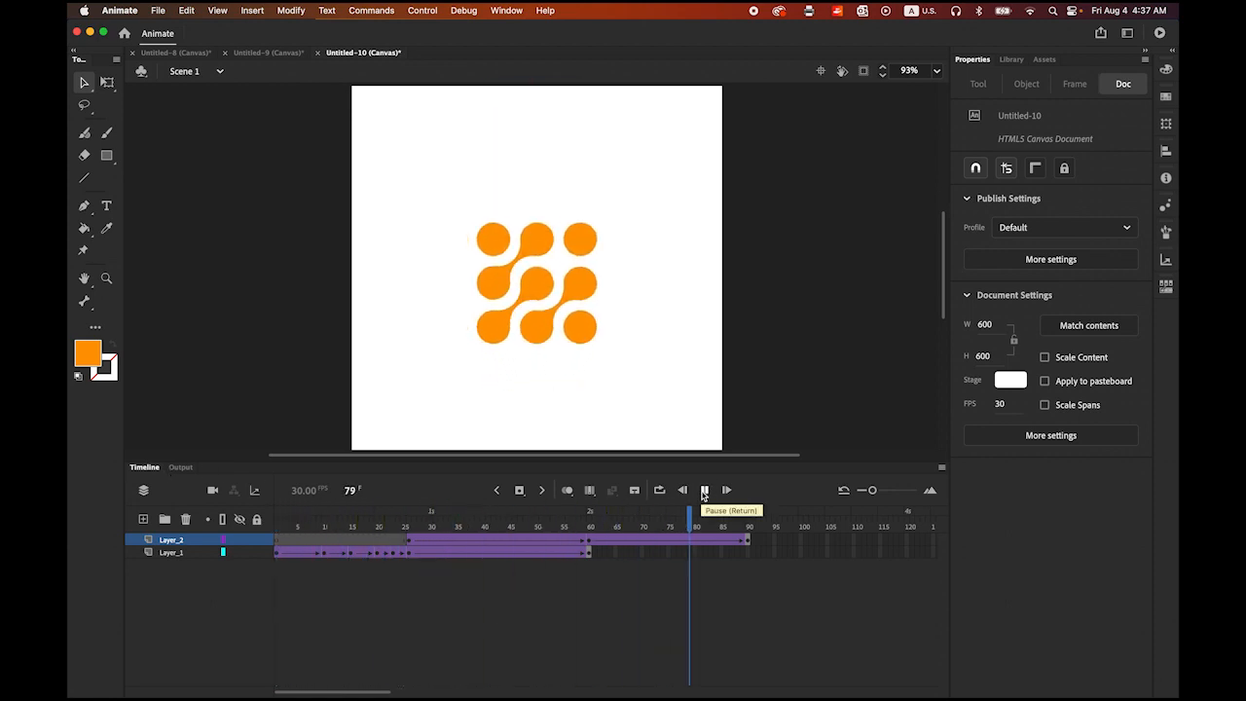
{"action": "left_click", "coordinate": [704, 490]}
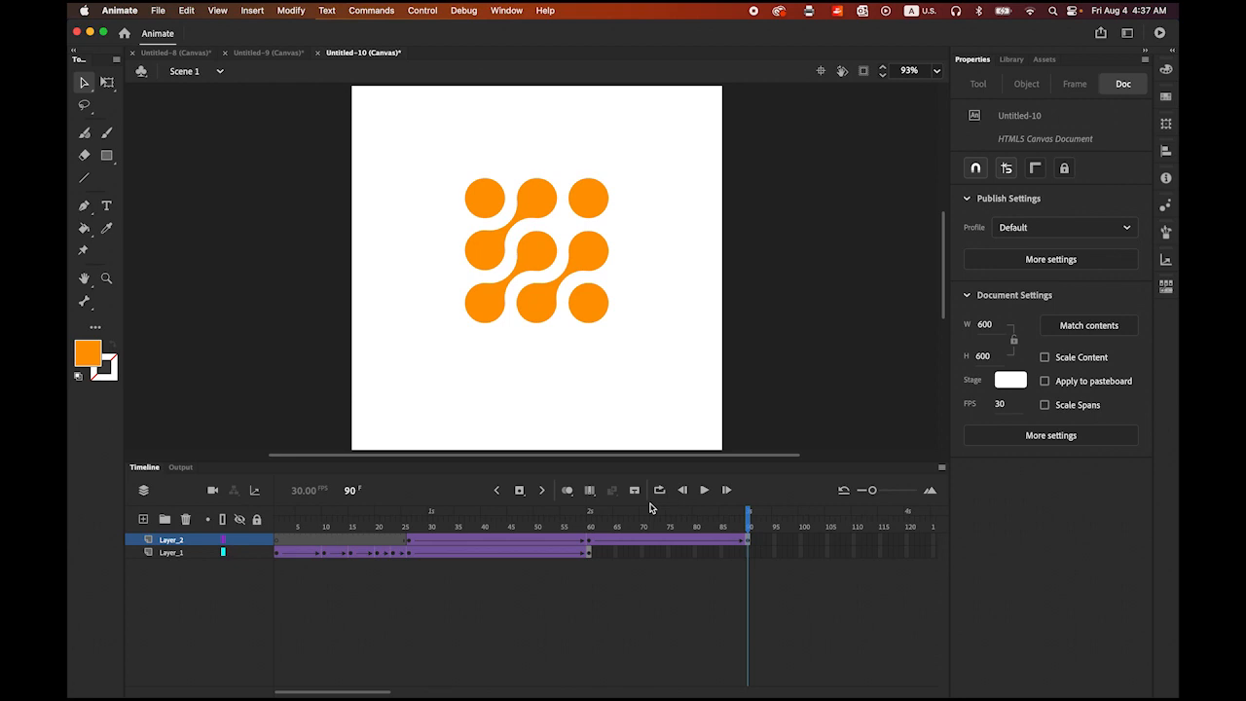
Add a layer above Layer_2, insert a keyframe at frame 90, and add the static text TECHCOMPANY below the logo.
{"action": "left_click", "coordinate": [142, 520]}
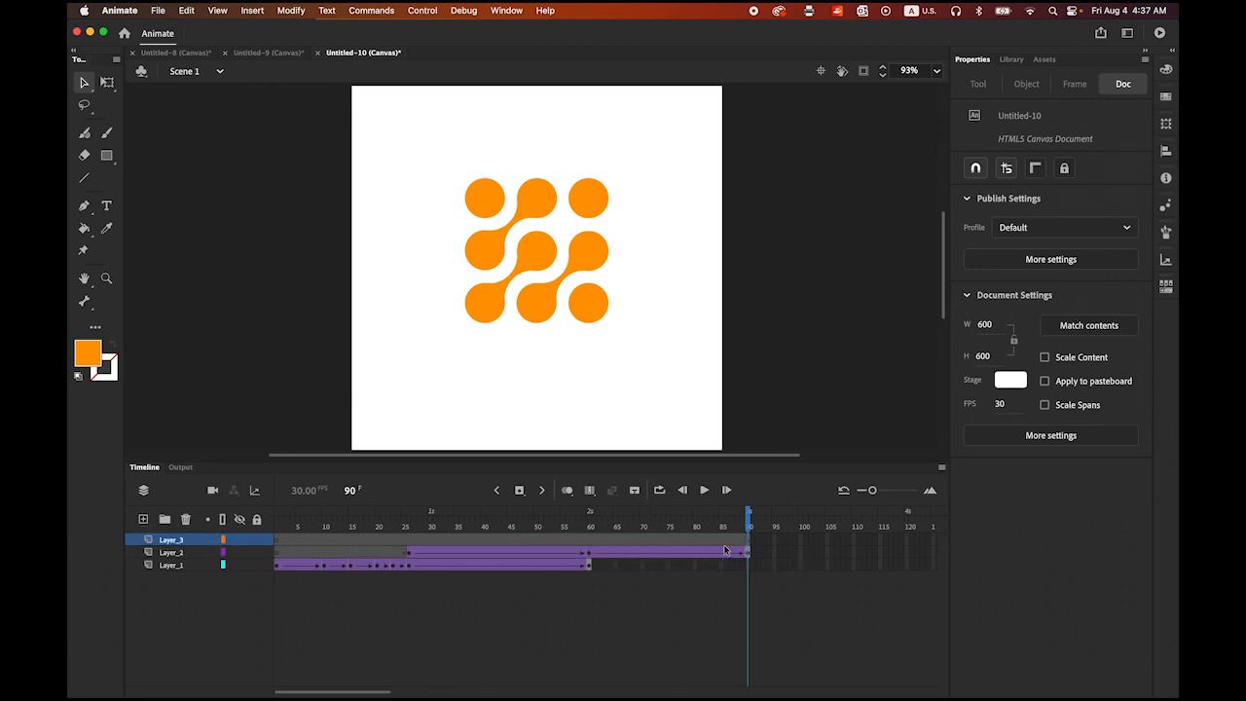
{"action": "left_click", "coordinate": [748, 540]}
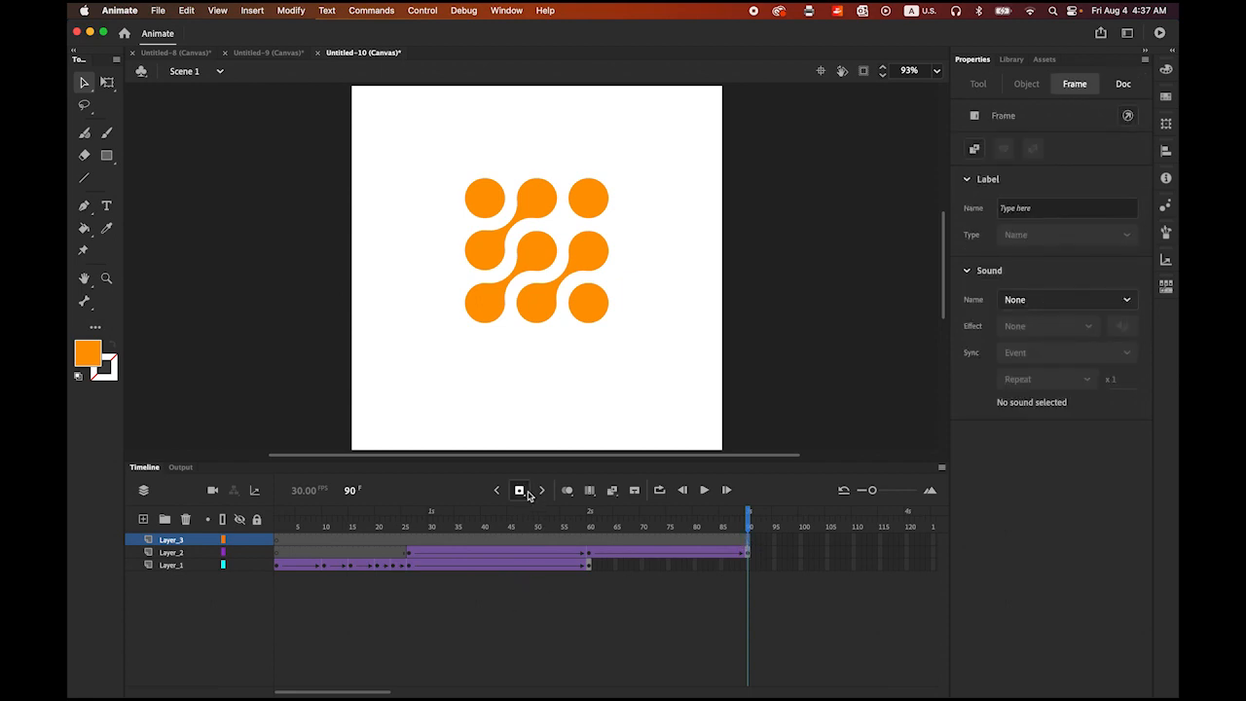
{"action": "left_click", "coordinate": [521, 490]}
{"action": "left_click", "coordinate": [108, 207]}
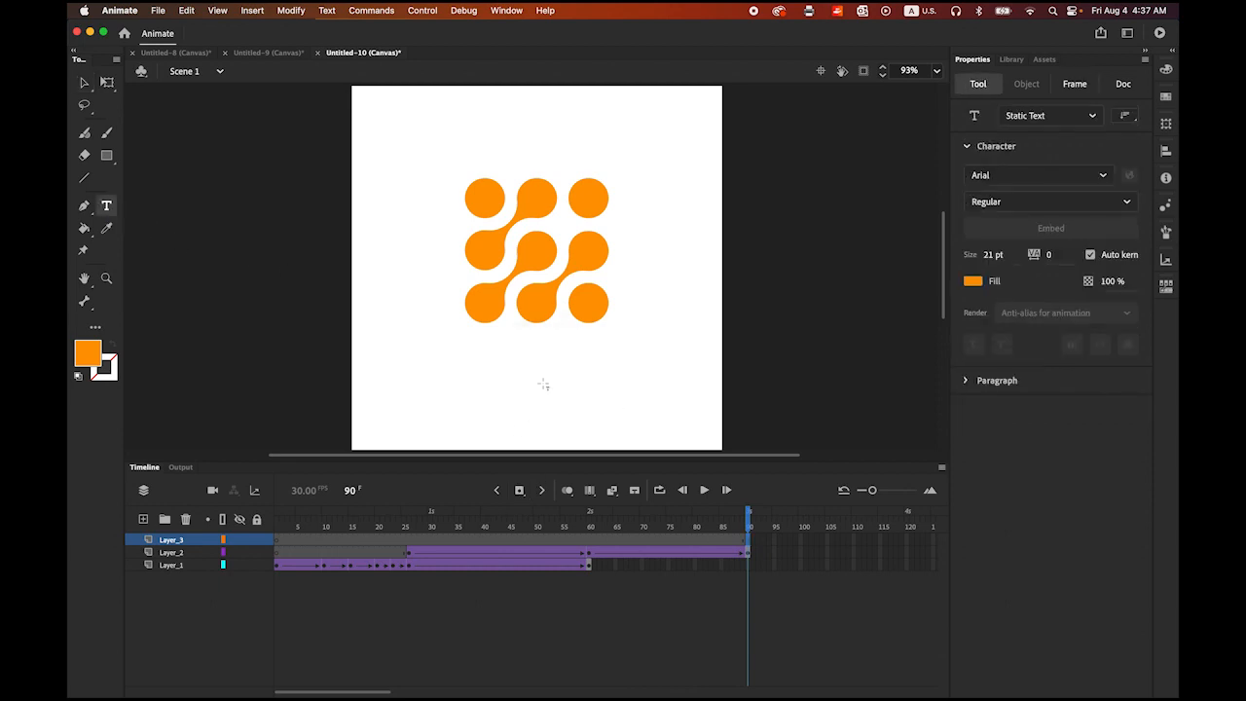
{"action": "left_click", "coordinate": [455, 361]}
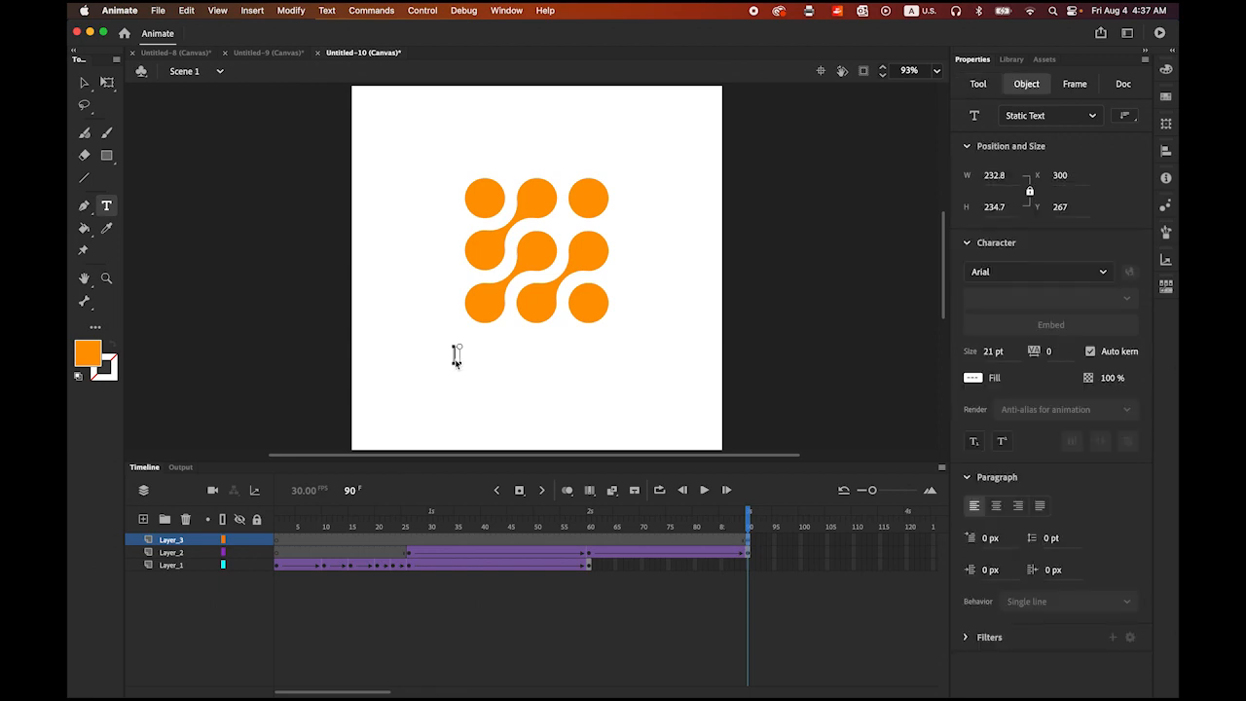
{"action": "type", "text": "TE"}
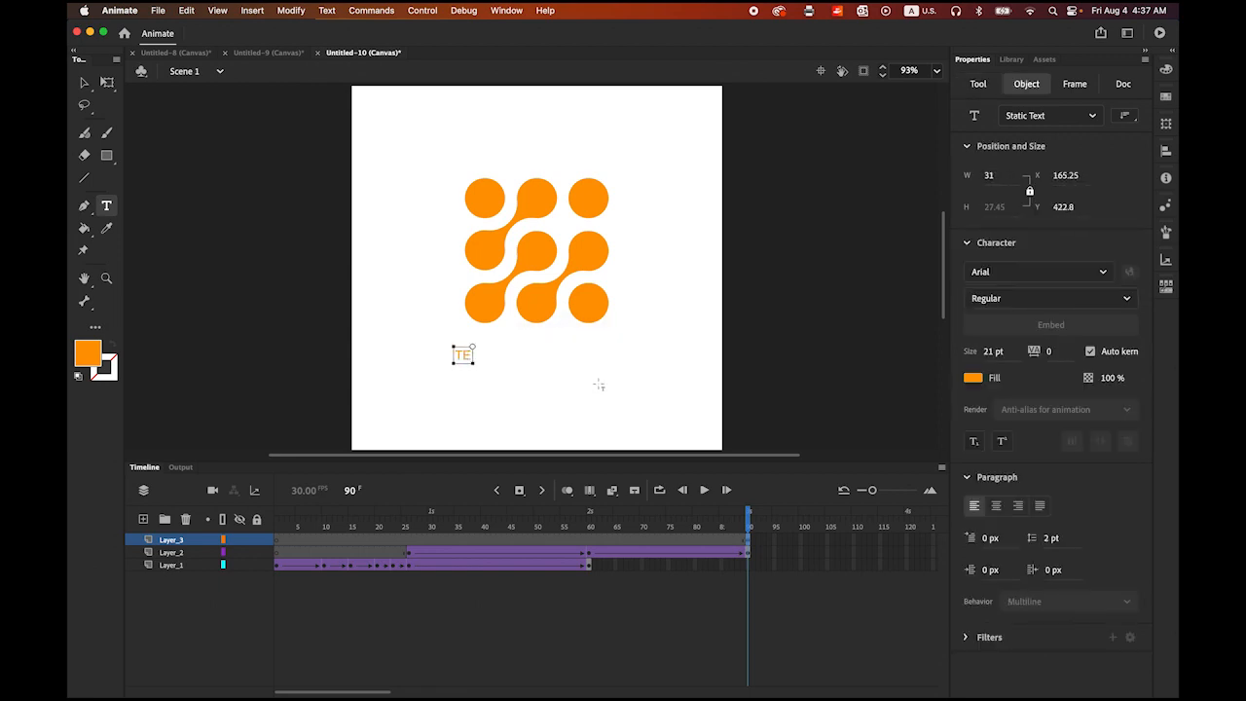
{"action": "type", "text": "CHCOMPANY"}
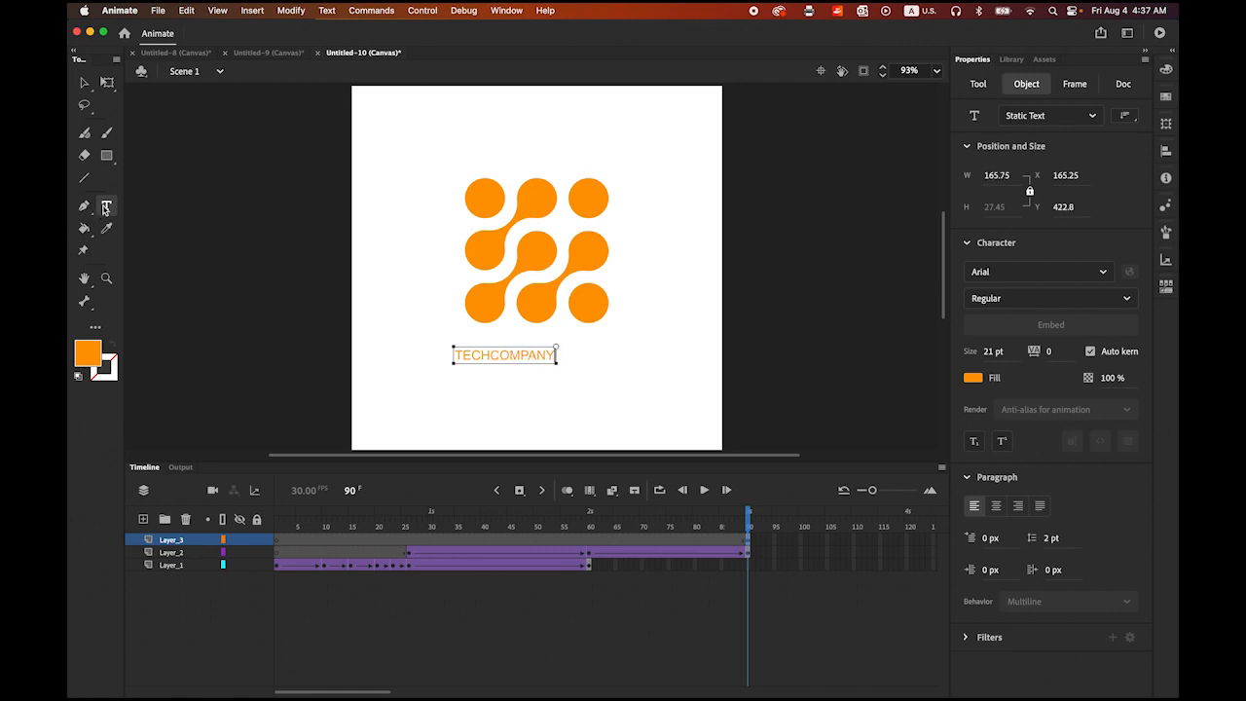
Set the TECH part of the text to Arial Black with a blue fill.
{"action": "left_click_drag", "start_coordinate": [490, 356], "coordinate": [430, 352]}
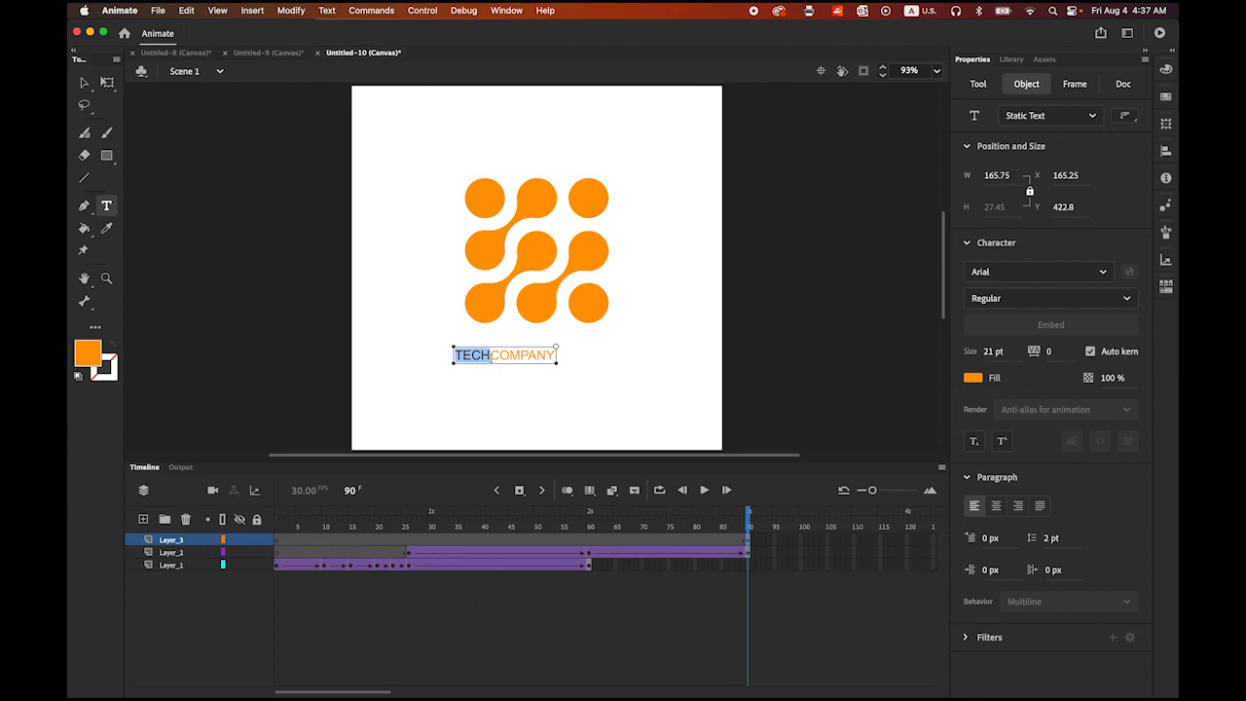
{"action": "left_click", "coordinate": [1105, 274]}
{"action": "left_click", "coordinate": [1017, 315]}
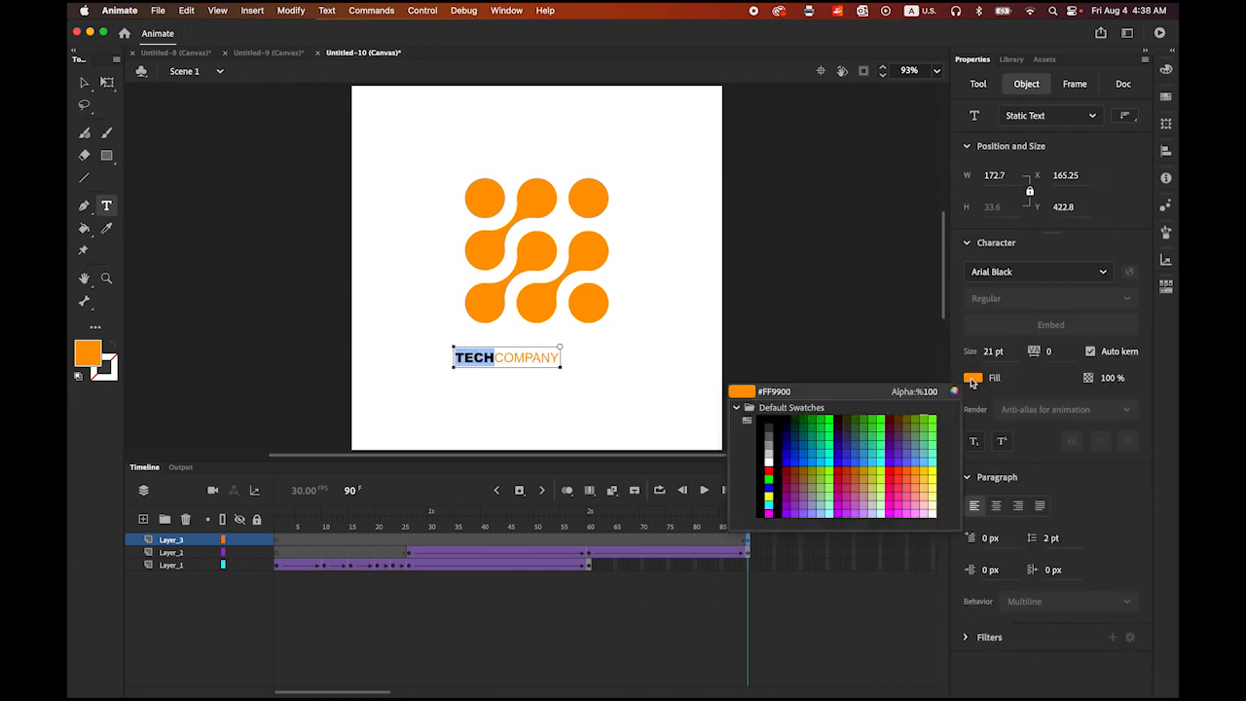
{"action": "left_click", "coordinate": [973, 378]}
{"action": "left_click", "coordinate": [787, 464]}
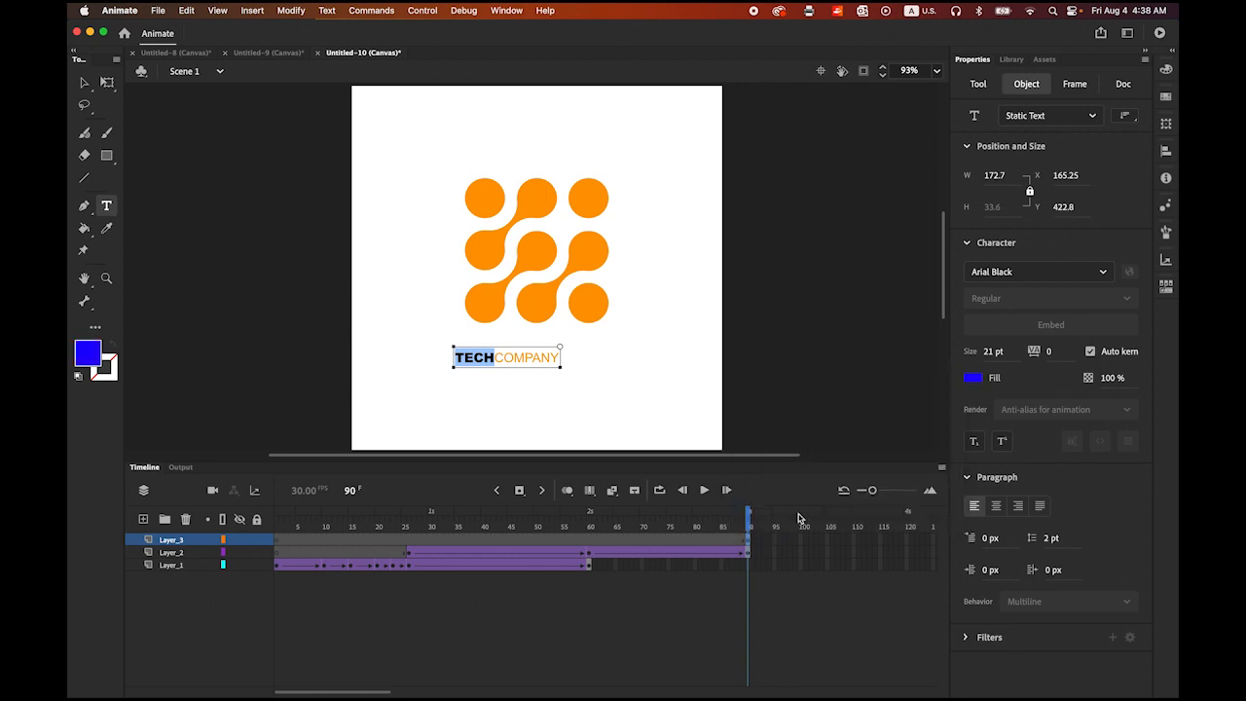
Change the fill of the COMPANY part of the text to light blue.
{"action": "left_click_drag", "start_coordinate": [497, 358], "coordinate": [578, 362]}
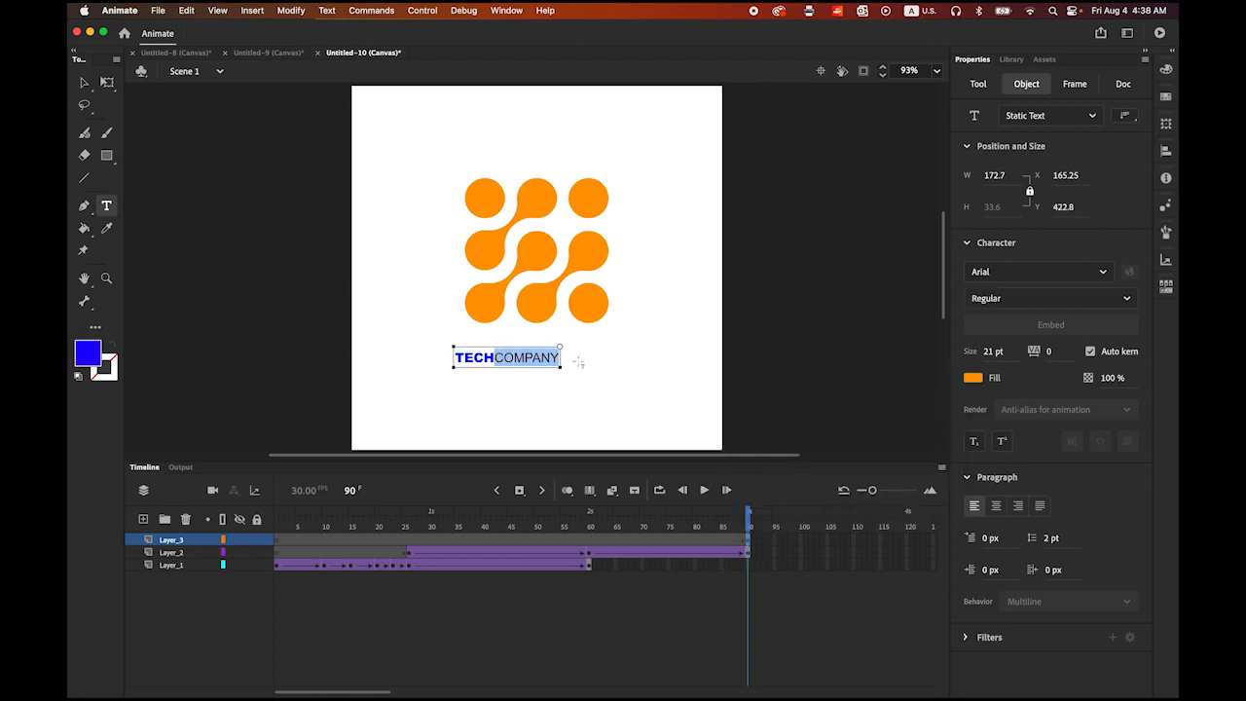
{"action": "left_click", "coordinate": [973, 378]}
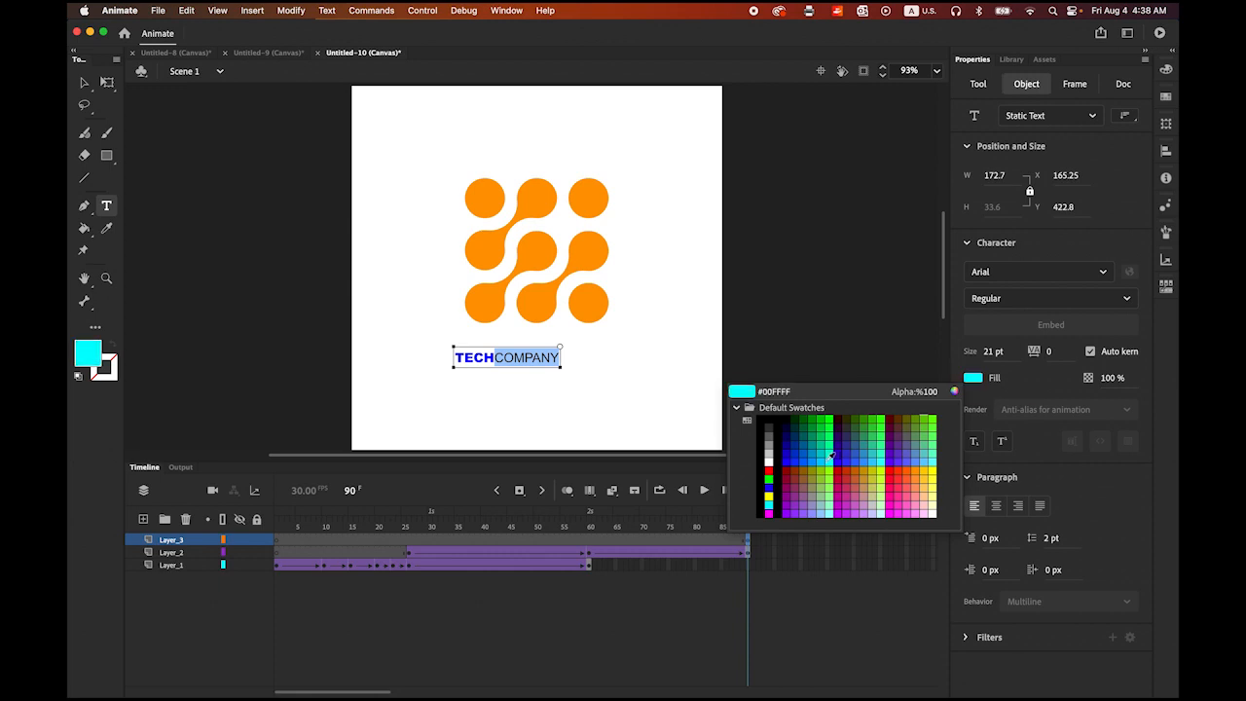
{"action": "left_click", "coordinate": [826, 459]}
Move the TECHCOMPANY text directly beneath the logo and scale it to the logo's width, about 235 px.
{"action": "left_click", "coordinate": [85, 83]}
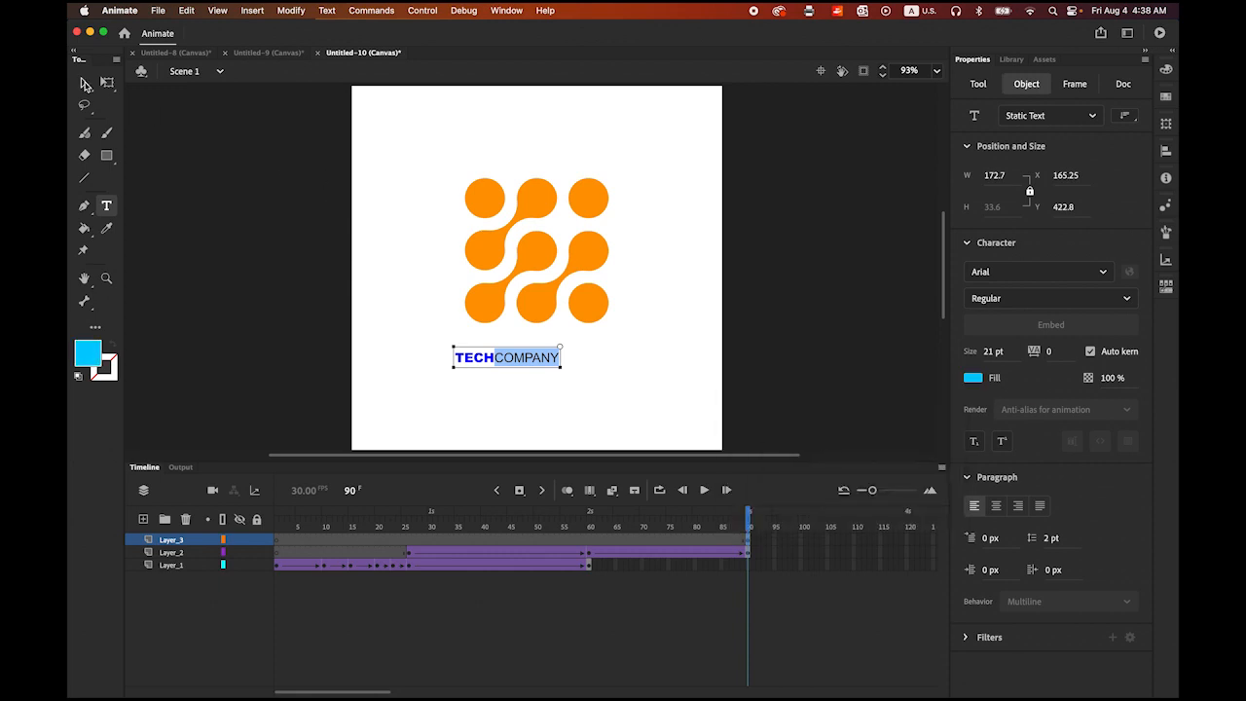
{"action": "left_click", "coordinate": [474, 348]}
{"action": "left_click_drag", "start_coordinate": [490, 359], "coordinate": [523, 345]}
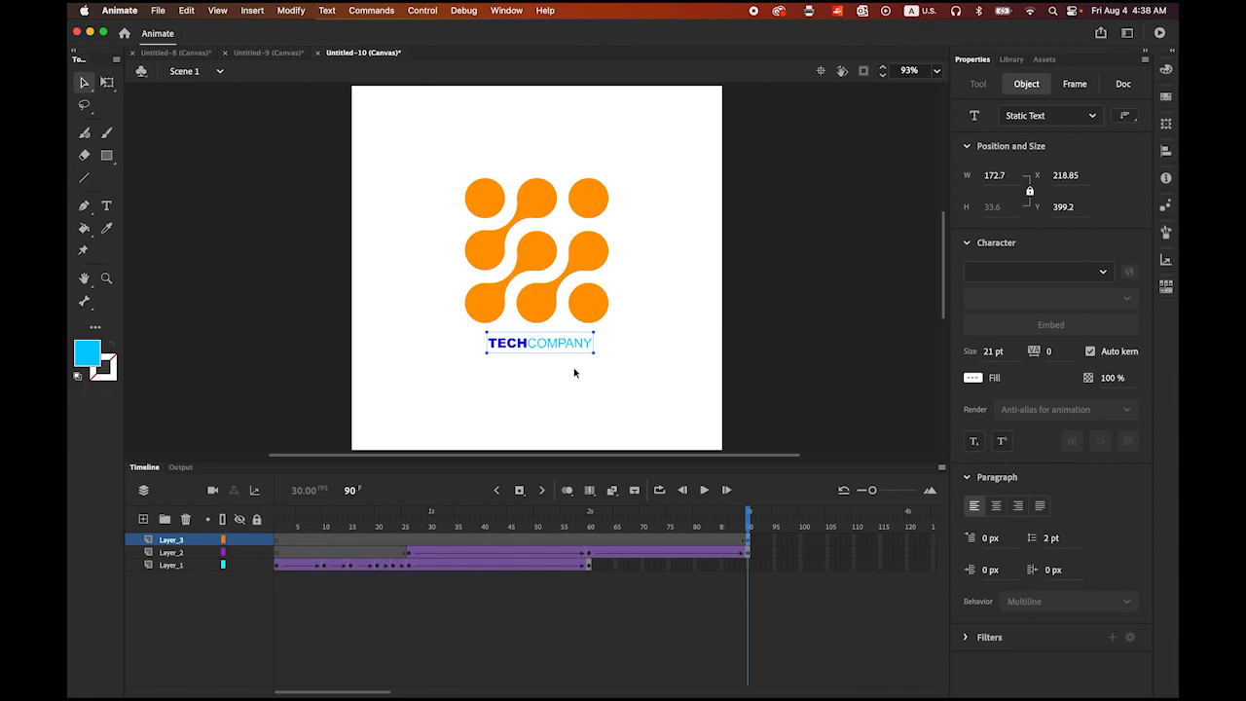
{"action": "left_click", "coordinate": [107, 82]}
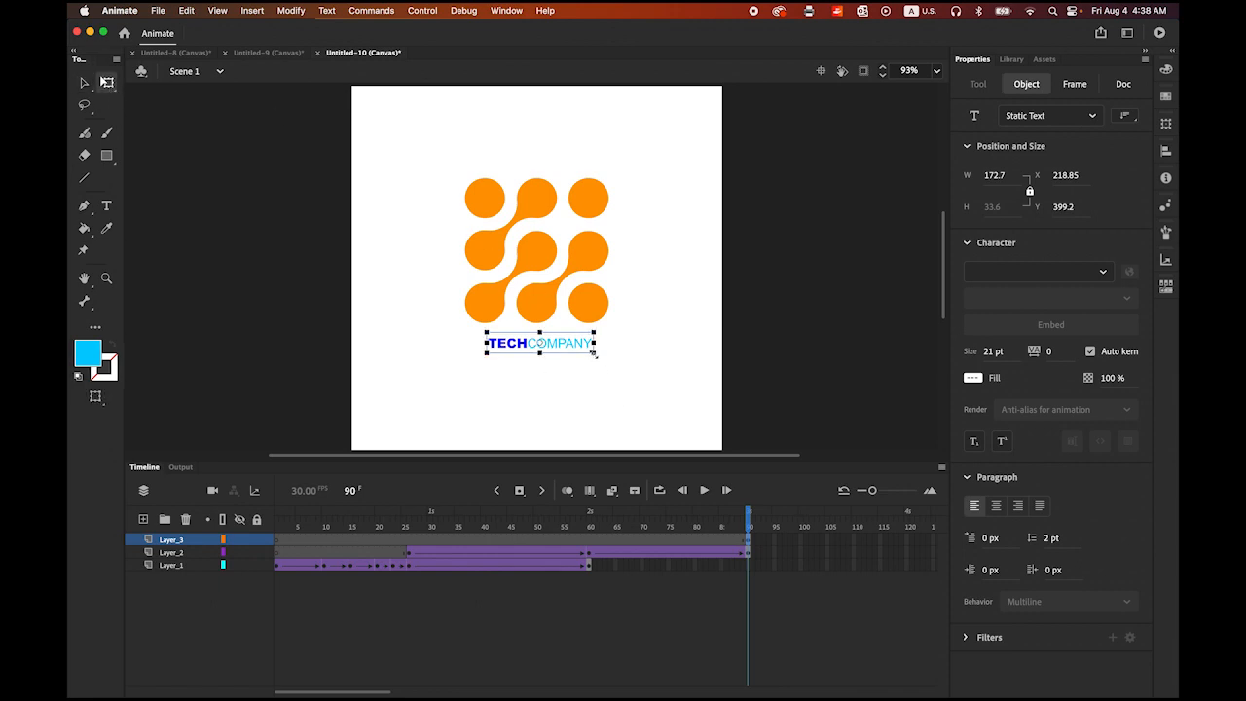
{"action": "left_click_drag", "start_coordinate": [594, 355], "coordinate": [557, 351]}
{"action": "left_click", "coordinate": [718, 449]}
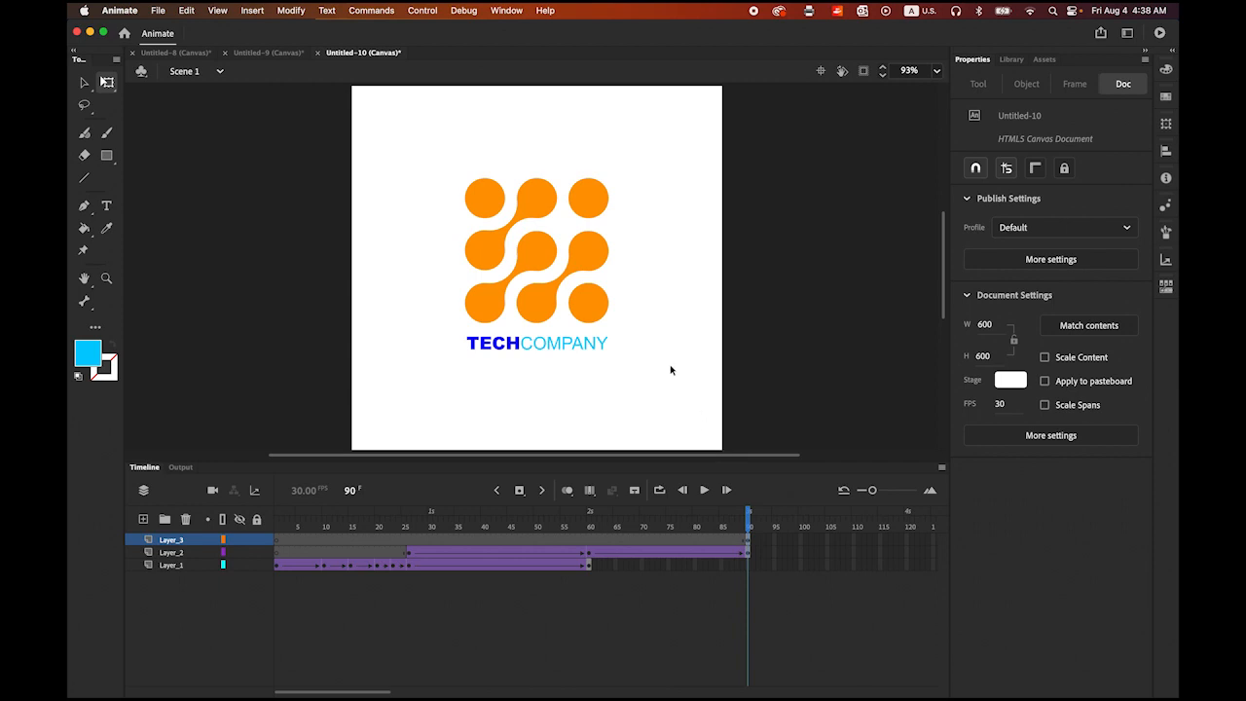
Break the TECHCOMPANY text apart into single letters and distribute them to separate layers.
{"action": "left_click", "coordinate": [84, 83]}
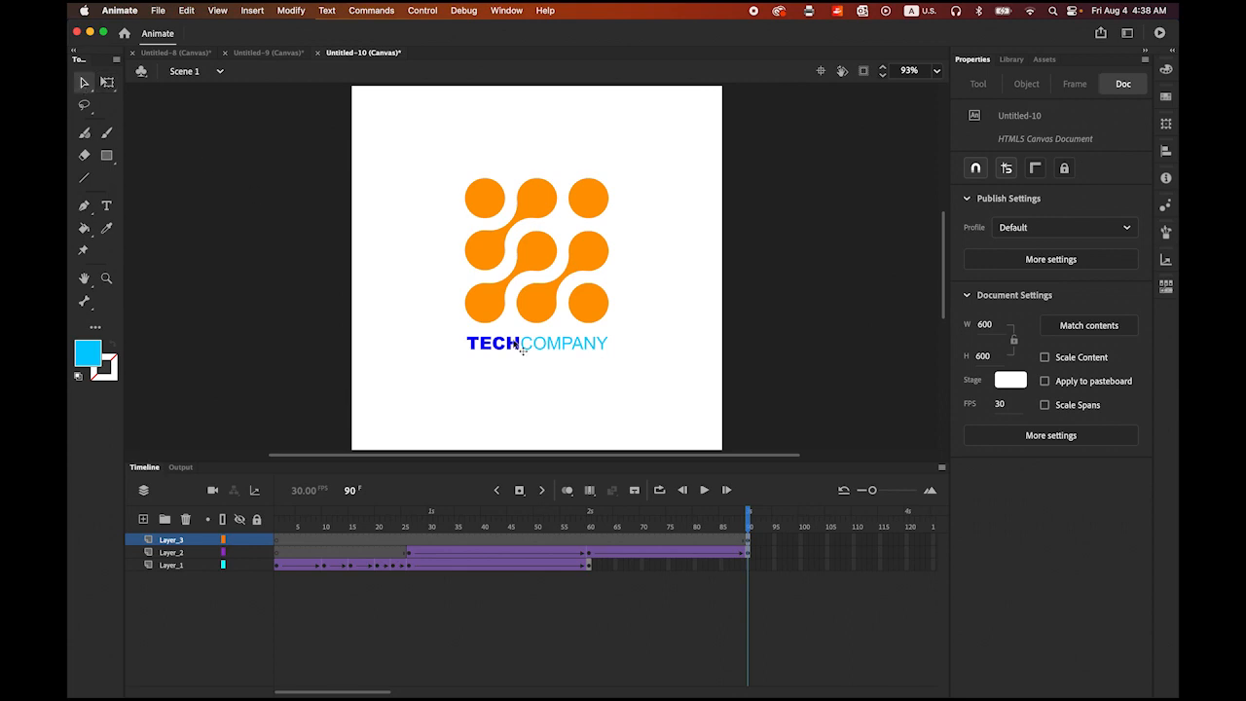
{"action": "left_click", "coordinate": [522, 346]}
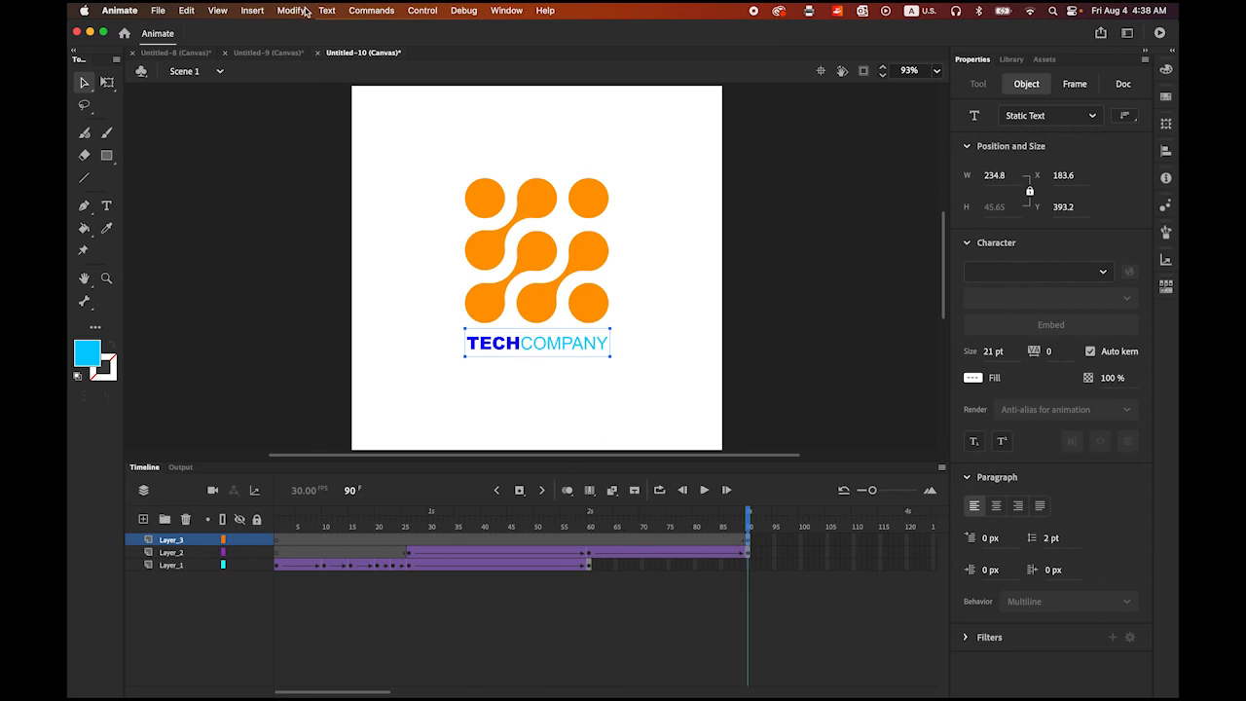
{"action": "left_click", "coordinate": [305, 11]}
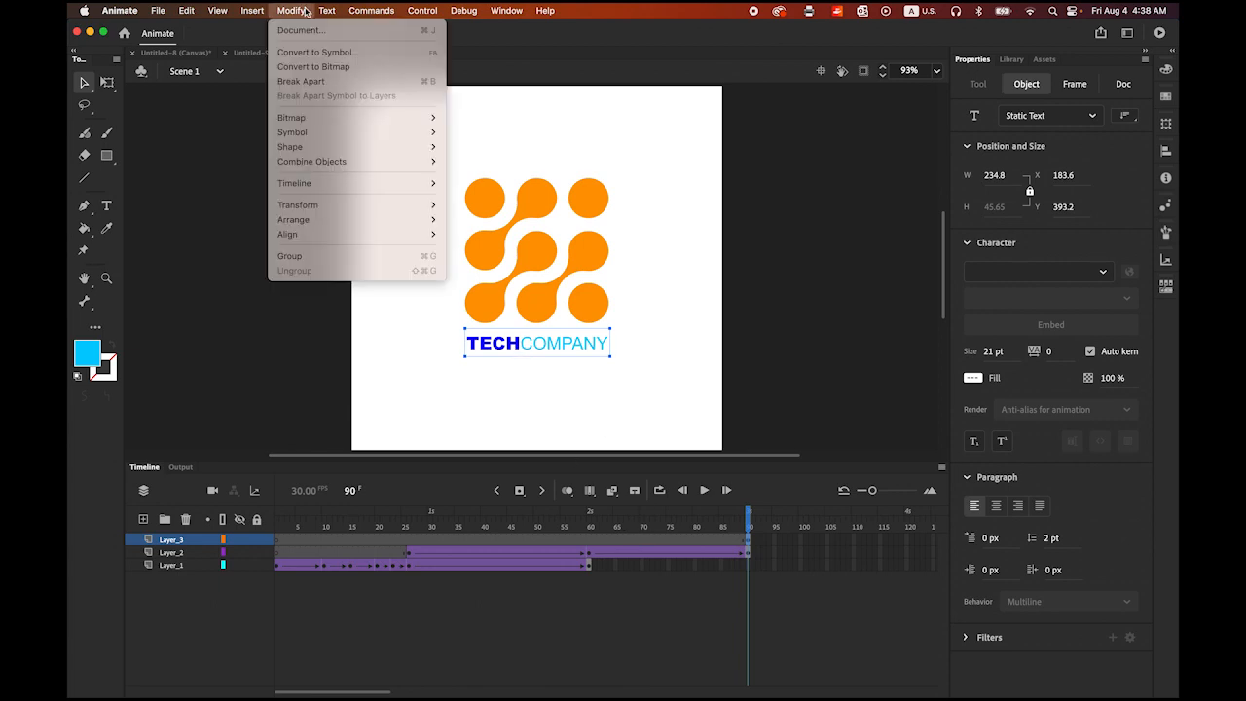
{"action": "left_click", "coordinate": [322, 86]}
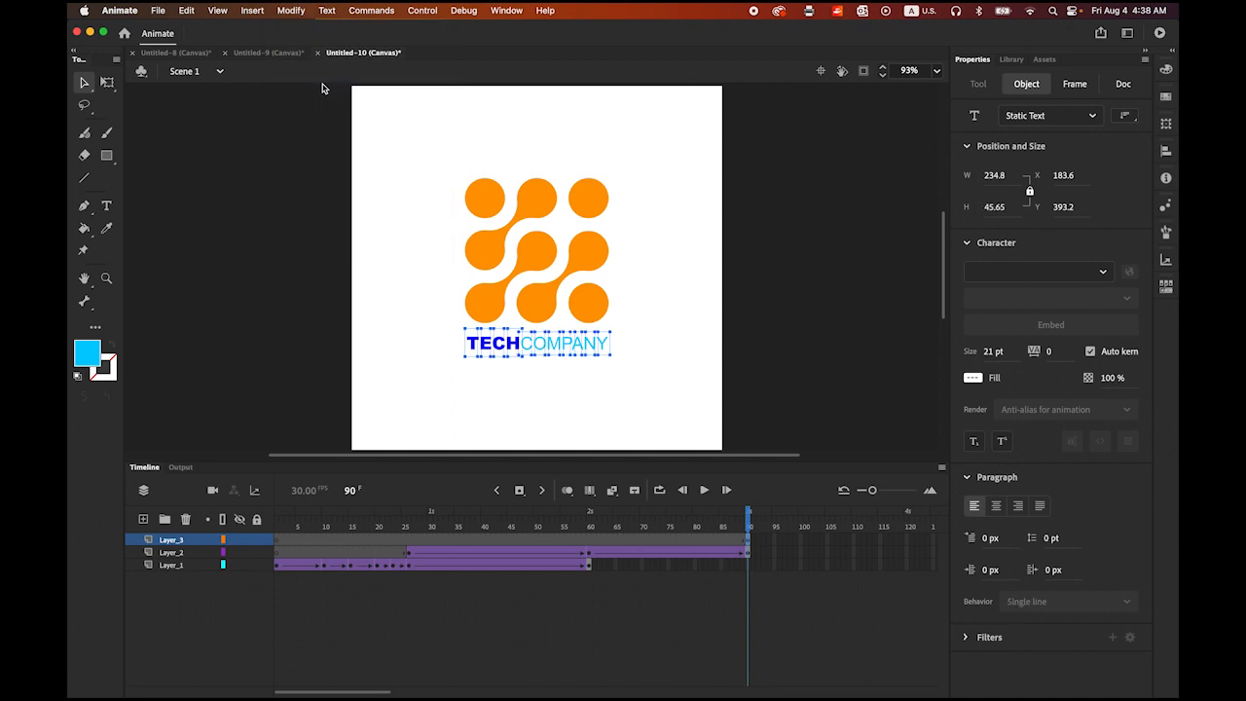
{"action": "left_click", "coordinate": [290, 10]}
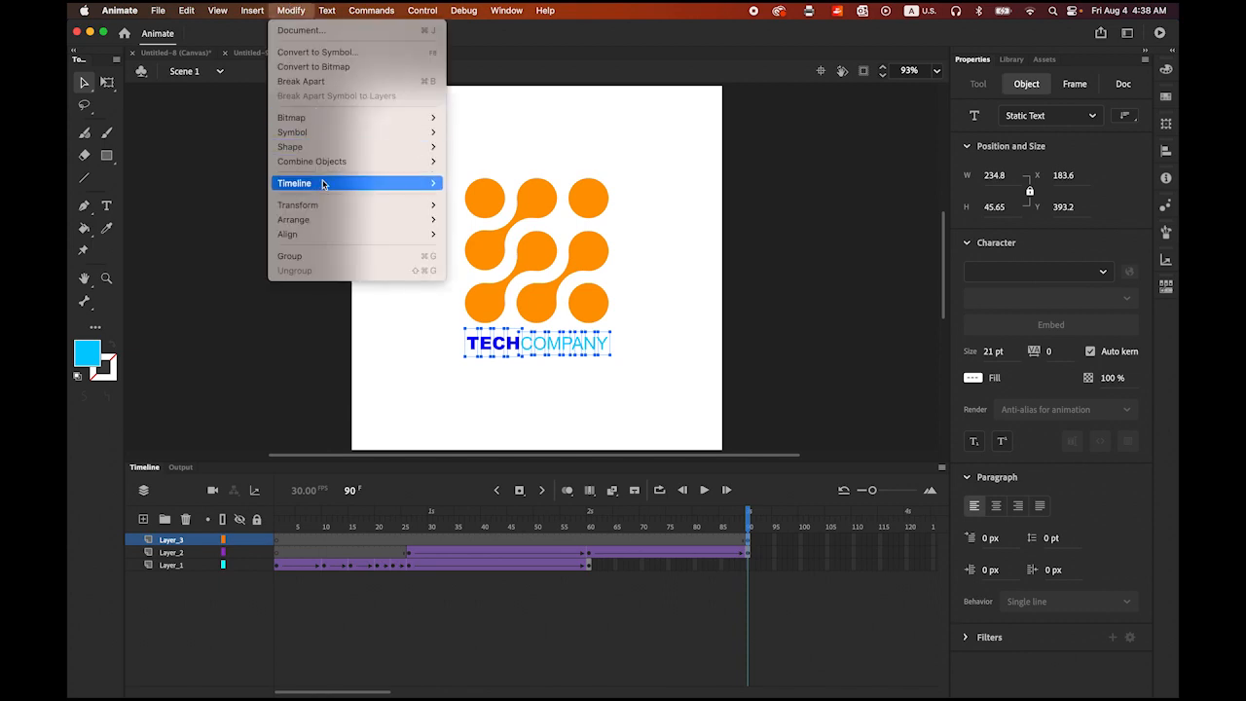
{"action": "mouse_move", "coordinate": [323, 187]}
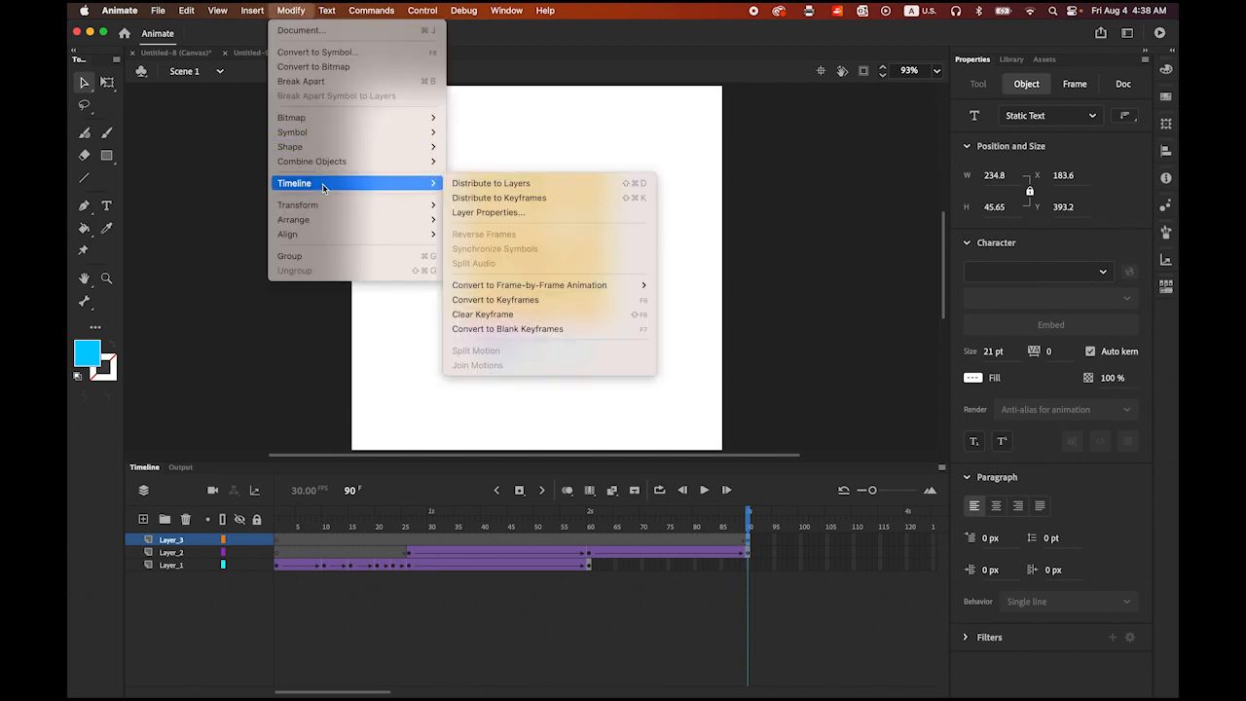
{"action": "left_click", "coordinate": [492, 183]}
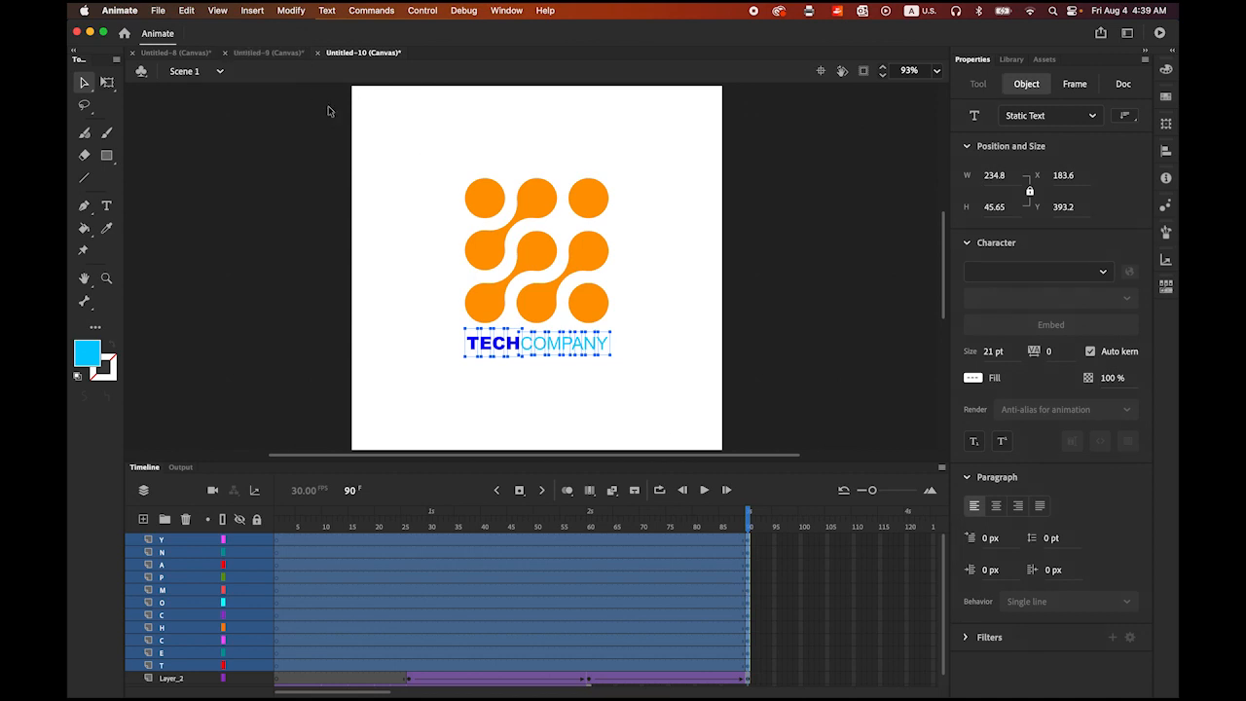
Break the separated TECHCOMPANY letters apart into vector shapes.
{"action": "left_click", "coordinate": [292, 9]}
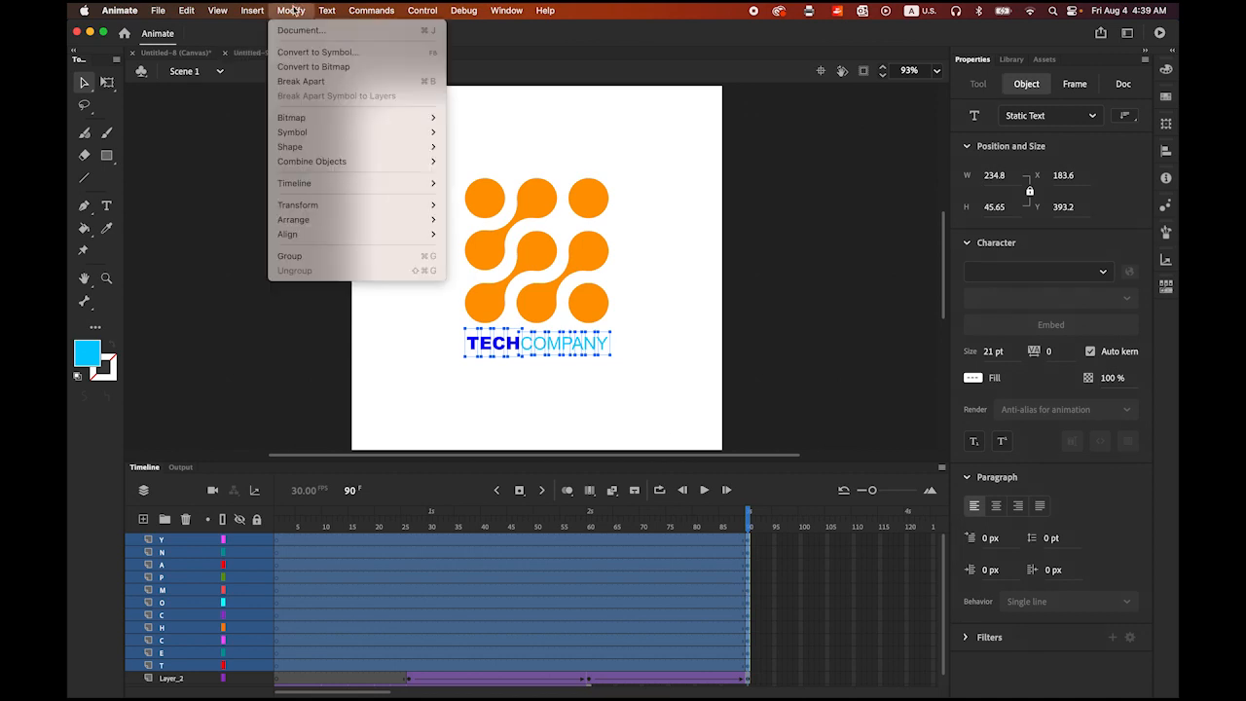
{"action": "left_click", "coordinate": [312, 82]}
{"action": "key", "text": "super+b"}
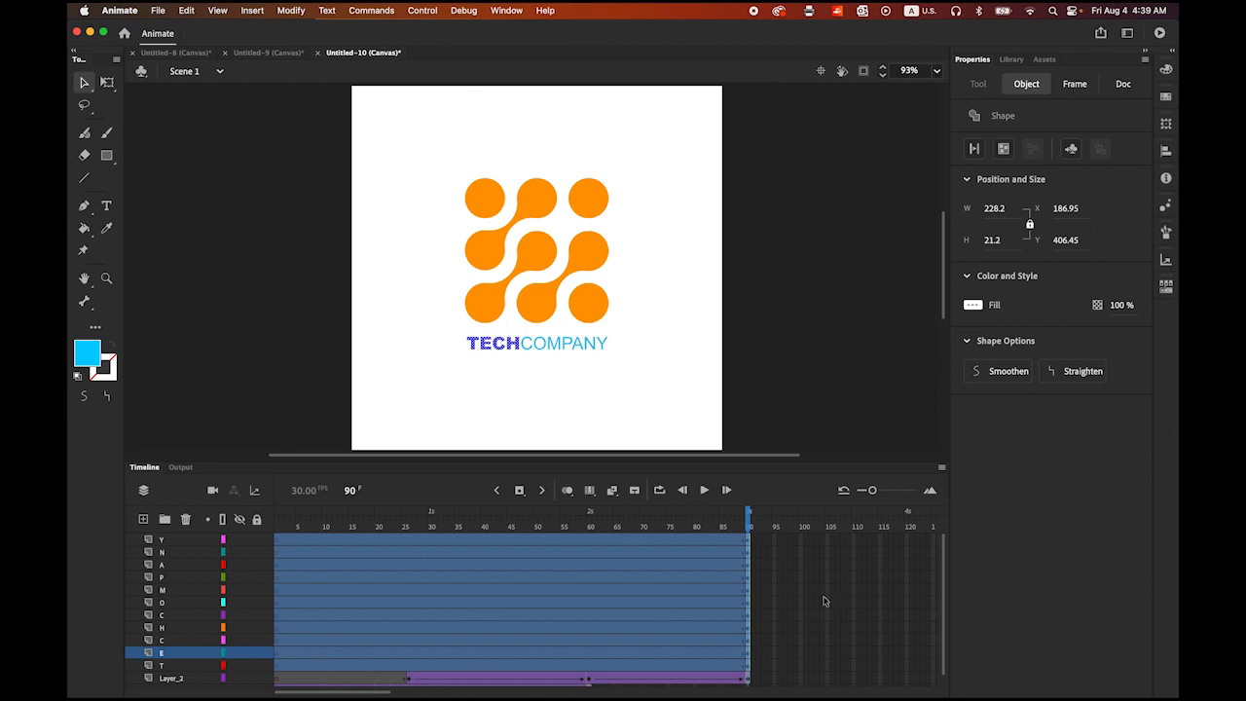
Insert keyframes at frame 100 on all the letter layers, from T up to Y.
{"action": "left_click", "coordinate": [801, 667]}
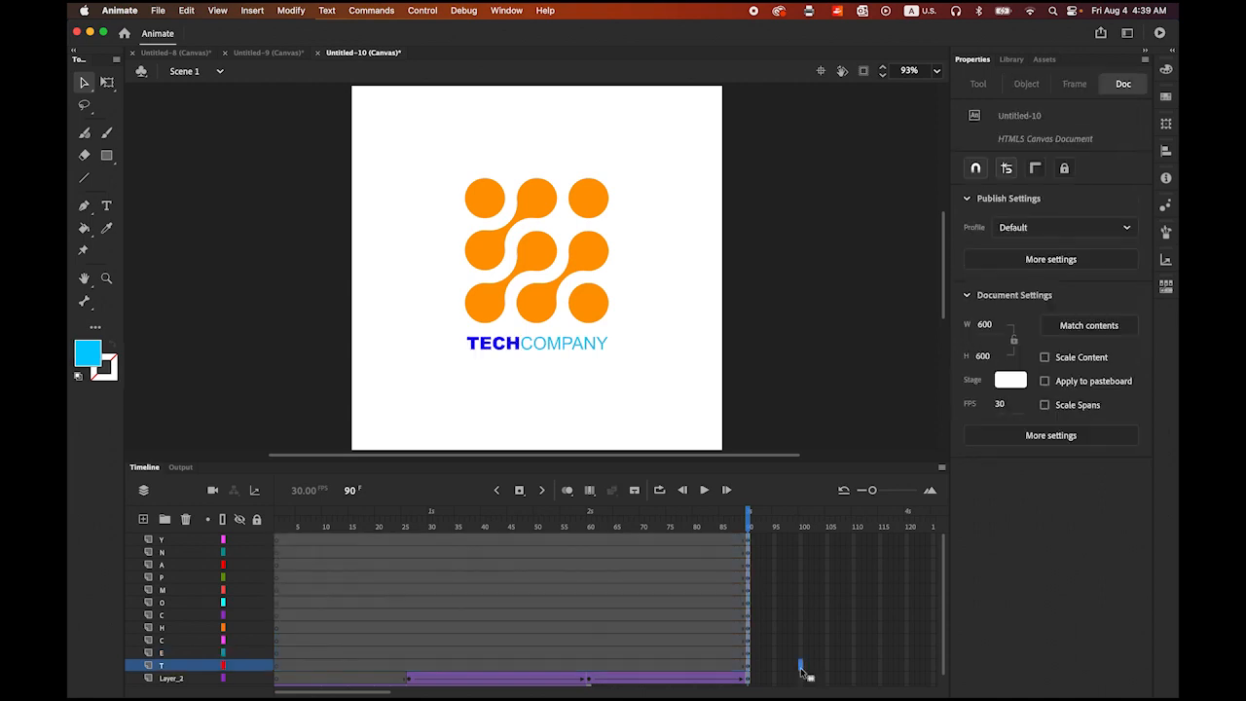
{"action": "left_click", "coordinate": [802, 542], "text": "shift"}
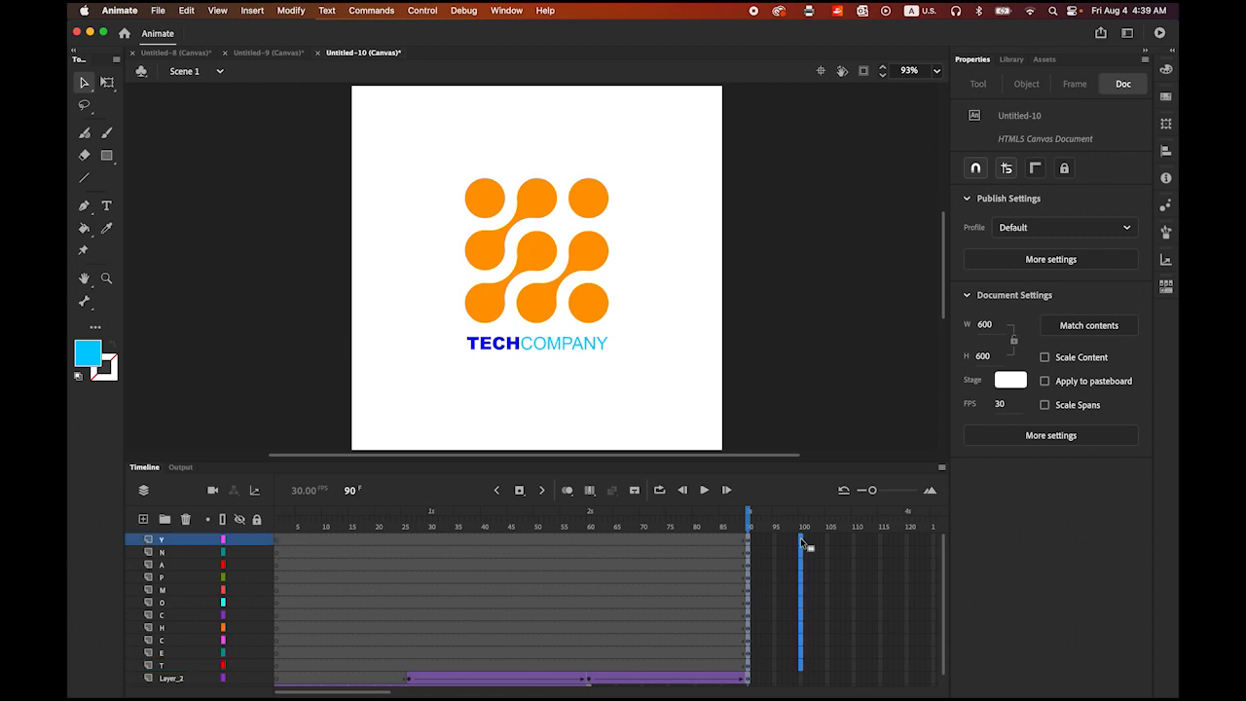
{"action": "left_click", "coordinate": [519, 490]}
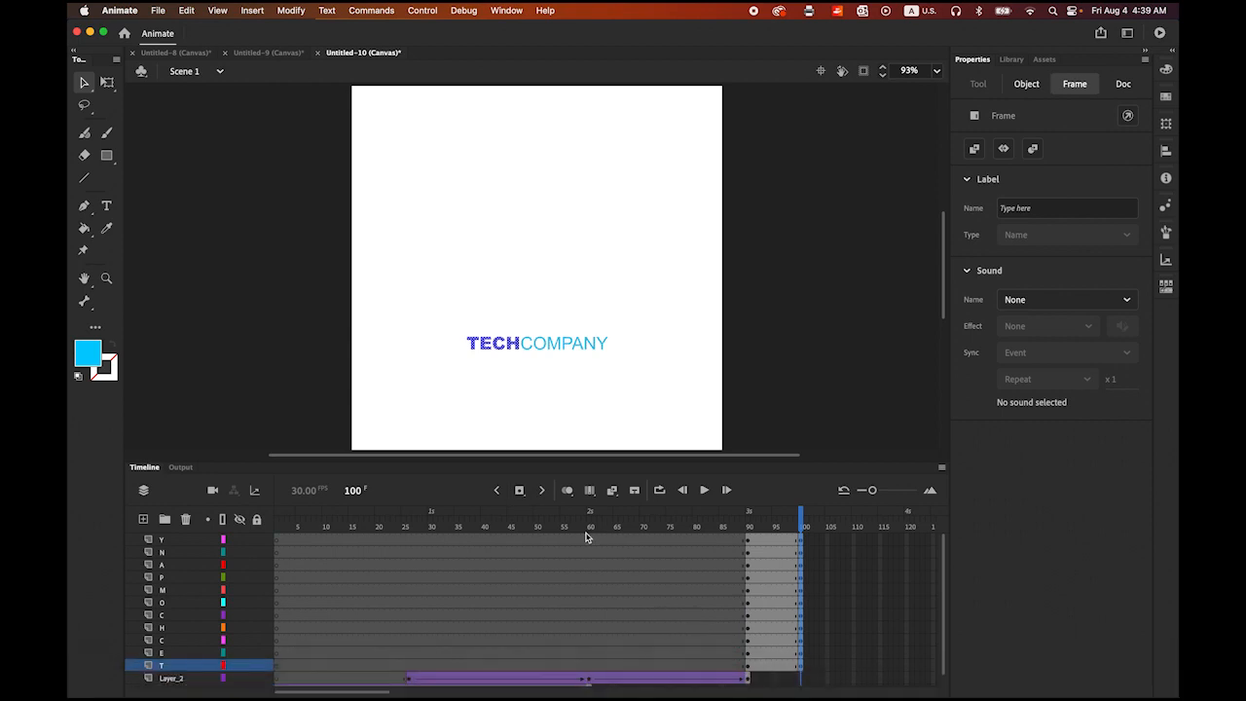
Create classic tweens on all the letter layers, covering frames 90 to 100.
{"action": "left_click", "coordinate": [169, 544], "text": "shift"}
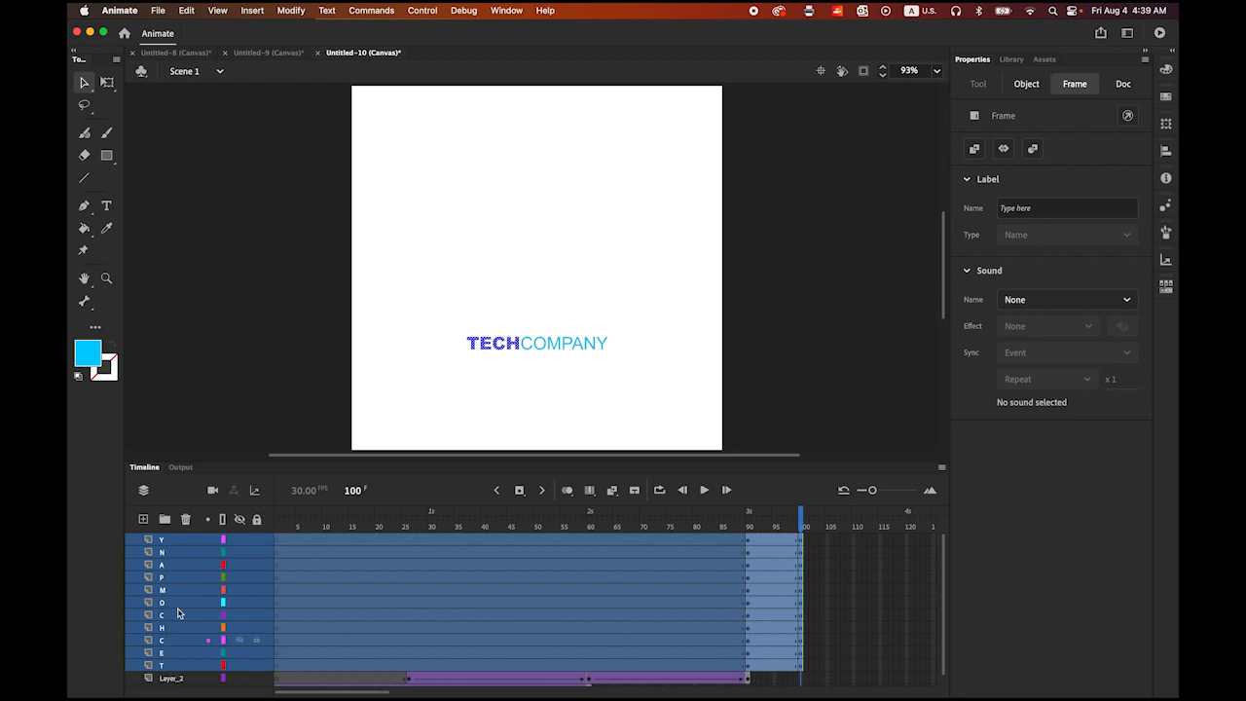
{"action": "right_click", "coordinate": [772, 588]}
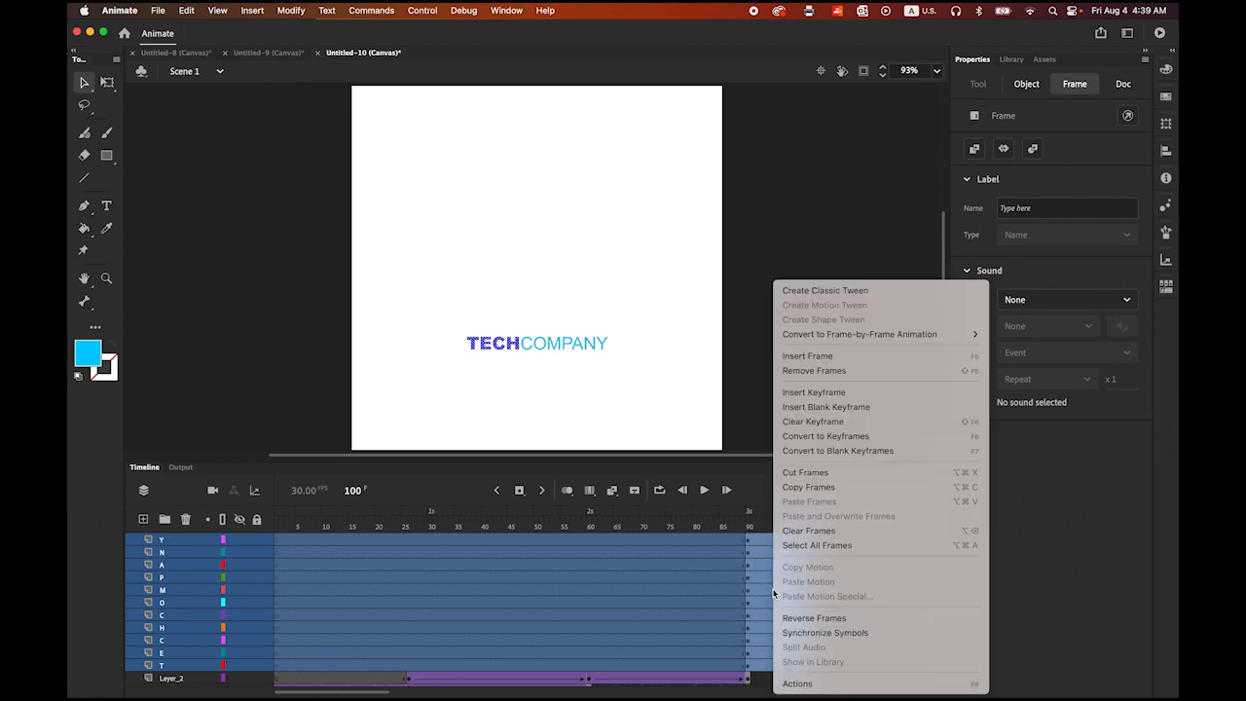
{"action": "left_click", "coordinate": [870, 292]}
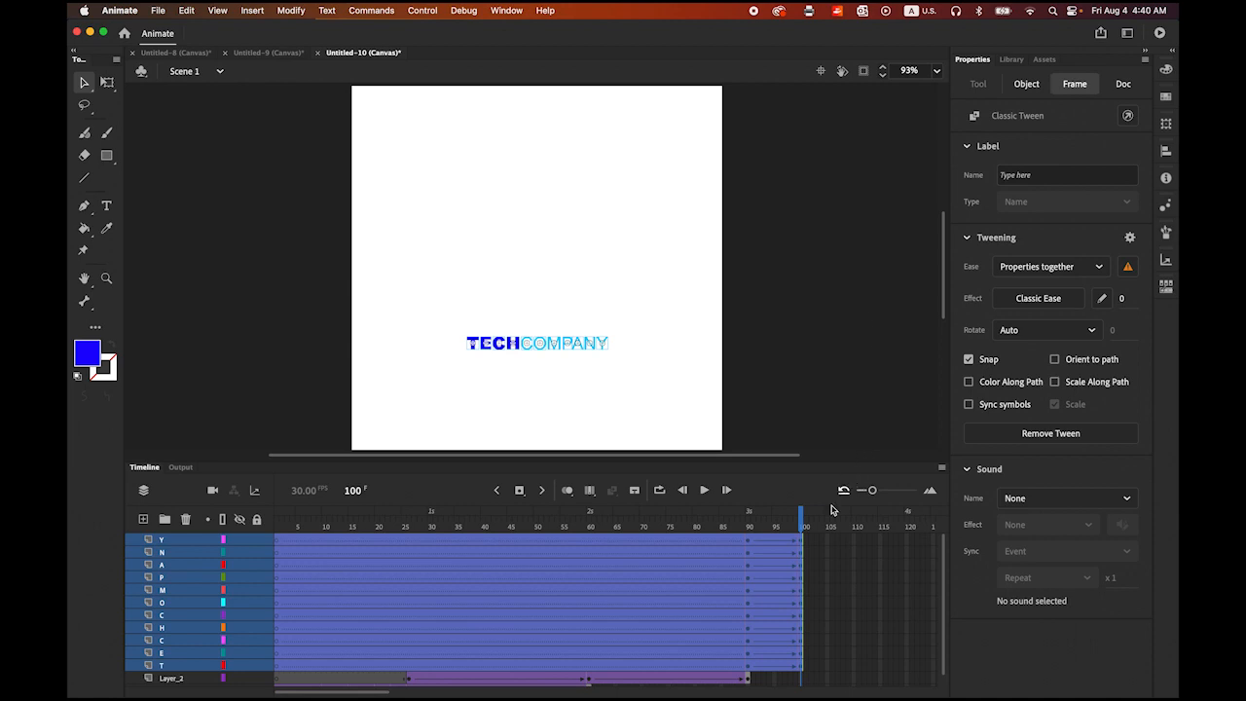
Return to frame 90 and select alternate letters of TECHCOMPANY on the stage, starting with T and C.
{"action": "left_click", "coordinate": [804, 526]}
{"action": "left_click_drag", "start_coordinate": [804, 526], "coordinate": [750, 531]}
{"action": "left_click", "coordinate": [843, 537]}
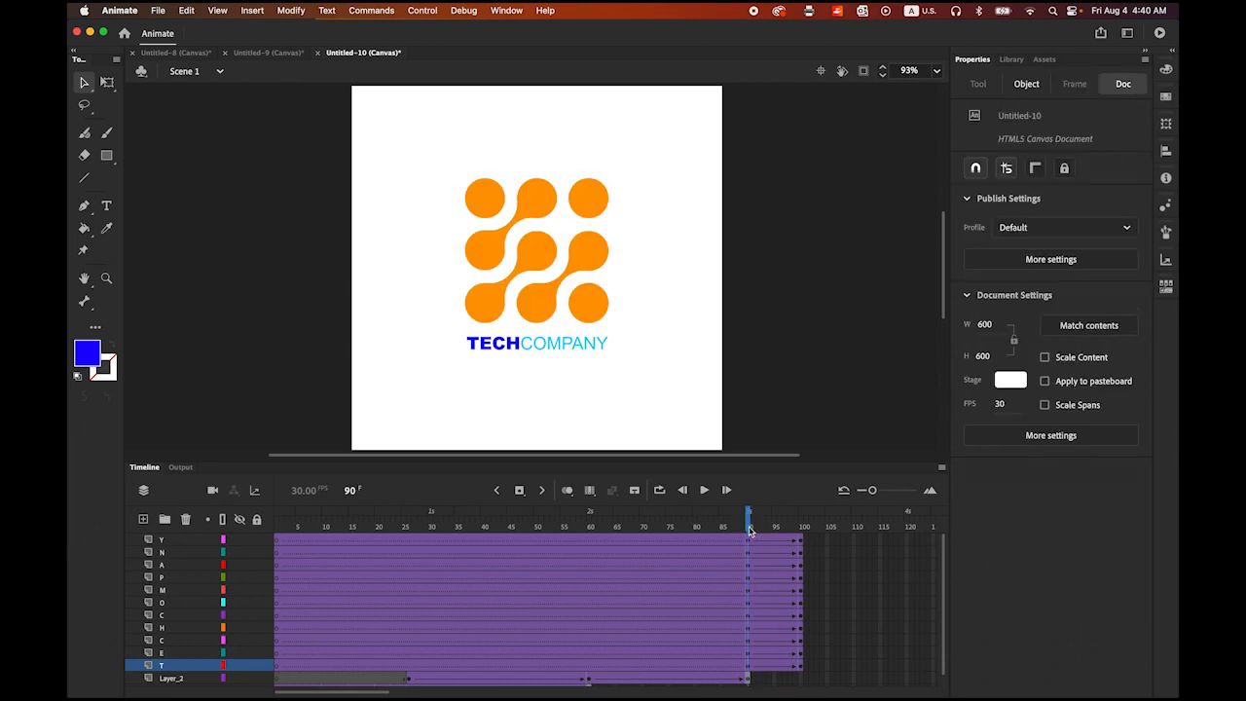
{"action": "left_click", "coordinate": [513, 386]}
{"action": "left_click", "coordinate": [478, 352]}
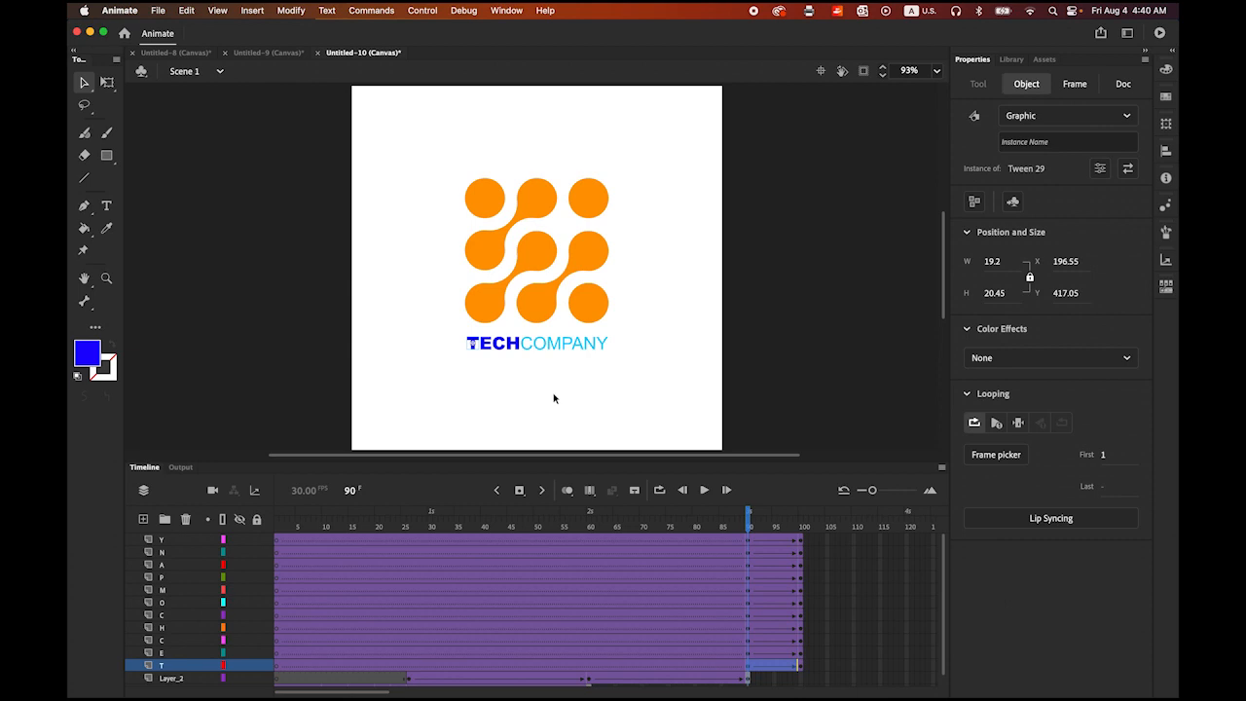
{"action": "left_click", "coordinate": [505, 353], "text": "shift"}
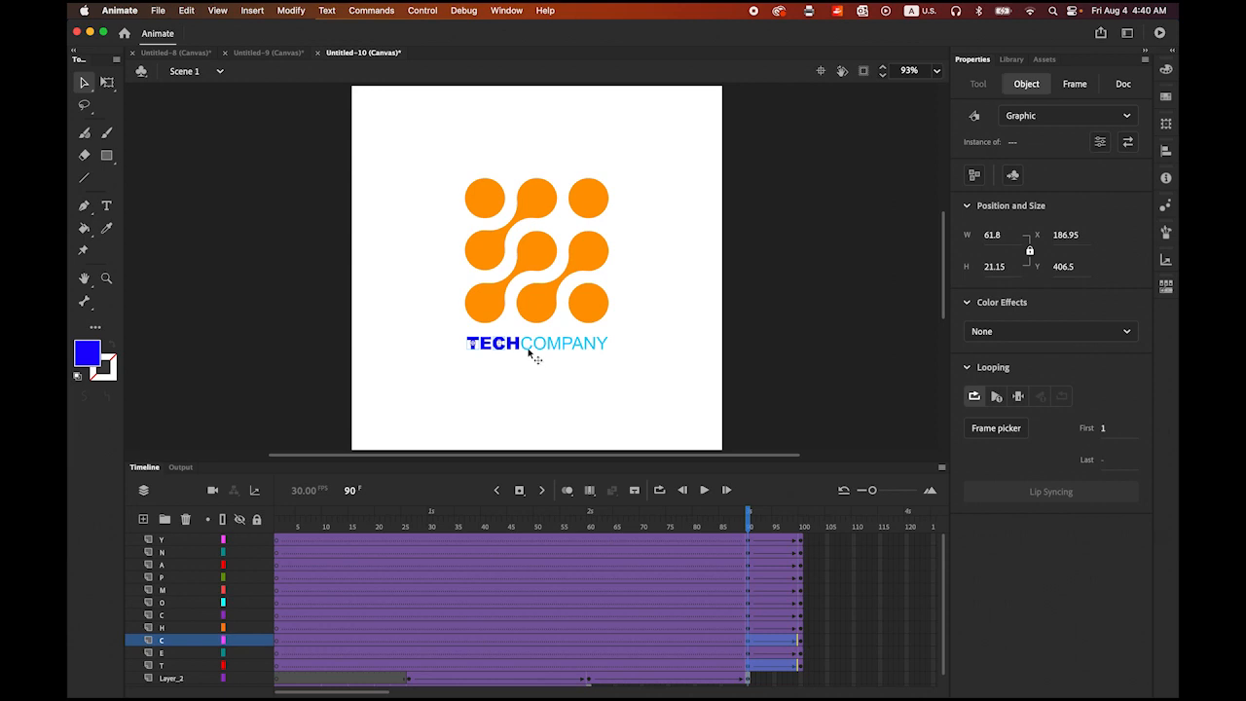
At frame 90, raise the alternating letters T, C, C, M, A and Y together to a Y position of about 383.
{"action": "left_click", "coordinate": [528, 350], "text": "shift"}
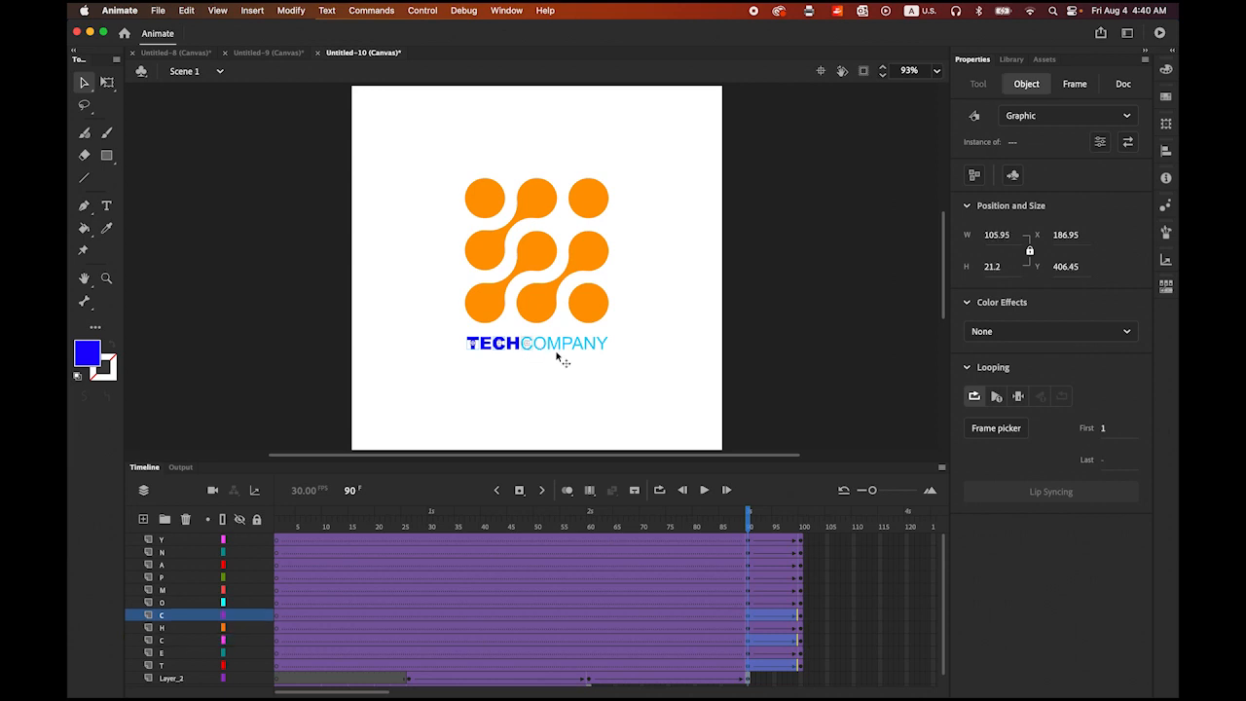
{"action": "left_click", "coordinate": [562, 349], "text": "shift"}
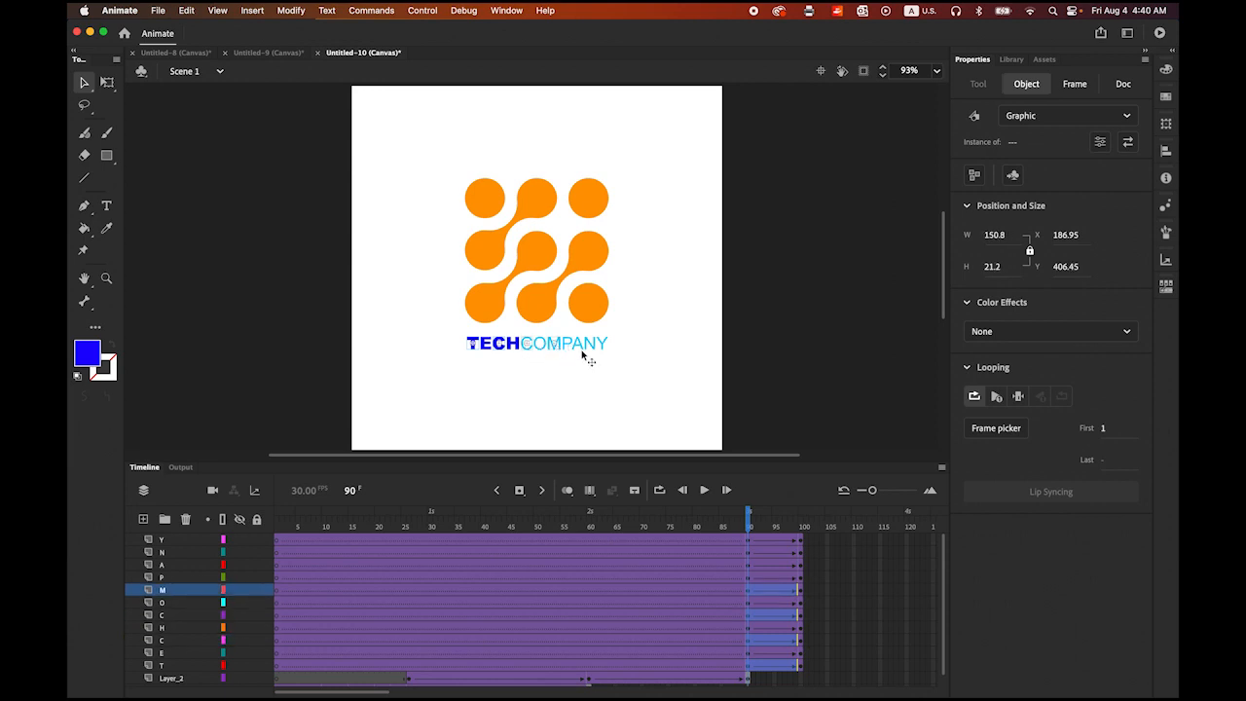
{"action": "left_click", "coordinate": [588, 351], "text": "shift"}
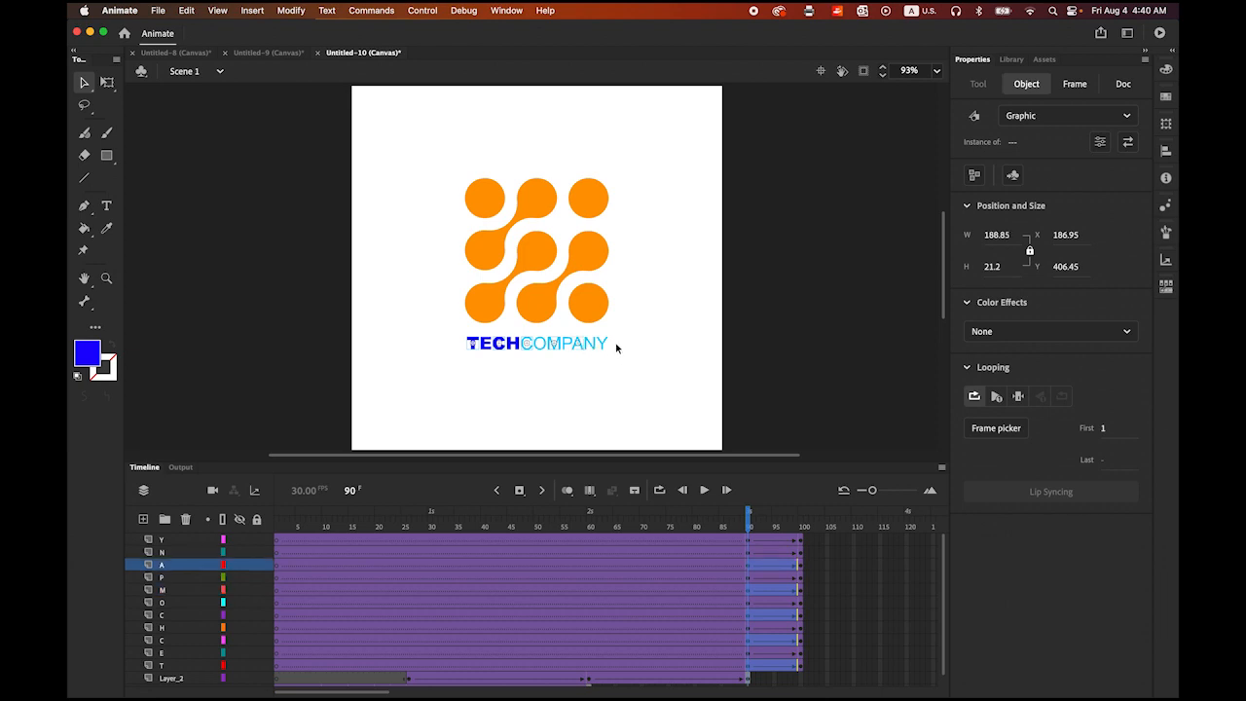
{"action": "left_click", "coordinate": [604, 346], "text": "shift"}
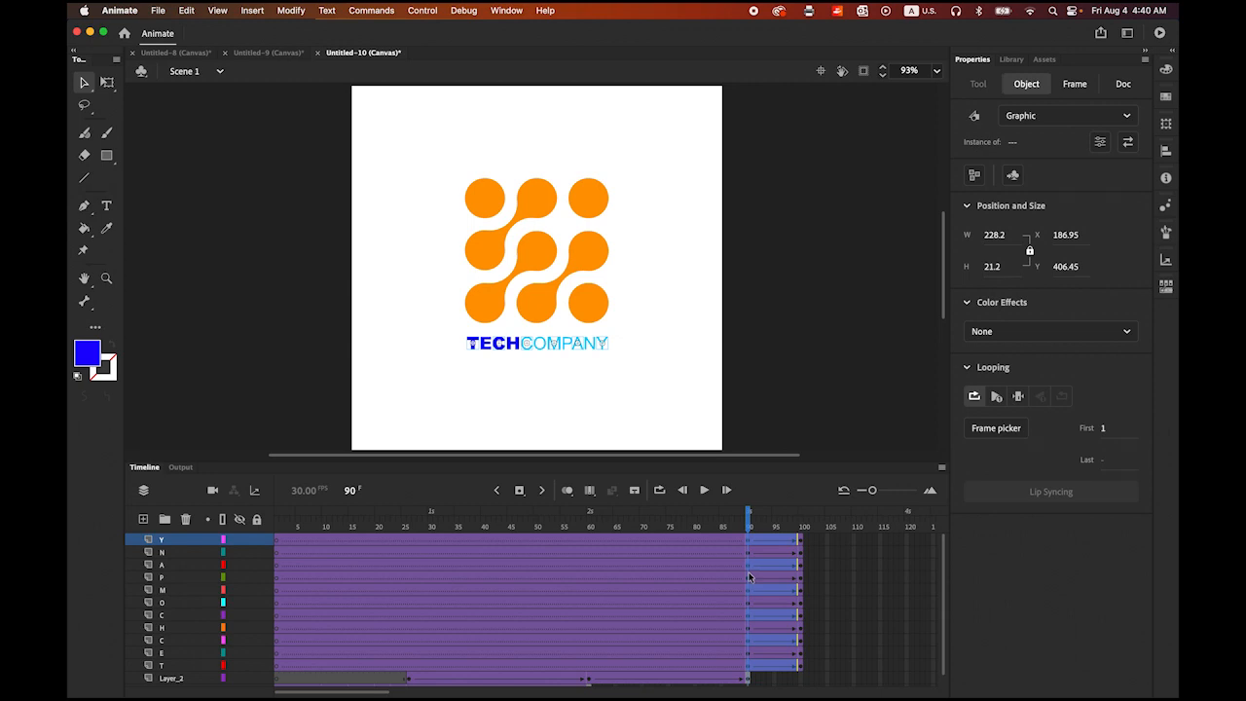
{"action": "key", "text": "Up"}
{"action": "key", "text": "Up"}
{"action": "key", "text": "Up"}
{"action": "key", "text": "Up"}
{"action": "key", "text": "Up"}
{"action": "key", "text": "Up"}
{"action": "key", "text": "Up"}
{"action": "key", "text": "Up"}
{"action": "key", "text": "Up"}
{"action": "key", "text": "Up"}
{"action": "key", "text": "Up"}
{"action": "key", "text": "Up"}
{"action": "key", "text": "Up"}
{"action": "key", "text": "Up"}
{"action": "key", "text": "Up"}
{"action": "key", "text": "Up"}
{"action": "key", "text": "Up"}
{"action": "key", "text": "Up"}
{"action": "key", "text": "Up"}
{"action": "key", "text": "Up"}
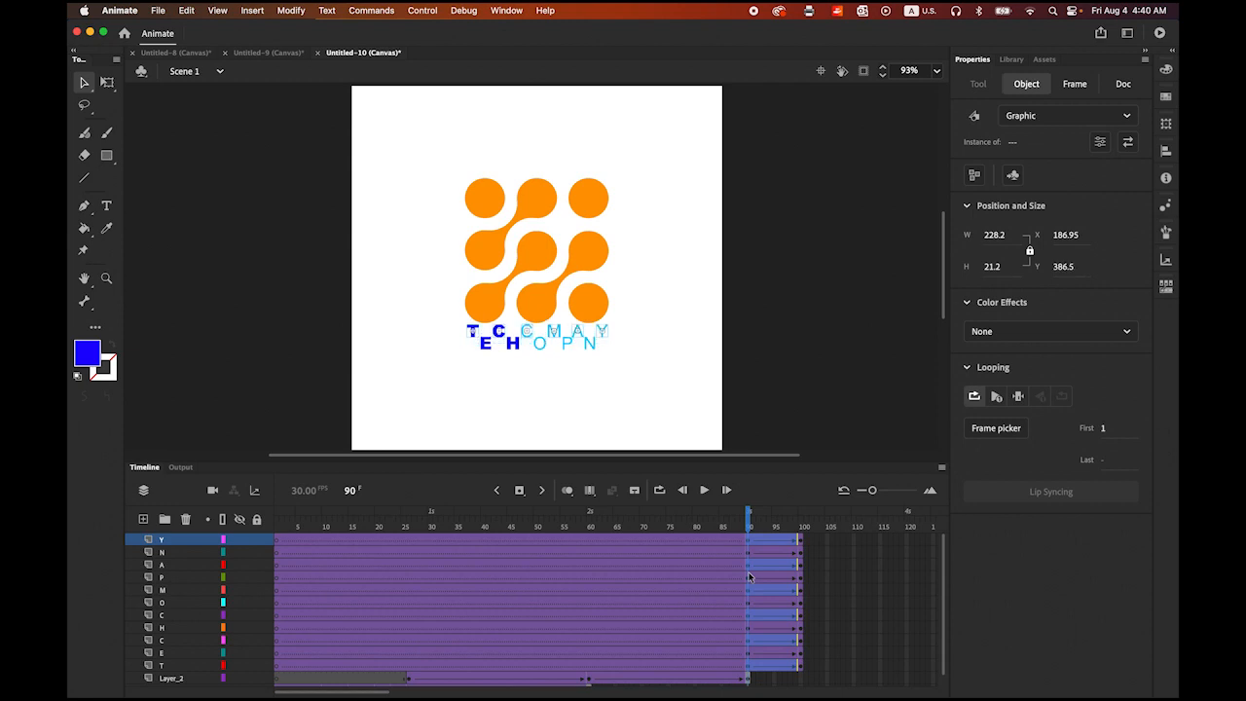
{"action": "key", "text": "Up"}
{"action": "key", "text": "Up"}
{"action": "key", "text": "Up"}
Apply an Alpha color effect of 0% to the raised letters at frame 90 and clear the selection.
{"action": "left_click", "coordinate": [1129, 333]}
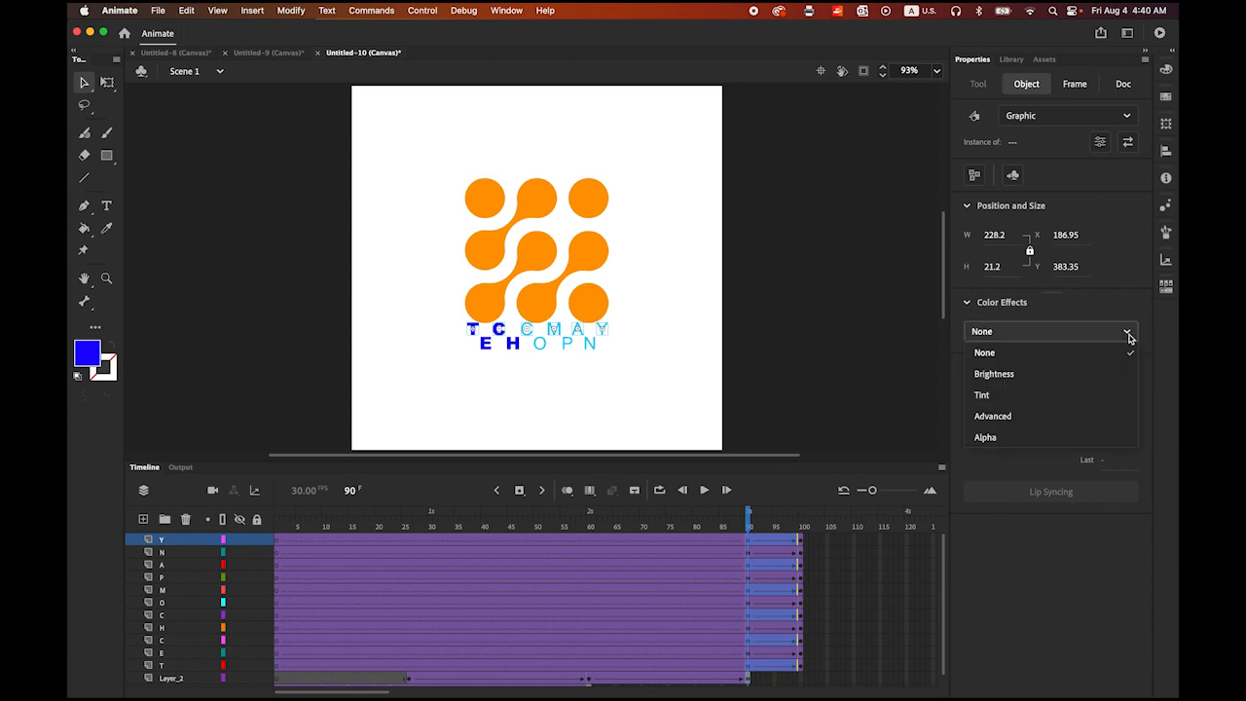
{"action": "left_click", "coordinate": [1049, 438]}
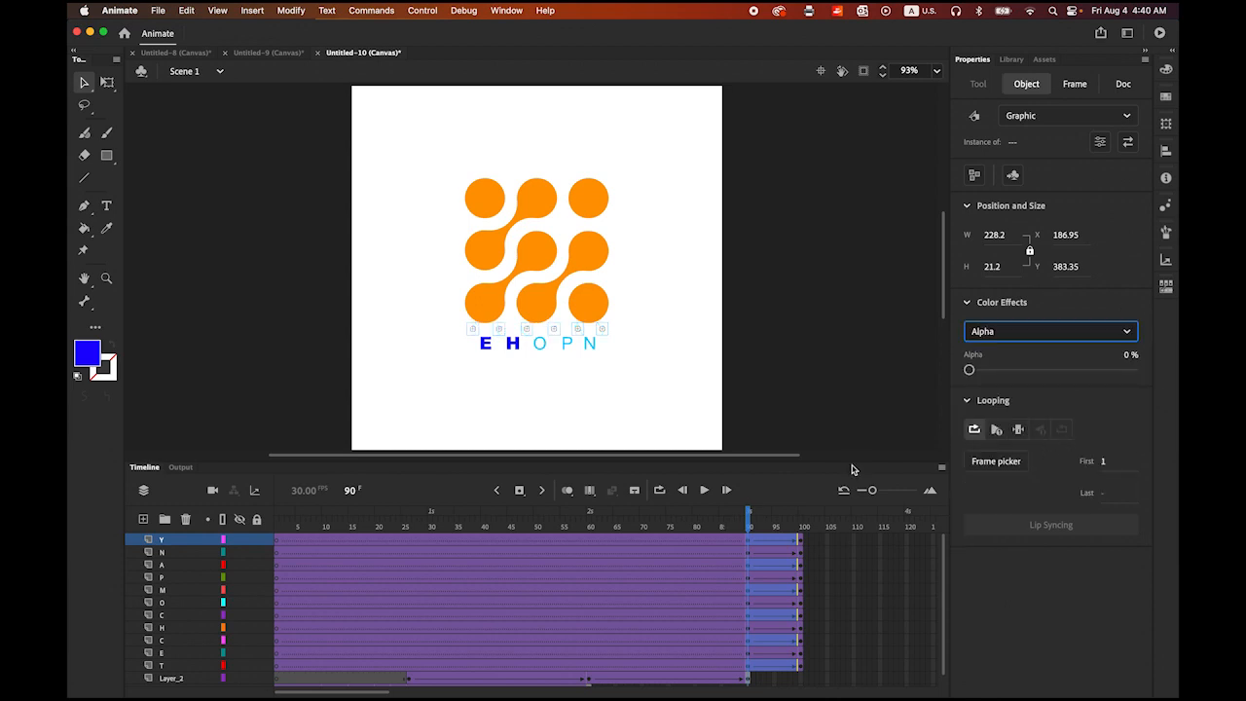
{"action": "left_click", "coordinate": [756, 524]}
{"action": "mouse_move", "coordinate": [757, 524]}
{"action": "left_mouse_down"}
{"action": "mouse_move", "coordinate": [808, 527]}
{"action": "mouse_move", "coordinate": [743, 536]}
{"action": "mouse_move", "coordinate": [802, 530]}
{"action": "mouse_move", "coordinate": [751, 543]}
{"action": "left_mouse_up"}
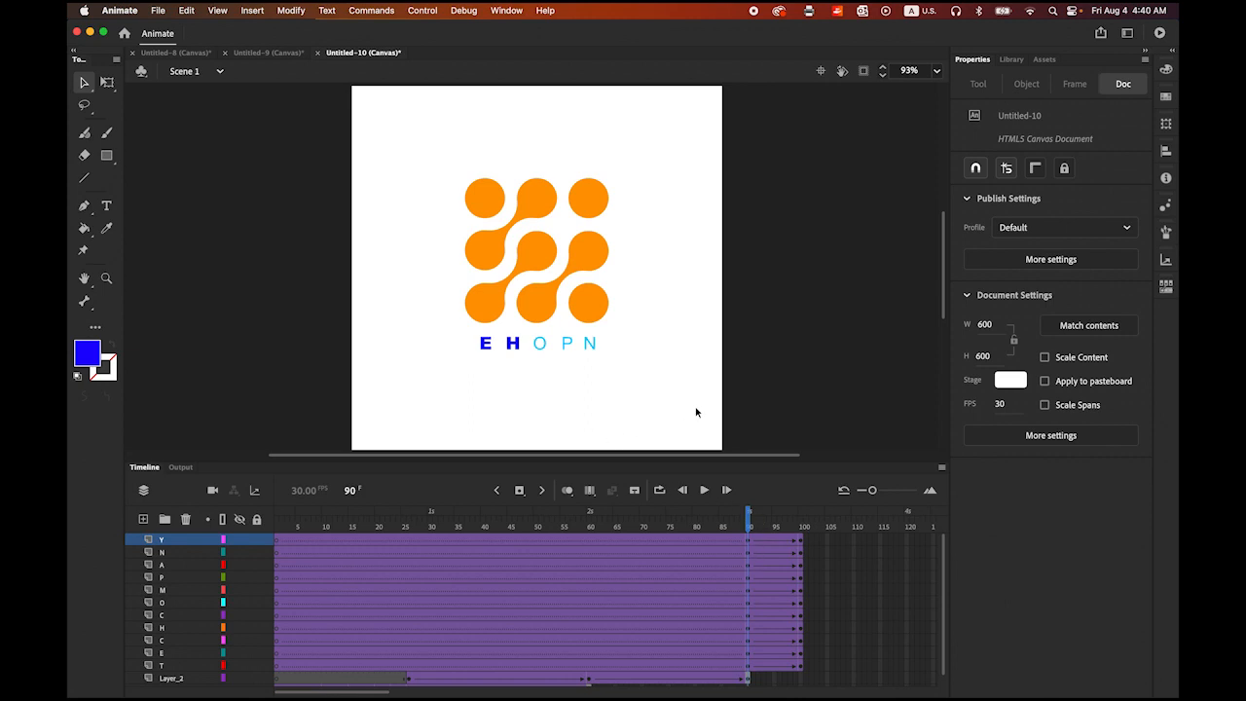
At frame 90, lower the remaining letters E, H, O, P and N together to a Y position of about 436.
{"action": "left_click", "coordinate": [485, 347]}
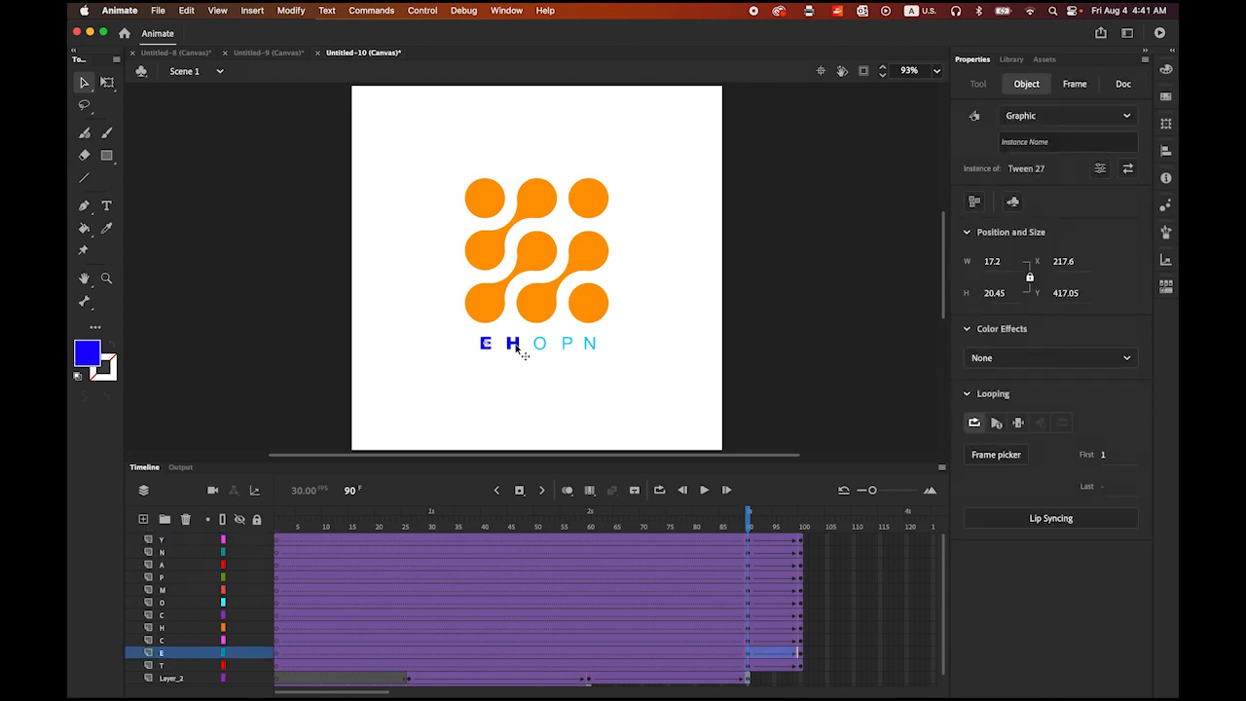
{"action": "left_click", "coordinate": [515, 346], "text": "shift"}
{"action": "left_click", "coordinate": [541, 349], "text": "shift"}
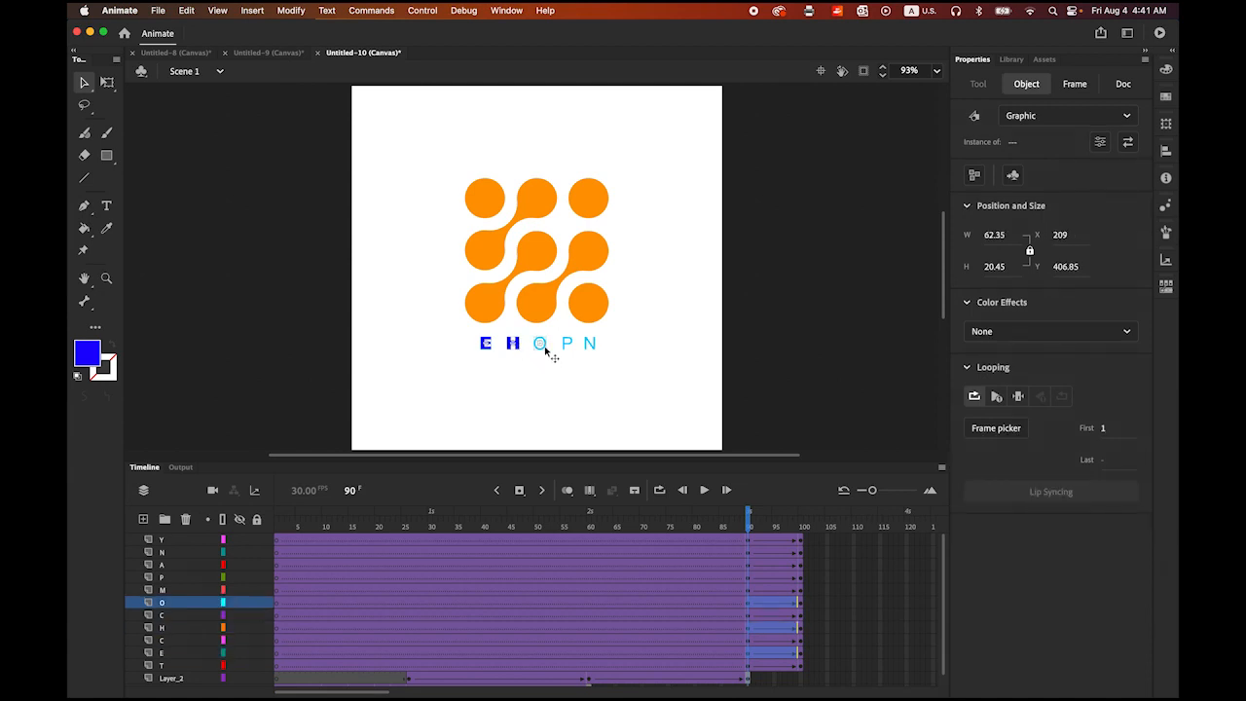
{"action": "left_click", "coordinate": [571, 349], "text": "shift"}
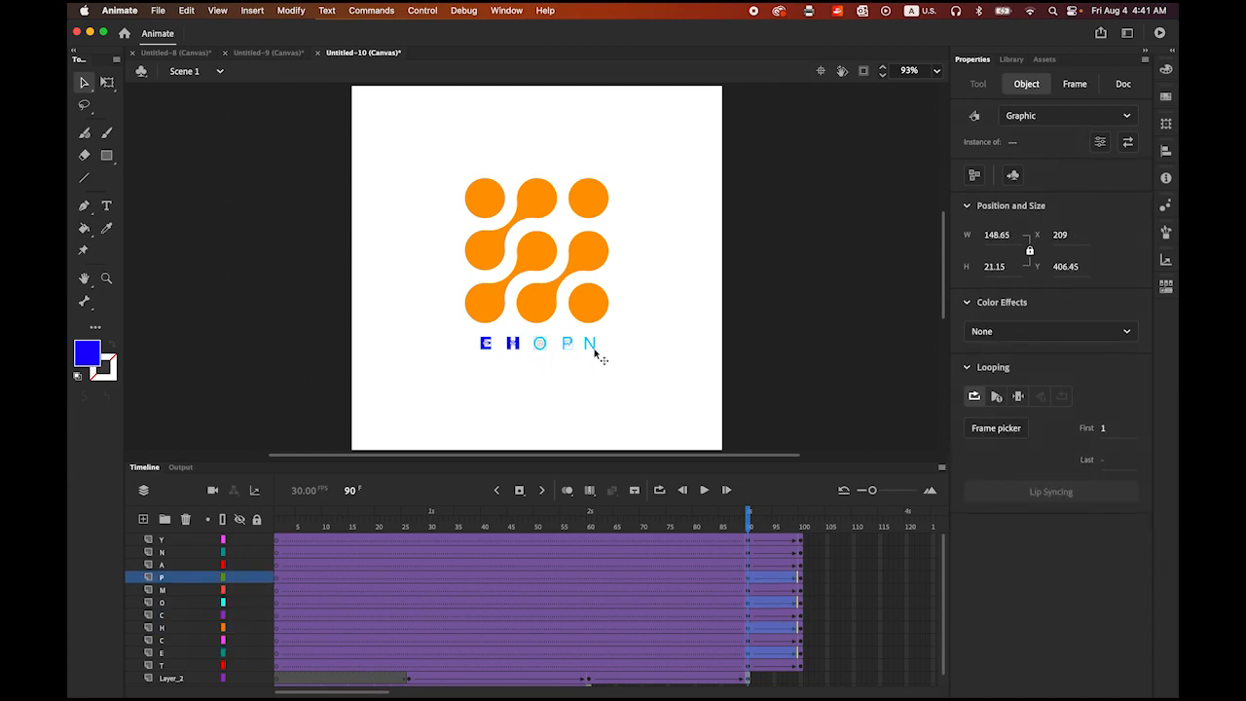
{"action": "left_click", "coordinate": [591, 347], "text": "shift"}
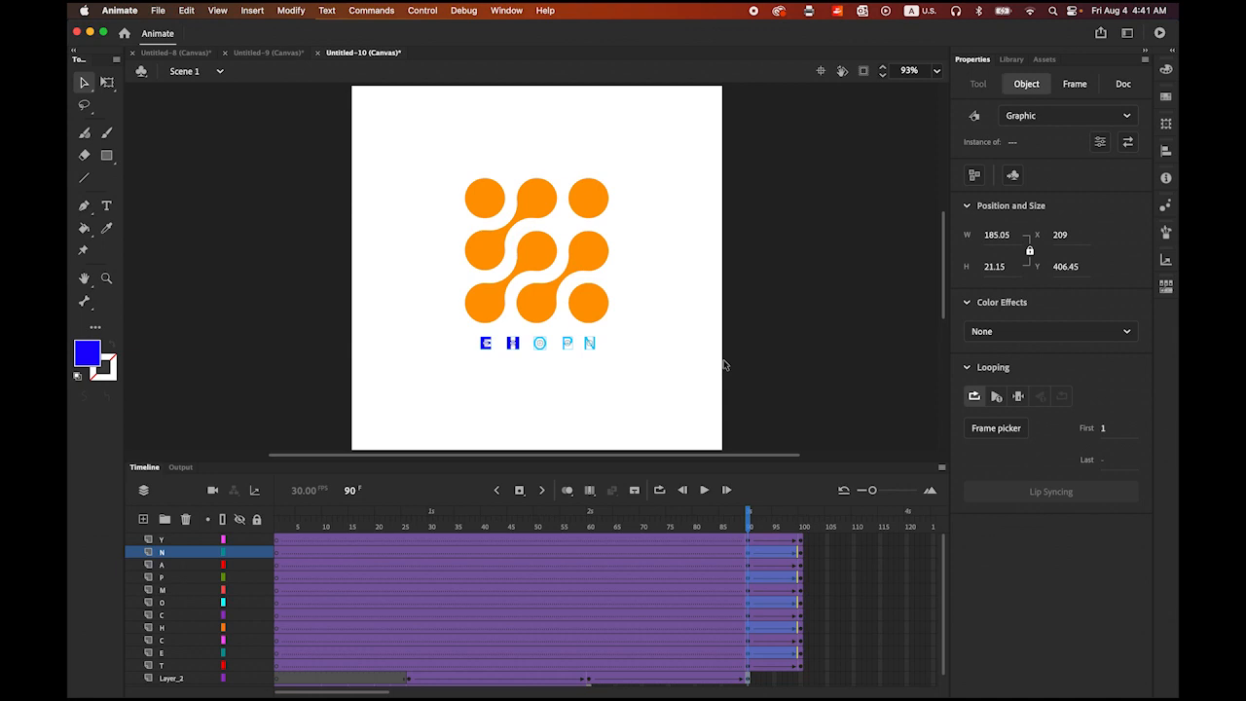
{"action": "key", "text": "Down"}
{"action": "key", "text": "Down"}
{"action": "key", "text": "Down"}
{"action": "key", "text": "Down"}
{"action": "key", "text": "Down"}
{"action": "key", "text": "Down"}
{"action": "key", "text": "Down"}
{"action": "key", "text": "Down"}
{"action": "key", "text": "Down"}
{"action": "key", "text": "Down"}
{"action": "key", "text": "Down"}
{"action": "key", "text": "Down"}
{"action": "key", "text": "Down"}
{"action": "key", "text": "Down"}
{"action": "key", "text": "Down"}
{"action": "key", "text": "Down"}
{"action": "key", "text": "Down"}
{"action": "key", "text": "Down"}
{"action": "key", "text": "Down"}
{"action": "key", "text": "Down"}
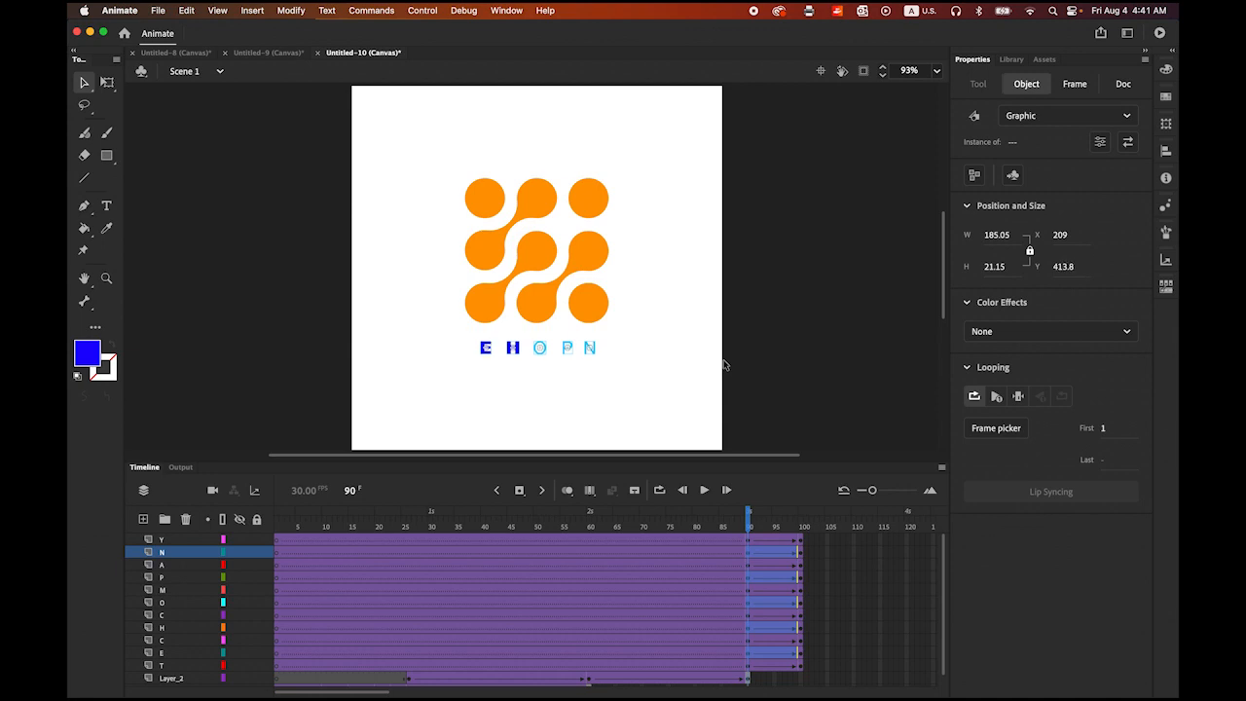
{"action": "key", "text": "Down"}
{"action": "key", "text": "Down"}
{"action": "key", "text": "Down"}
{"action": "key", "text": "Down"}
{"action": "key", "text": "Down"}
{"action": "key", "text": "Down"}
{"action": "key", "text": "Down"}
{"action": "key", "text": "Down"}
{"action": "key", "text": "Down"}
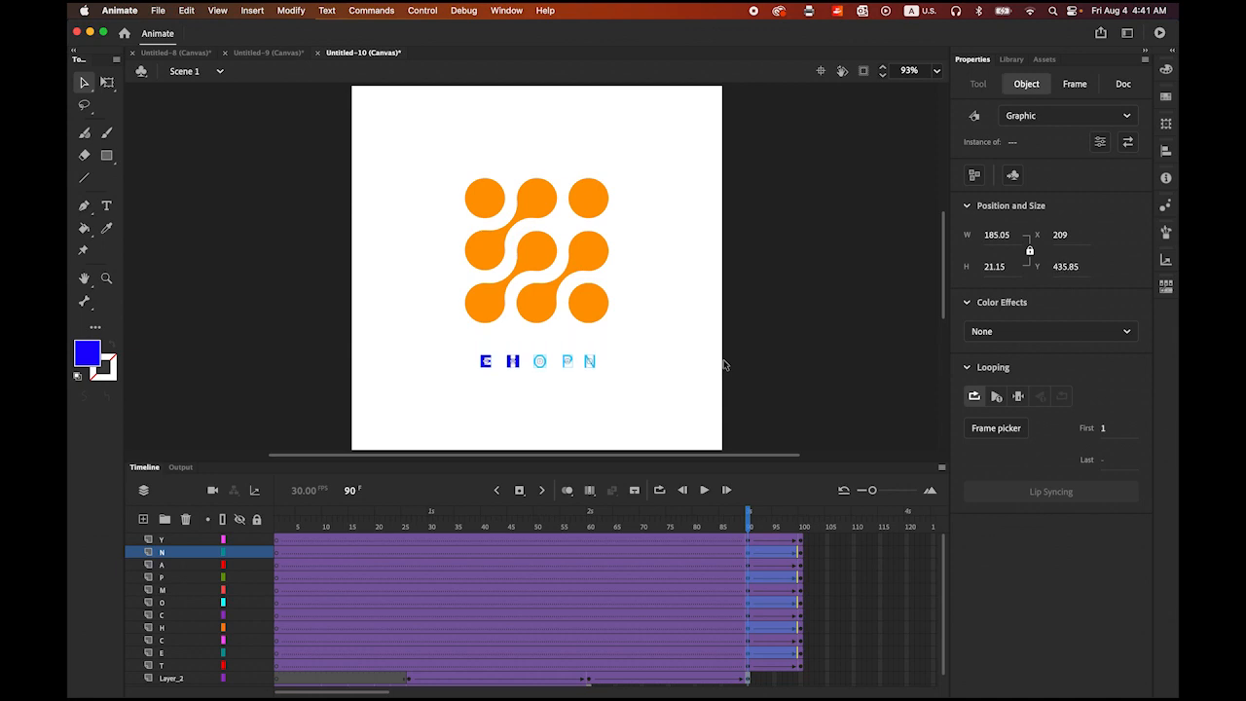
Apply an Alpha color effect of 0% to the lowered letters E, H, O, P and N, and deselect them.
{"action": "left_click", "coordinate": [1124, 334]}
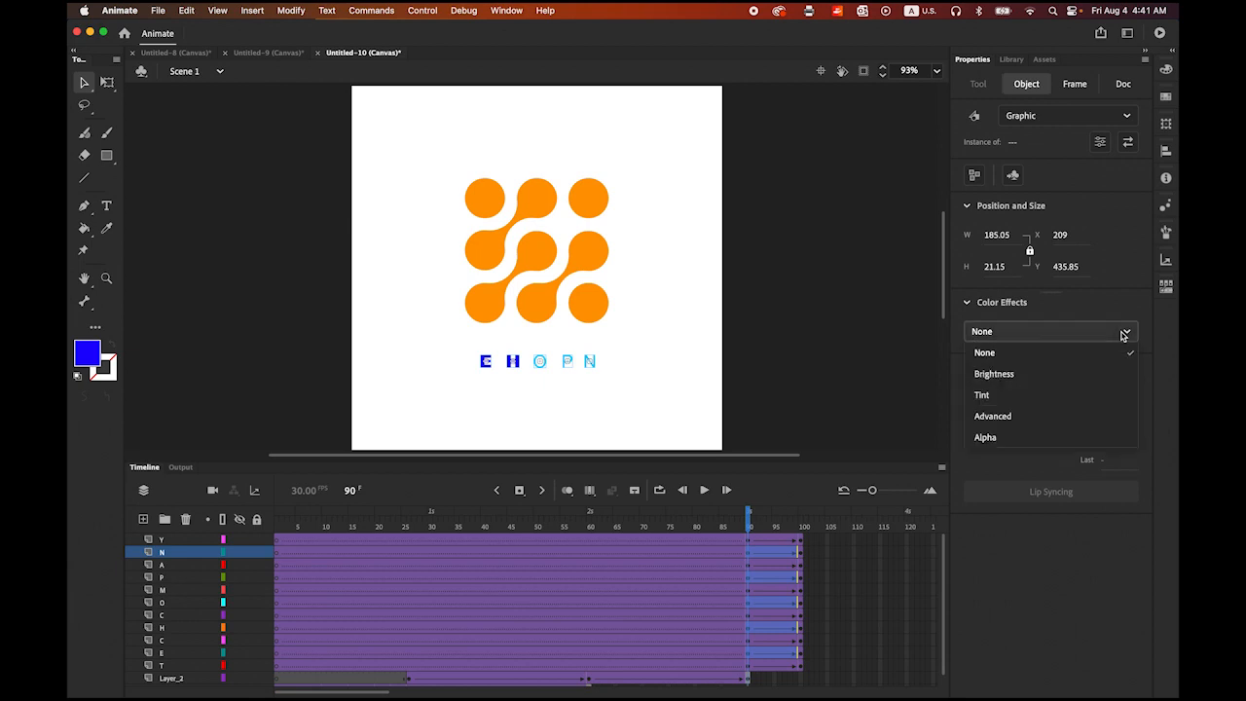
{"action": "left_click", "coordinate": [1046, 438]}
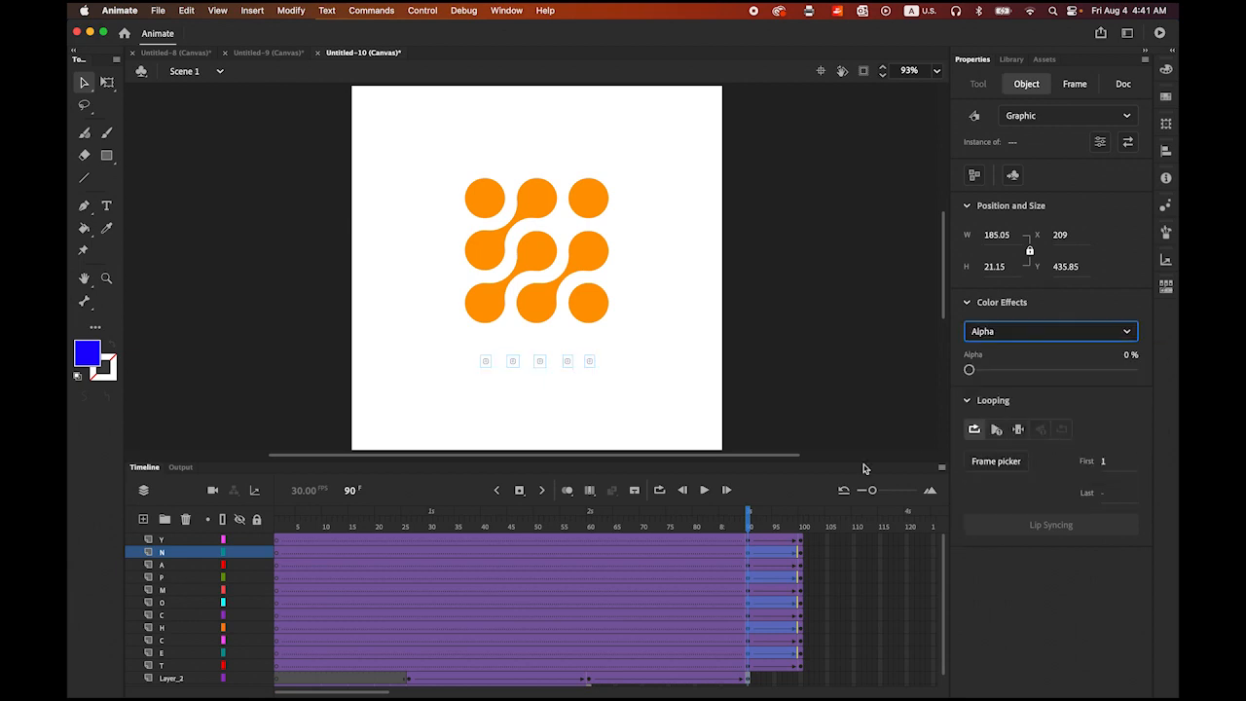
{"action": "left_click", "coordinate": [809, 381]}
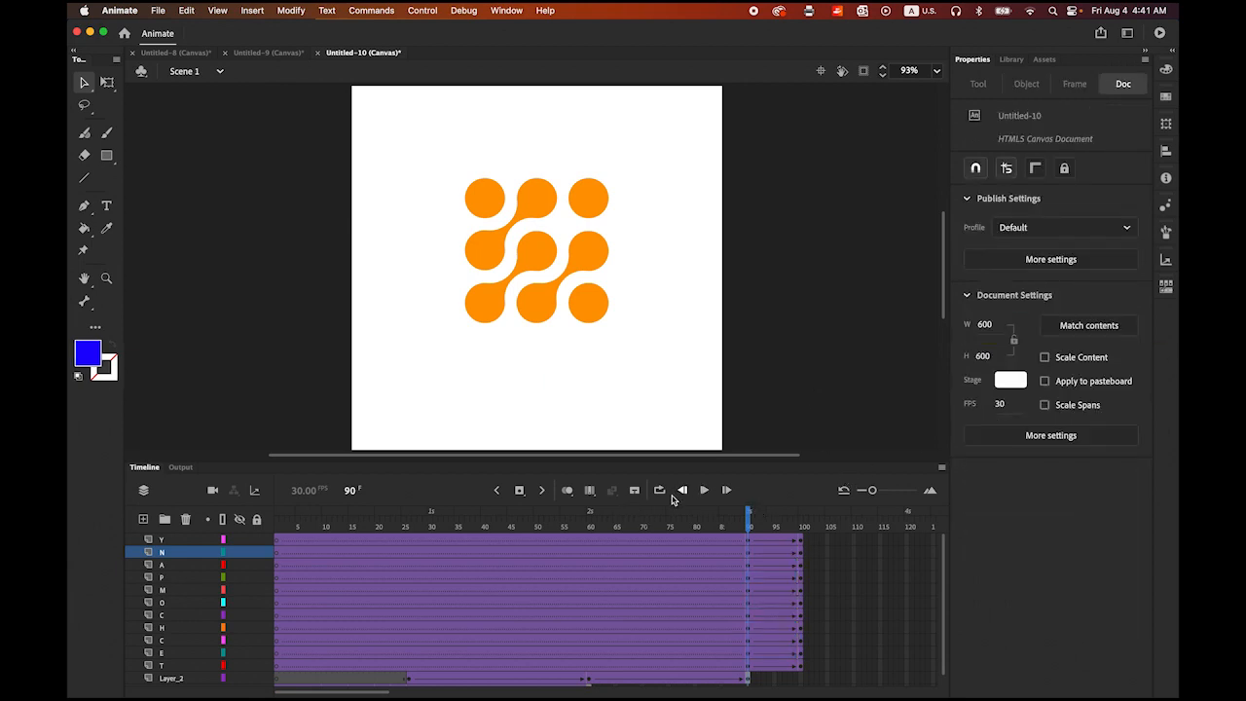
Play the animation from frame 1 to preview the letters' entrance.
{"action": "left_click_drag", "start_coordinate": [747, 529], "coordinate": [143, 526]}
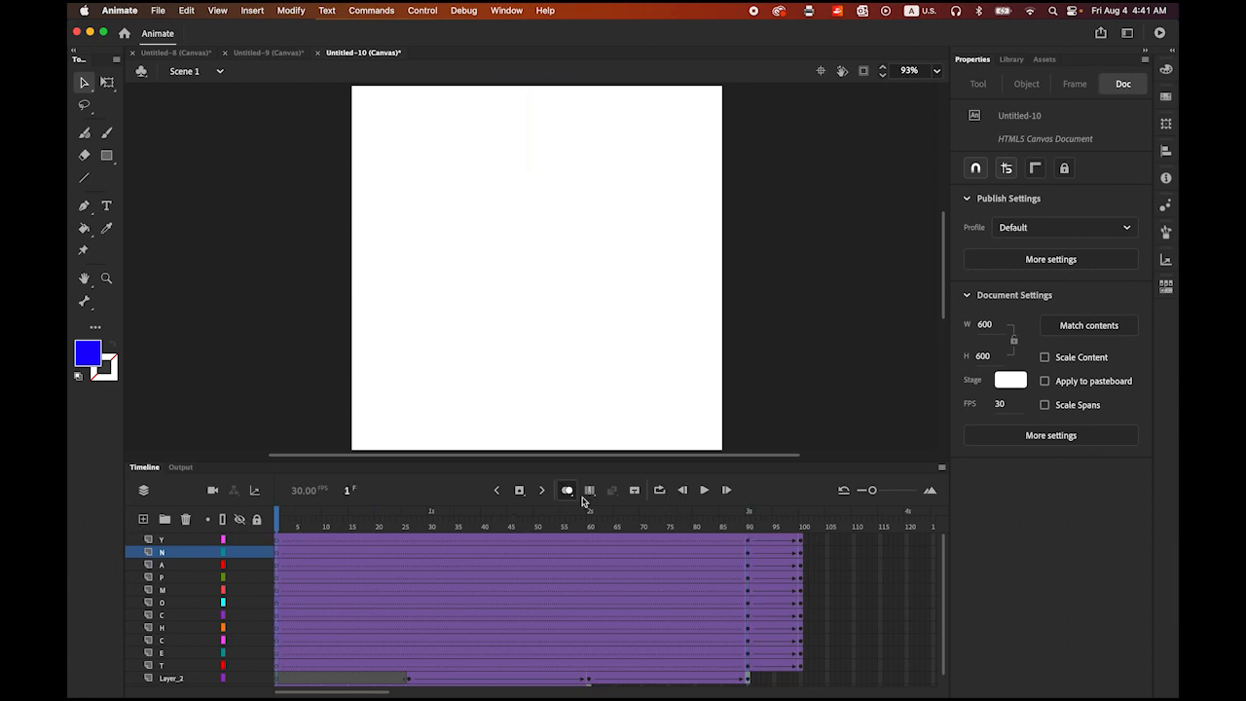
{"action": "left_click", "coordinate": [706, 492]}
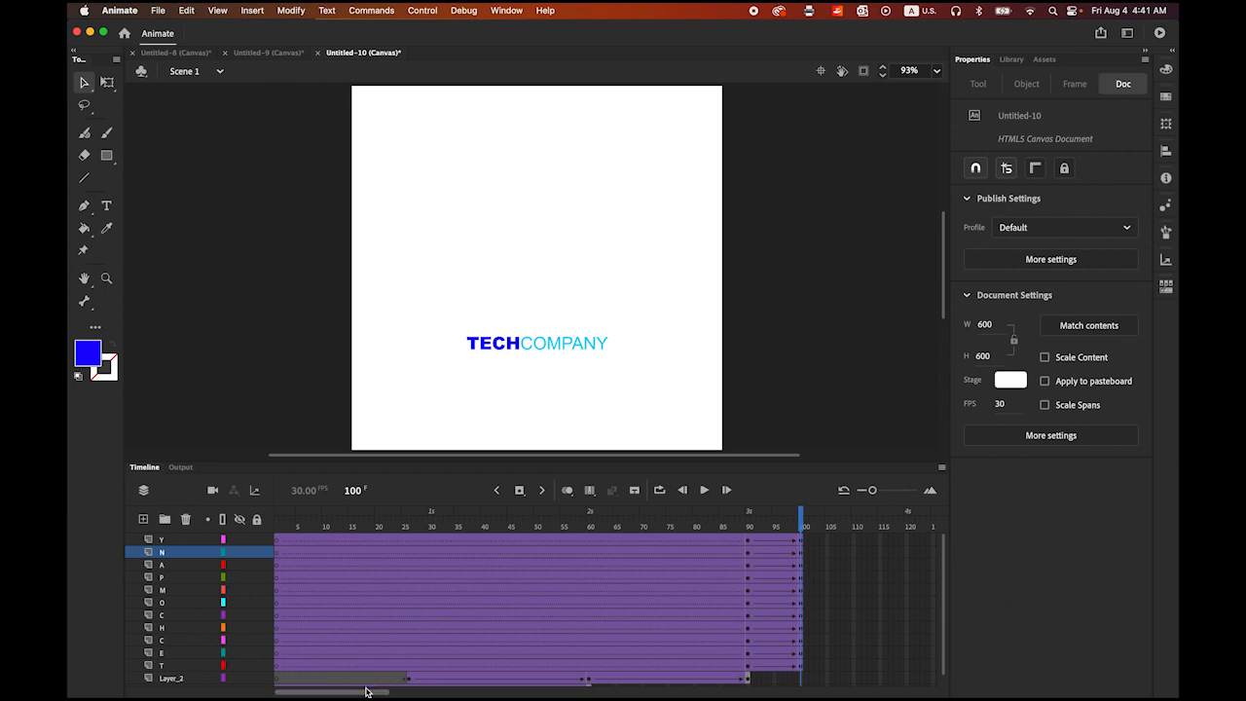
Insert keyframes at frame 110 on all letter layers from T to Y.
{"action": "left_click_drag", "start_coordinate": [367, 693], "coordinate": [403, 695]}
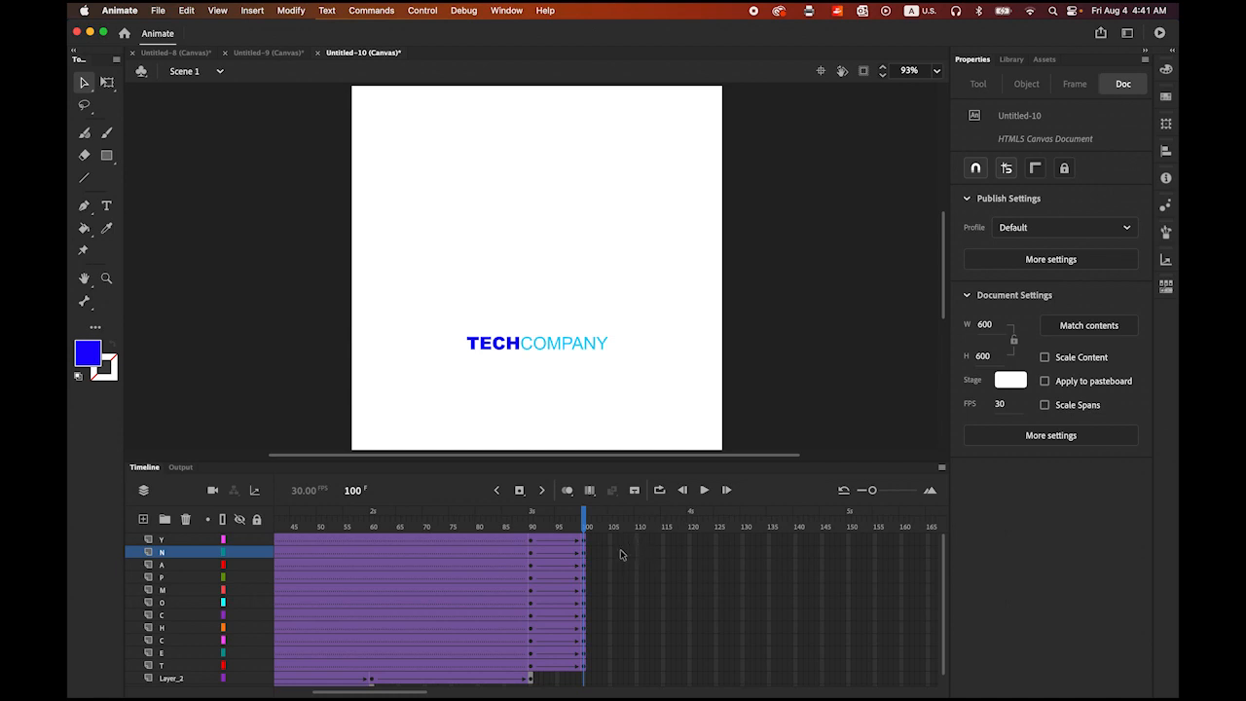
{"action": "left_click", "coordinate": [637, 667]}
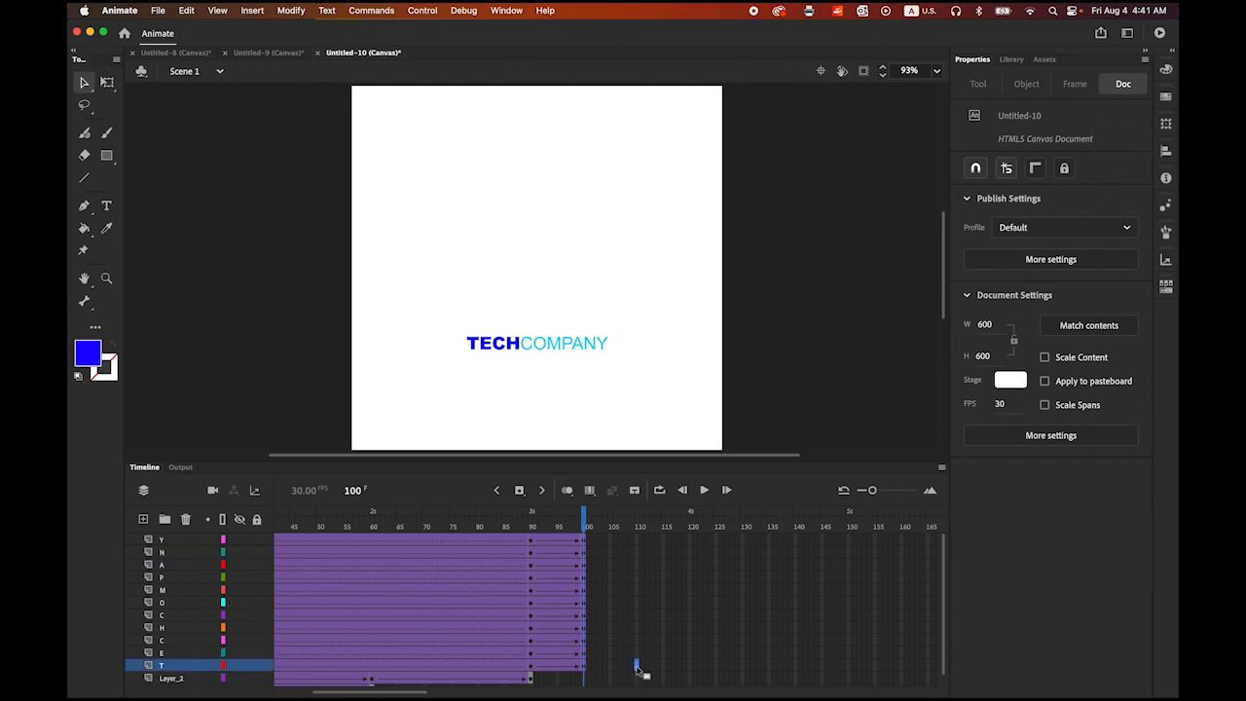
{"action": "left_click", "coordinate": [638, 541], "text": "shift"}
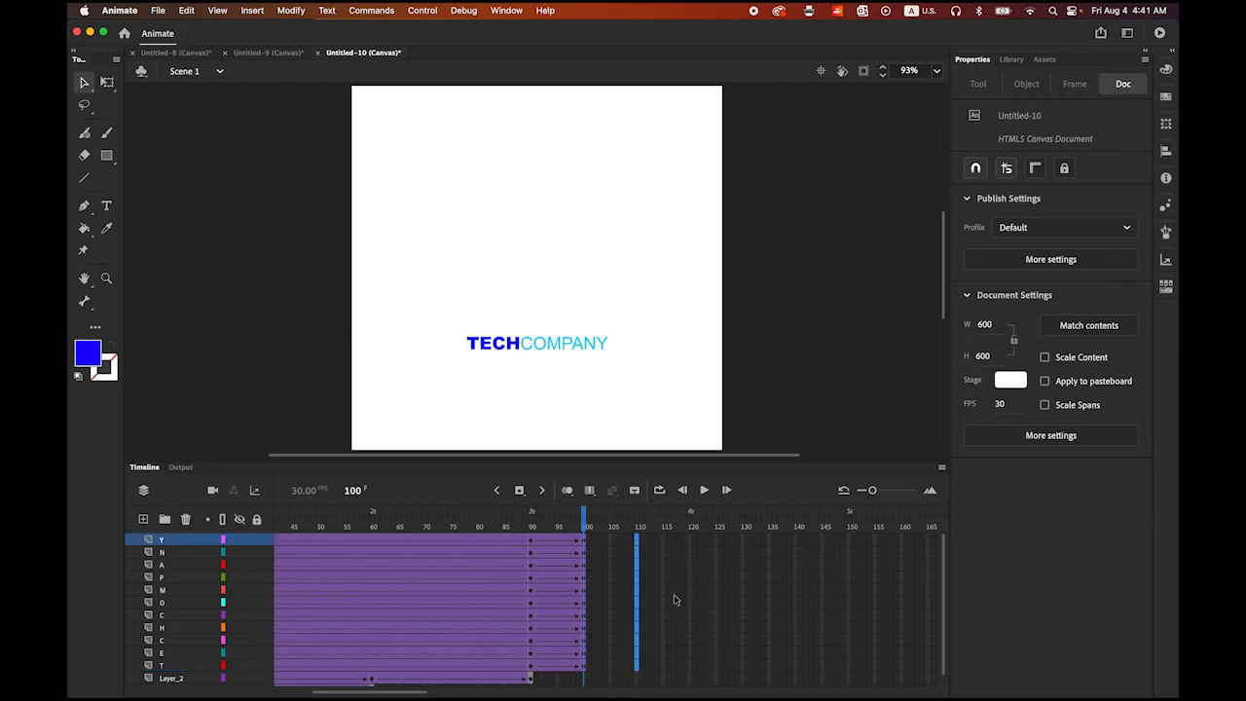
{"action": "left_click", "coordinate": [519, 491]}
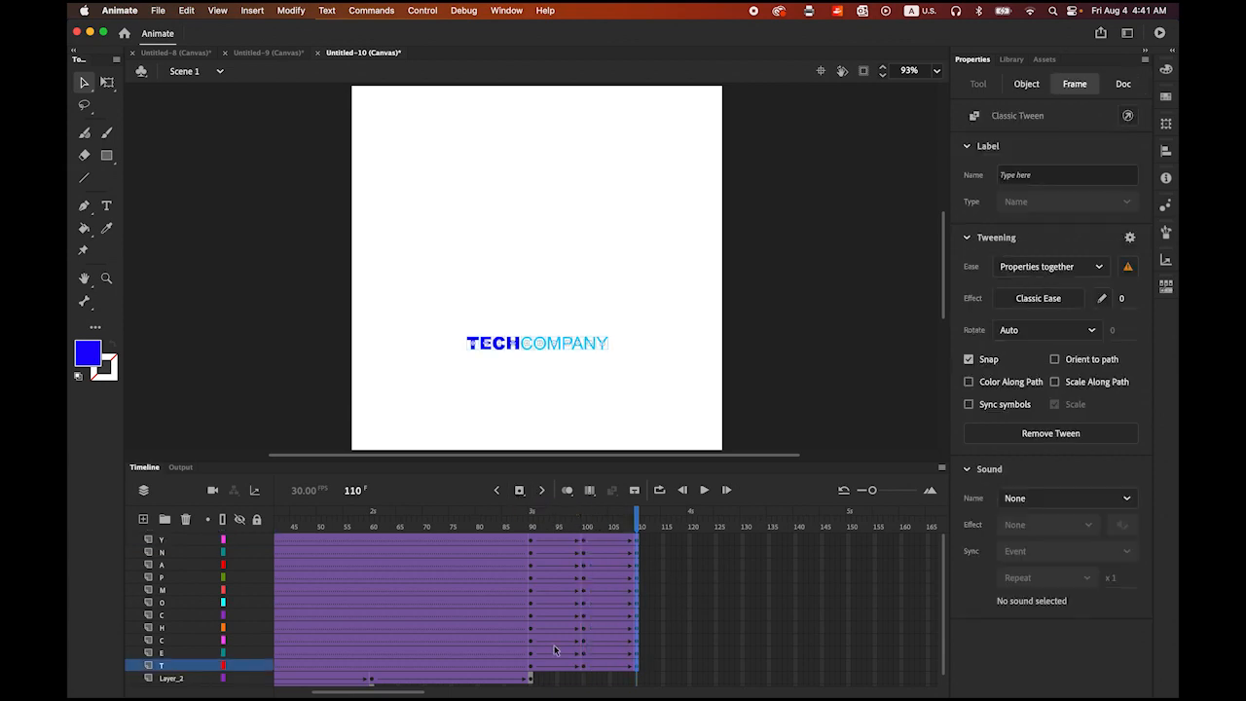
Insert keyframes at frame 150 on all letter layers from T to Y.
{"action": "left_click", "coordinate": [849, 666]}
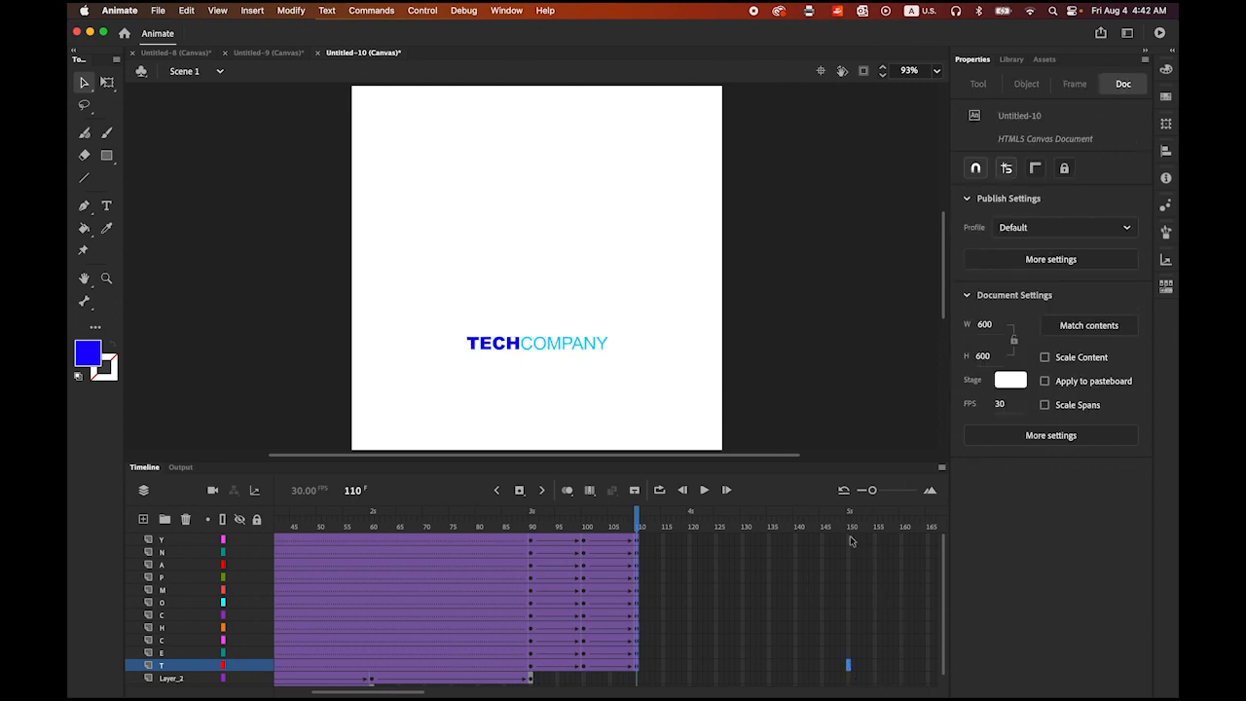
{"action": "left_click", "coordinate": [848, 540], "text": "shift"}
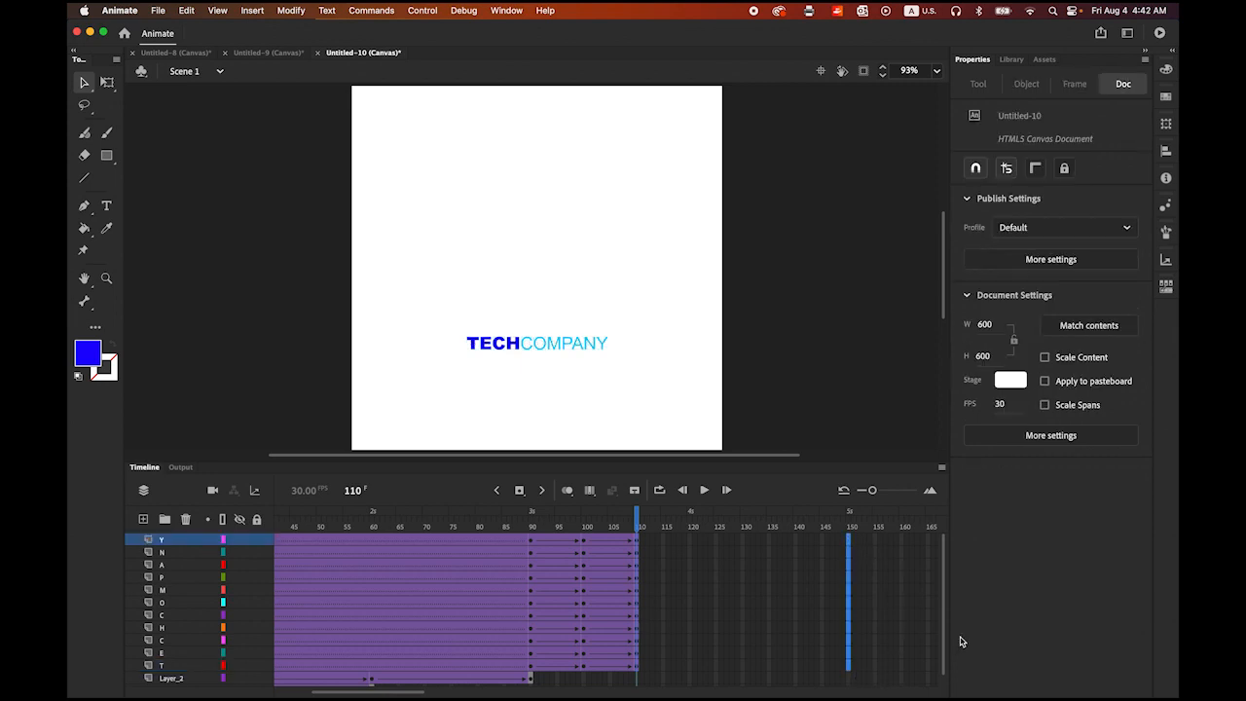
{"action": "left_click", "coordinate": [519, 489]}
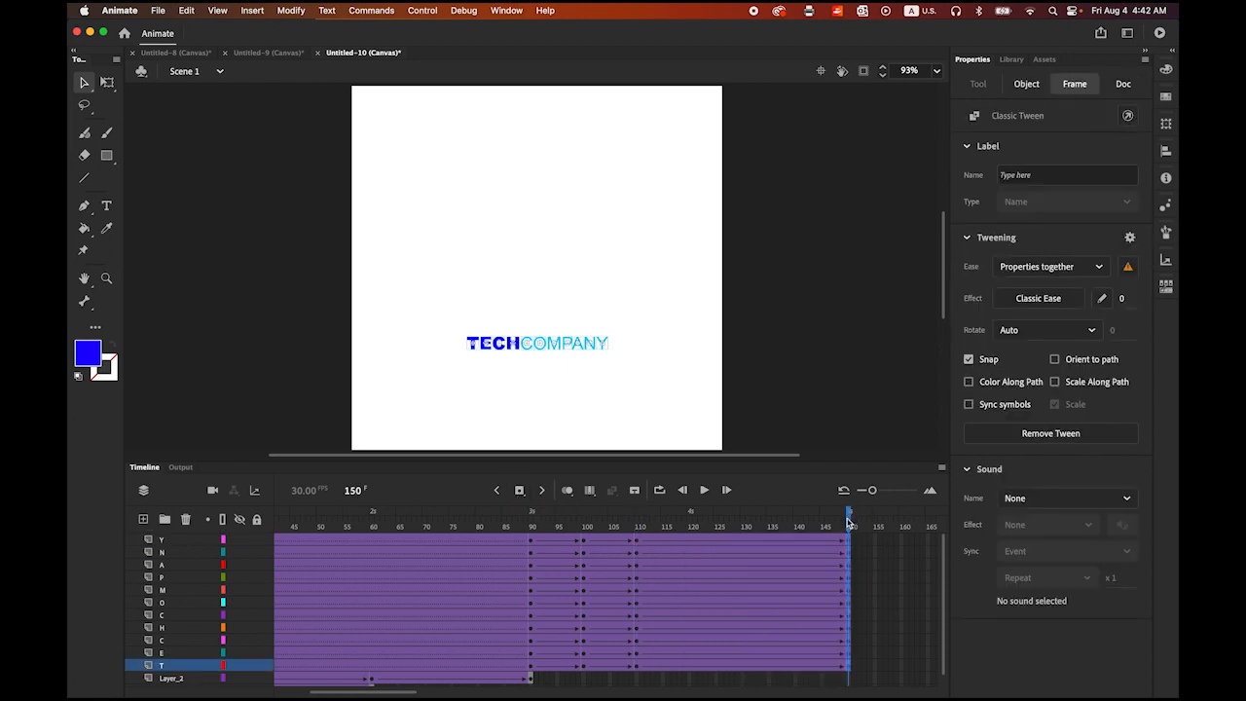
At frame 110, move the first letter T and the last letter Y outward until the wordmark spans about 384 px.
{"action": "left_click_drag", "start_coordinate": [848, 522], "coordinate": [638, 531]}
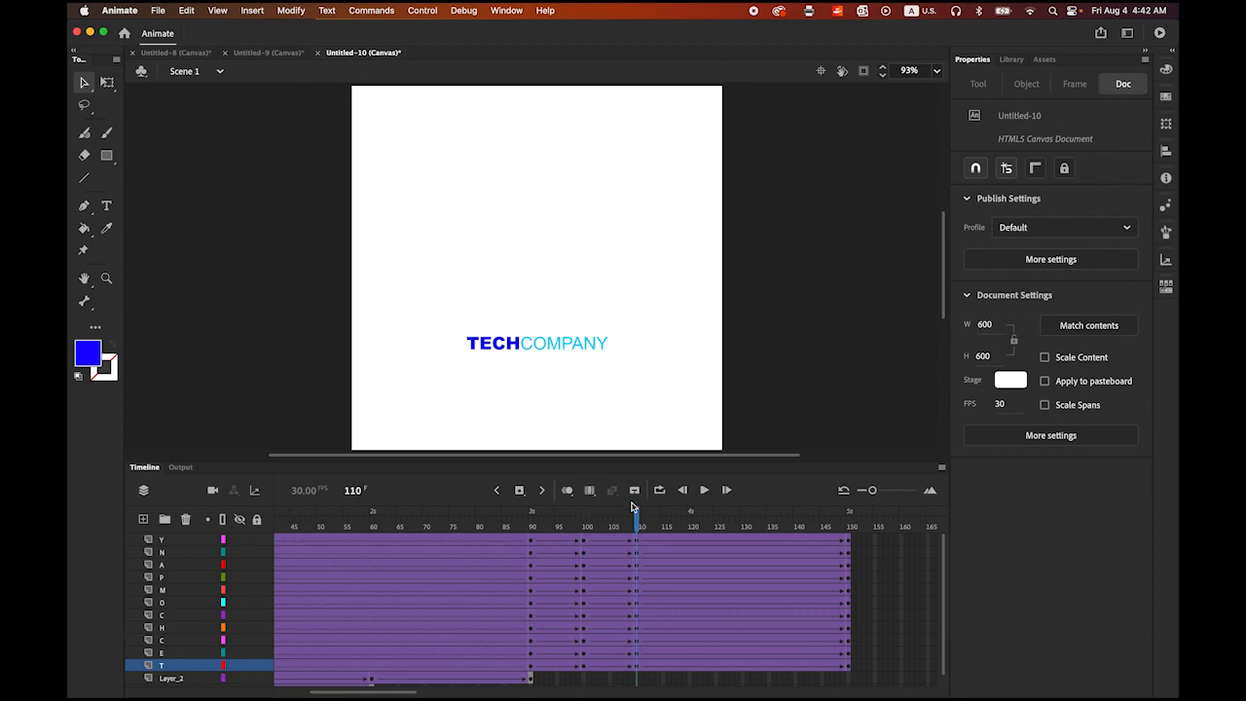
{"action": "left_click", "coordinate": [474, 349]}
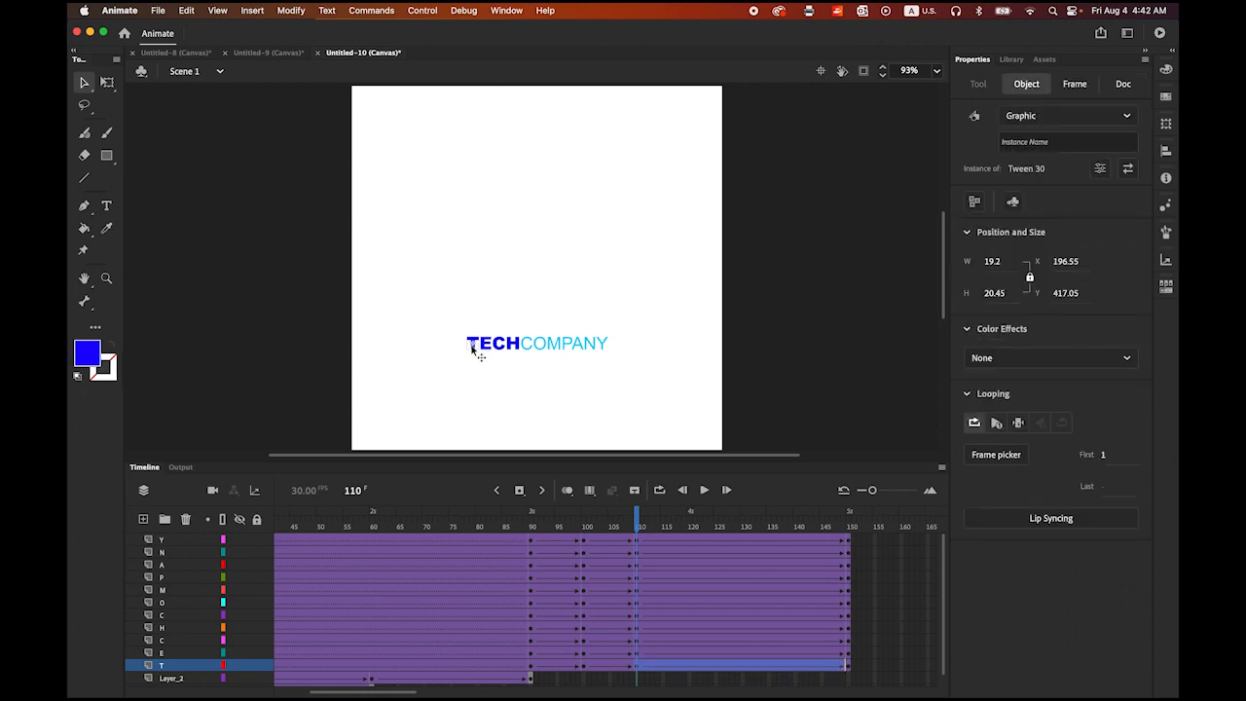
{"action": "left_click_drag", "start_coordinate": [474, 350], "coordinate": [428, 354]}
{"action": "left_click", "coordinate": [603, 348]}
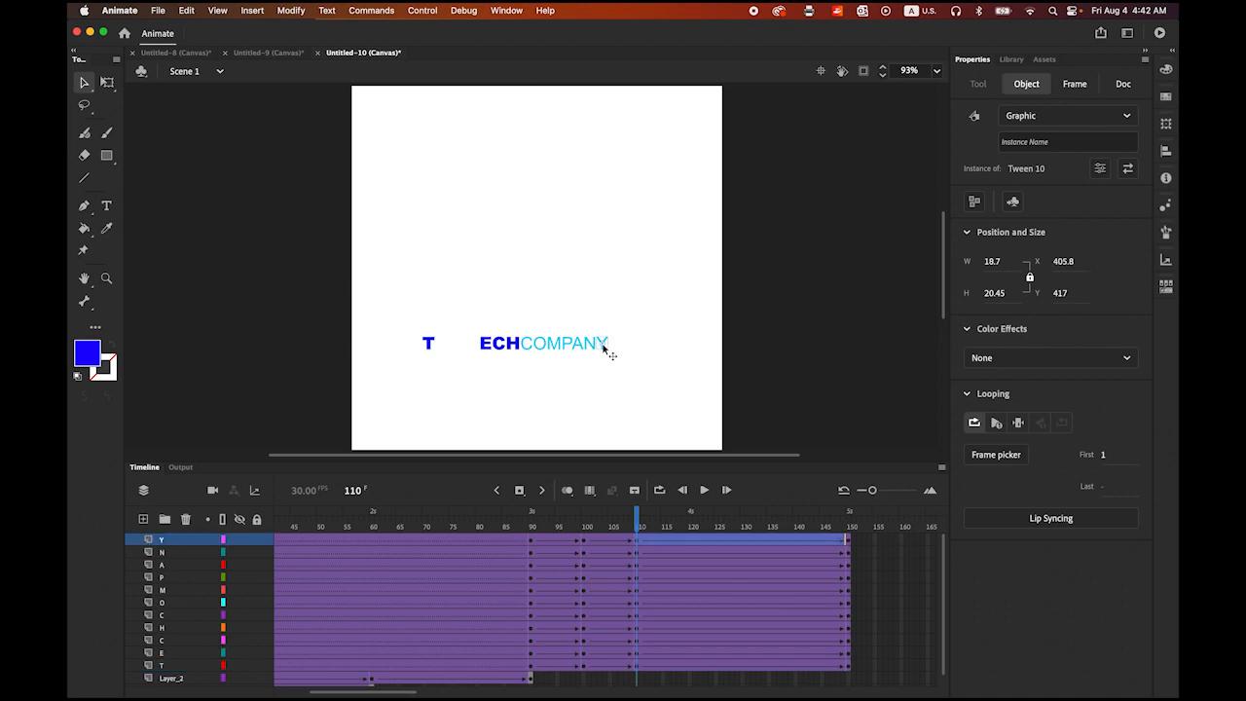
{"action": "left_click_drag", "start_coordinate": [603, 349], "coordinate": [655, 353]}
Distribute all the wordmark letters evenly by their horizontal centers, with alignment to the stage turned off.
{"action": "left_click_drag", "start_coordinate": [378, 321], "coordinate": [683, 385]}
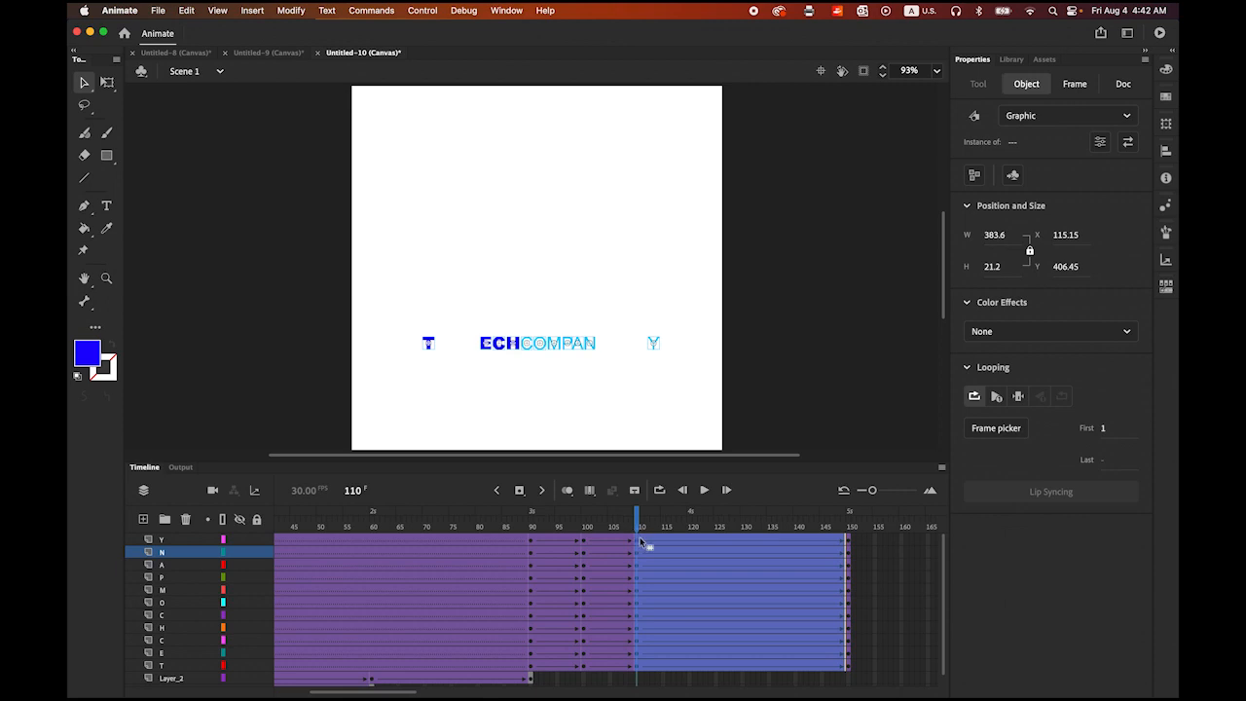
{"action": "left_click", "coordinate": [1166, 151]}
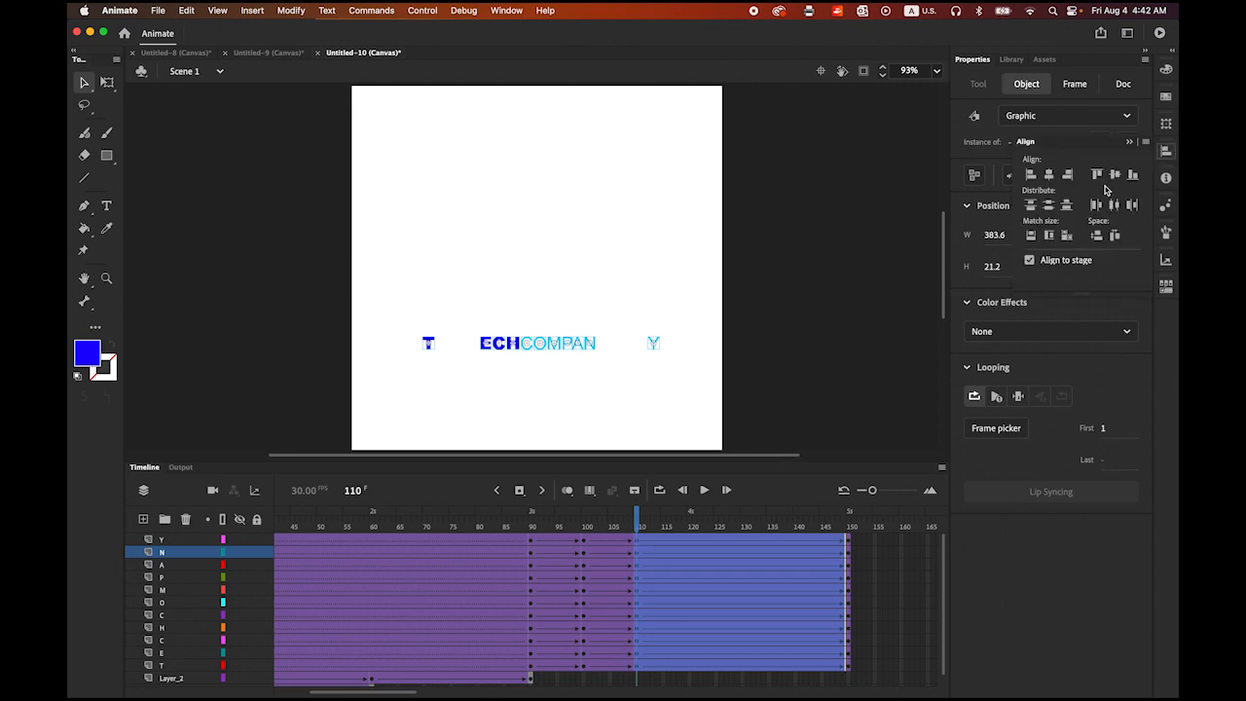
{"action": "left_click", "coordinate": [1030, 260]}
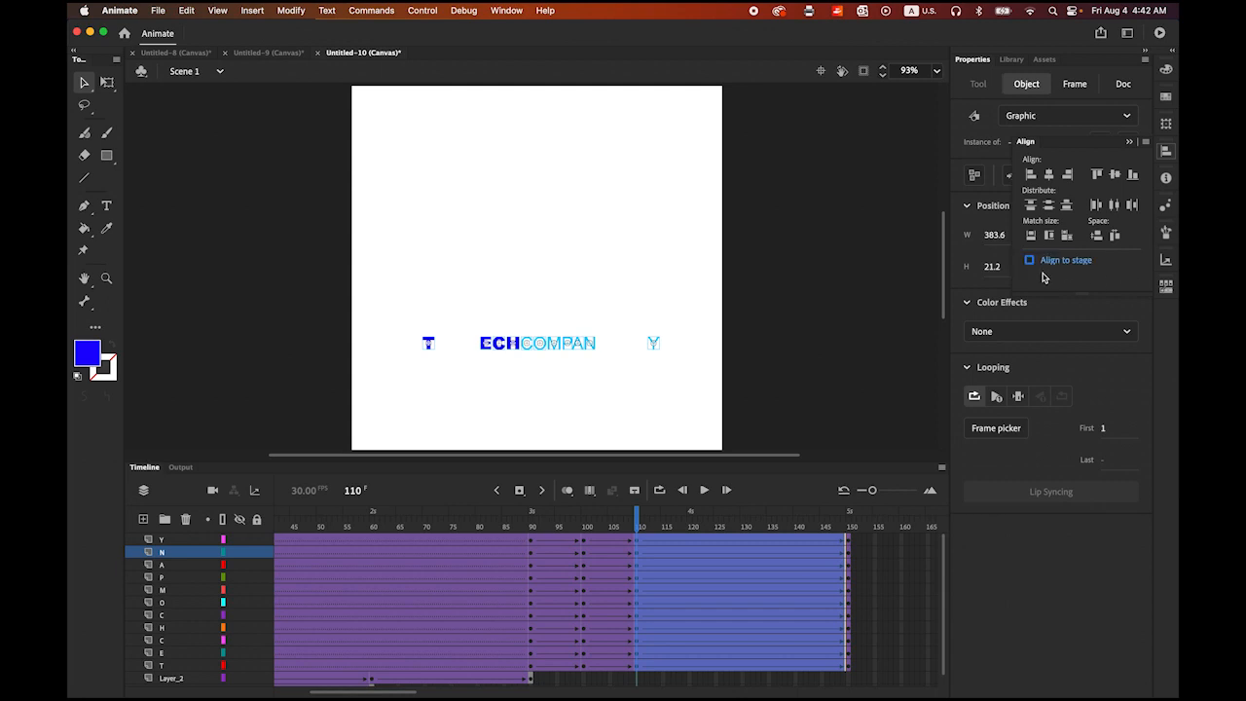
{"action": "left_click", "coordinate": [1114, 205]}
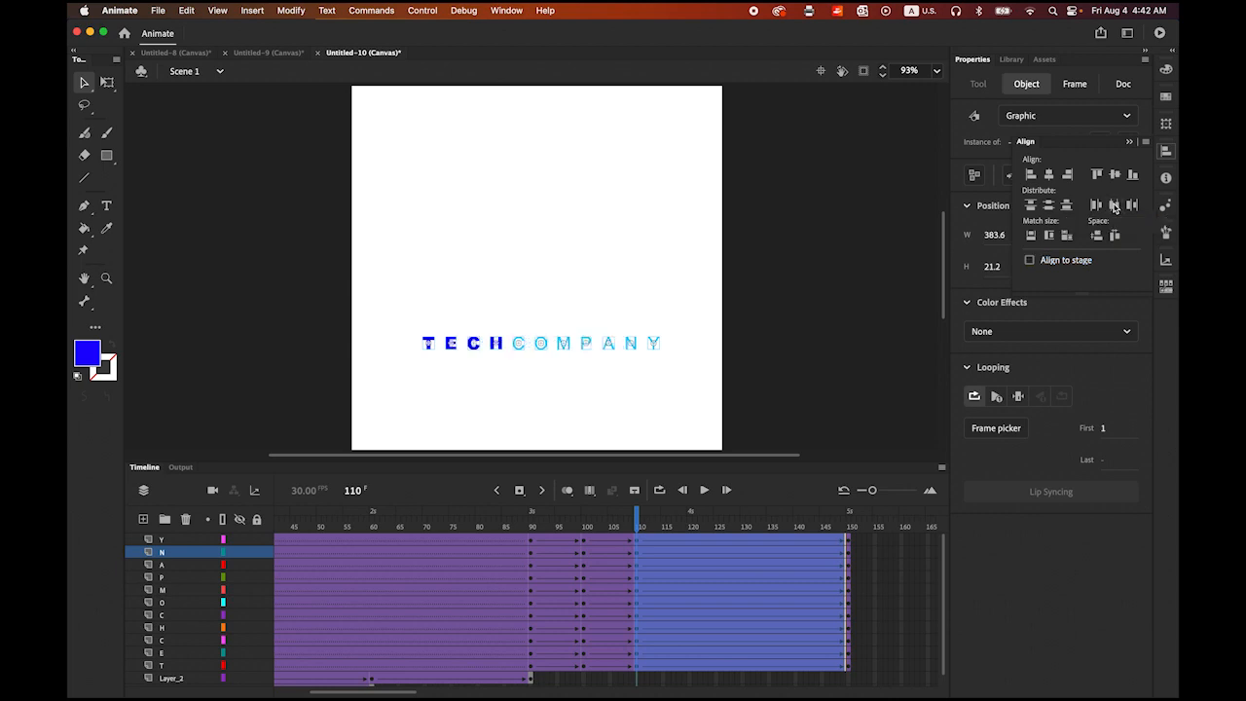
{"action": "left_click", "coordinate": [913, 391]}
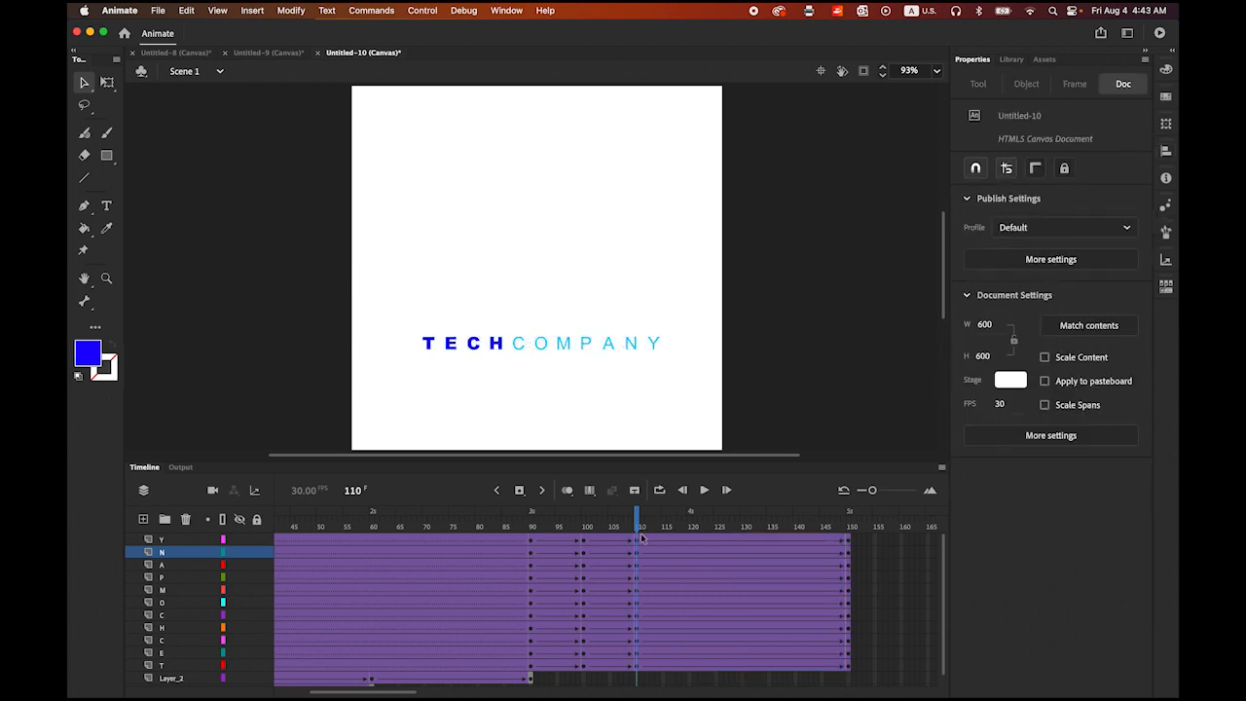
Play the wordmark animation from frame 90 to preview how the letters spread and close up.
{"action": "left_click_drag", "start_coordinate": [638, 526], "coordinate": [532, 526]}
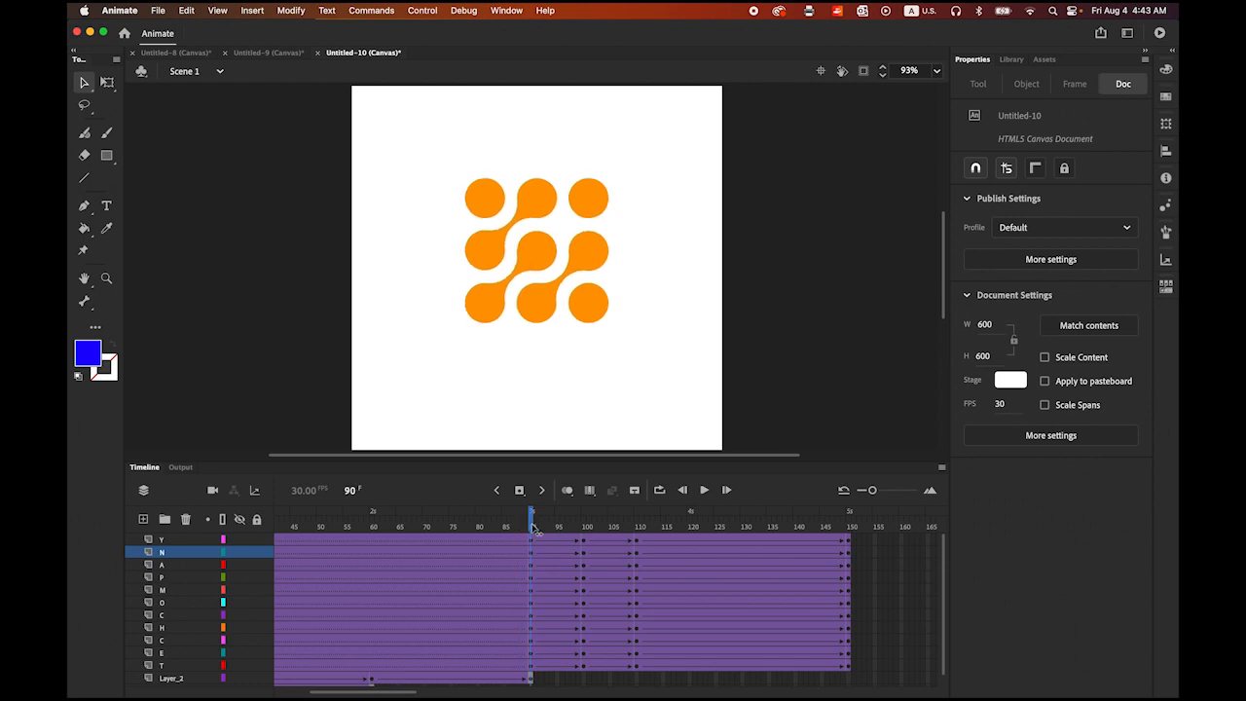
{"action": "left_click", "coordinate": [707, 489]}
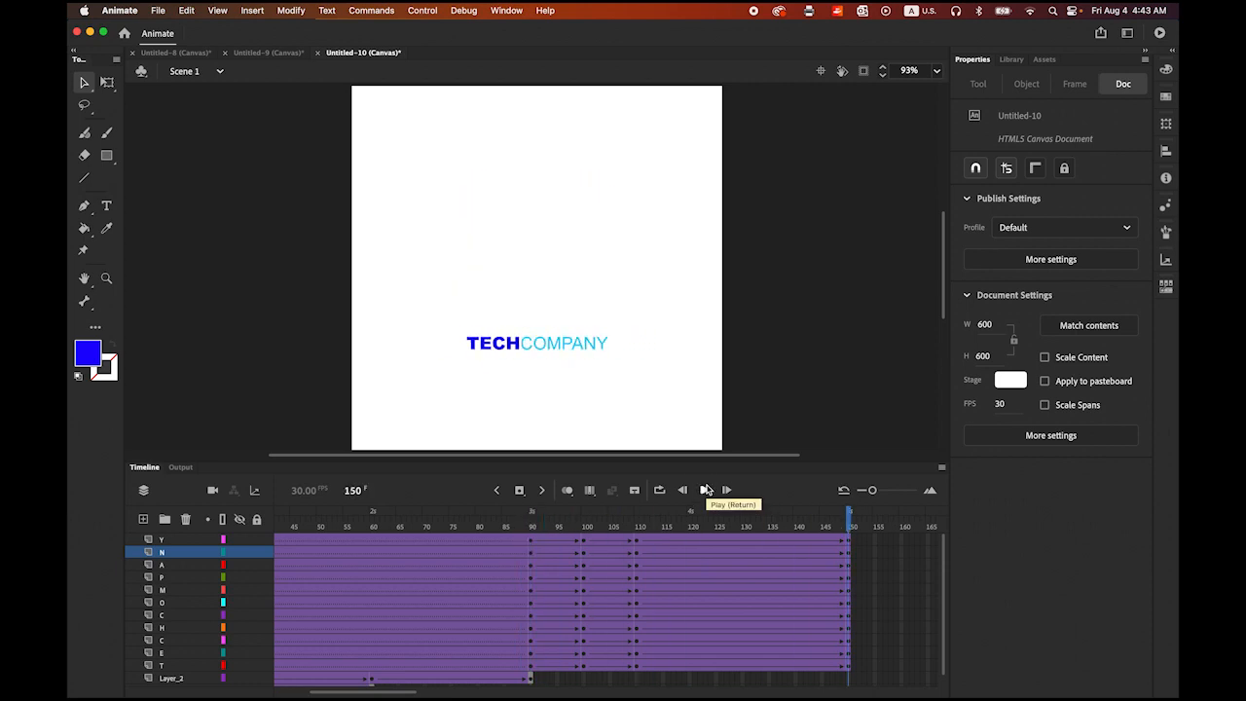
{"action": "left_click", "coordinate": [706, 490]}
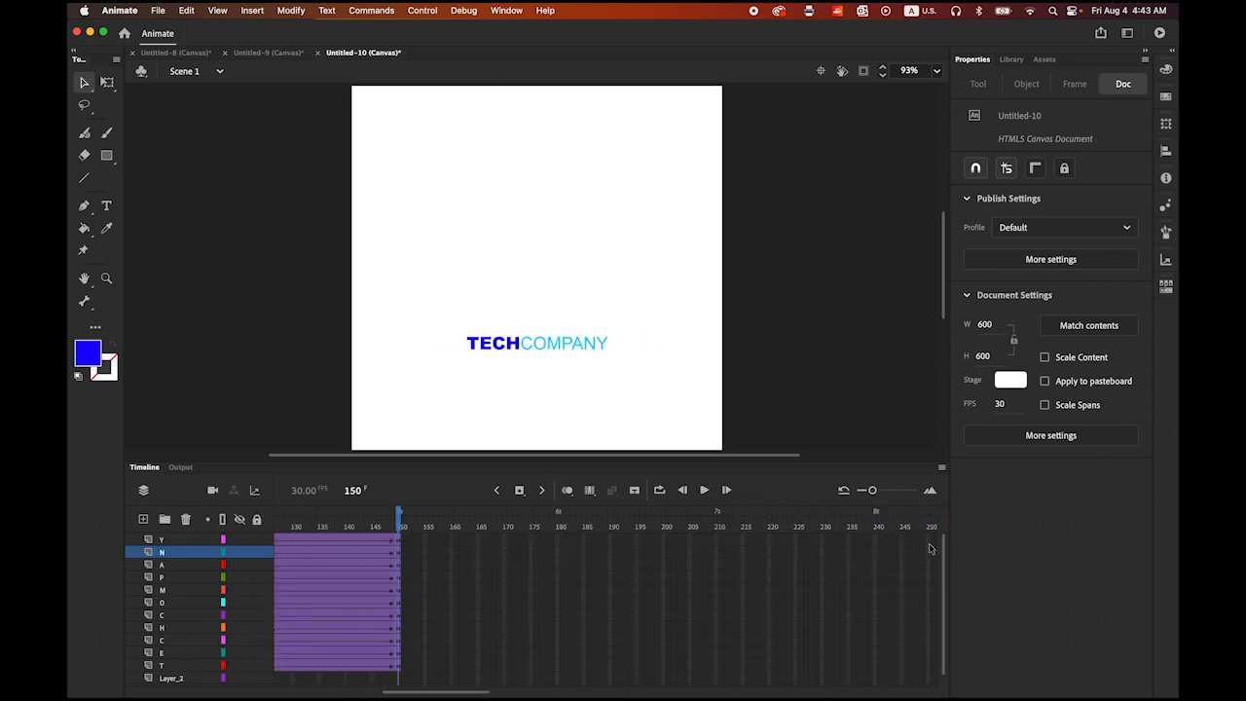
Insert a keyframe at frame 150 on Layer_2 so the orange logo symbol stays on stage with the wordmark.
{"action": "scroll", "coordinate": [942, 580], "scroll_direction": "down", "scroll_amount": 1}
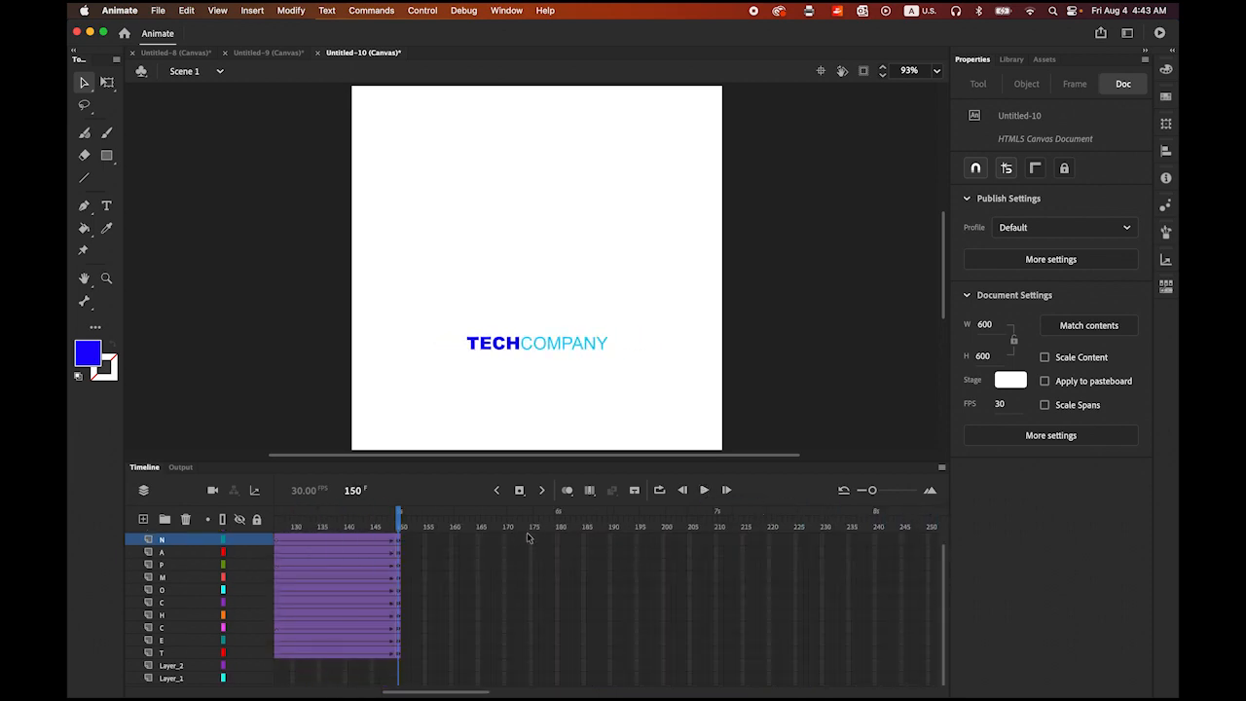
{"action": "left_click_drag", "start_coordinate": [465, 694], "coordinate": [407, 691]}
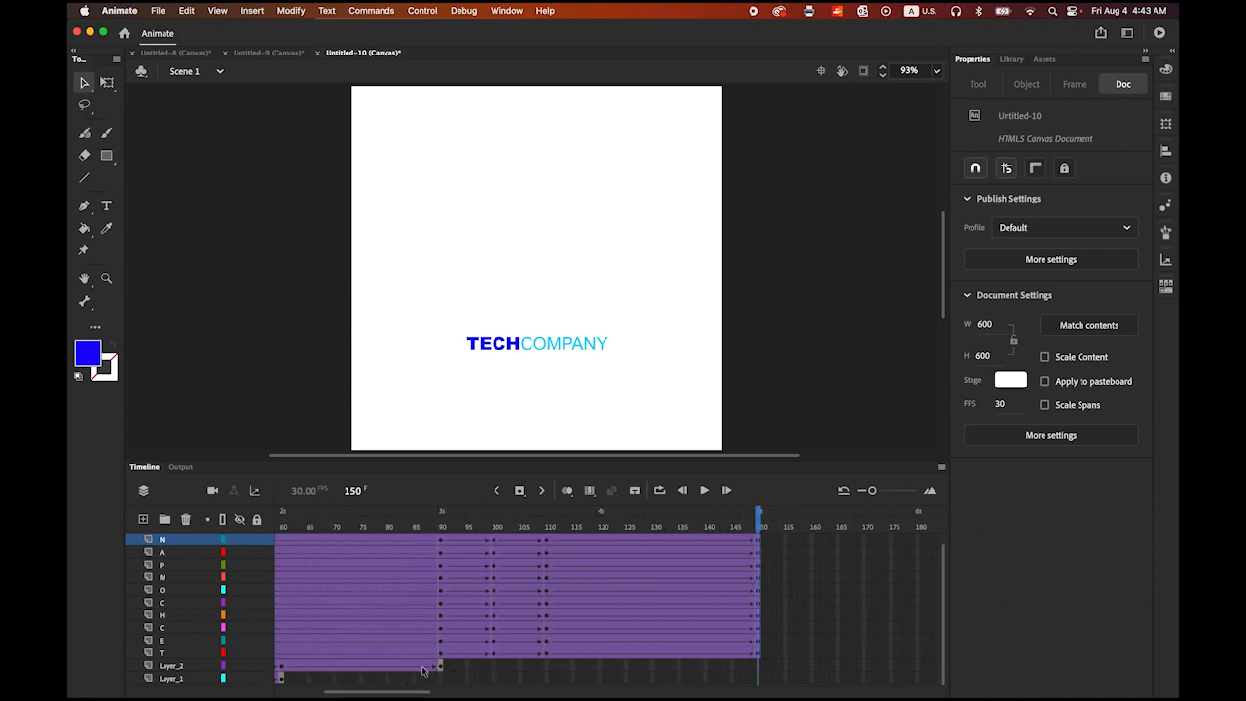
{"action": "left_click", "coordinate": [442, 668]}
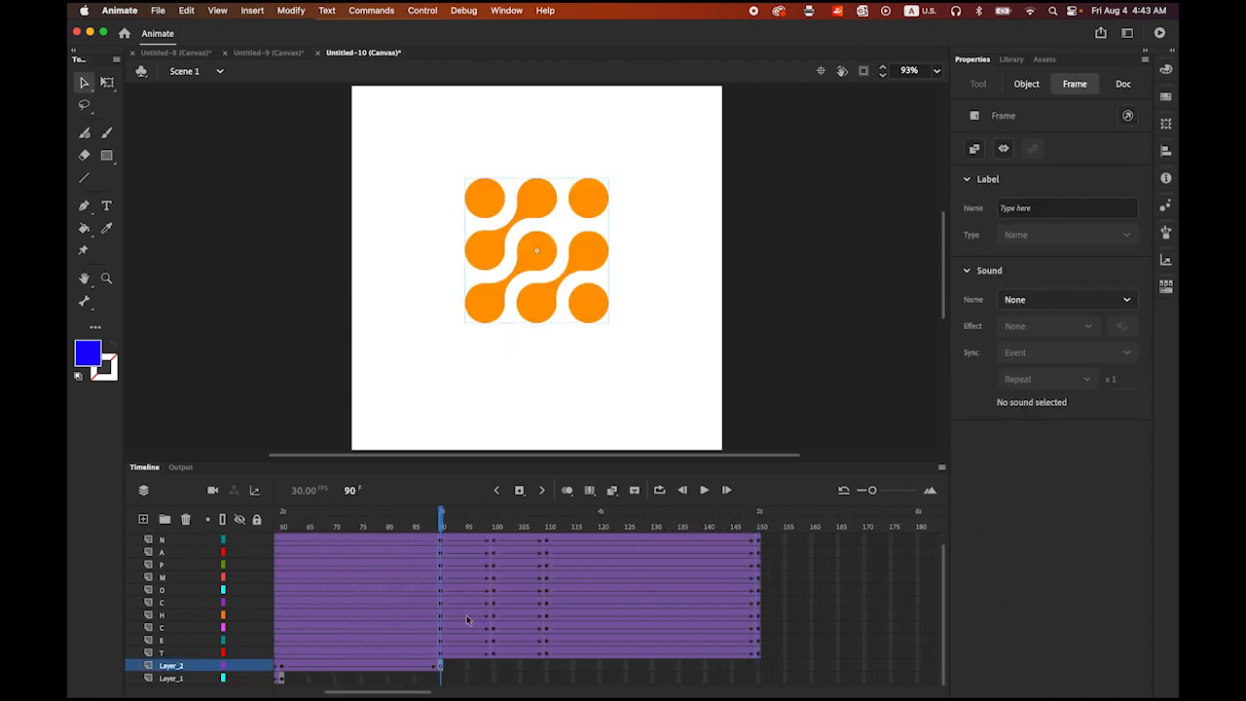
{"action": "left_click", "coordinate": [759, 670]}
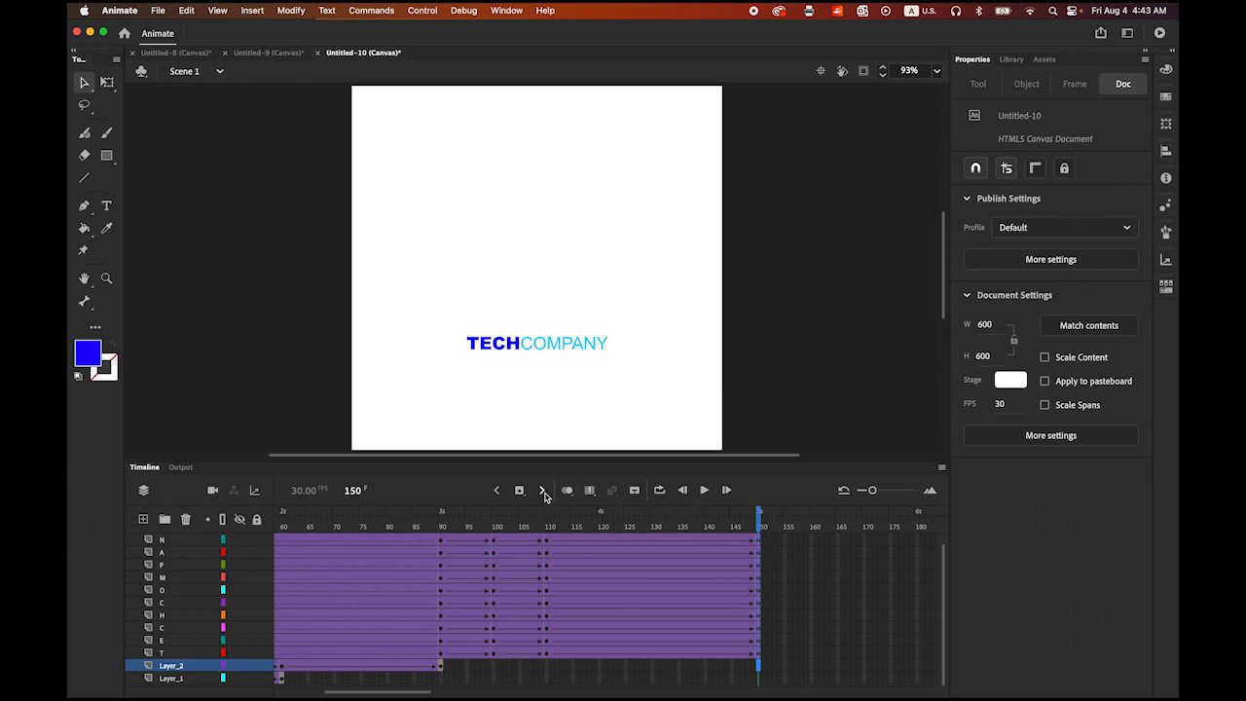
{"action": "left_click", "coordinate": [518, 490]}
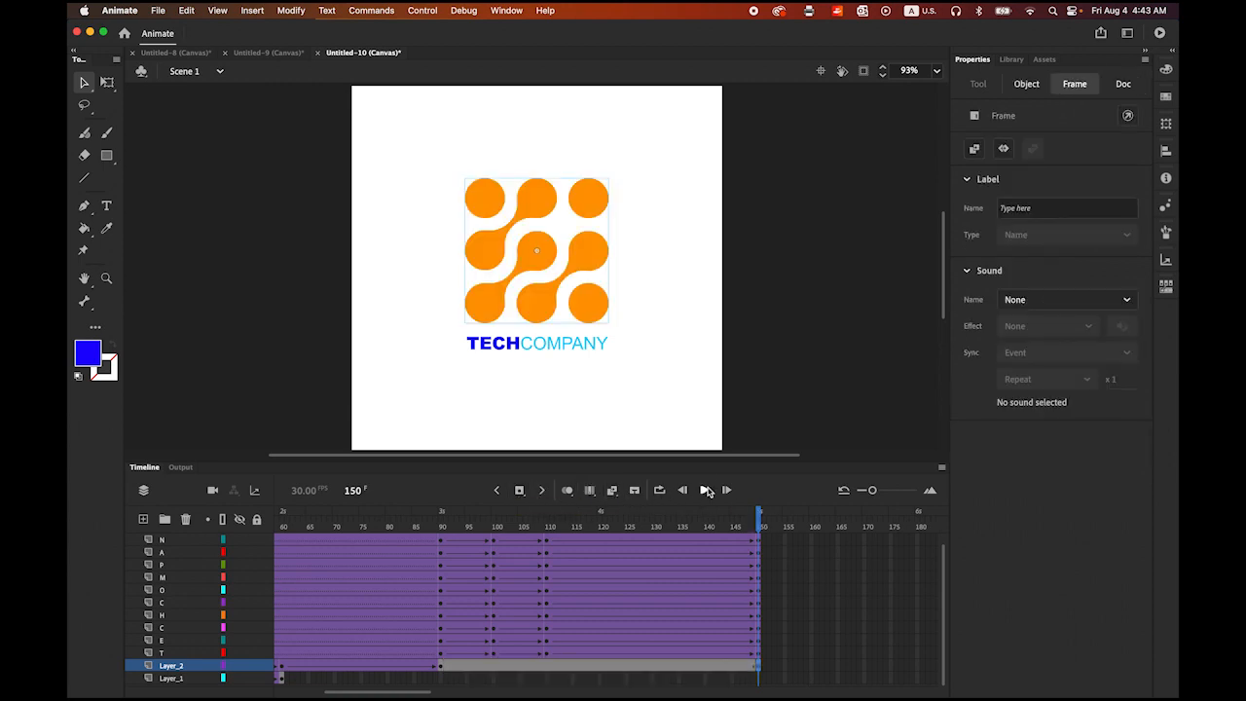
Play back the animation on the timeline, test the movie, and return to the timeline view.
{"action": "left_click", "coordinate": [707, 490]}
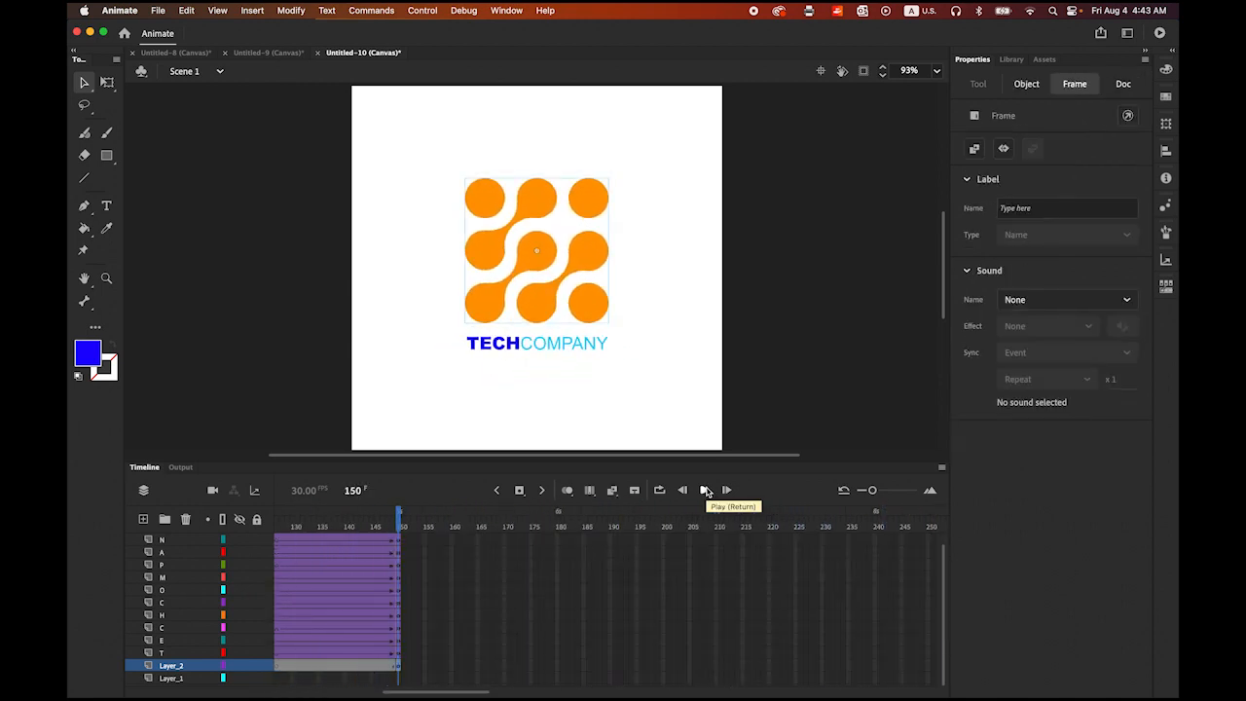
{"action": "left_click", "coordinate": [707, 490]}
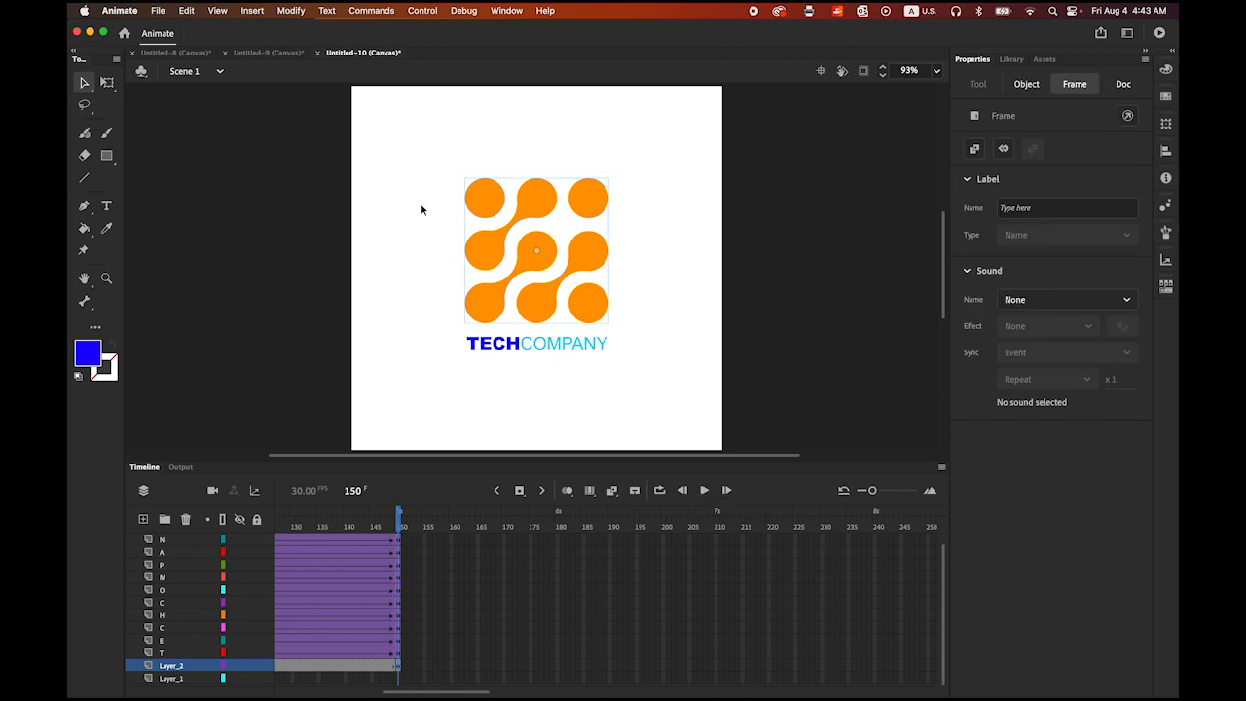
{"action": "left_click", "coordinate": [421, 10]}
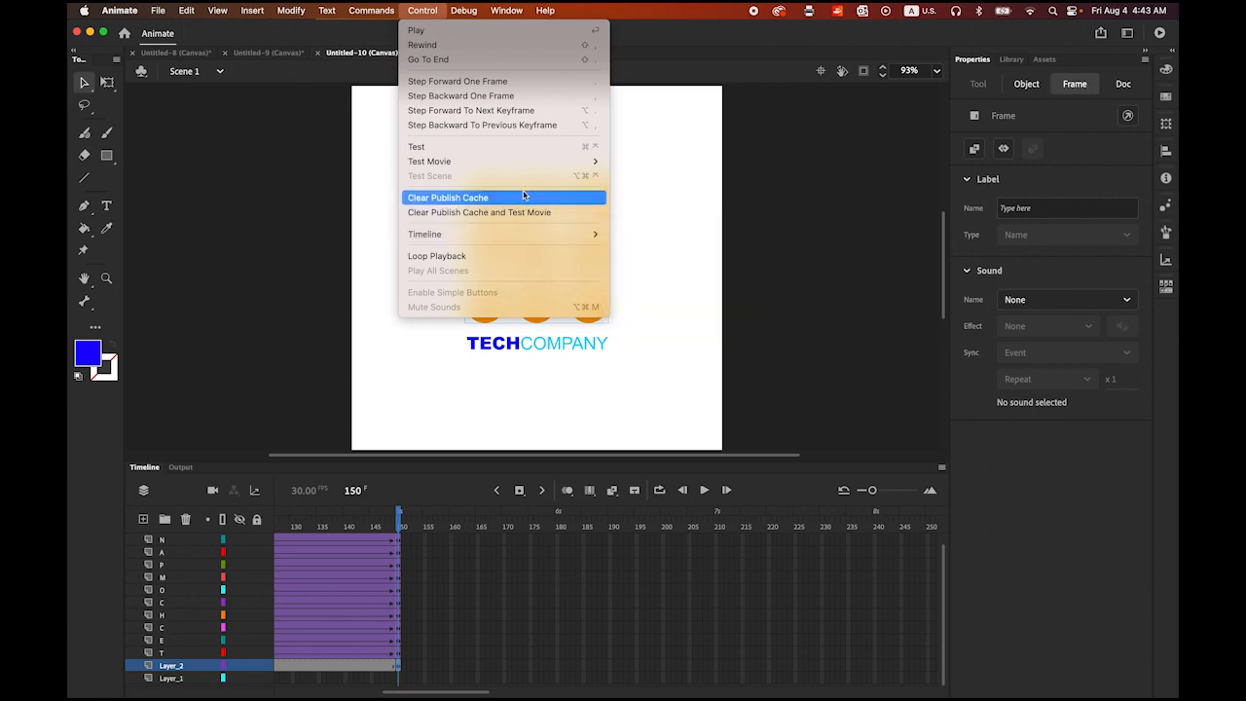
{"action": "mouse_move", "coordinate": [524, 163]}
{"action": "left_click", "coordinate": [662, 172]}
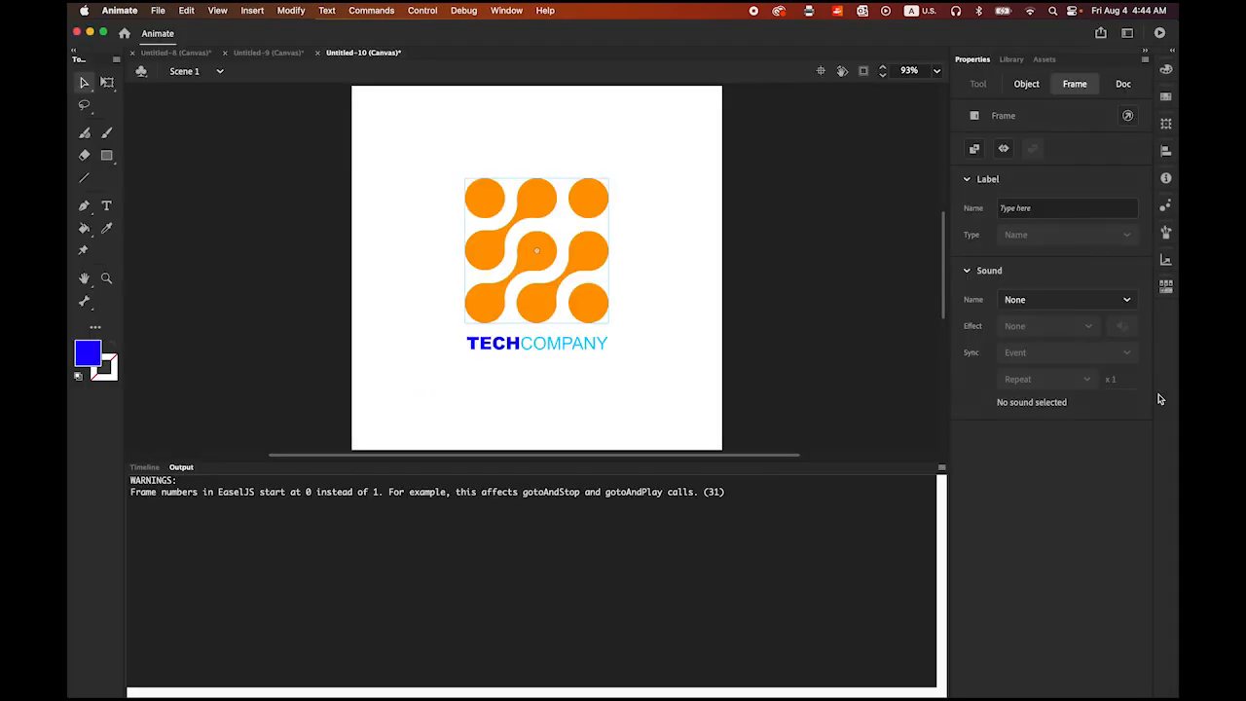
{"action": "key", "text": "super+Tab"}
{"action": "left_click", "coordinate": [146, 467]}
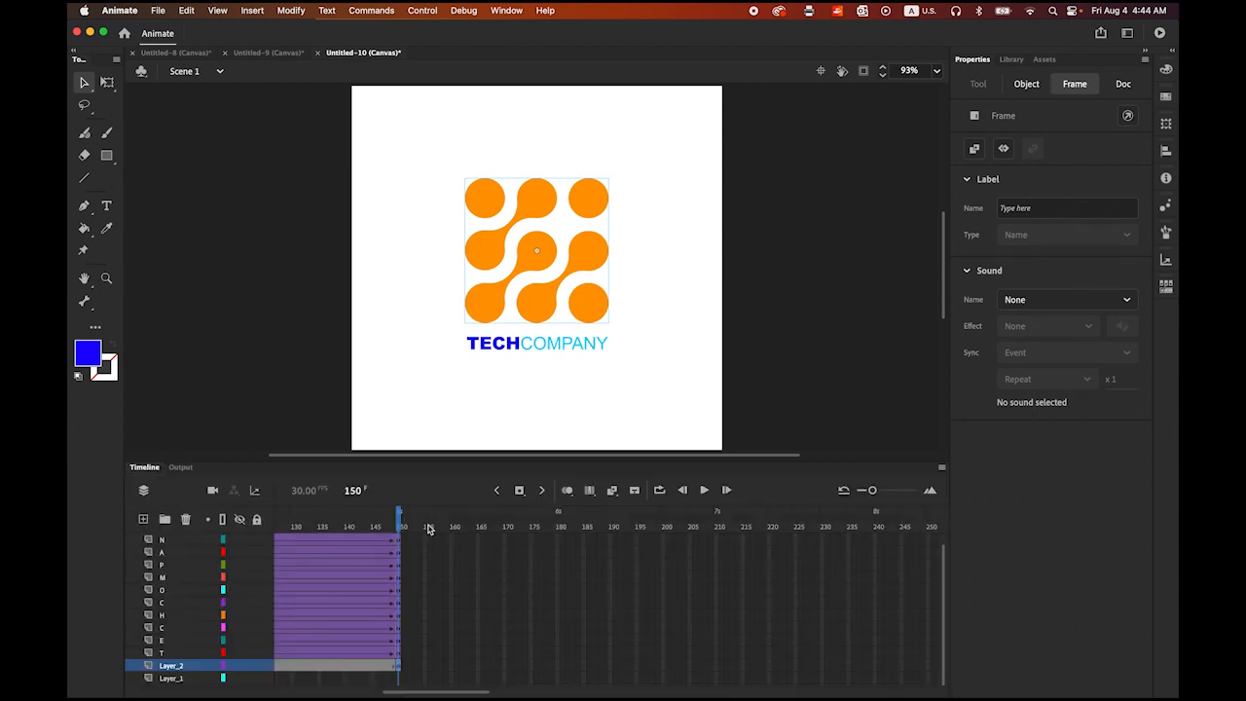
Insert keyframes at frame 240 on Layer_2 and all letter layers from T to Y to hold the finished logo.
{"action": "left_click", "coordinate": [402, 517]}
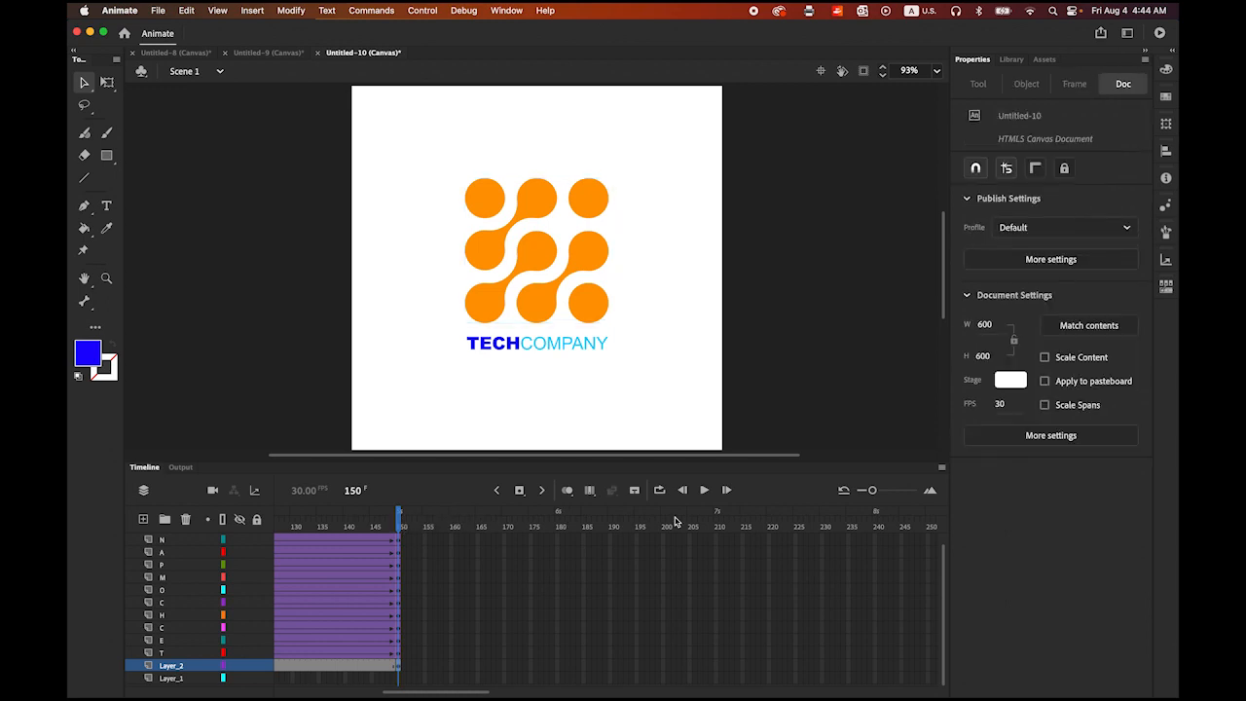
{"action": "left_click", "coordinate": [875, 670]}
{"action": "scroll", "coordinate": [943, 564], "scroll_direction": "up", "scroll_amount": 1}
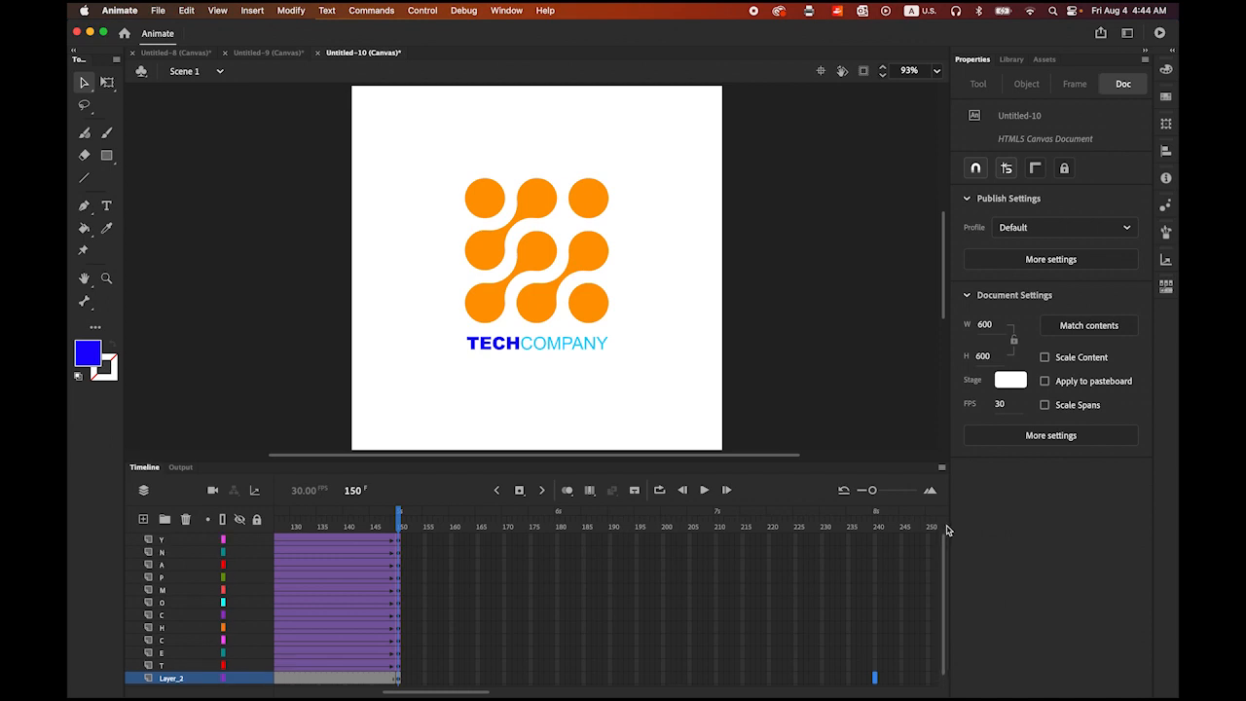
{"action": "left_click", "coordinate": [876, 538], "text": "shift"}
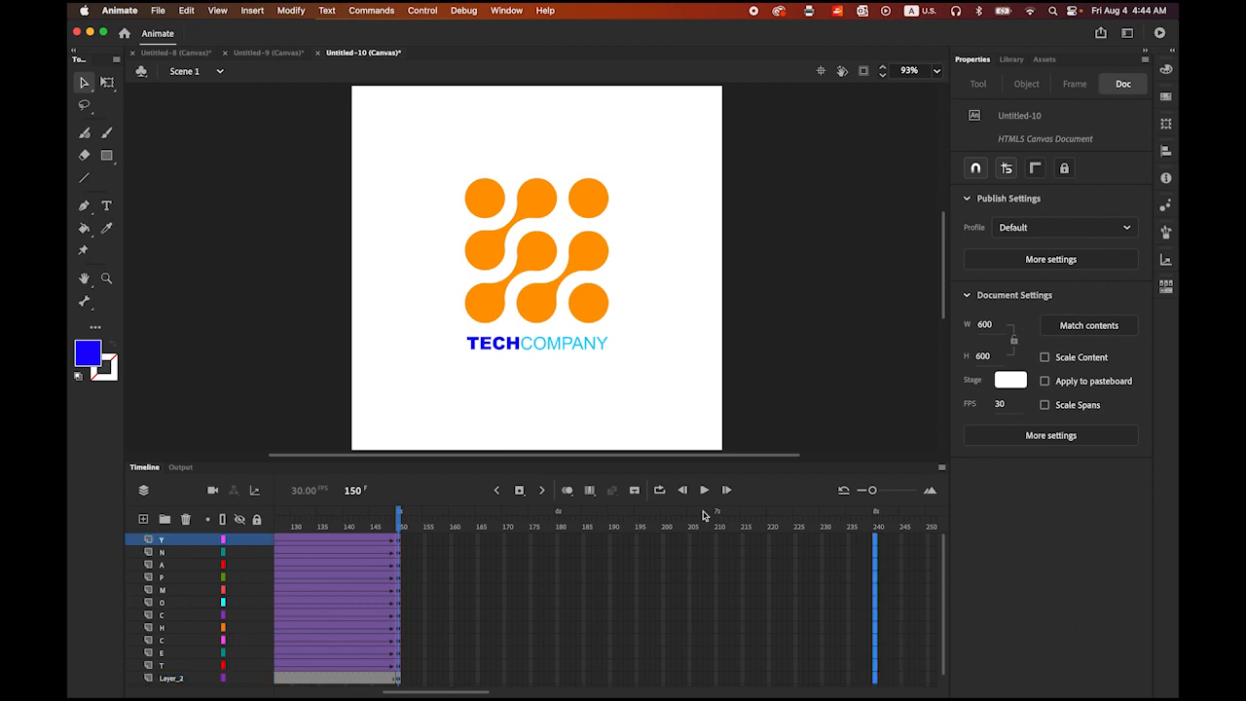
{"action": "left_click", "coordinate": [519, 492]}
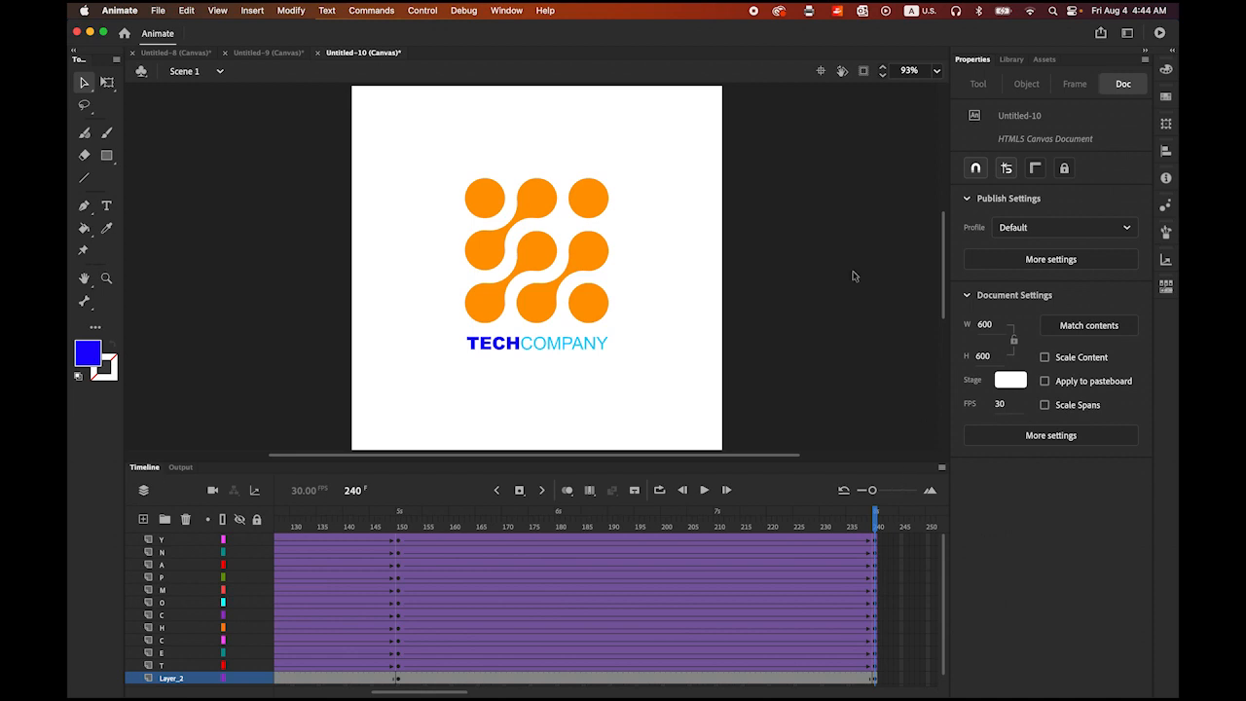
Test the movie again with the extended hold on the finished logo, and return to the timeline view.
{"action": "left_click", "coordinate": [425, 8]}
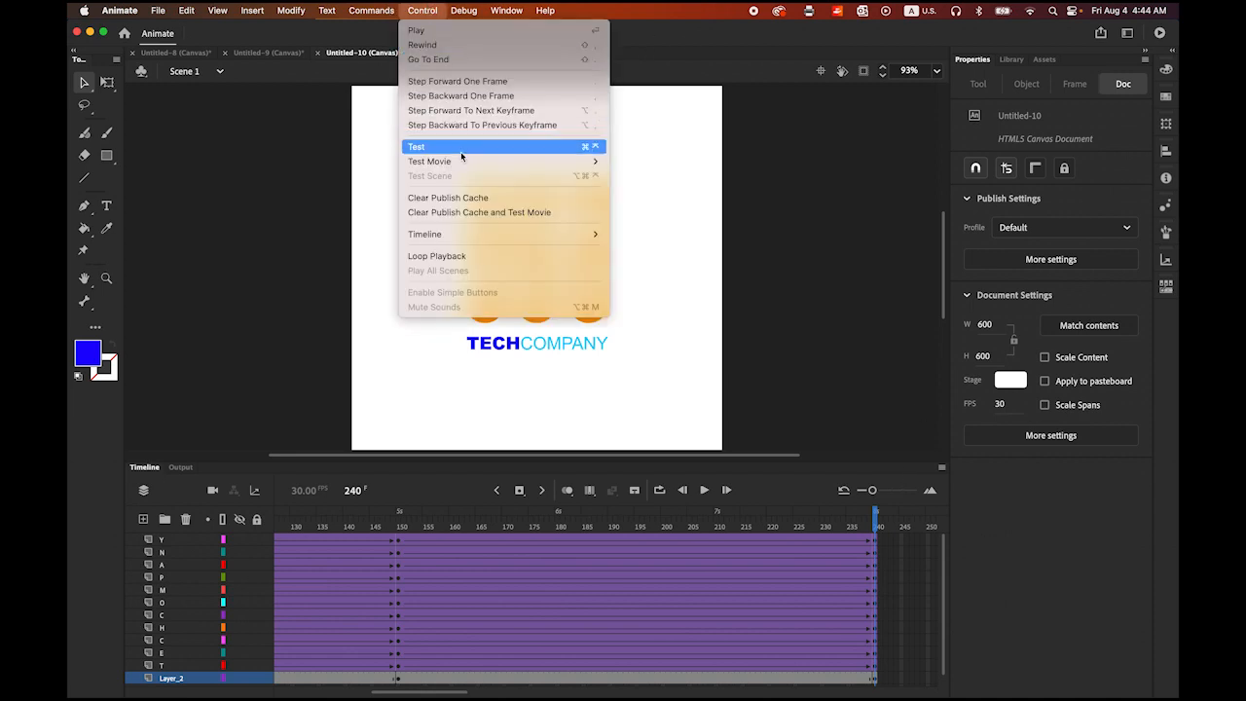
{"action": "mouse_move", "coordinate": [501, 162]}
{"action": "left_click", "coordinate": [669, 176]}
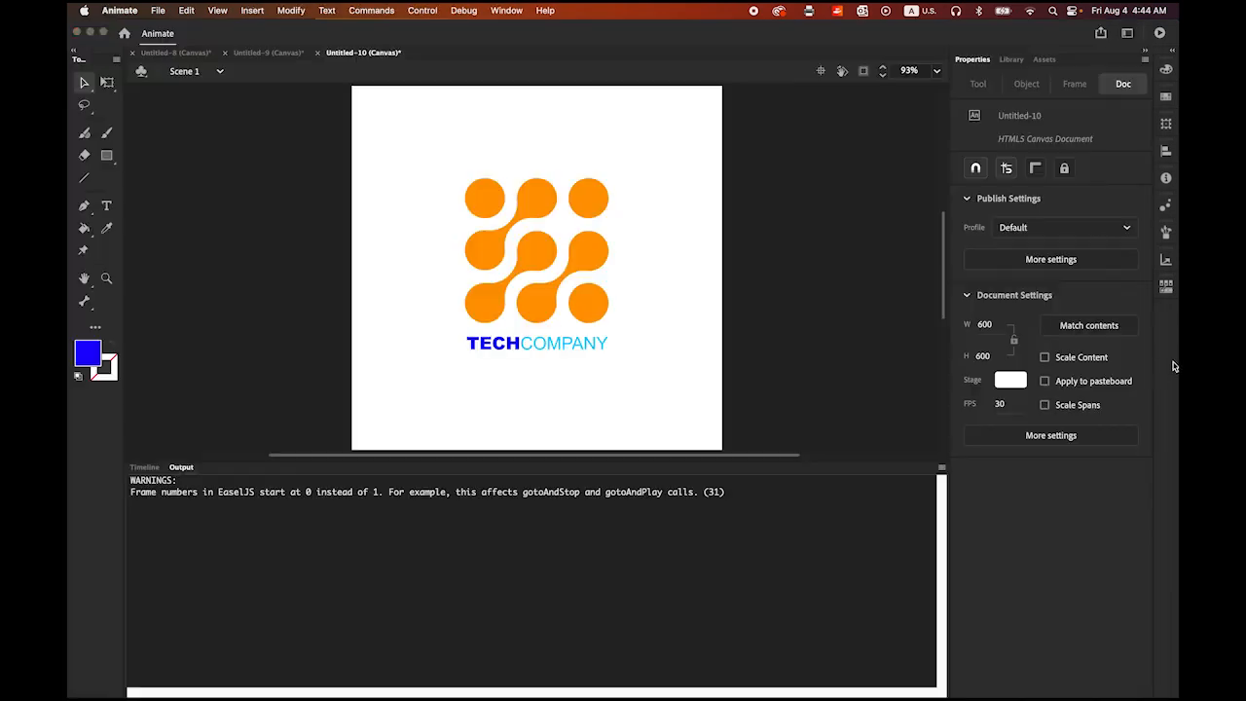
{"action": "left_click", "coordinate": [1174, 368]}
{"action": "left_click", "coordinate": [144, 466]}
Save the document as anim1 in Animate Document (*.fla) format in the TechCompany folder.
{"action": "left_click", "coordinate": [157, 9]}
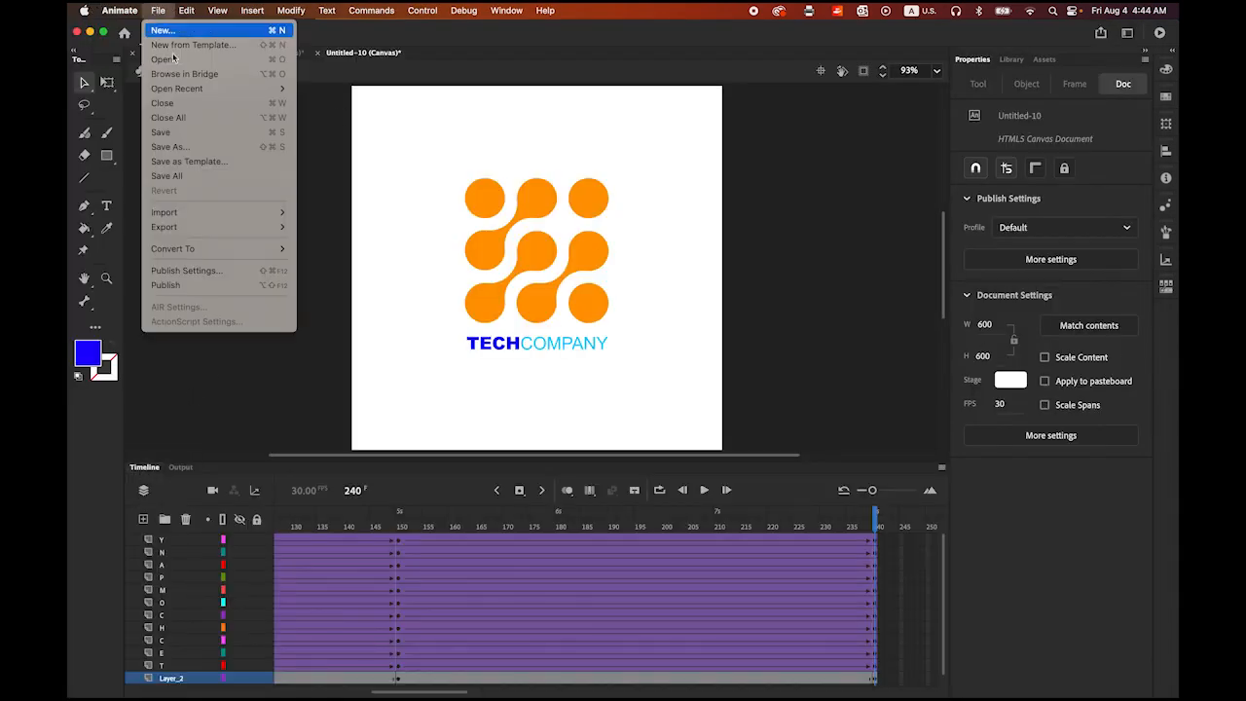
{"action": "left_click", "coordinate": [204, 147]}
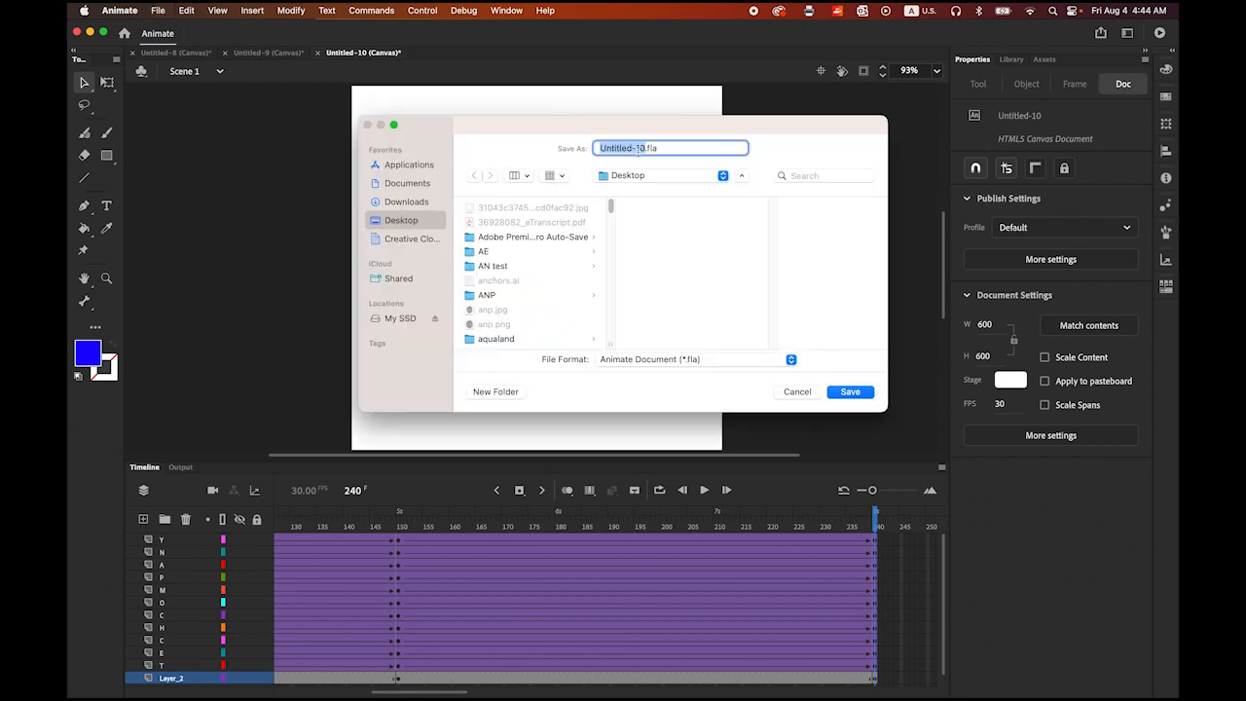
{"action": "left_click", "coordinate": [659, 177]}
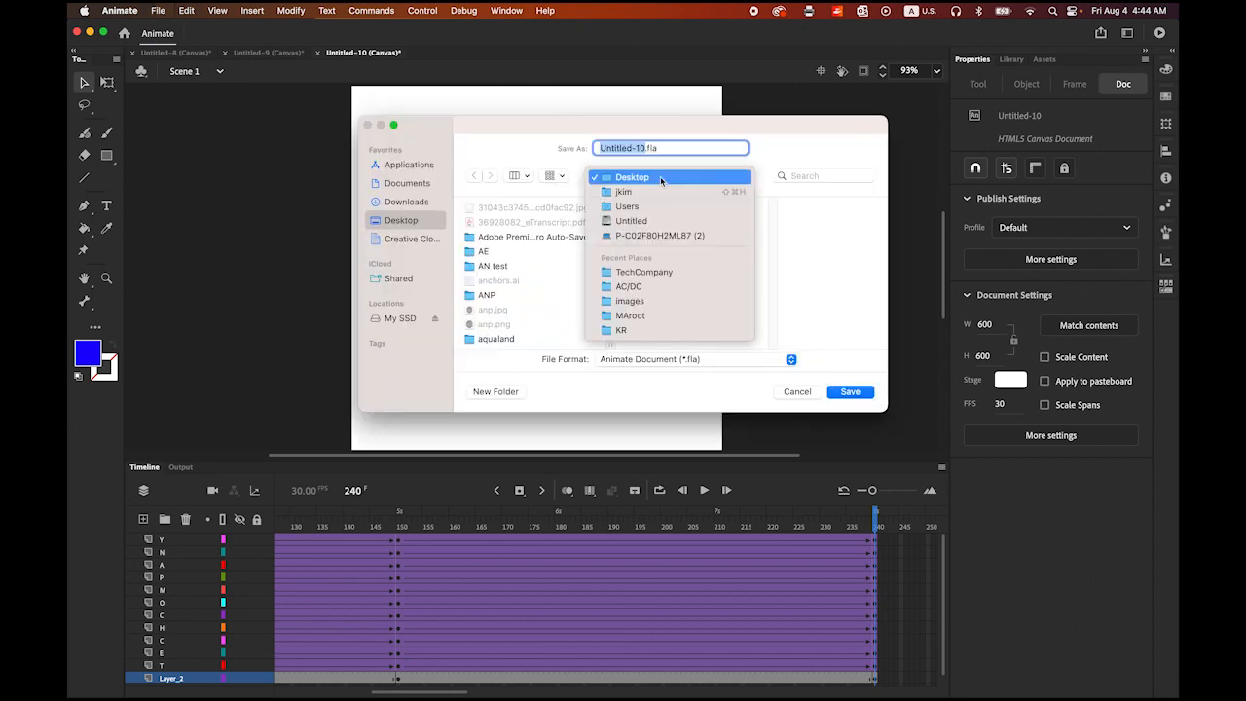
{"action": "left_click", "coordinate": [668, 272]}
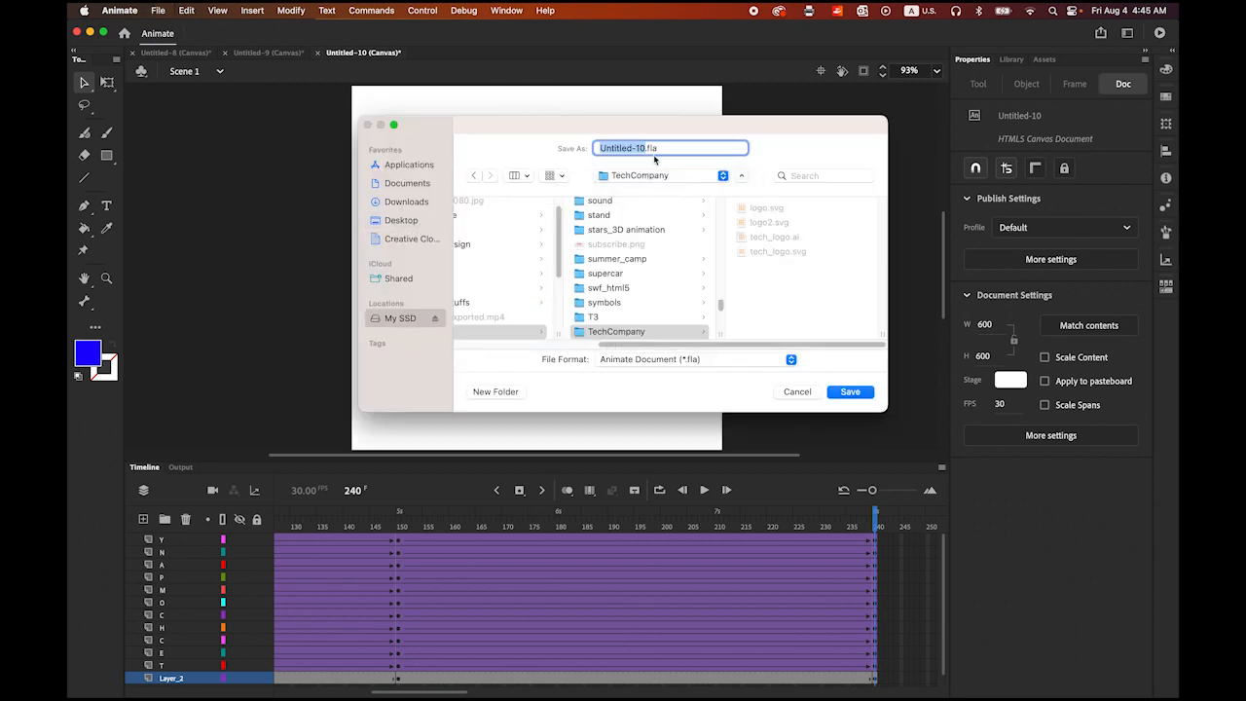
{"action": "type", "text": "anim1"}
{"action": "left_click", "coordinate": [849, 392]}
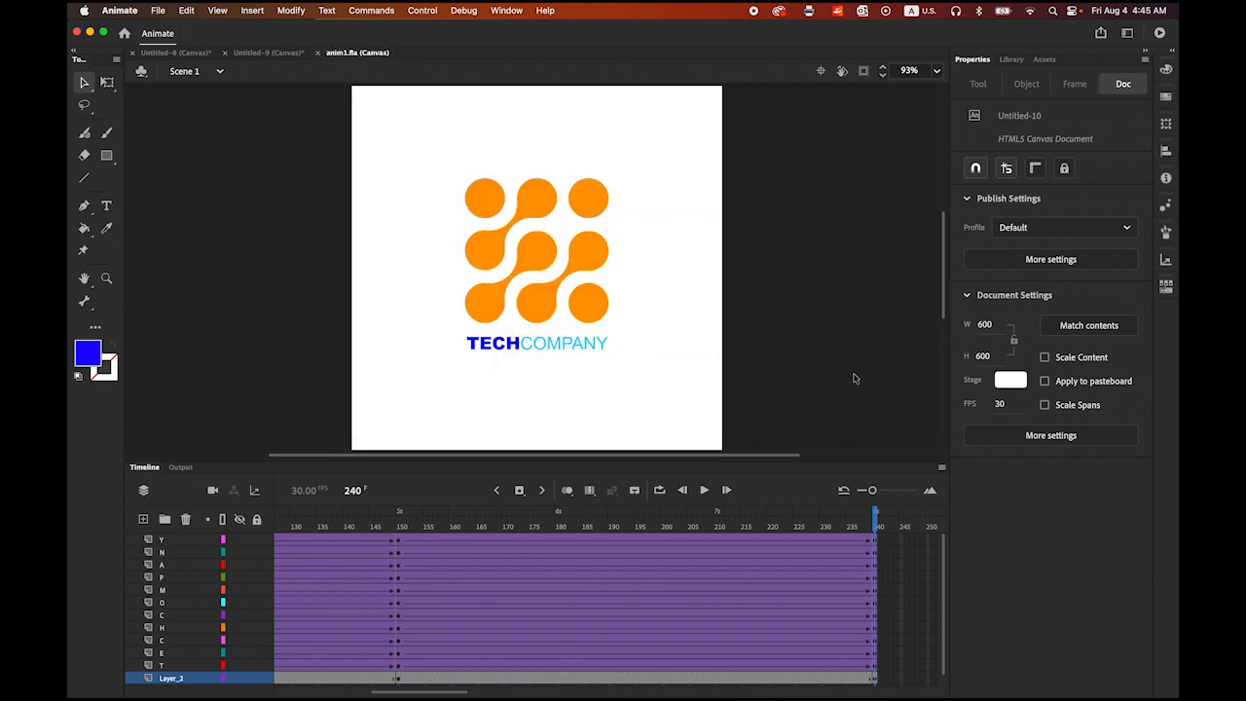
{"action": "left_click", "coordinate": [167, 10]}
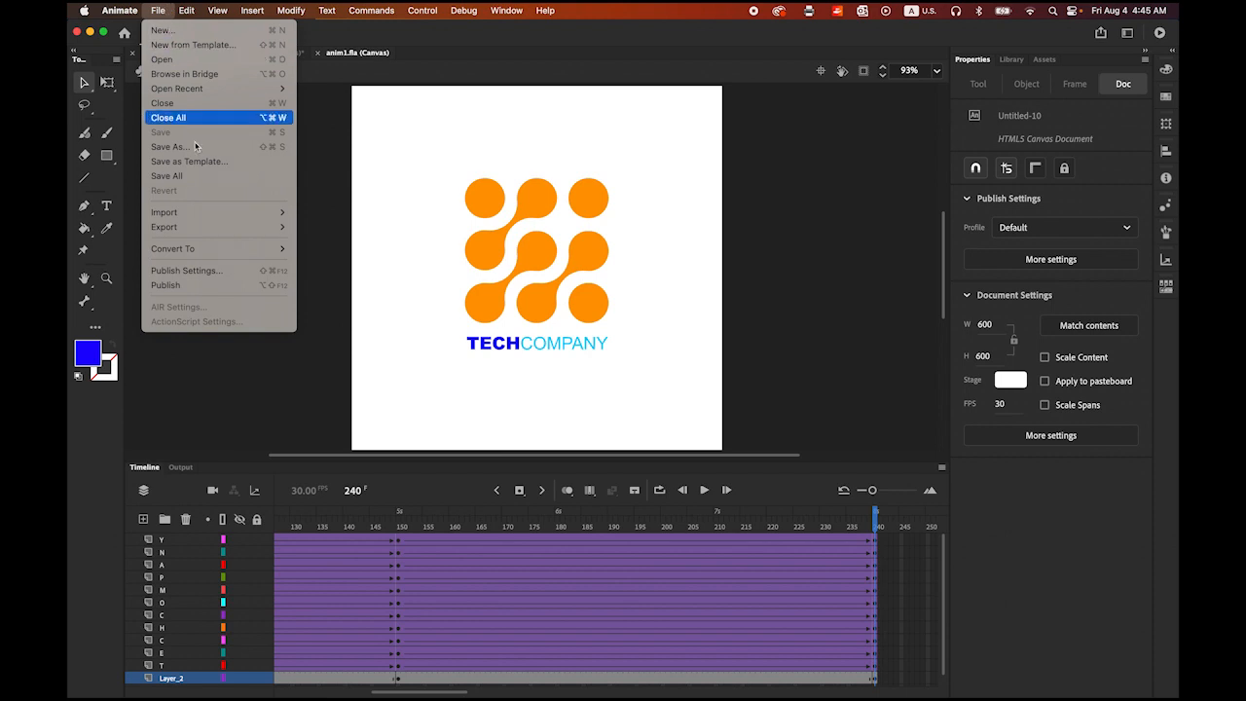
{"action": "mouse_move", "coordinate": [223, 234]}
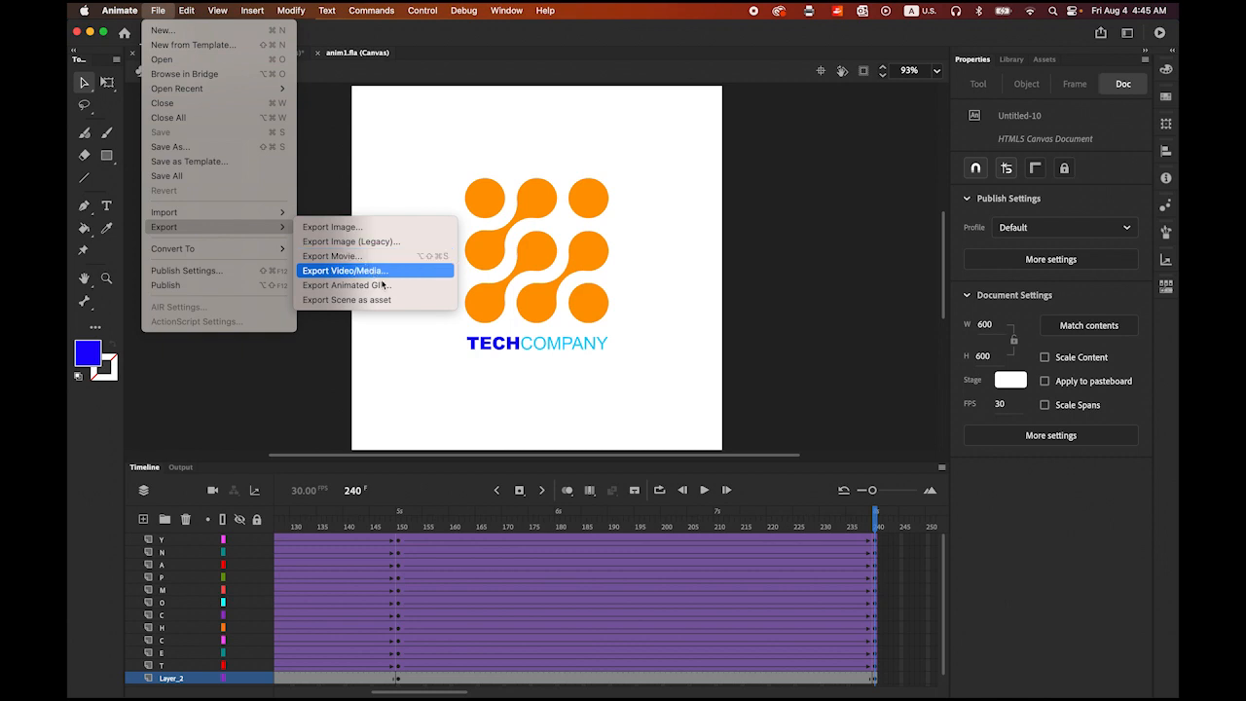
{"action": "left_click", "coordinate": [1033, 589]}
{"action": "mouse_move", "coordinate": [1047, 692]}
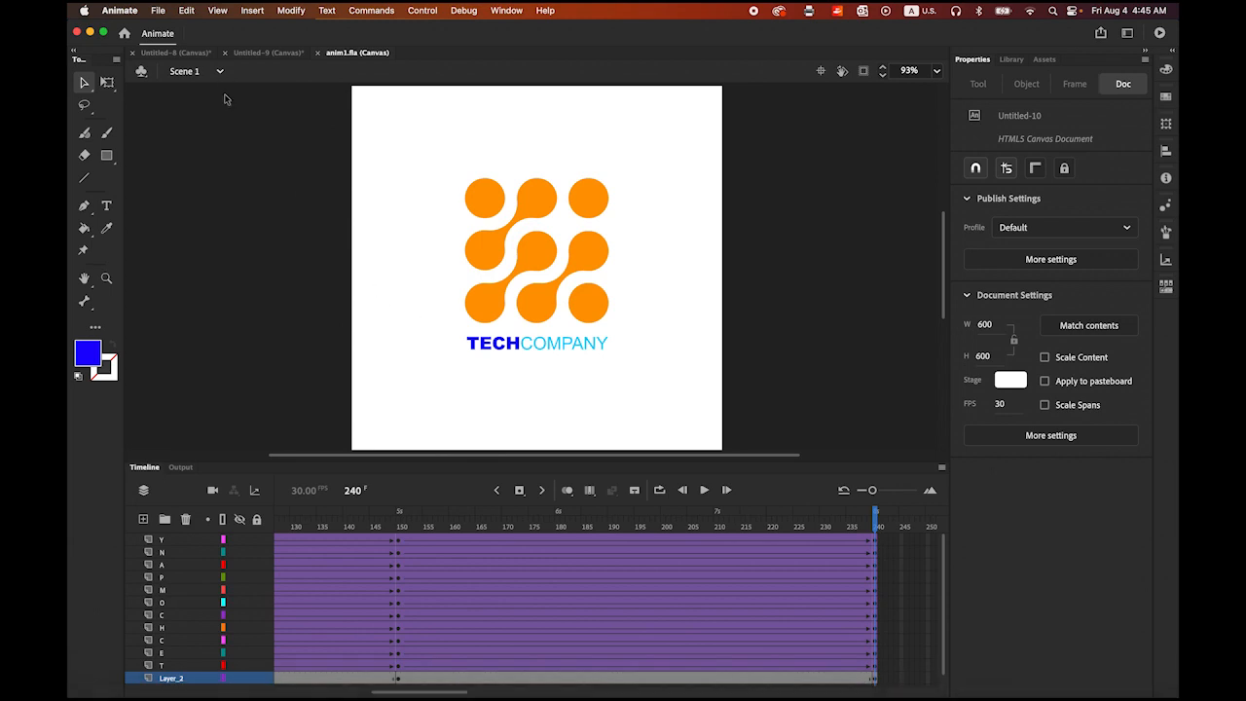
Export the entire movie as an H.264 video named anim1 to the TechCompany folder, and switch to Finder to check that folder.
{"action": "left_click", "coordinate": [157, 10]}
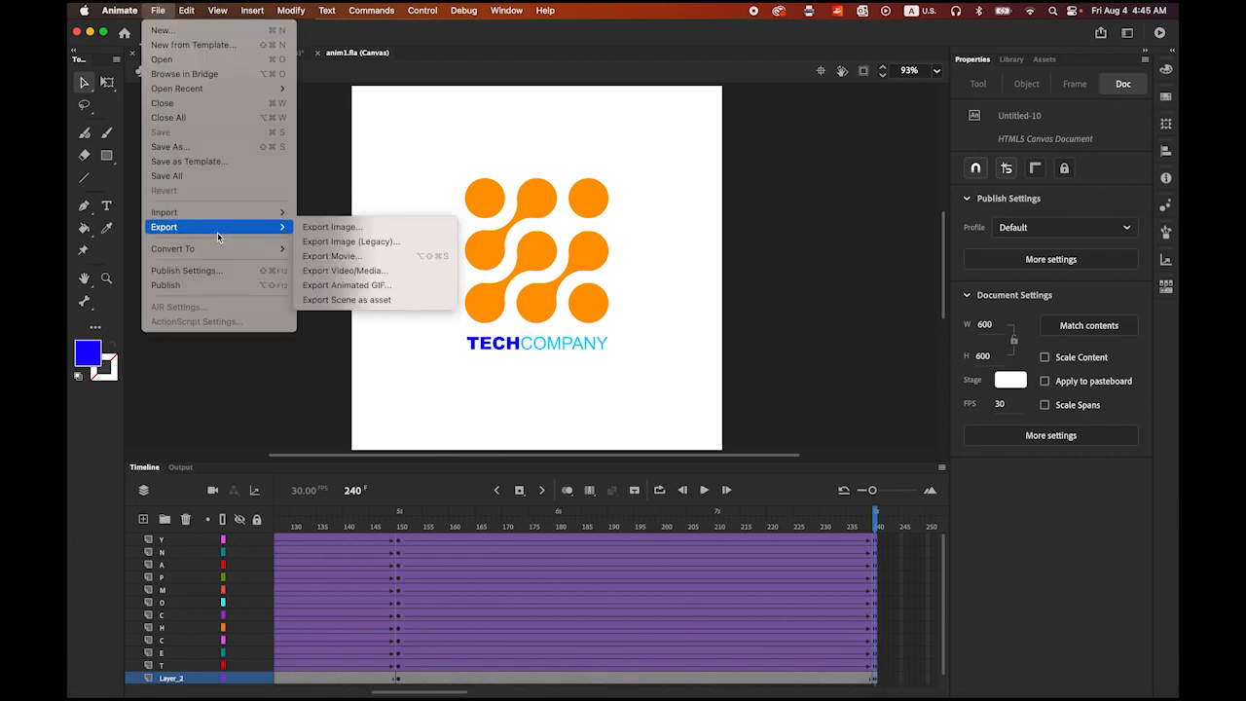
{"action": "left_click", "coordinate": [389, 273]}
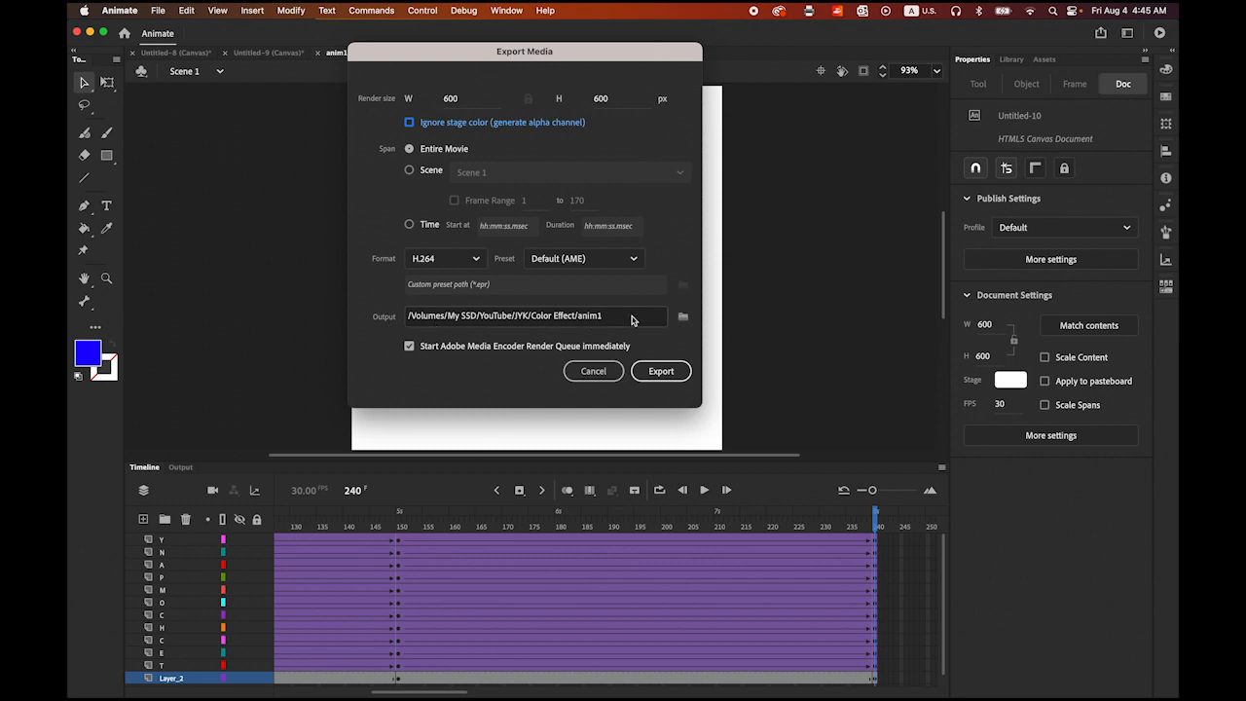
{"action": "left_click", "coordinate": [683, 318]}
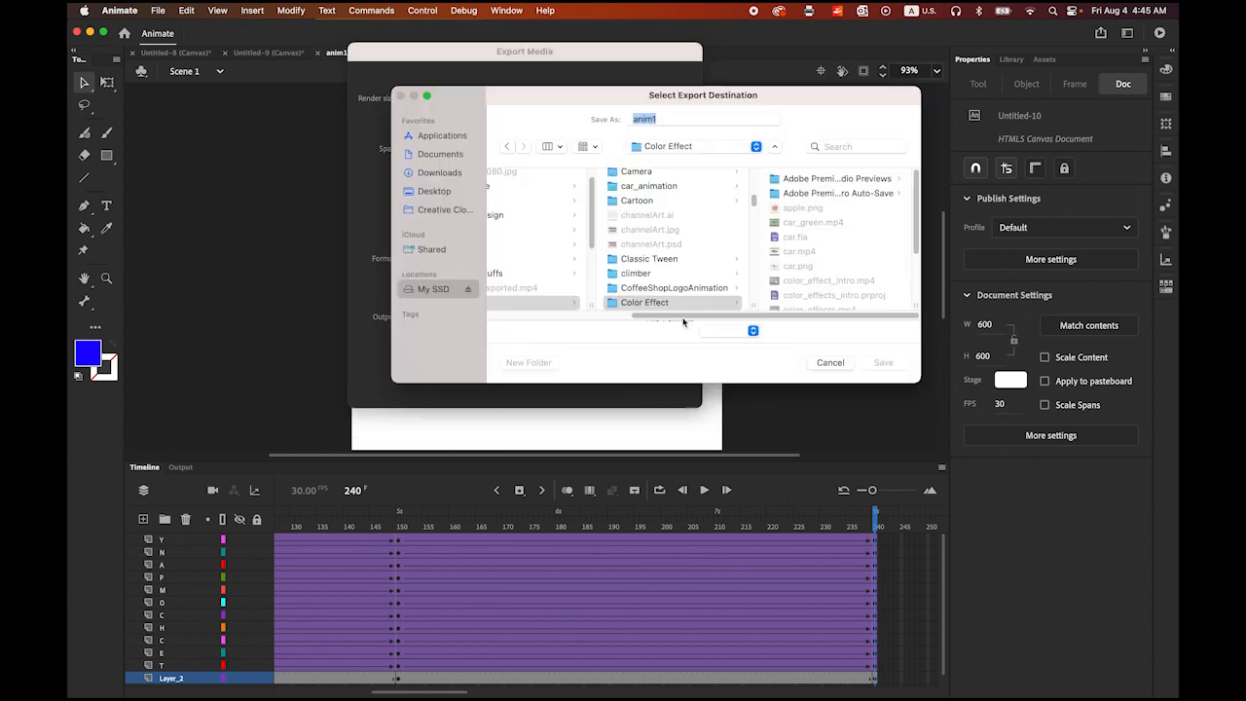
{"action": "left_click", "coordinate": [756, 146]}
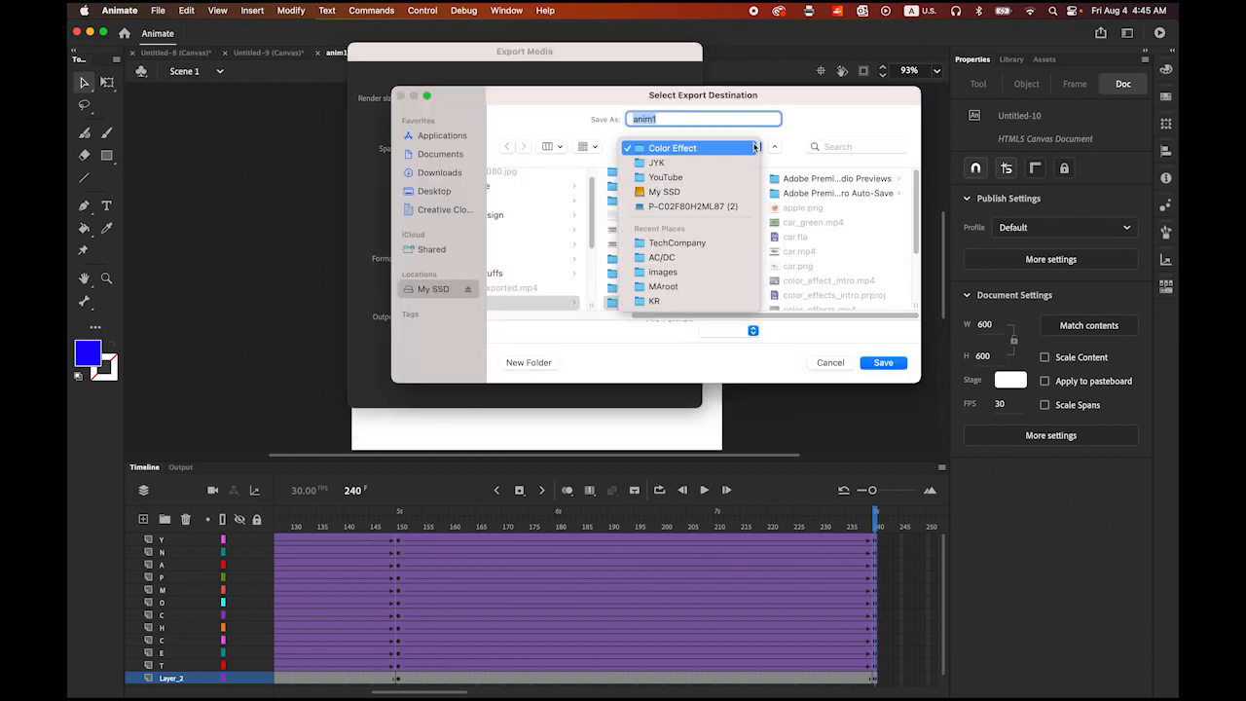
{"action": "left_click", "coordinate": [704, 245]}
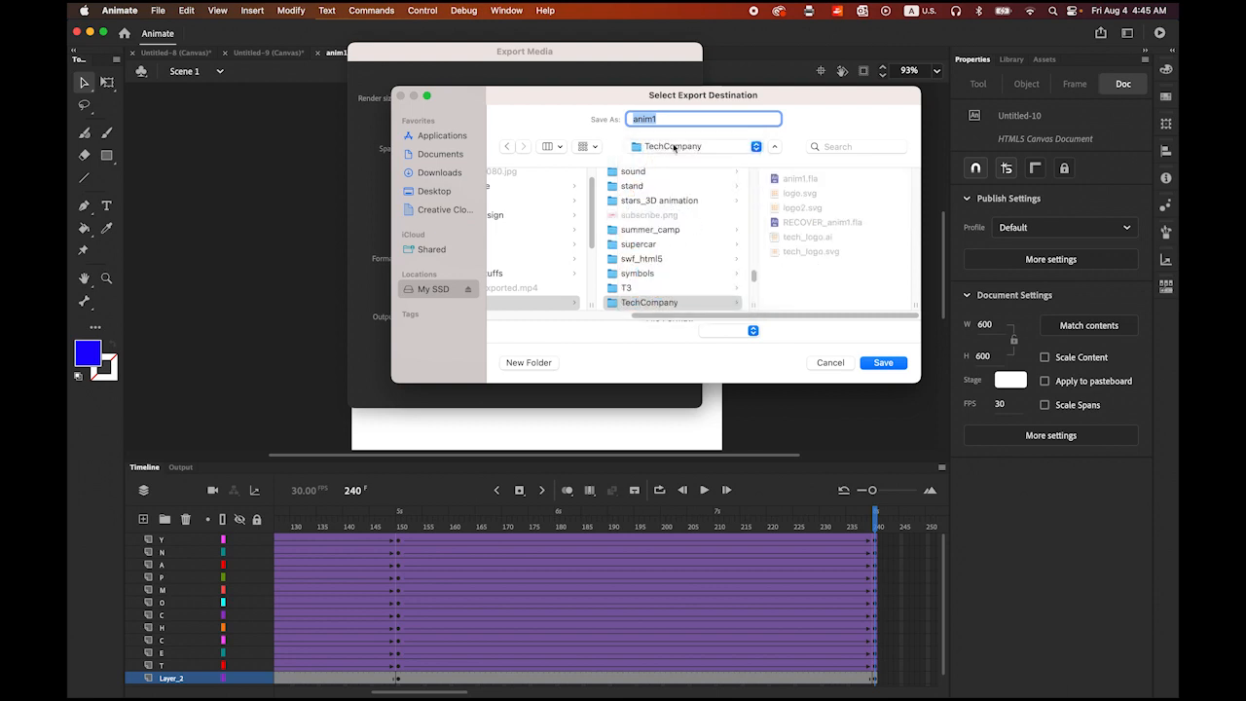
{"action": "left_click", "coordinate": [883, 362]}
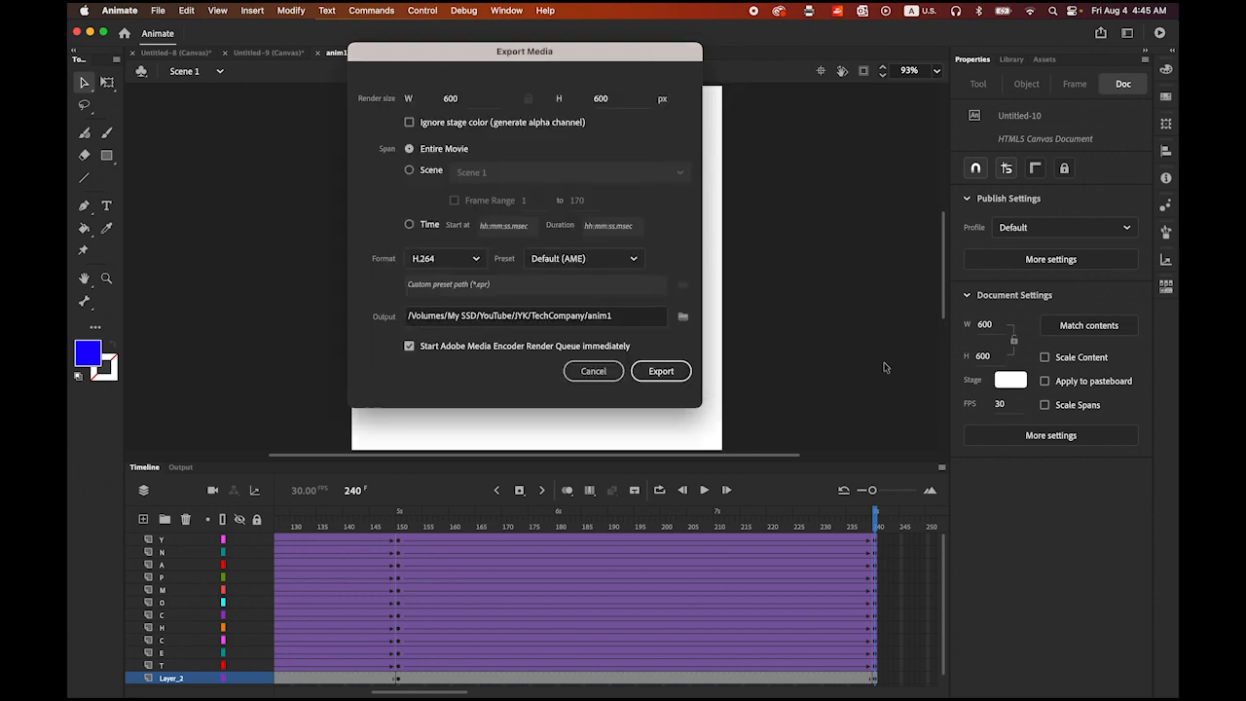
{"action": "left_click", "coordinate": [684, 374]}
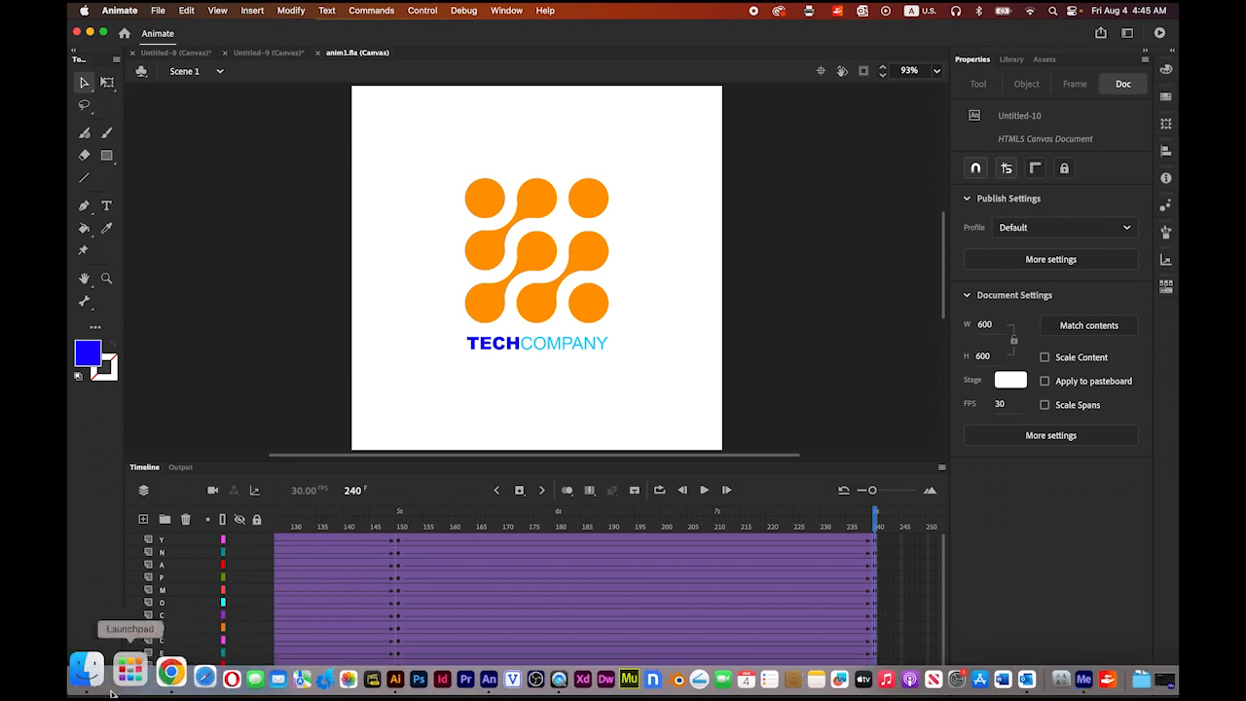
{"action": "left_click", "coordinate": [95, 687]}
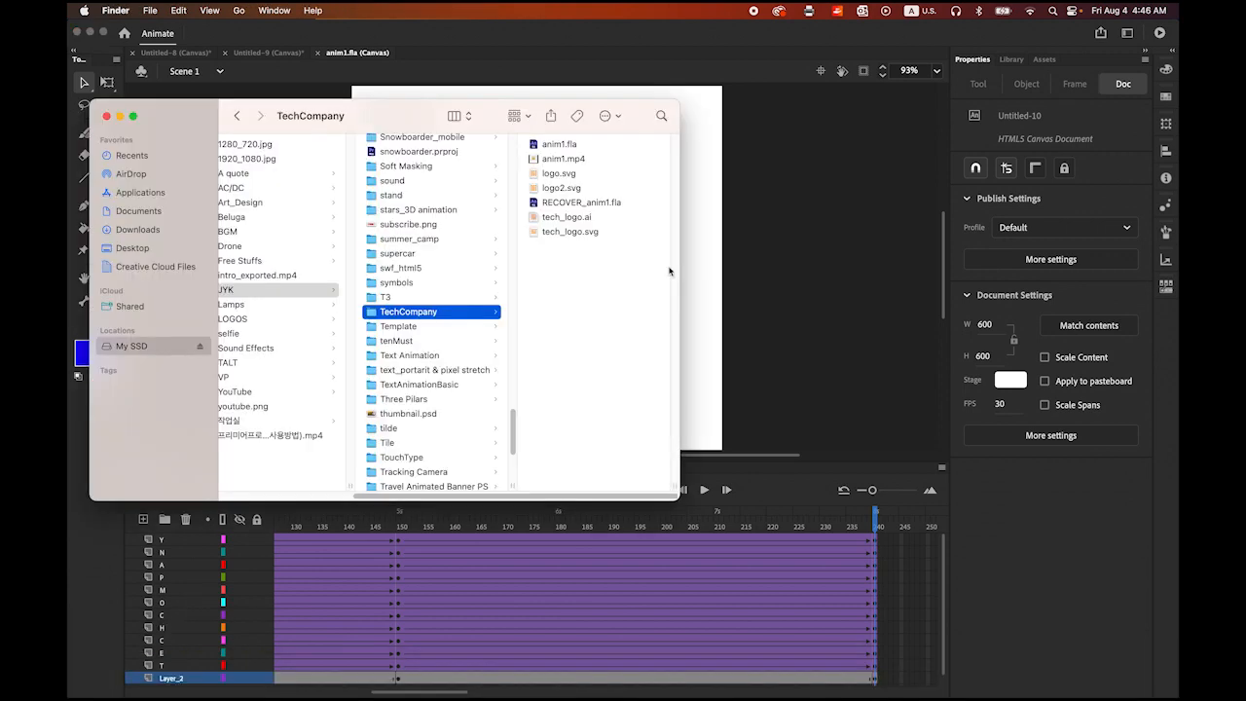
Open the exported anim1.mp4, play it through, close the player, and switch back to Animate.
{"action": "left_click", "coordinate": [554, 159]}
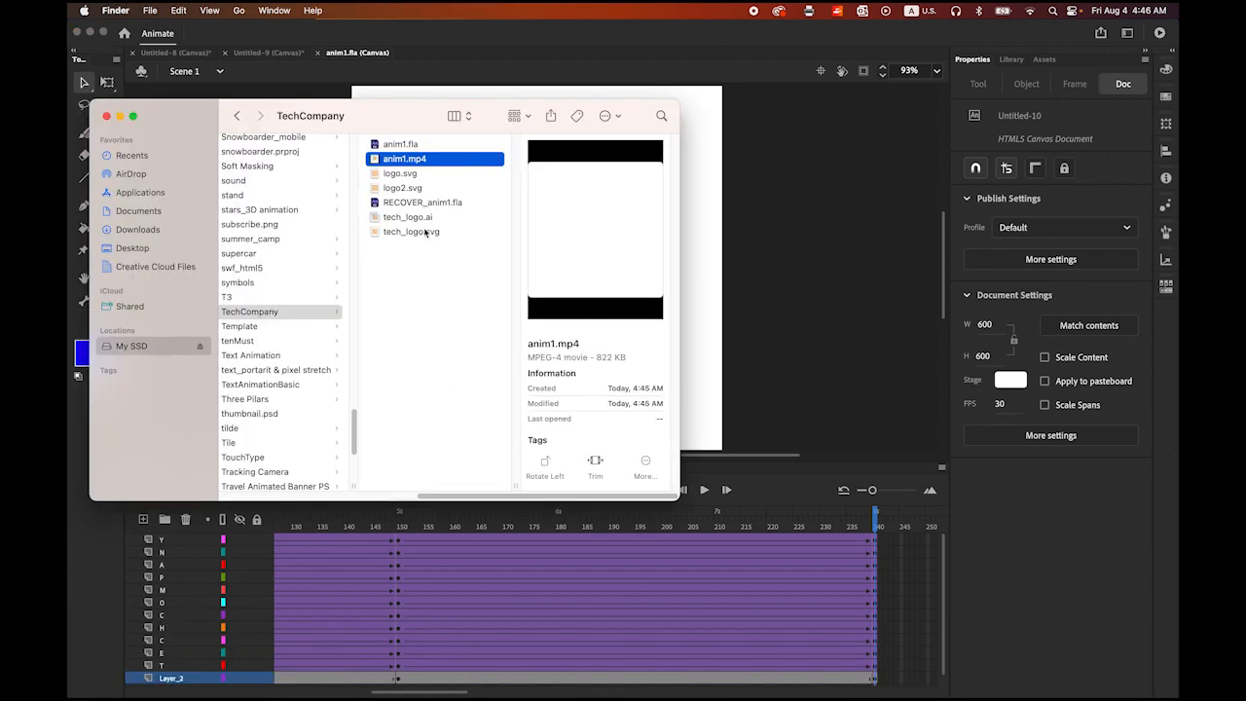
{"action": "double_click", "coordinate": [378, 159]}
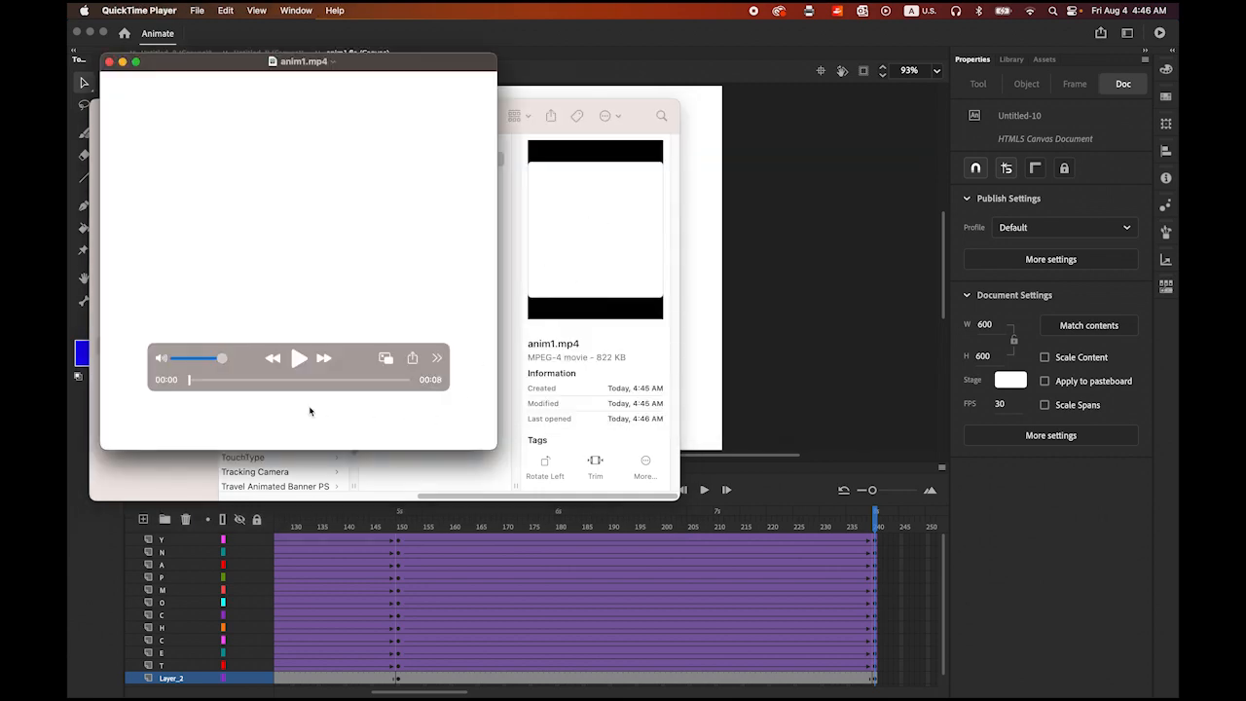
{"action": "left_click", "coordinate": [297, 360]}
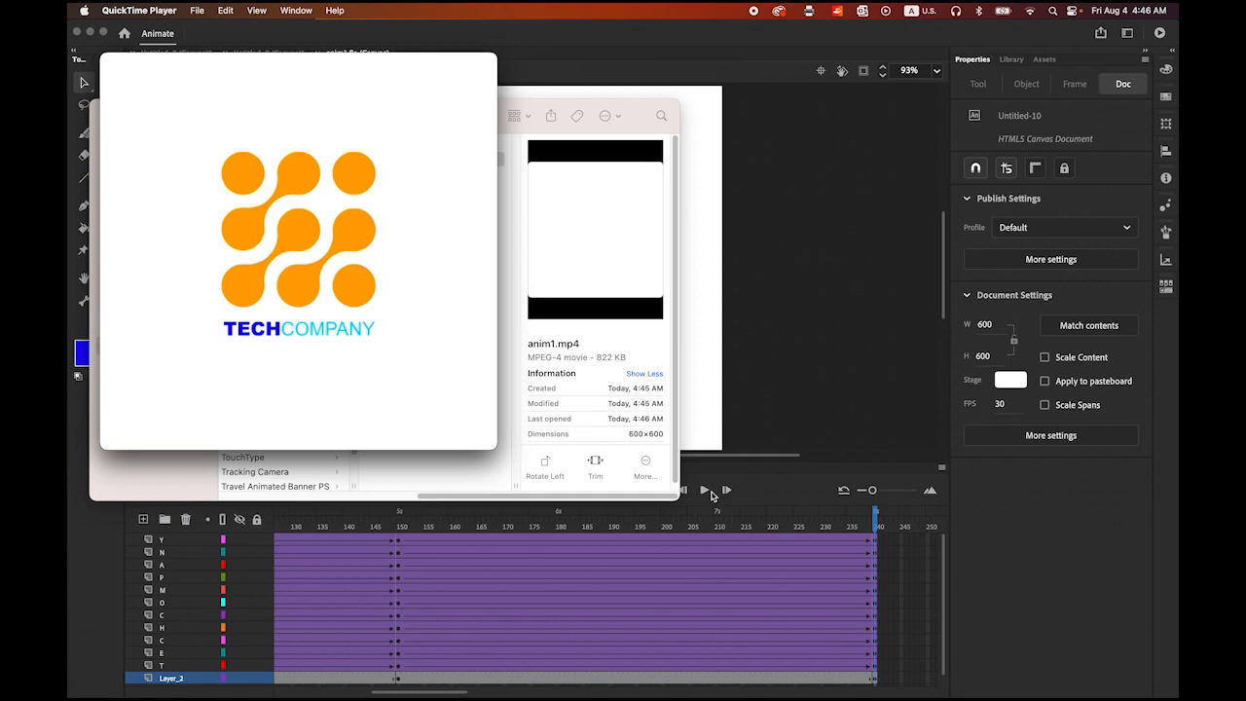
{"action": "left_click", "coordinate": [109, 61]}
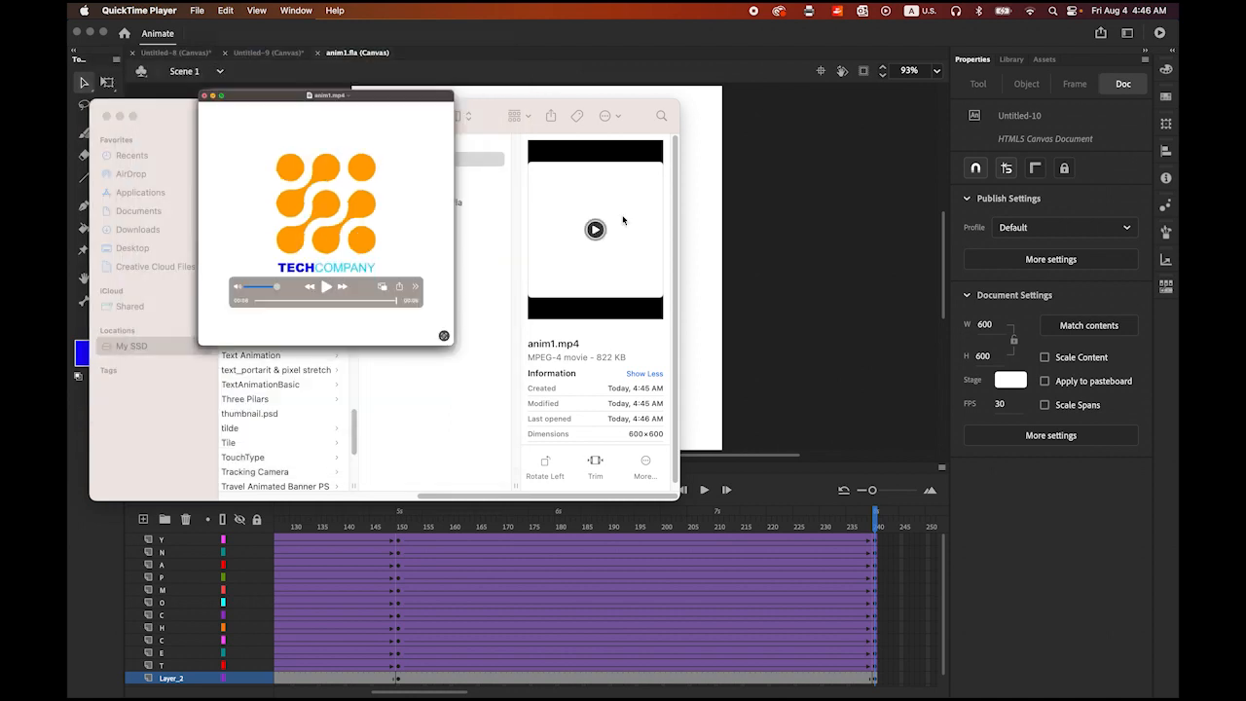
{"action": "left_click", "coordinate": [814, 243]}
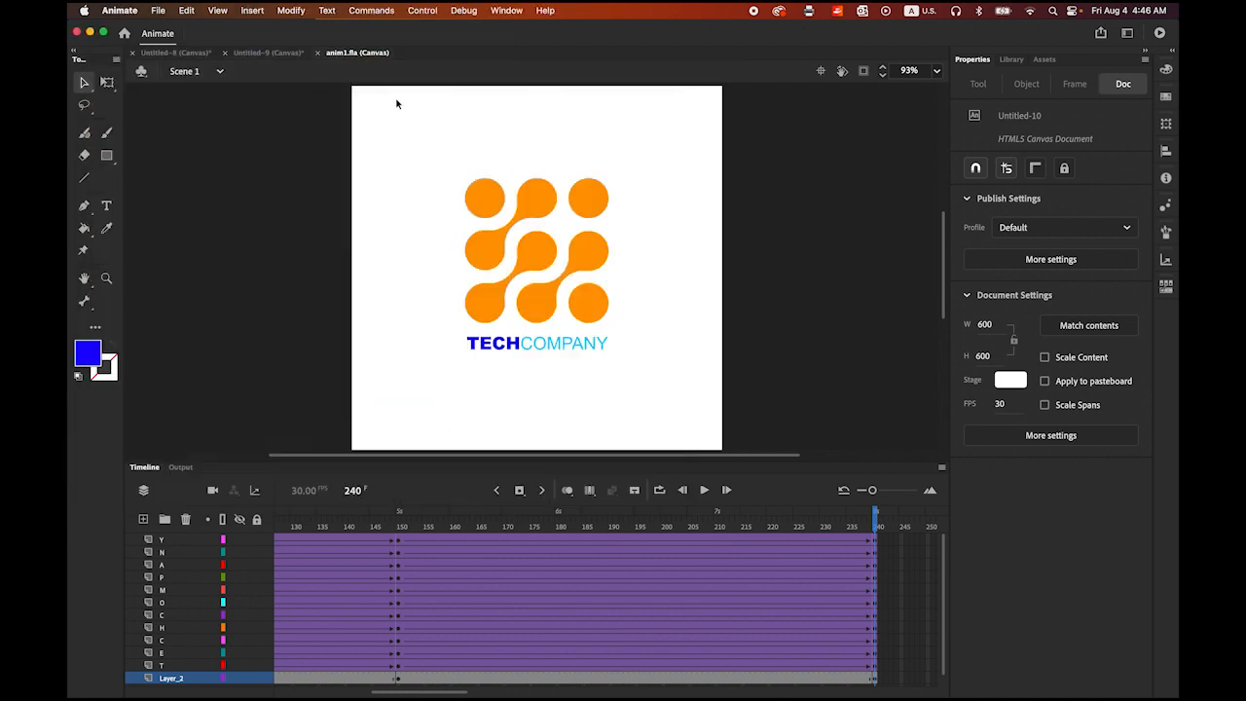
Preview the logo animation in the Untitled-9 document, and return to the anim1.fla document.
{"action": "left_click", "coordinate": [268, 53]}
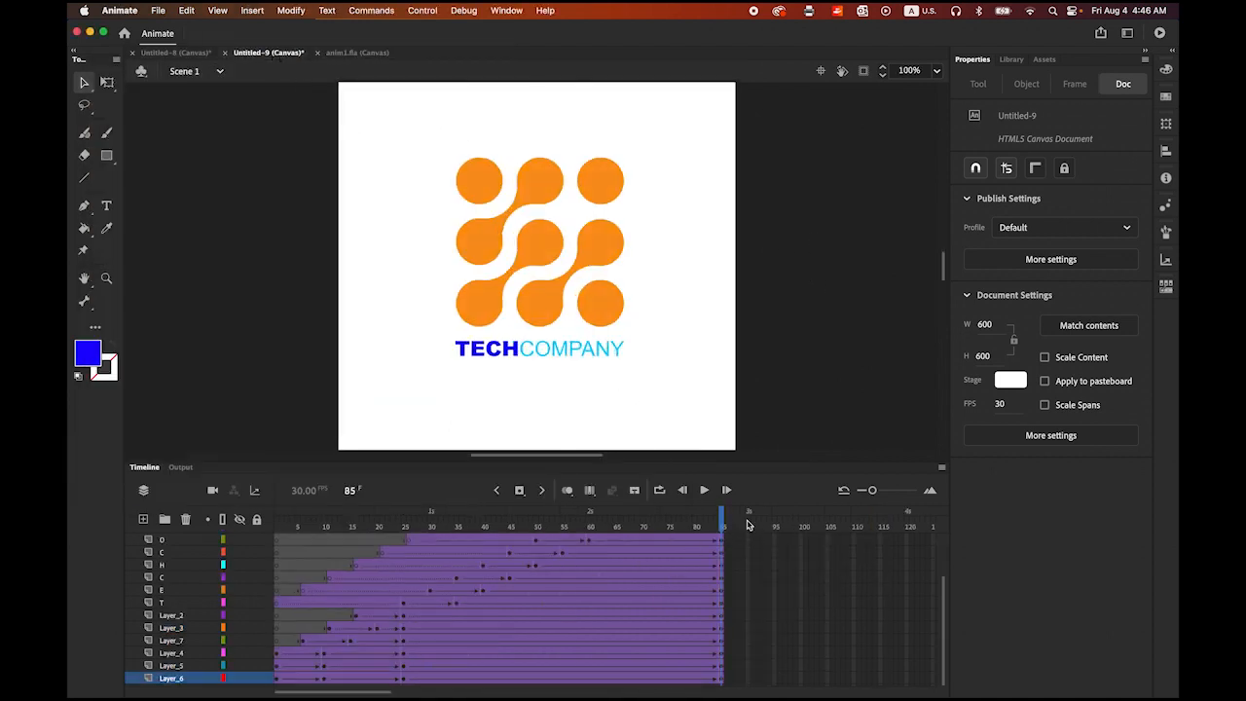
{"action": "left_click", "coordinate": [704, 490]}
{"action": "left_click", "coordinate": [359, 55]}
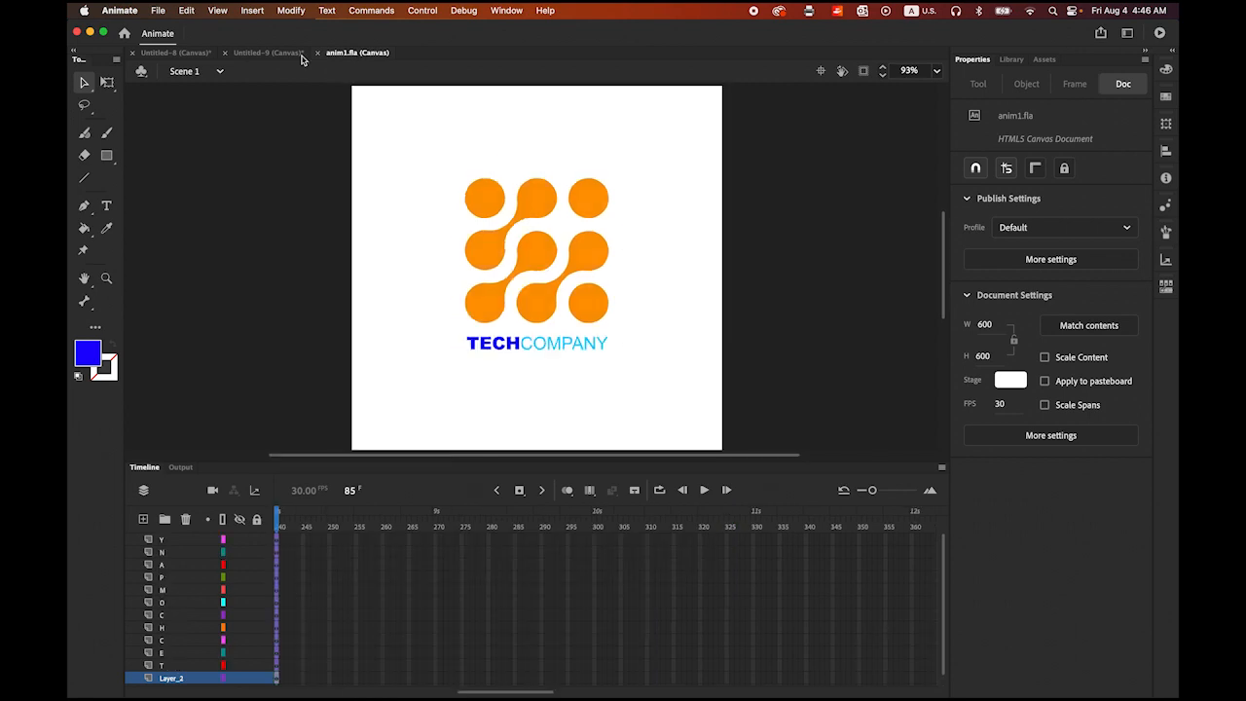
Create a new HTML5 Canvas document with a width of 600 and a height of 600.
{"action": "left_click", "coordinate": [157, 11]}
{"action": "left_click", "coordinate": [169, 32]}
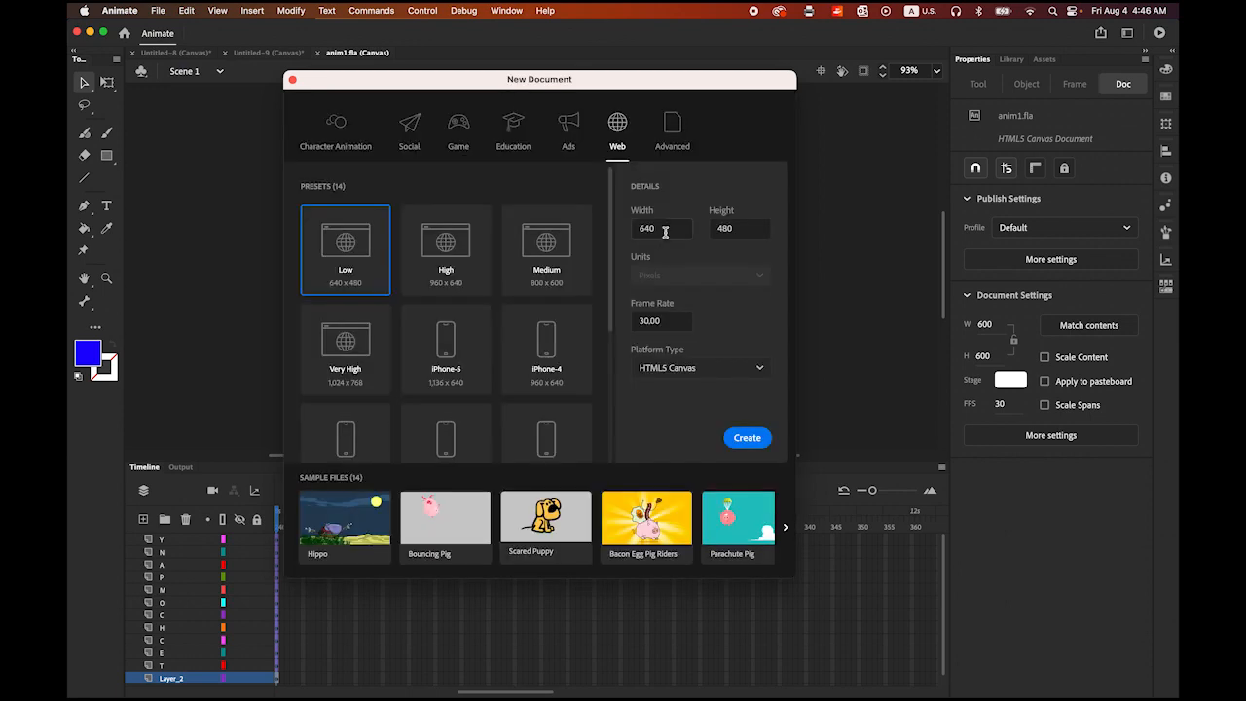
{"action": "double_click", "coordinate": [661, 230]}
{"action": "type", "text": "600"}
{"action": "key", "text": "Tab"}
{"action": "type", "text": "6"}
{"action": "left_click", "coordinate": [755, 440]}
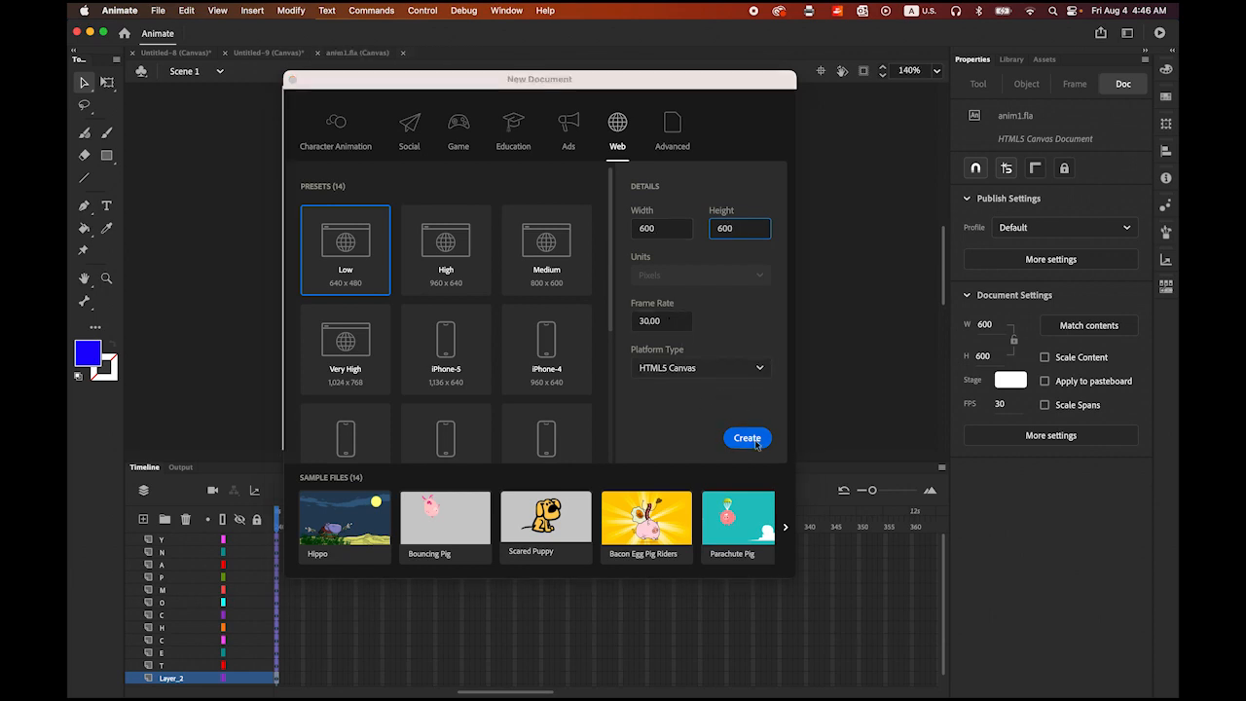
Import logo2.svg from the TechCompany folder to the stage, with all paths in the same layer and frame.
{"action": "left_click", "coordinate": [911, 70]}
{"action": "type", "text": "80%"}
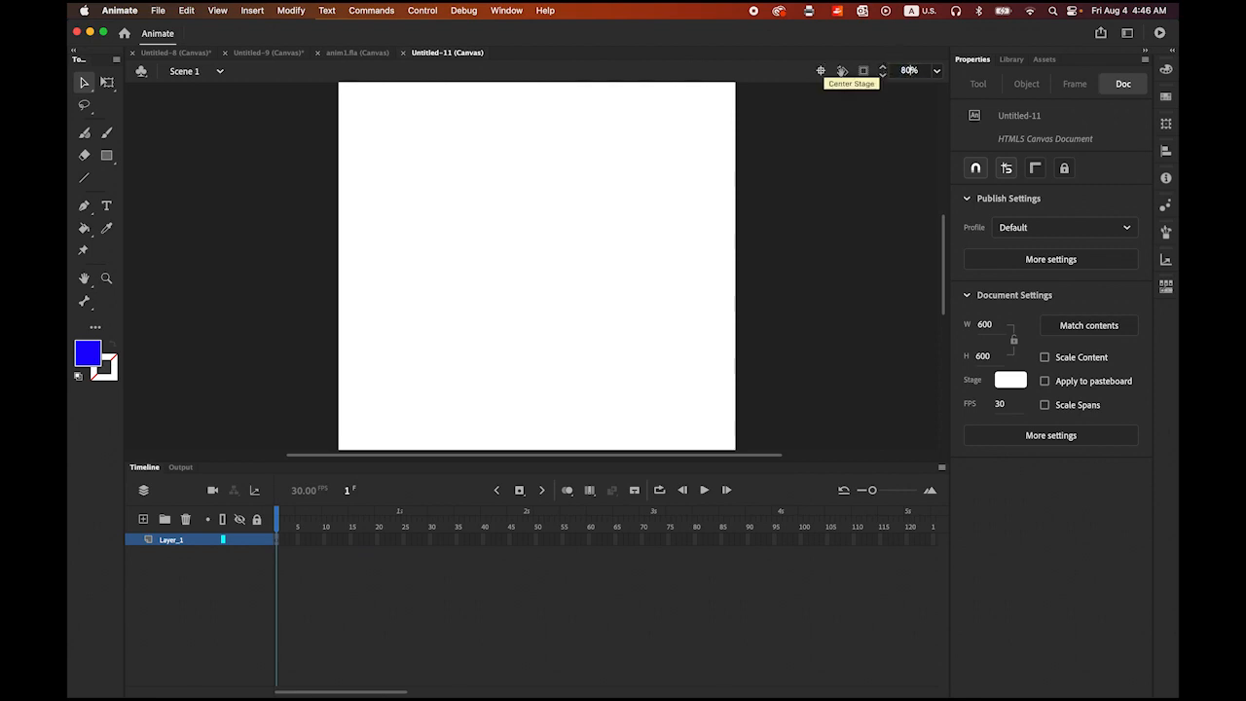
{"action": "key", "text": "Return"}
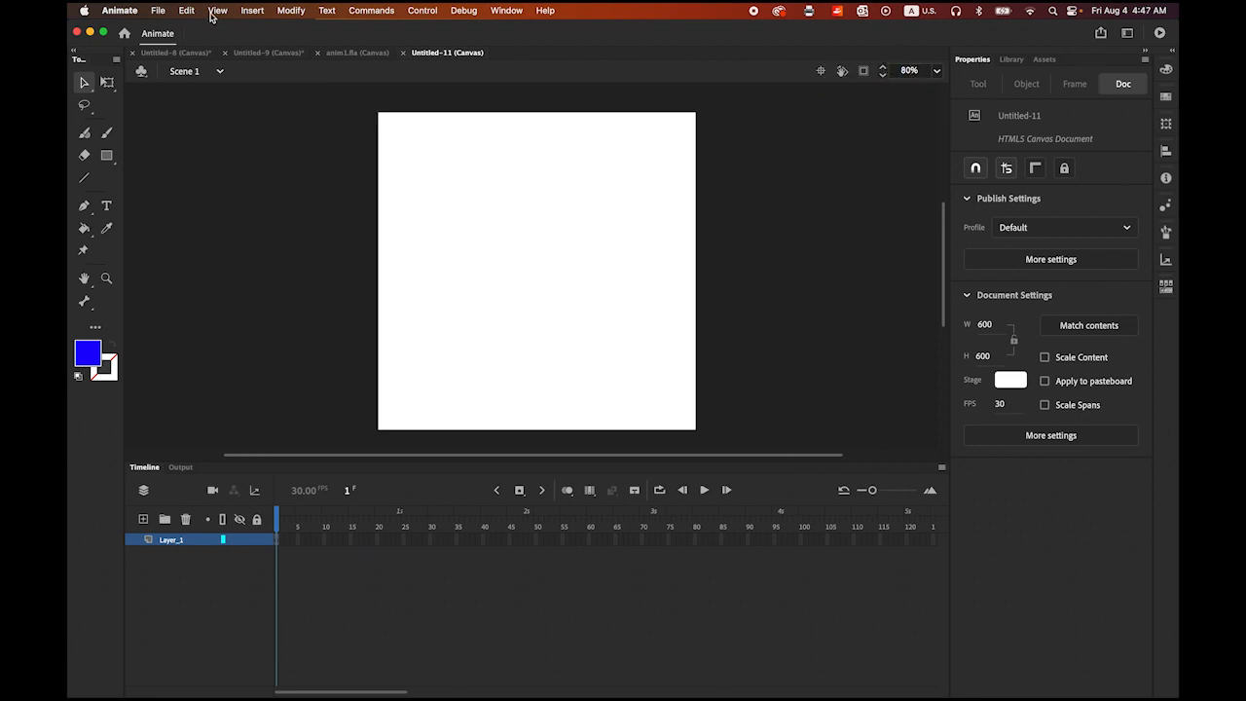
{"action": "left_click", "coordinate": [157, 10]}
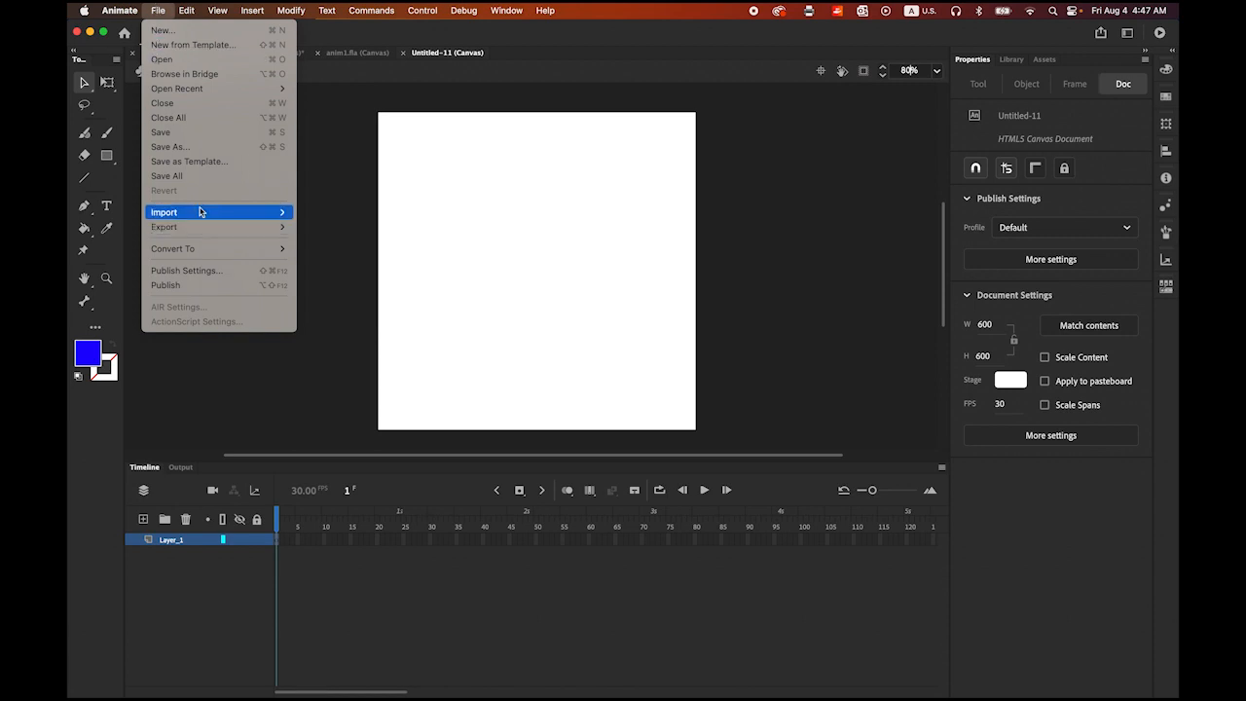
{"action": "mouse_move", "coordinate": [200, 212]}
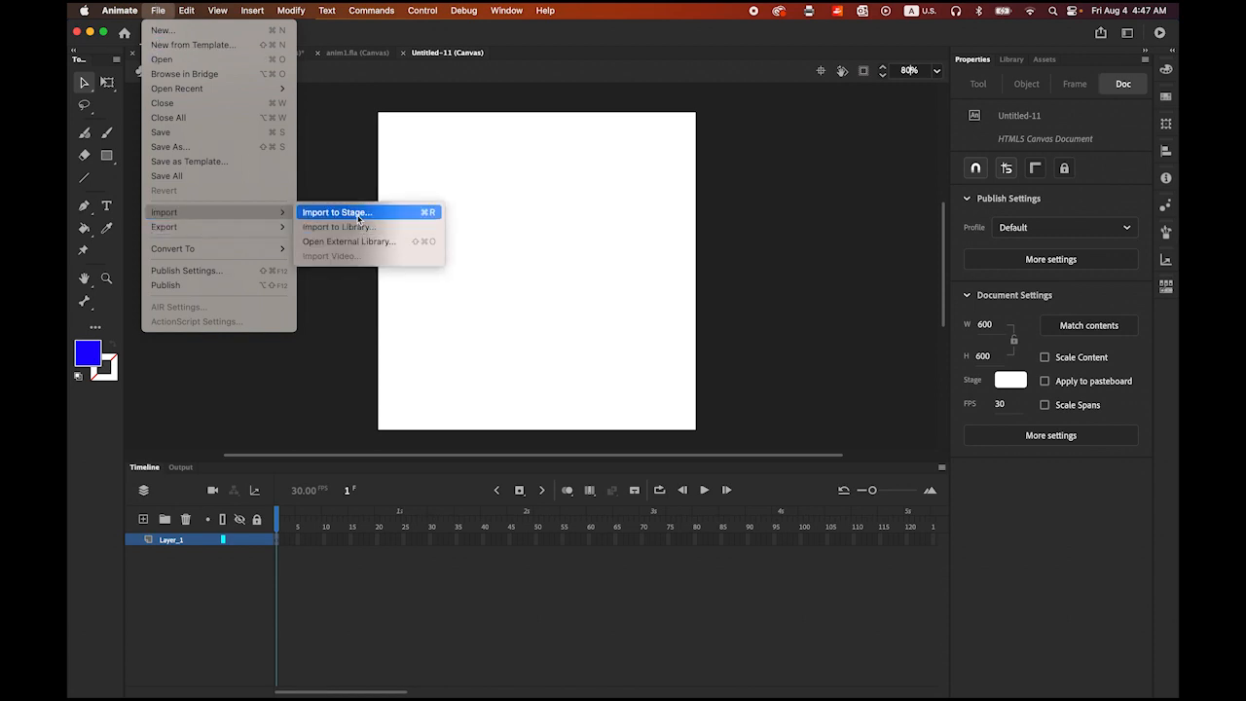
{"action": "left_click", "coordinate": [357, 216]}
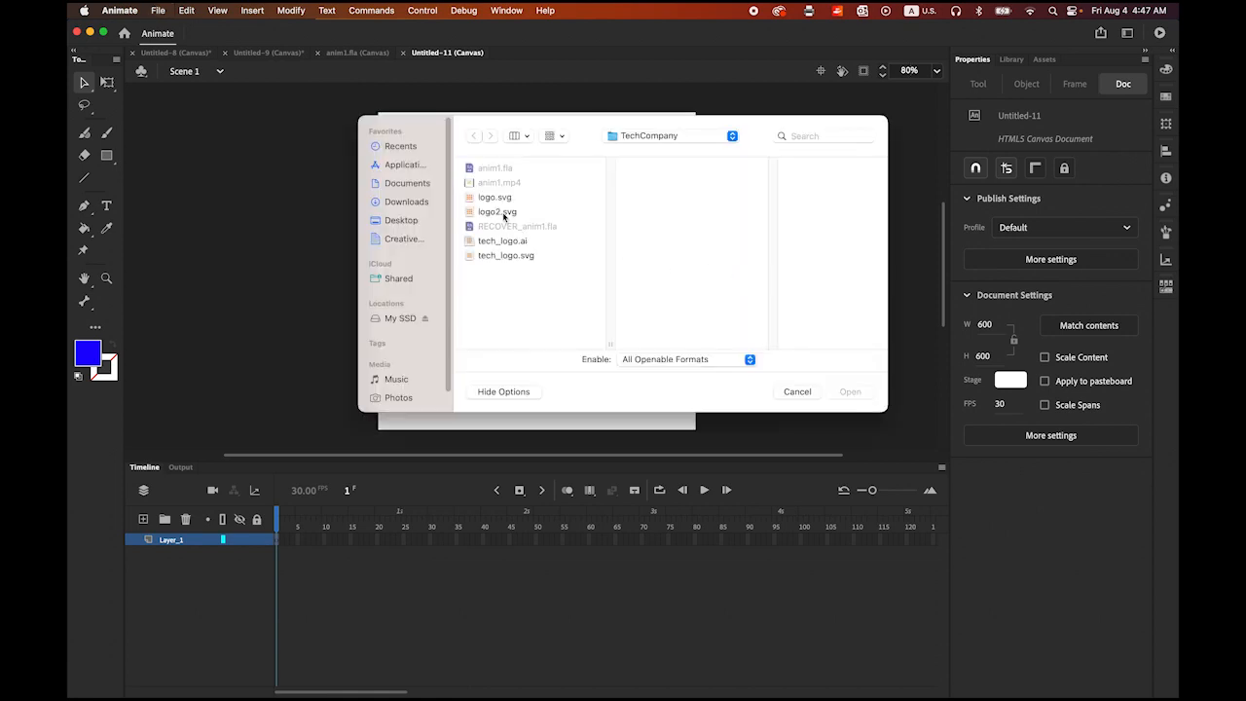
{"action": "left_click", "coordinate": [504, 214]}
{"action": "left_click", "coordinate": [845, 392]}
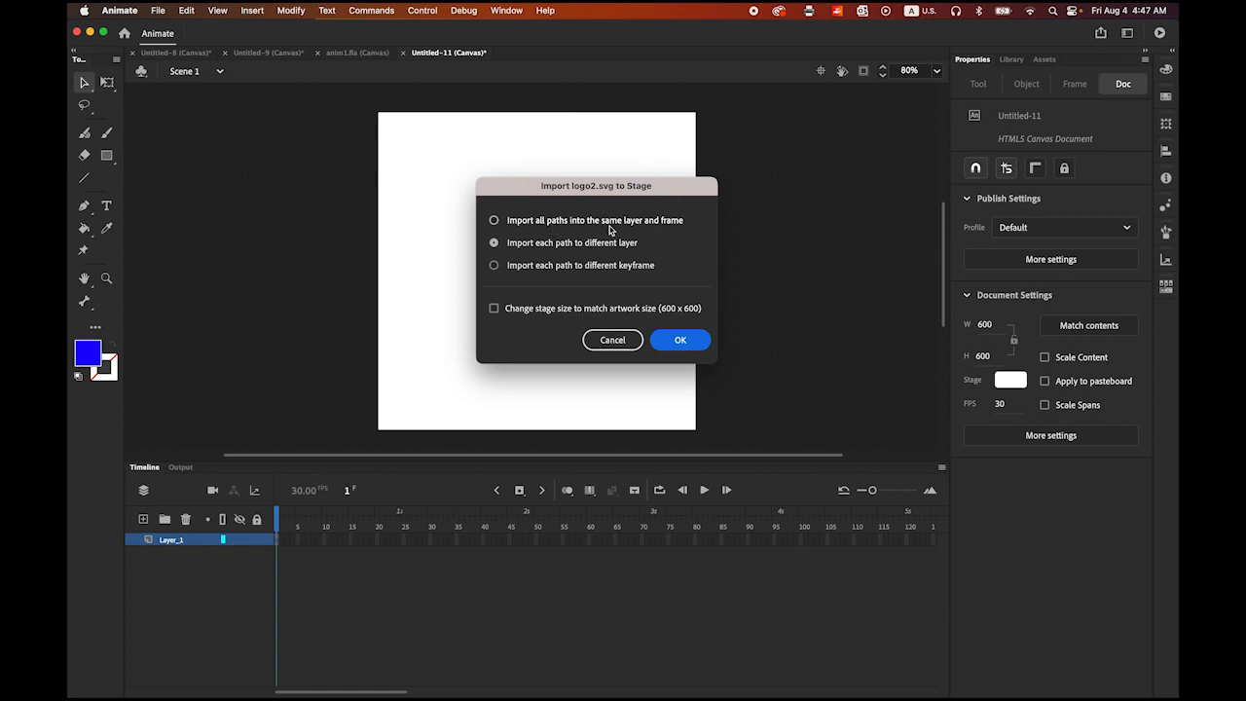
{"action": "left_click", "coordinate": [494, 221]}
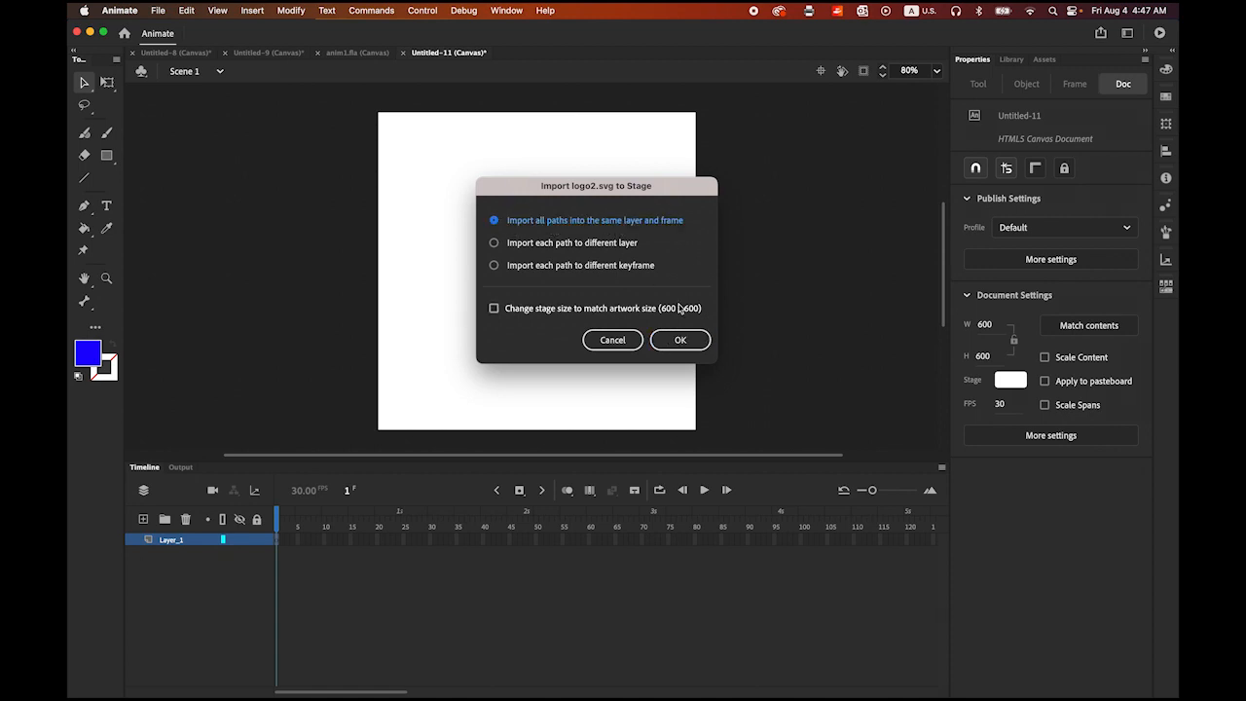
{"action": "left_click", "coordinate": [693, 340]}
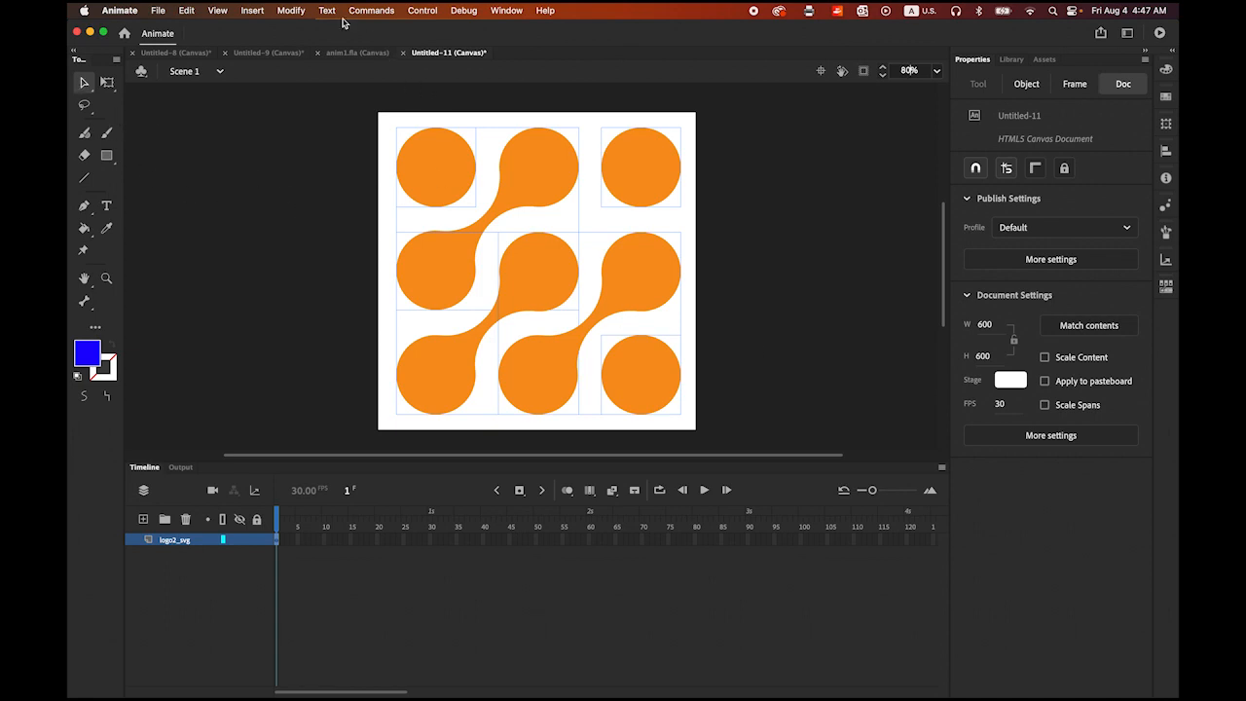
Break apart the imported logo into plain shapes and clear the selection.
{"action": "left_click", "coordinate": [292, 11]}
{"action": "key", "text": "super+b"}
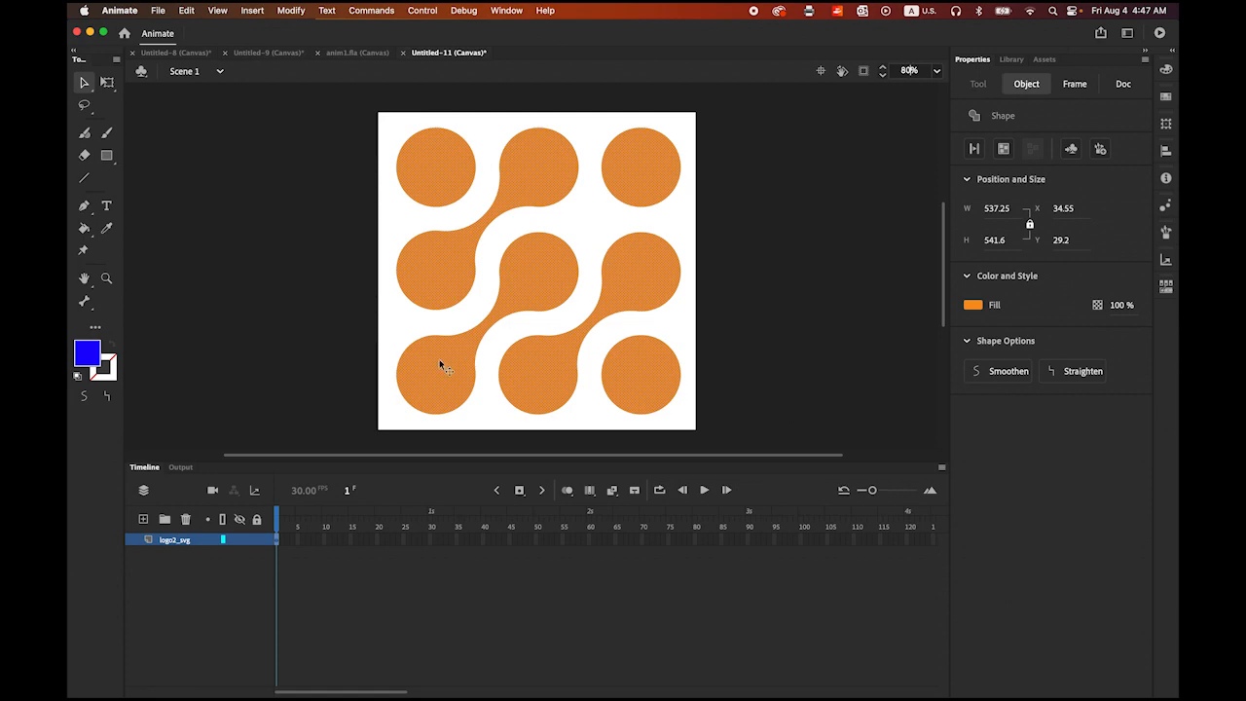
{"action": "left_click", "coordinate": [853, 431]}
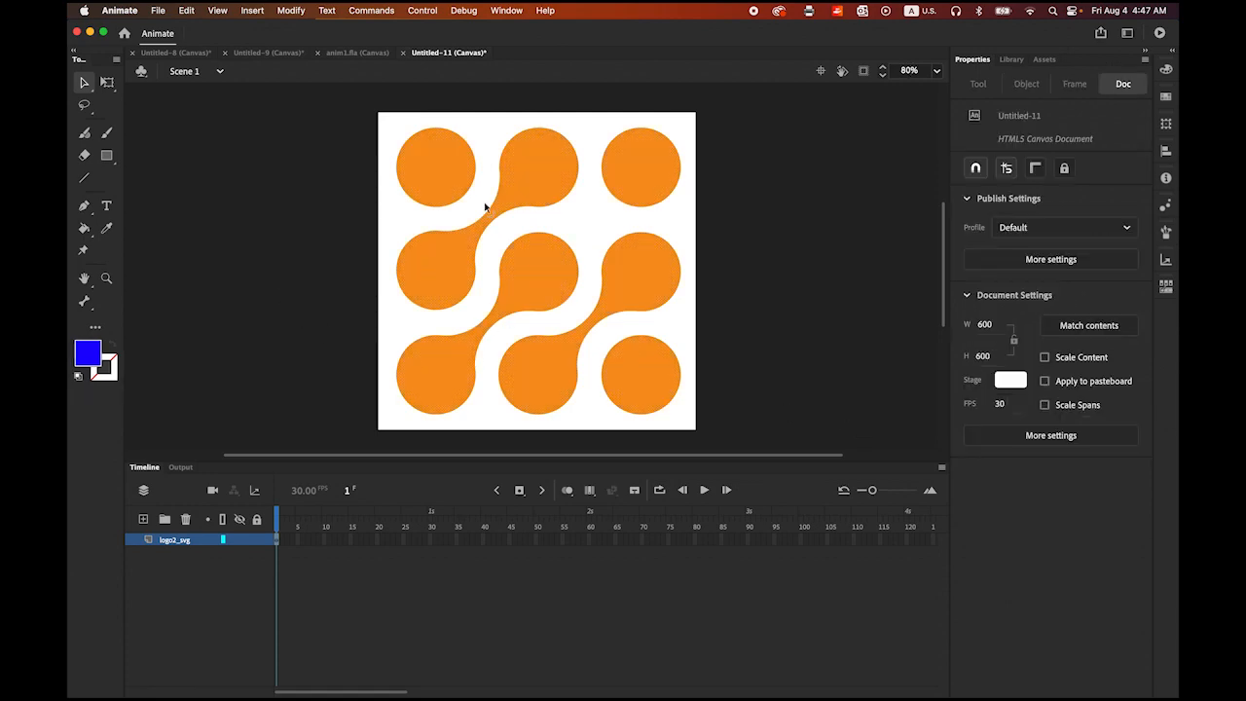
Scale the whole logo to about 305 × 307 px and move it up to about Y 100 on the stage.
{"action": "left_click_drag", "start_coordinate": [347, 104], "coordinate": [817, 453]}
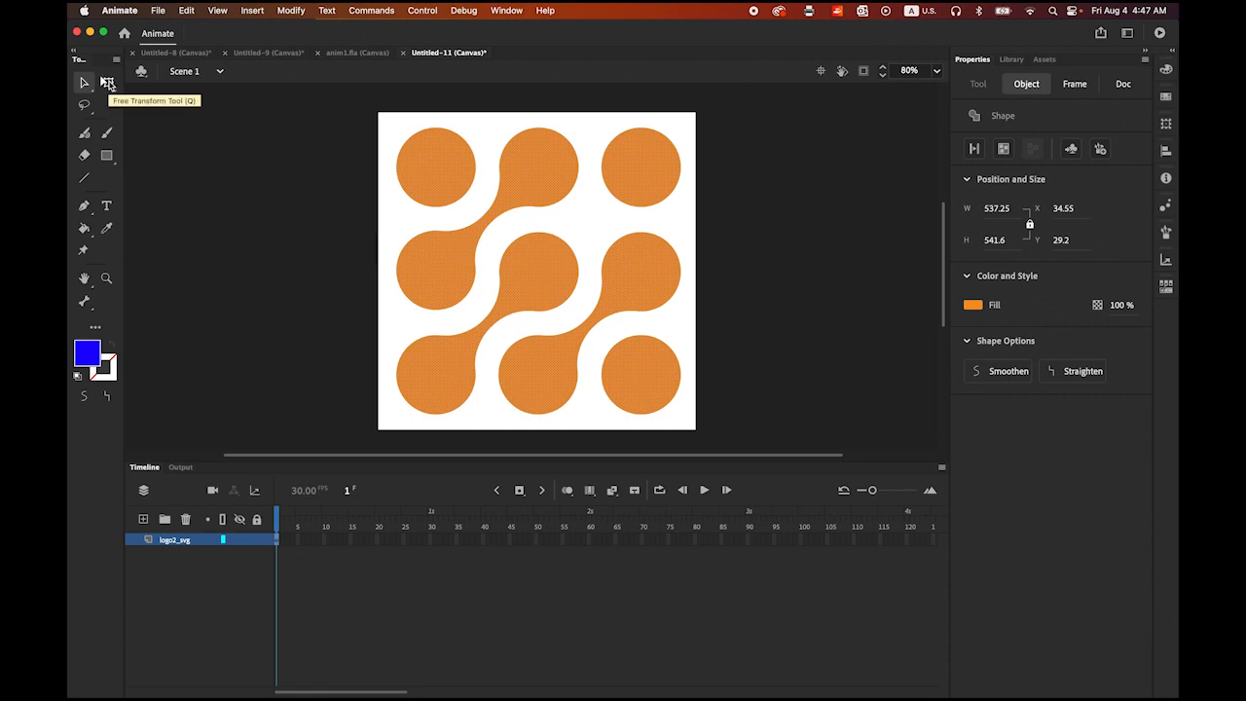
{"action": "left_click", "coordinate": [108, 81]}
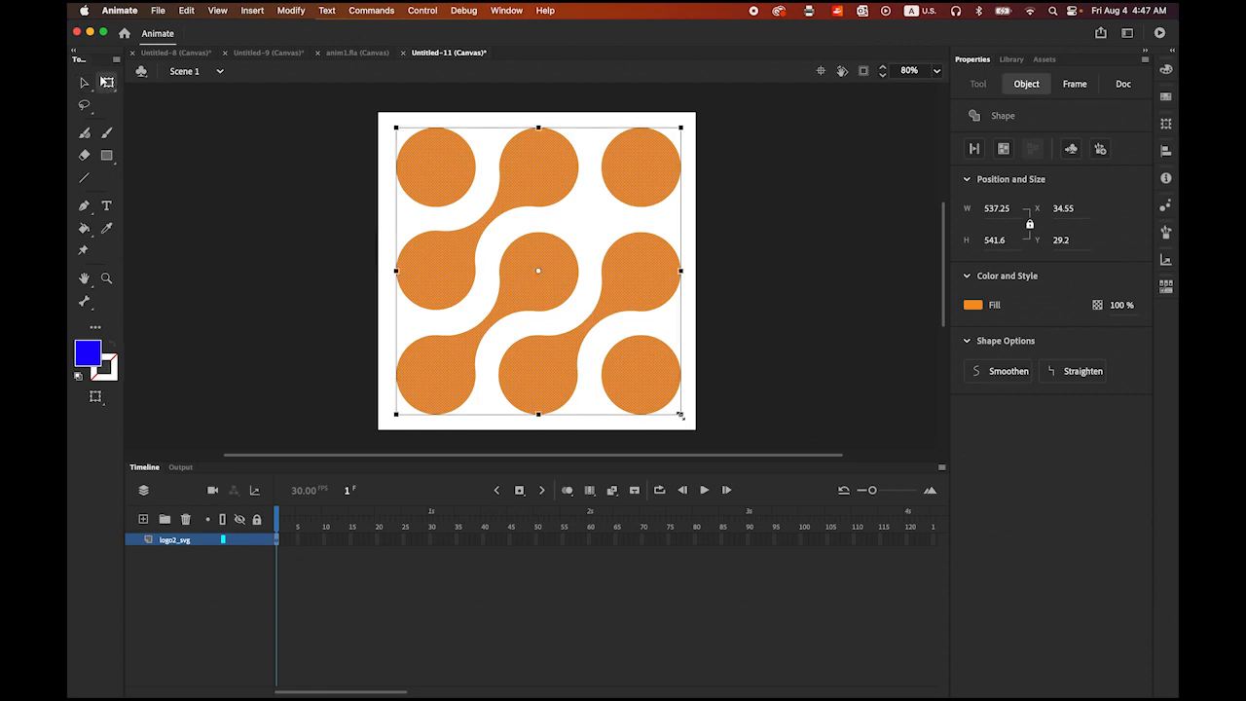
{"action": "left_click_drag", "start_coordinate": [678, 414], "coordinate": [617, 357]}
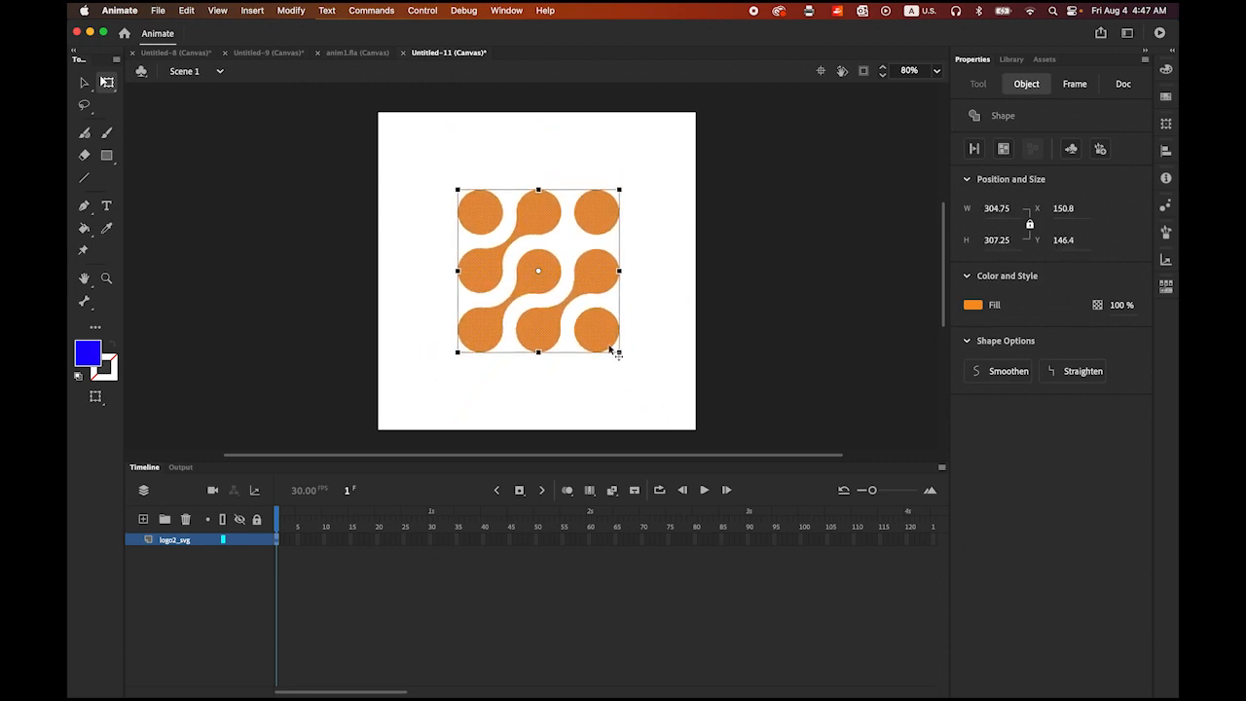
{"action": "left_click_drag", "start_coordinate": [538, 279], "coordinate": [536, 257]}
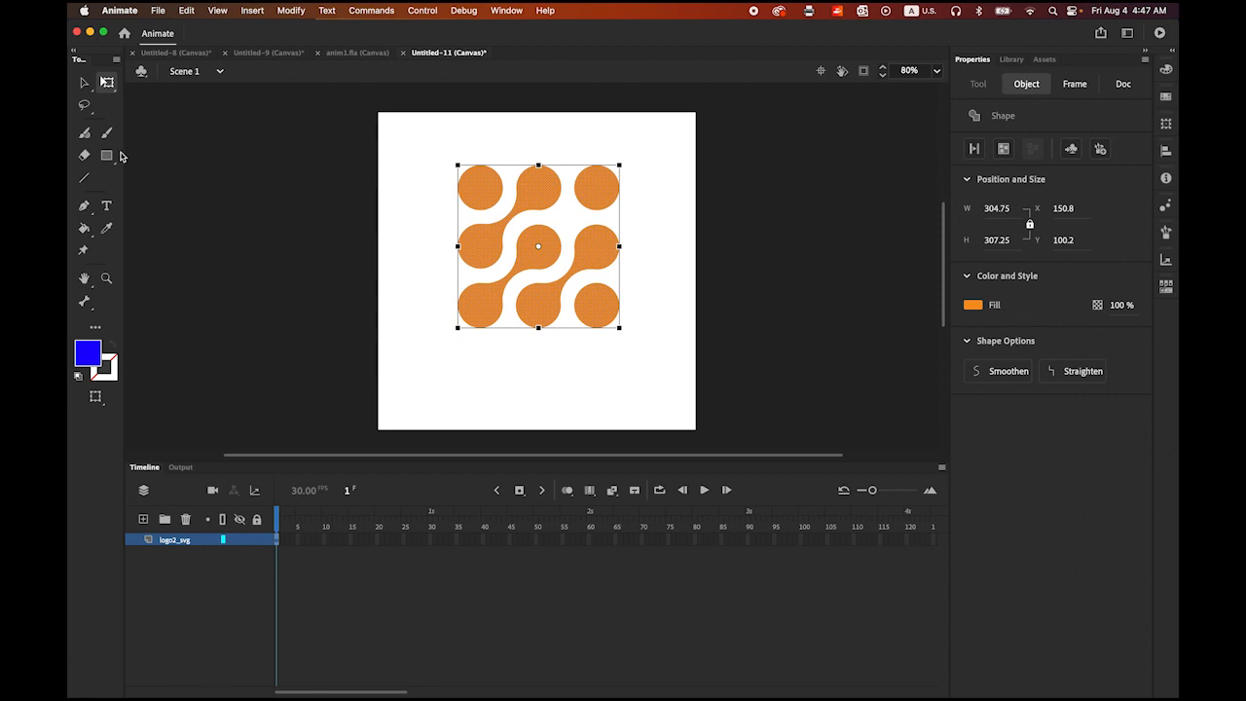
Select all the logo shapes, distribute them to separate layers, and clear the selection.
{"action": "left_click", "coordinate": [84, 82]}
{"action": "left_click", "coordinate": [562, 362]}
{"action": "left_click_drag", "start_coordinate": [389, 138], "coordinate": [721, 431]}
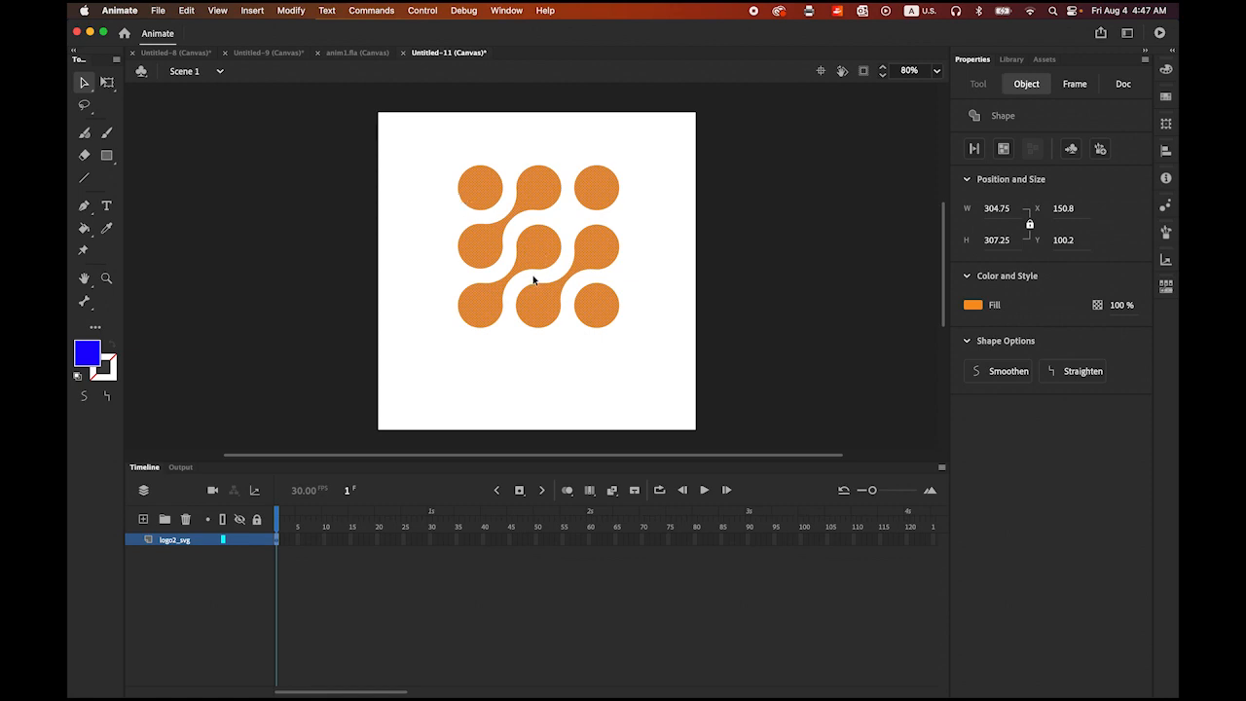
{"action": "left_click_drag", "start_coordinate": [402, 125], "coordinate": [717, 414]}
{"action": "left_click", "coordinate": [284, 10]}
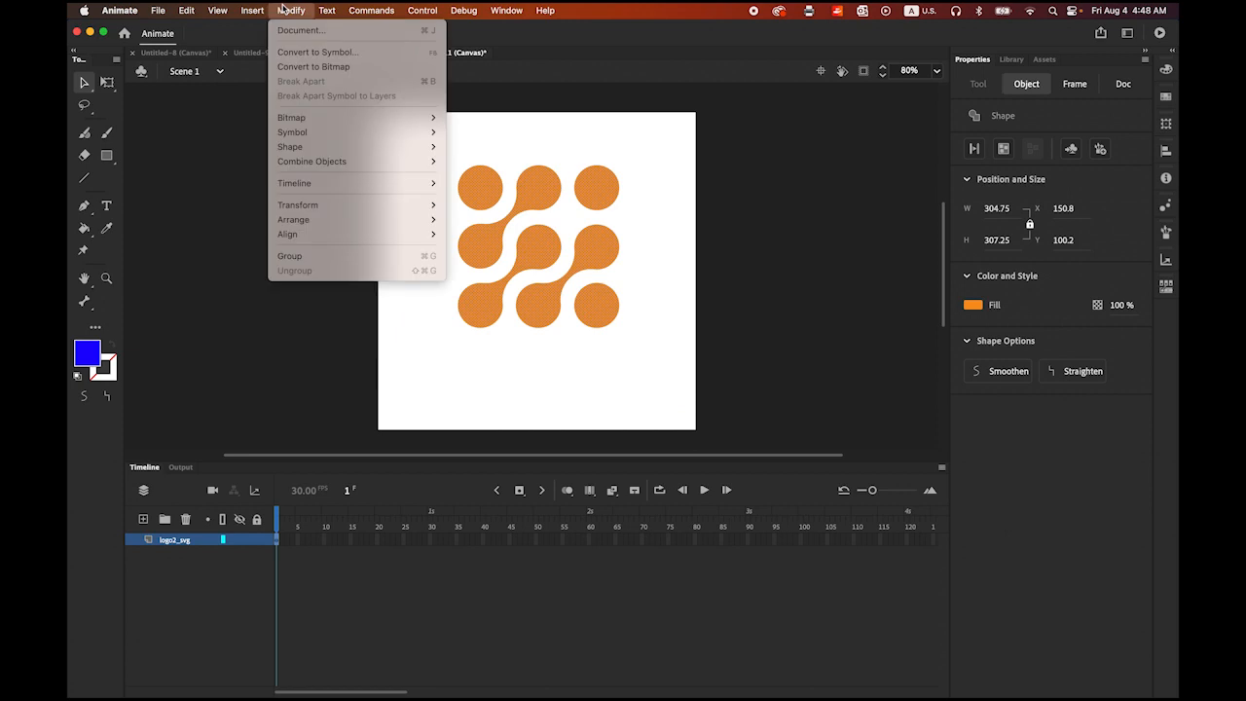
{"action": "mouse_move", "coordinate": [359, 184]}
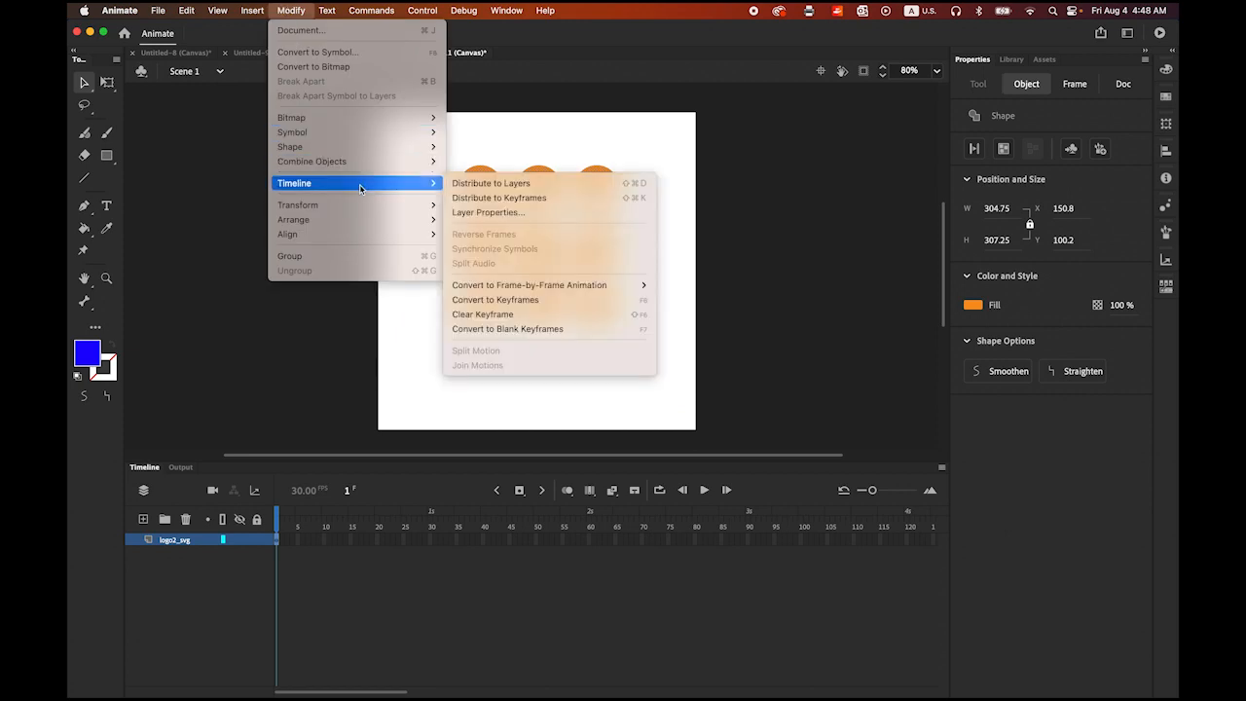
{"action": "left_click", "coordinate": [514, 183]}
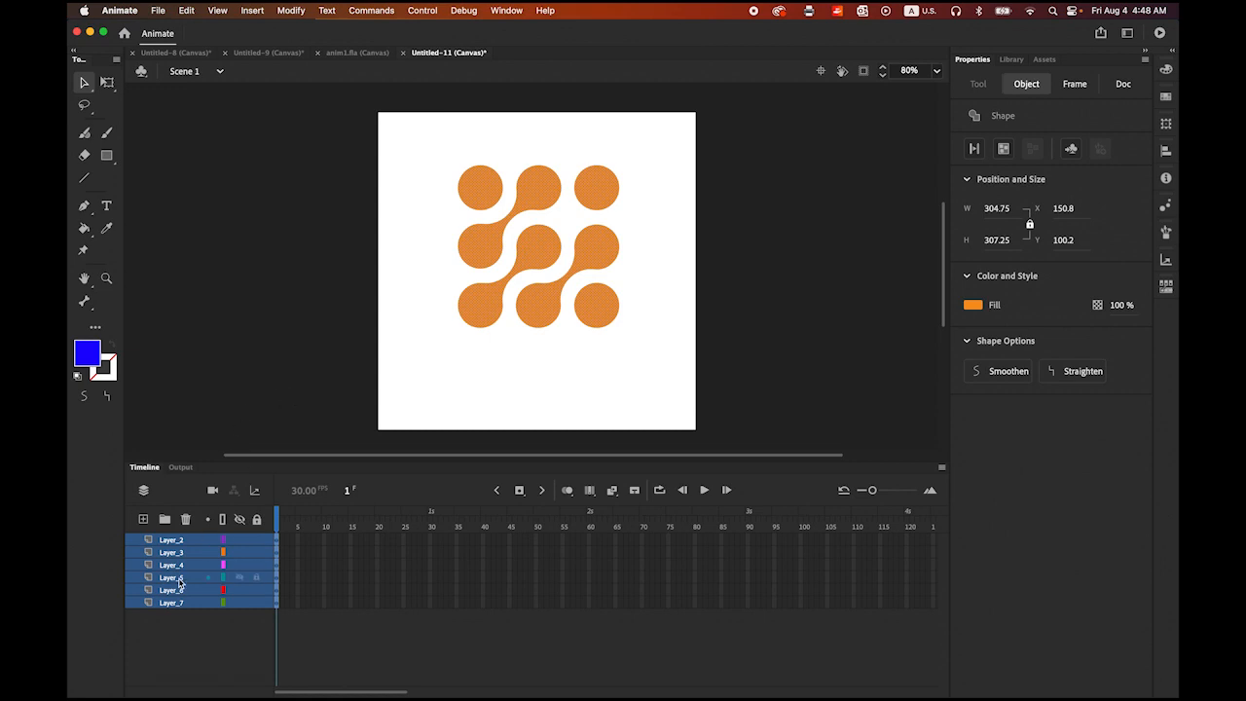
{"action": "left_click", "coordinate": [224, 389]}
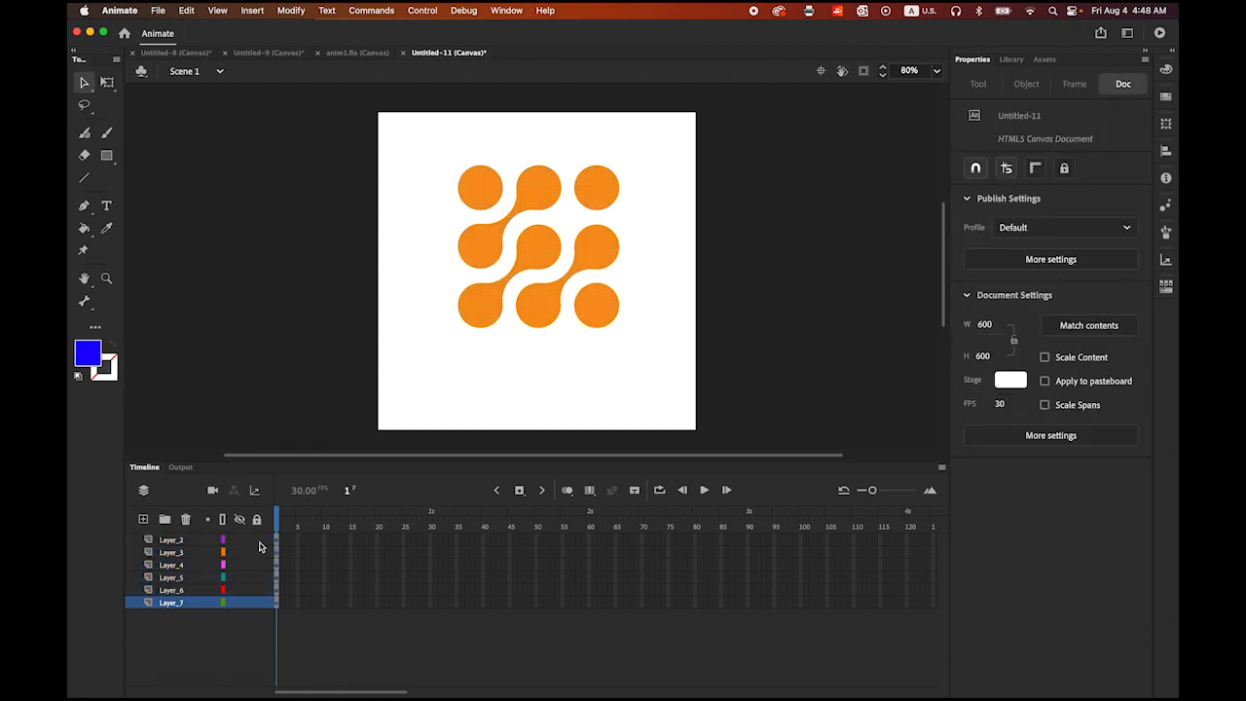
Examine Layer_7 through Layer_2 one by one to identify which logo shape each layer holds.
{"action": "left_click", "coordinate": [167, 606]}
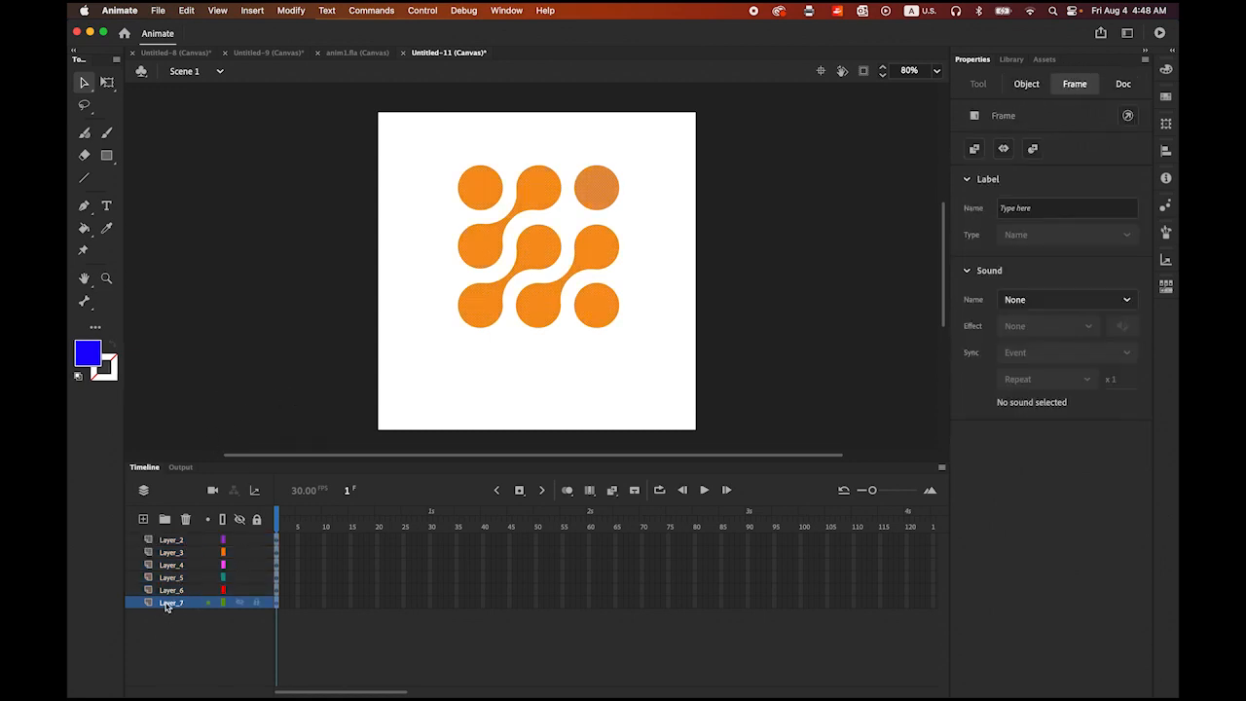
{"action": "left_click", "coordinate": [170, 591]}
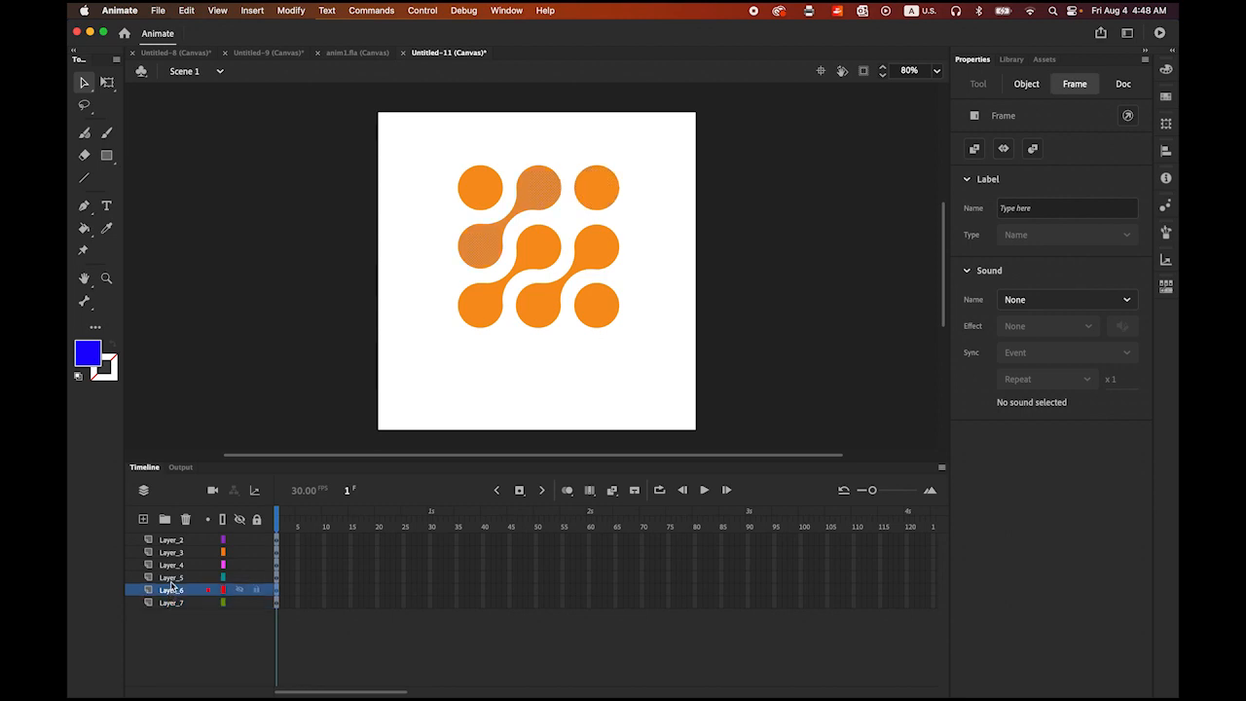
{"action": "left_click", "coordinate": [172, 578]}
{"action": "left_click", "coordinate": [171, 567]}
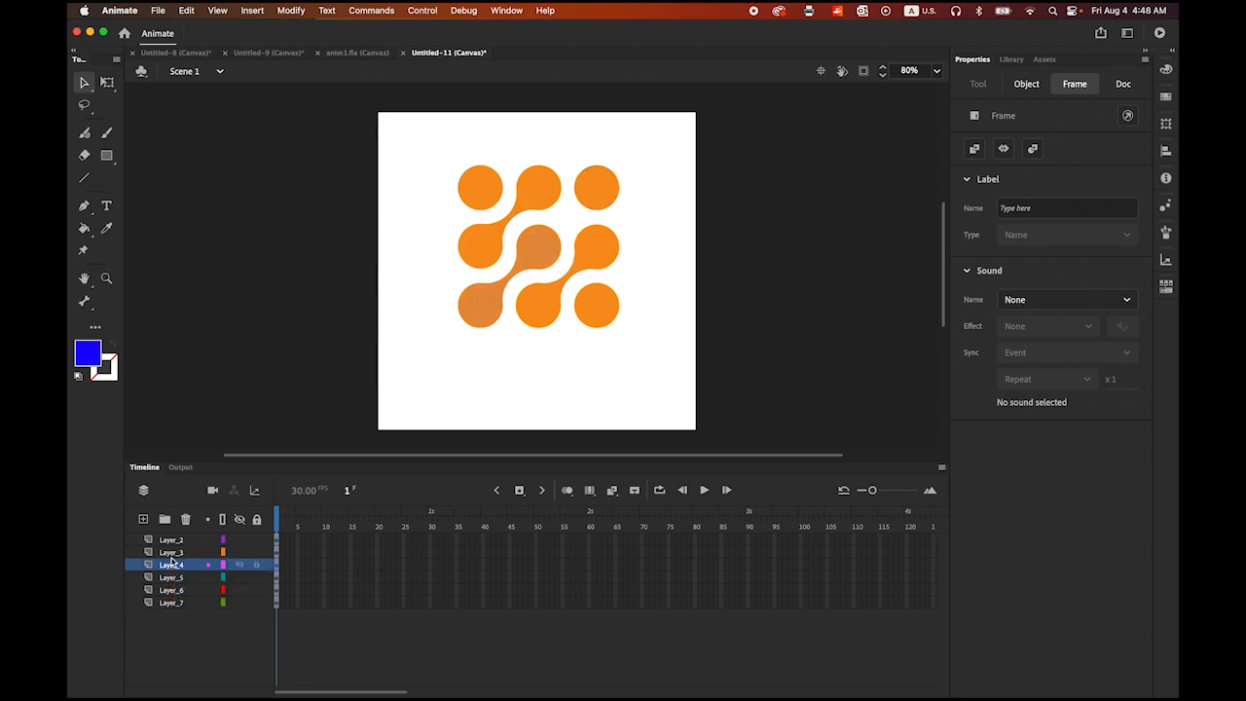
{"action": "left_click", "coordinate": [172, 552]}
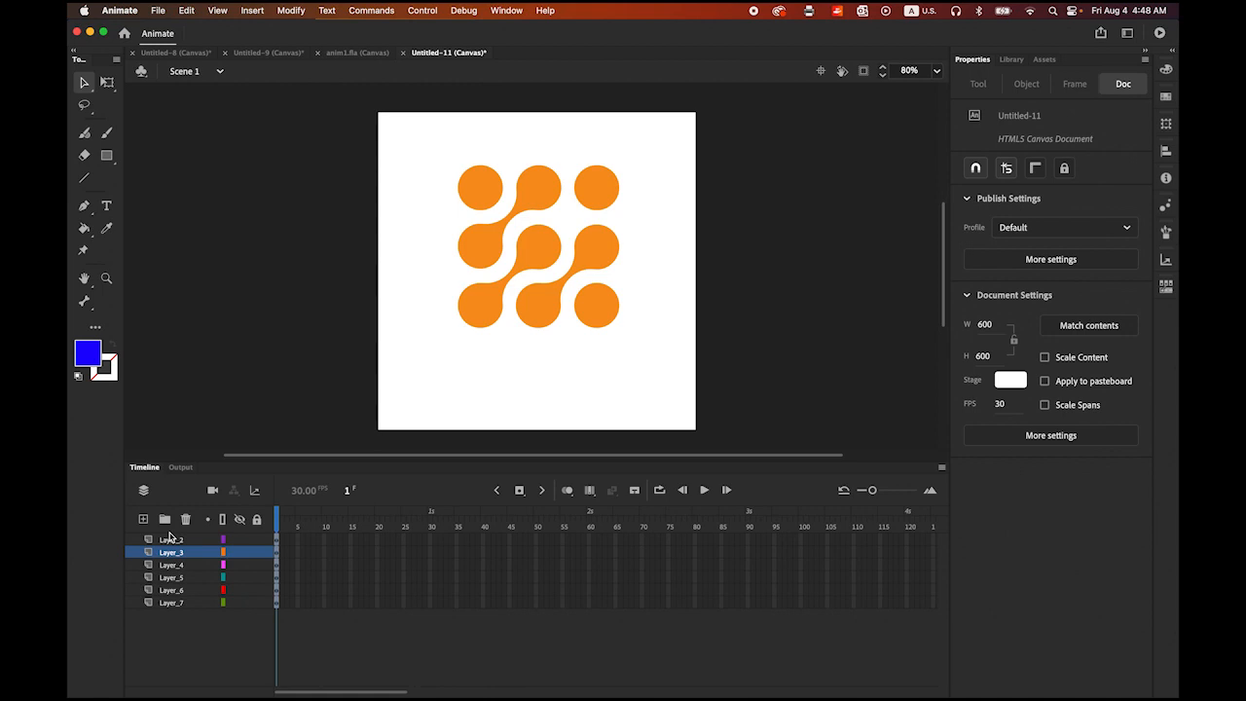
{"action": "left_click", "coordinate": [169, 540]}
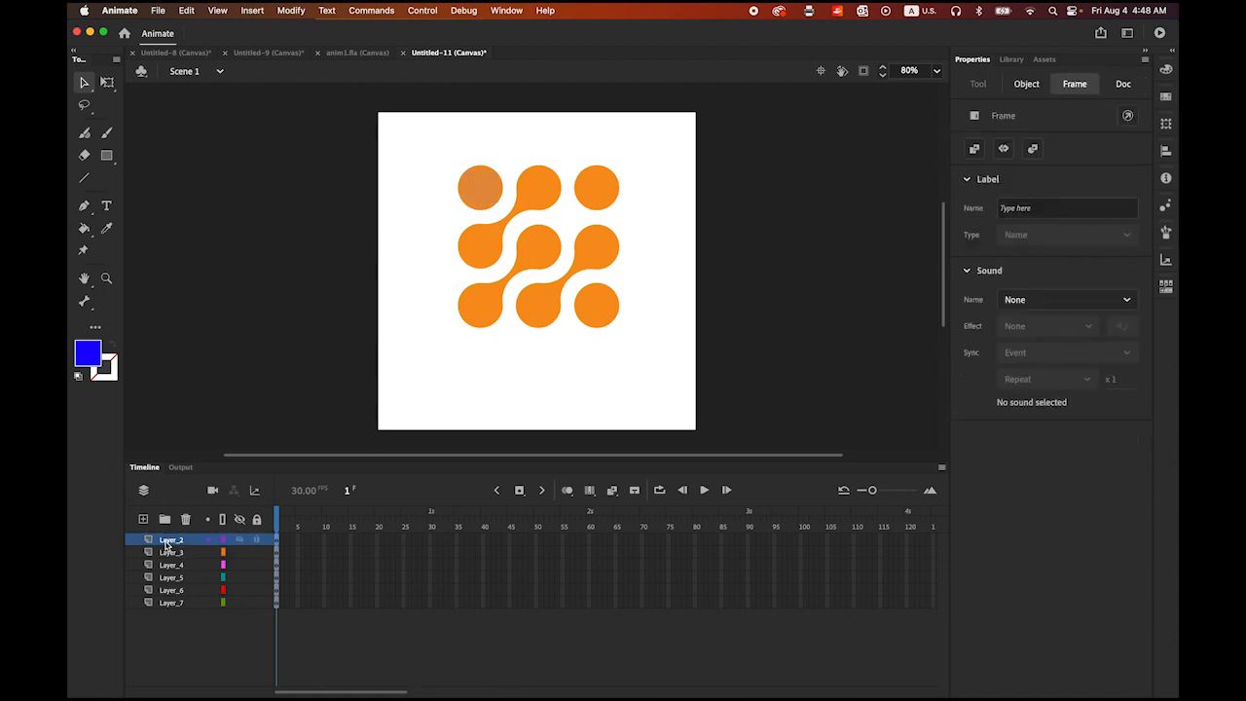
{"action": "left_click", "coordinate": [166, 604]}
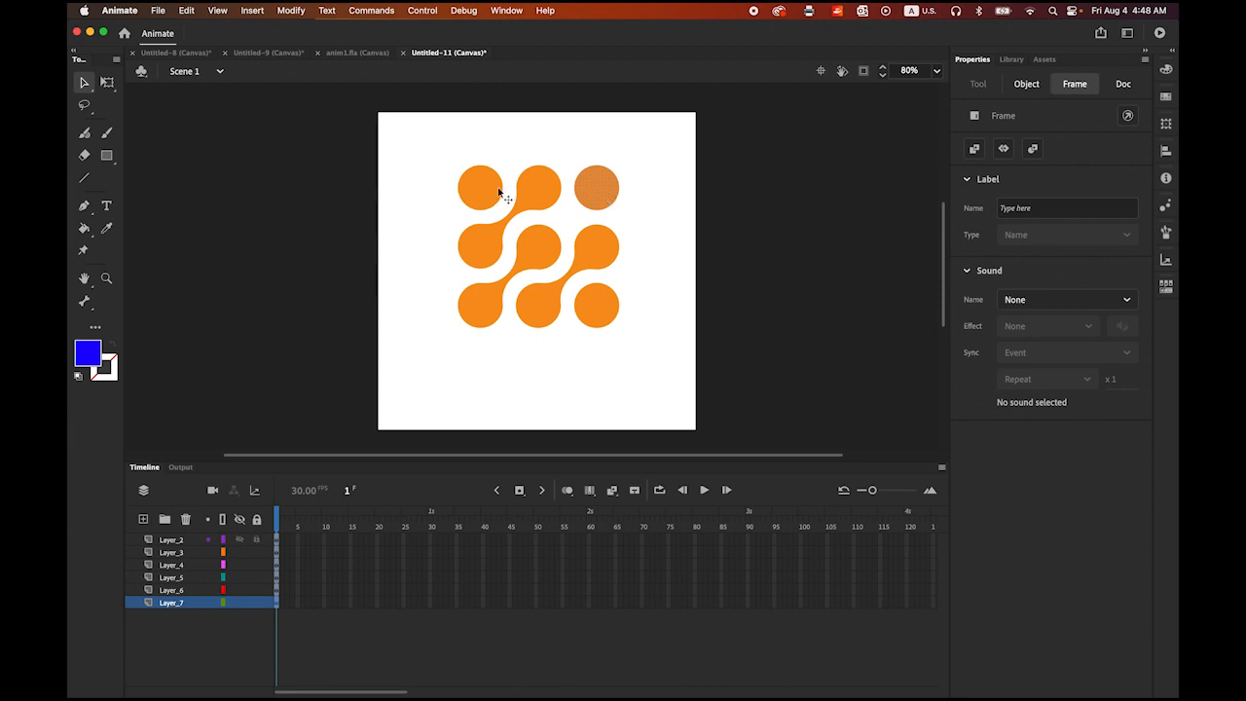
{"action": "left_click", "coordinate": [592, 194]}
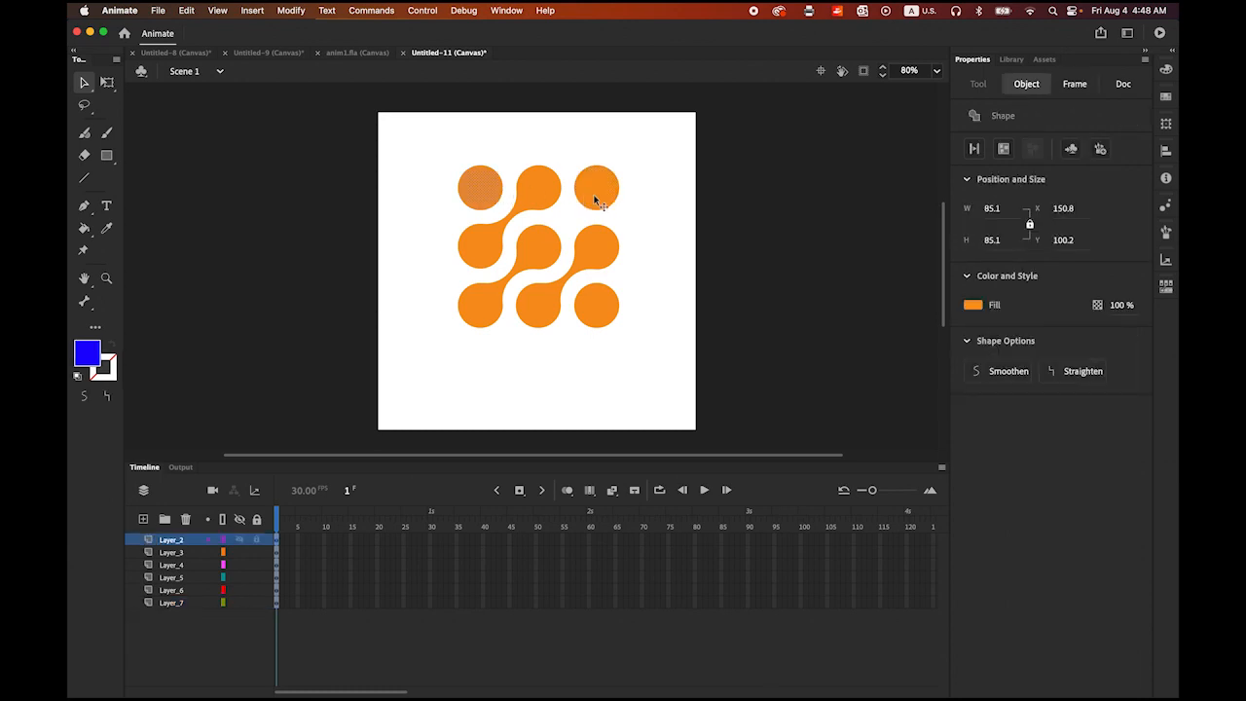
Move Layer_7, which holds the upper-right circle, directly below Layer_3 in the layer order.
{"action": "left_click", "coordinate": [599, 316]}
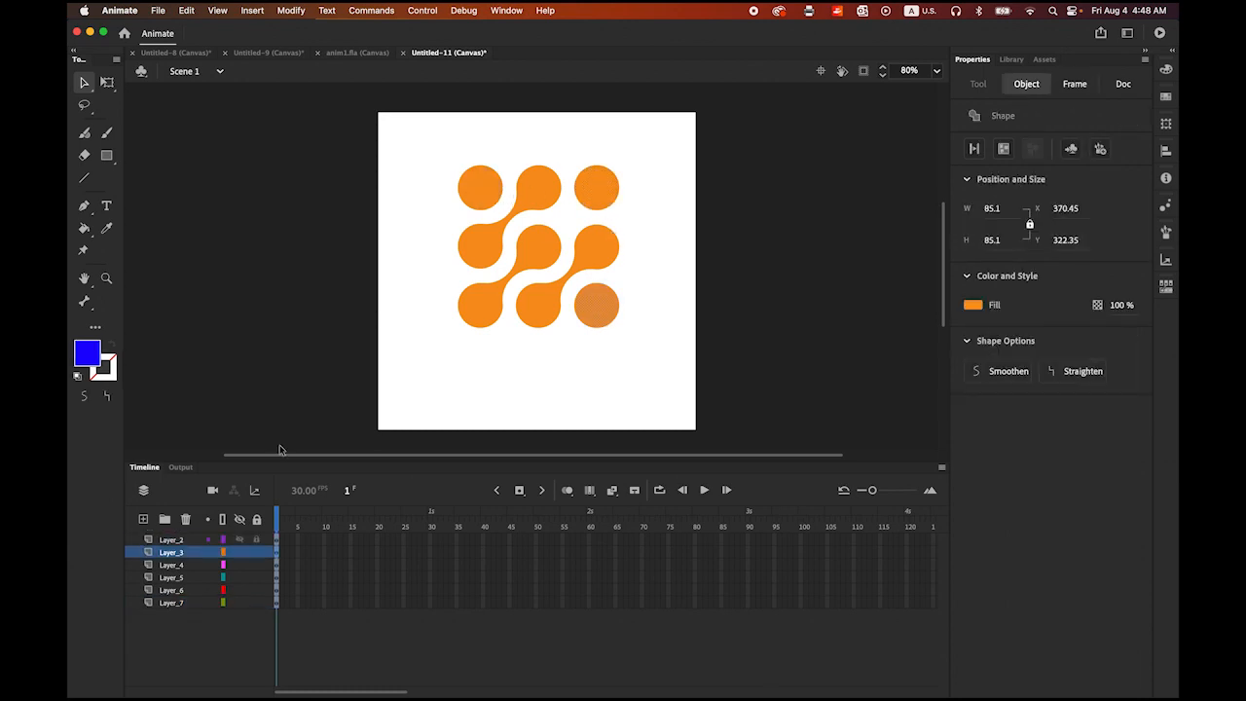
{"action": "left_click", "coordinate": [171, 603]}
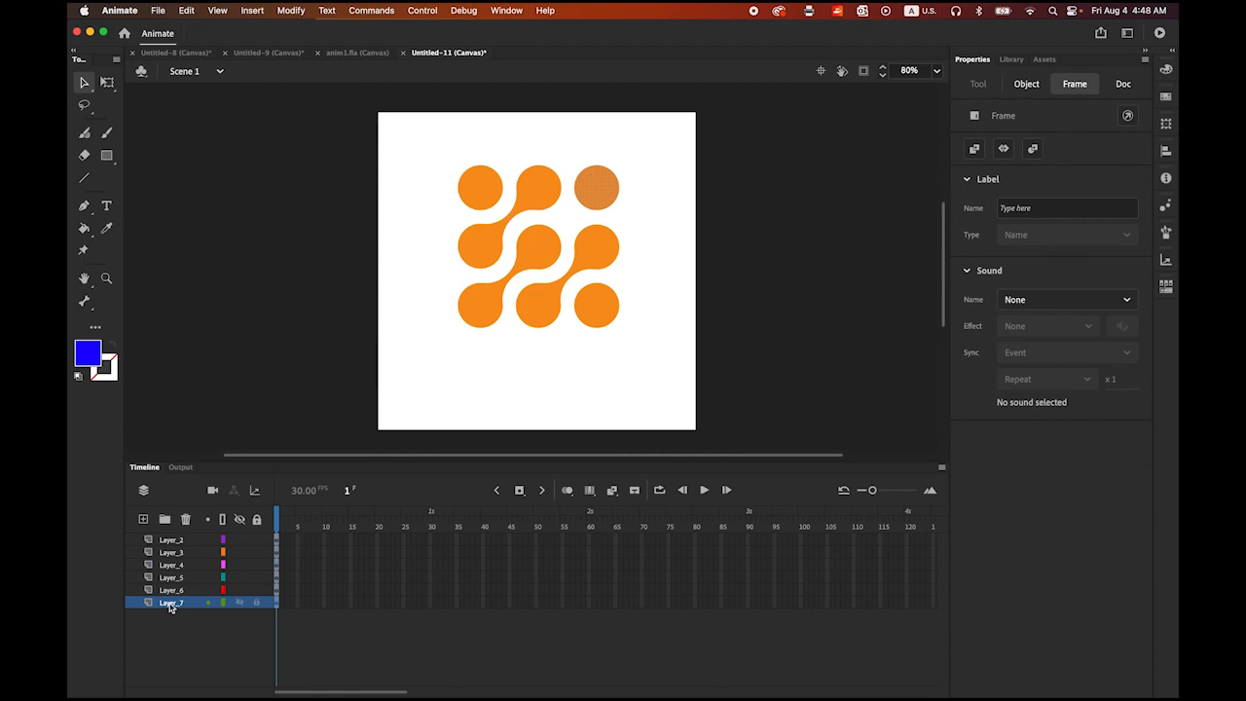
{"action": "left_click_drag", "start_coordinate": [171, 606], "coordinate": [178, 565]}
{"action": "left_click_drag", "start_coordinate": [177, 564], "coordinate": [178, 564]}
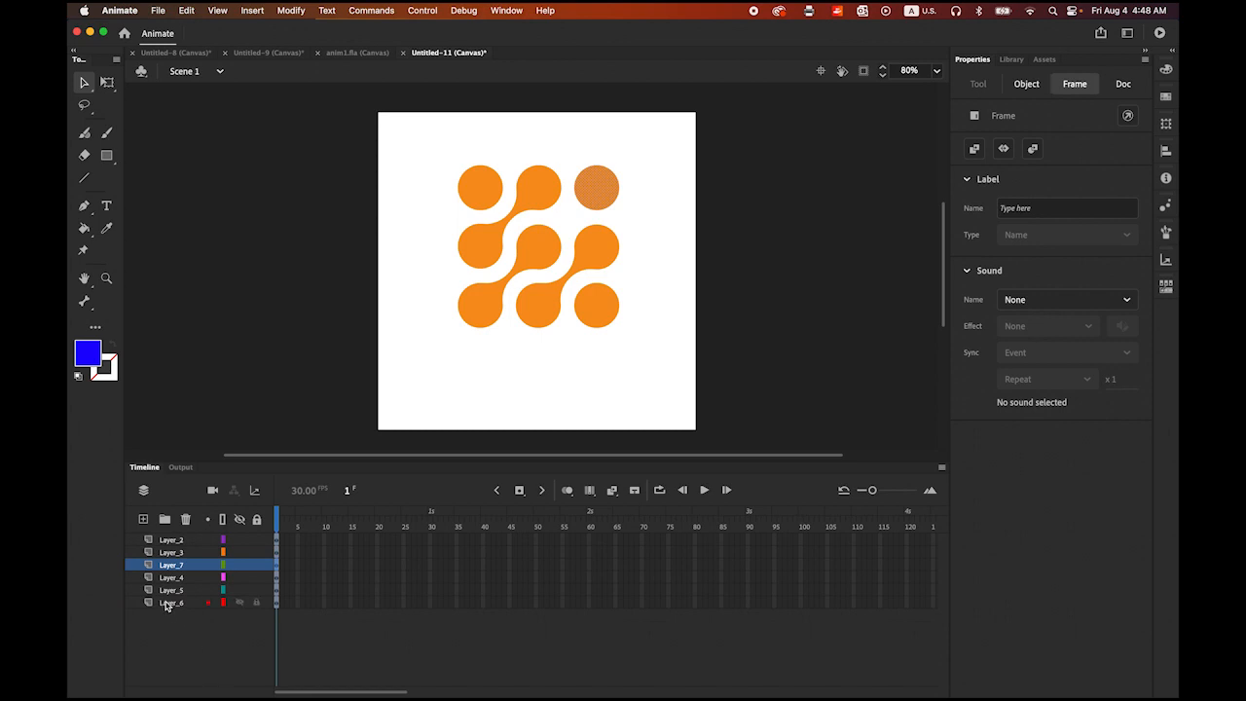
Examine the reordered layers one by one from Layer_6 up to Layer_2 to check their shapes, and clear the selection.
{"action": "left_click", "coordinate": [166, 604]}
{"action": "left_click", "coordinate": [171, 591]}
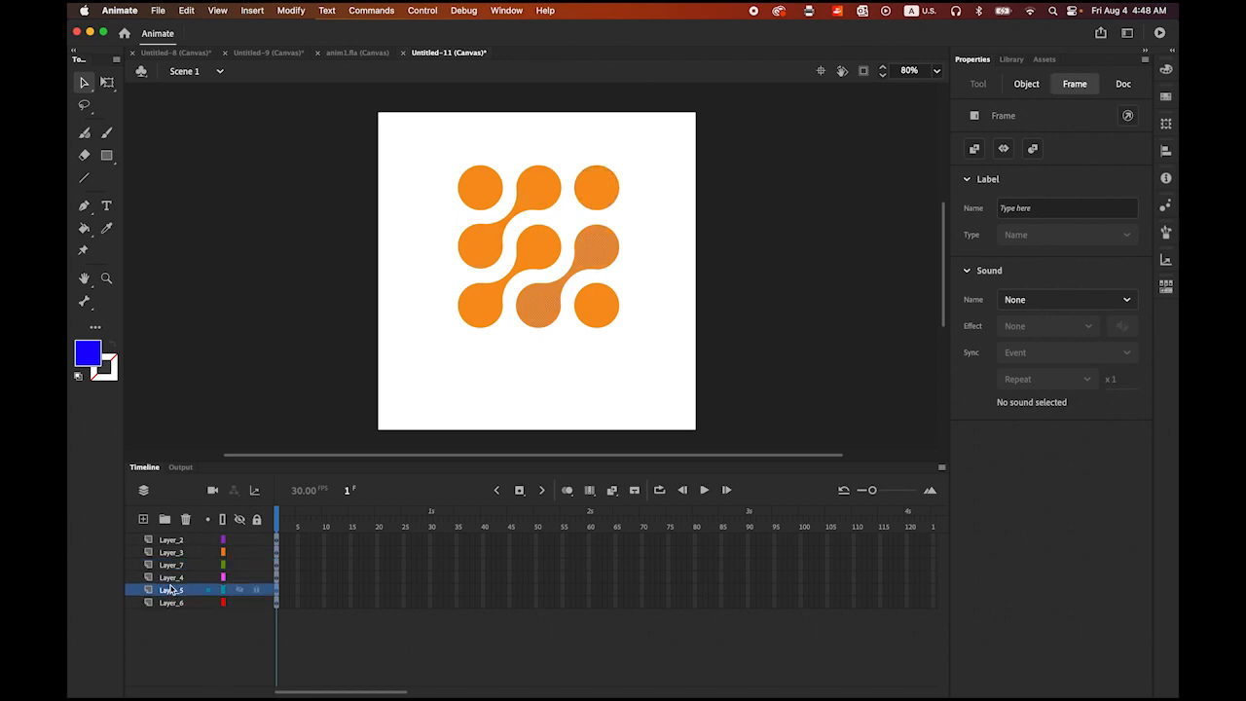
{"action": "left_click", "coordinate": [172, 580]}
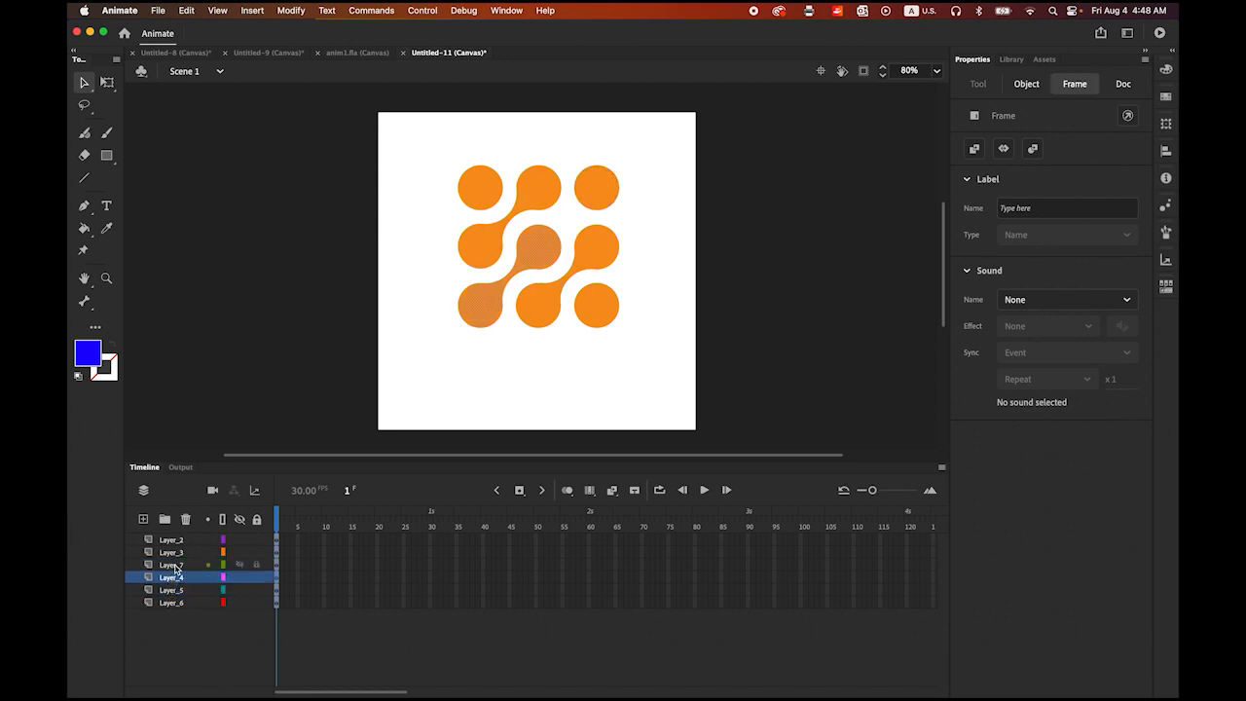
{"action": "left_click", "coordinate": [172, 566]}
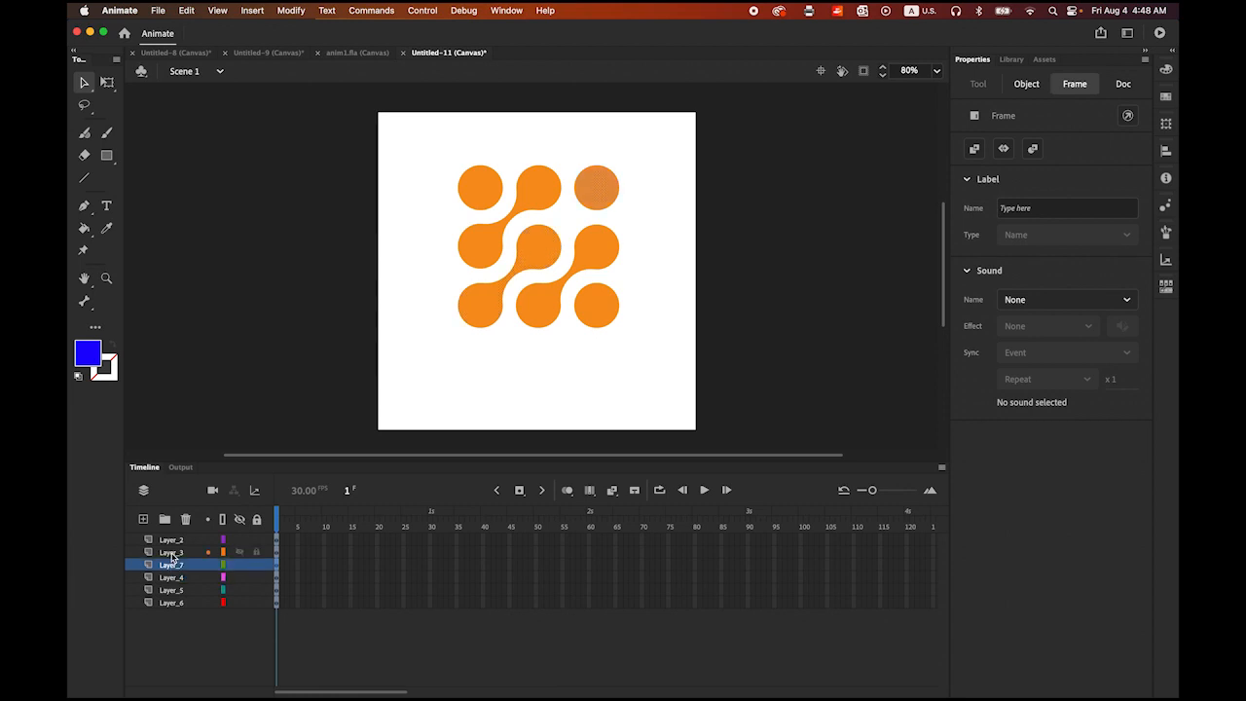
{"action": "left_click", "coordinate": [172, 553]}
{"action": "left_click", "coordinate": [172, 539]}
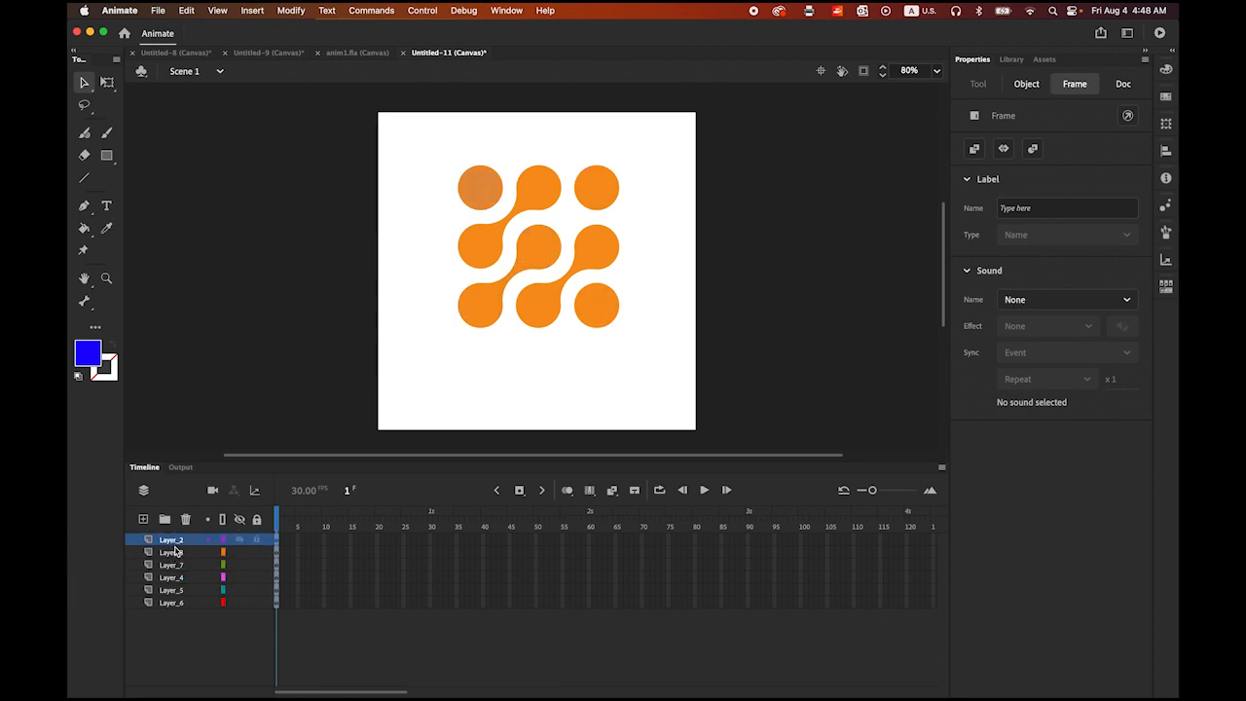
{"action": "left_click", "coordinate": [195, 637]}
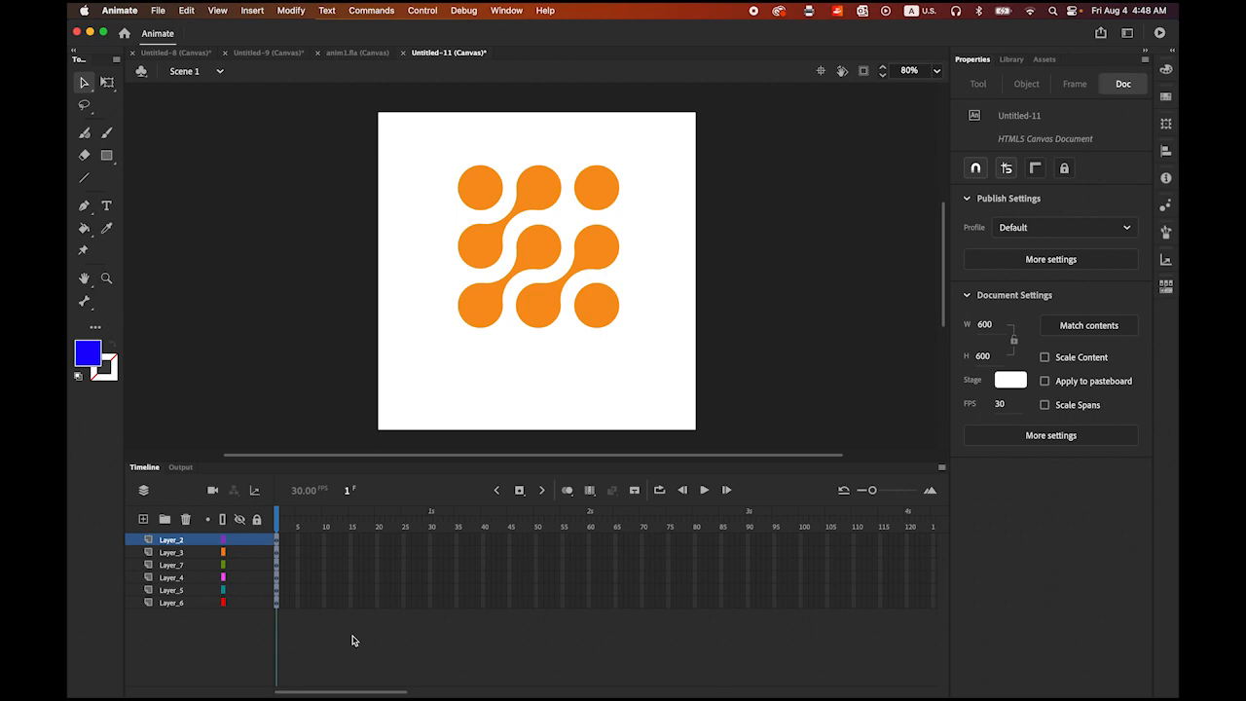
Insert keyframes at frame 10 on all six layers from Layer_2 to Layer_6.
{"action": "left_click", "coordinate": [324, 604]}
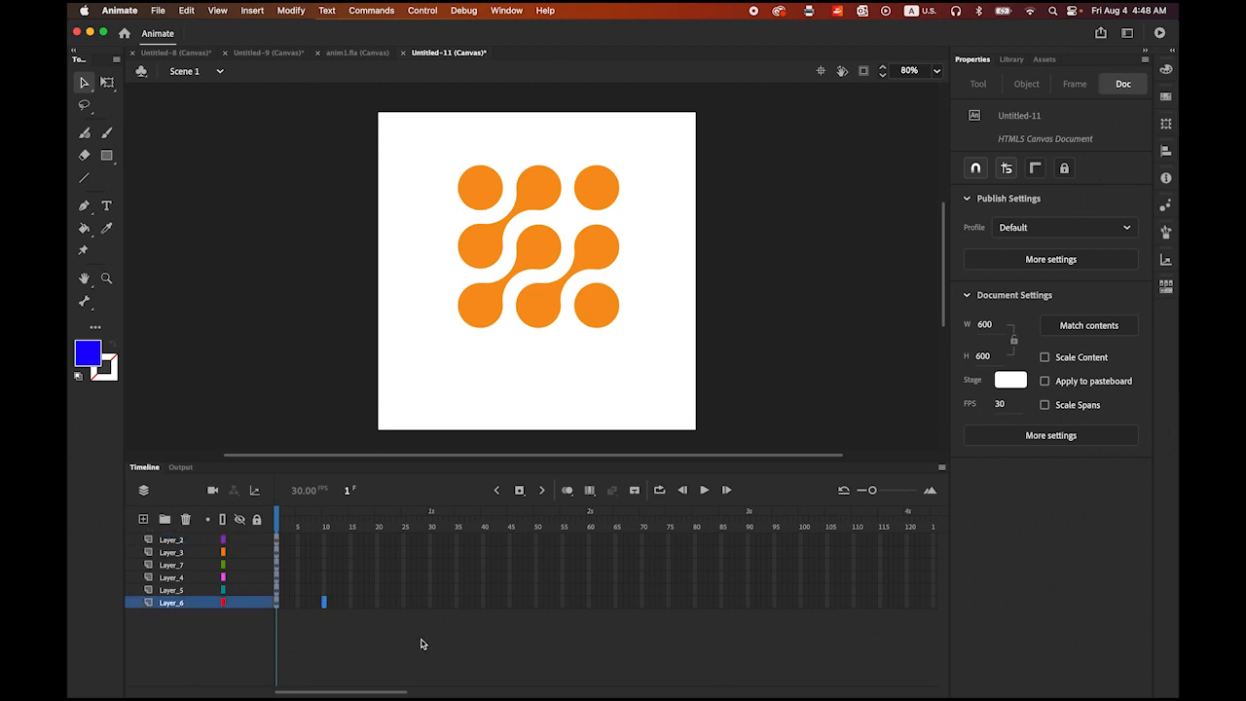
{"action": "left_click_drag", "start_coordinate": [324, 542], "coordinate": [326, 603]}
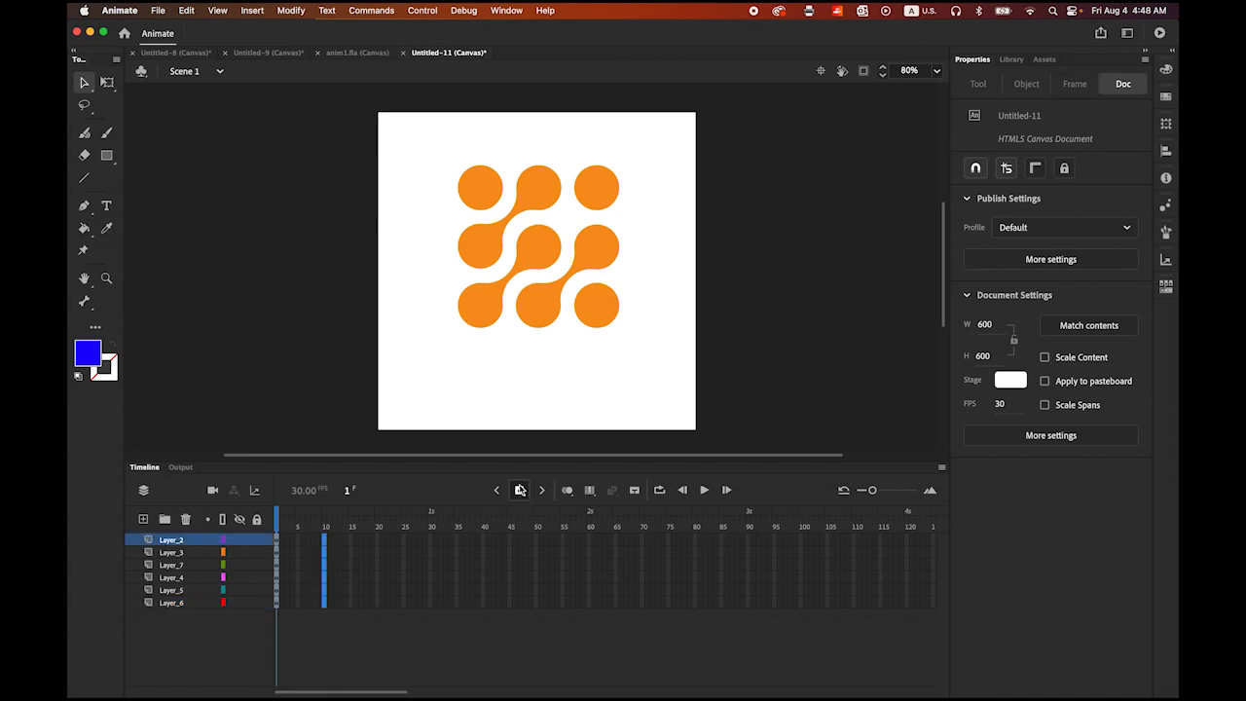
{"action": "left_click", "coordinate": [518, 491]}
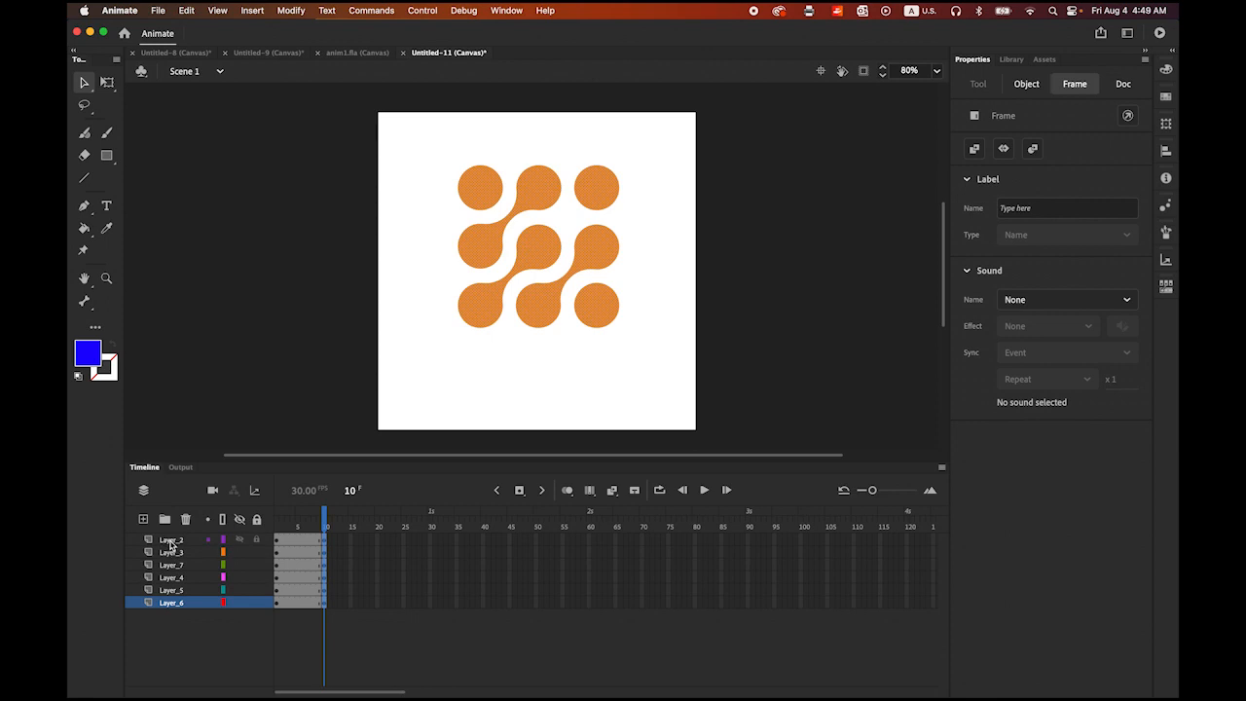
Create classic tweens between frames 1 and 10 on all six layers and clear the selection.
{"action": "left_click", "coordinate": [171, 541], "text": "shift"}
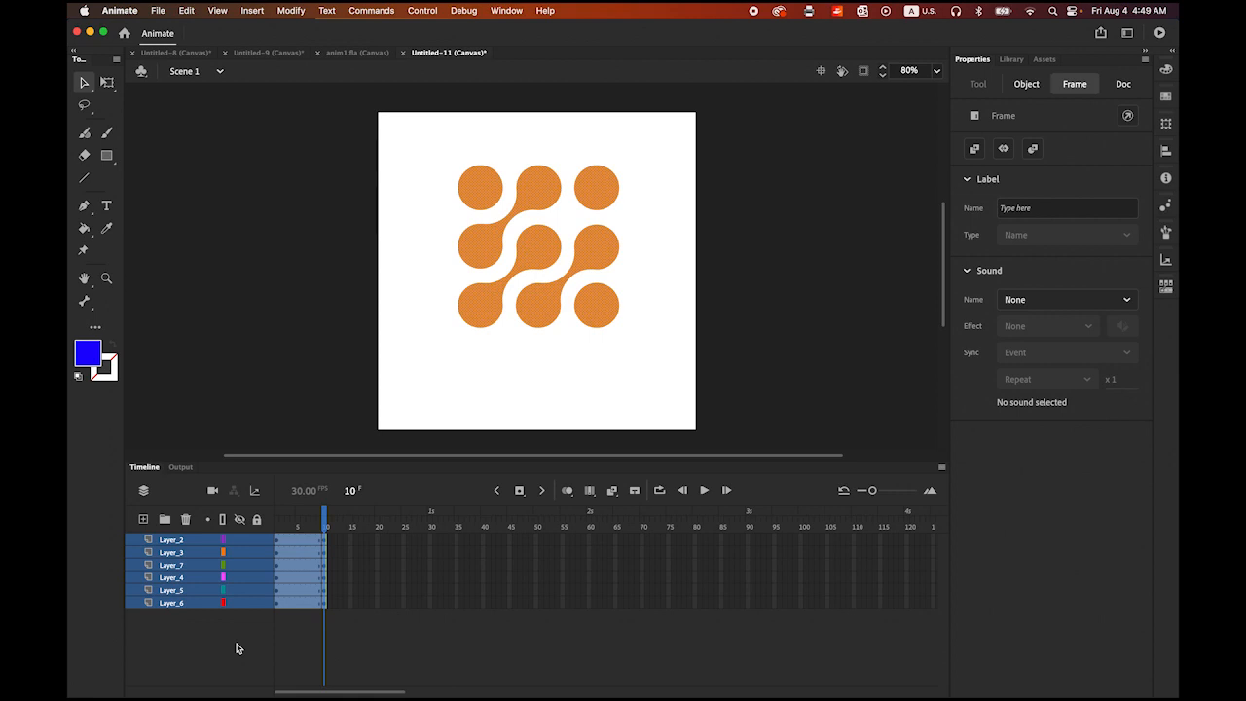
{"action": "right_click", "coordinate": [299, 552]}
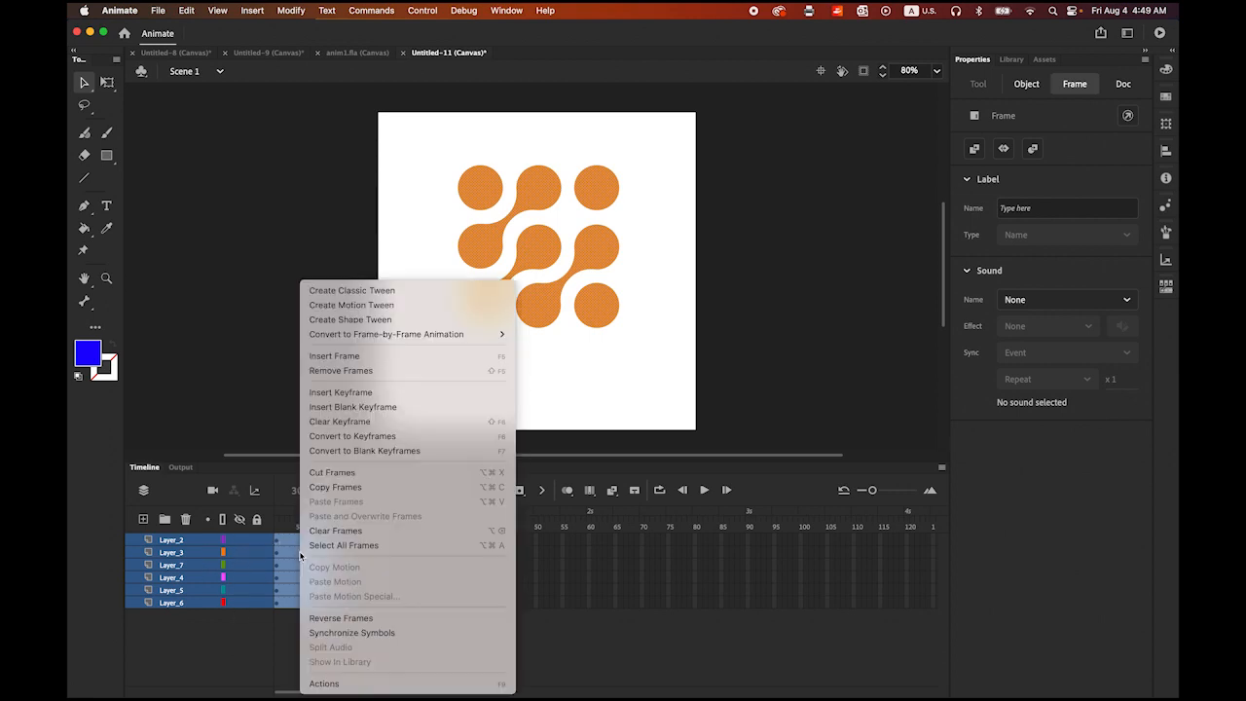
{"action": "left_click", "coordinate": [390, 291]}
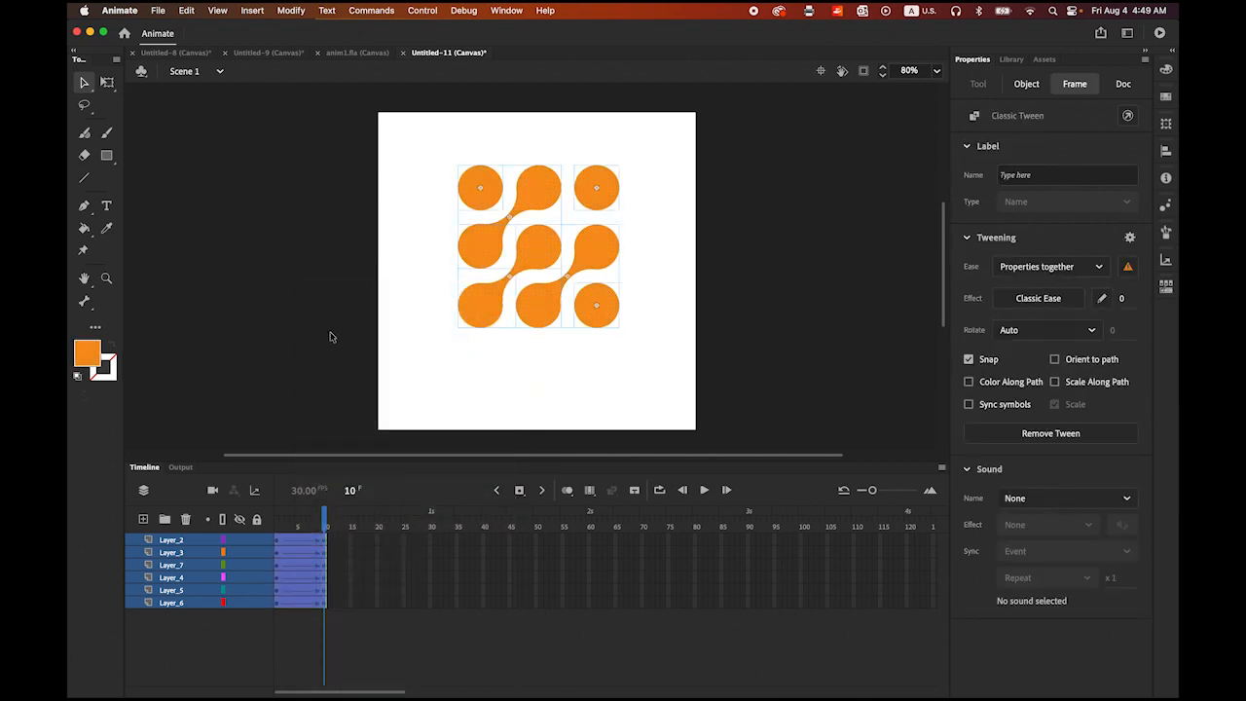
{"action": "left_click", "coordinate": [341, 422]}
At frame 1, move the connected shapes on Layer_6 and Layer_5 together diagonally up and right to about X 358, Y -107.
{"action": "left_click_drag", "start_coordinate": [328, 523], "coordinate": [277, 527]}
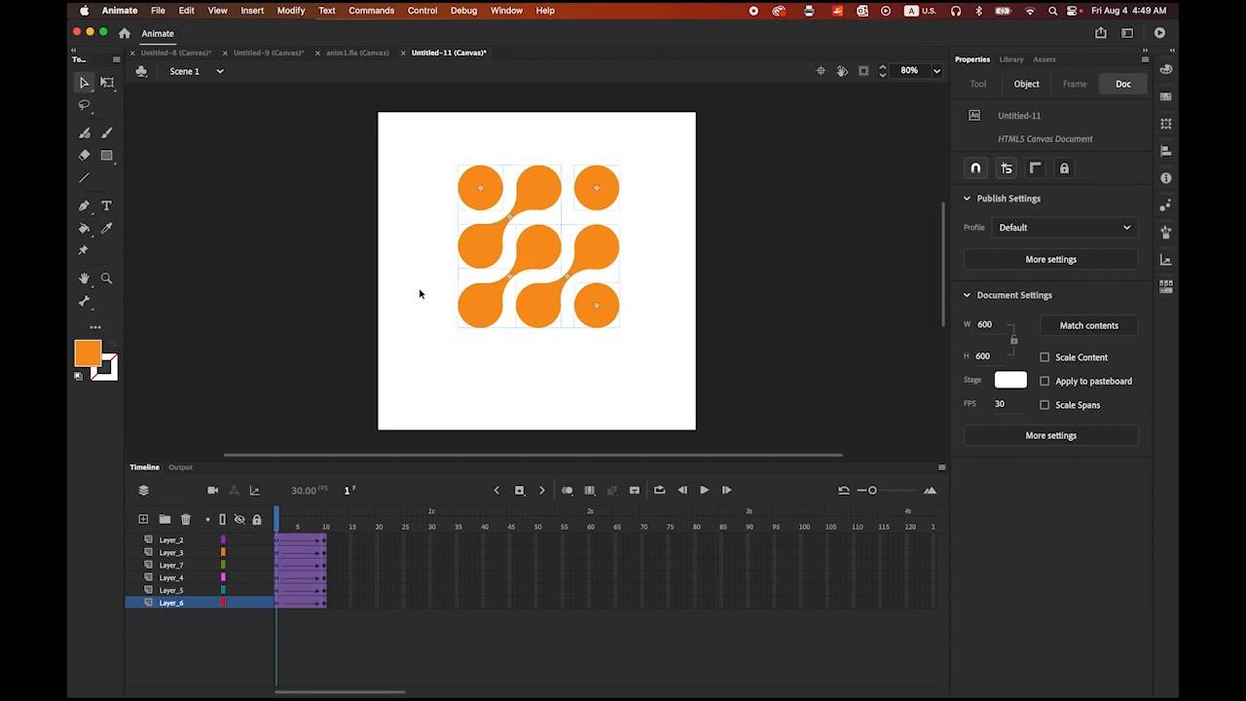
{"action": "left_click", "coordinate": [410, 319]}
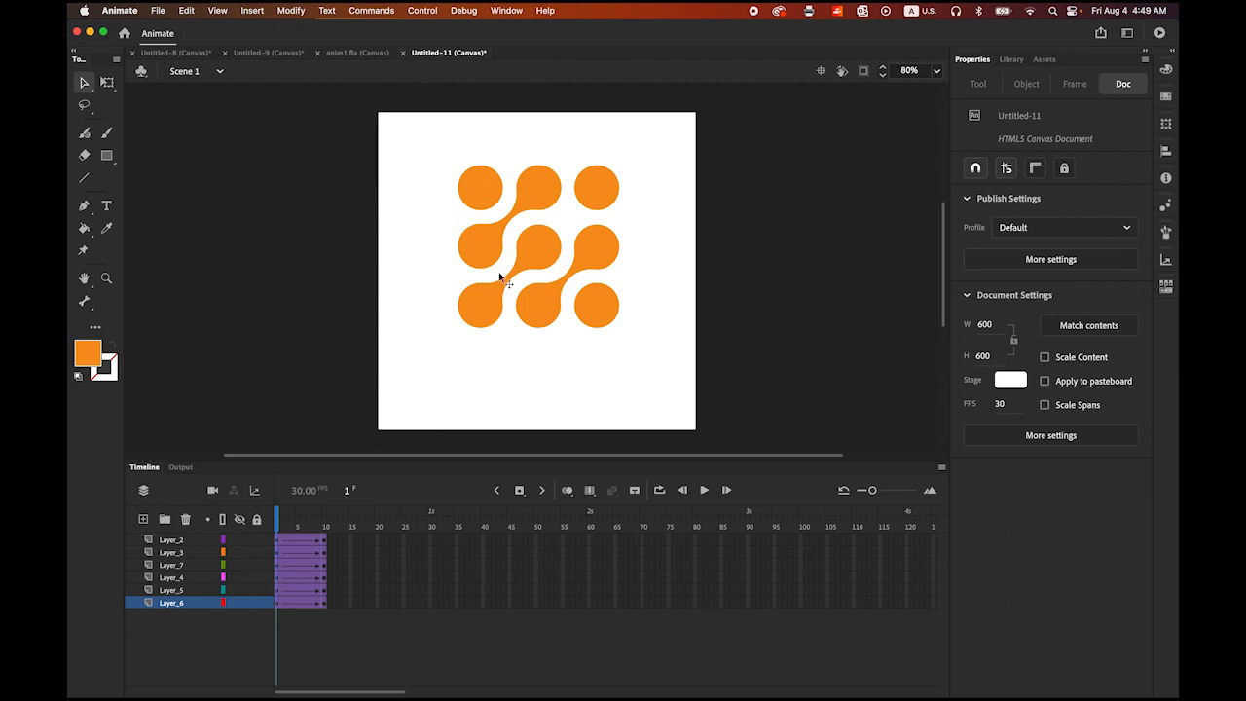
{"action": "left_click", "coordinate": [474, 244]}
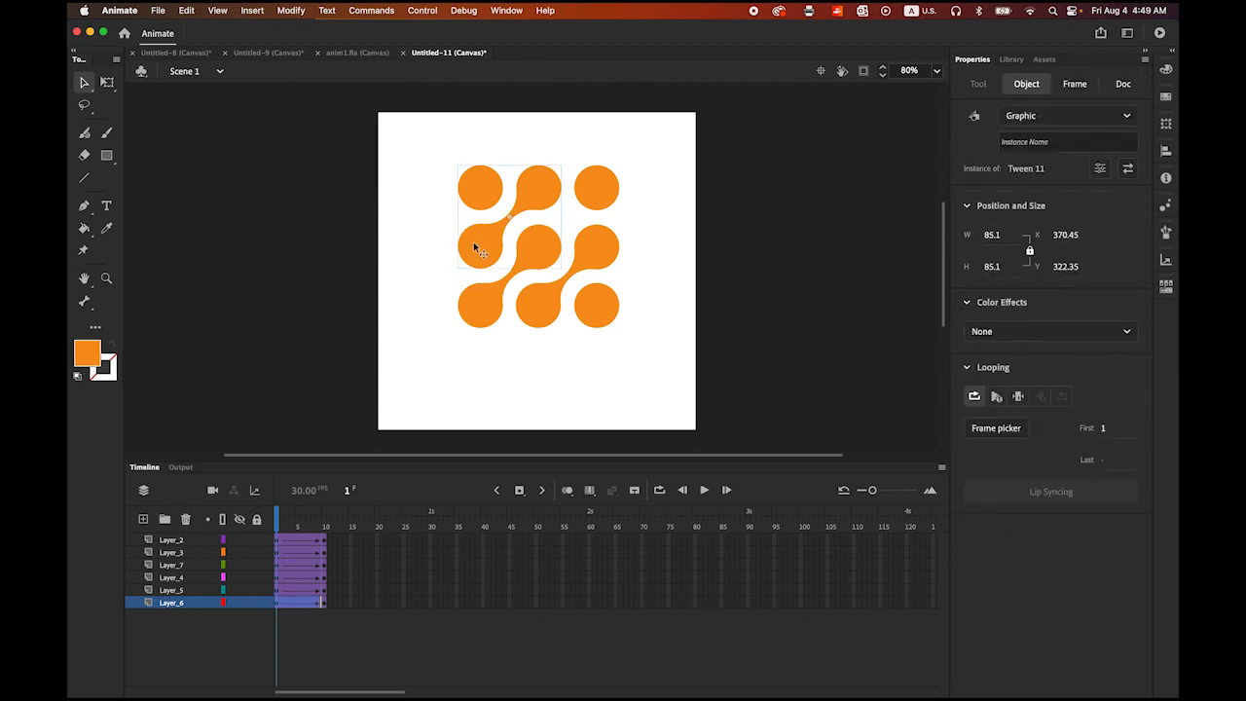
{"action": "left_click", "coordinate": [536, 308], "text": "shift"}
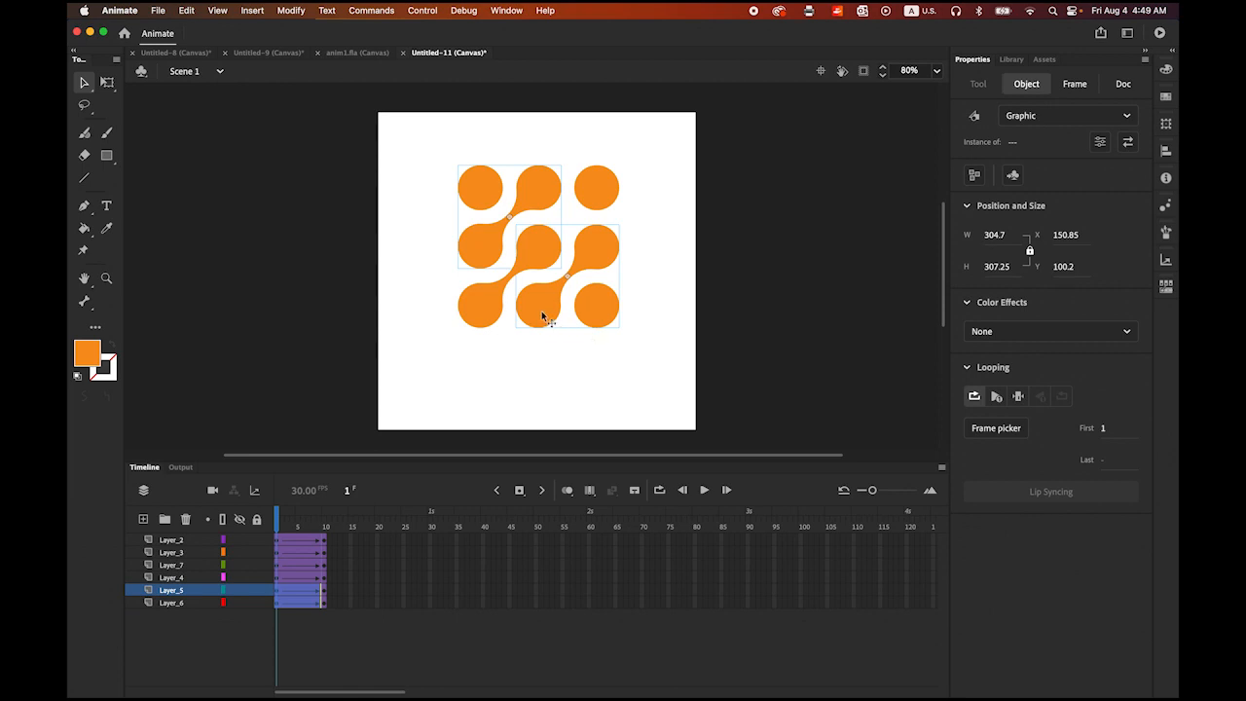
{"action": "left_click_drag", "start_coordinate": [542, 313], "coordinate": [650, 203]}
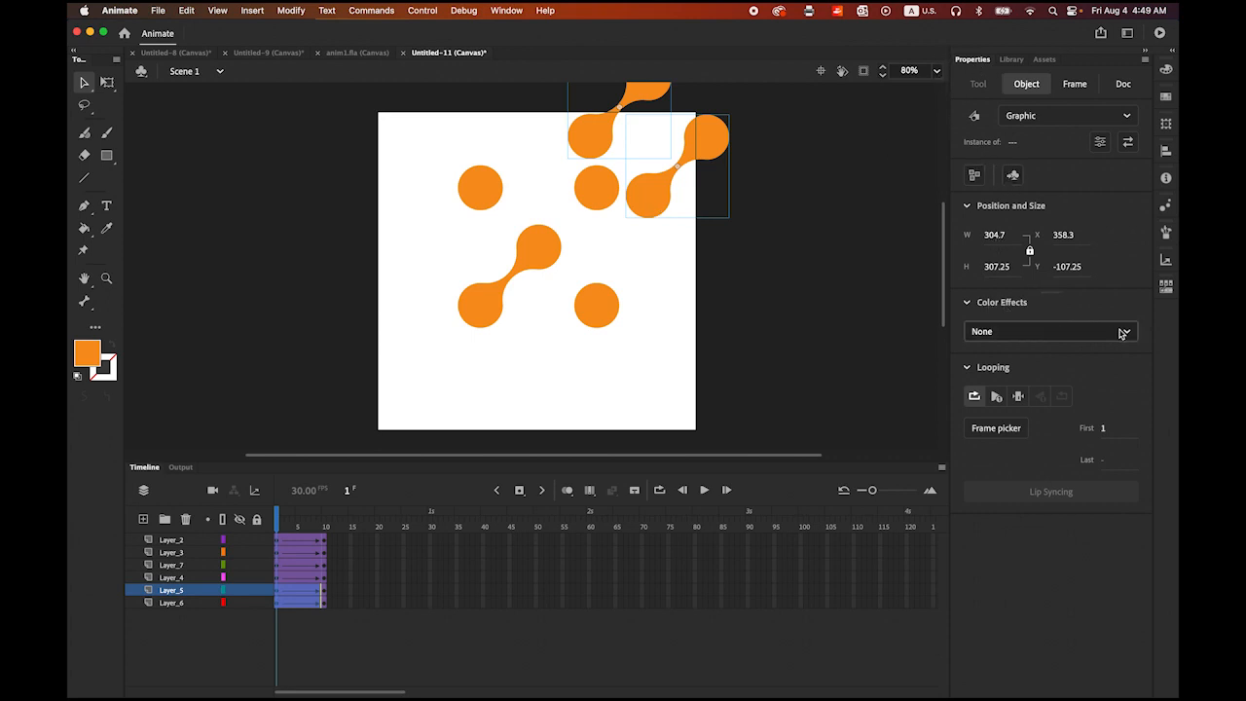
Apply an Alpha color effect of 0% to the two moved shapes on Layer_6 and Layer_5 at frame 1.
{"action": "left_click", "coordinate": [1013, 331]}
{"action": "left_click", "coordinate": [993, 437]}
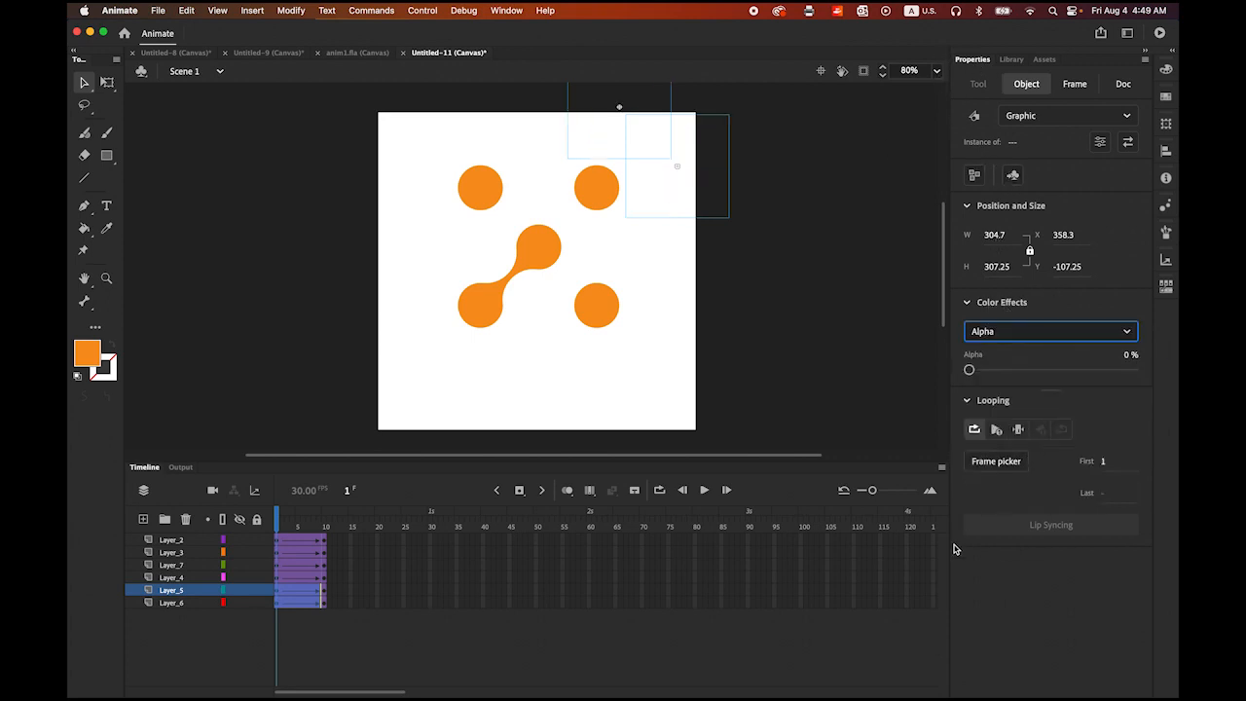
{"action": "mouse_move", "coordinate": [277, 519]}
{"action": "left_mouse_down"}
{"action": "mouse_move", "coordinate": [342, 534]}
{"action": "mouse_move", "coordinate": [268, 527]}
{"action": "mouse_move", "coordinate": [342, 541]}
{"action": "mouse_move", "coordinate": [257, 529]}
{"action": "left_mouse_up"}
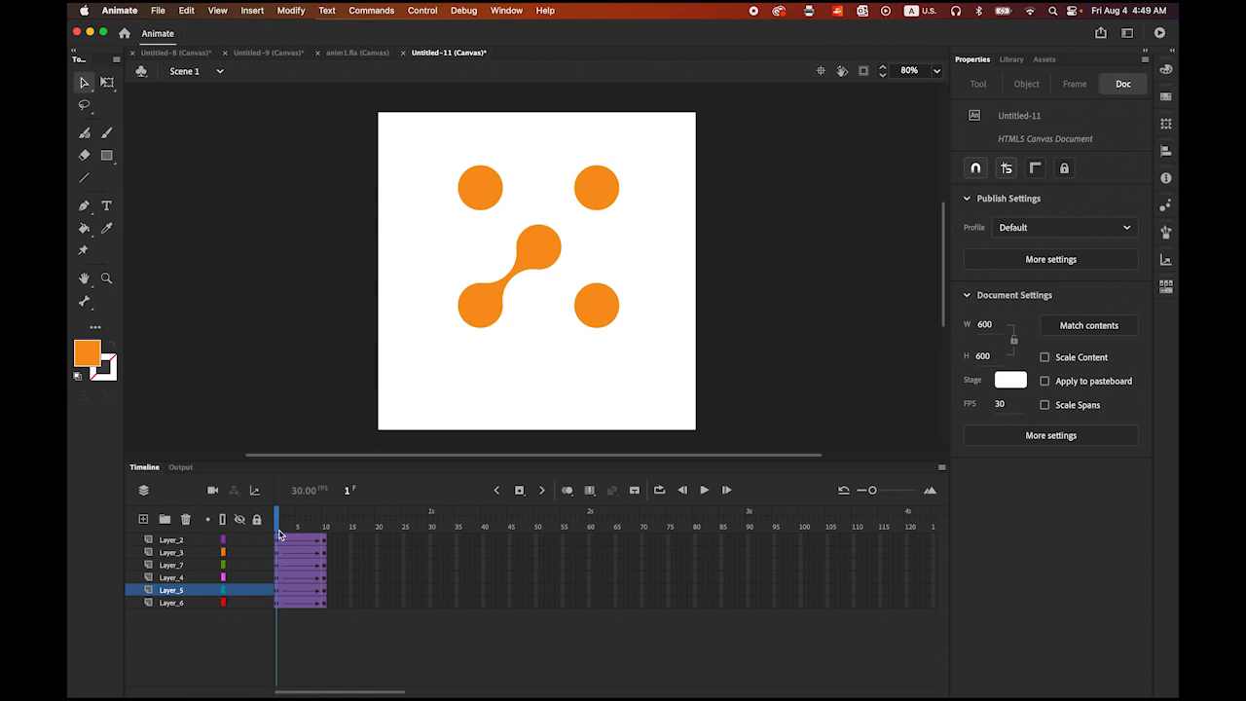
At frame 1, move the connected shape on Layer_4 diagonally down and left to about X 86, Y 472 and set its Alpha to 0%.
{"action": "left_click", "coordinate": [478, 311]}
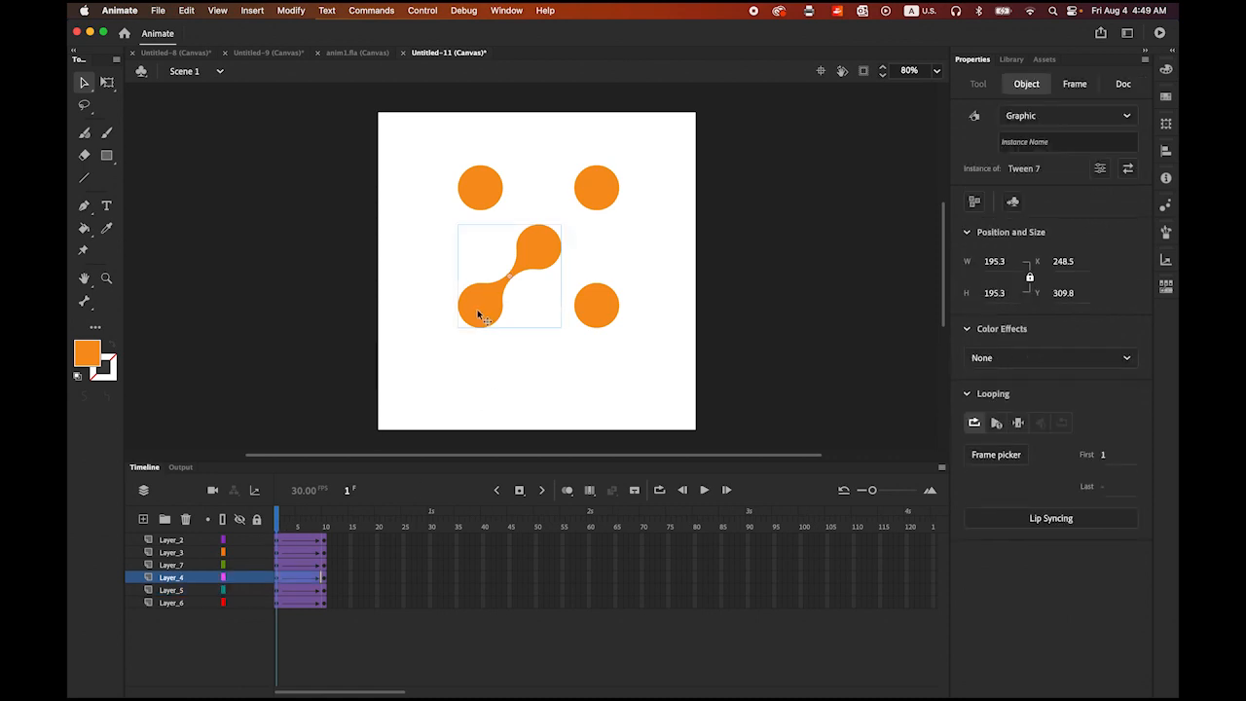
{"action": "left_click_drag", "start_coordinate": [478, 309], "coordinate": [391, 389]}
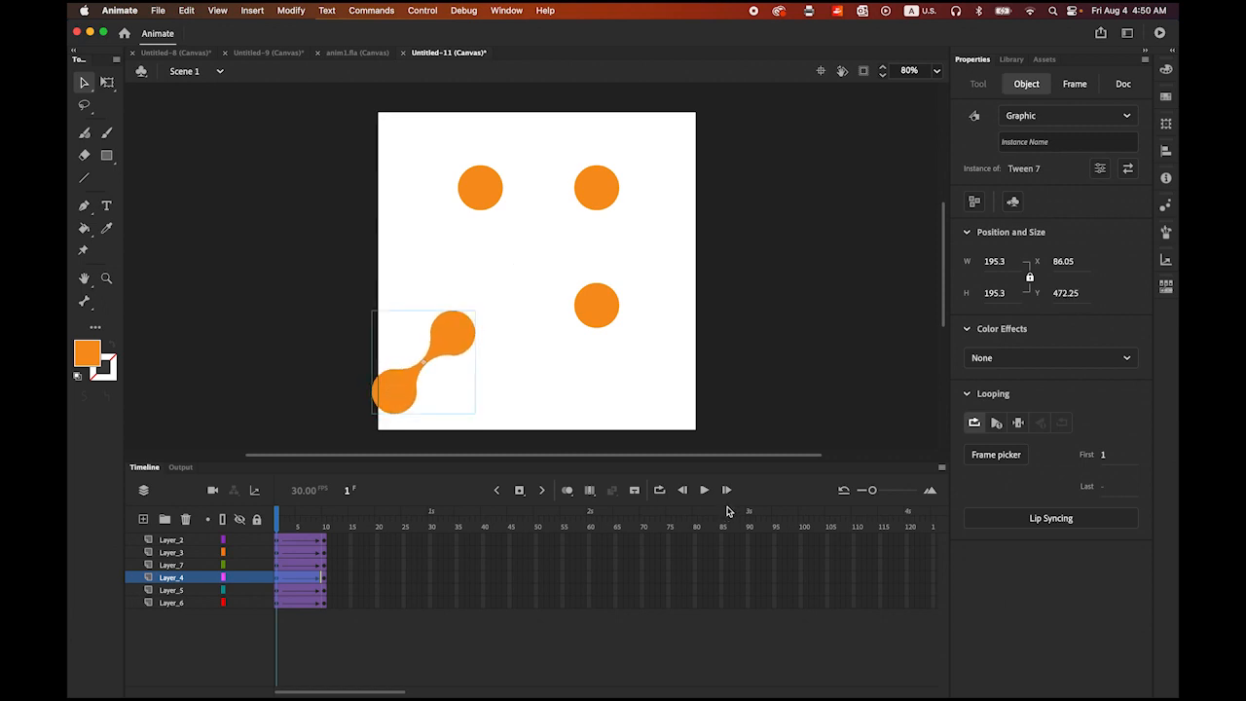
{"action": "left_click", "coordinate": [1091, 359]}
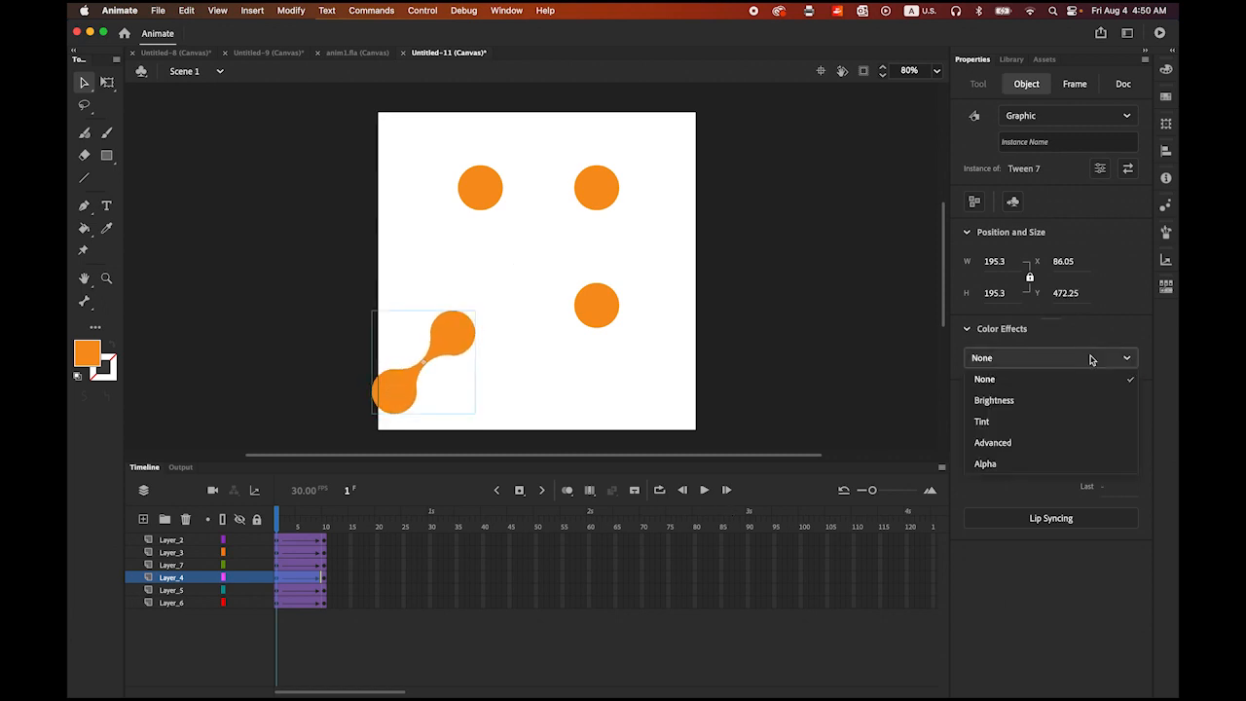
{"action": "left_click", "coordinate": [986, 463]}
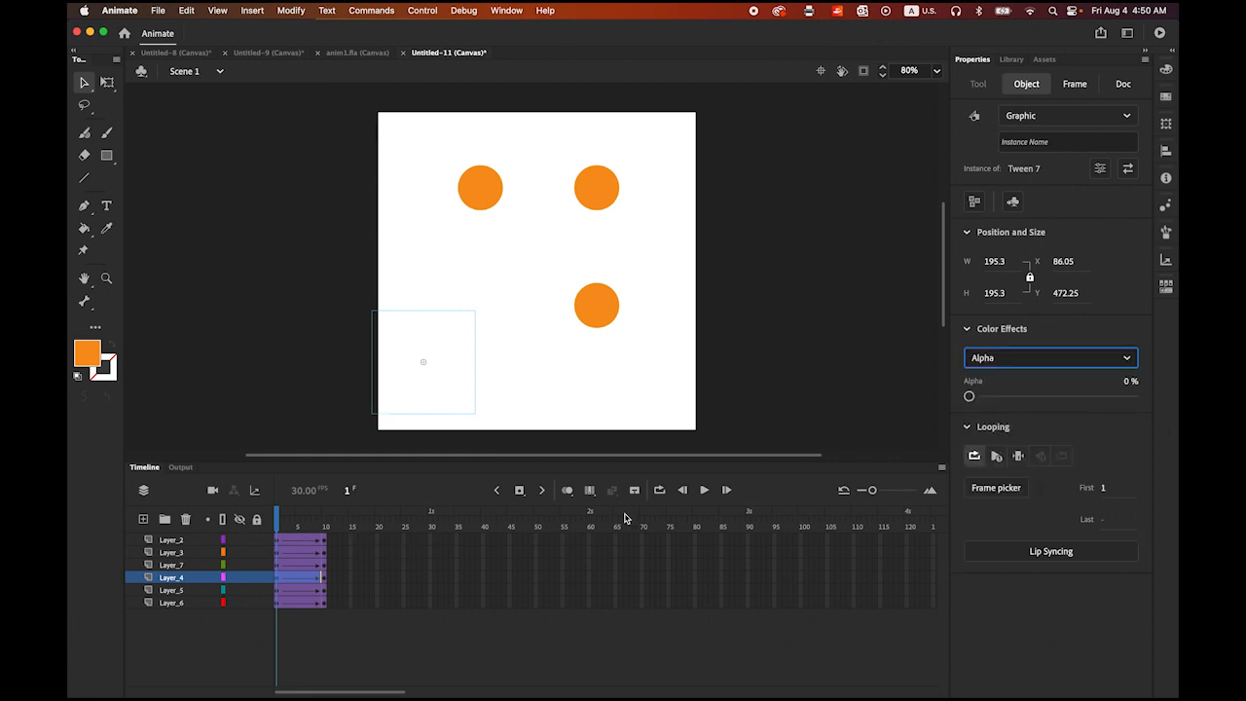
Play the 10-frame animation to check how the three connected shapes slide and fade in.
{"action": "left_click", "coordinate": [703, 490]}
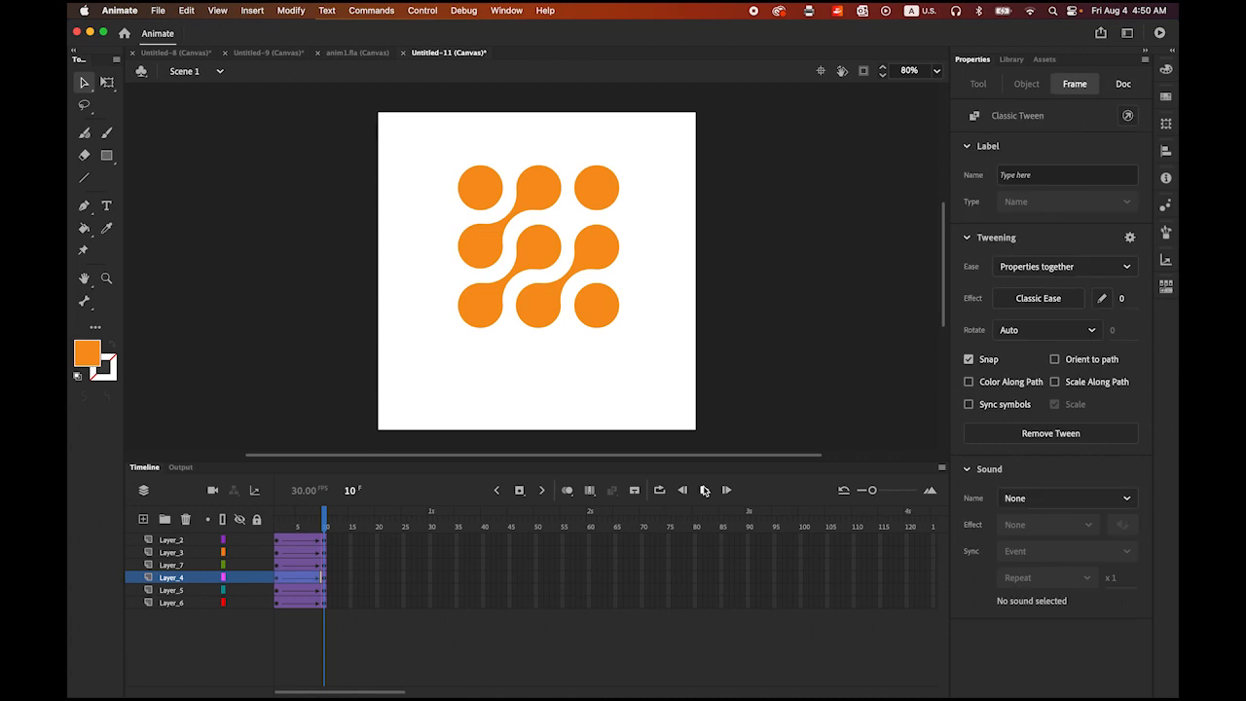
{"action": "left_click", "coordinate": [704, 490]}
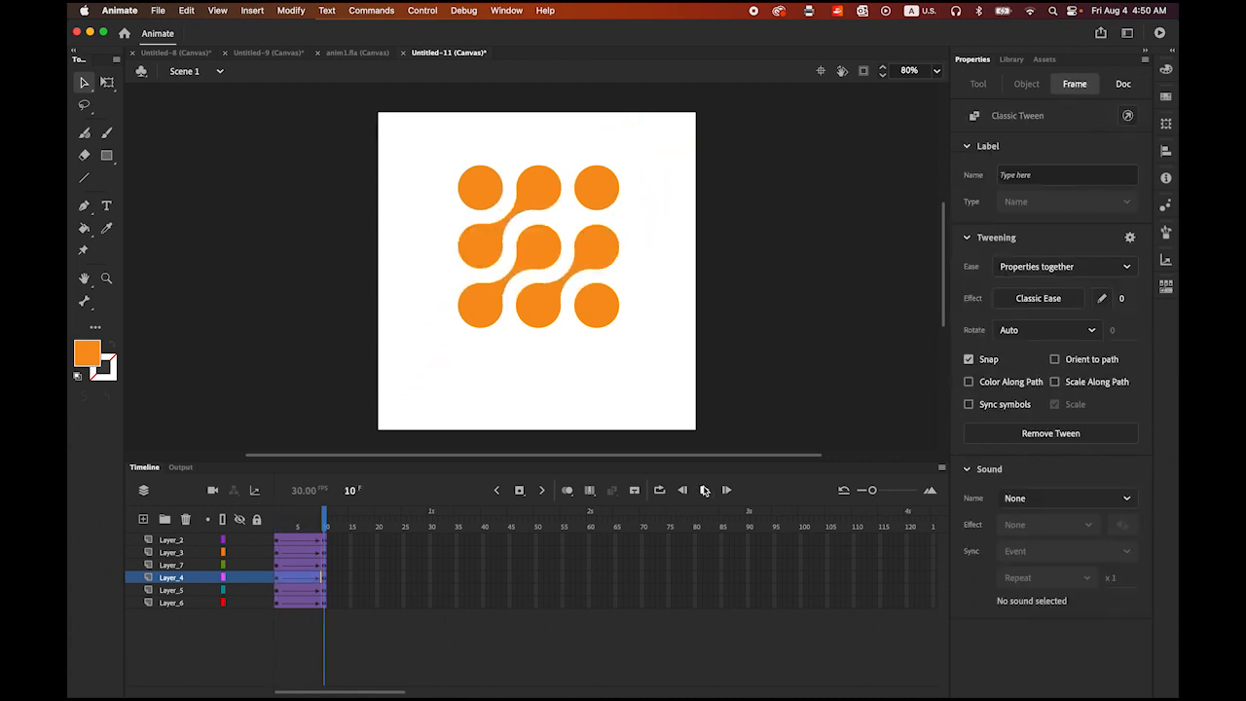
{"action": "left_click", "coordinate": [492, 207]}
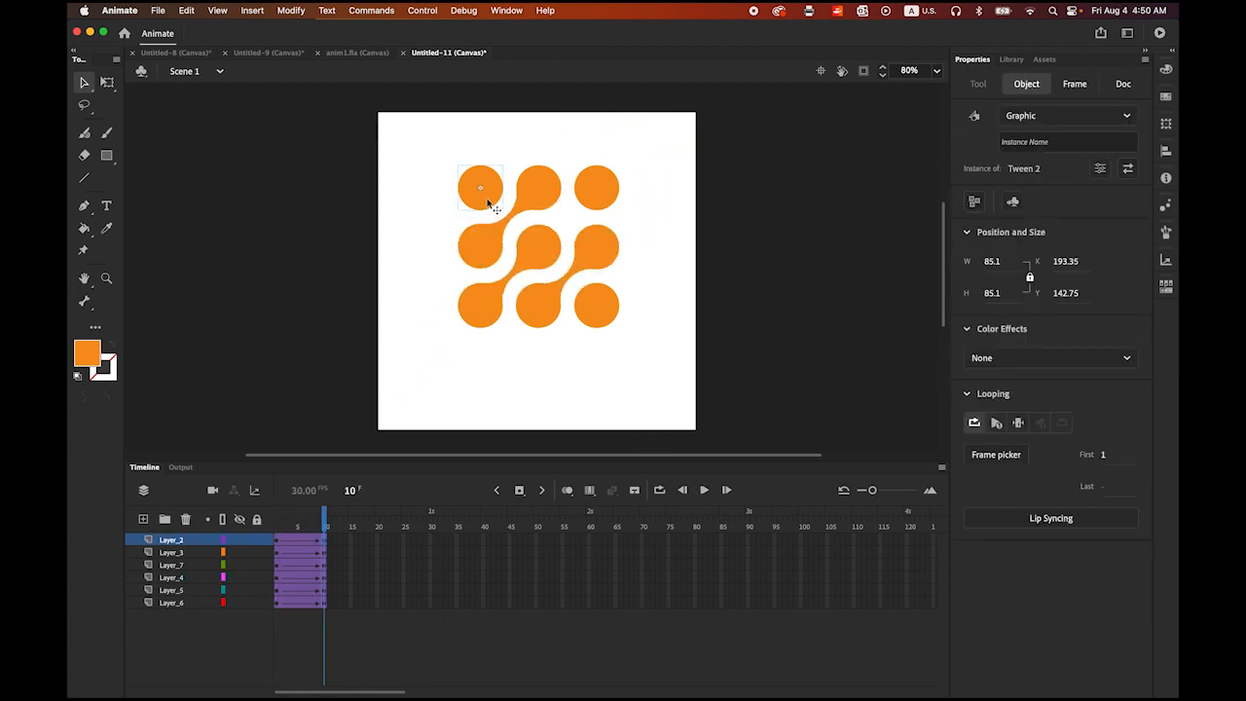
{"action": "left_click", "coordinate": [596, 205], "text": "shift"}
{"action": "left_click", "coordinate": [607, 321], "text": "shift"}
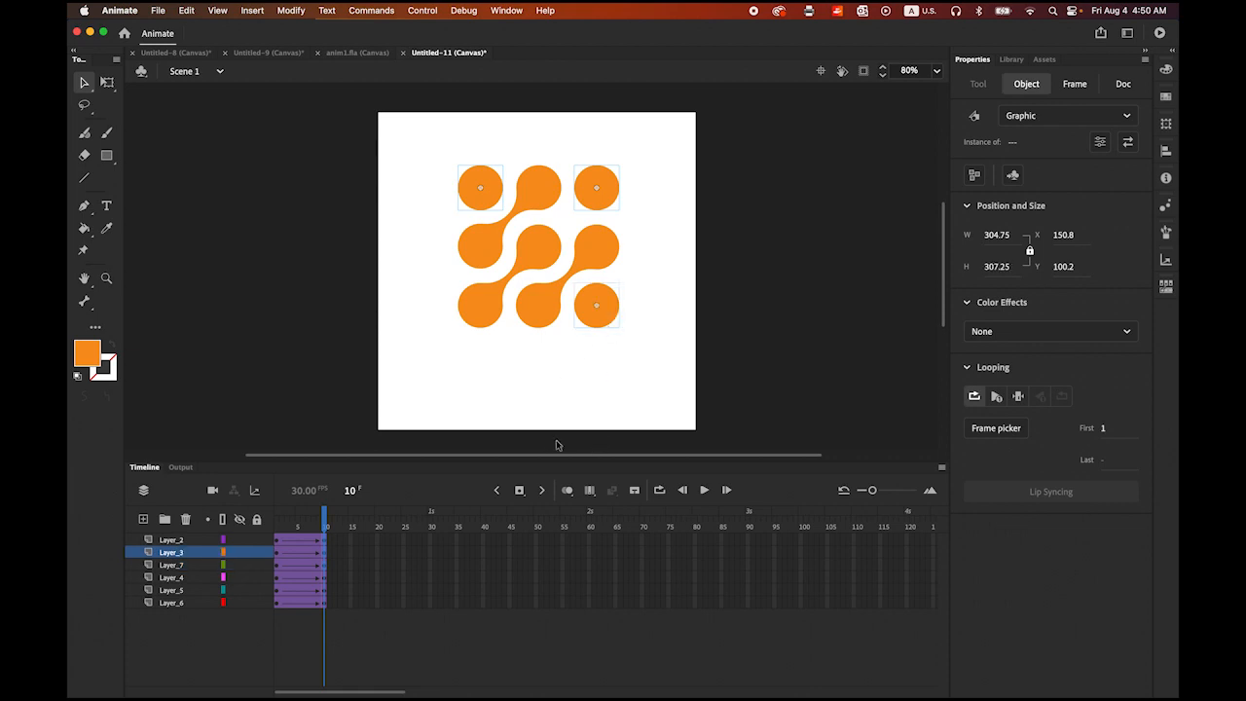
At frame 1, scale the three single circles together to 300% and set their Alpha color effect to 0%.
{"action": "left_click_drag", "start_coordinate": [325, 523], "coordinate": [234, 527]}
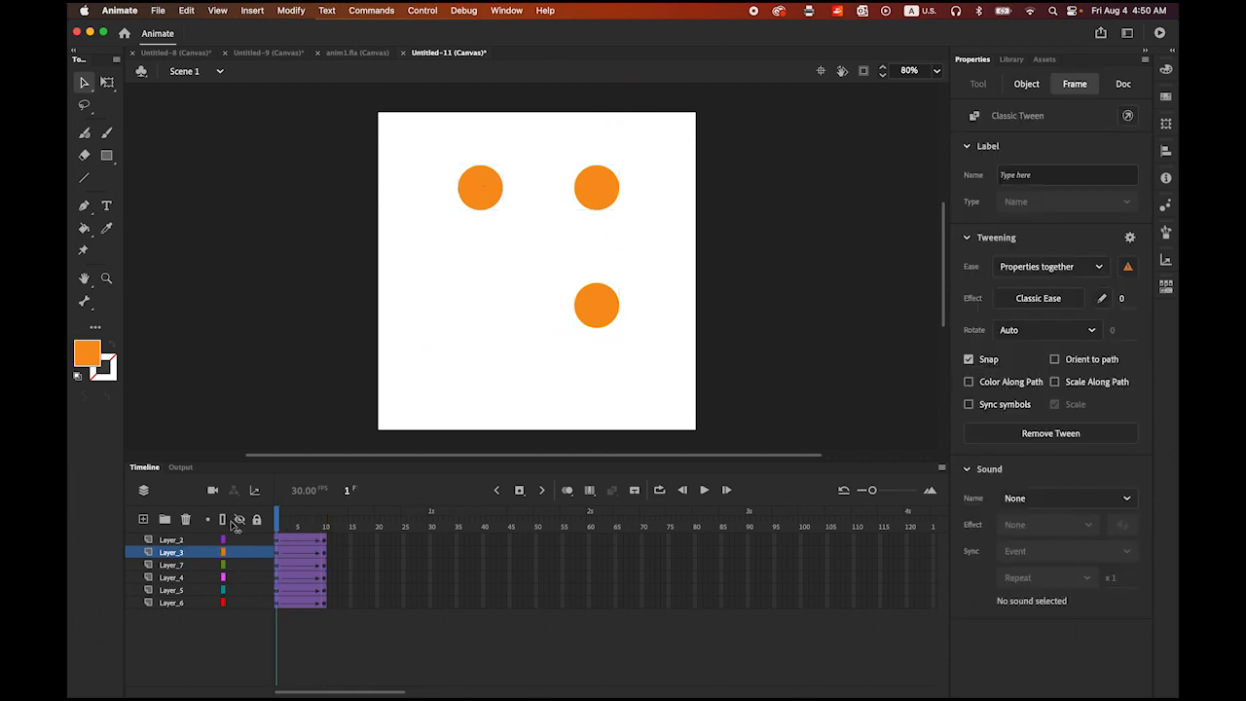
{"action": "left_click", "coordinate": [490, 458]}
{"action": "left_click", "coordinate": [478, 200]}
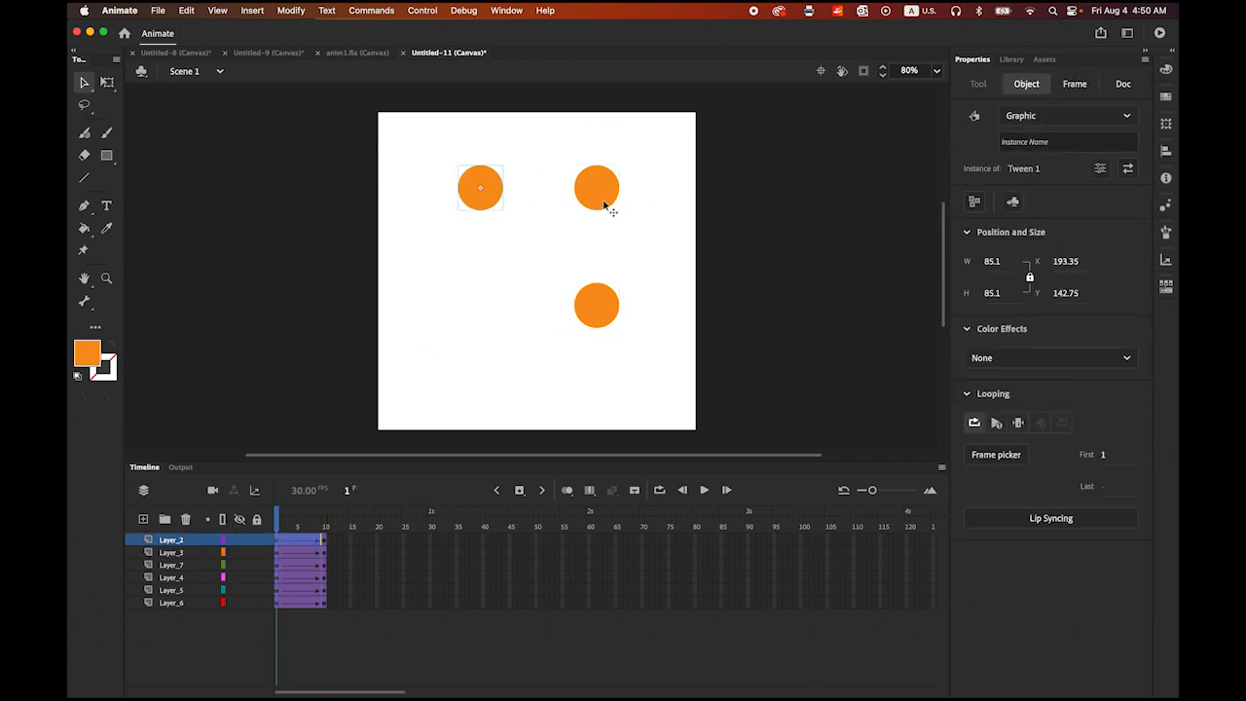
{"action": "left_click", "coordinate": [604, 203], "text": "shift"}
{"action": "left_click", "coordinate": [601, 313], "text": "shift"}
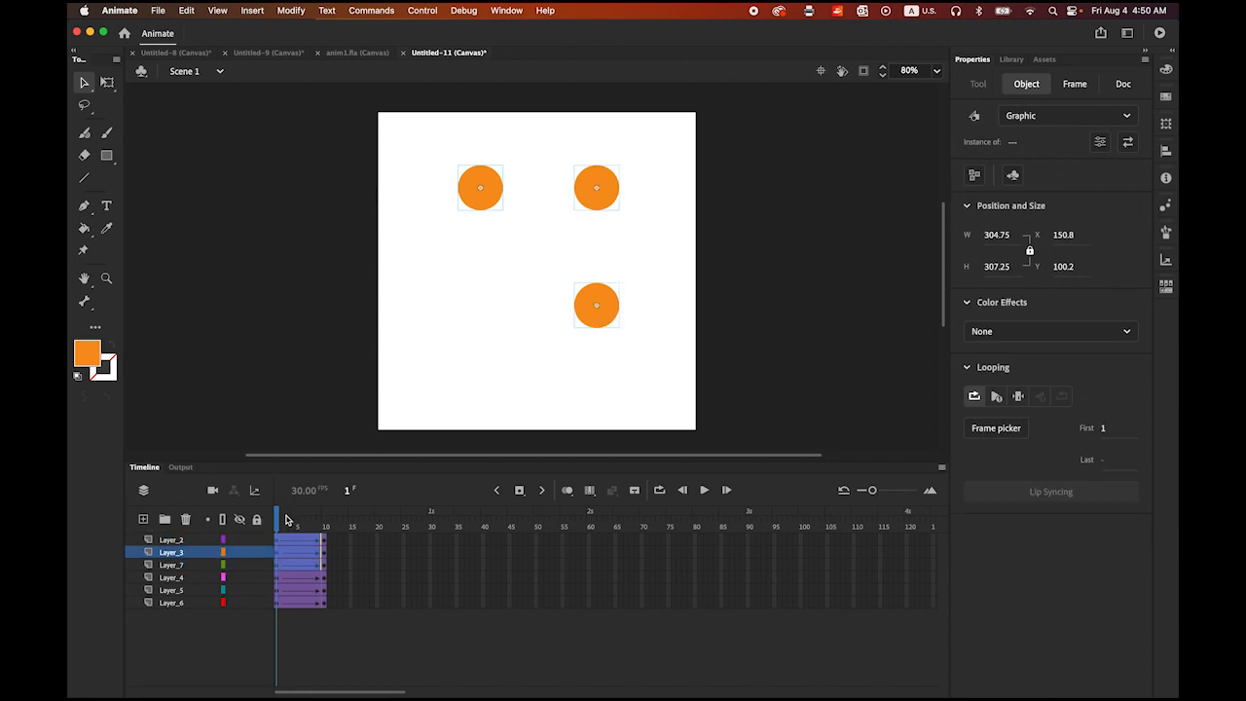
{"action": "left_click", "coordinate": [1167, 124]}
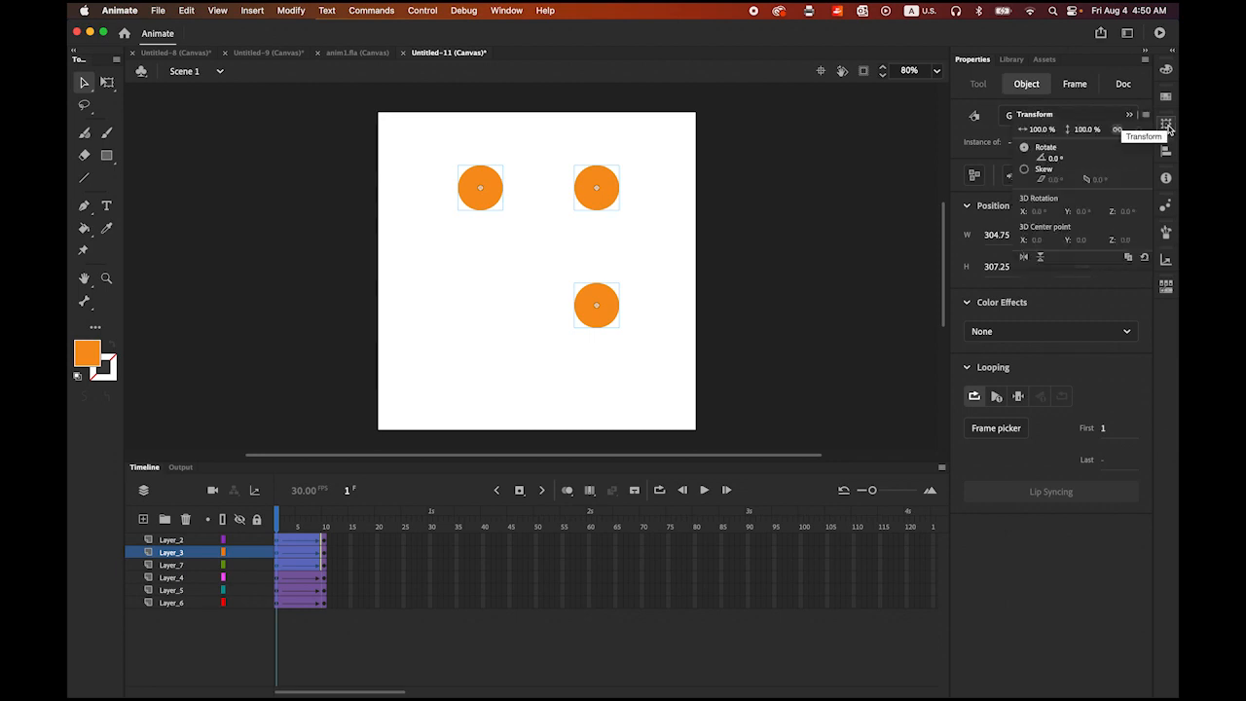
{"action": "left_click", "coordinate": [505, 10]}
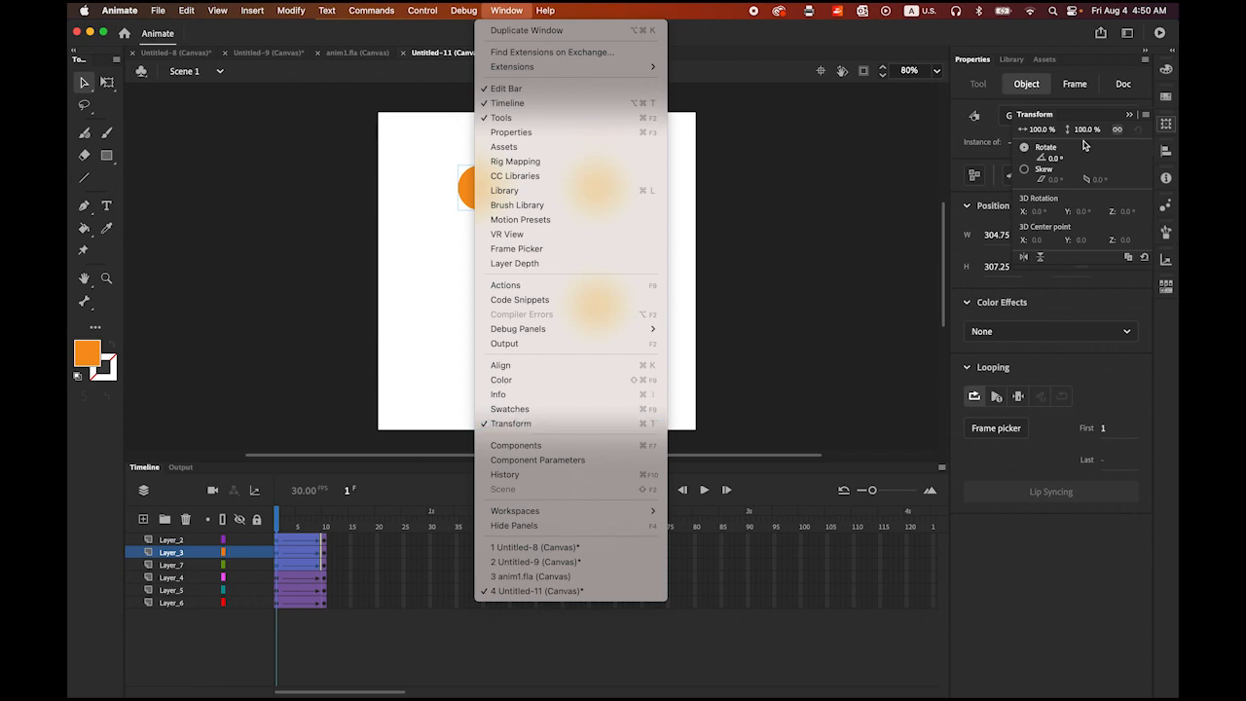
{"action": "left_click", "coordinate": [1048, 135]}
{"action": "left_click", "coordinate": [1043, 130]}
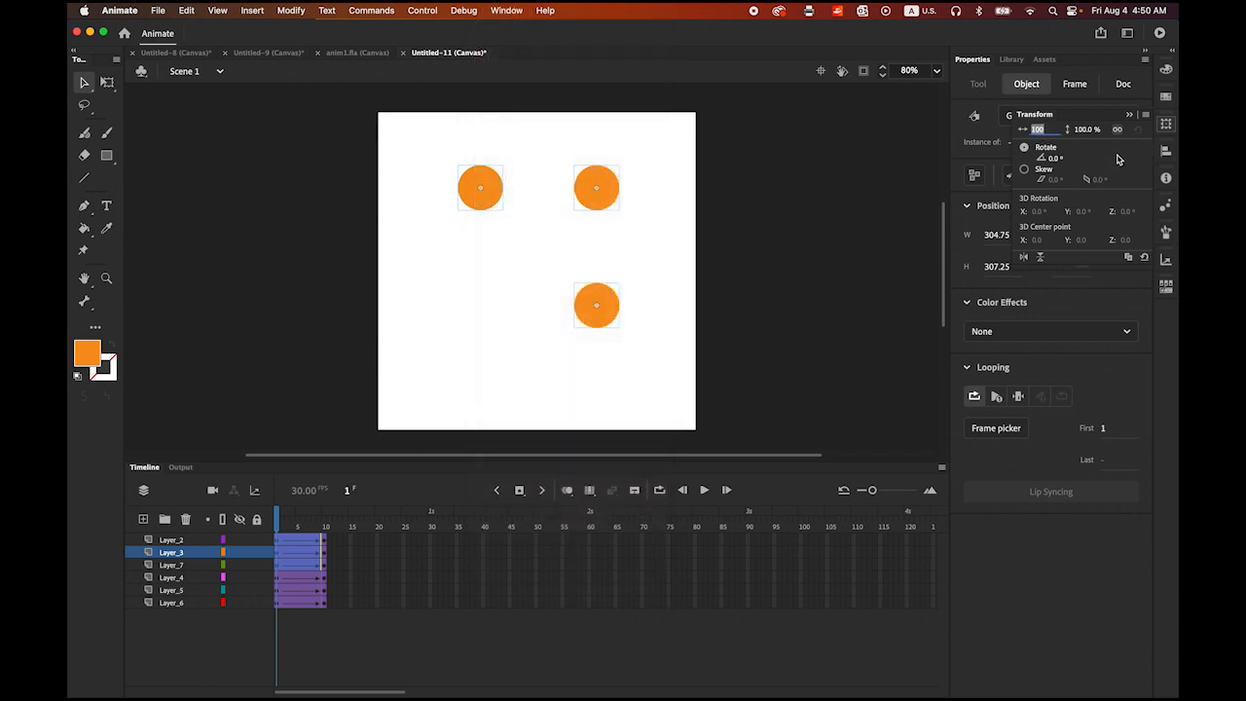
{"action": "type", "text": "300"}
{"action": "key", "text": "Return"}
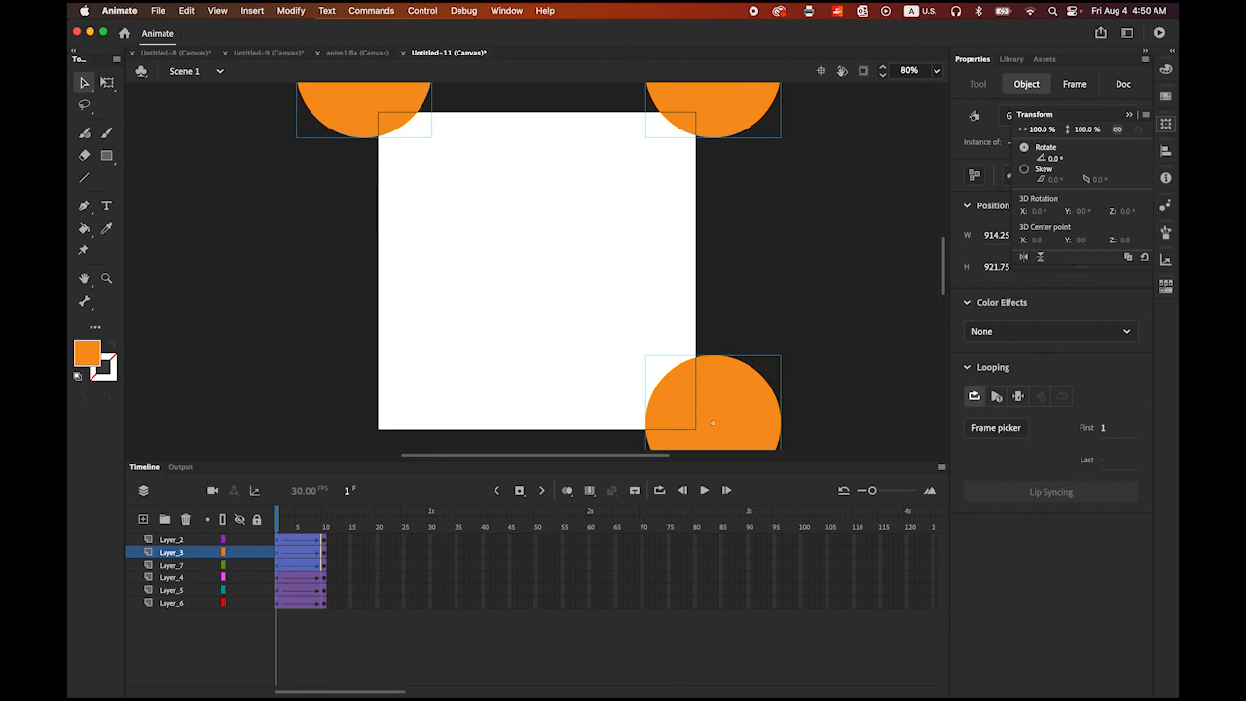
{"action": "left_click", "coordinate": [1071, 332]}
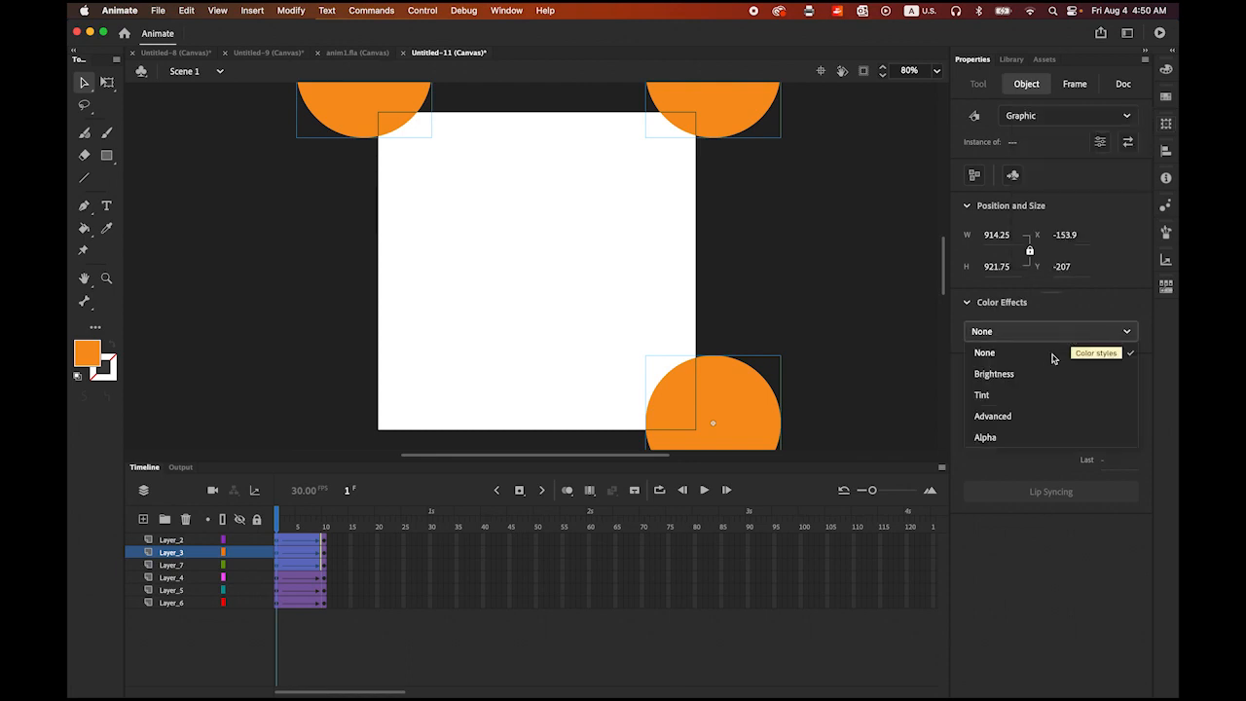
{"action": "left_click", "coordinate": [1018, 438]}
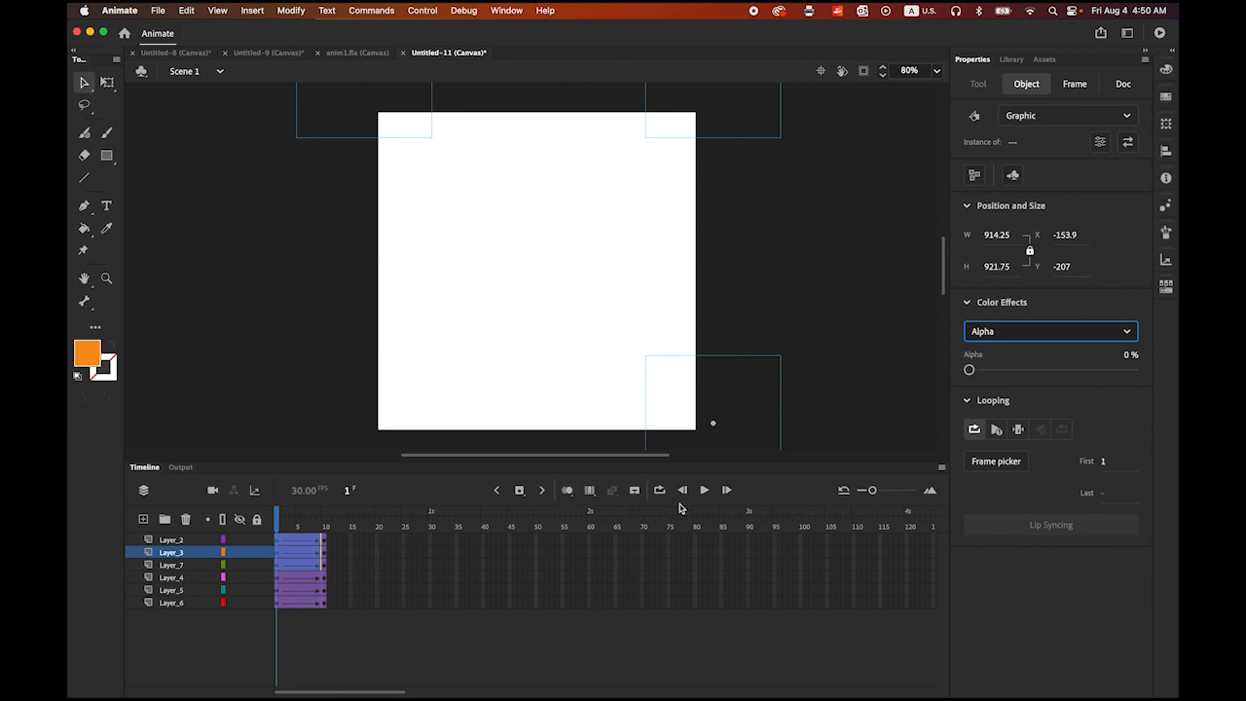
Play and scrub through the 10-frame animation to check how the circles and connected shapes come together.
{"action": "left_click", "coordinate": [705, 490]}
{"action": "left_click", "coordinate": [706, 491]}
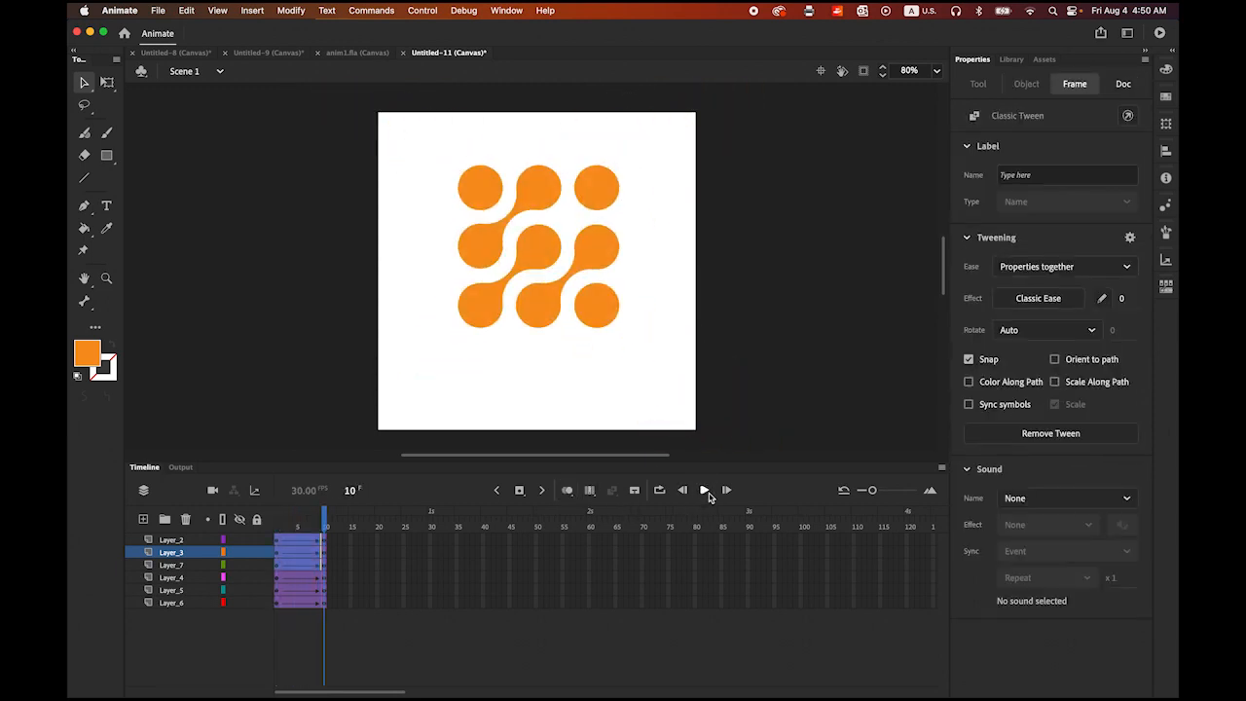
{"action": "left_click", "coordinate": [708, 495]}
{"action": "left_click_drag", "start_coordinate": [327, 519], "coordinate": [254, 536]}
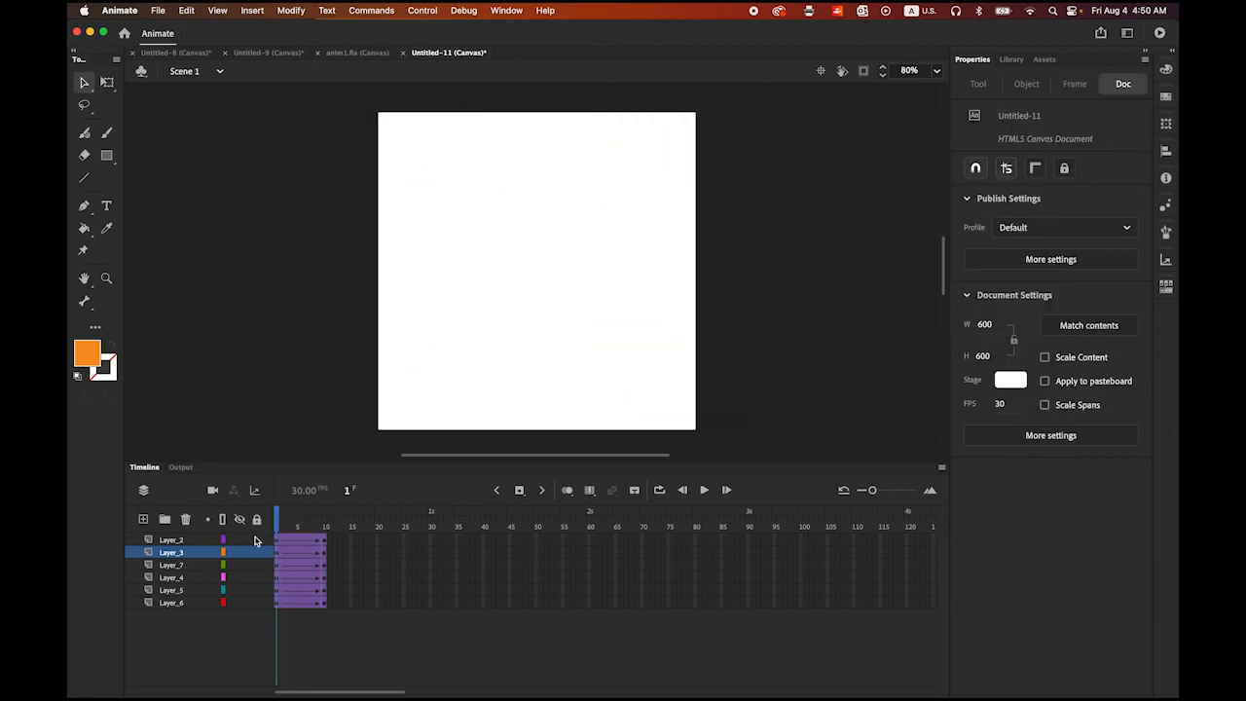
{"action": "left_click", "coordinate": [181, 602]}
{"action": "left_click", "coordinate": [292, 524]}
{"action": "left_click_drag", "start_coordinate": [307, 524], "coordinate": [325, 524]}
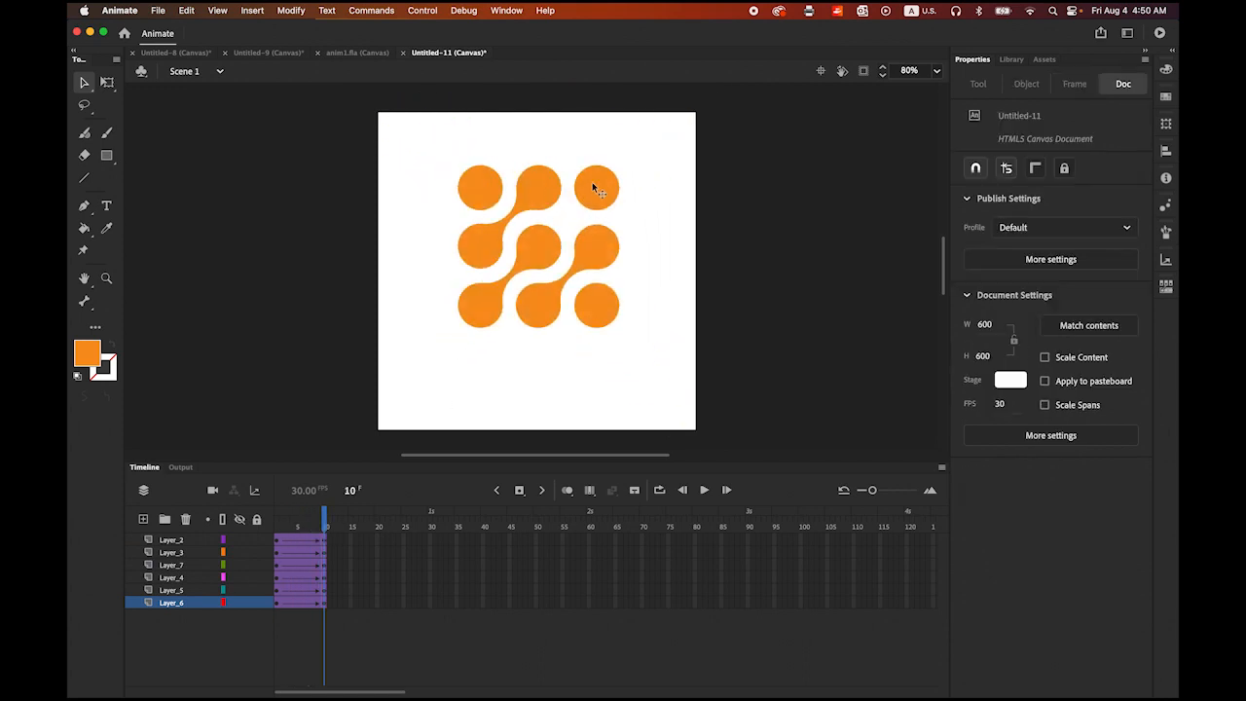
Stagger the circle tweens by shifting Layer_7 to frames 11–20, Layer_3 to frames 16–25 and Layer_2 to frames 21–30.
{"action": "left_click", "coordinate": [171, 565]}
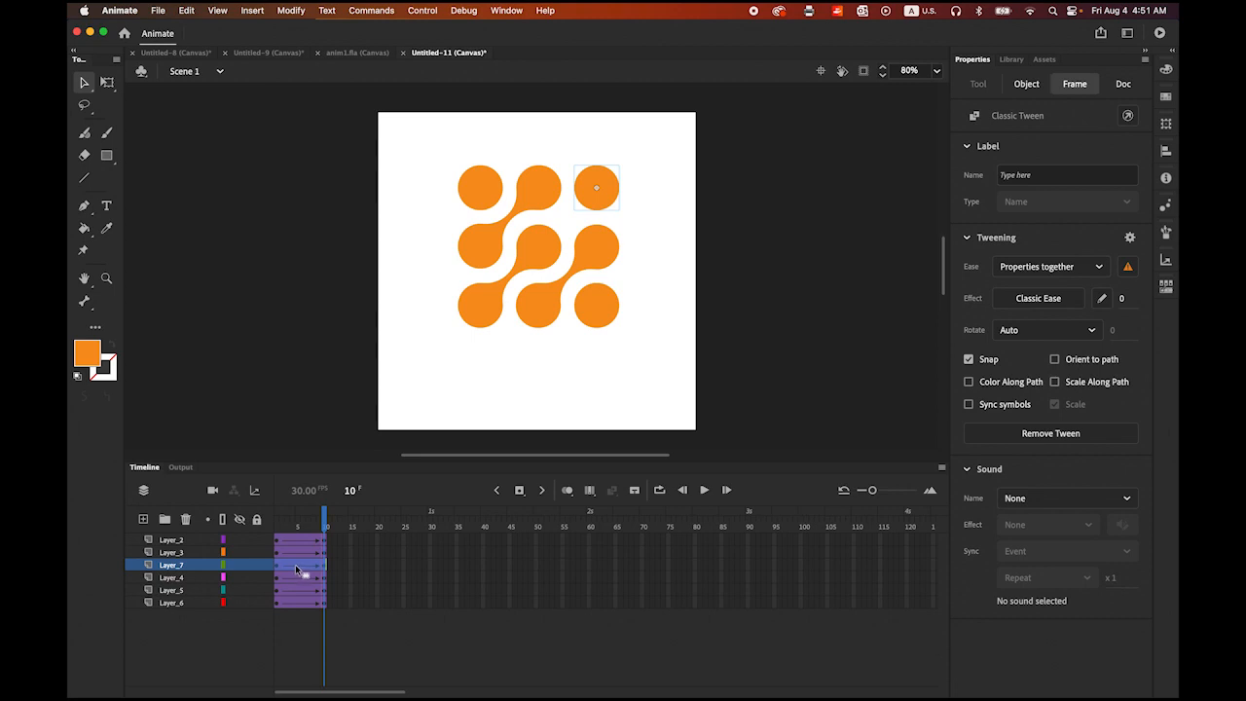
{"action": "left_click_drag", "start_coordinate": [295, 564], "coordinate": [325, 573]}
{"action": "left_click_drag", "start_coordinate": [357, 575], "coordinate": [358, 574]}
{"action": "left_click", "coordinate": [176, 553]}
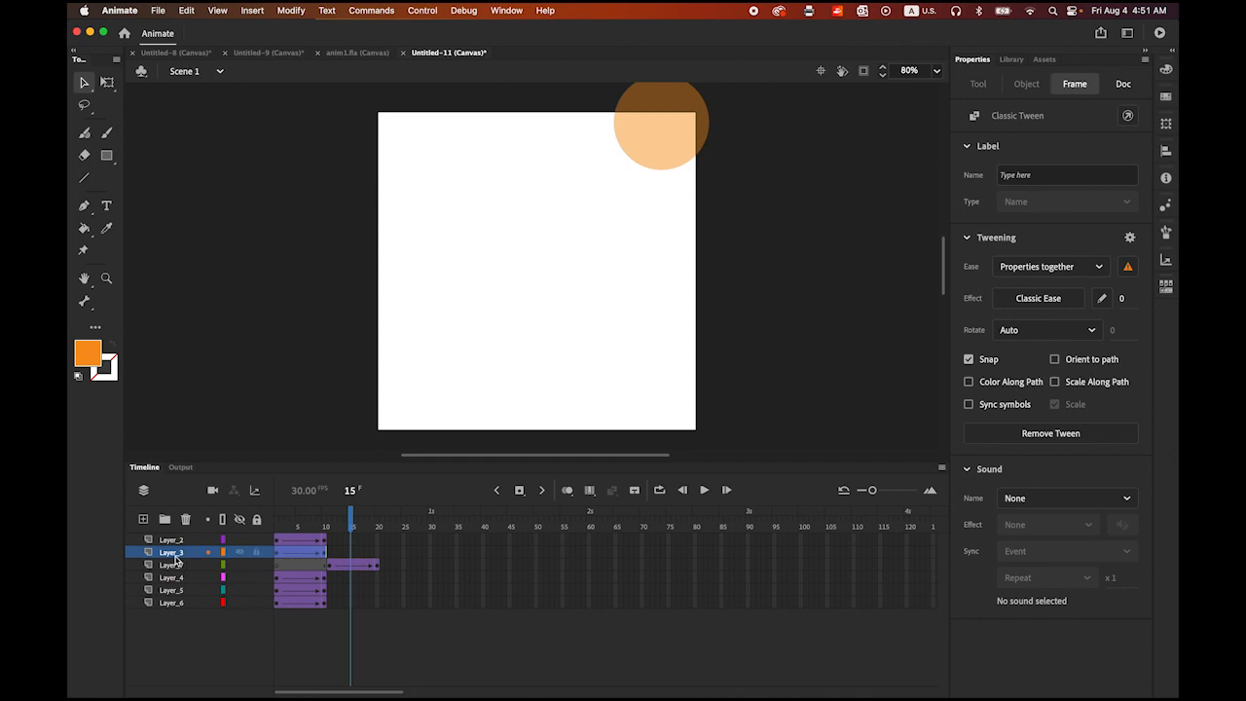
{"action": "left_click_drag", "start_coordinate": [295, 553], "coordinate": [381, 557]}
{"action": "left_click", "coordinate": [170, 541]}
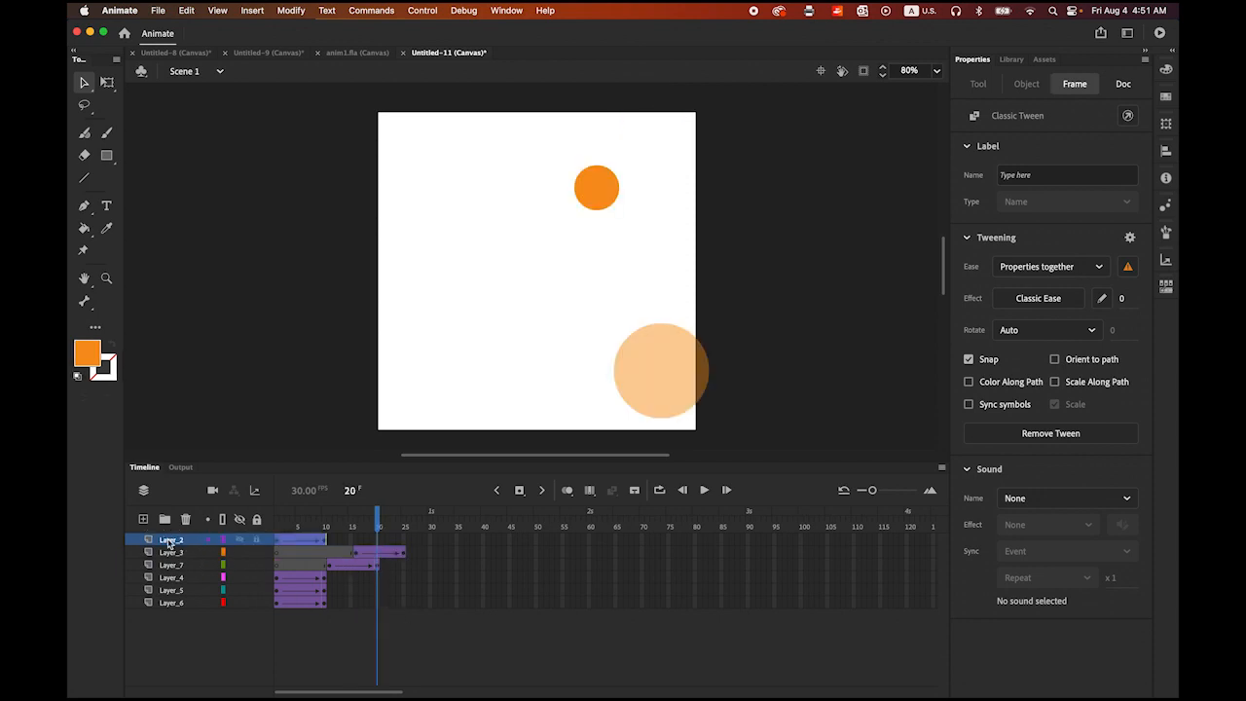
{"action": "left_click_drag", "start_coordinate": [299, 542], "coordinate": [407, 549]}
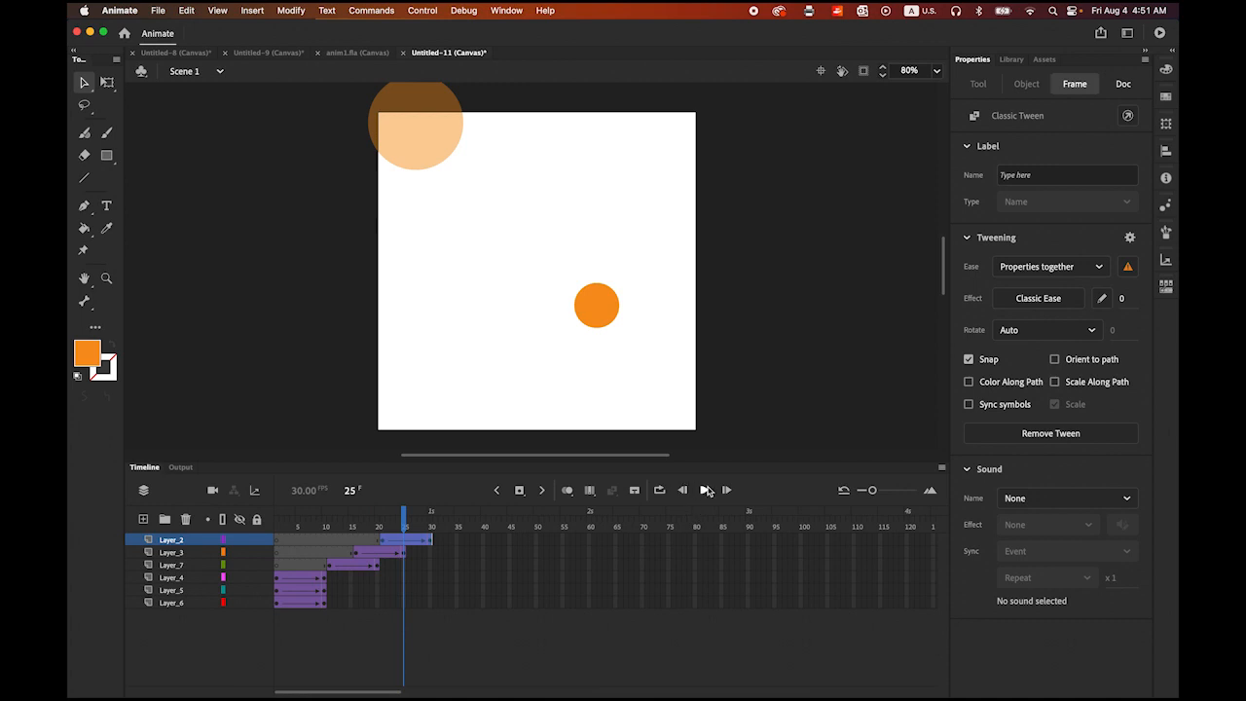
Insert keyframes at frame 30 on the five layers below Layer_2, from Layer_3 down to Layer_6.
{"action": "left_click", "coordinate": [704, 490]}
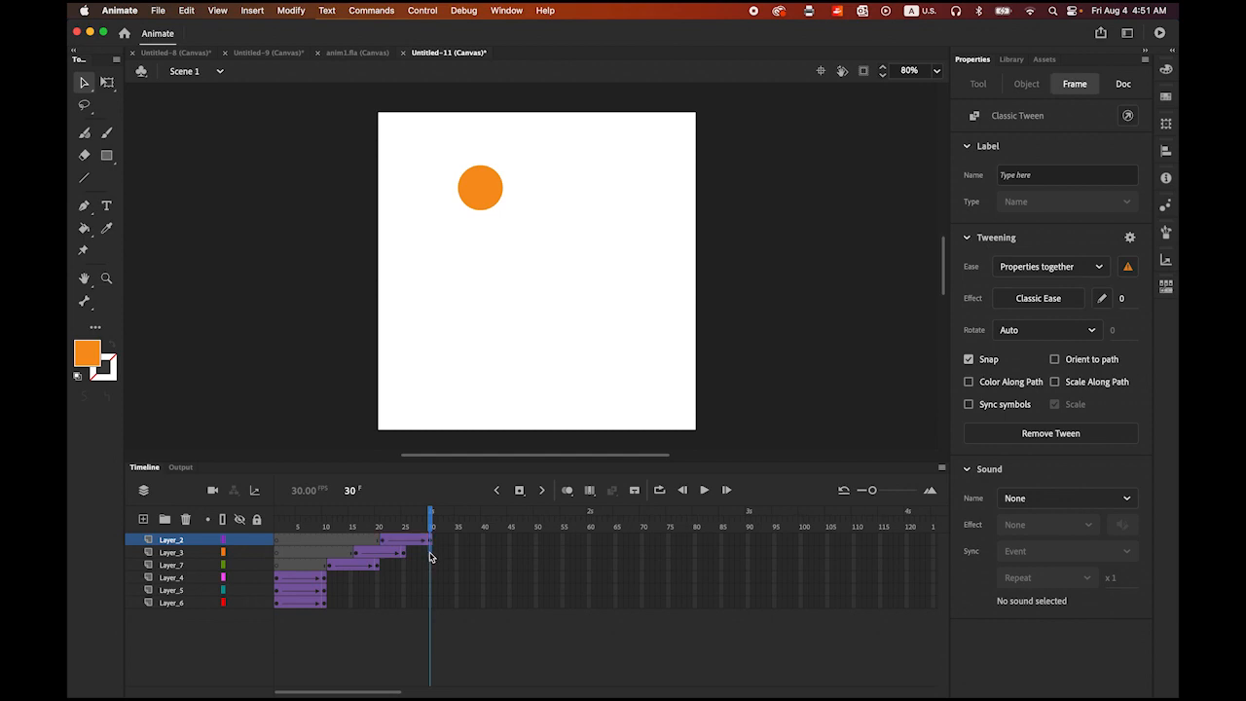
{"action": "left_click", "coordinate": [431, 554]}
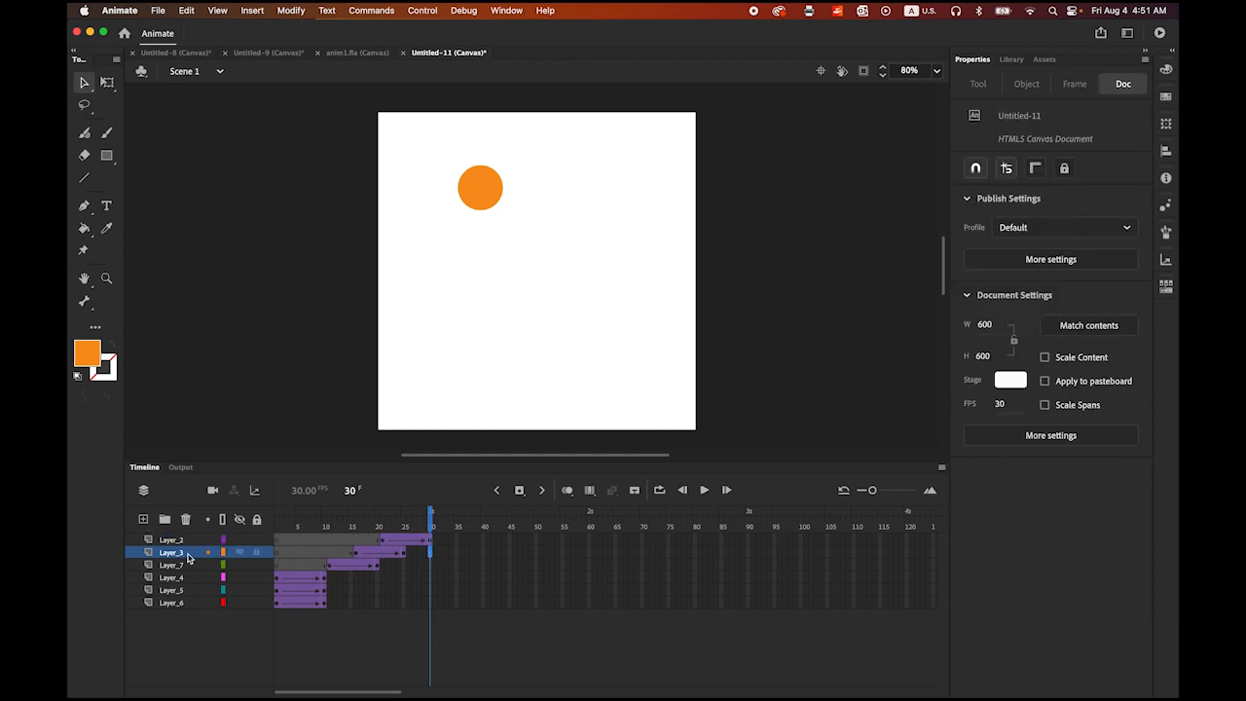
{"action": "left_click", "coordinate": [429, 604], "text": "shift"}
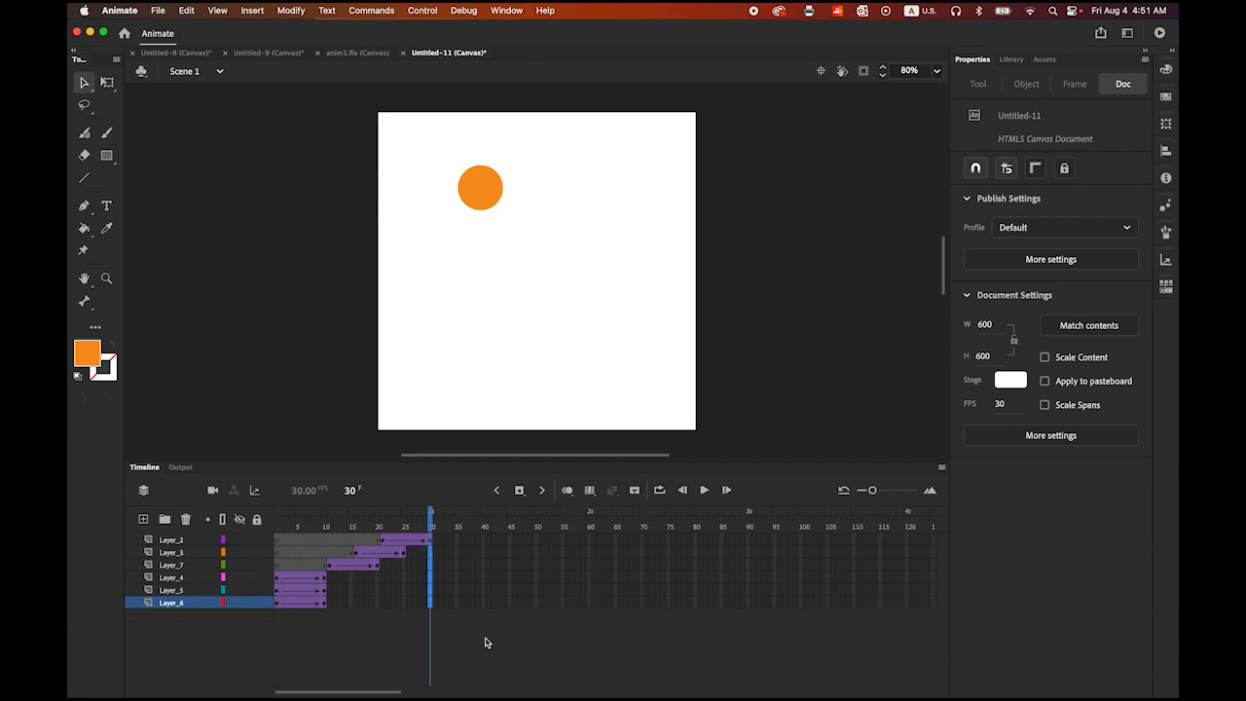
{"action": "left_click", "coordinate": [520, 490]}
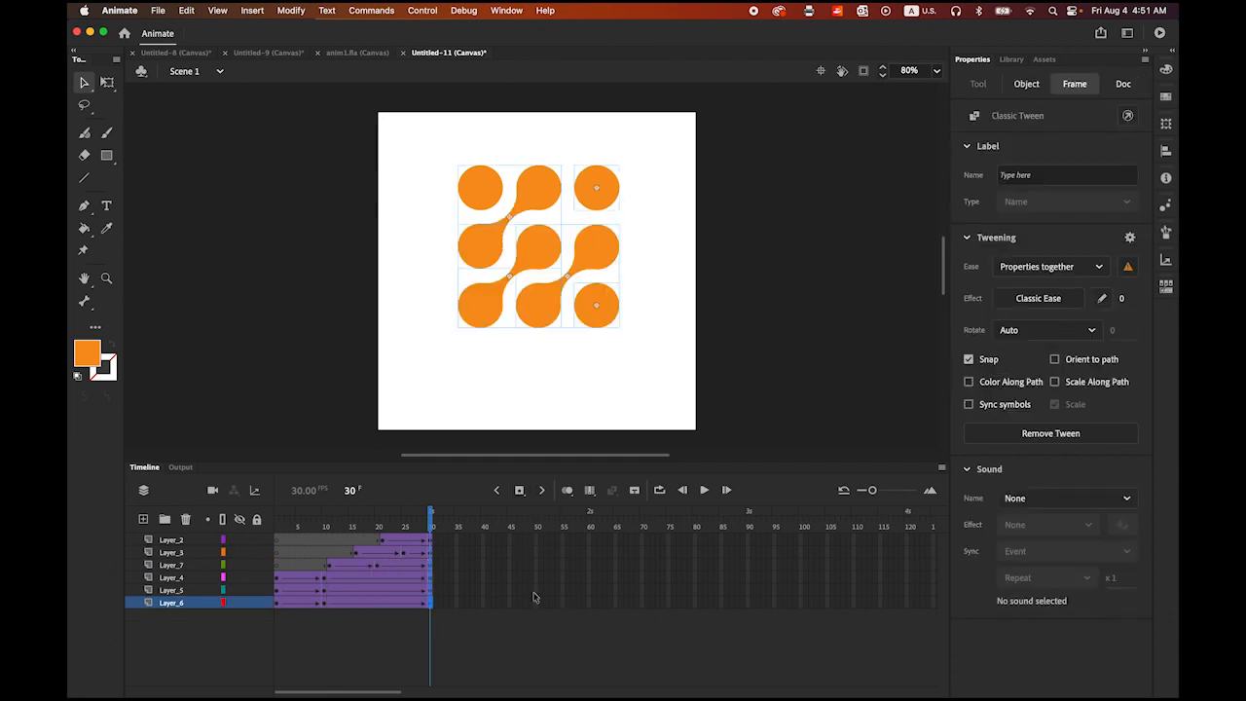
Play the 30-frame animation from frame 1 to check the staggered arrival of the circles.
{"action": "left_click_drag", "start_coordinate": [432, 520], "coordinate": [275, 526]}
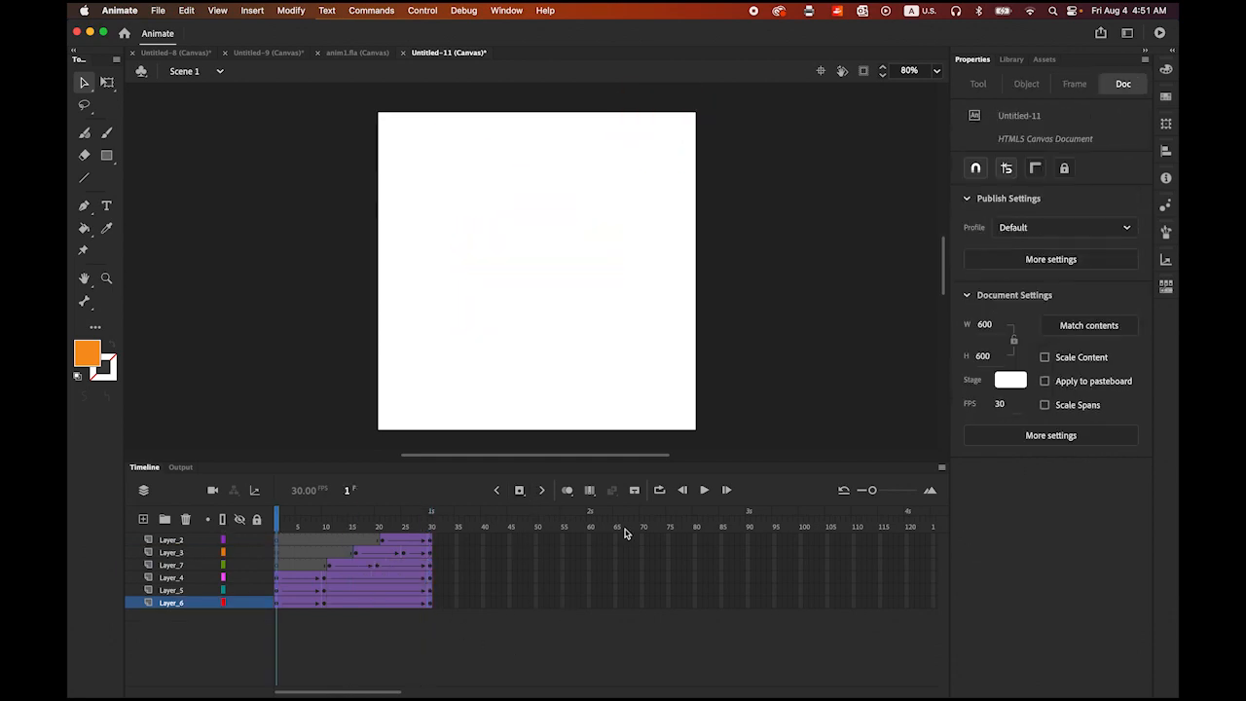
{"action": "left_click", "coordinate": [704, 490]}
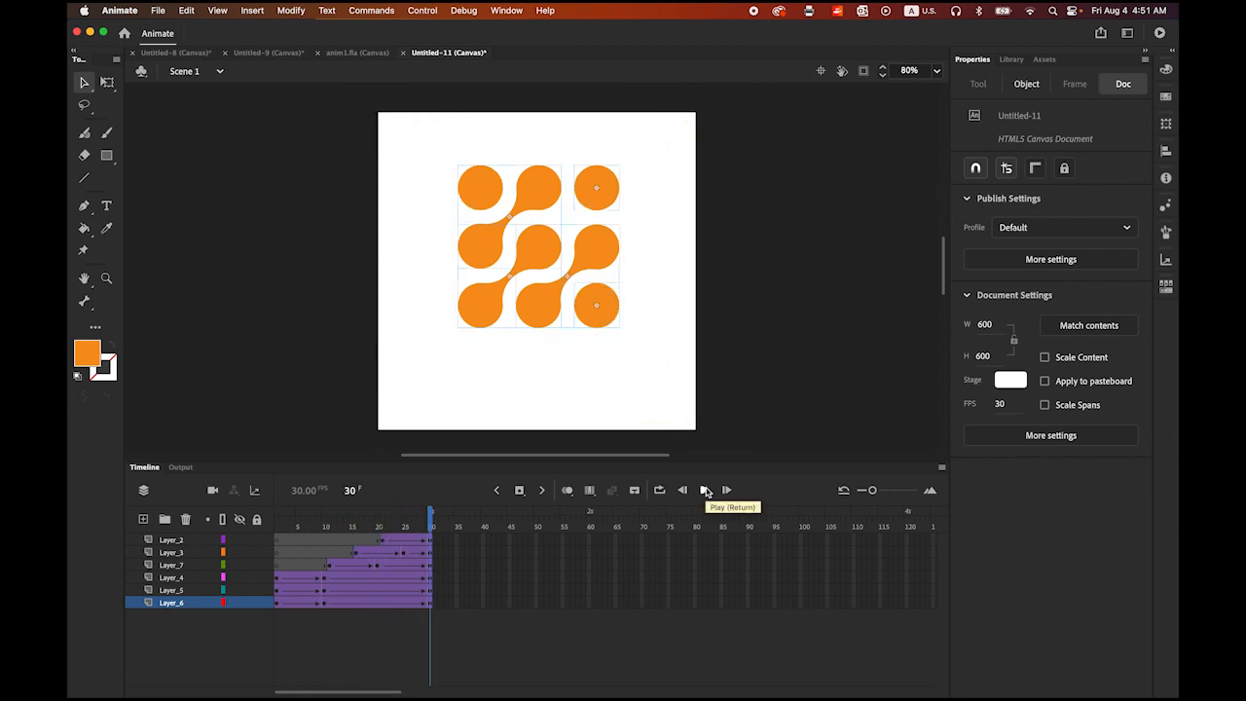
{"action": "left_click", "coordinate": [707, 492]}
{"action": "left_click", "coordinate": [707, 492]}
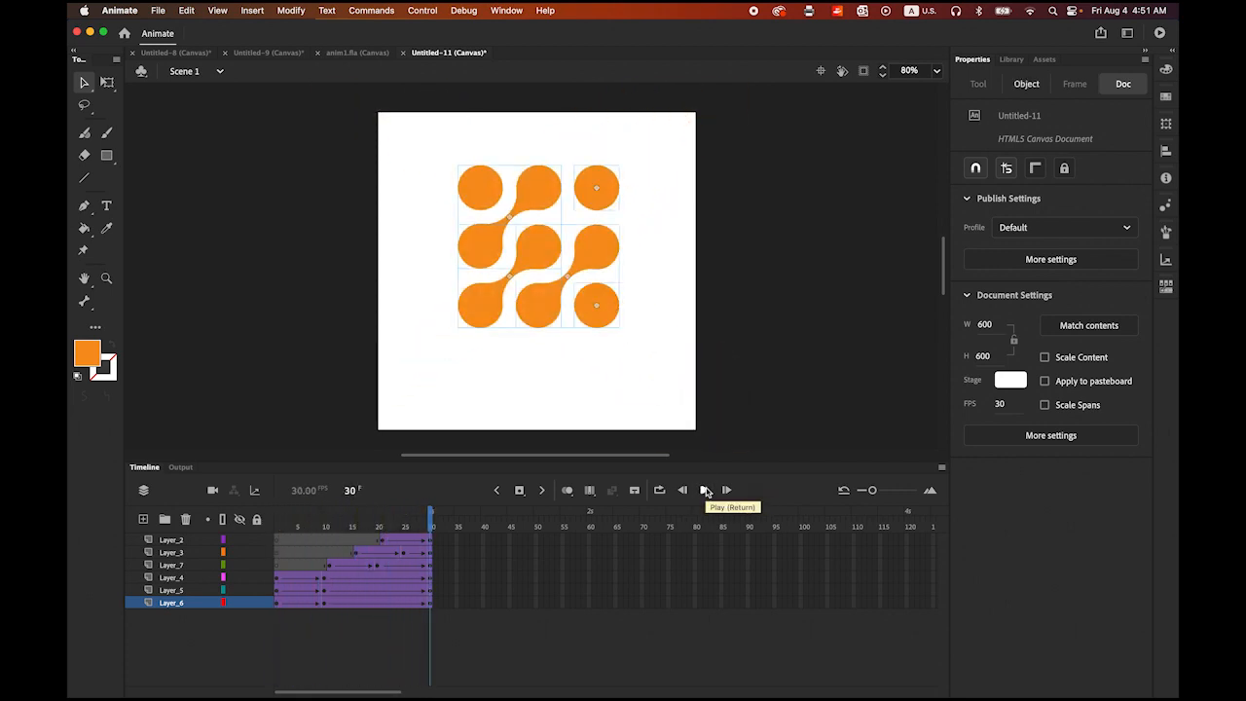
Add a new layer above Layer_2 and insert a keyframe on it at frame 30.
{"action": "left_click", "coordinate": [171, 540]}
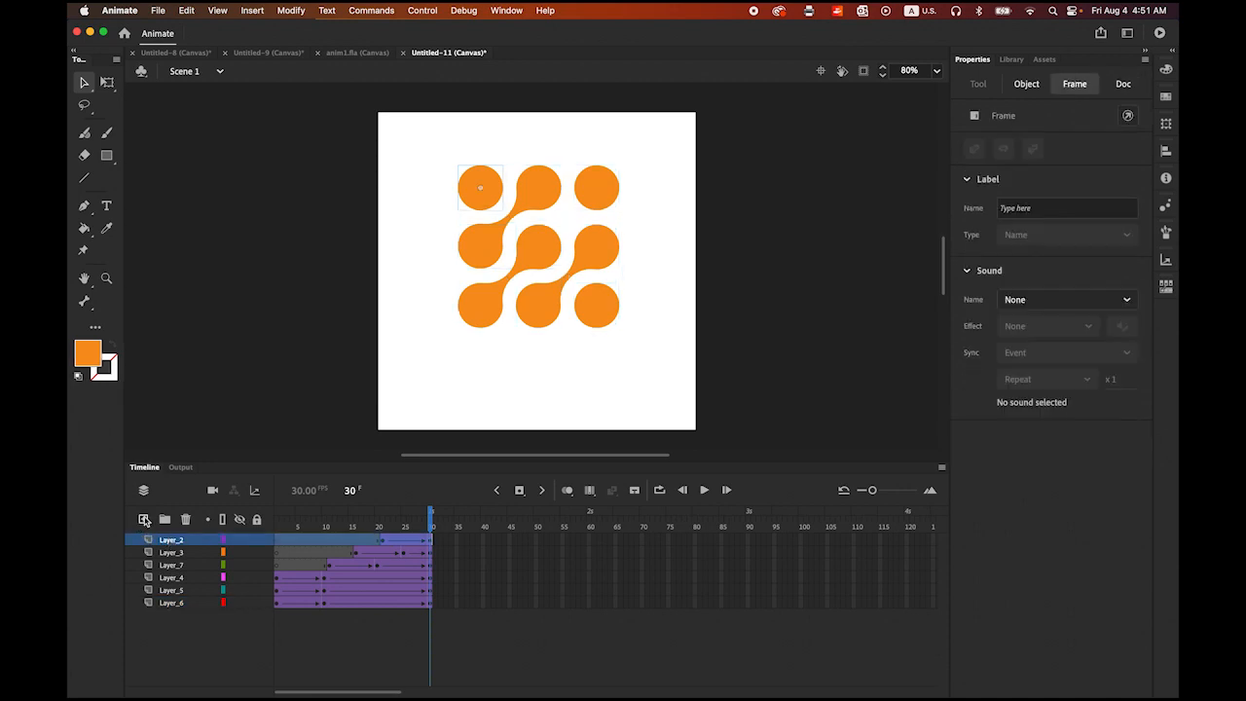
{"action": "left_click", "coordinate": [142, 519]}
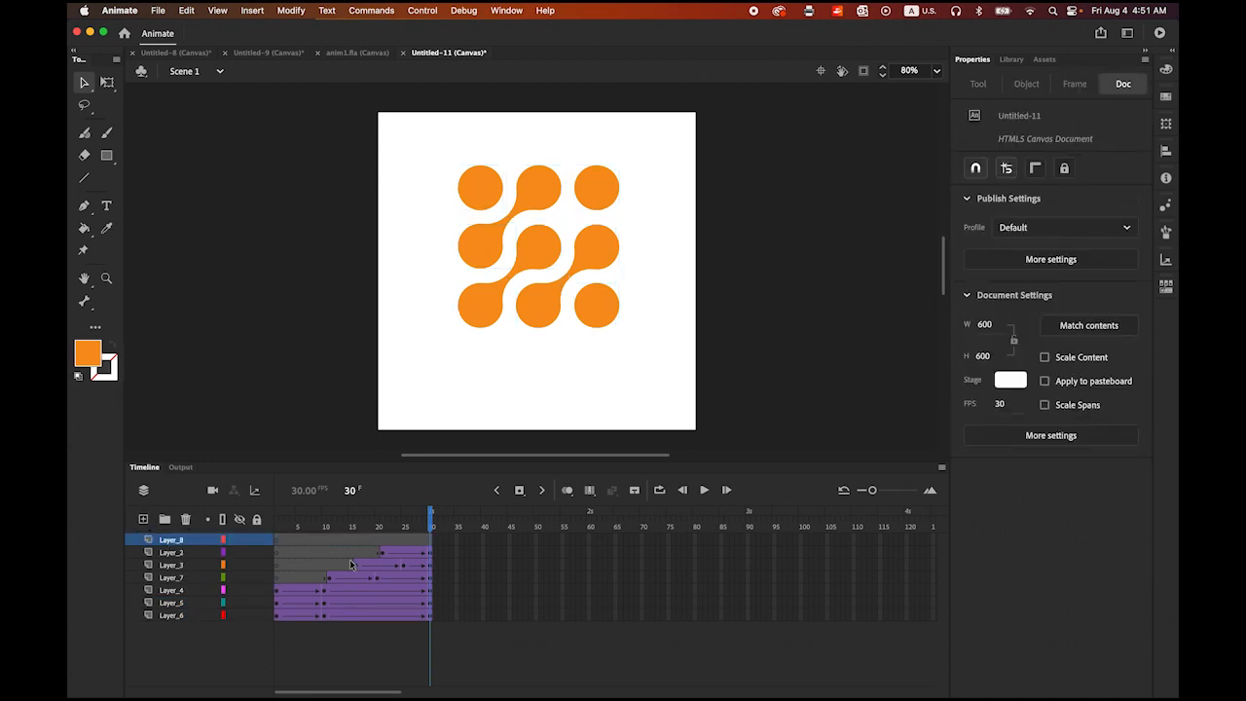
{"action": "left_click", "coordinate": [434, 541]}
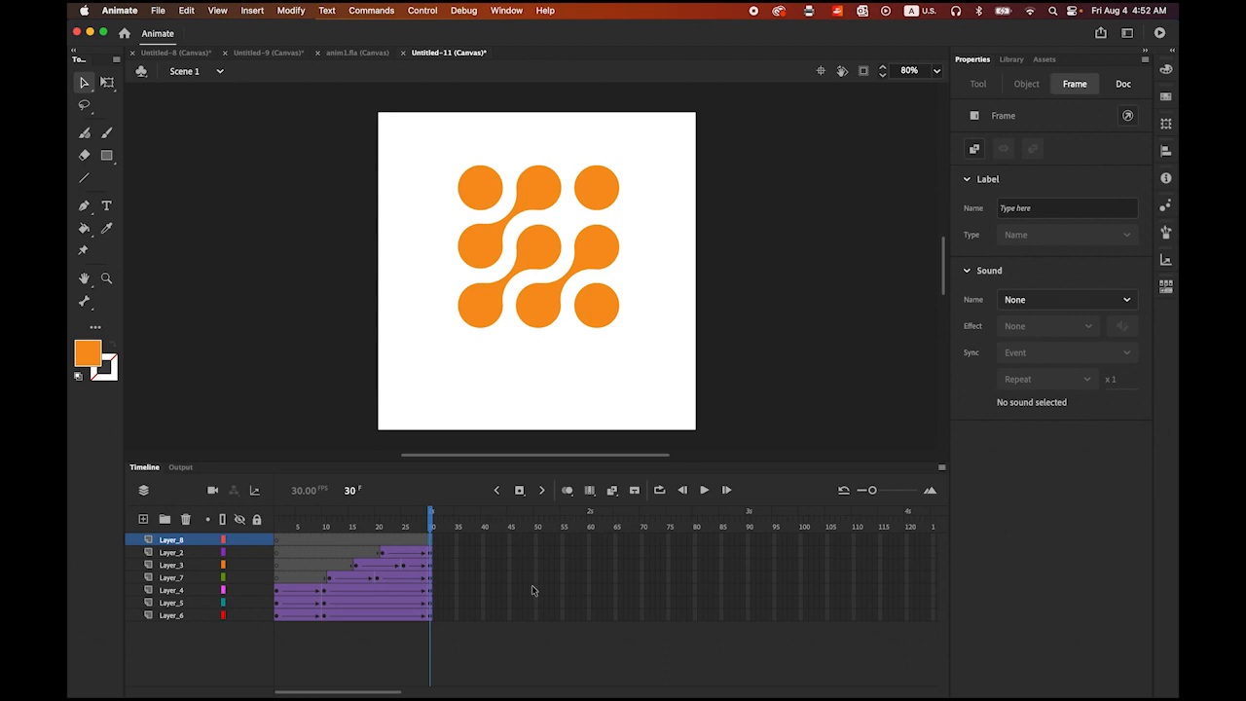
{"action": "left_click", "coordinate": [522, 494]}
Add the static text "TECHCOMPANY" on the new layer beneath the logo.
{"action": "left_click", "coordinate": [107, 205]}
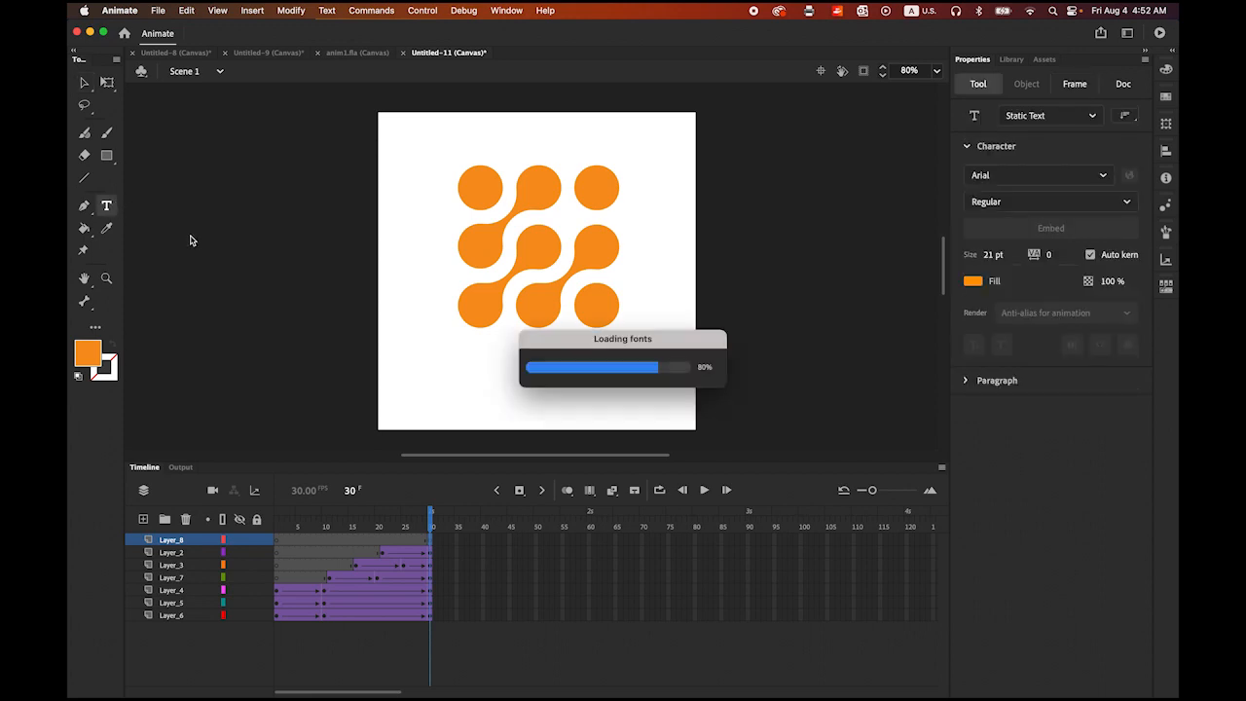
{"action": "left_click", "coordinate": [464, 368]}
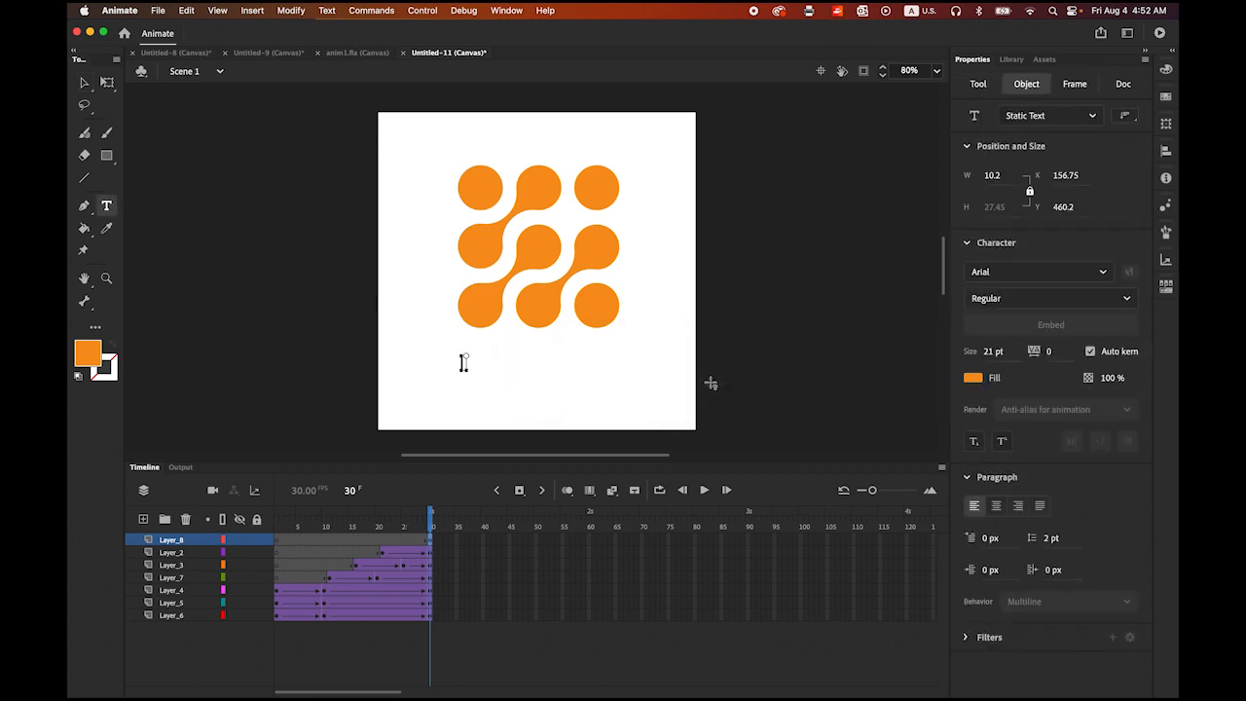
{"action": "type", "text": "TECHCOMPANY"}
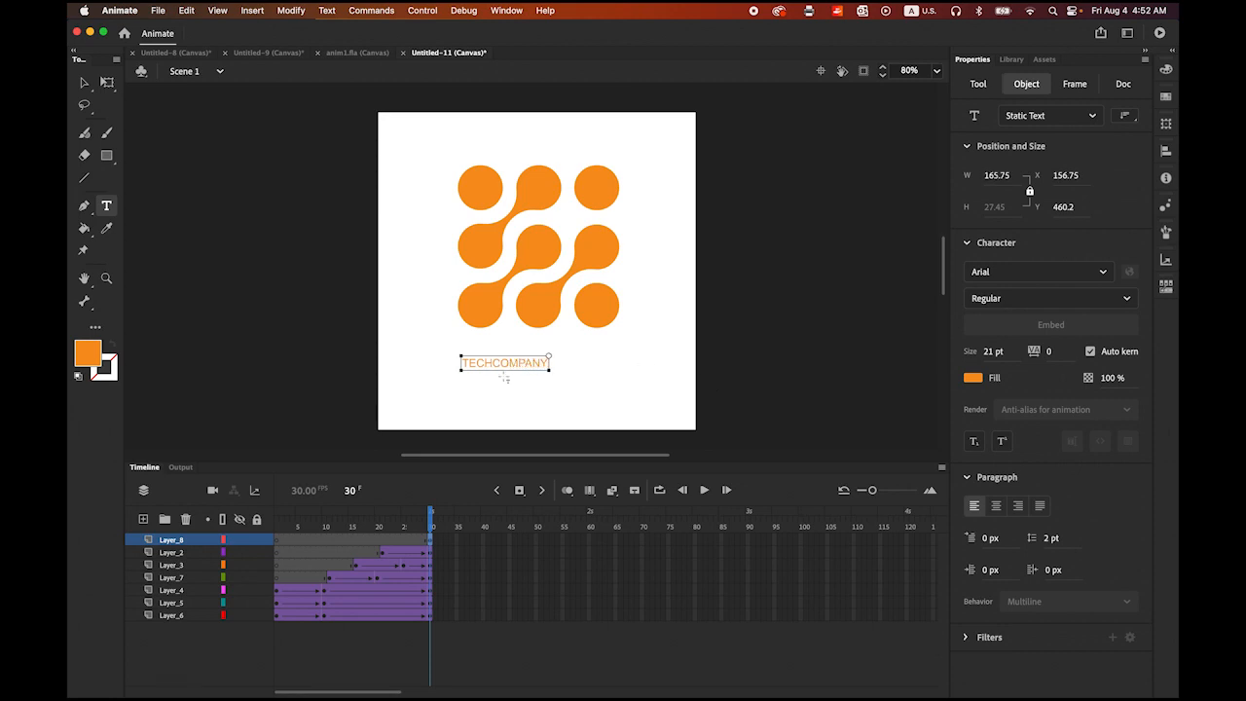
Format the TECH part of the text in Arial Black with a dark blue fill.
{"action": "left_click_drag", "start_coordinate": [494, 362], "coordinate": [432, 361]}
{"action": "left_click", "coordinate": [1100, 271]}
{"action": "left_click", "coordinate": [1101, 272]}
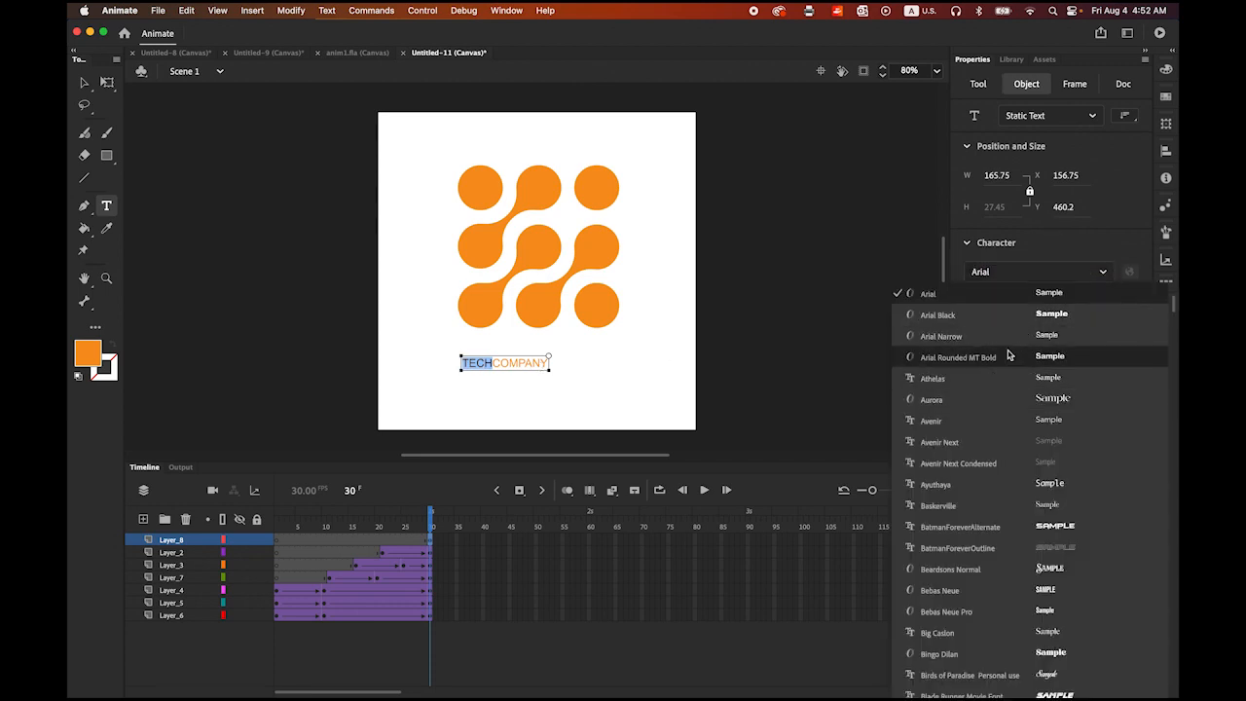
{"action": "left_click", "coordinate": [1013, 317]}
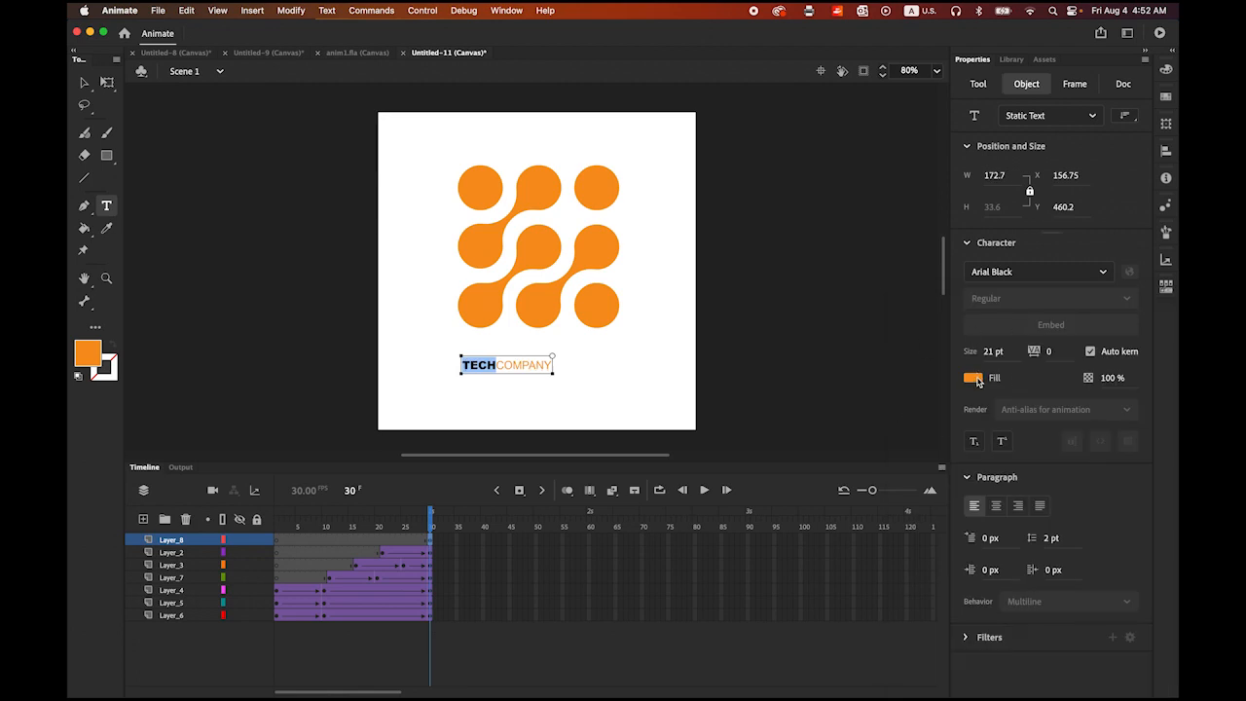
{"action": "left_click", "coordinate": [977, 380]}
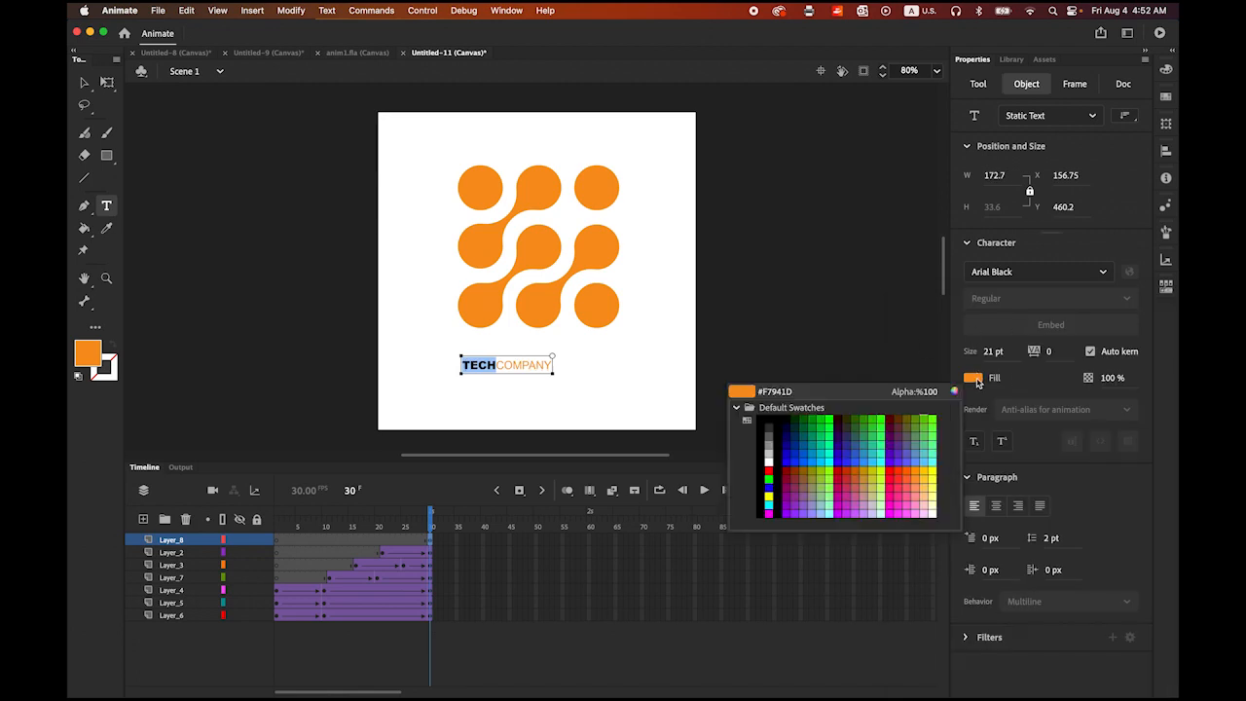
{"action": "left_click", "coordinate": [788, 459]}
Fill the COMPANY part with light blue and move the text block under the logo to about X 220, Y 430.
{"action": "left_click_drag", "start_coordinate": [495, 365], "coordinate": [553, 368]}
{"action": "left_click", "coordinate": [973, 378]}
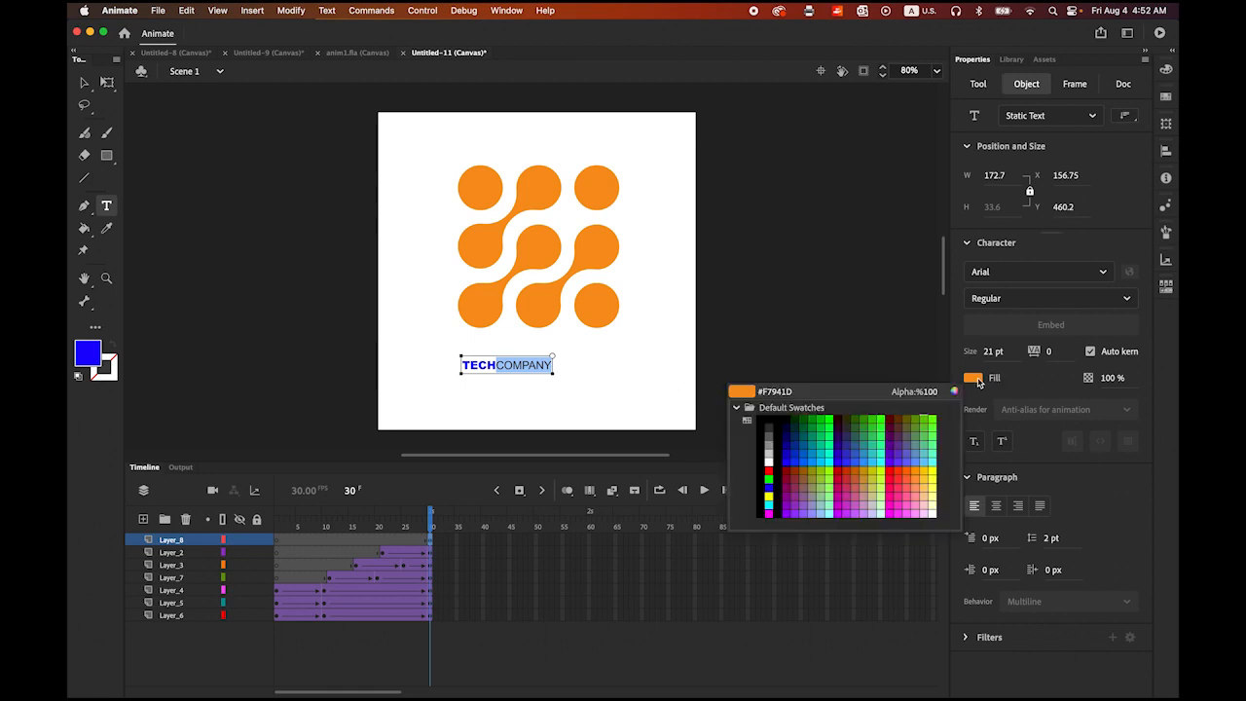
{"action": "left_click", "coordinate": [827, 453]}
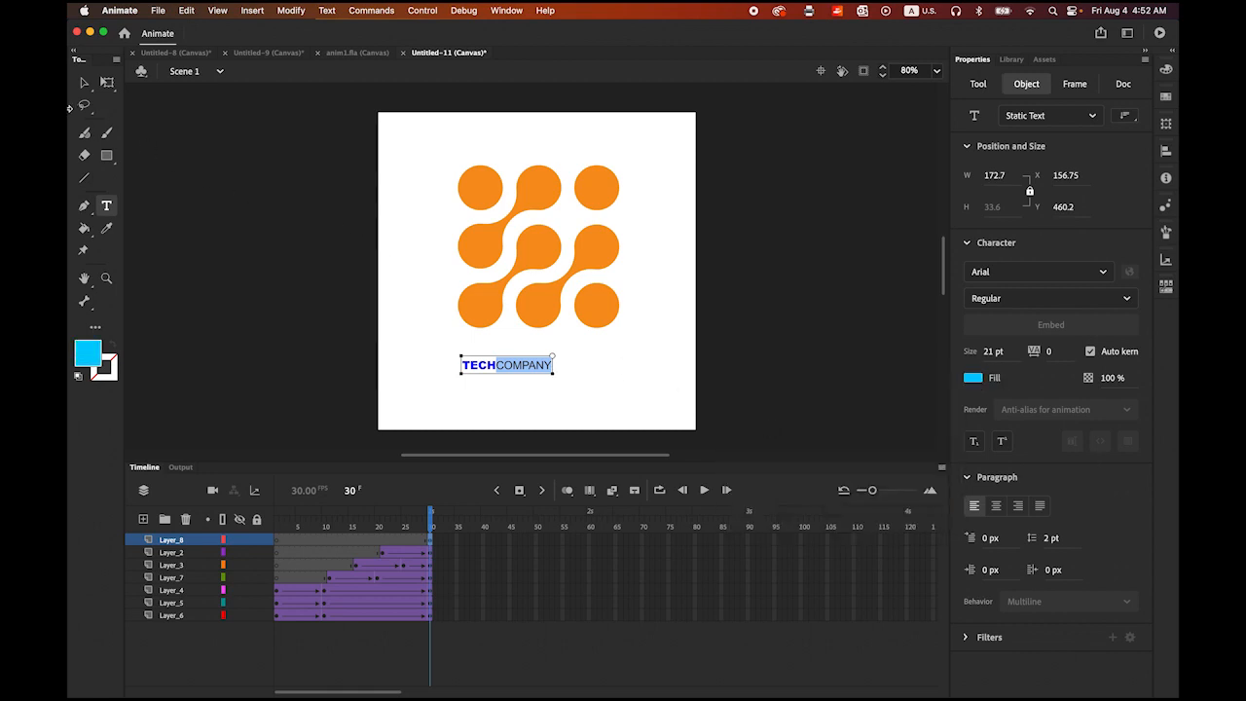
{"action": "left_click", "coordinate": [85, 84]}
{"action": "left_click_drag", "start_coordinate": [492, 368], "coordinate": [526, 352]}
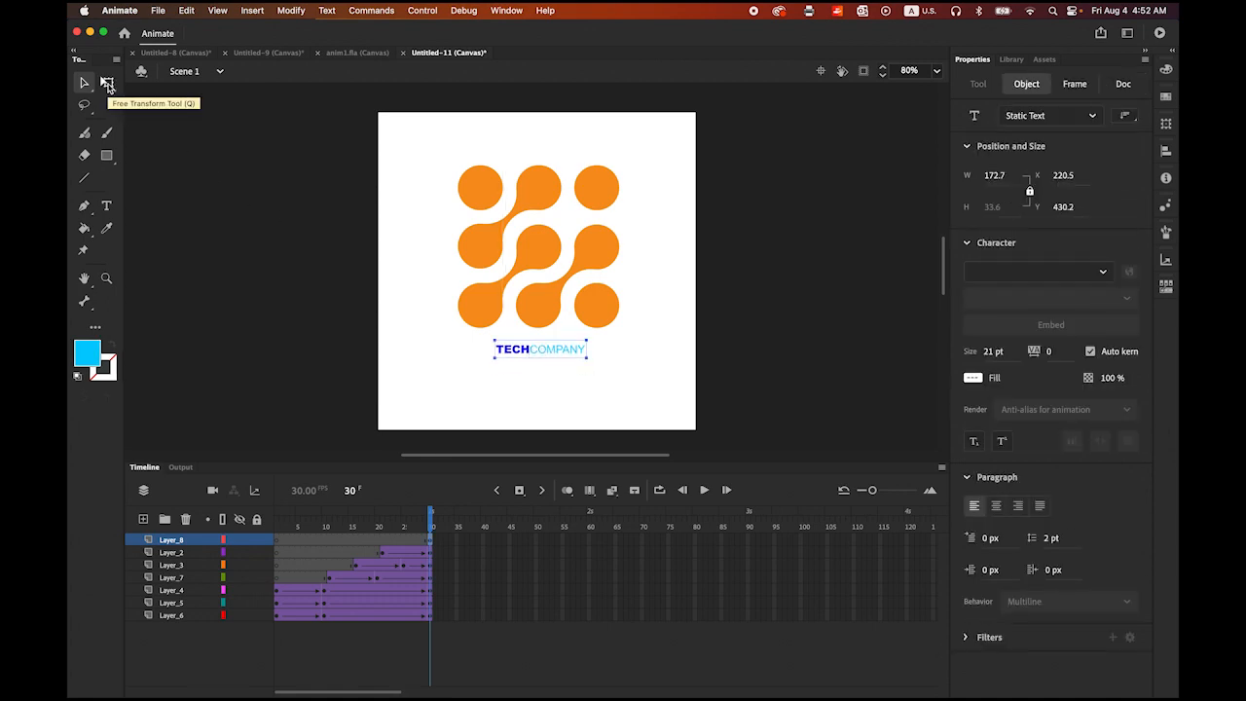
Enlarge the TECHCOMPANY text from its center to about 310 px wide and nudge it horizontally to X 148.
{"action": "left_click", "coordinate": [108, 84]}
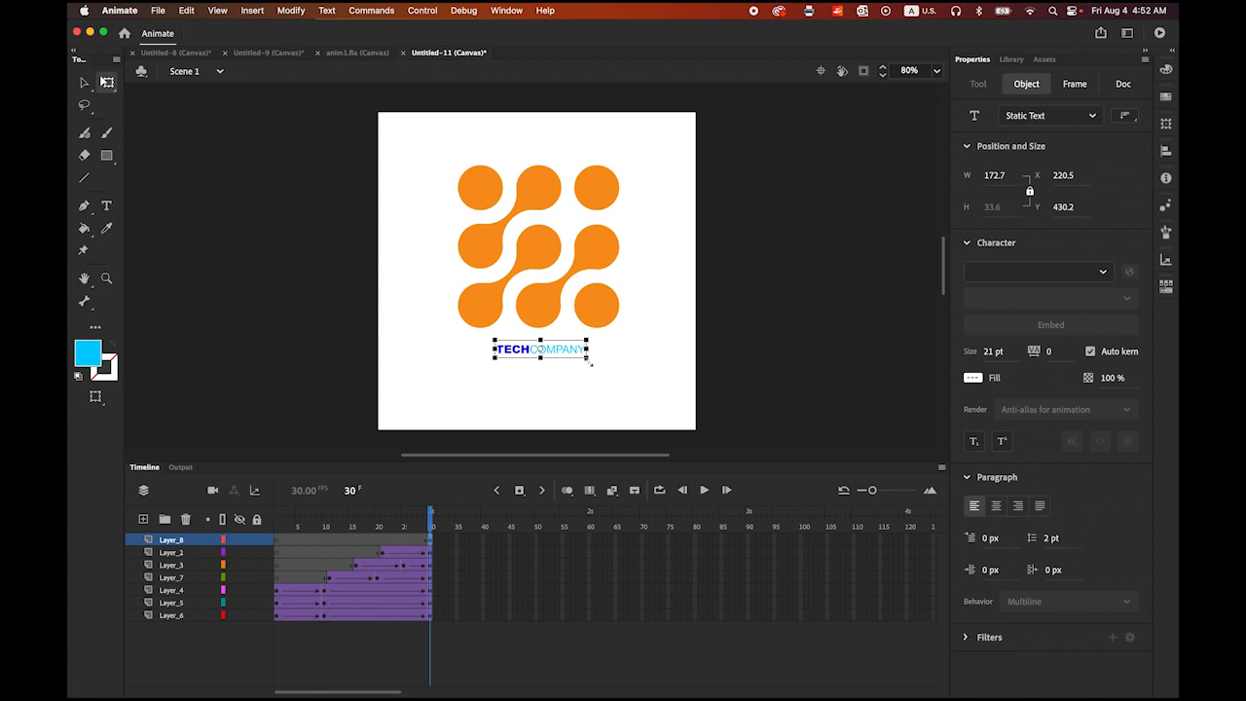
{"action": "left_click_drag", "start_coordinate": [590, 362], "coordinate": [624, 381]}
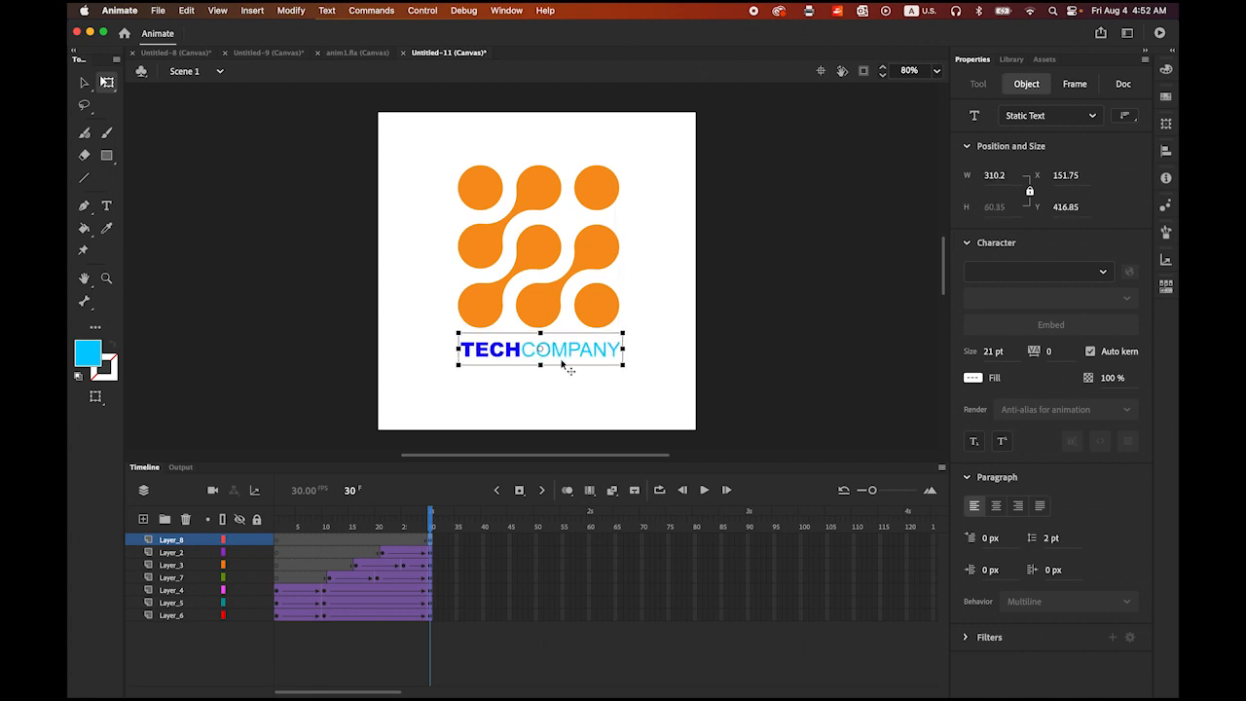
{"action": "left_click", "coordinate": [666, 410]}
{"action": "left_click", "coordinate": [569, 356]}
{"action": "key", "text": "Left"}
{"action": "key", "text": "Left"}
{"action": "key", "text": "Left"}
{"action": "key", "text": "Left"}
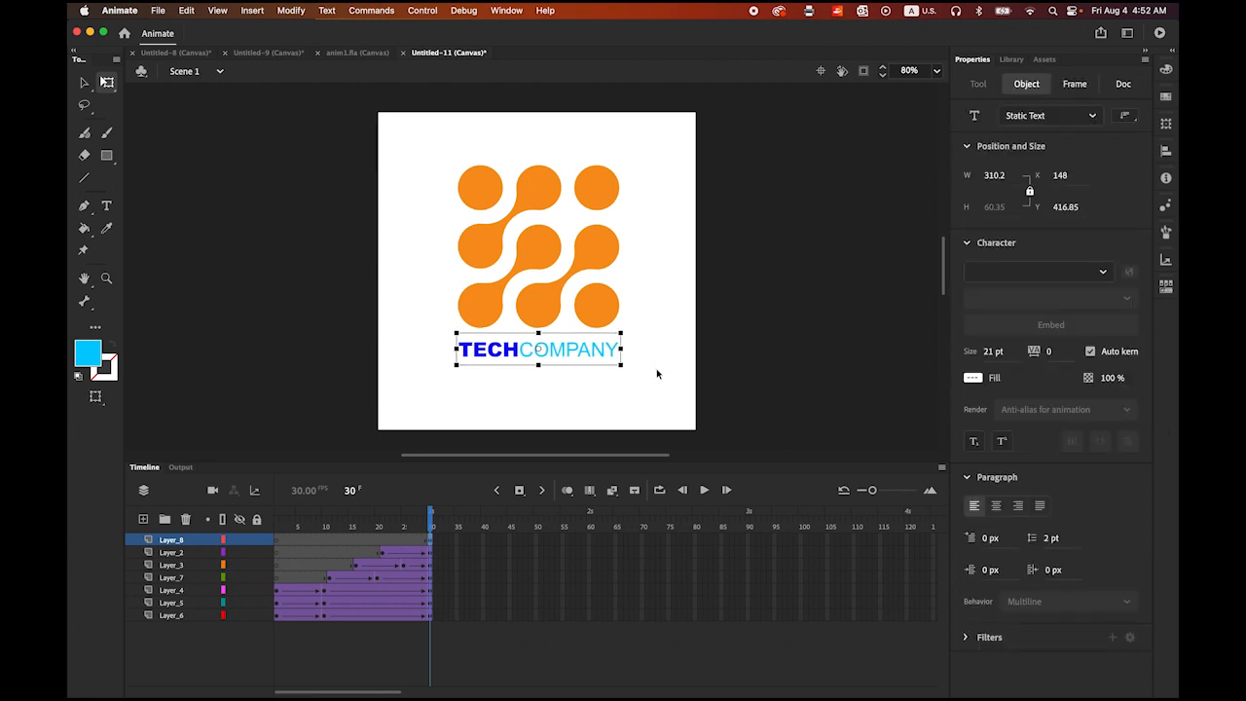
{"action": "left_click", "coordinate": [659, 376]}
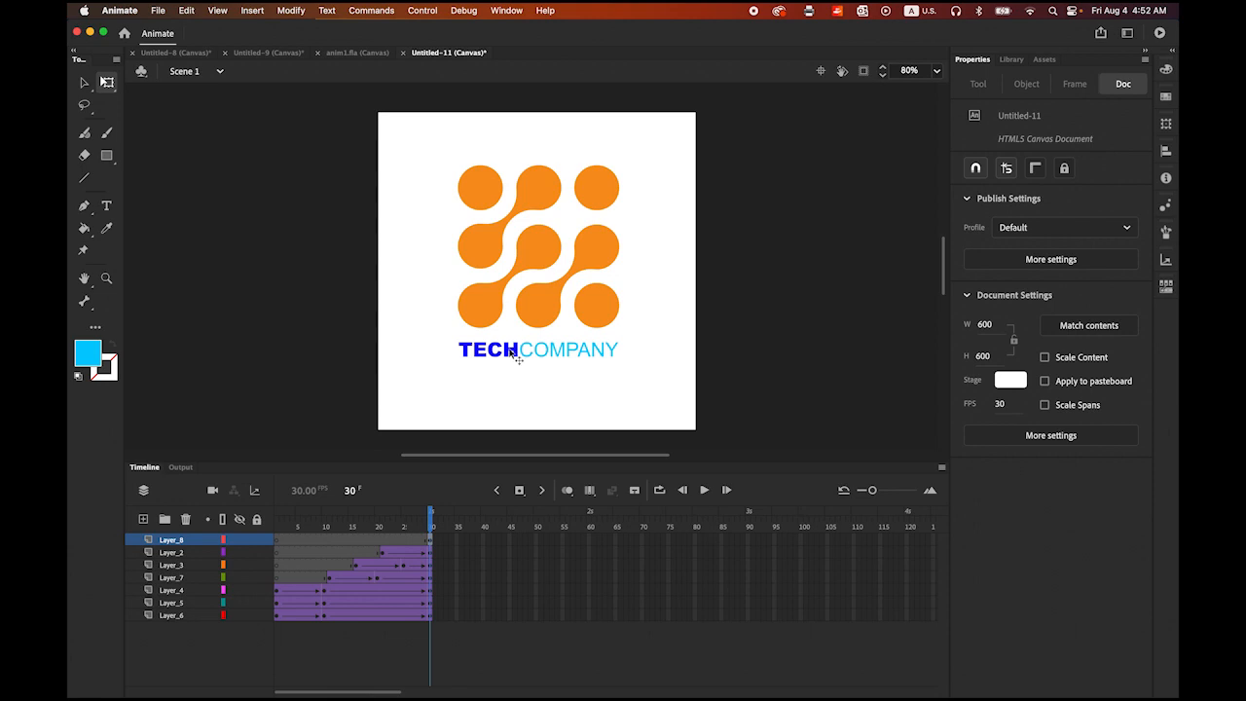
Break the TECHCOMPANY text apart into single letters and distribute them to separate layers.
{"action": "left_click", "coordinate": [84, 82]}
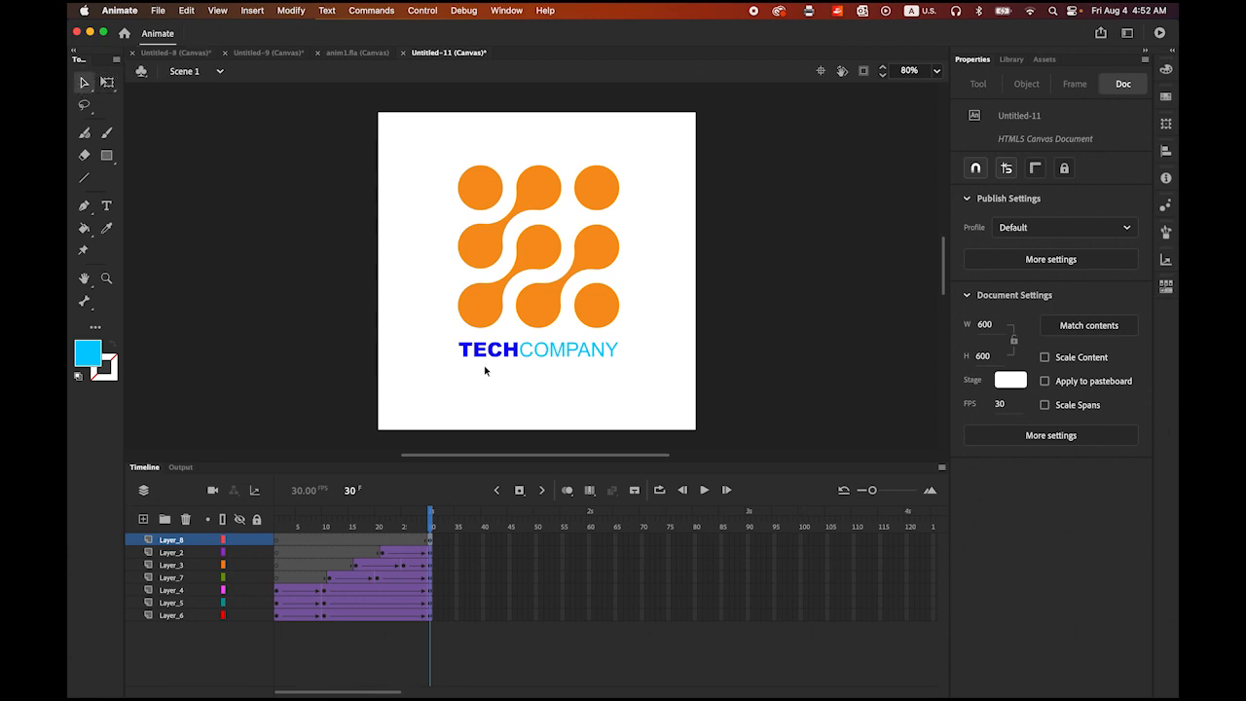
{"action": "left_click_drag", "start_coordinate": [425, 344], "coordinate": [648, 389]}
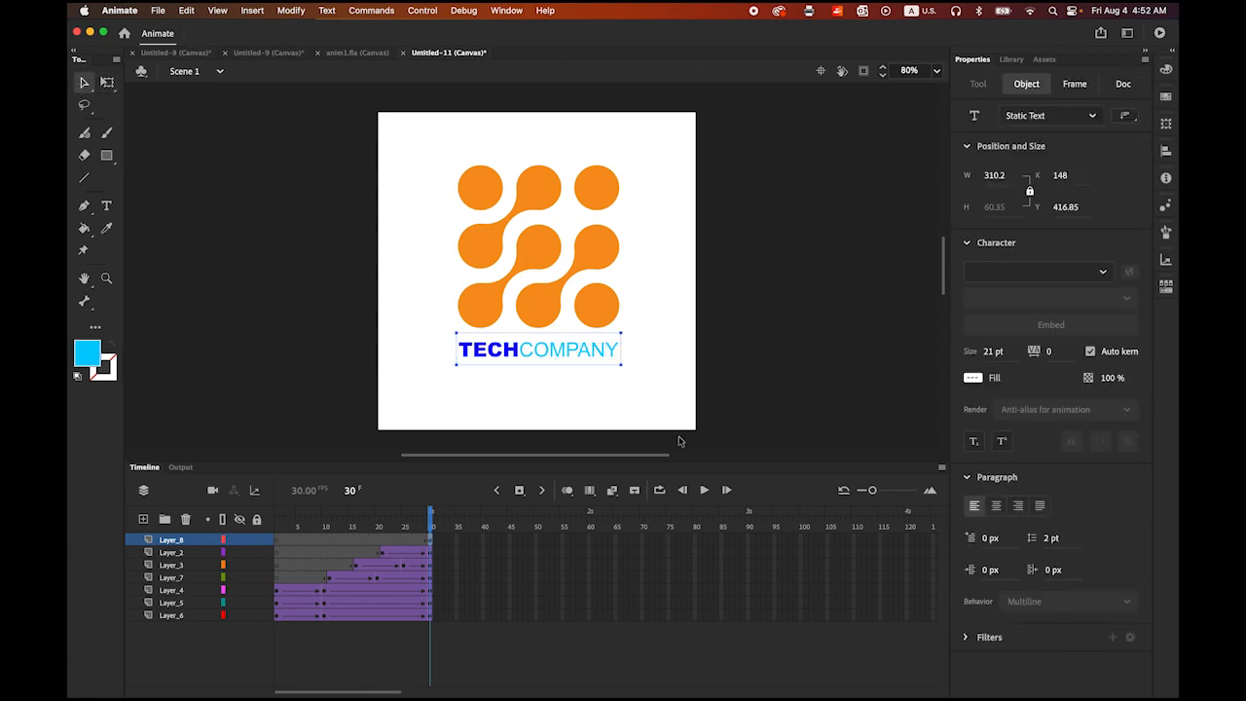
{"action": "left_click", "coordinate": [297, 11]}
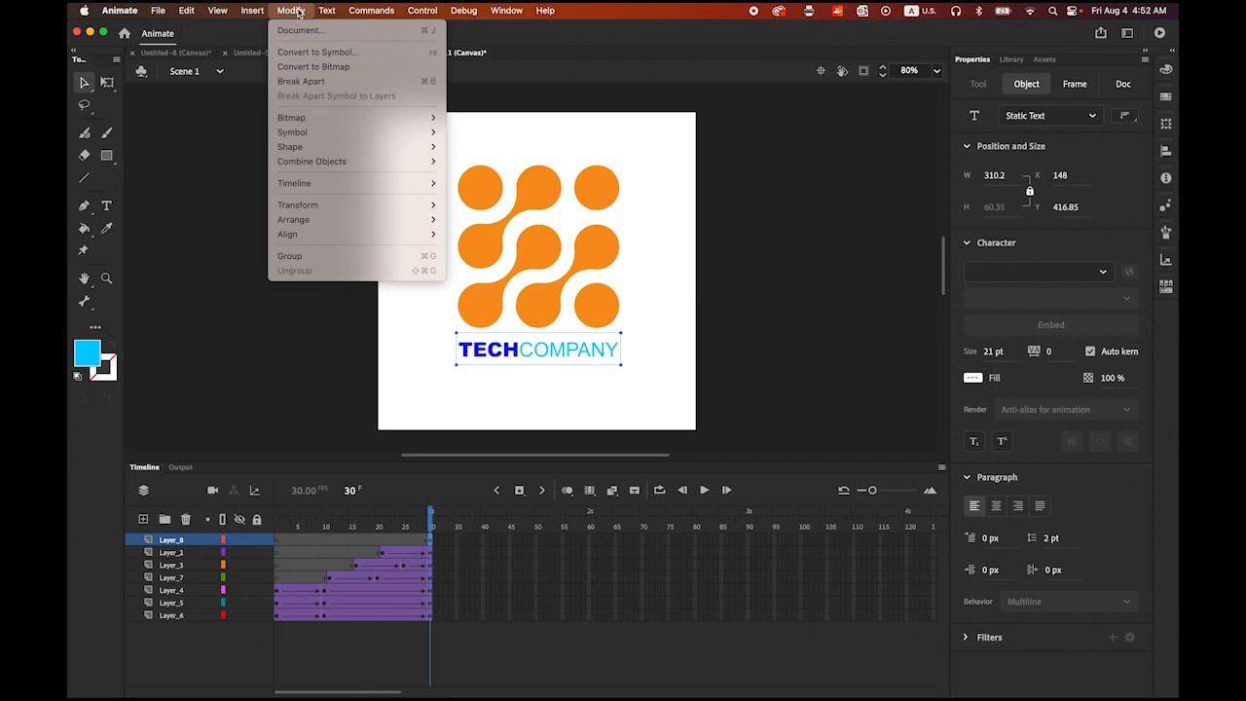
{"action": "left_click", "coordinate": [316, 83]}
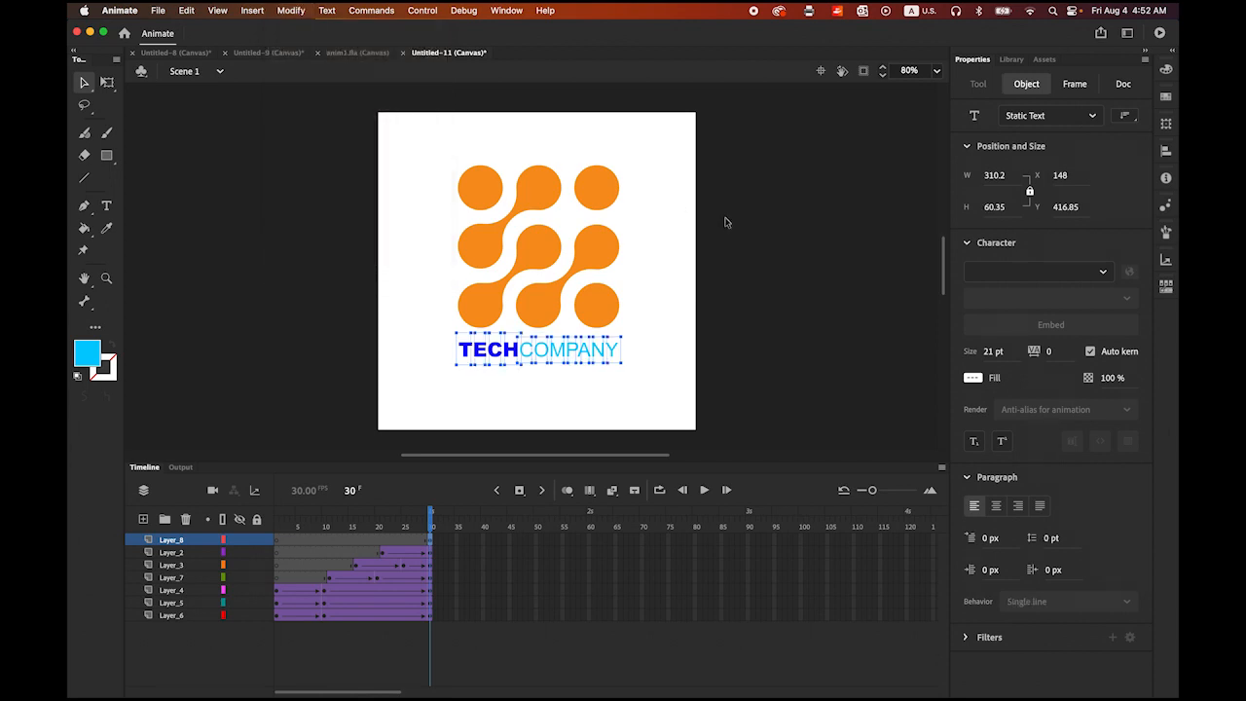
{"action": "left_click", "coordinate": [288, 9]}
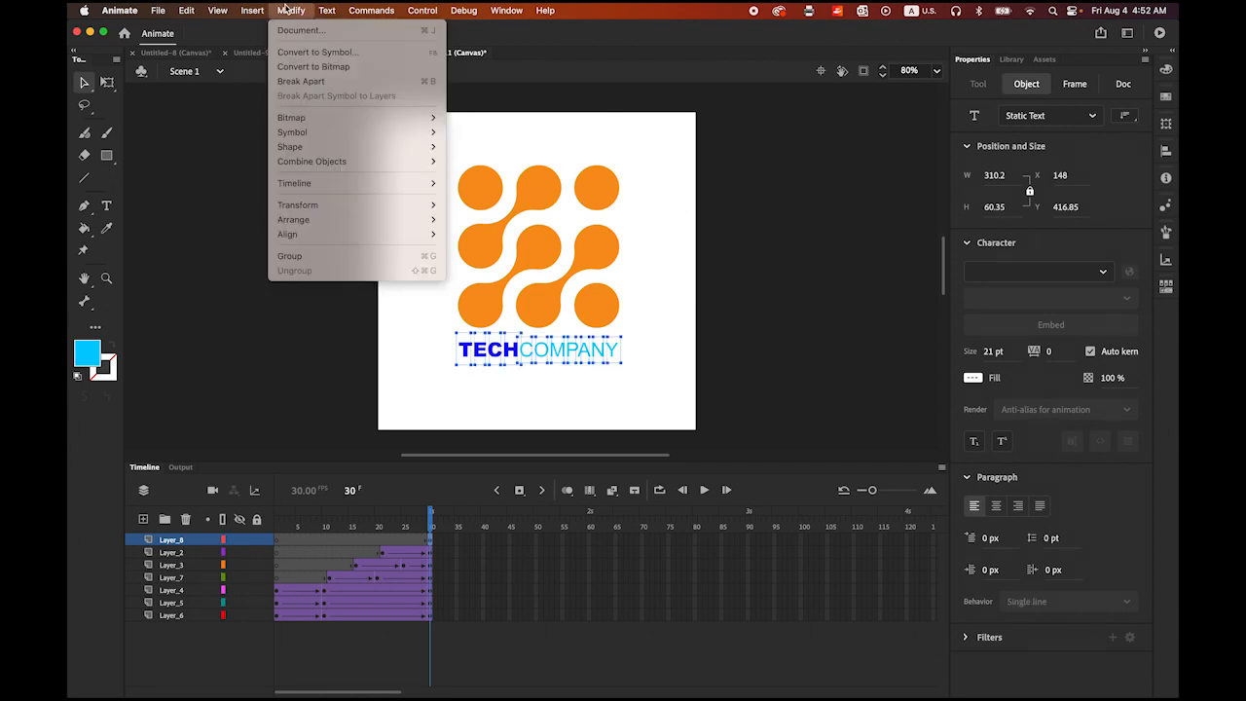
{"action": "mouse_move", "coordinate": [334, 183]}
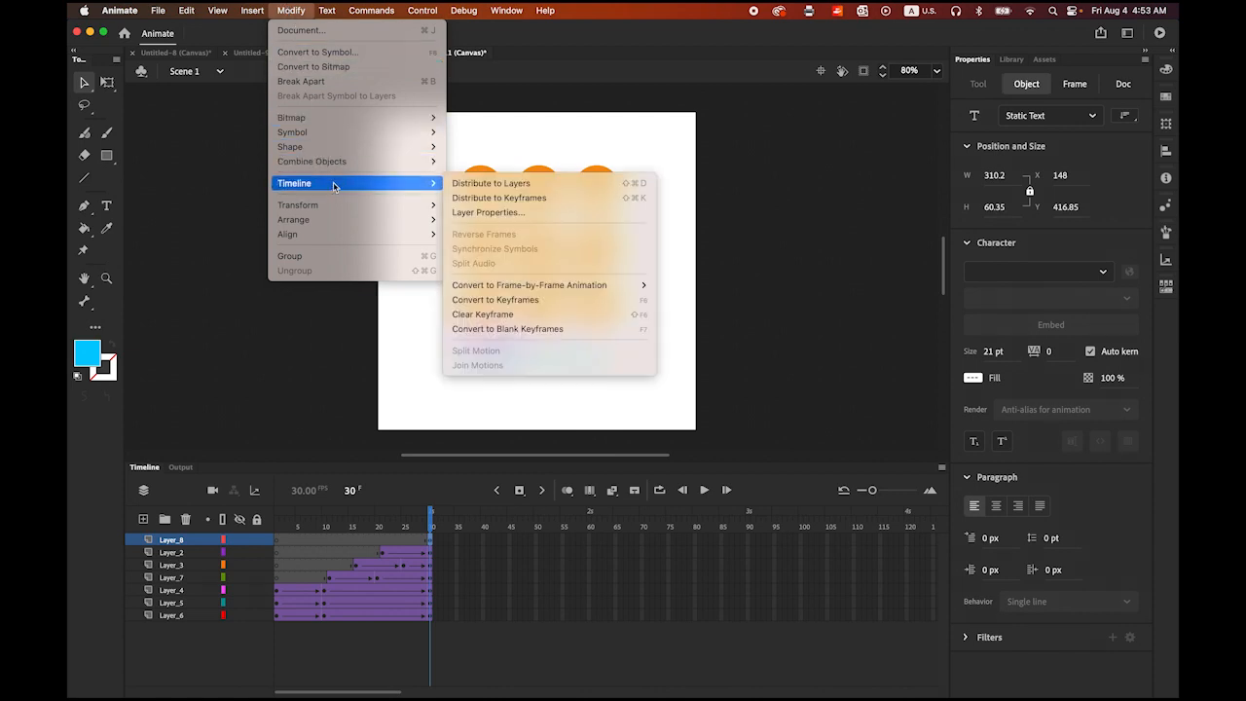
{"action": "left_click", "coordinate": [525, 182]}
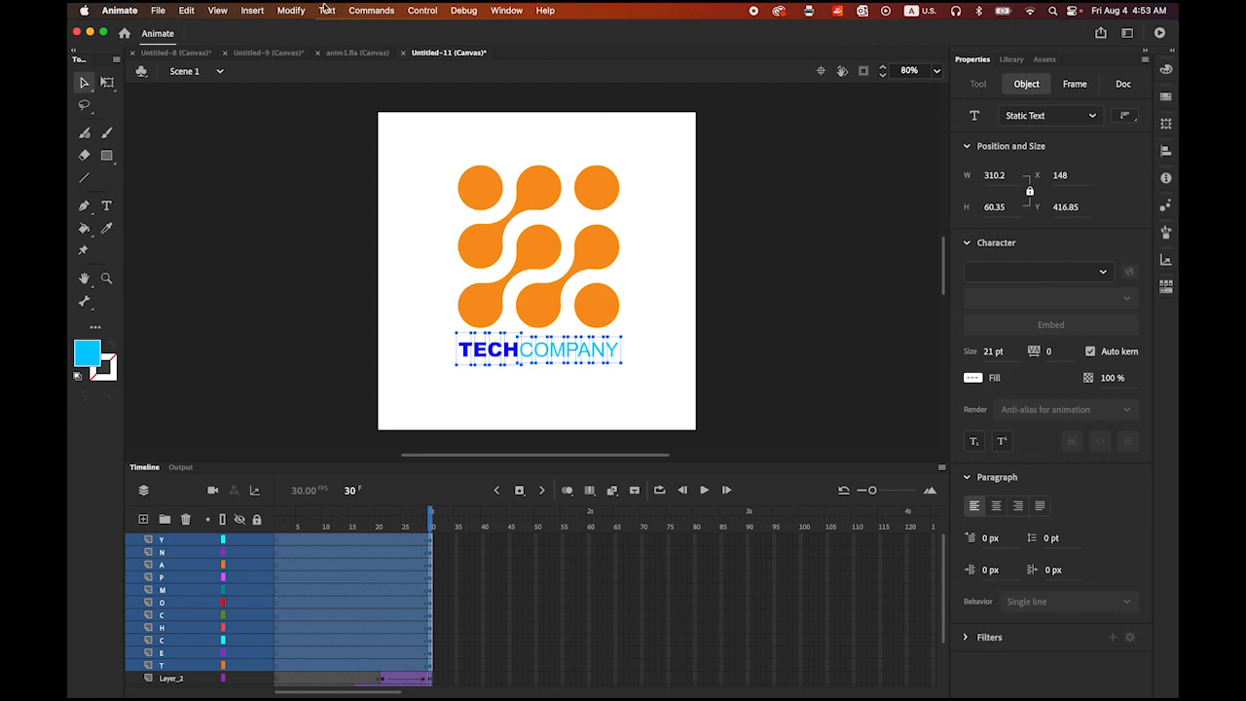
Break the letters apart into shapes and insert keyframes at frame 40 on all letter layers.
{"action": "left_click", "coordinate": [291, 10]}
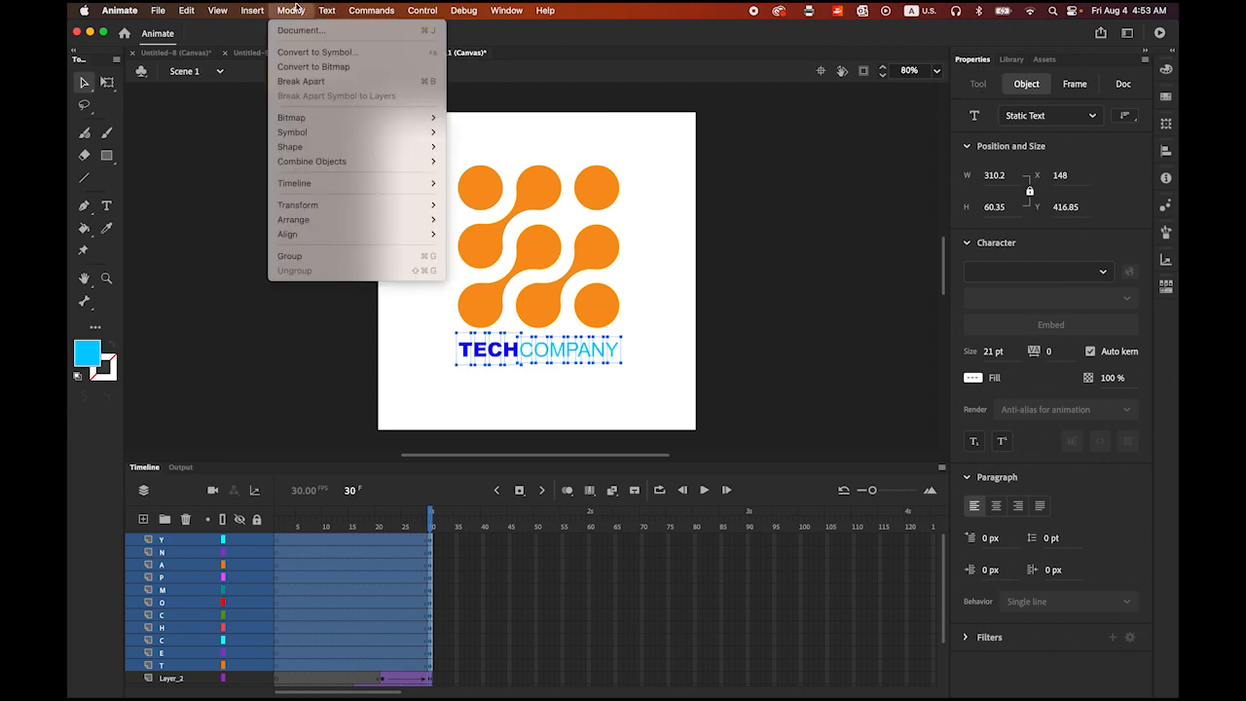
{"action": "left_click", "coordinate": [301, 80]}
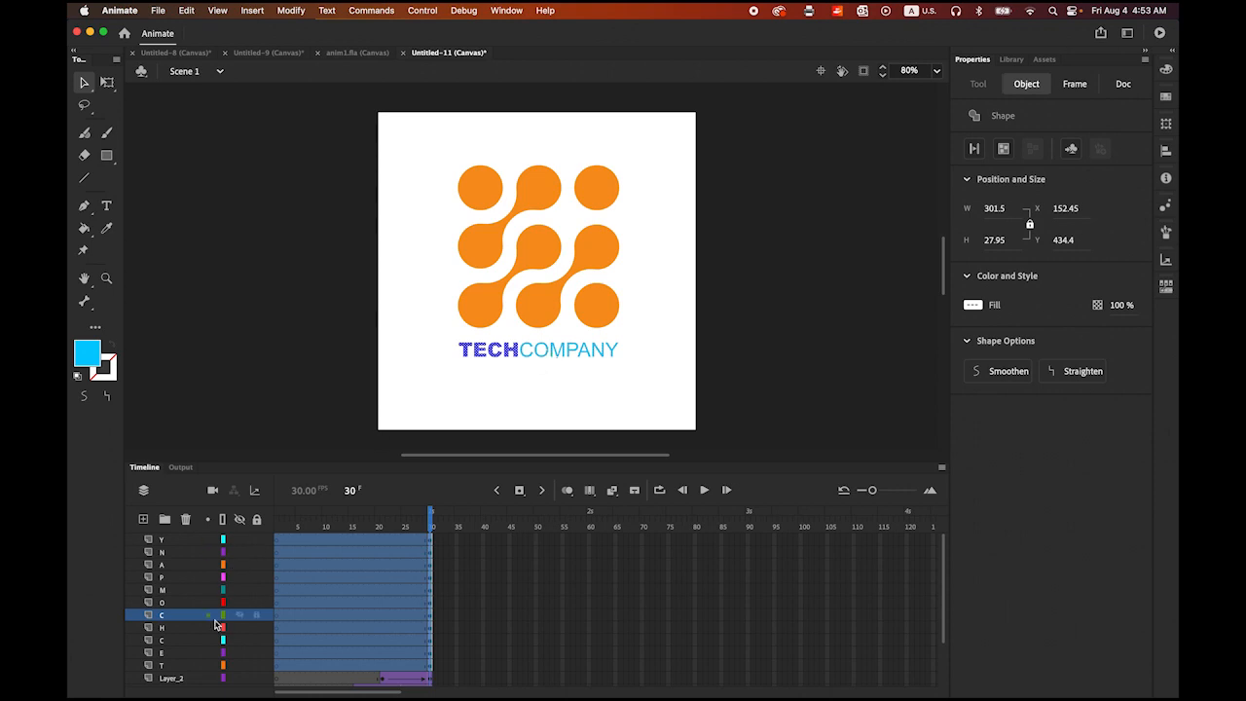
{"action": "left_click", "coordinate": [429, 666]}
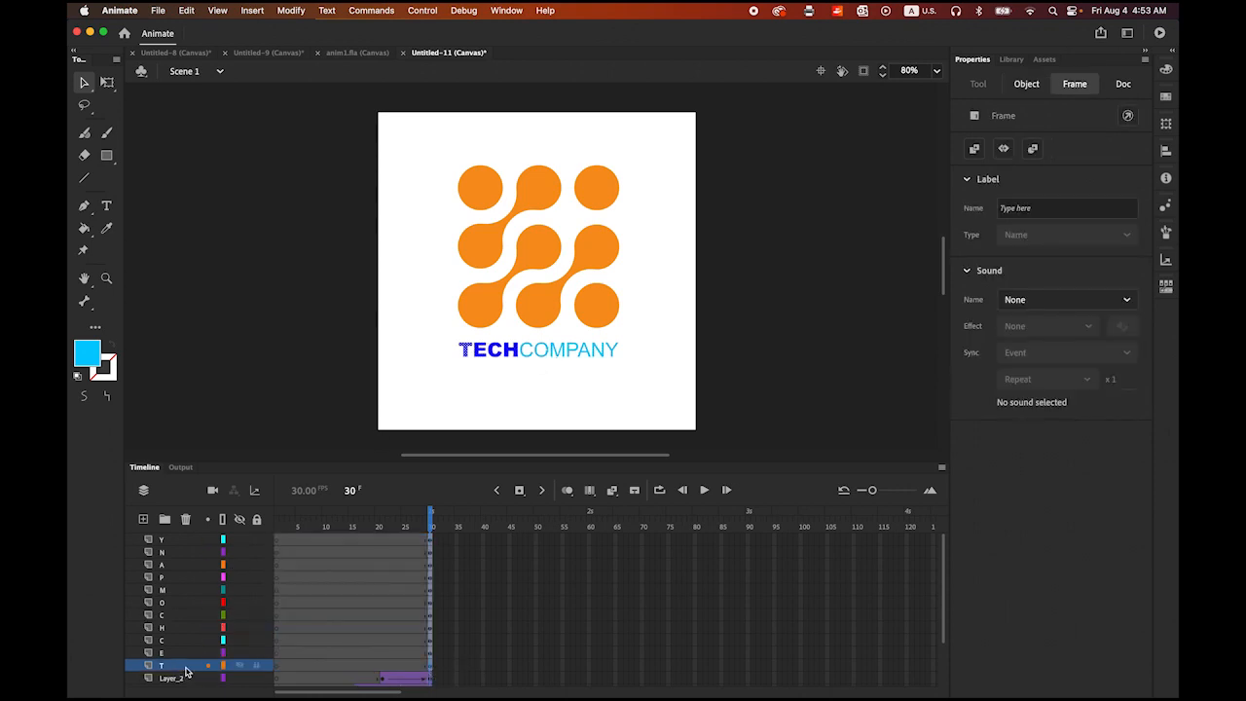
{"action": "left_click", "coordinate": [484, 667]}
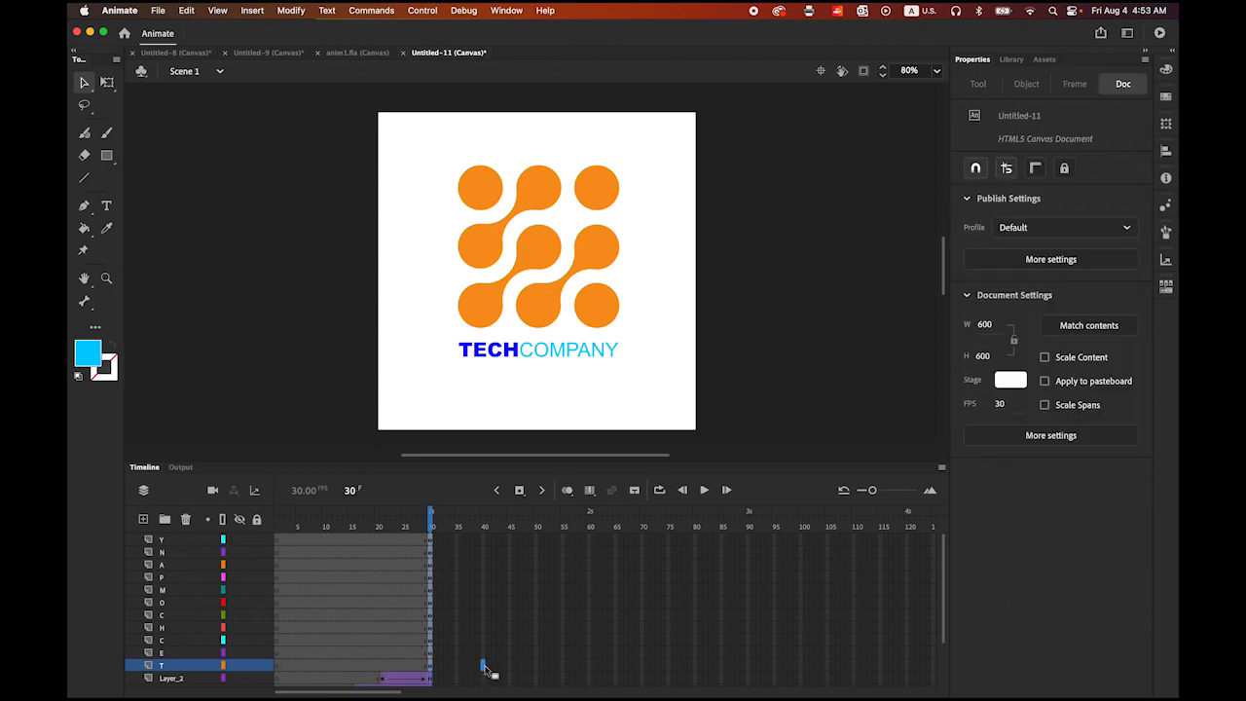
{"action": "left_click", "coordinate": [484, 540], "text": "shift"}
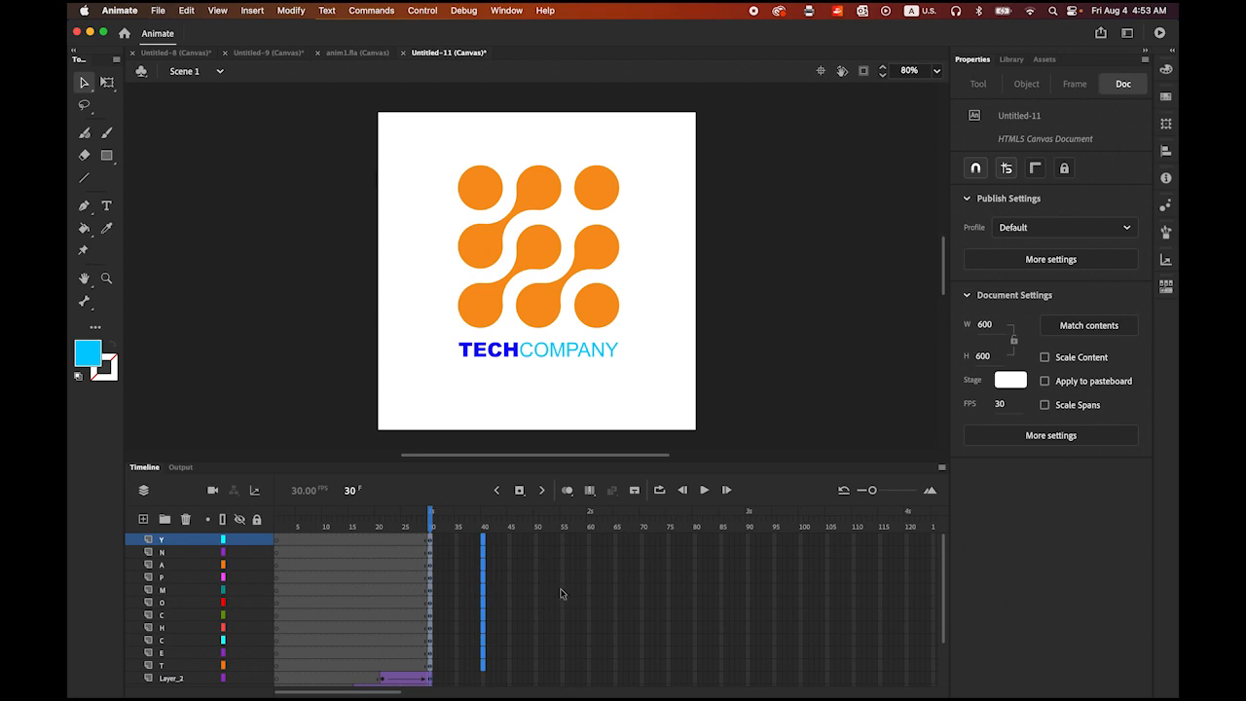
{"action": "left_click", "coordinate": [520, 490]}
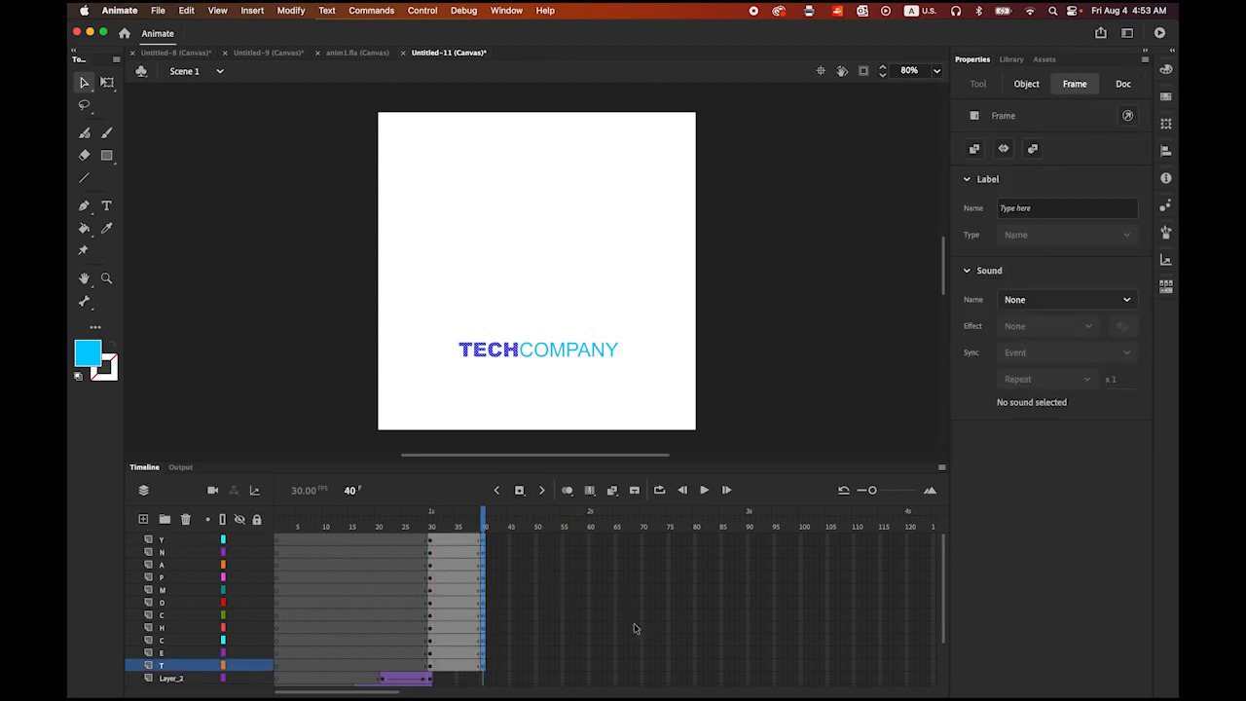
Create classic tweens on all the letter layers, from T up to Y.
{"action": "left_click", "coordinate": [167, 544], "text": "shift"}
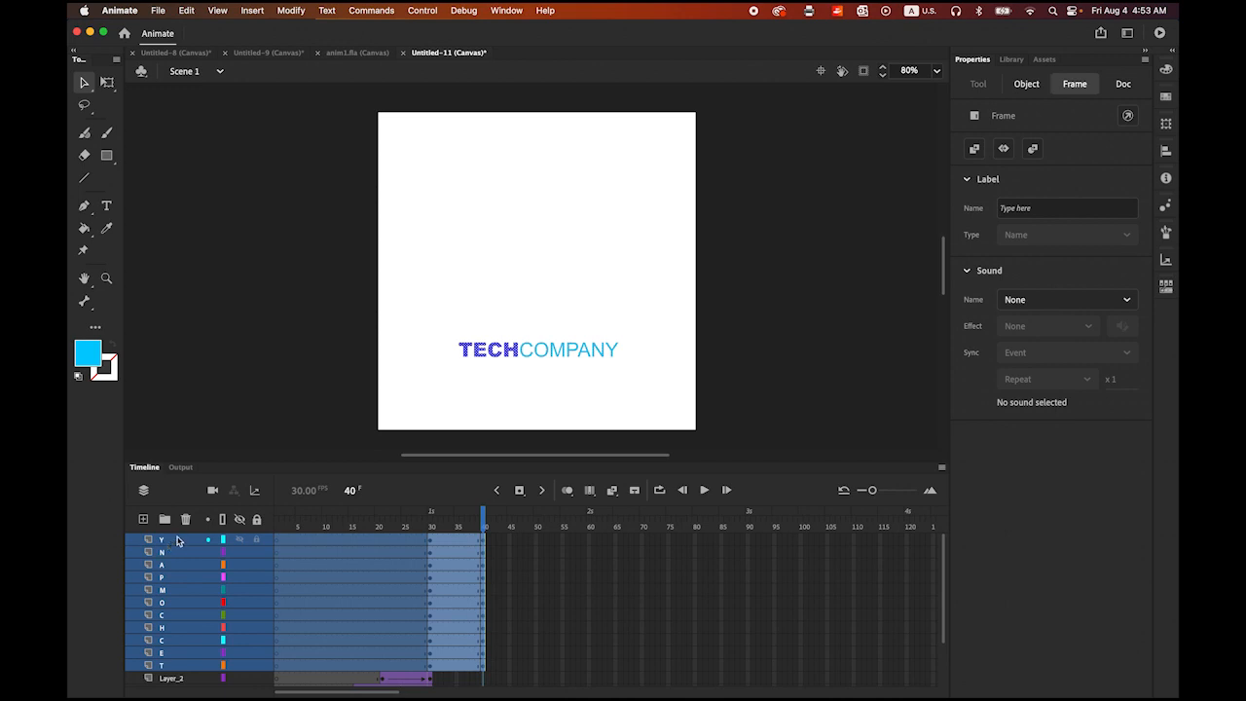
{"action": "right_click", "coordinate": [458, 582]}
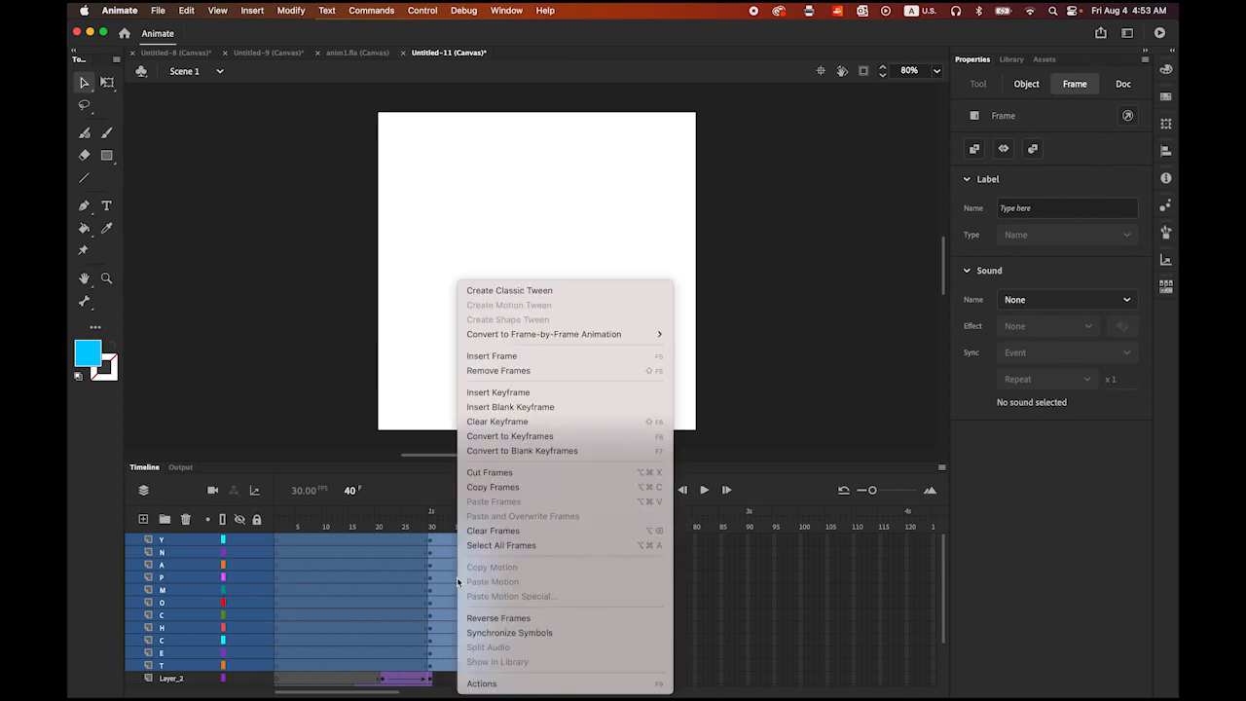
{"action": "left_click", "coordinate": [544, 292]}
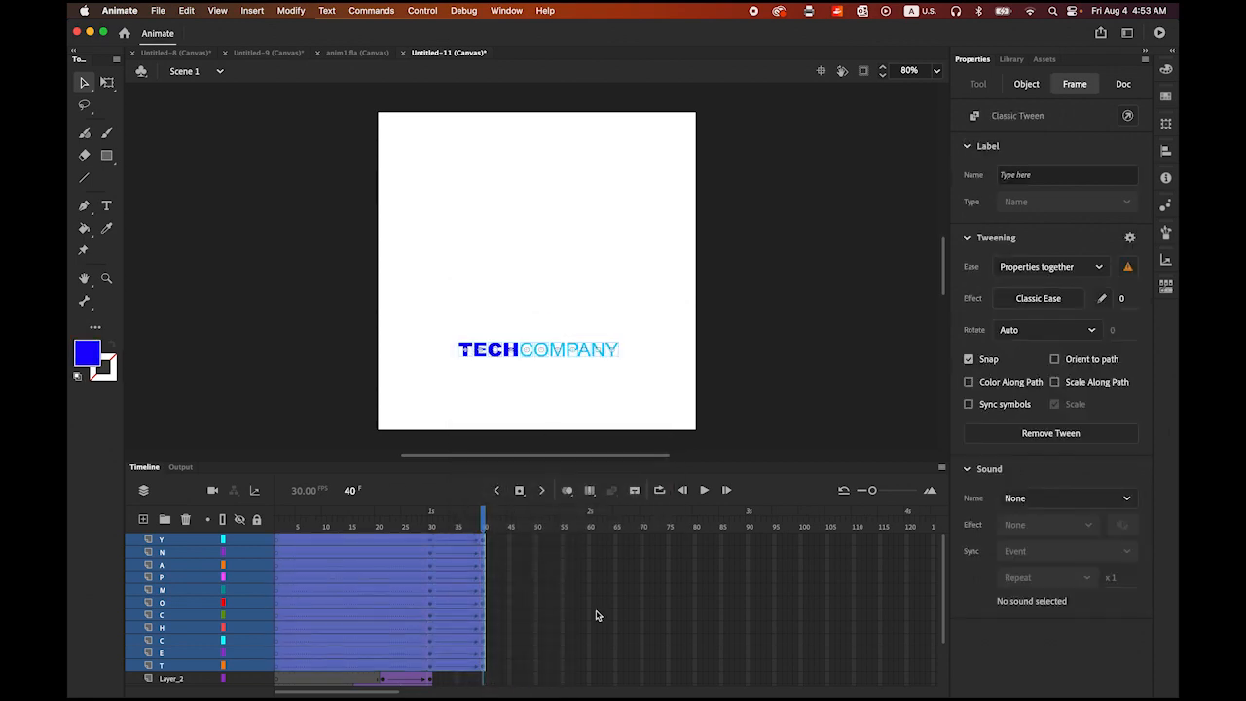
{"action": "left_click", "coordinate": [307, 410]}
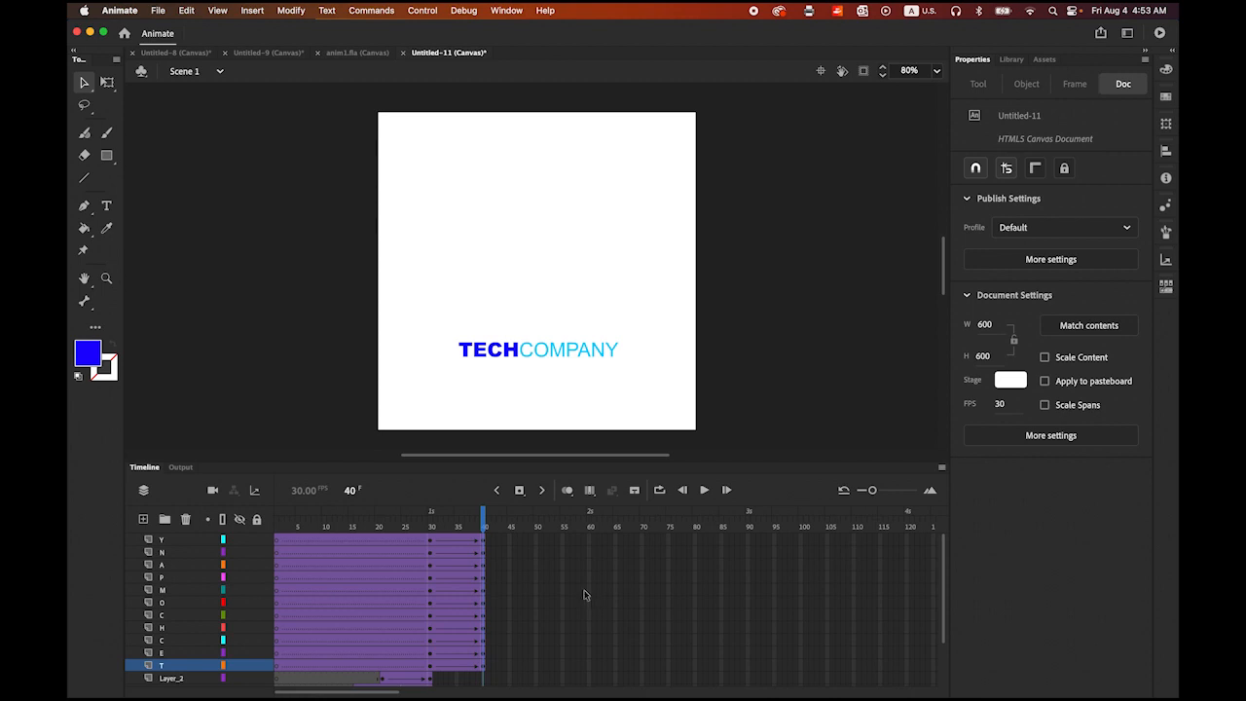
Scale all the letters to 300% in their frame 30 keyframes.
{"action": "left_click_drag", "start_coordinate": [484, 523], "coordinate": [430, 526]}
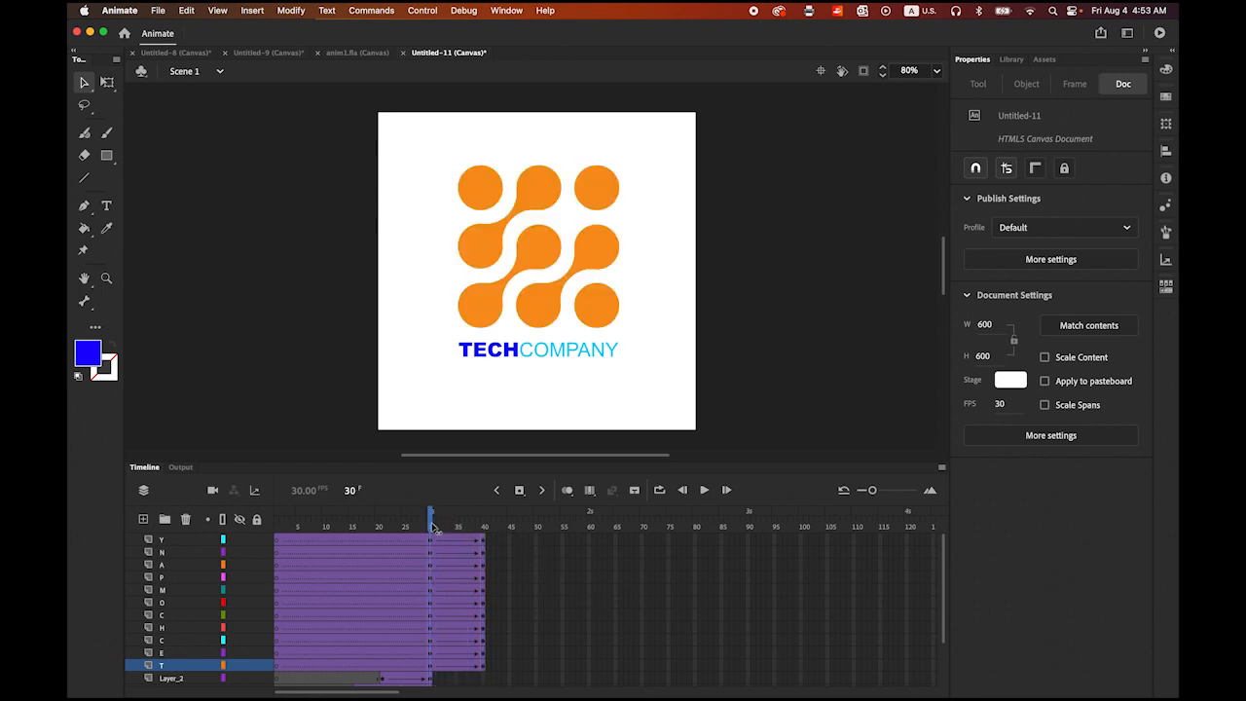
{"action": "mouse_move", "coordinate": [691, 696]}
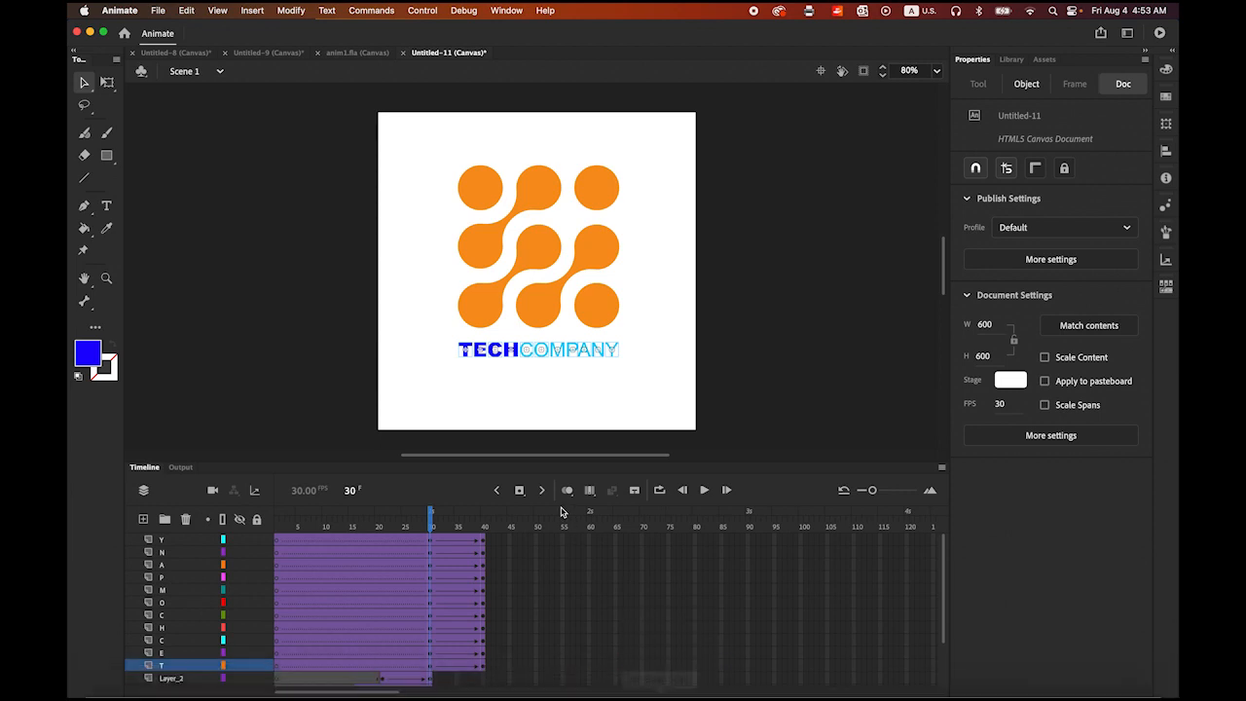
{"action": "left_click", "coordinate": [432, 670]}
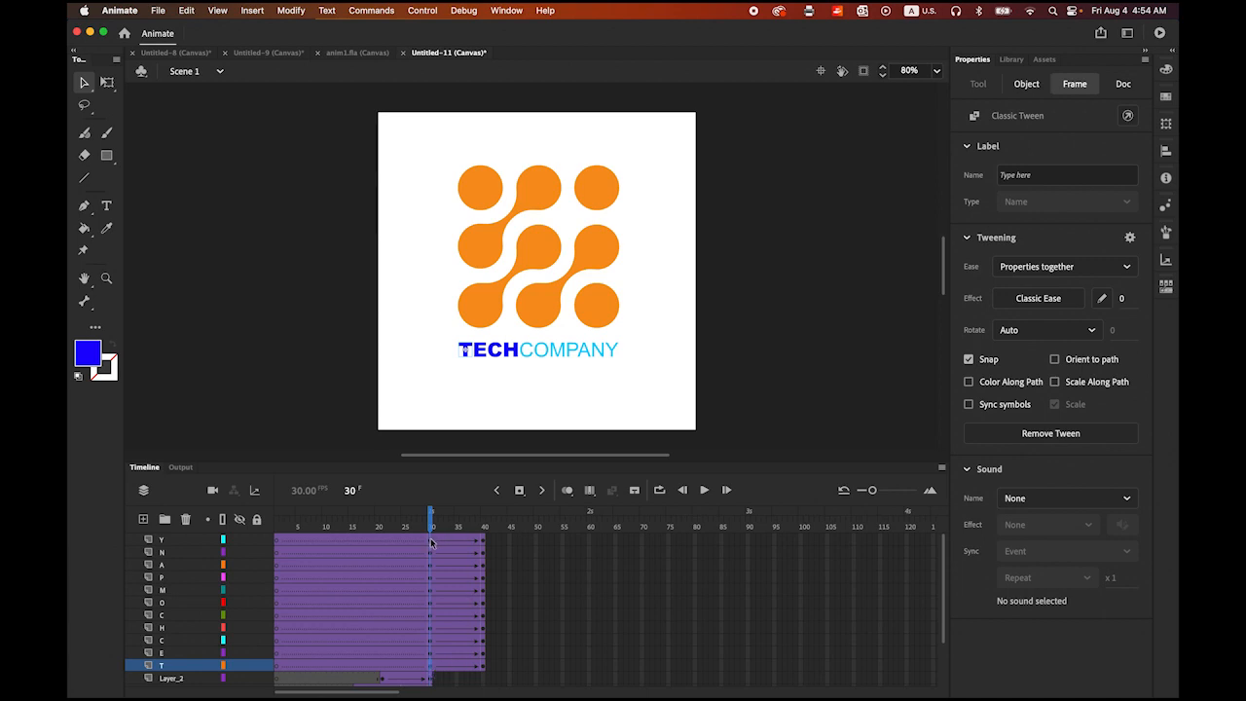
{"action": "left_click", "coordinate": [431, 542], "text": "shift"}
{"action": "left_click", "coordinate": [1167, 125]}
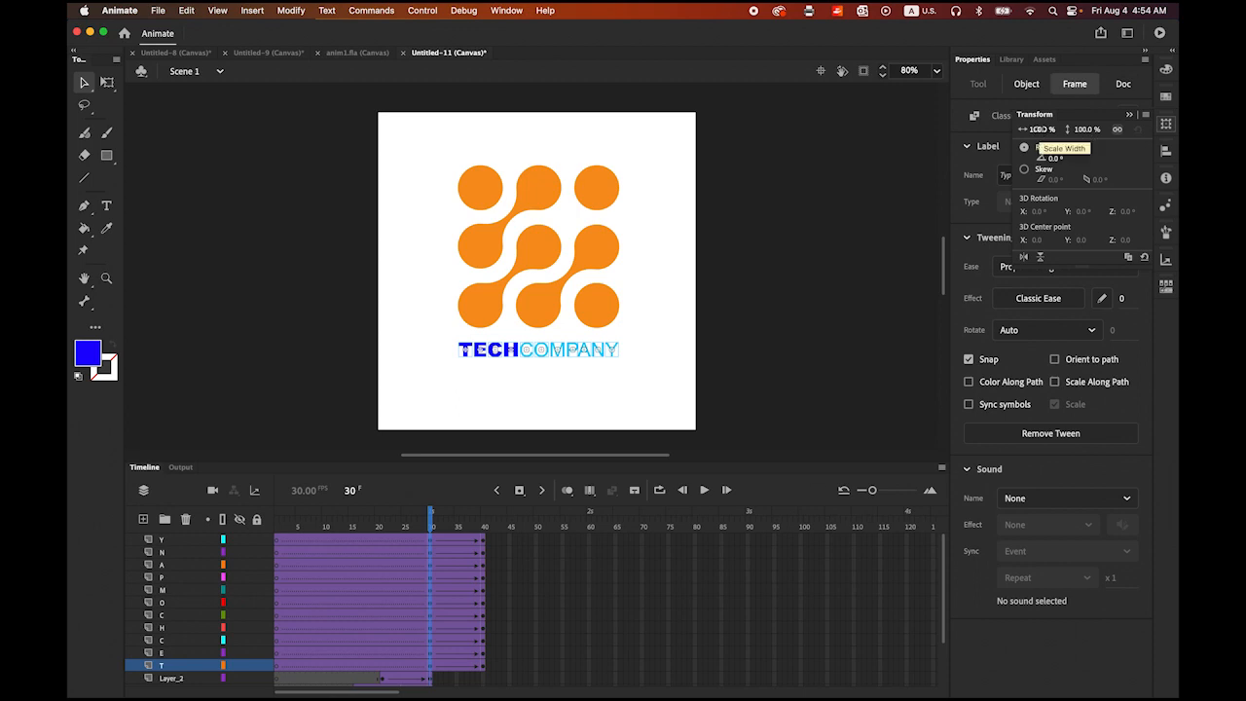
{"action": "left_click", "coordinate": [1040, 130]}
{"action": "type", "text": "300"}
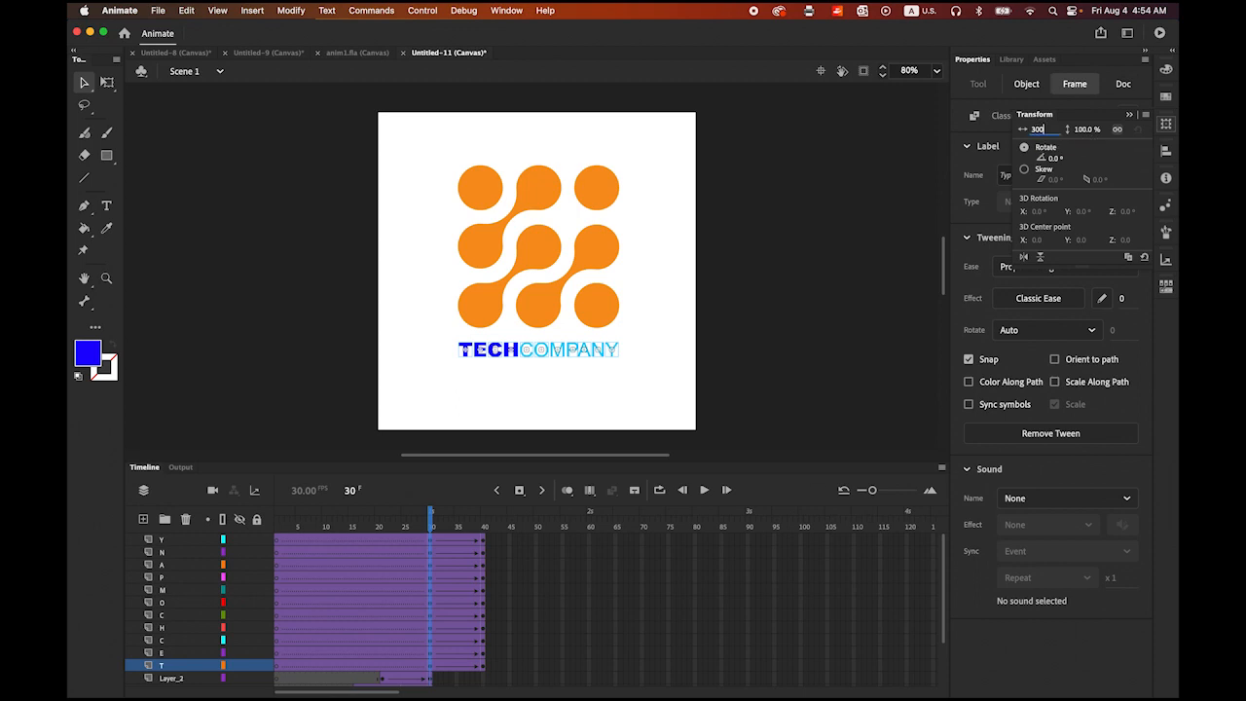
{"action": "key", "text": "Return"}
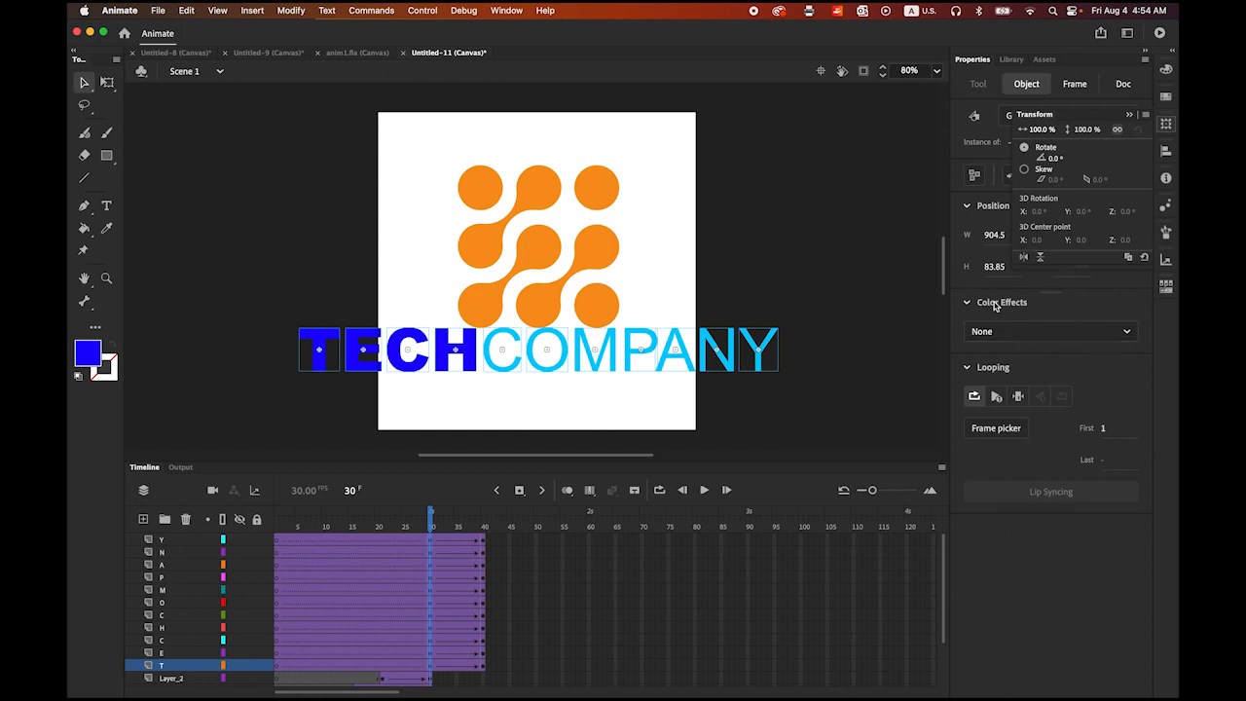
Set the letters' Alpha color effect to 0% at frame 30 and play the animation.
{"action": "left_click", "coordinate": [1127, 334]}
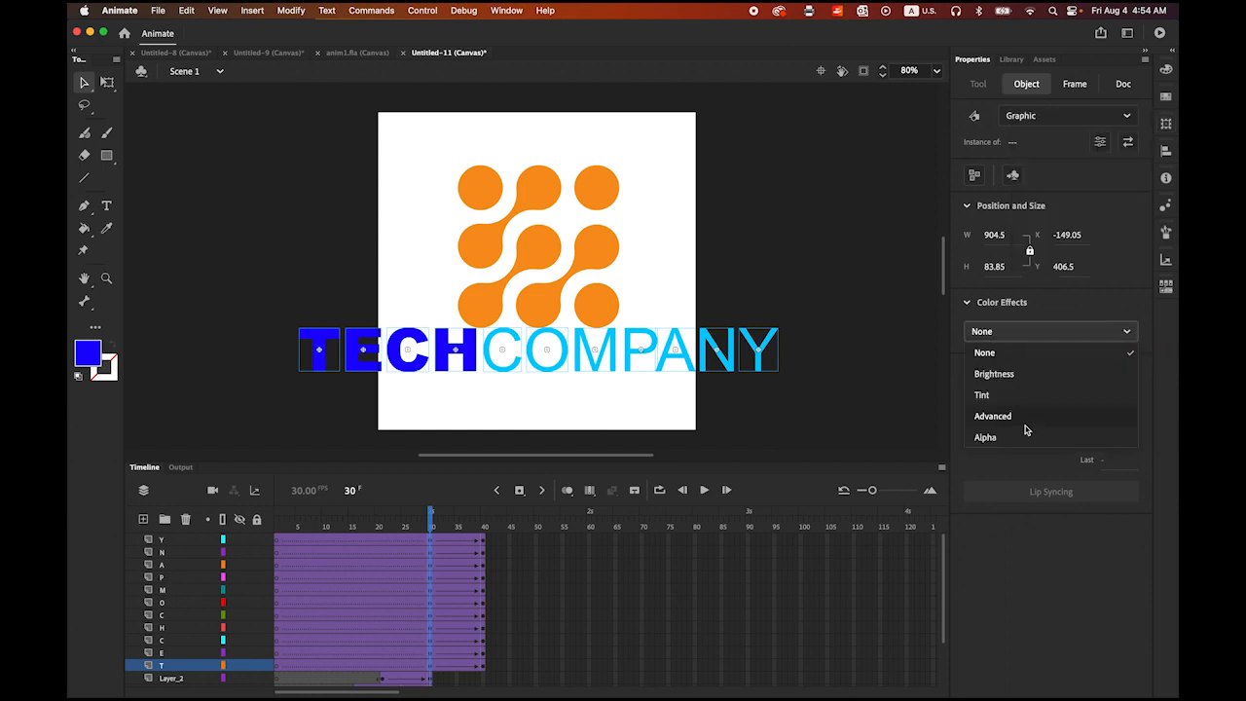
{"action": "left_click", "coordinate": [1022, 436]}
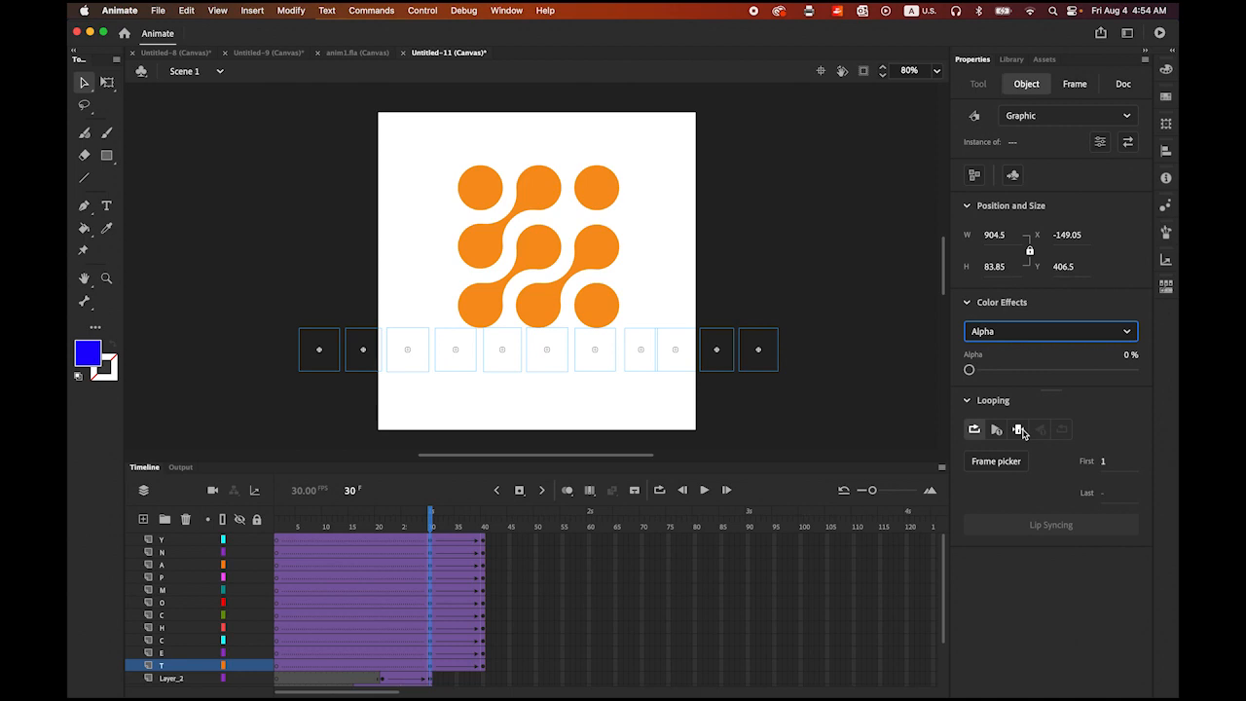
{"action": "left_click", "coordinate": [706, 490]}
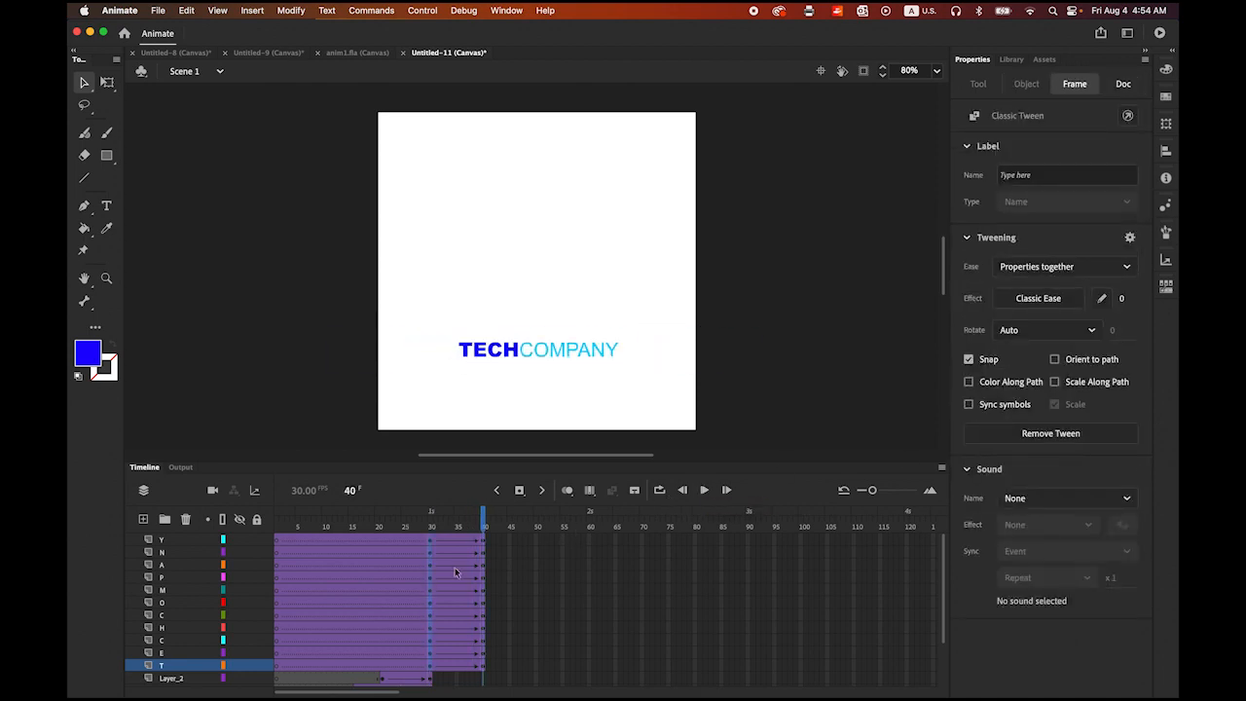
Stagger the letter tweens in 5-frame increments by shifting the E, C, H and second C layers to end at frames 45, 50, 55 and 60.
{"action": "left_click", "coordinate": [165, 667]}
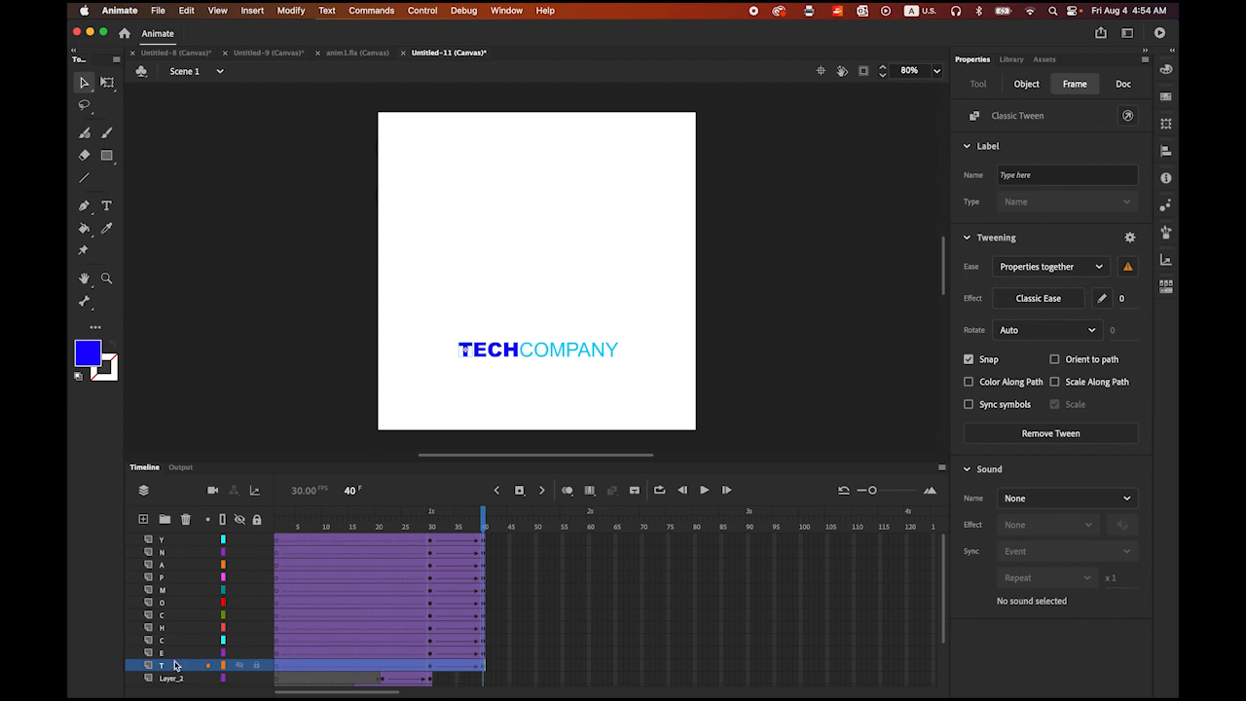
{"action": "left_click", "coordinate": [174, 652]}
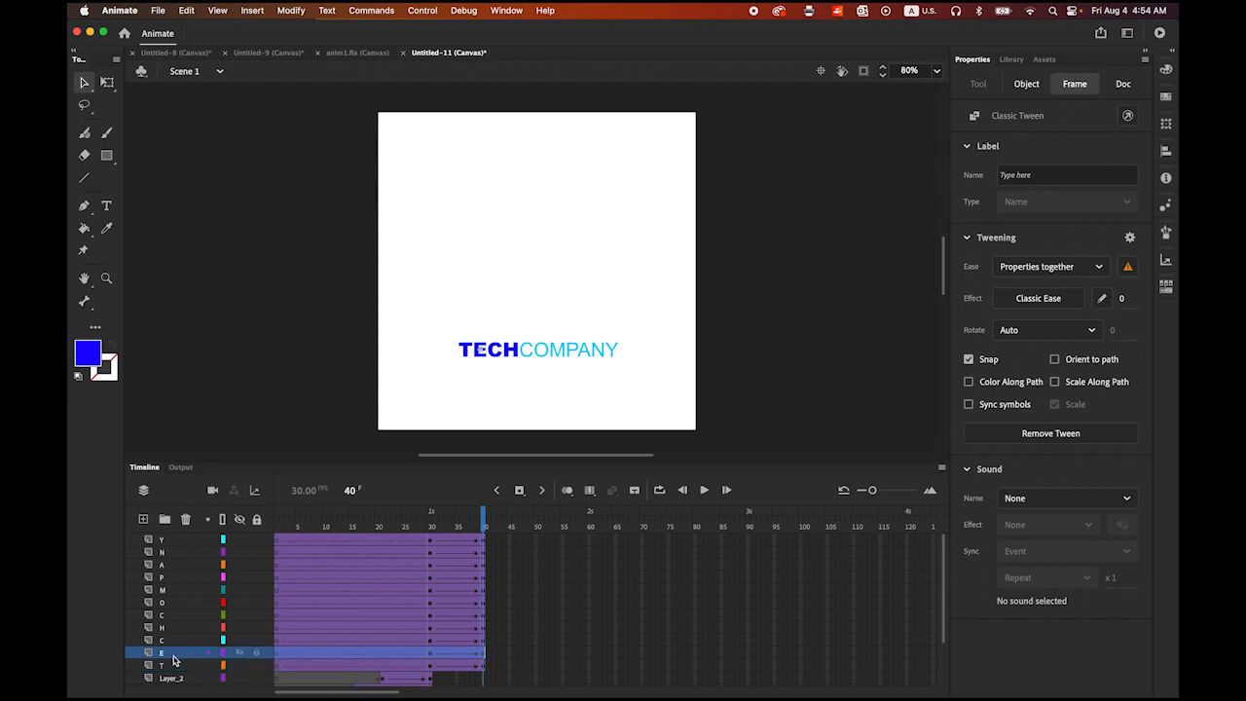
{"action": "left_click_drag", "start_coordinate": [467, 659], "coordinate": [491, 657]}
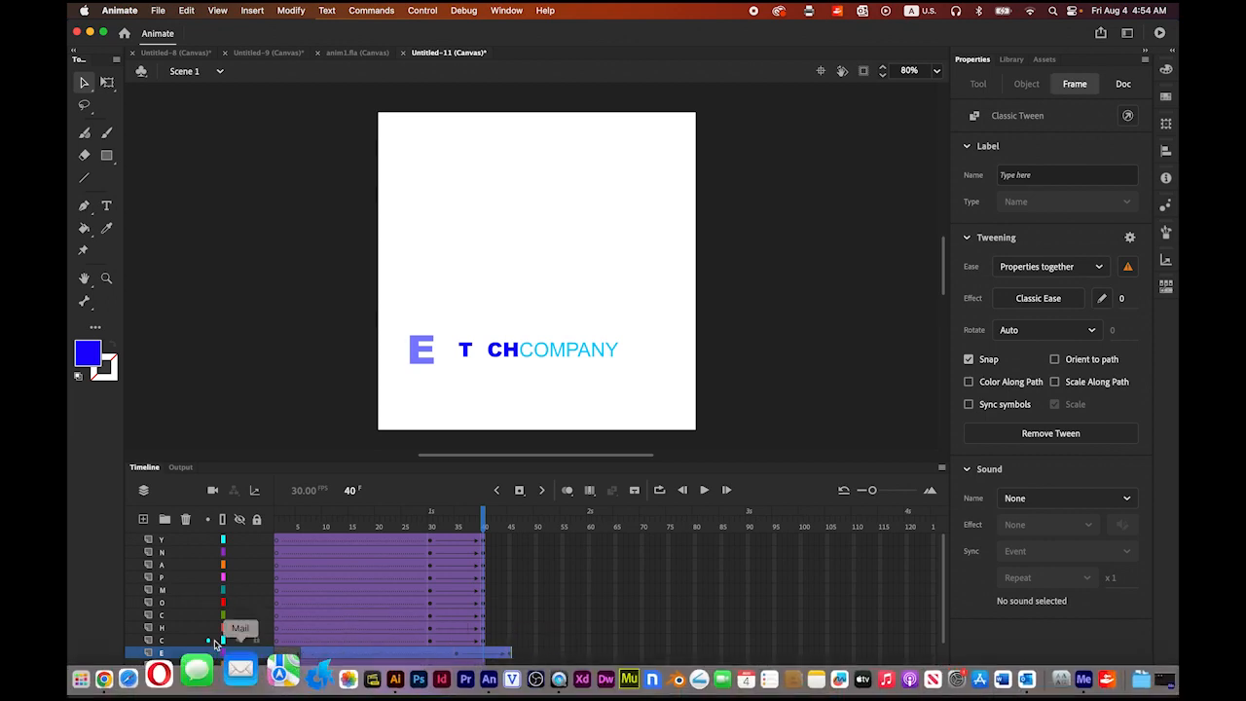
{"action": "left_click", "coordinate": [348, 642]}
{"action": "left_click_drag", "start_coordinate": [460, 640], "coordinate": [531, 631]}
{"action": "left_click", "coordinate": [164, 631]}
{"action": "left_click", "coordinate": [303, 616]}
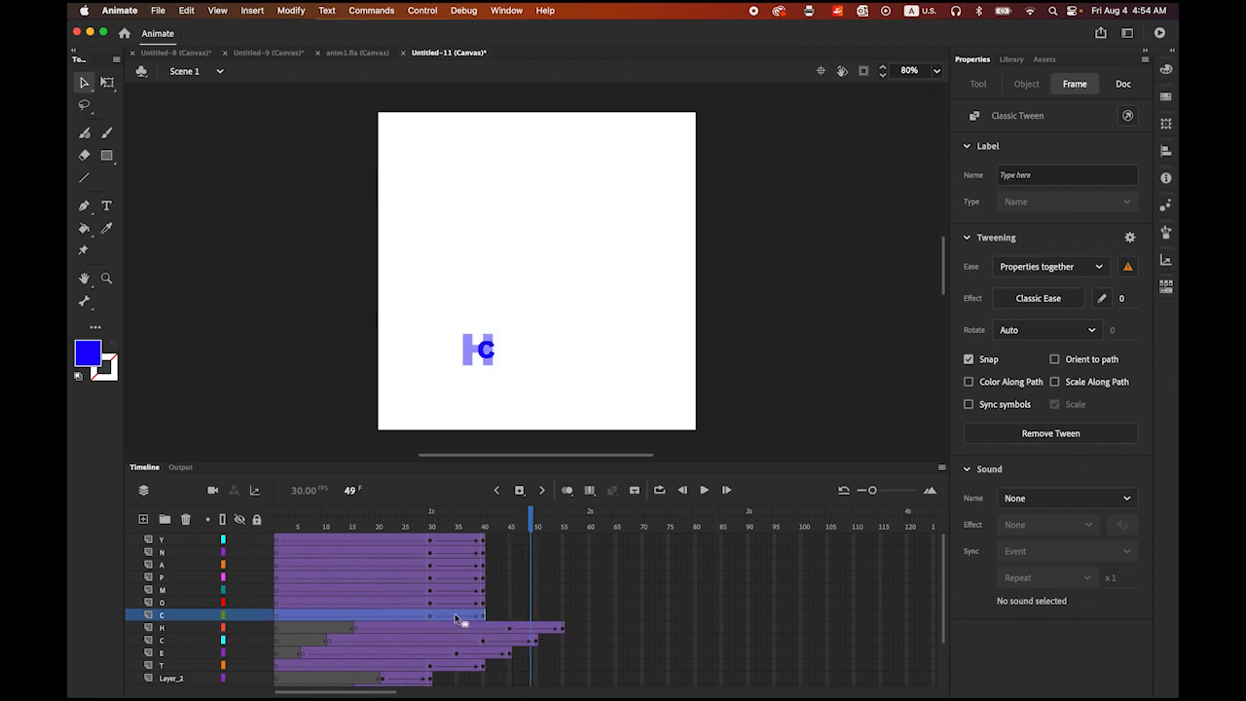
{"action": "left_click_drag", "start_coordinate": [455, 617], "coordinate": [560, 619]}
{"action": "left_click_drag", "start_coordinate": [564, 619], "coordinate": [565, 619]}
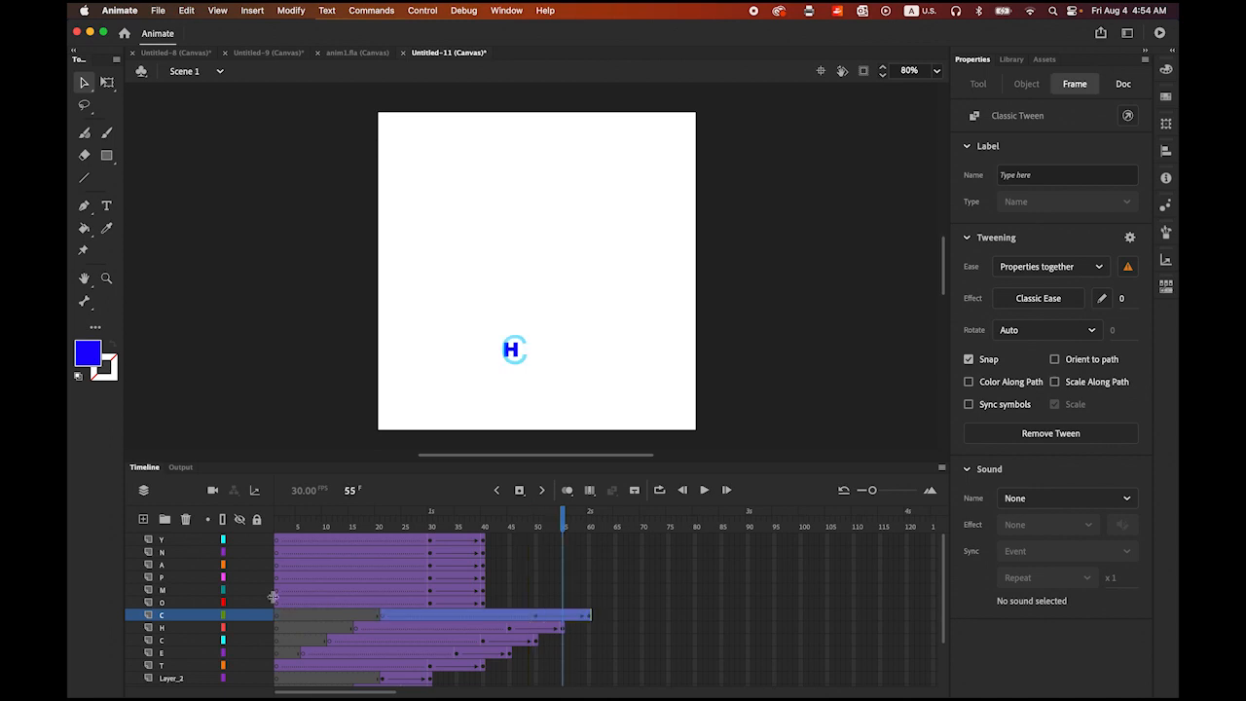
Shift the tweens on the O, M and P layers to end at frames 65, 70 and 75.
{"action": "left_click", "coordinate": [166, 602]}
{"action": "left_click_drag", "start_coordinate": [463, 603], "coordinate": [596, 605]}
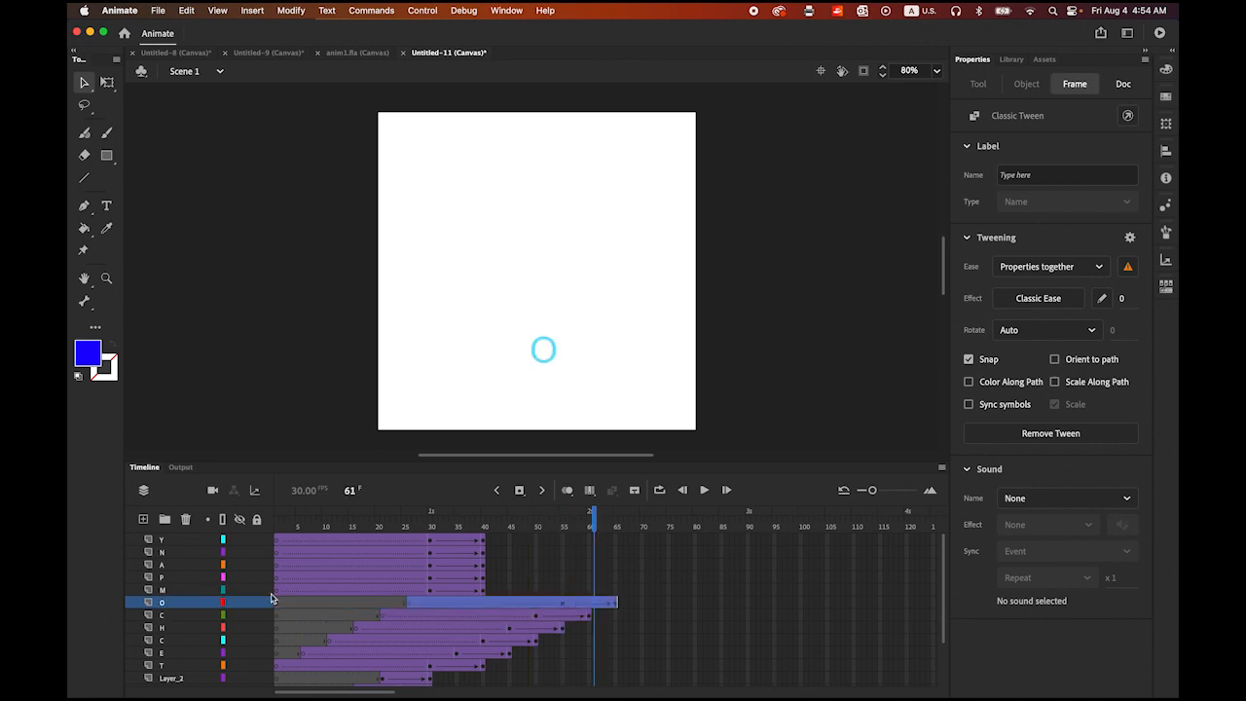
{"action": "left_click", "coordinate": [177, 590]}
{"action": "left_click_drag", "start_coordinate": [457, 593], "coordinate": [618, 595]}
{"action": "left_click", "coordinate": [208, 578]}
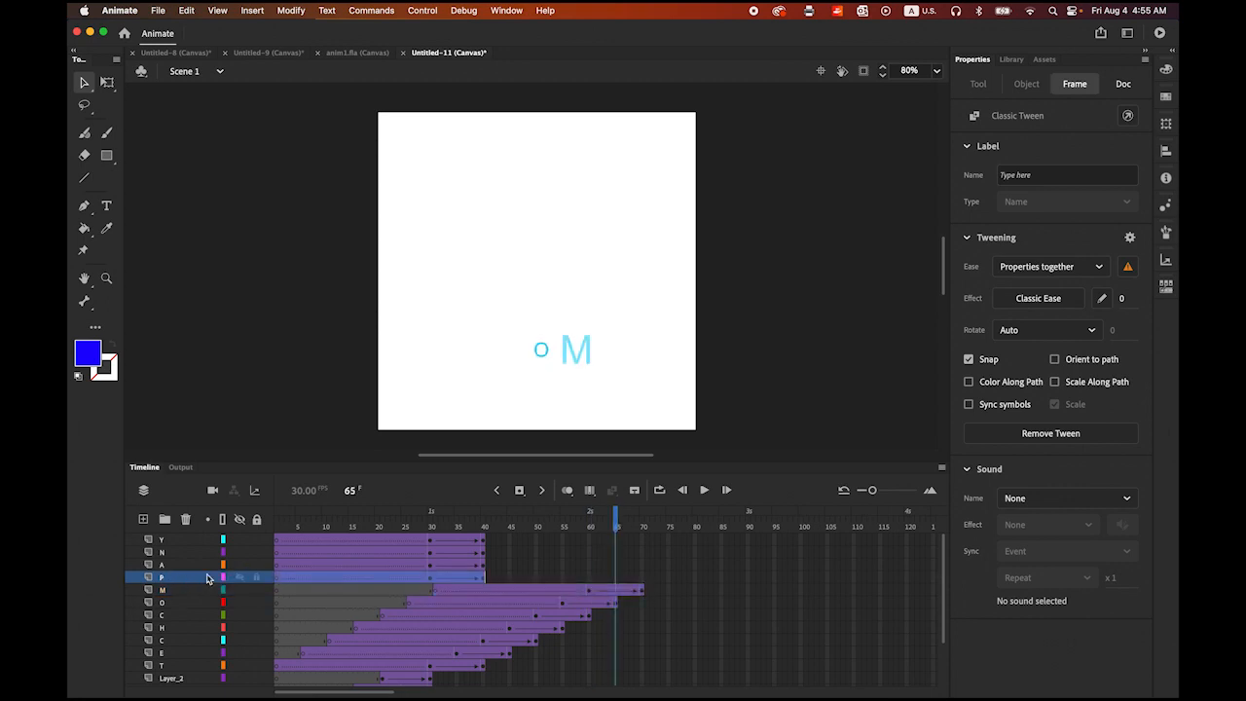
{"action": "left_click_drag", "start_coordinate": [455, 578], "coordinate": [642, 579]}
Shift the A, N and Y layer tweens to end at frames 80, 85 and 90, and play the animation.
{"action": "left_click", "coordinate": [173, 564]}
{"action": "left_click_drag", "start_coordinate": [407, 563], "coordinate": [675, 570]}
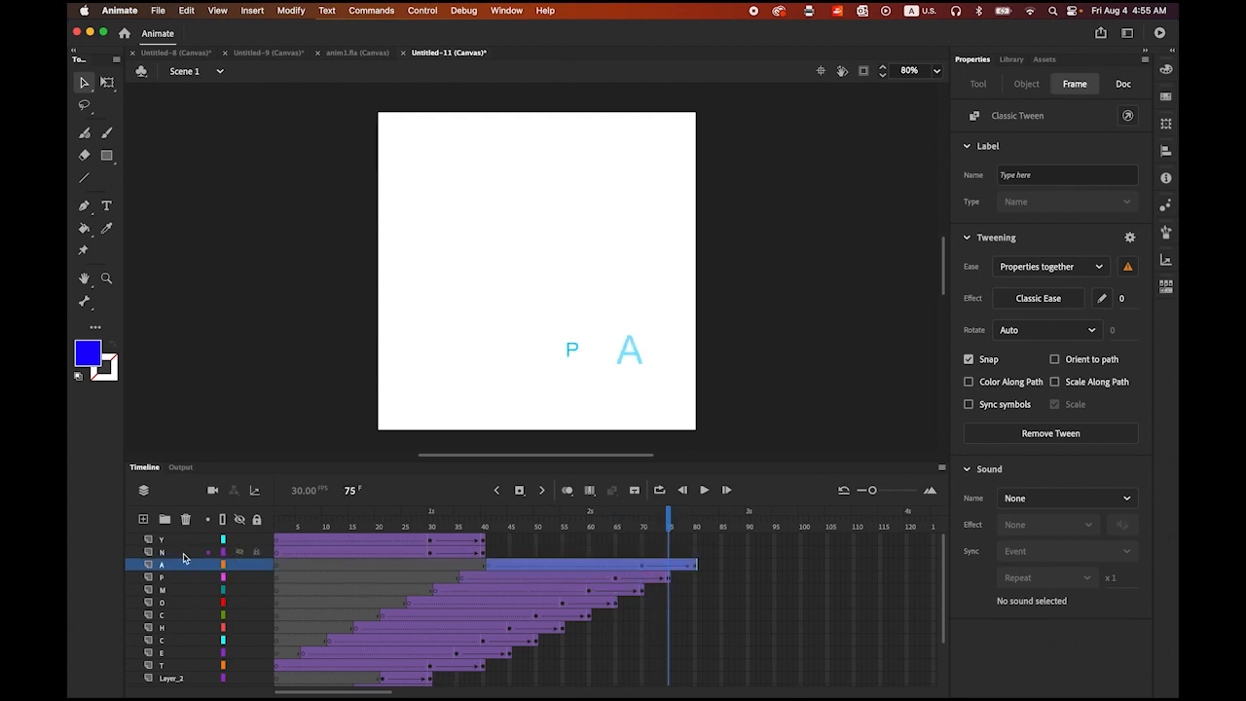
{"action": "left_click", "coordinate": [458, 554]}
{"action": "left_click_drag", "start_coordinate": [458, 554], "coordinate": [695, 560]}
{"action": "left_click", "coordinate": [172, 541]}
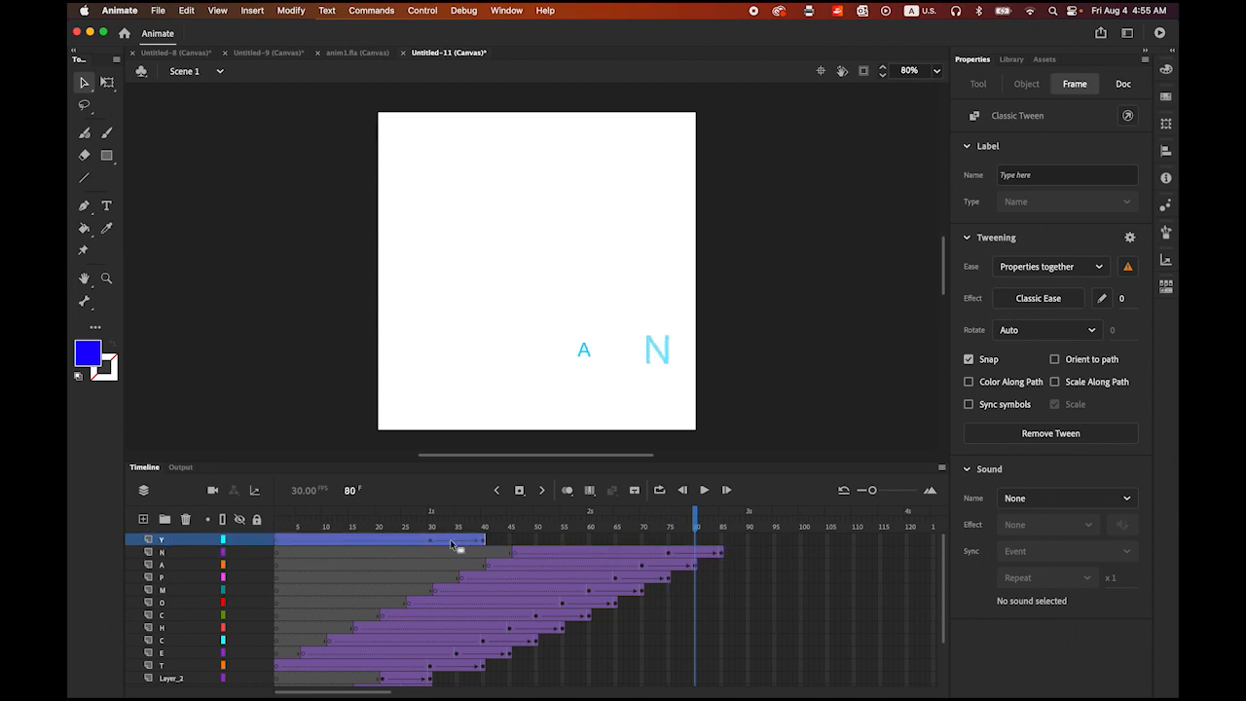
{"action": "left_click_drag", "start_coordinate": [458, 545], "coordinate": [267, 502]}
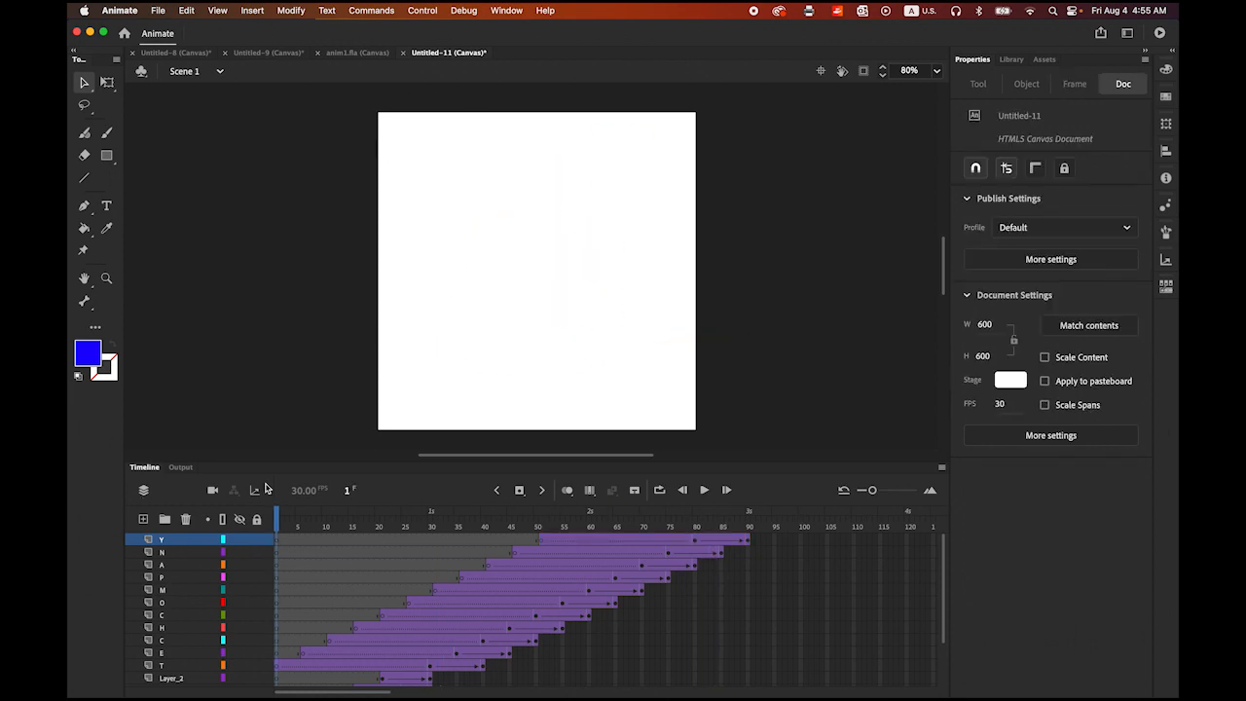
{"action": "left_click", "coordinate": [702, 491]}
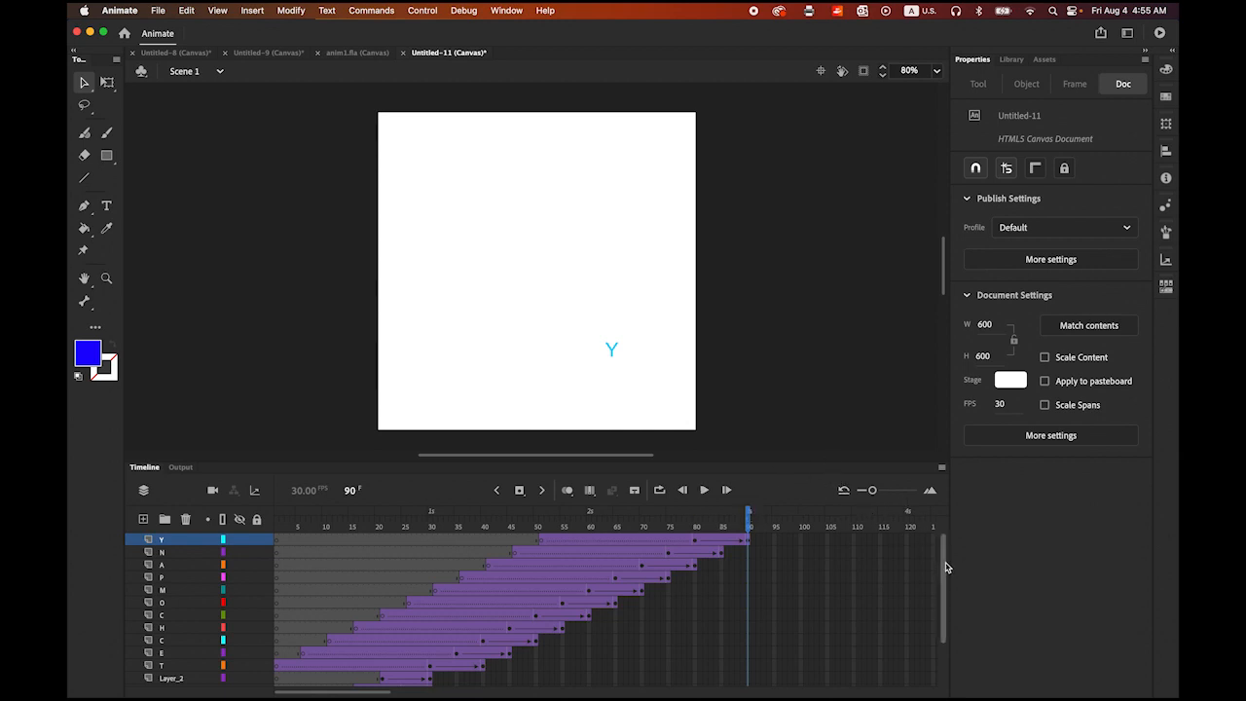
Insert keyframes at frame 90 on all layers from N down to Layer_6 and play the animation.
{"action": "mouse_move", "coordinate": [945, 567]}
{"action": "left_mouse_down"}
{"action": "mouse_move", "coordinate": [945, 650]}
{"action": "mouse_move", "coordinate": [944, 553]}
{"action": "left_mouse_up"}
{"action": "left_click", "coordinate": [749, 555]}
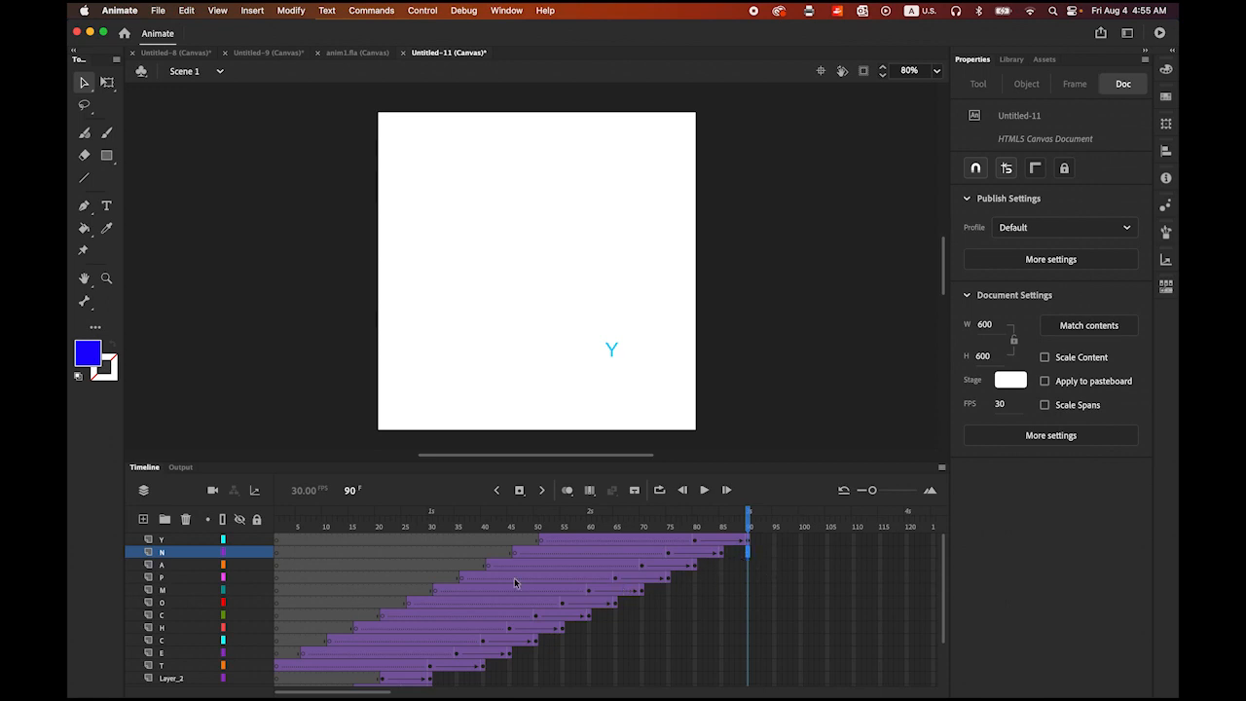
{"action": "scroll", "coordinate": [721, 604], "scroll_direction": "down", "scroll_amount": 3}
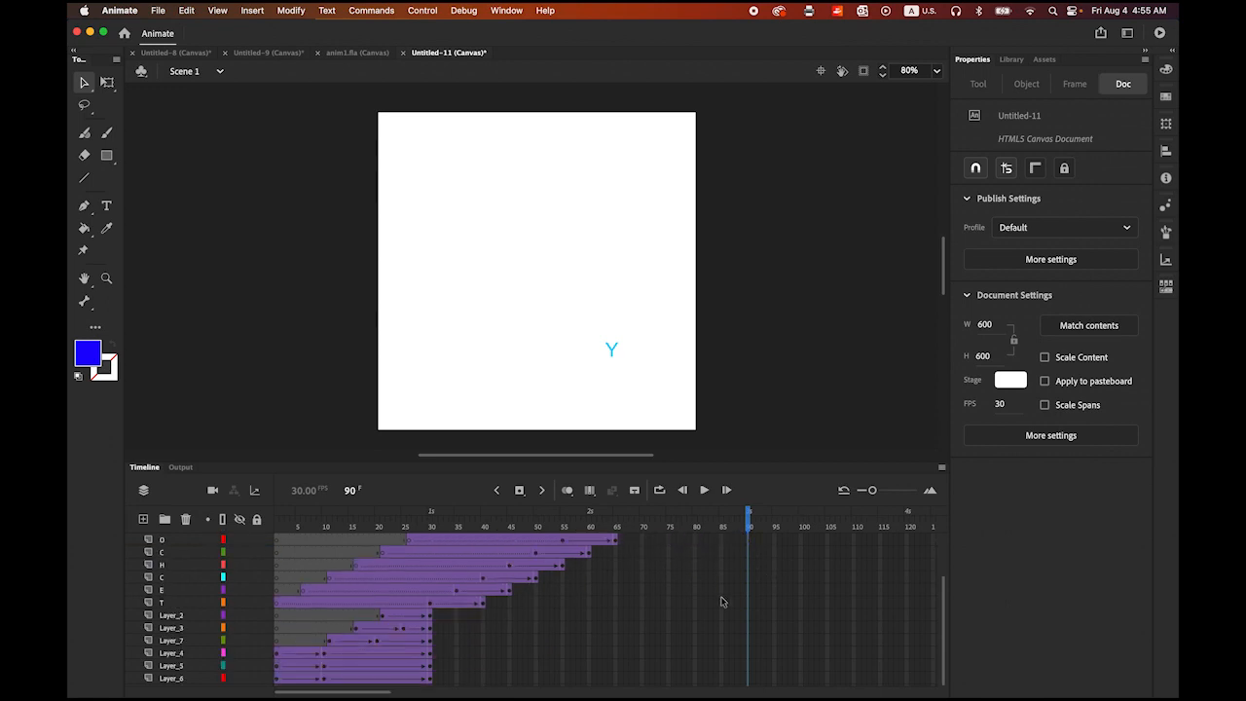
{"action": "left_click", "coordinate": [749, 685]}
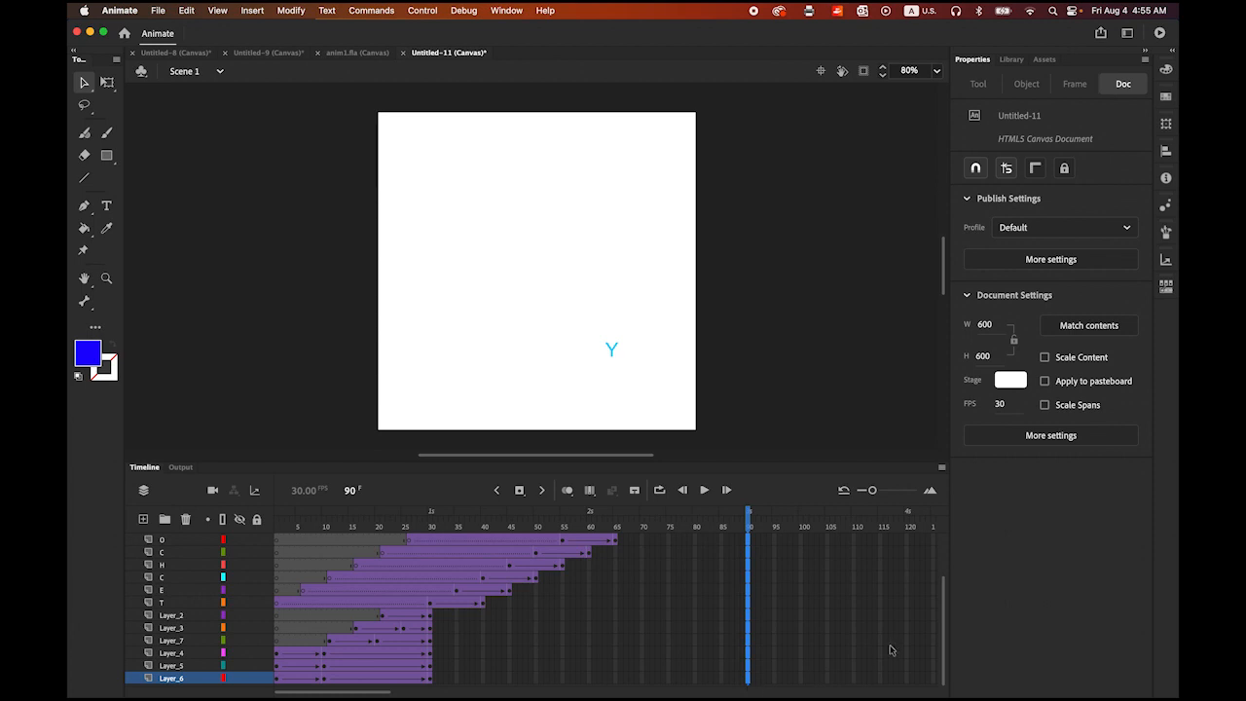
{"action": "left_click", "coordinate": [519, 489]}
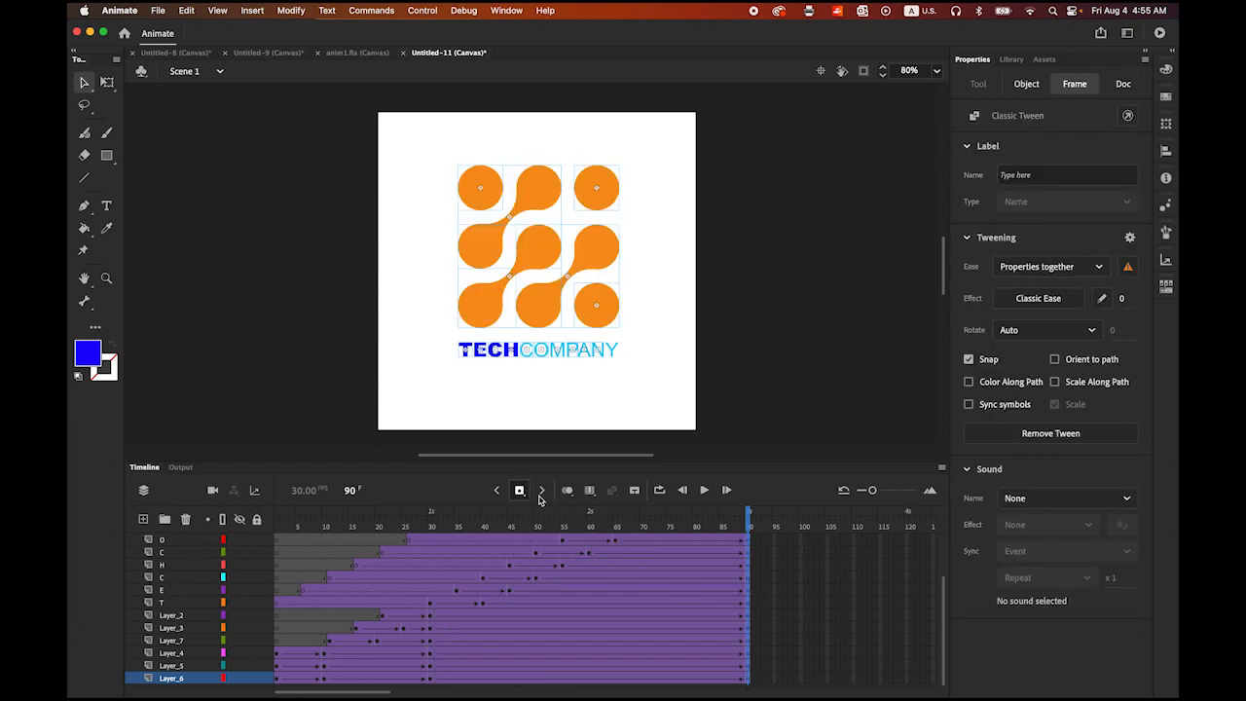
{"action": "left_click", "coordinate": [840, 398]}
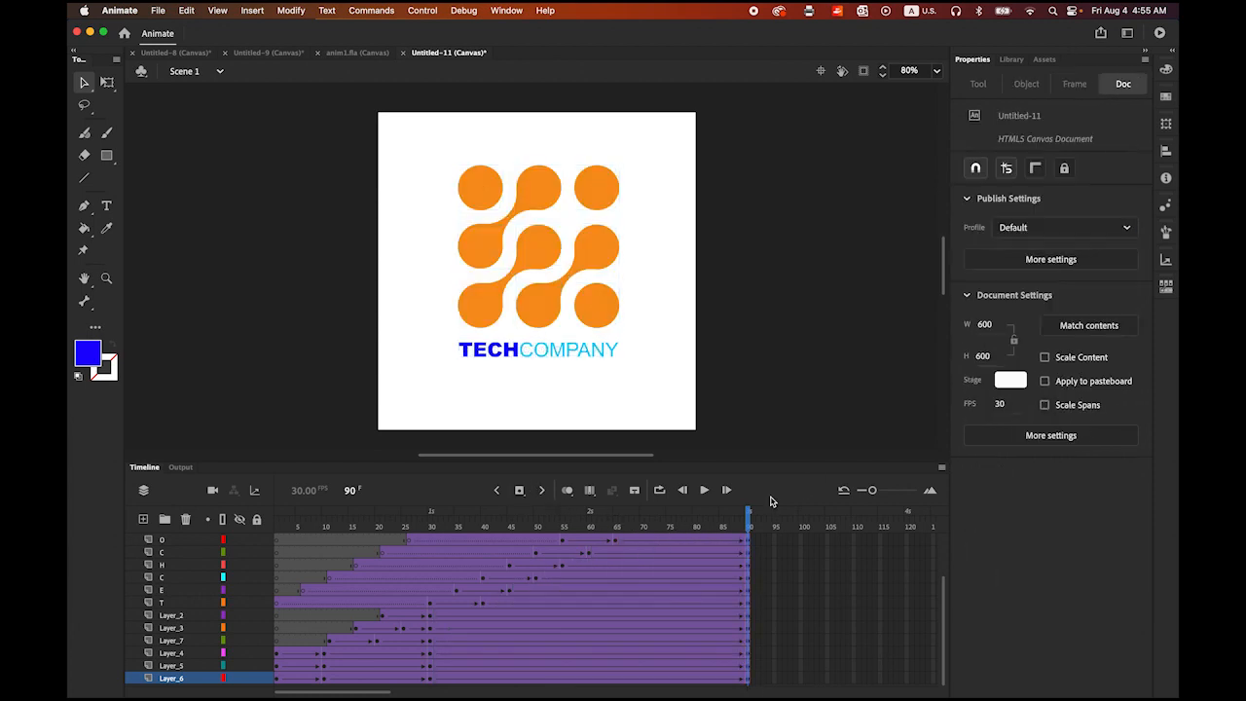
{"action": "left_click", "coordinate": [705, 490]}
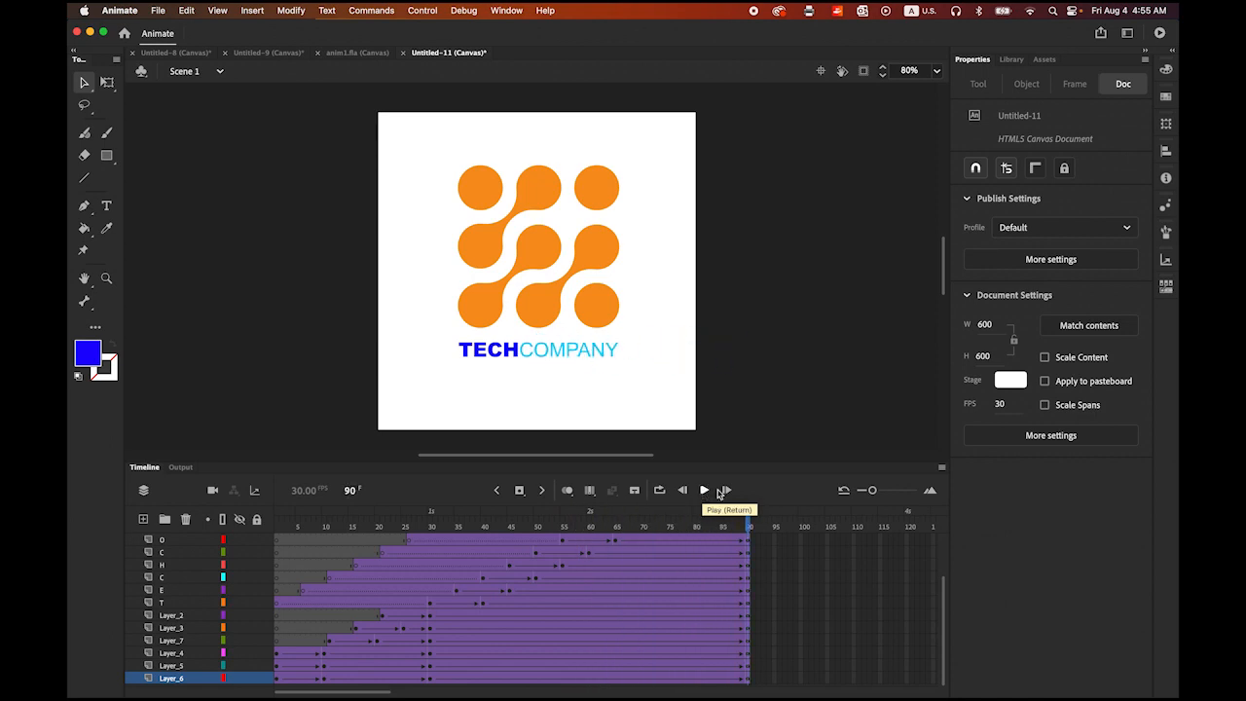
{"action": "mouse_move", "coordinate": [751, 525]}
{"action": "left_mouse_down"}
{"action": "mouse_move", "coordinate": [677, 525]}
{"action": "mouse_move", "coordinate": [764, 532]}
{"action": "mouse_move", "coordinate": [721, 531]}
{"action": "mouse_move", "coordinate": [752, 534]}
{"action": "left_mouse_up"}
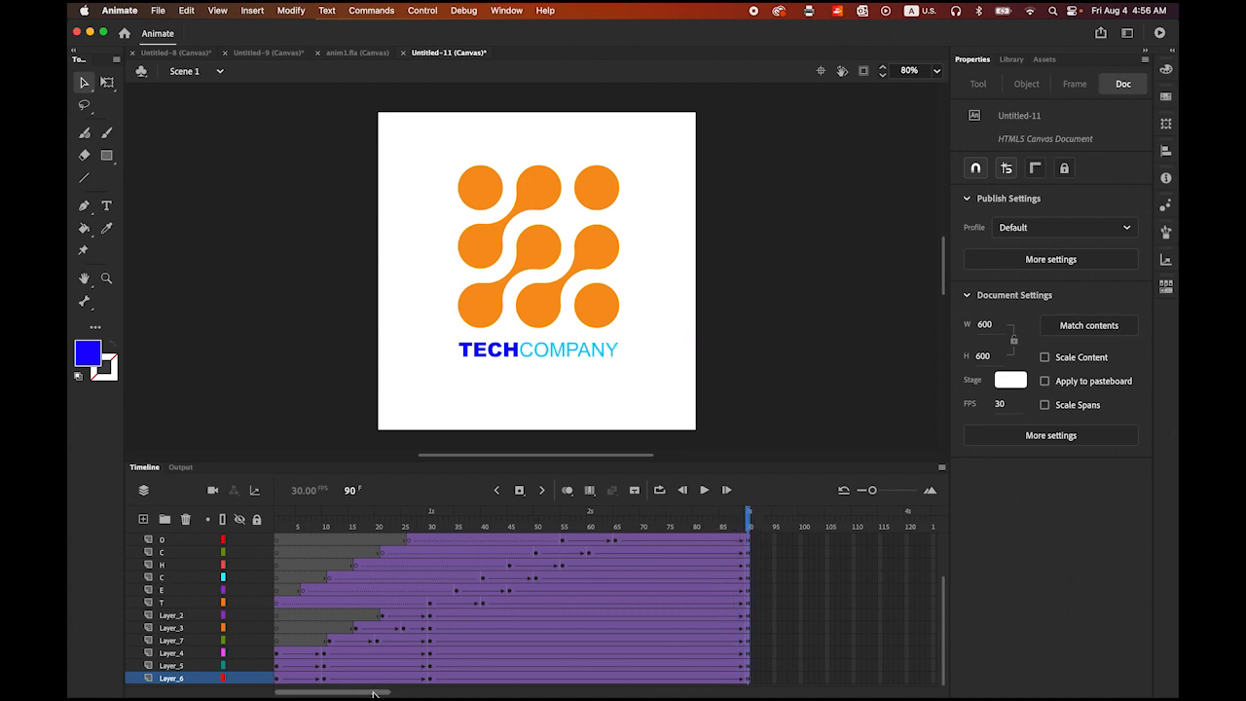
Insert keyframes at frame 180 on all layers, from Layer_6 up to Y, to hold the finished logo.
{"action": "left_click_drag", "start_coordinate": [371, 693], "coordinate": [436, 697]}
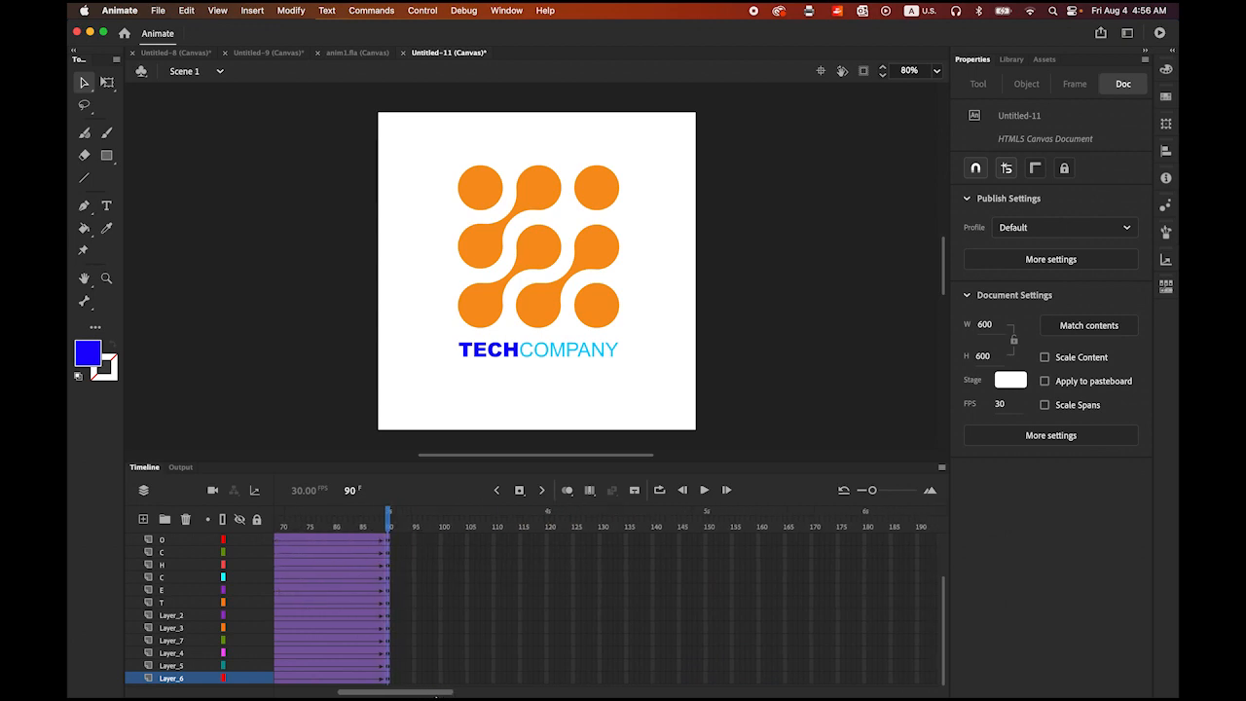
{"action": "left_click", "coordinate": [863, 680]}
{"action": "left_click_drag", "start_coordinate": [945, 599], "coordinate": [946, 556]}
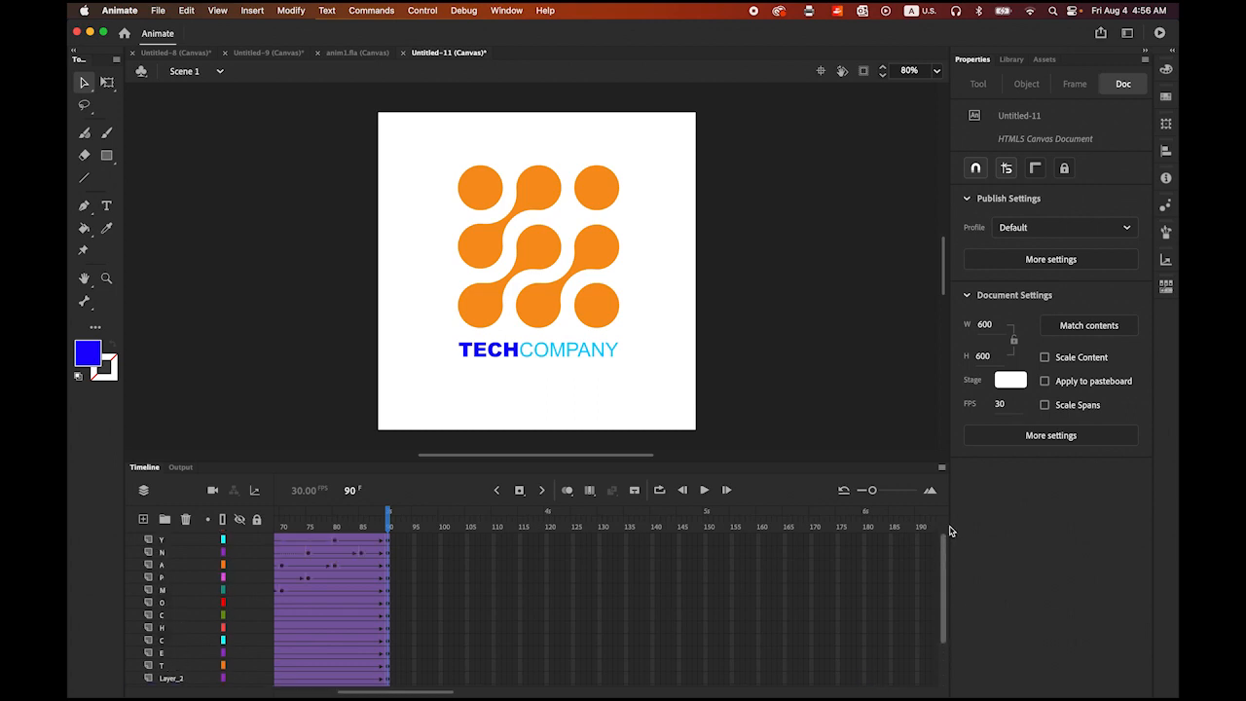
{"action": "left_click", "coordinate": [866, 546], "text": "shift"}
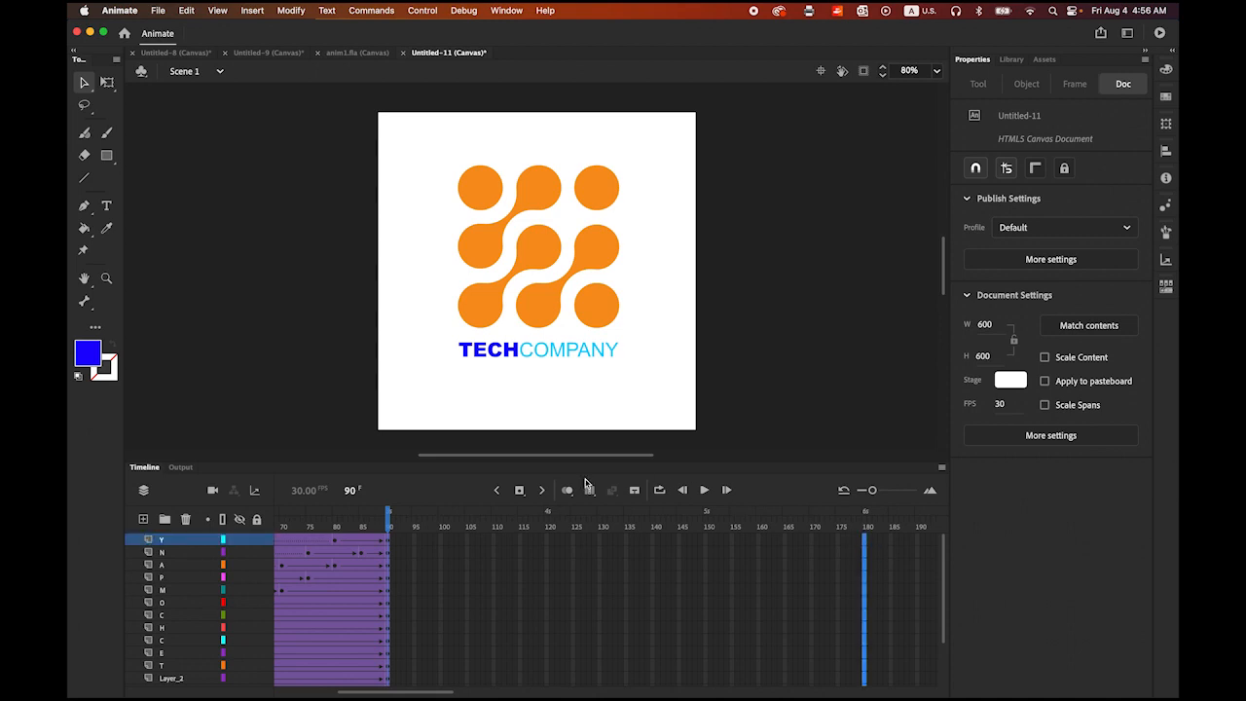
{"action": "left_click", "coordinate": [518, 490]}
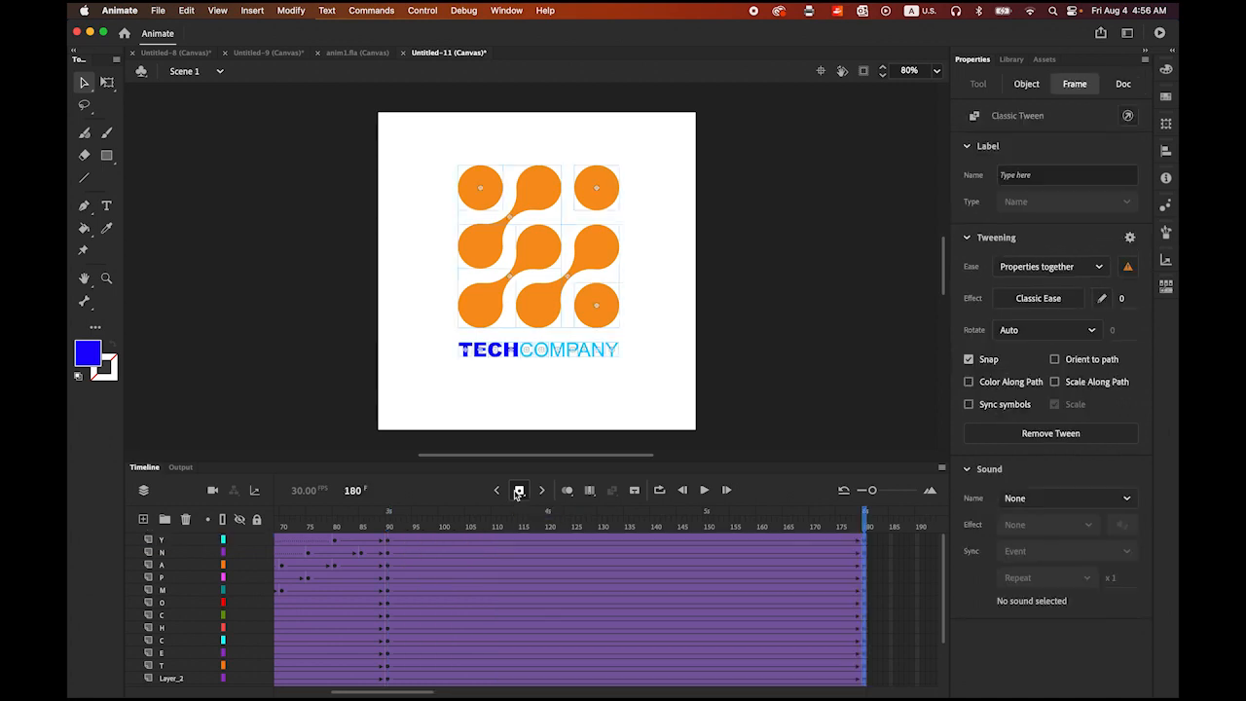
Test the movie in the browser and return to the timeline in Animate.
{"action": "left_click", "coordinate": [421, 9]}
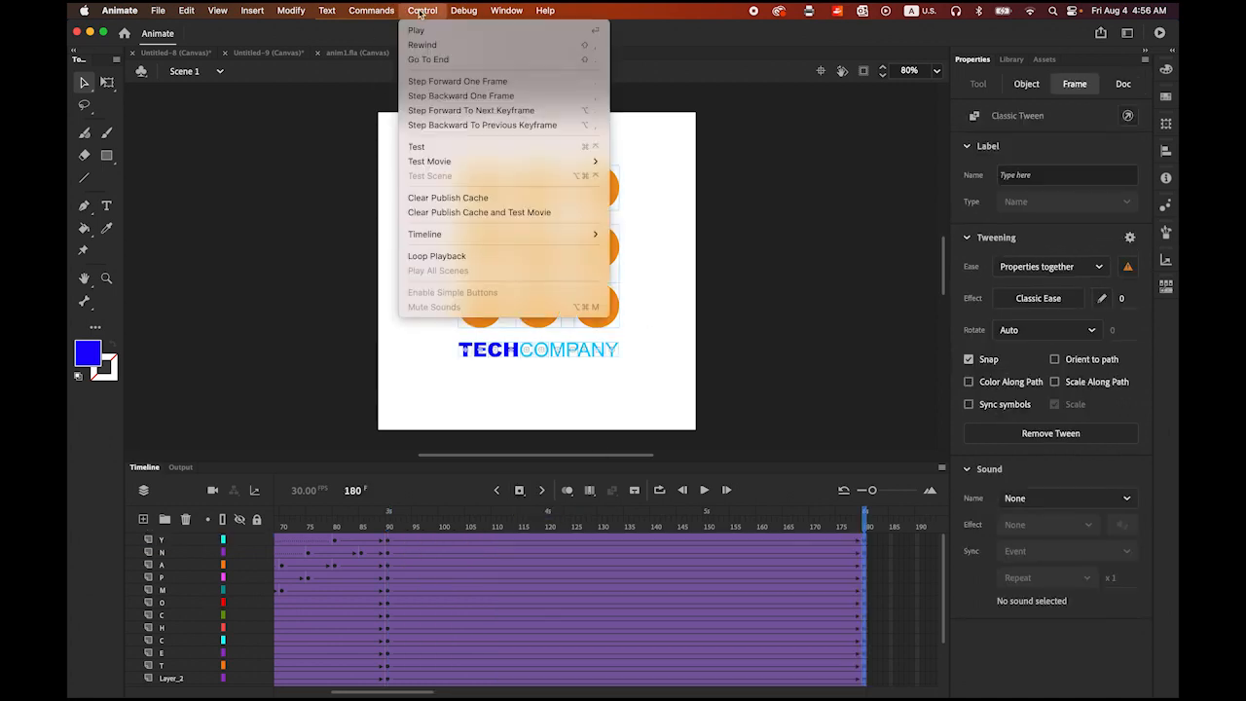
{"action": "mouse_move", "coordinate": [454, 165]}
{"action": "left_click", "coordinate": [636, 177]}
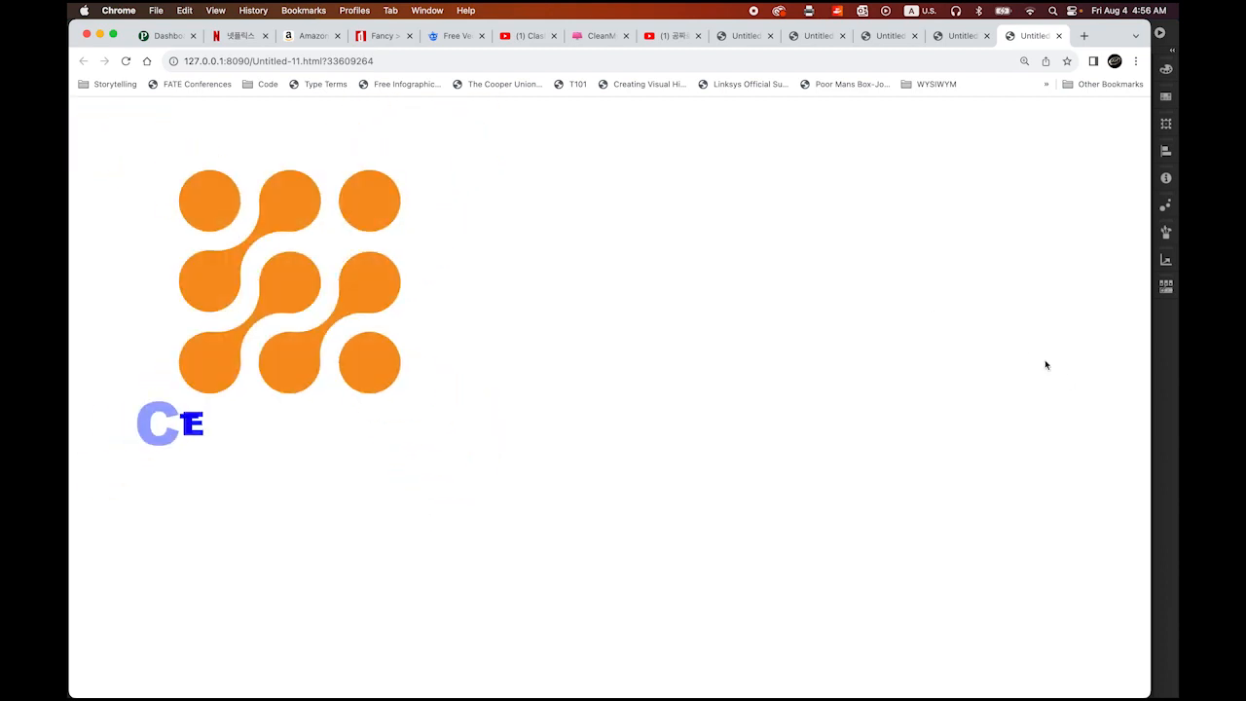
{"action": "left_click", "coordinate": [1164, 393]}
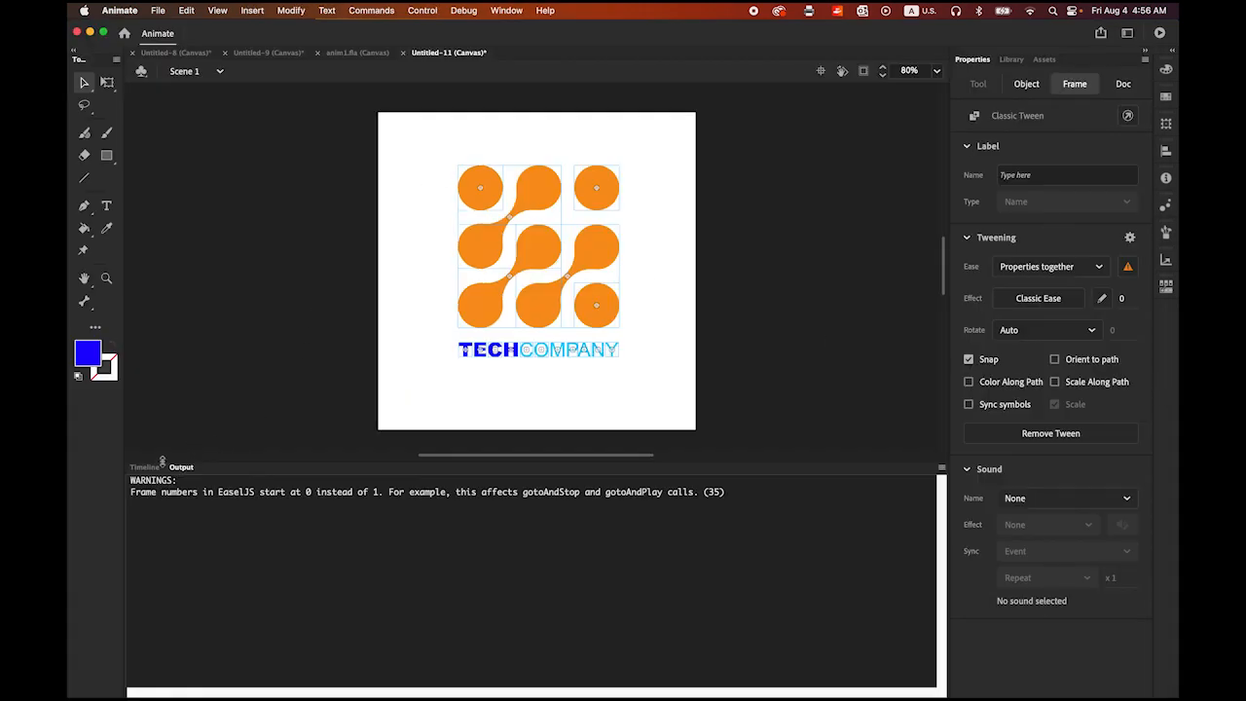
{"action": "left_click", "coordinate": [146, 466]}
Save the document as anim2 in the TechCompany folder.
{"action": "left_click", "coordinate": [157, 9]}
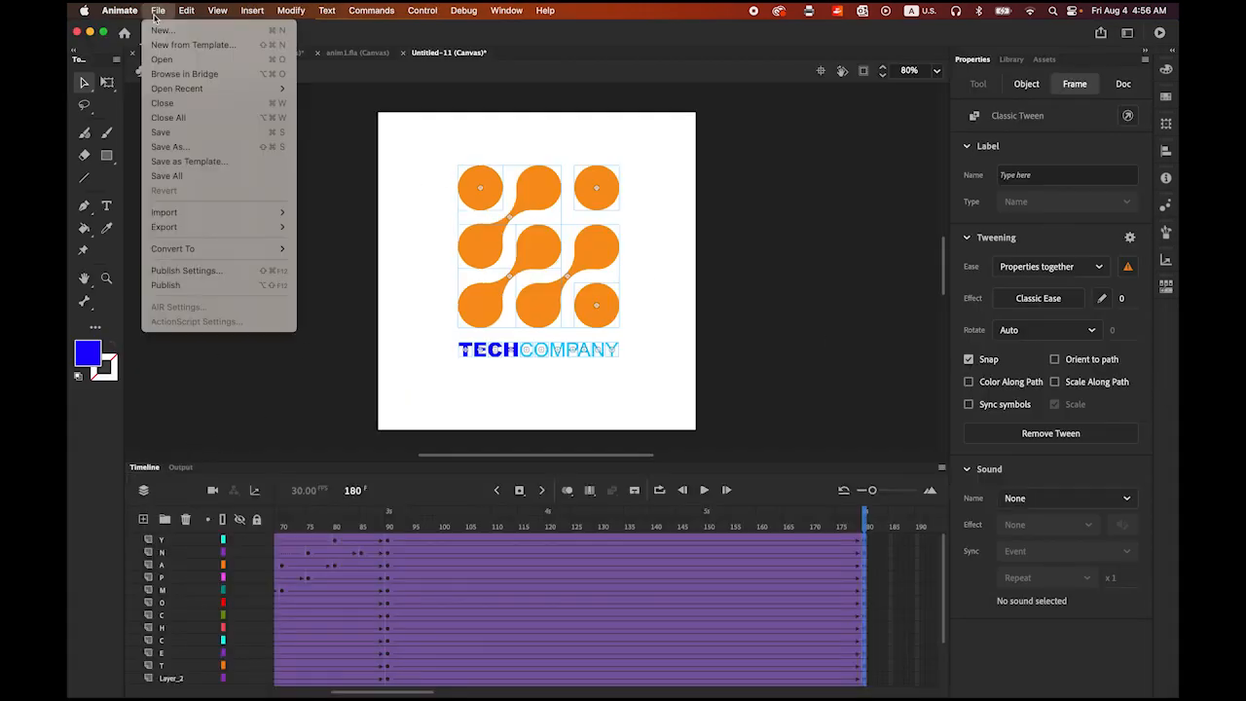
{"action": "left_click", "coordinate": [208, 146]}
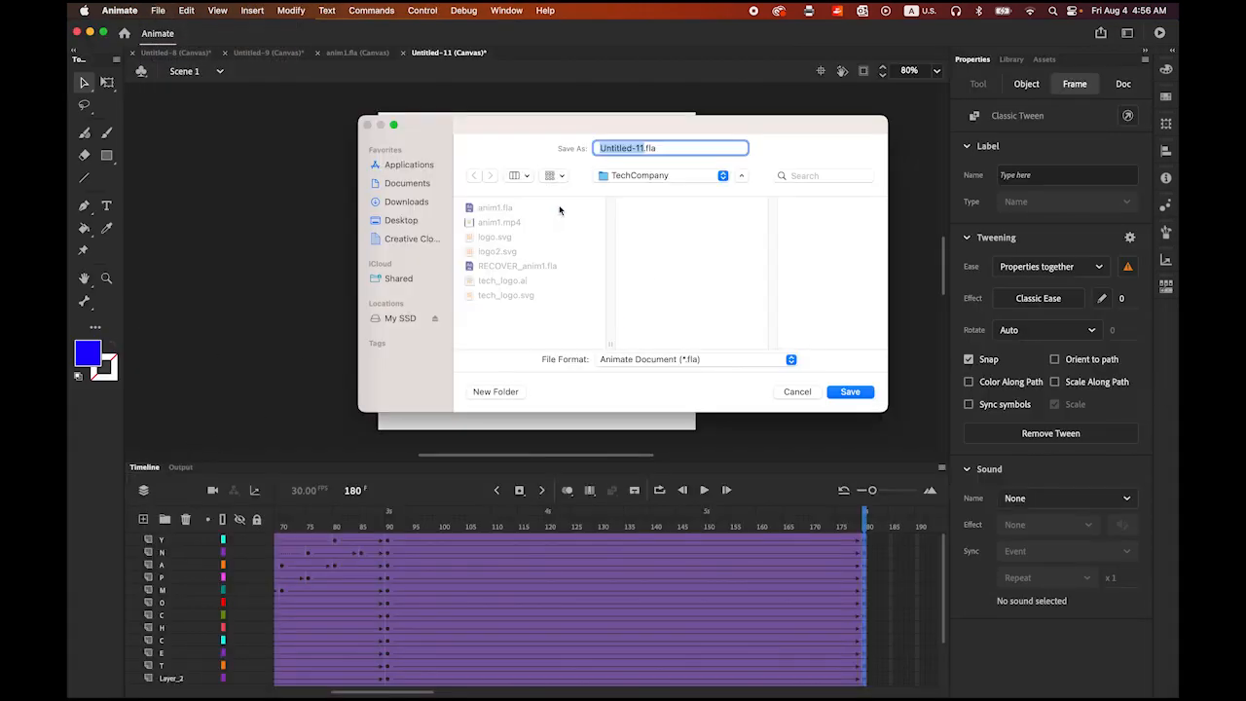
{"action": "type", "text": "anim2"}
{"action": "left_click", "coordinate": [850, 392]}
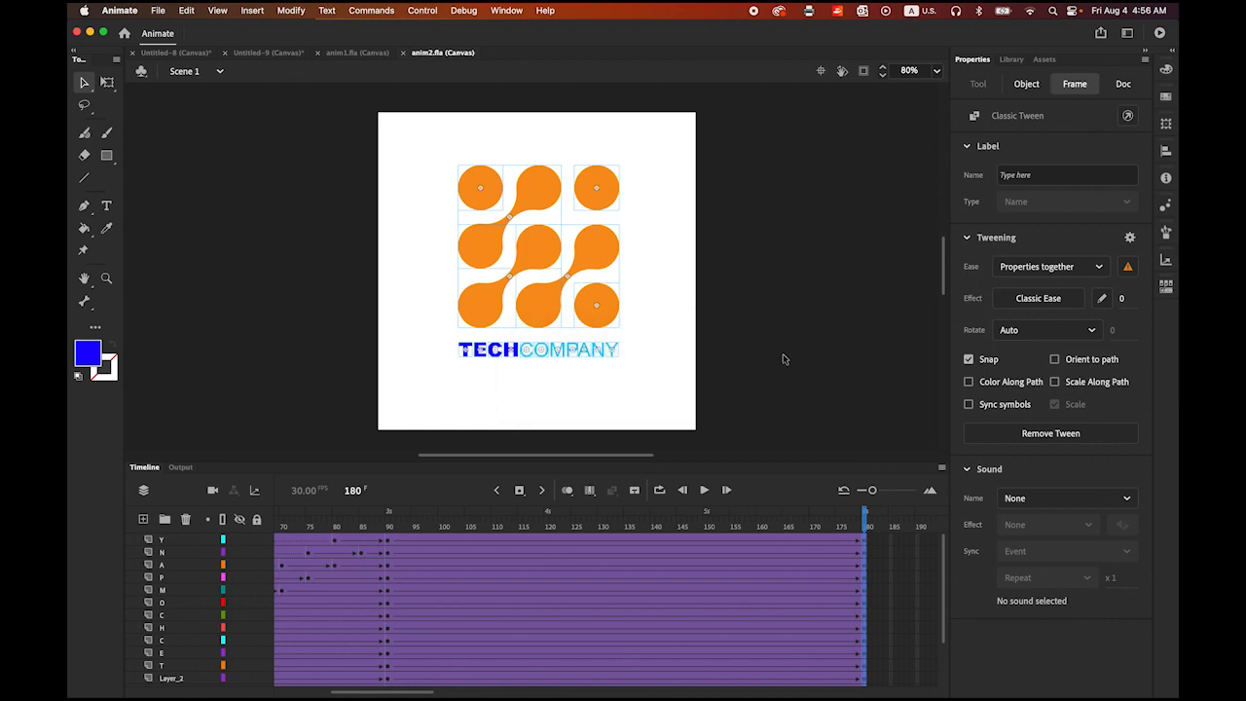
Export the entire movie as an H.264 video named anim2 in the TechCompany folder.
{"action": "left_click", "coordinate": [157, 10]}
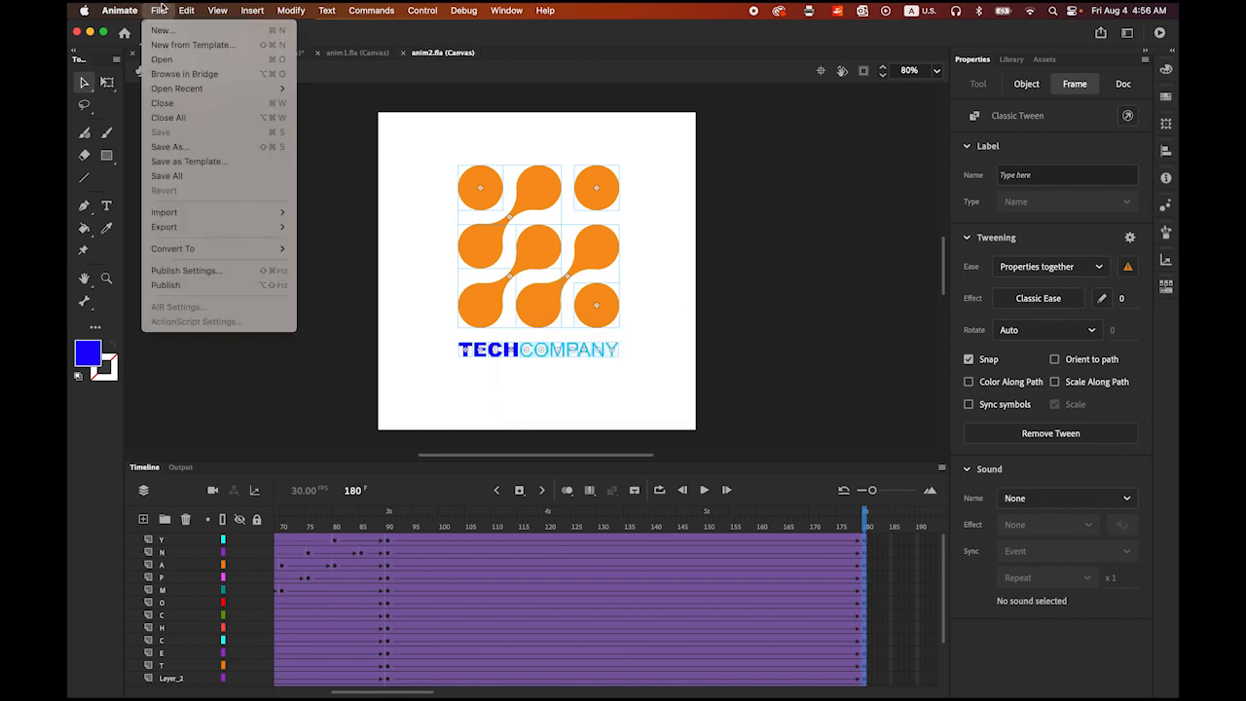
{"action": "mouse_move", "coordinate": [232, 228]}
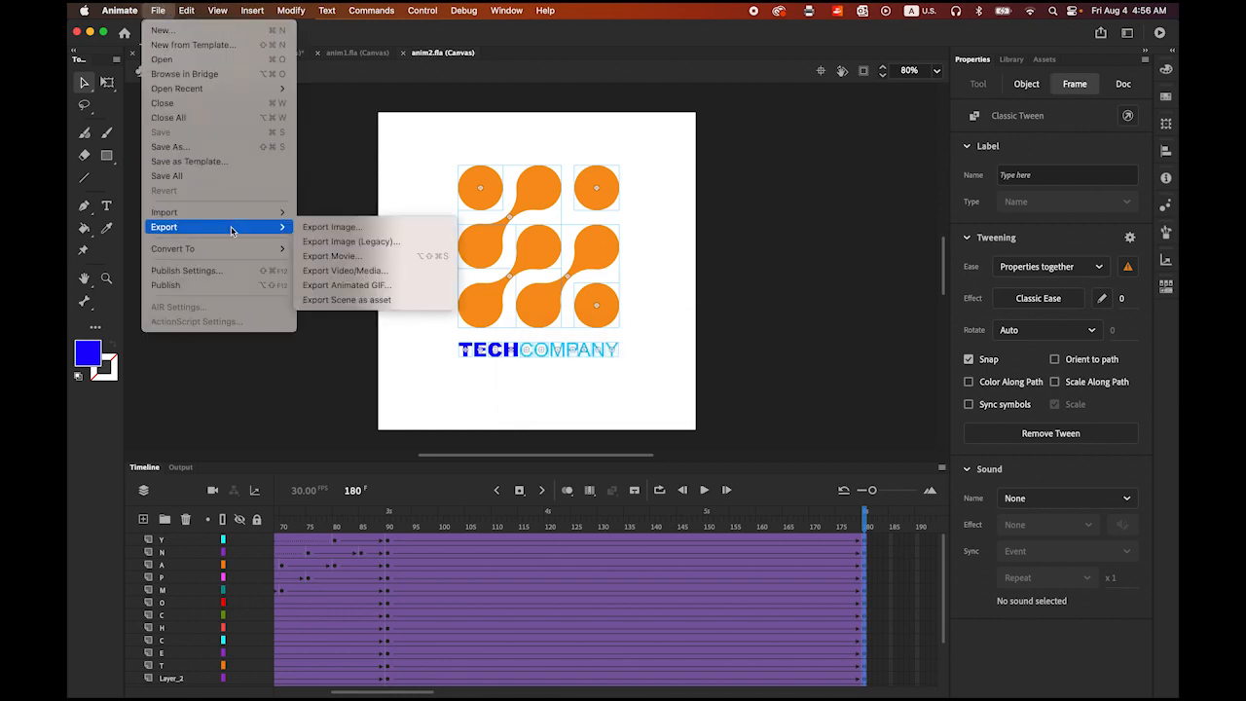
{"action": "left_click", "coordinate": [346, 271]}
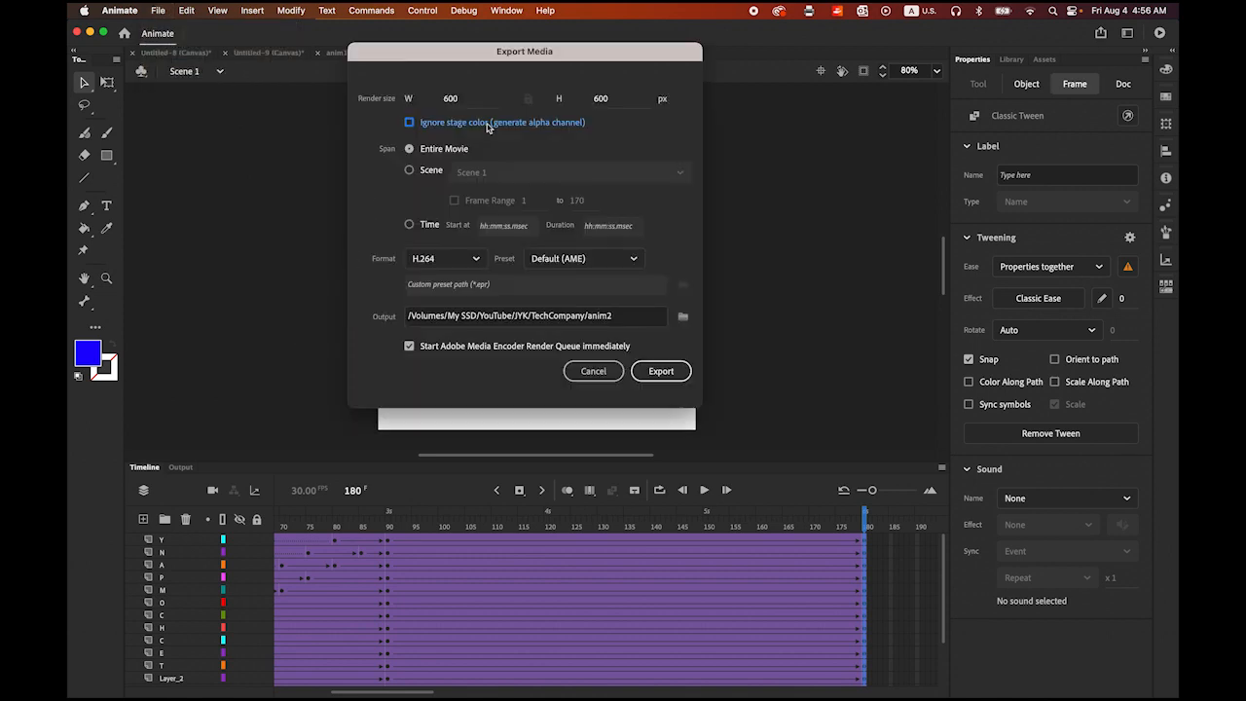
{"action": "left_click", "coordinate": [683, 318]}
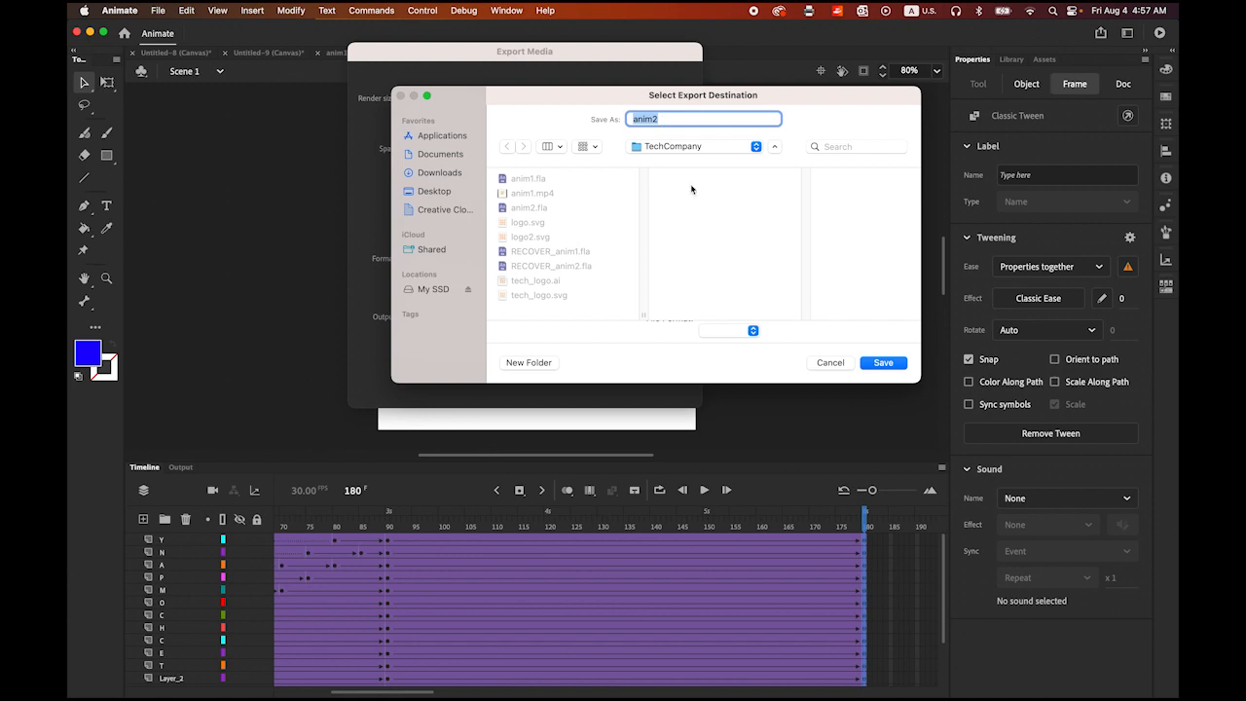
{"action": "left_click", "coordinate": [880, 366]}
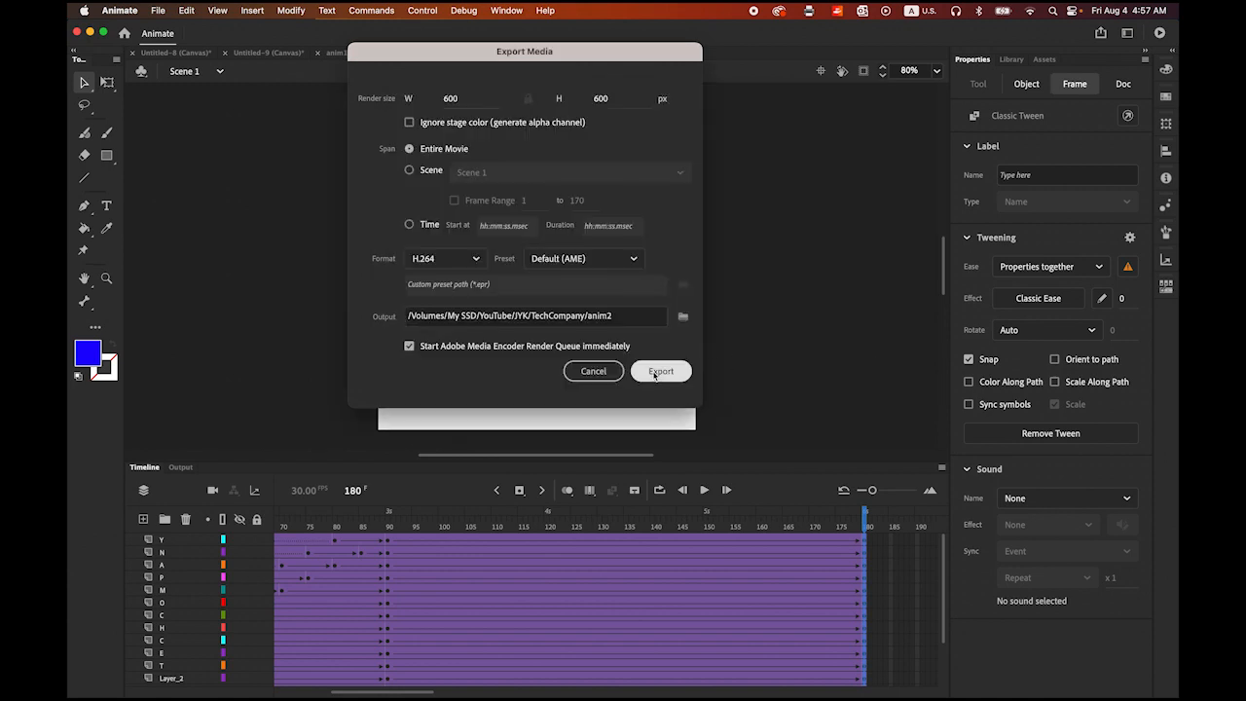
{"action": "left_click", "coordinate": [659, 371]}
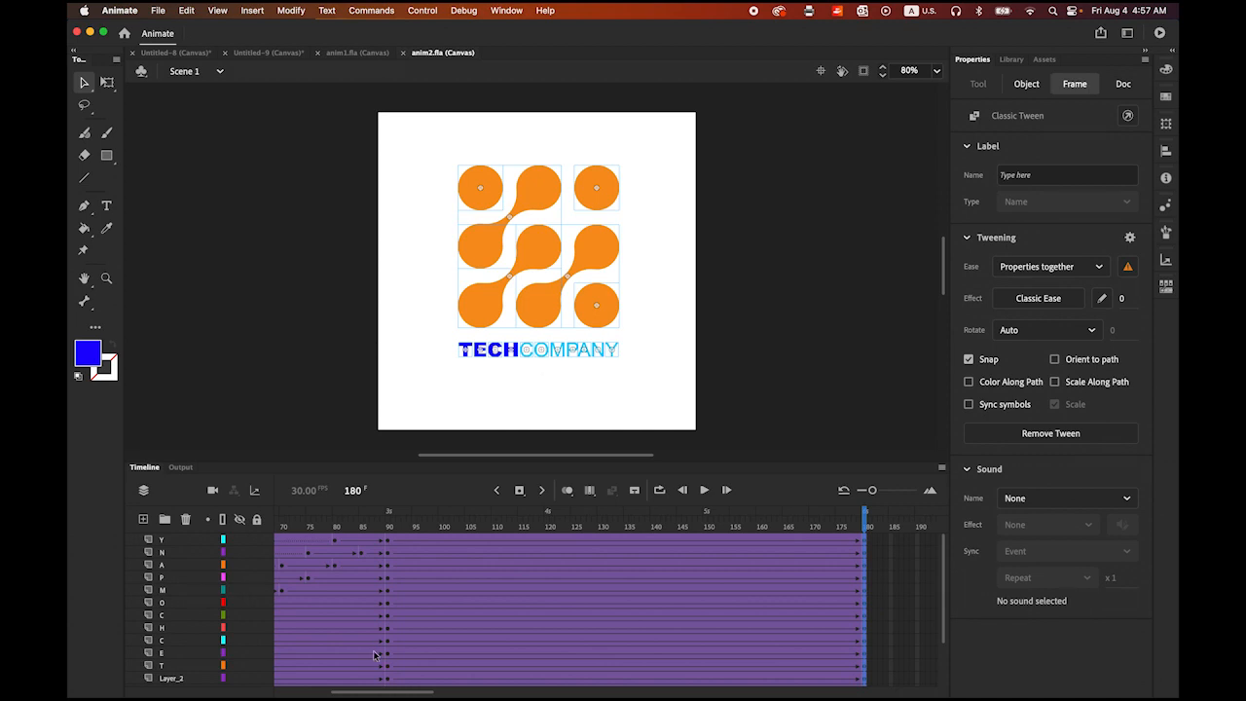
Switch to Finder, open anim2.mp4 from the TechCompany folder in QuickTime Player, play it and move its window aside.
{"action": "left_click", "coordinate": [95, 679]}
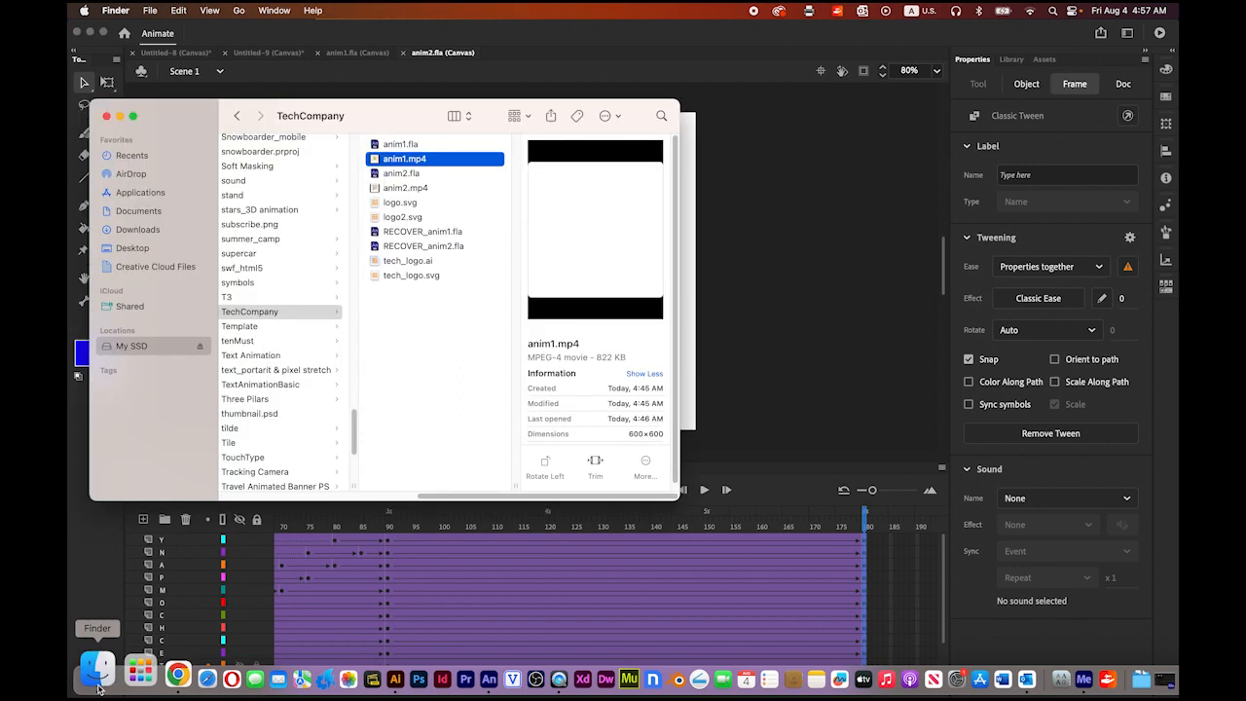
{"action": "left_click", "coordinate": [410, 190]}
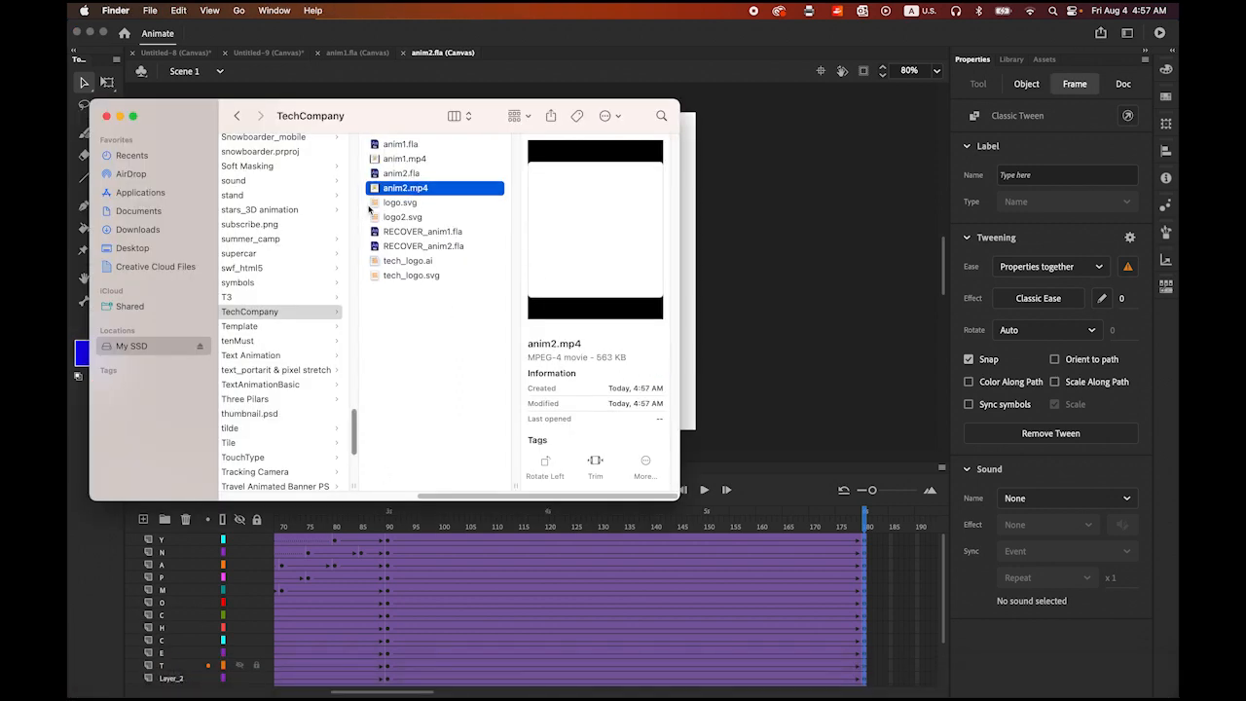
{"action": "key", "text": "super+o"}
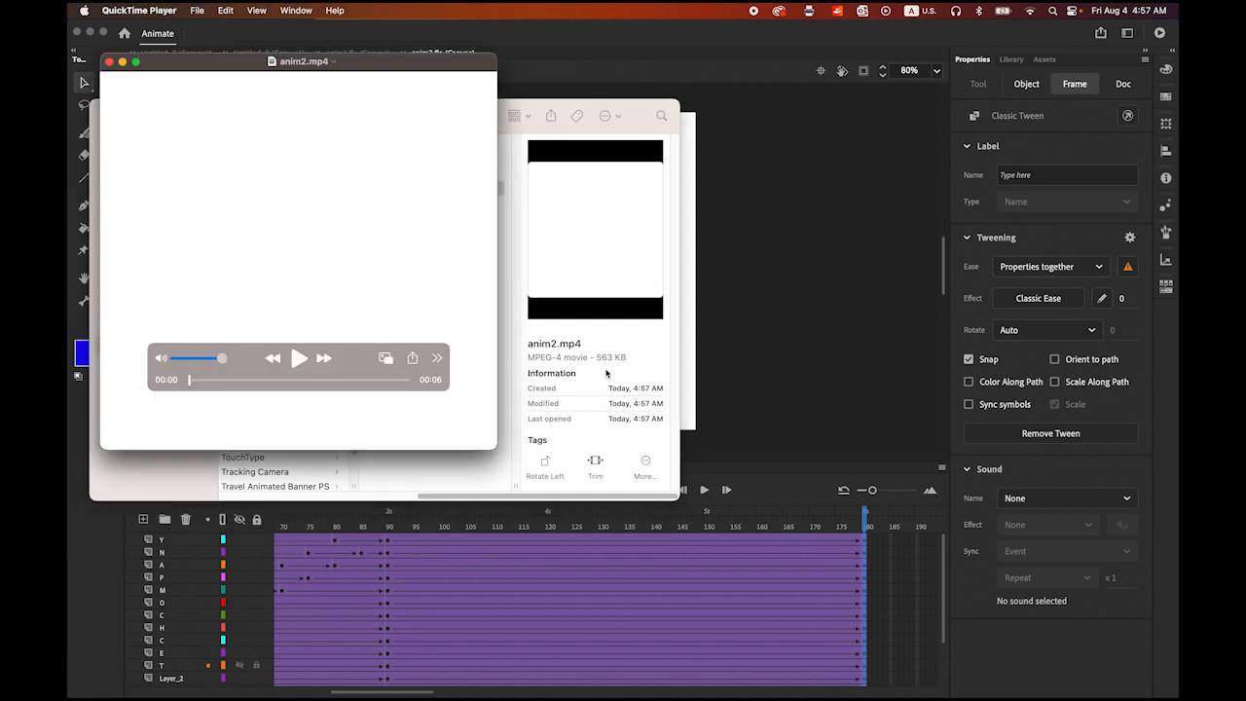
{"action": "left_click", "coordinate": [296, 358]}
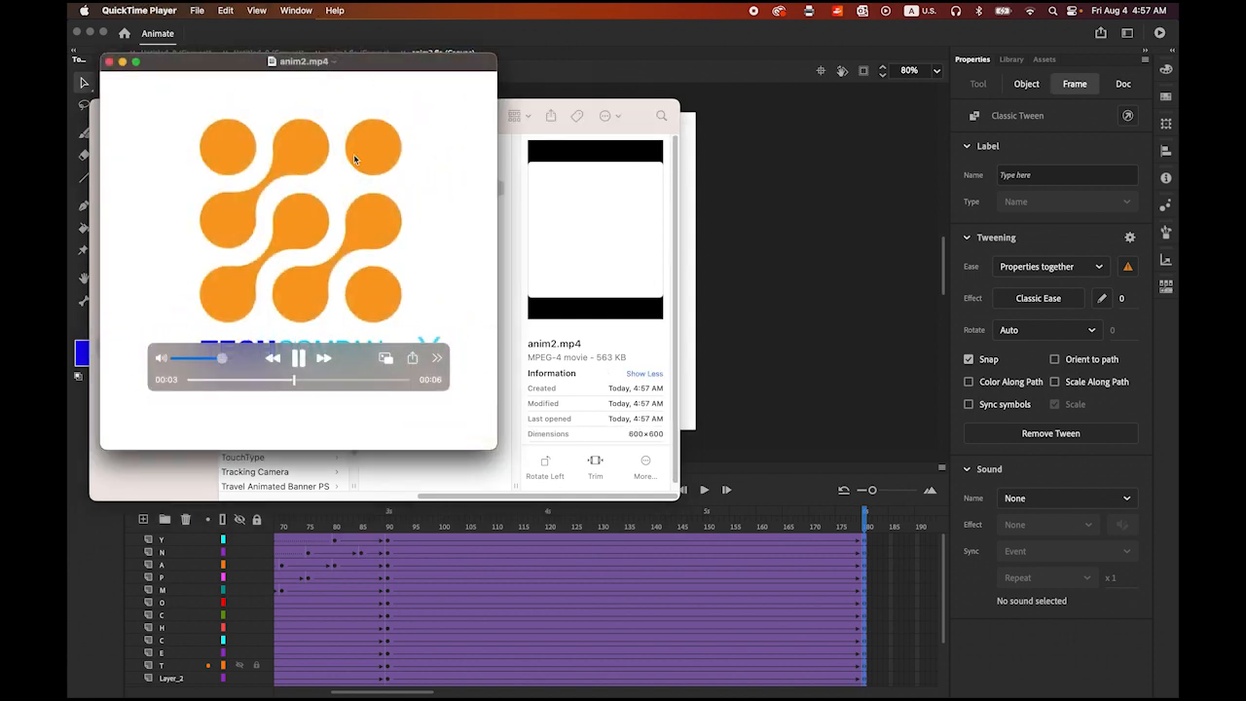
{"action": "left_click_drag", "start_coordinate": [247, 69], "coordinate": [804, 94]}
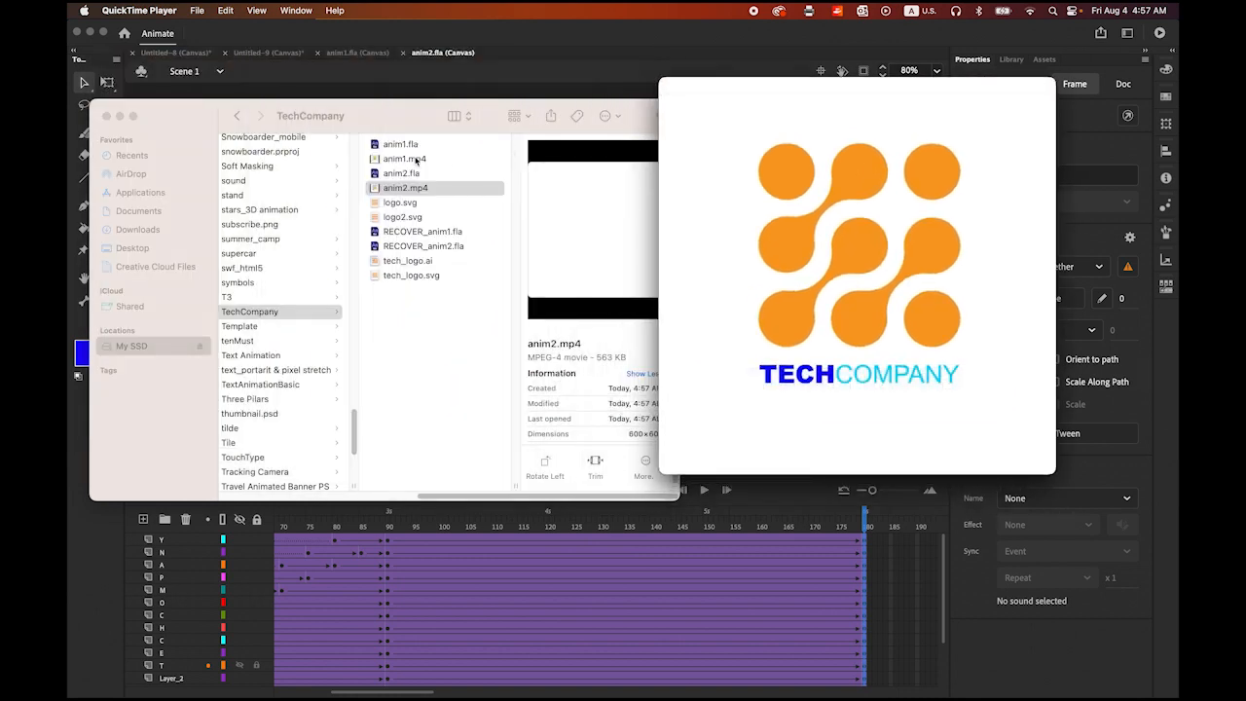
Open and play anim1.mp4 beside the anim2.mp4 window, and replay anim2.mp4 to compare both logo animations.
{"action": "left_click", "coordinate": [387, 164]}
{"action": "double_click", "coordinate": [373, 163]}
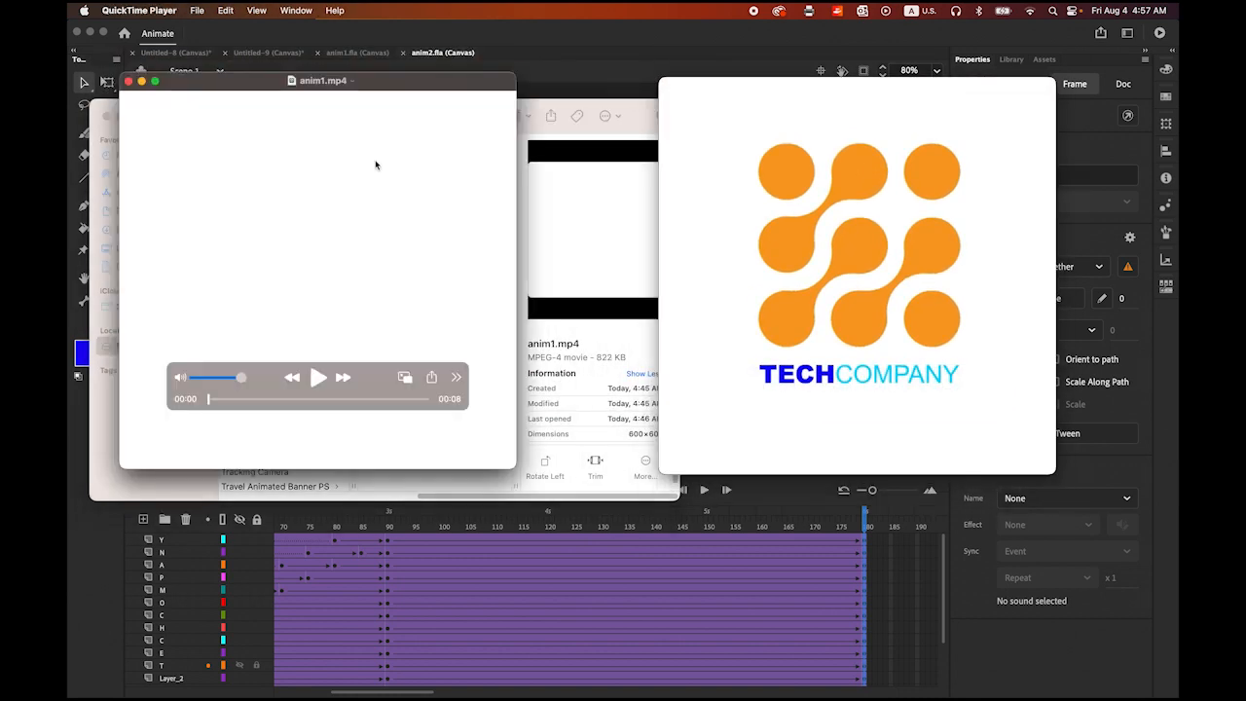
{"action": "left_click", "coordinate": [319, 378]}
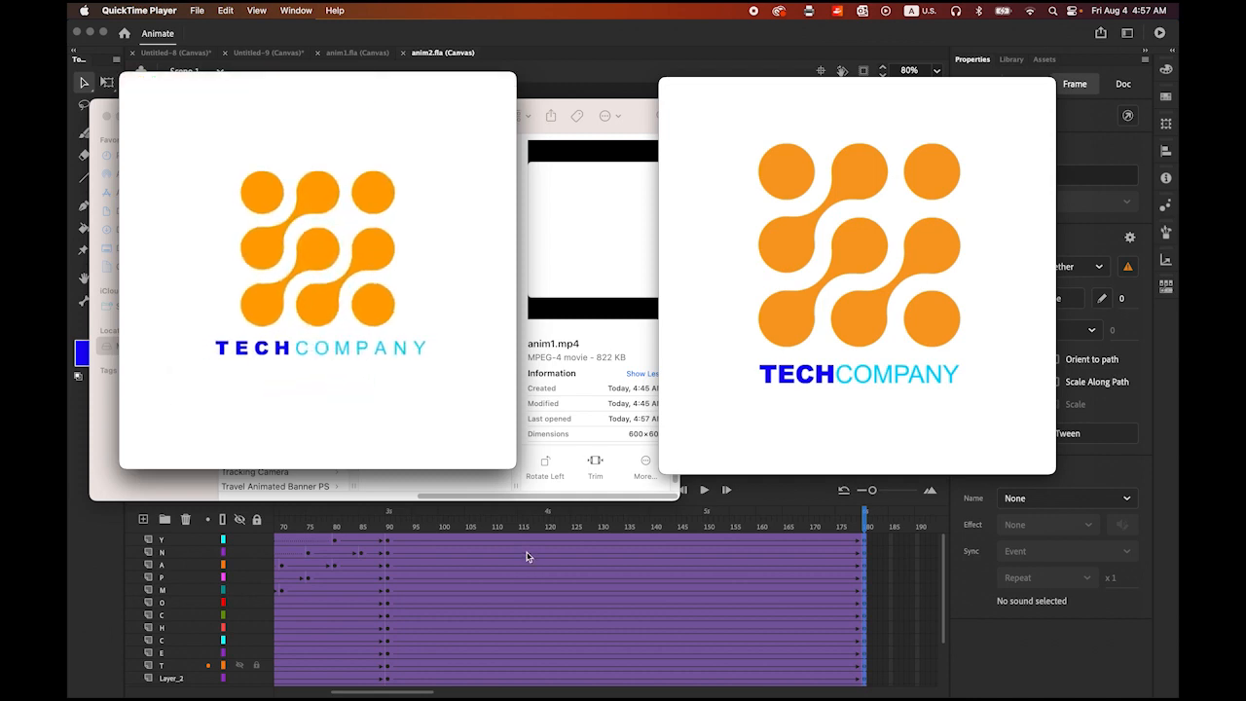
{"action": "mouse_move", "coordinate": [823, 332]}
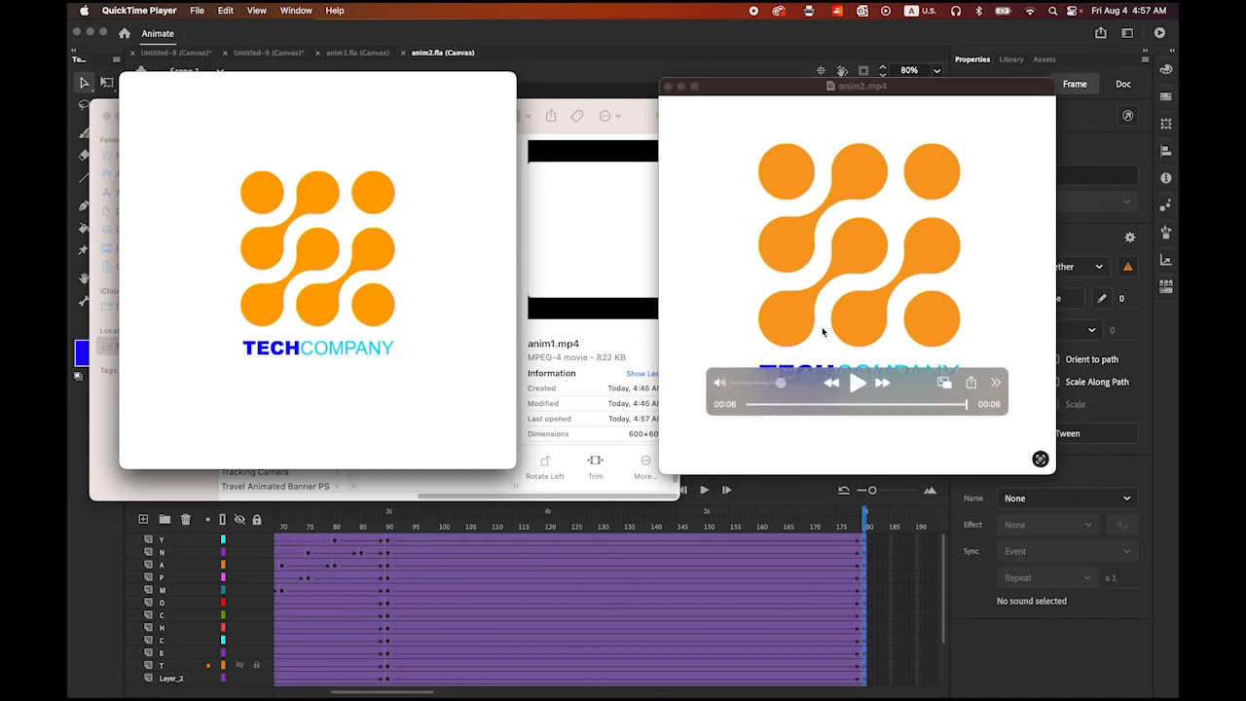
{"action": "left_click", "coordinate": [858, 386]}
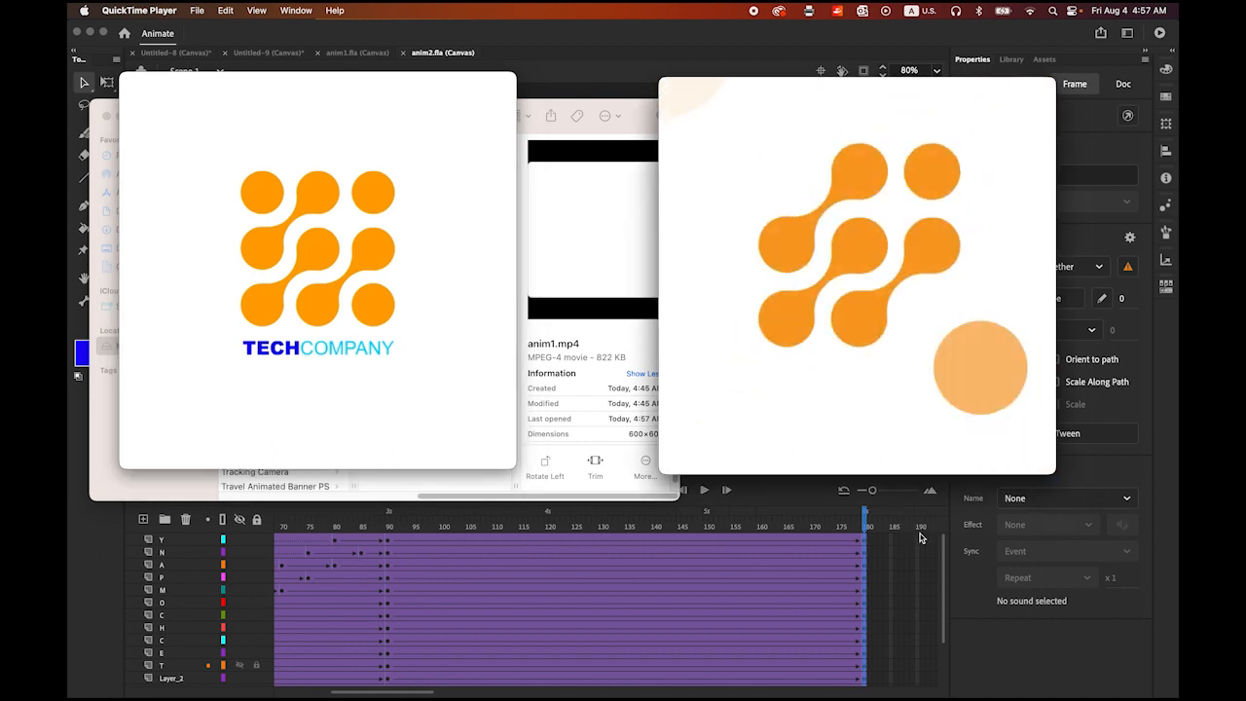